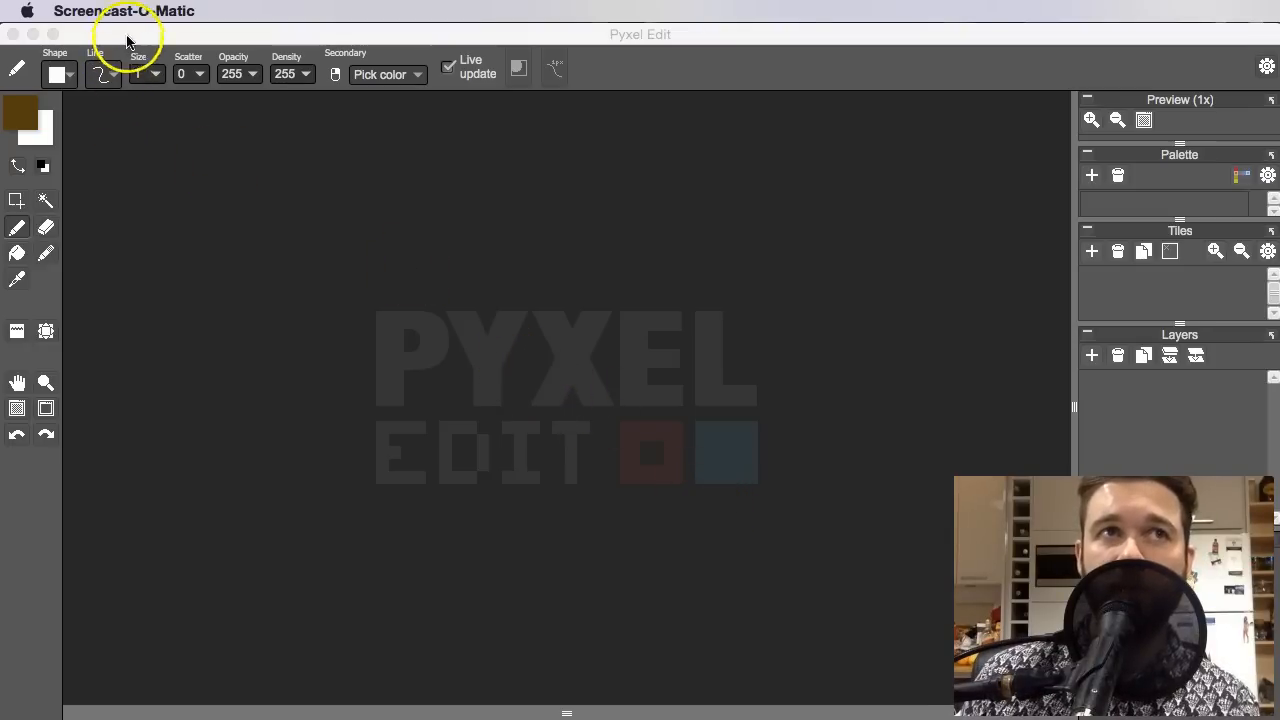
Create a new single image document 48 pixels wide and 48 pixels high
left_click(128, 36)
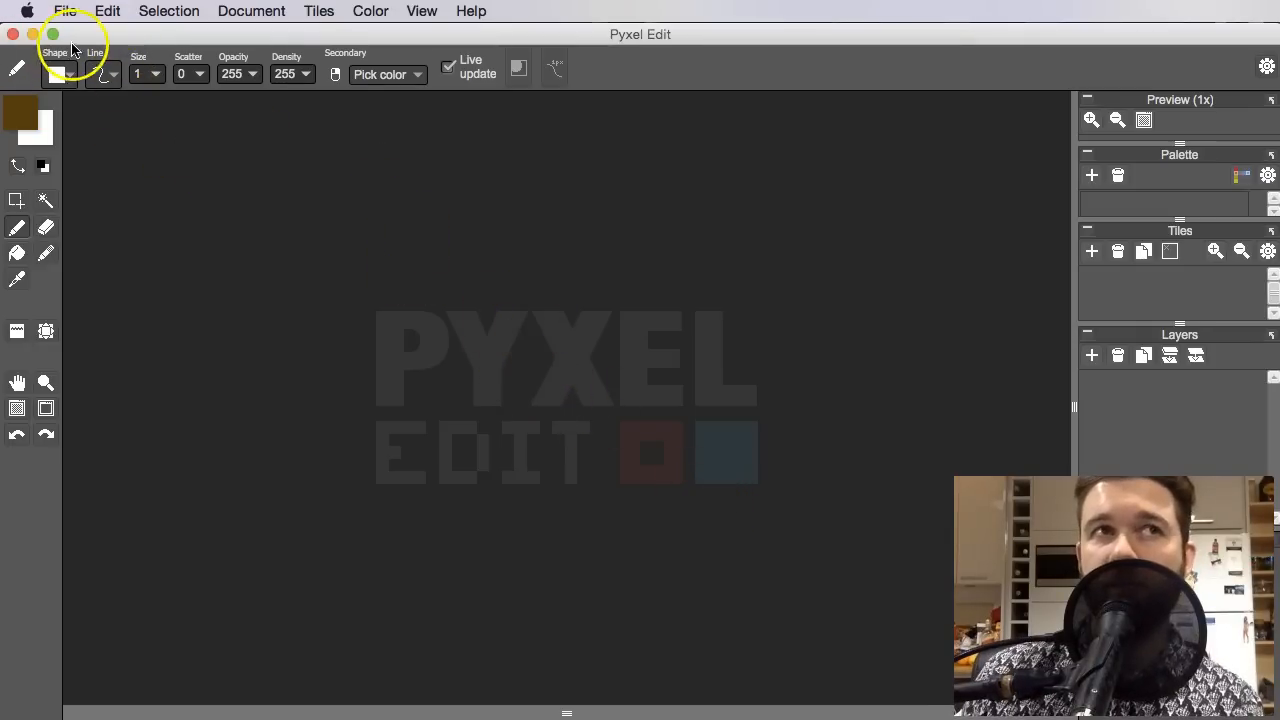
left_click(66, 11)
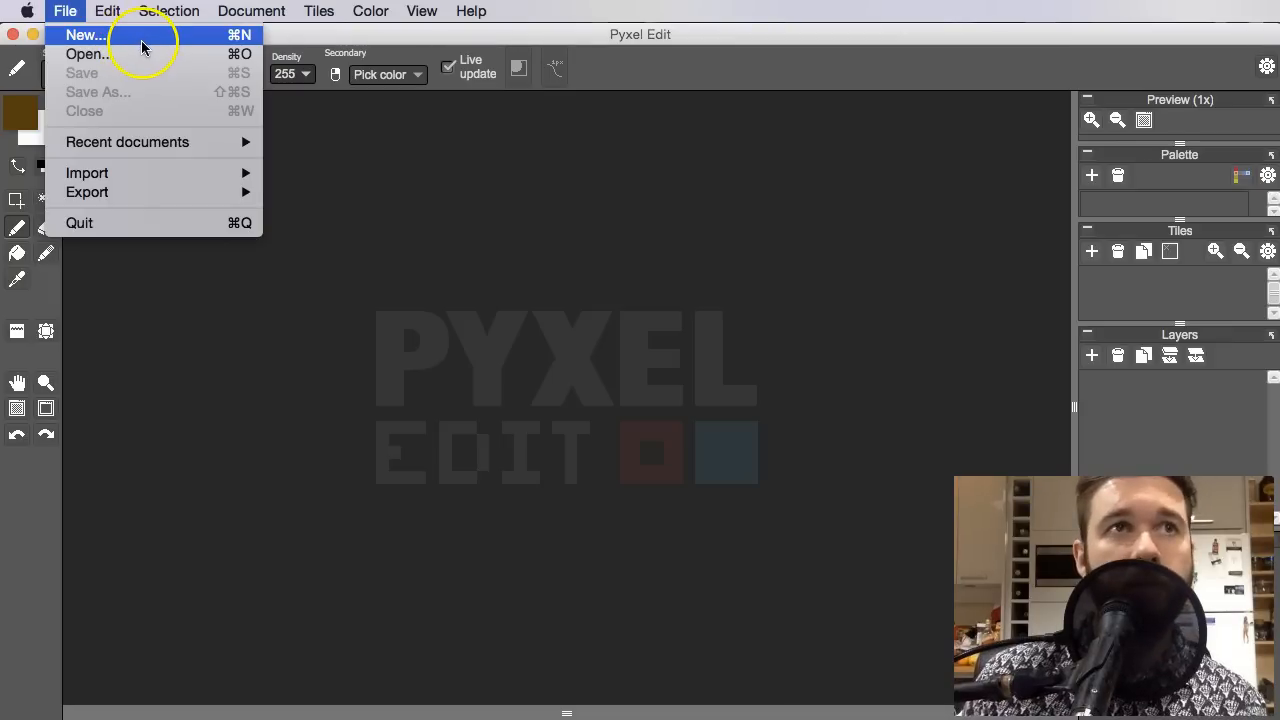
left_click(141, 40)
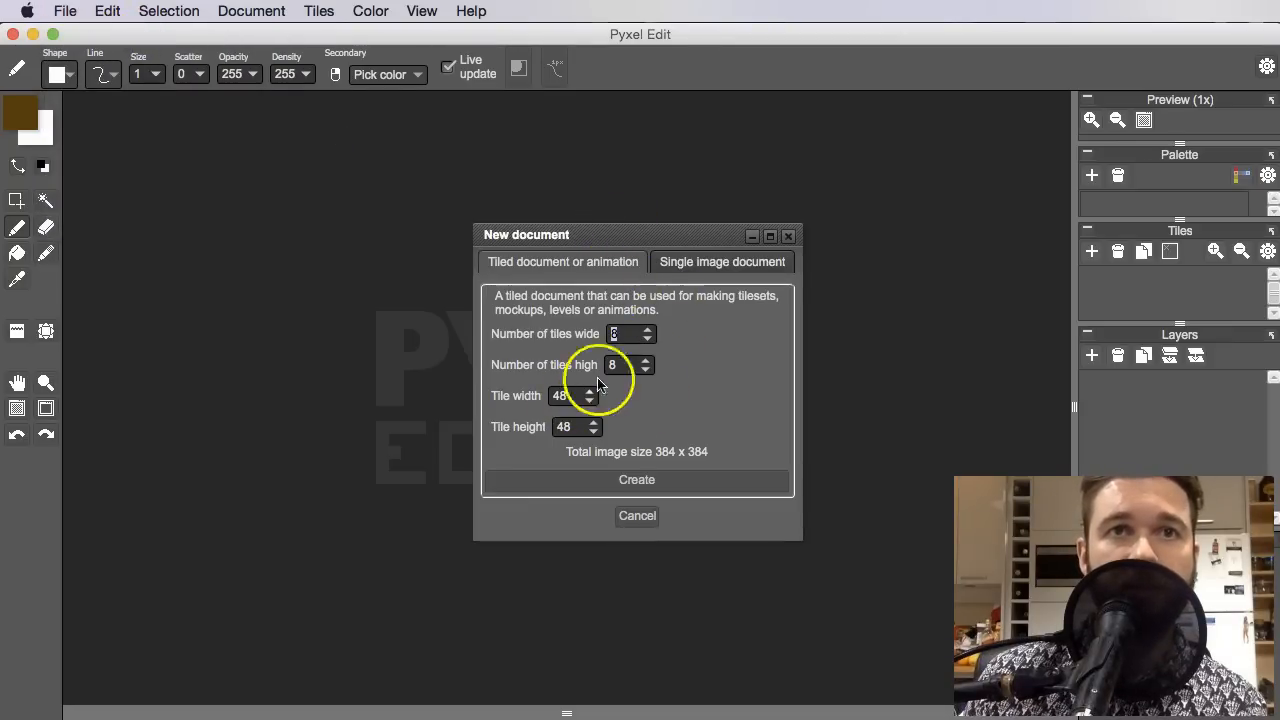
left_click(706, 261)
double_click(597, 318)
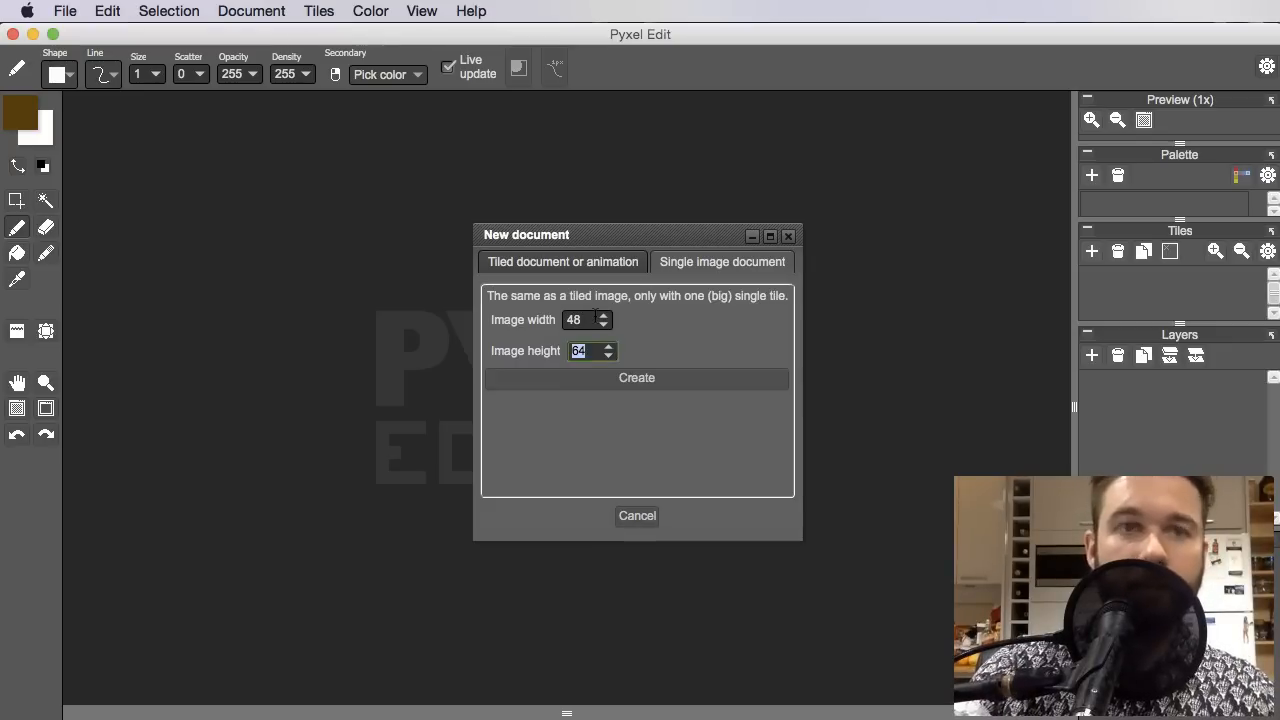
type("48")
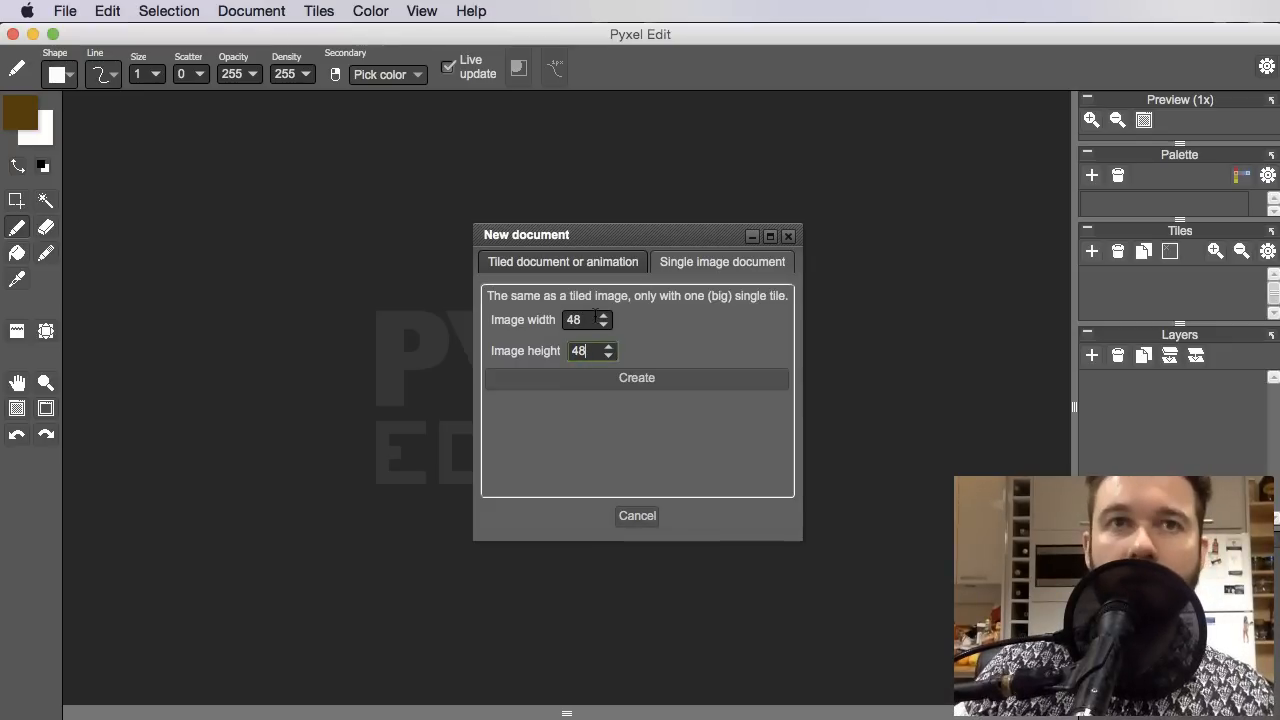
key("Return")
left_click(705, 134)
Choose a dark grey foreground color and fill the whole canvas with it
key("f")
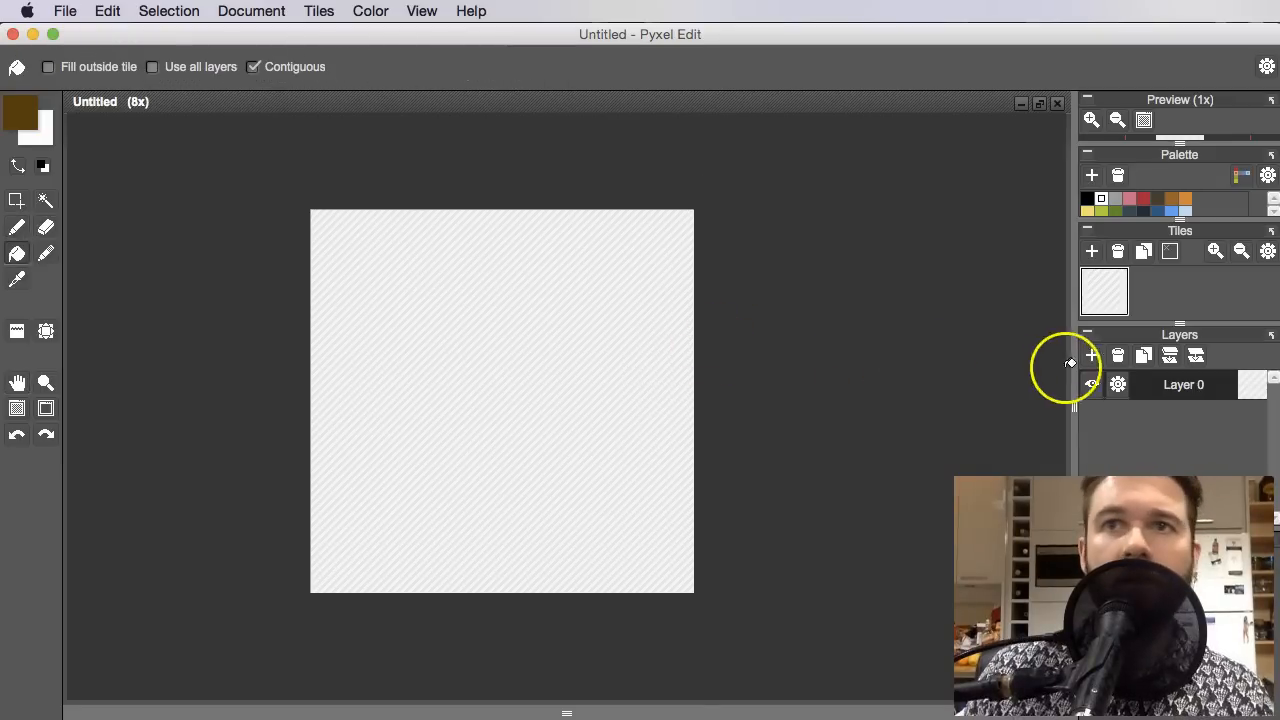
left_click(25, 120)
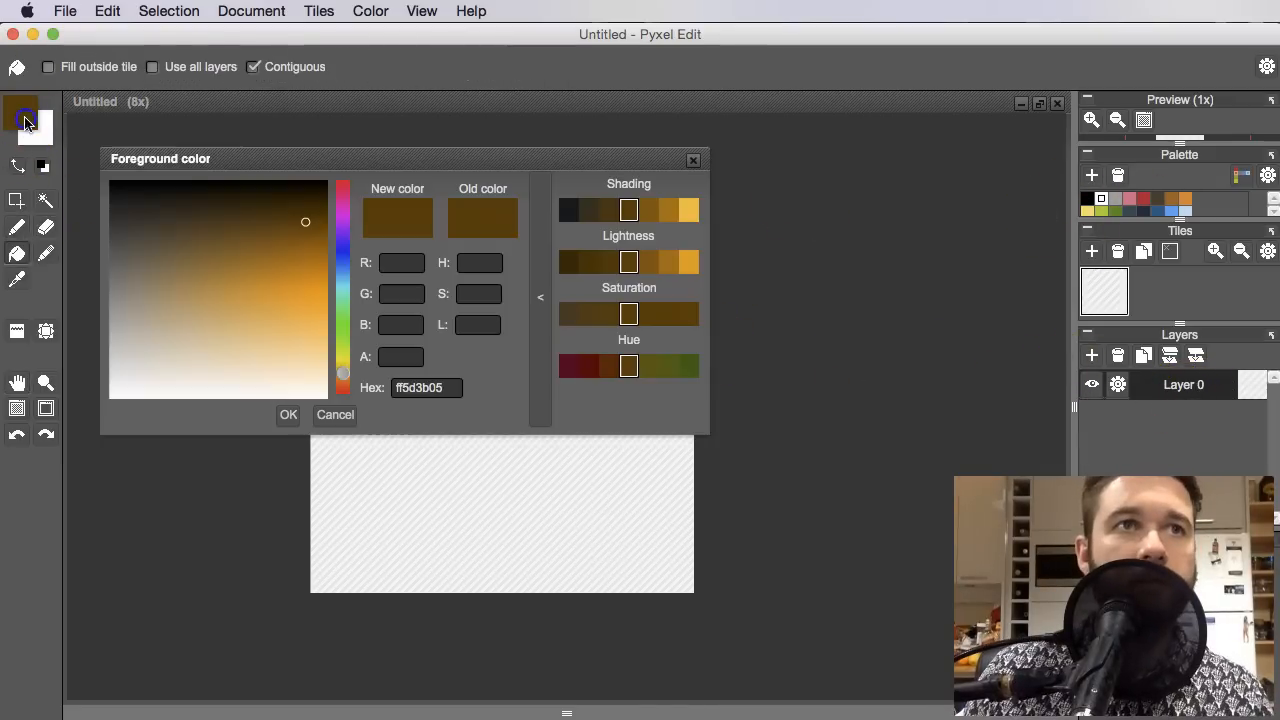
left_click_drag(236, 284, 97, 251)
left_click(692, 162)
left_click(511, 366)
Add a new layer above the grey background and reset the drawing colors to black and white for the pen
key("space")
left_click_drag(736, 398, 842, 376)
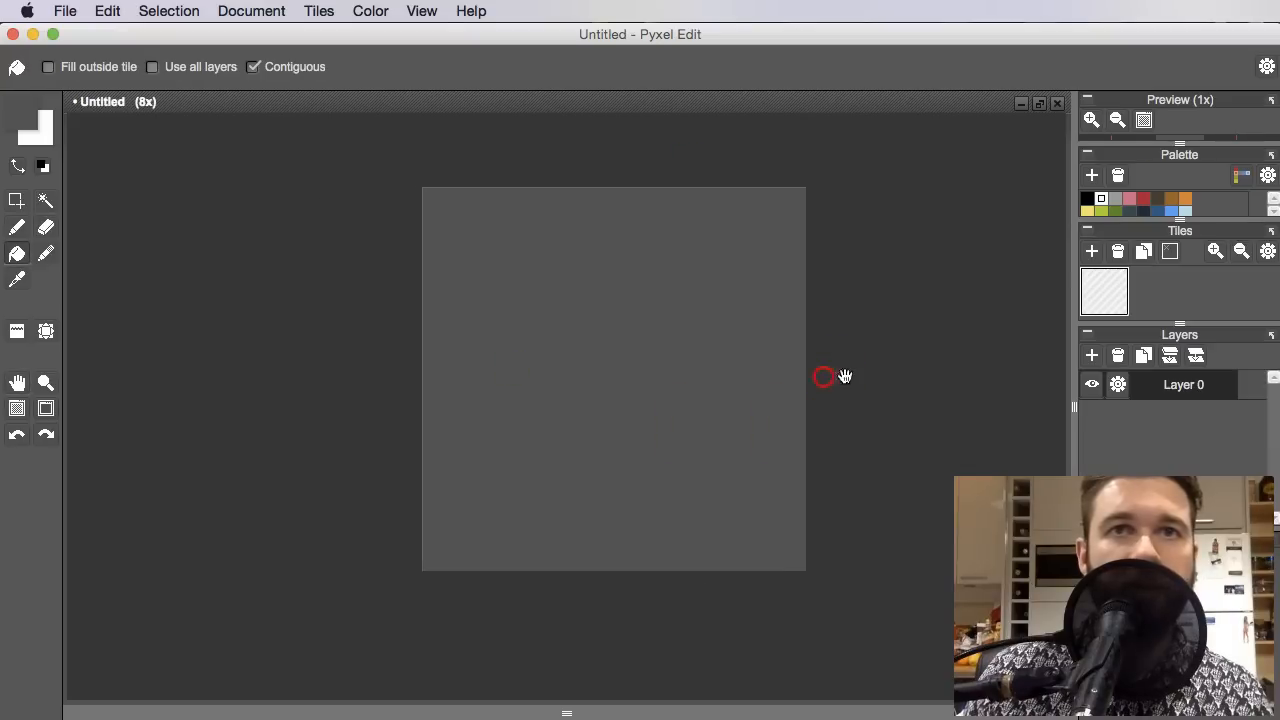
scroll(691, 349, "up", 1)
key("b")
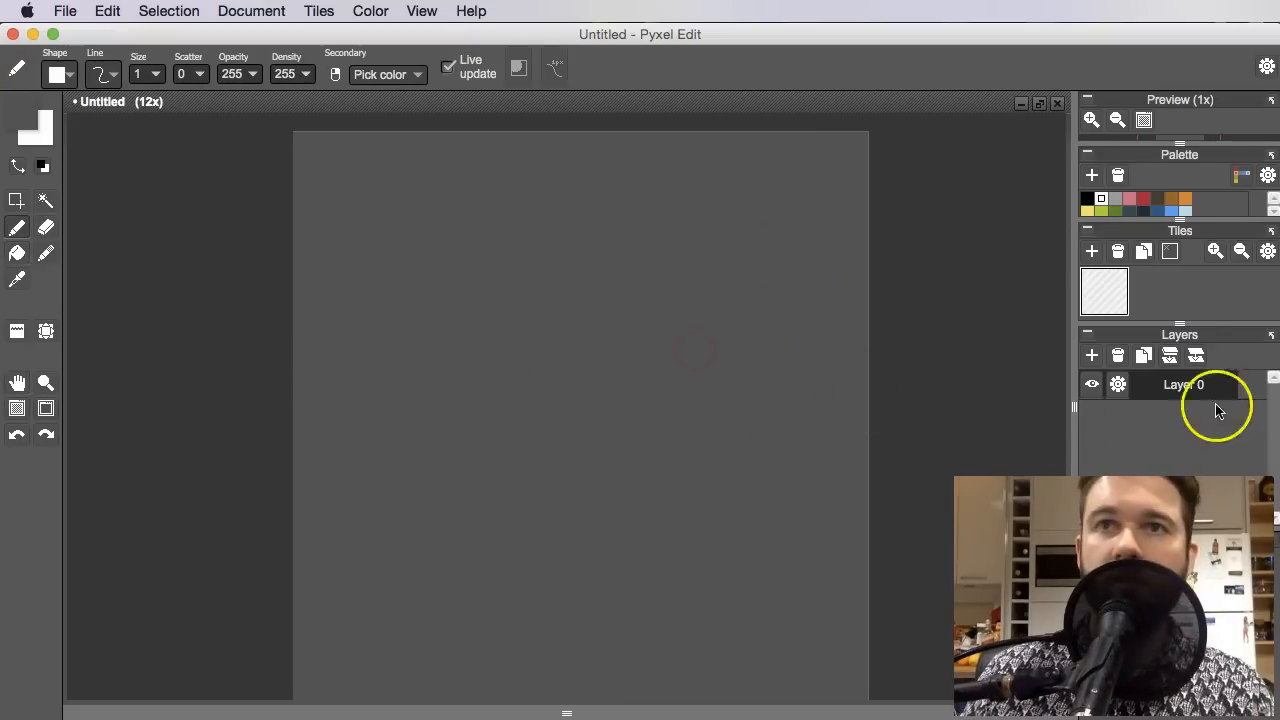
left_click(1091, 356)
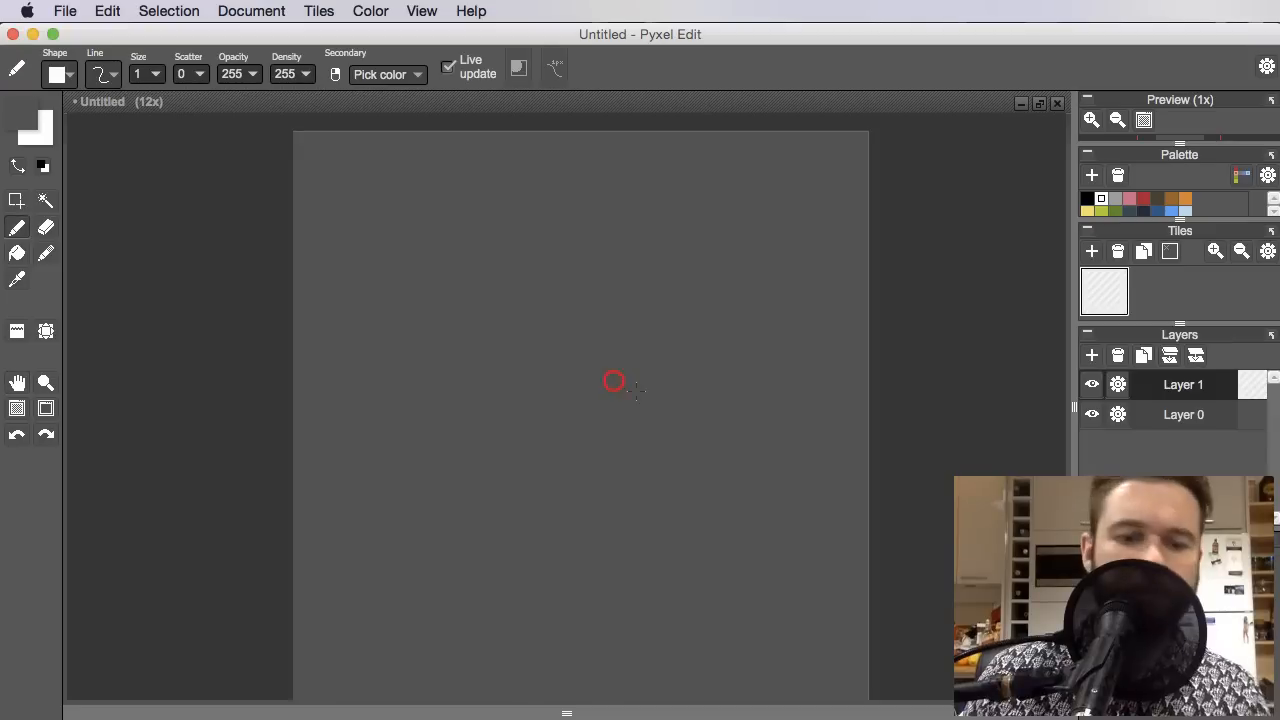
left_click(43, 166)
Draw a small solid black blob for the character's head, slightly above the middle of the canvas
left_click(526, 328)
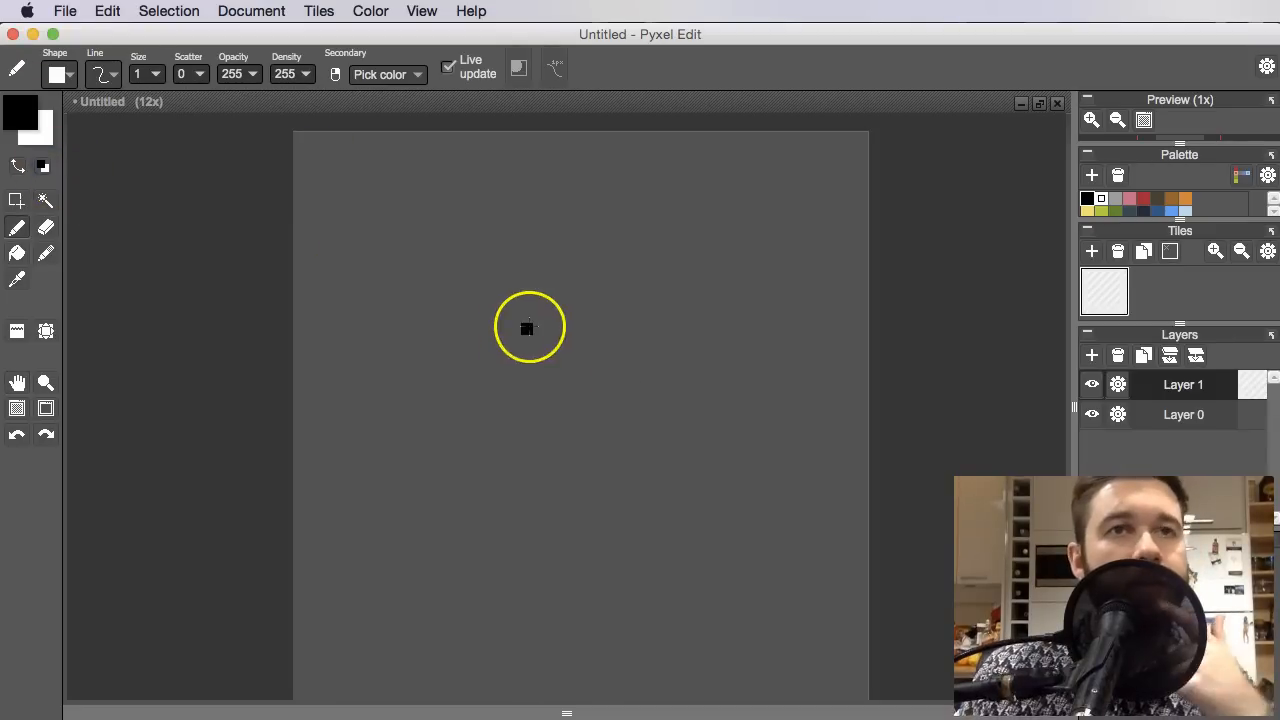
scroll(563, 317, "down", 2)
scroll(570, 330, "up", 2)
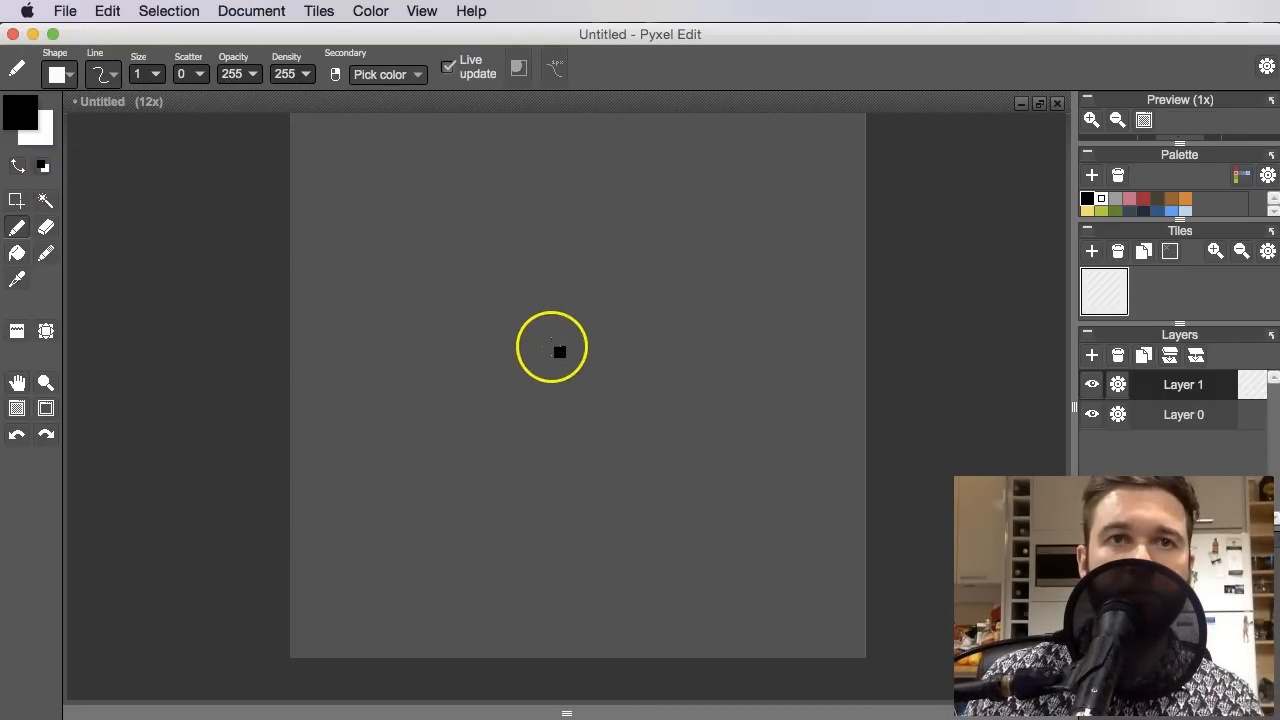
mouse_move(494, 334)
left_mouse_down()
mouse_move(542, 364)
mouse_move(571, 340)
mouse_move(517, 344)
mouse_move(515, 357)
mouse_move(541, 359)
mouse_move(545, 349)
mouse_move(491, 334)
mouse_move(532, 332)
left_mouse_up()
key("super+z")
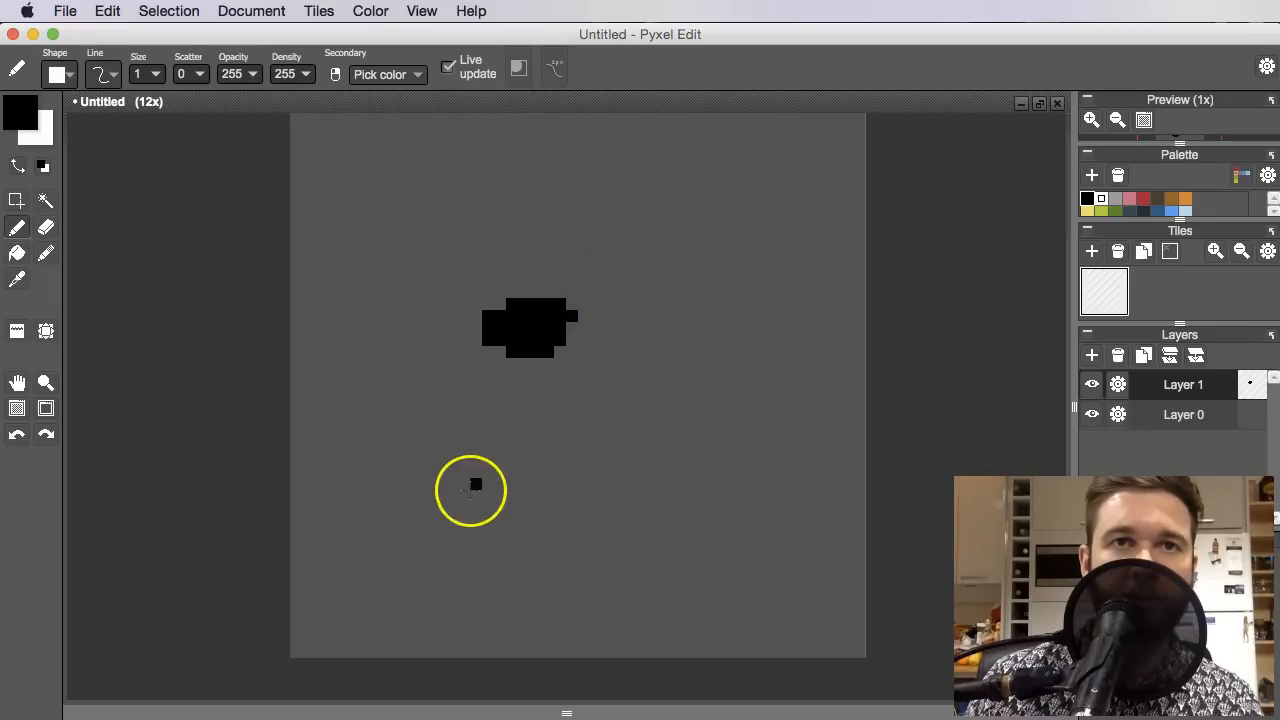
Draw the outline of a long rectangle below the head, slanting up to the right, with straight one-pixel black lines
left_click(427, 459)
left_click(645, 355, "shift")
left_click_drag(647, 356, 654, 354)
left_click(420, 463)
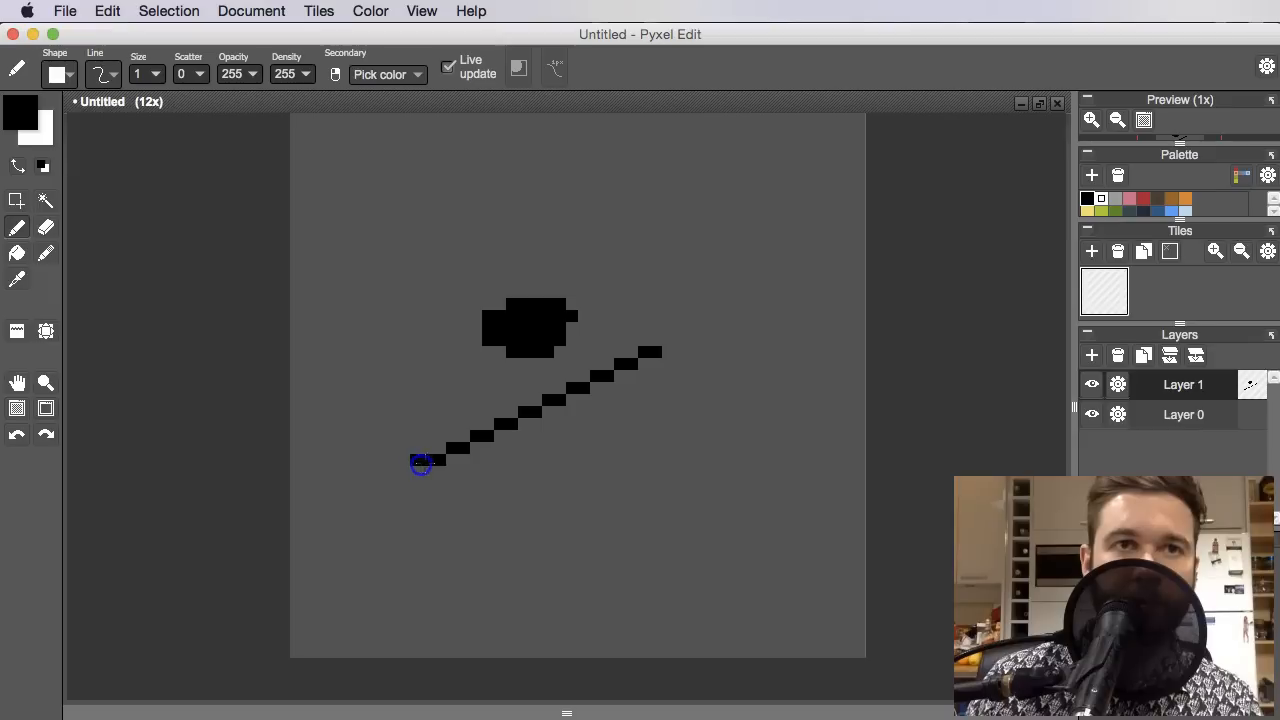
key("super+z")
left_click_drag(420, 470, 451, 534)
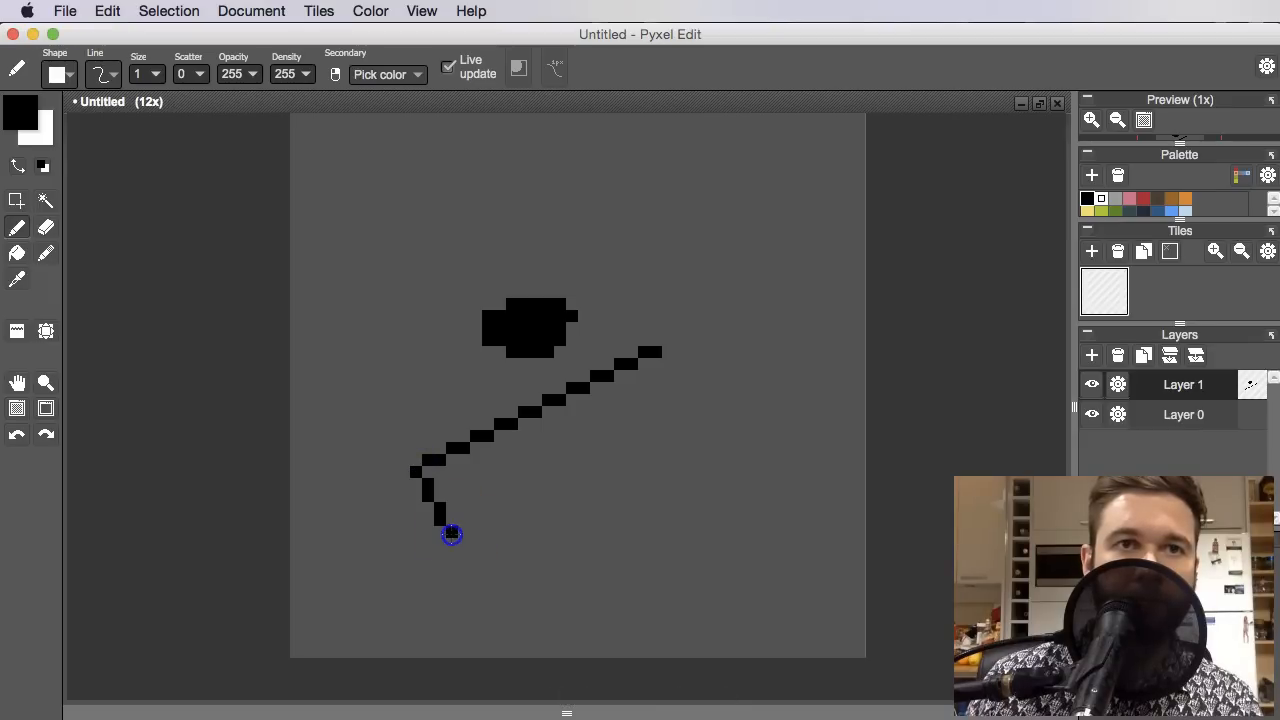
left_click(451, 534, "shift")
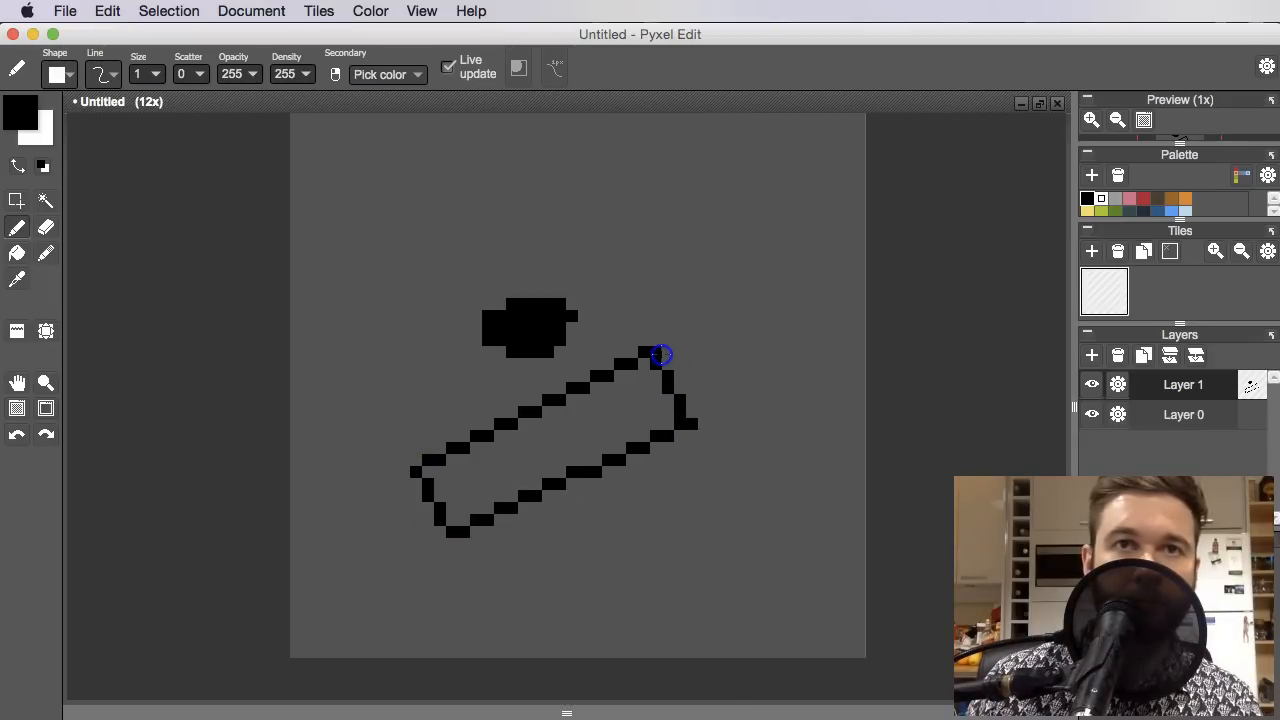
Draw a black horn on each side of the head and widen the upper part of the head to meet them
left_click_drag(672, 366, 693, 398)
left_click(481, 291)
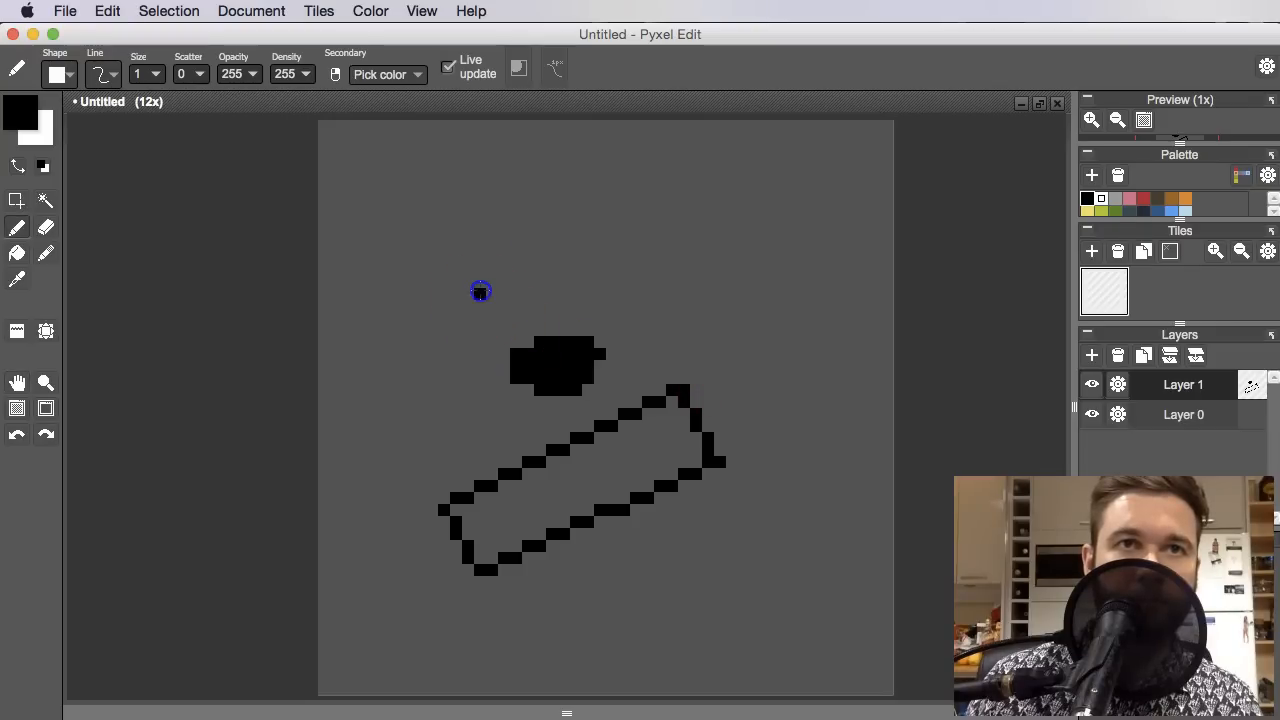
mouse_move(513, 338)
left_mouse_down()
mouse_move(609, 333)
mouse_move(527, 331)
mouse_move(610, 340)
mouse_move(600, 337)
mouse_move(614, 281)
left_mouse_up()
key("super+z")
mouse_move(590, 339)
left_mouse_down()
mouse_move(616, 280)
mouse_move(618, 325)
mouse_move(603, 353)
left_mouse_up()
left_click(591, 334)
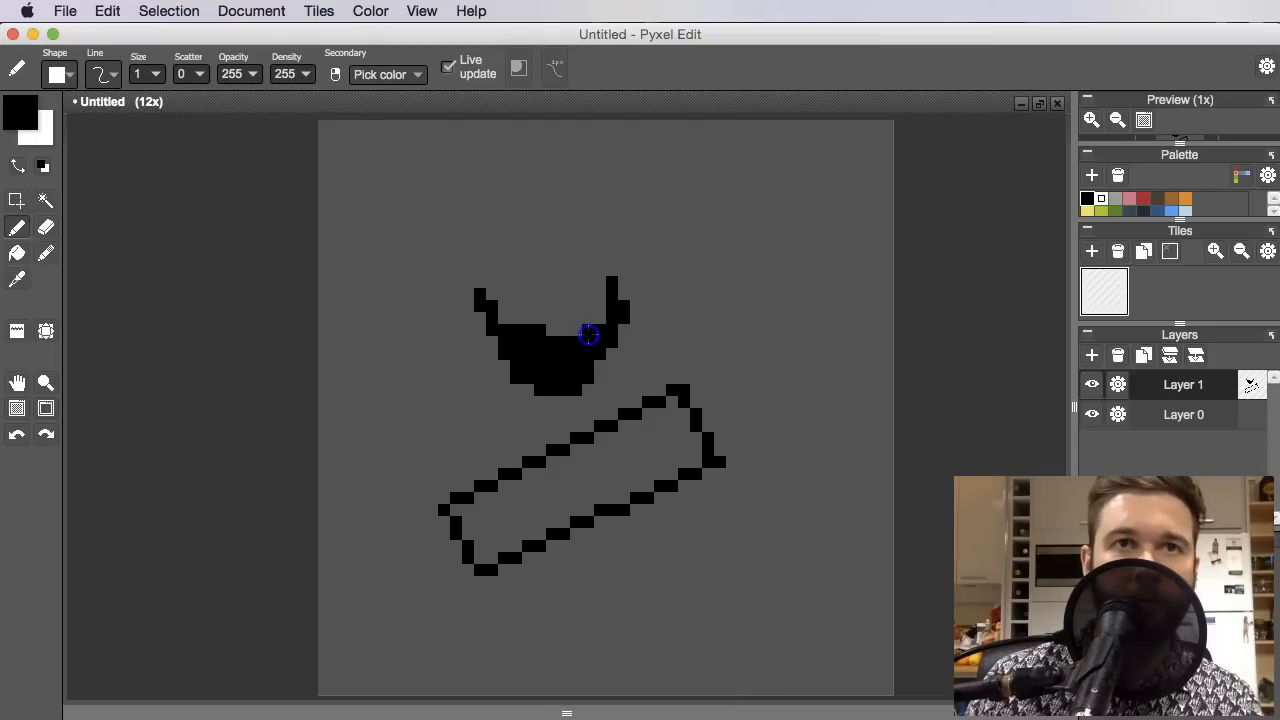
Build up the top of the head between the horns into a flat black crown
left_click_drag(529, 324, 580, 329)
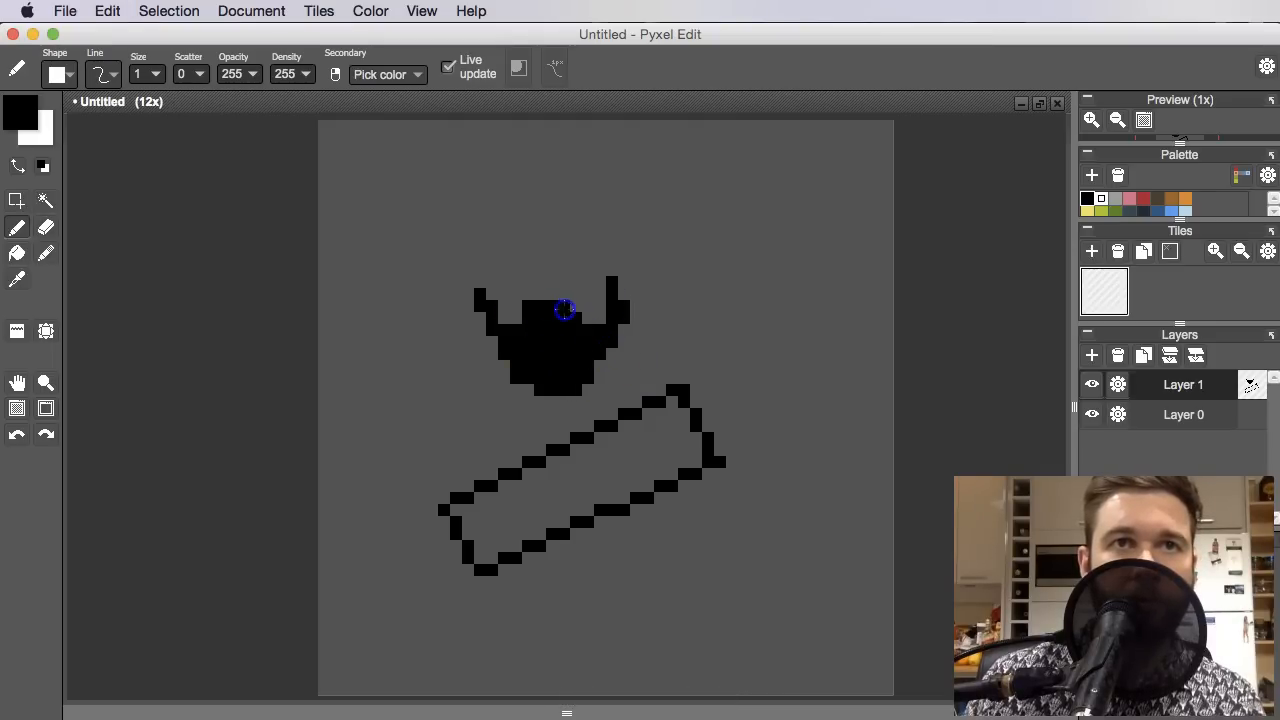
key("super+z")
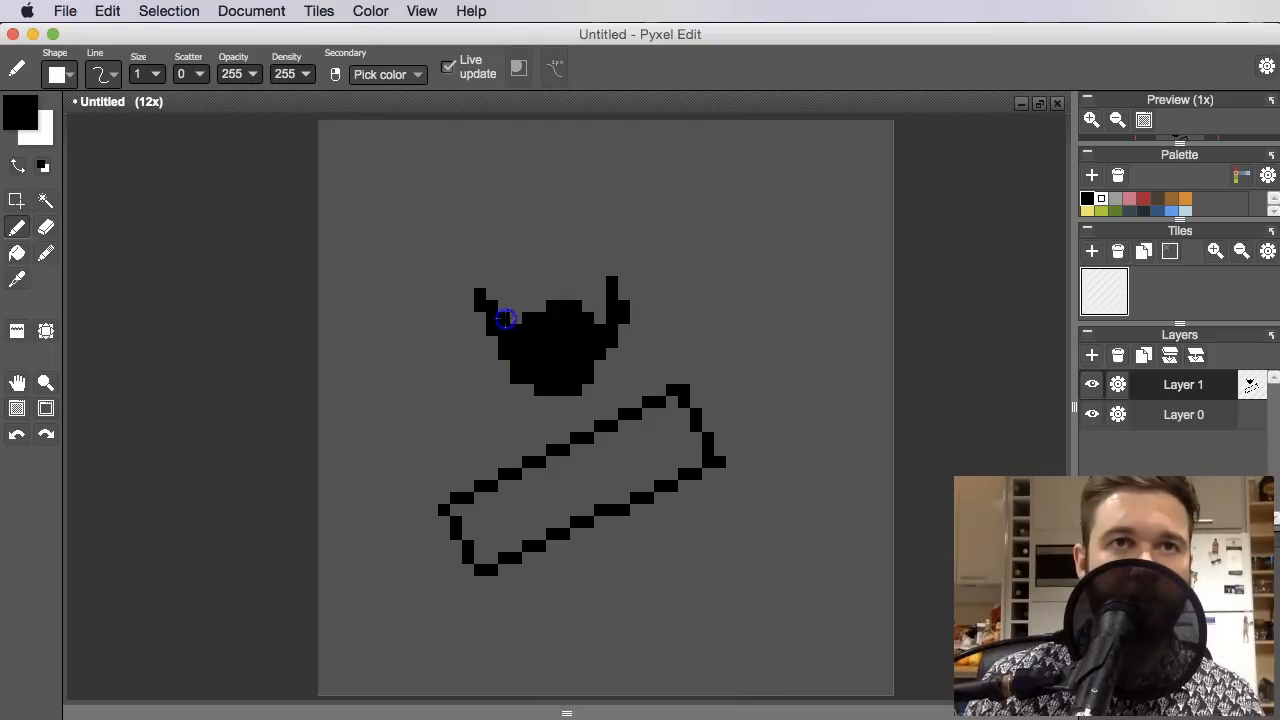
scroll(590, 350, "down", 2)
scroll(579, 347, "up", 2)
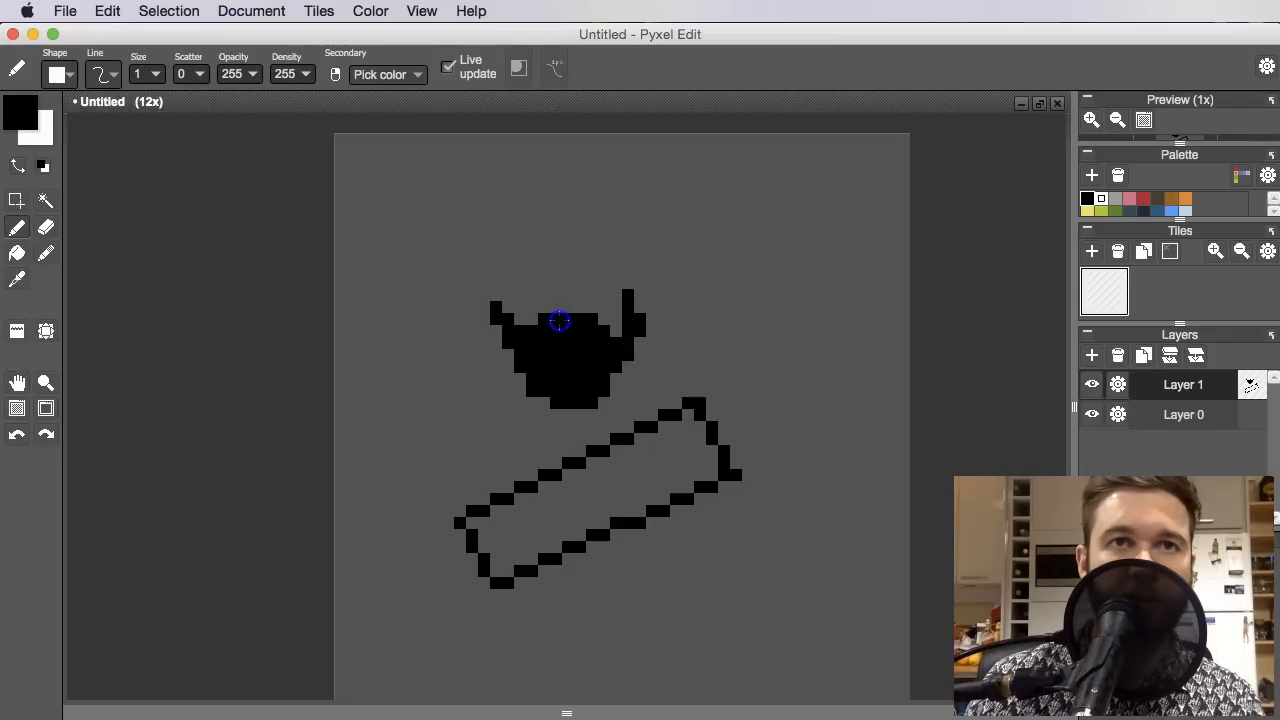
scroll(618, 354, "down", 1)
scroll(616, 372, "up", 2)
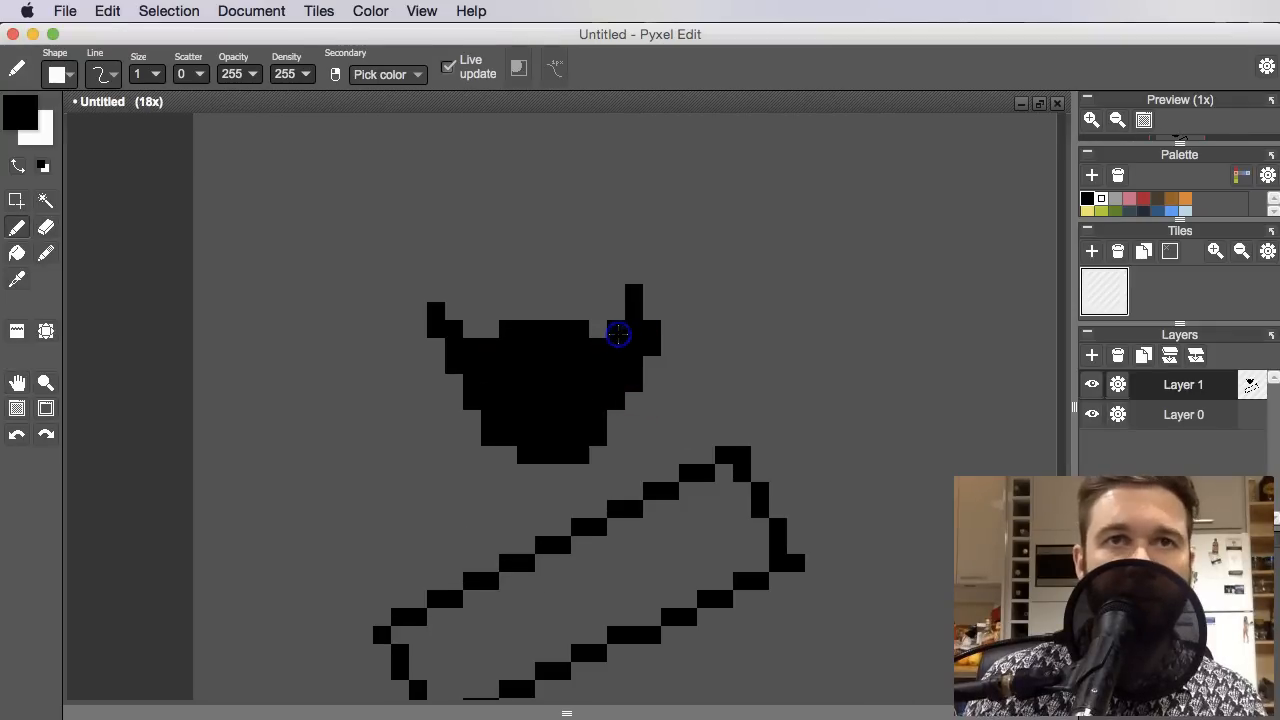
scroll(621, 338, "down", 2)
Draw the left hand over the lower left end of the slanted rectangle and an arm rising from it toward the head
left_click_drag(683, 420, 618, 410)
scroll(634, 457, "up", 1)
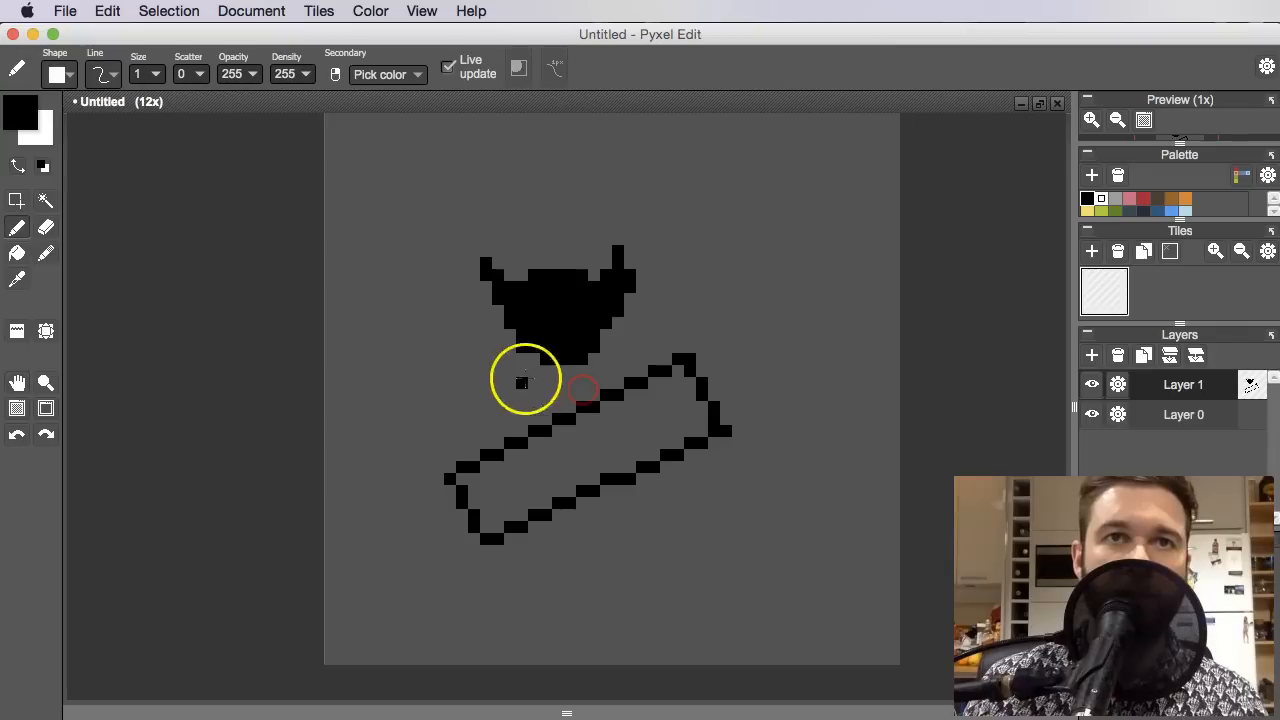
left_click_drag(525, 503, 515, 512)
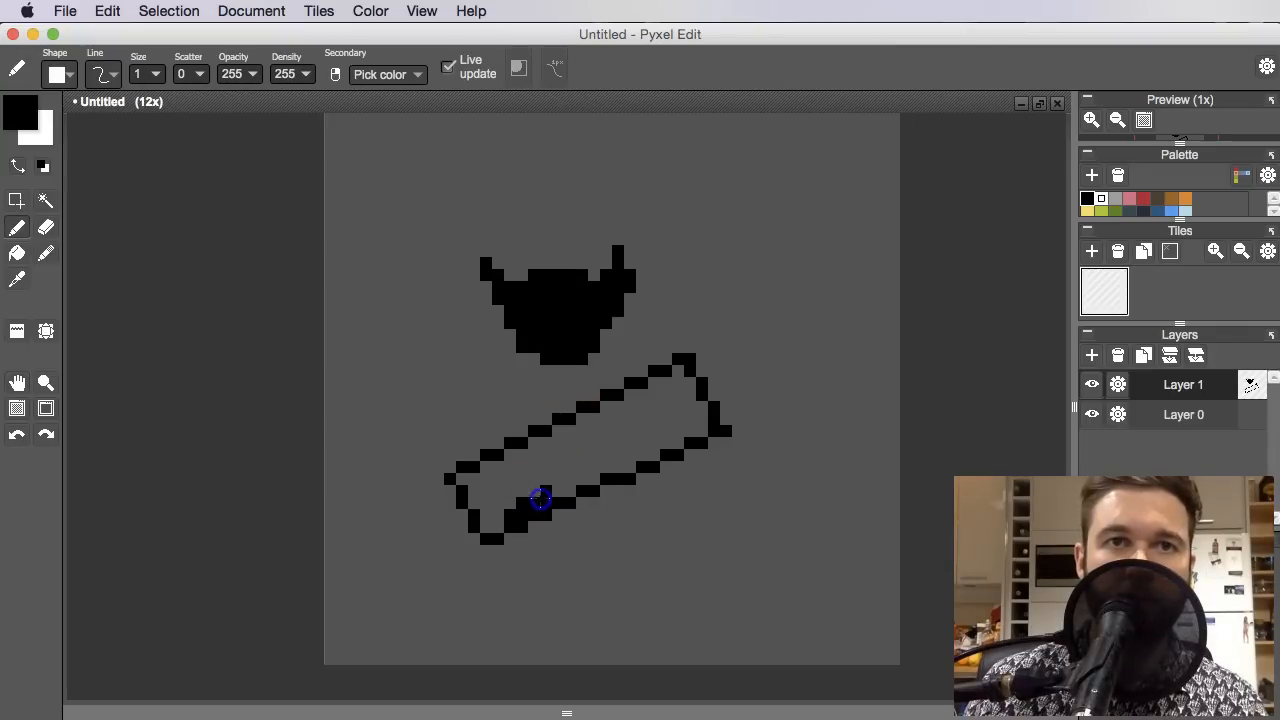
key("super+z")
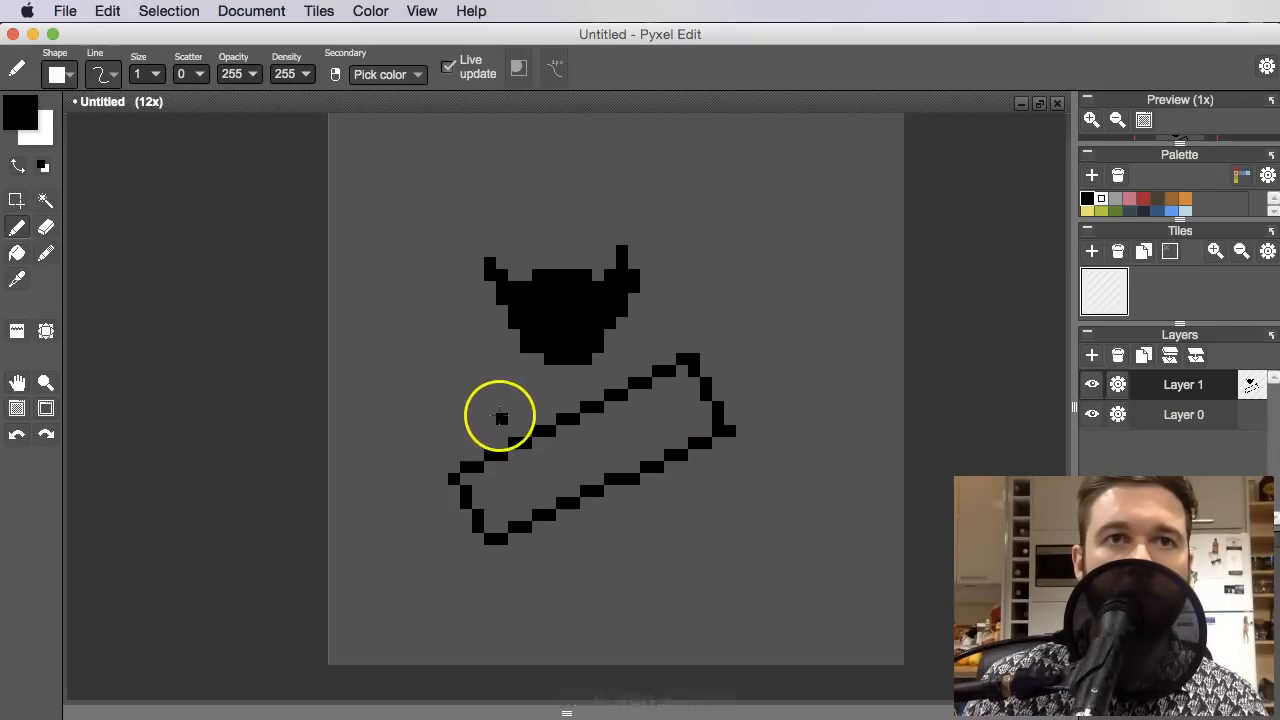
mouse_move(490, 416)
left_mouse_down()
mouse_move(496, 455)
mouse_move(547, 510)
left_mouse_up()
key("super+z")
left_click_drag(501, 460, 517, 503)
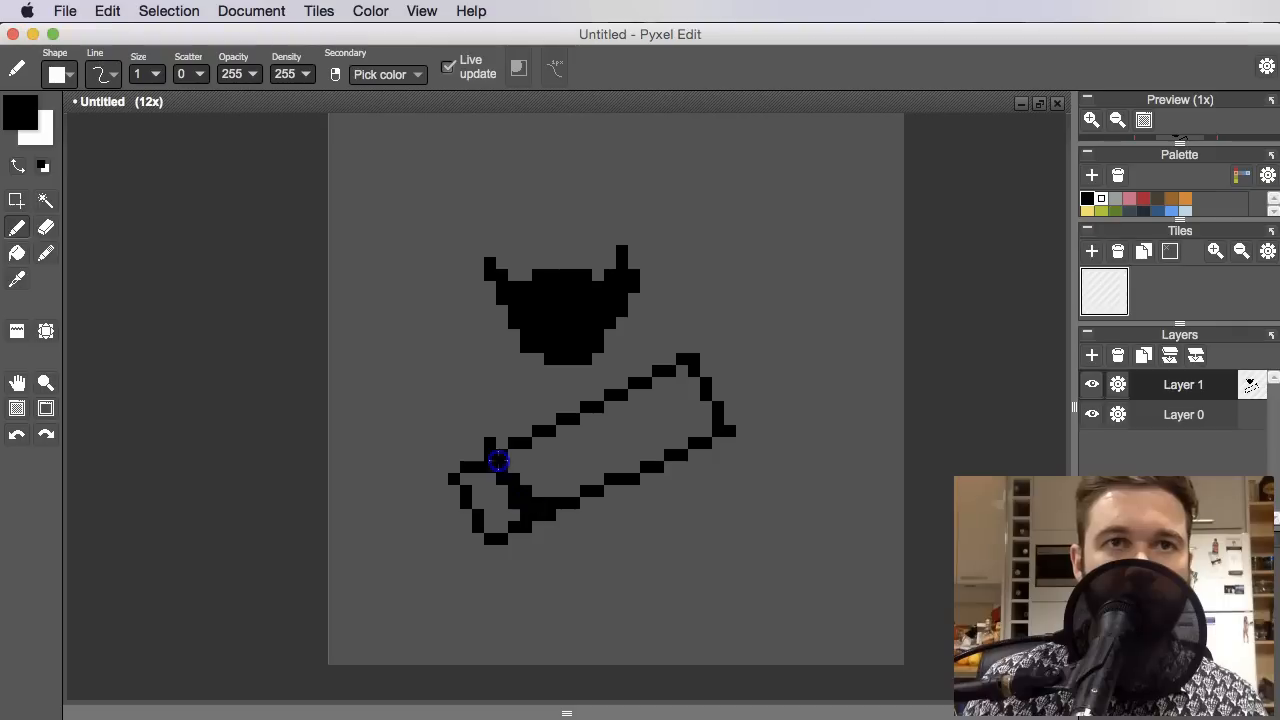
left_click_drag(502, 452, 501, 409)
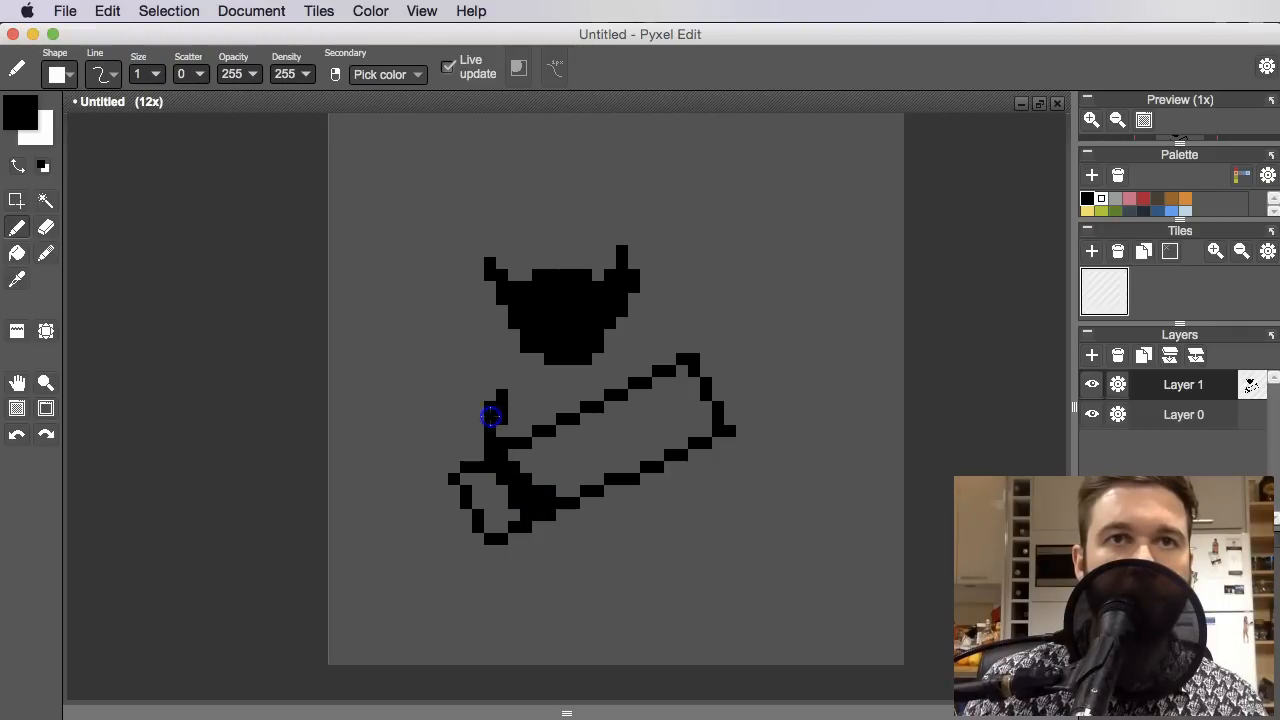
Draw the right hand on the rectangle's lower edge near its right end and block in both upper arms
left_click_drag(654, 451, 652, 441)
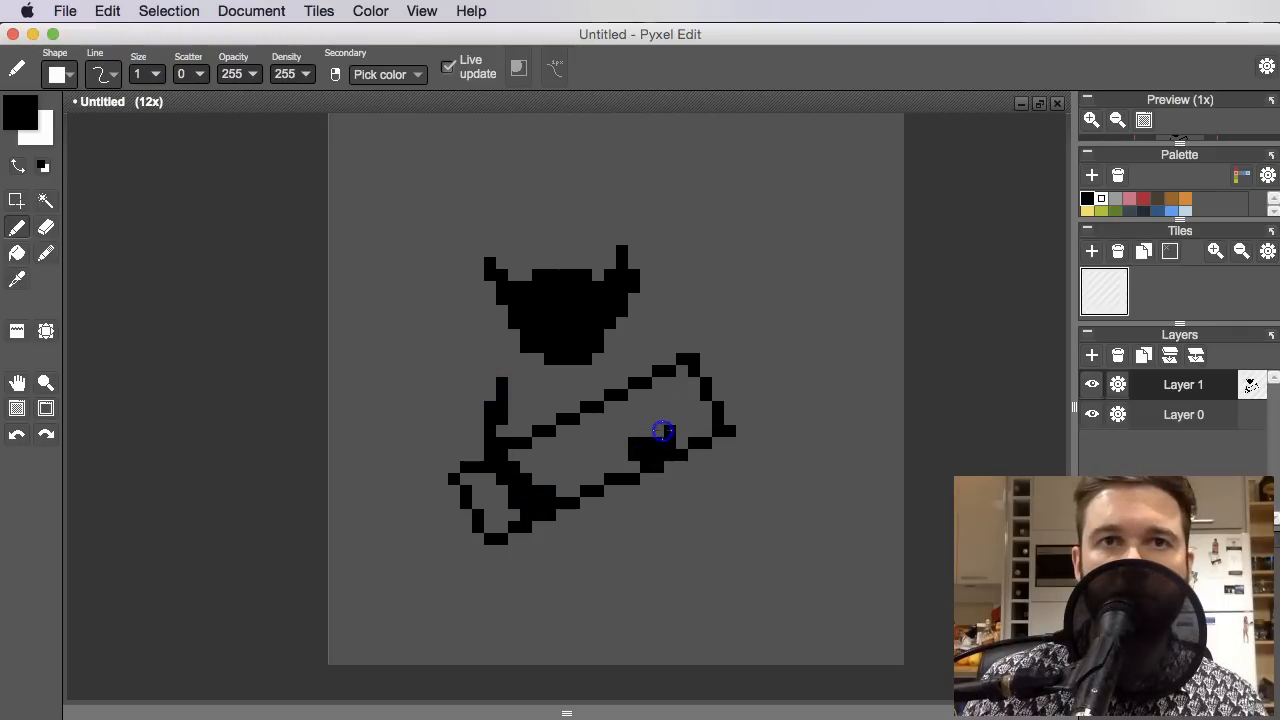
scroll(724, 431, "down", 1)
left_click_drag(735, 409, 731, 443)
scroll(674, 426, "up", 2)
left_click_drag(540, 429, 574, 422)
left_click_drag(489, 444, 495, 416)
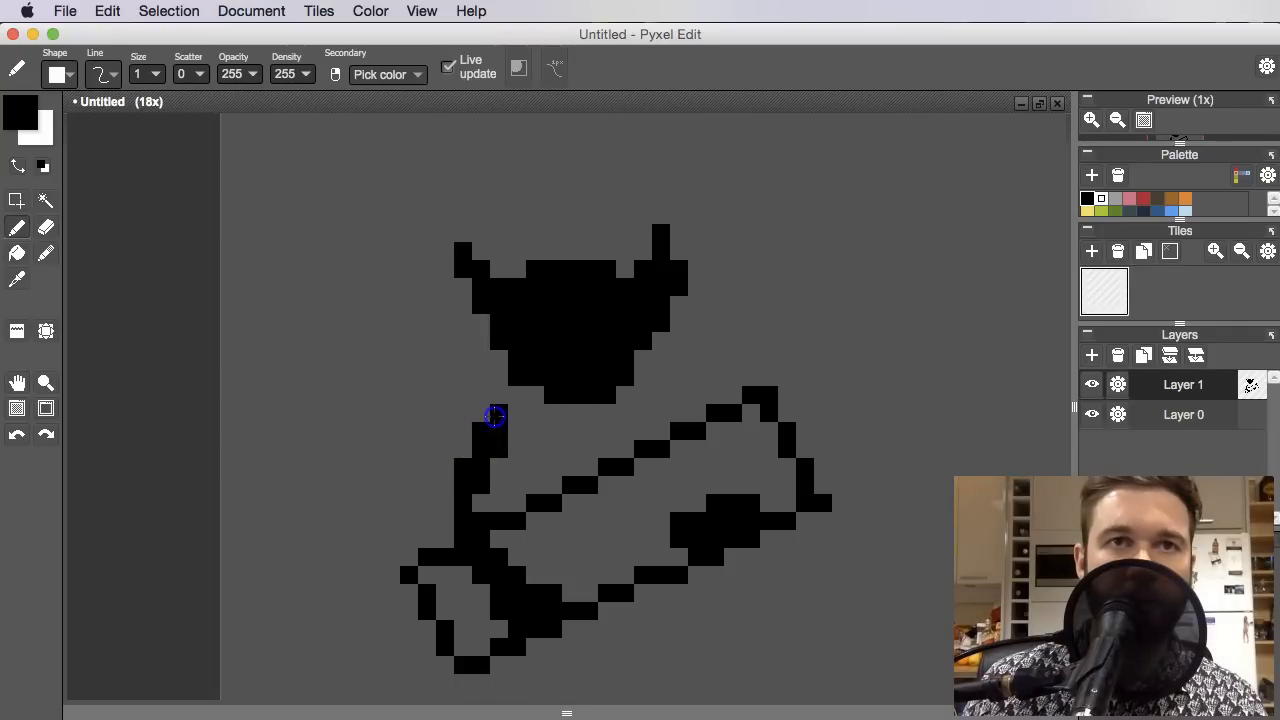
left_click(663, 411)
Draw a black left leg with a small foot below the left hand
scroll(700, 440, "down", 3)
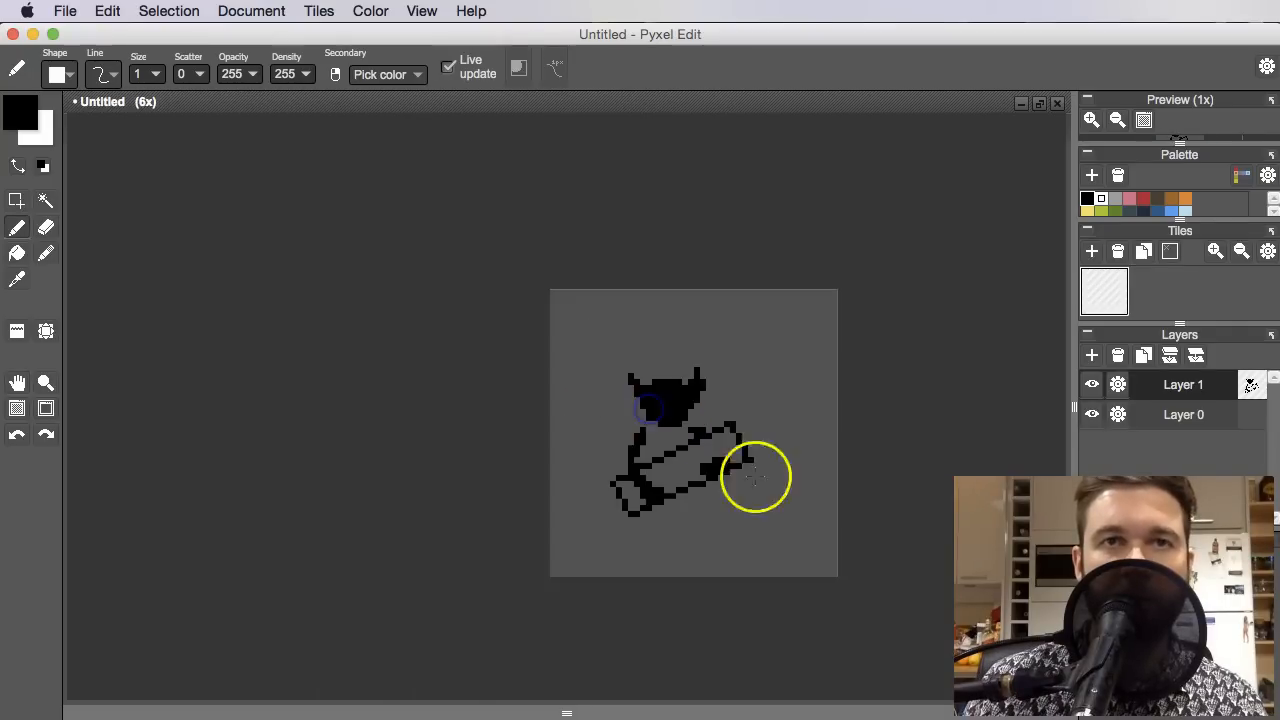
scroll(689, 451, "up", 2)
left_click(540, 482)
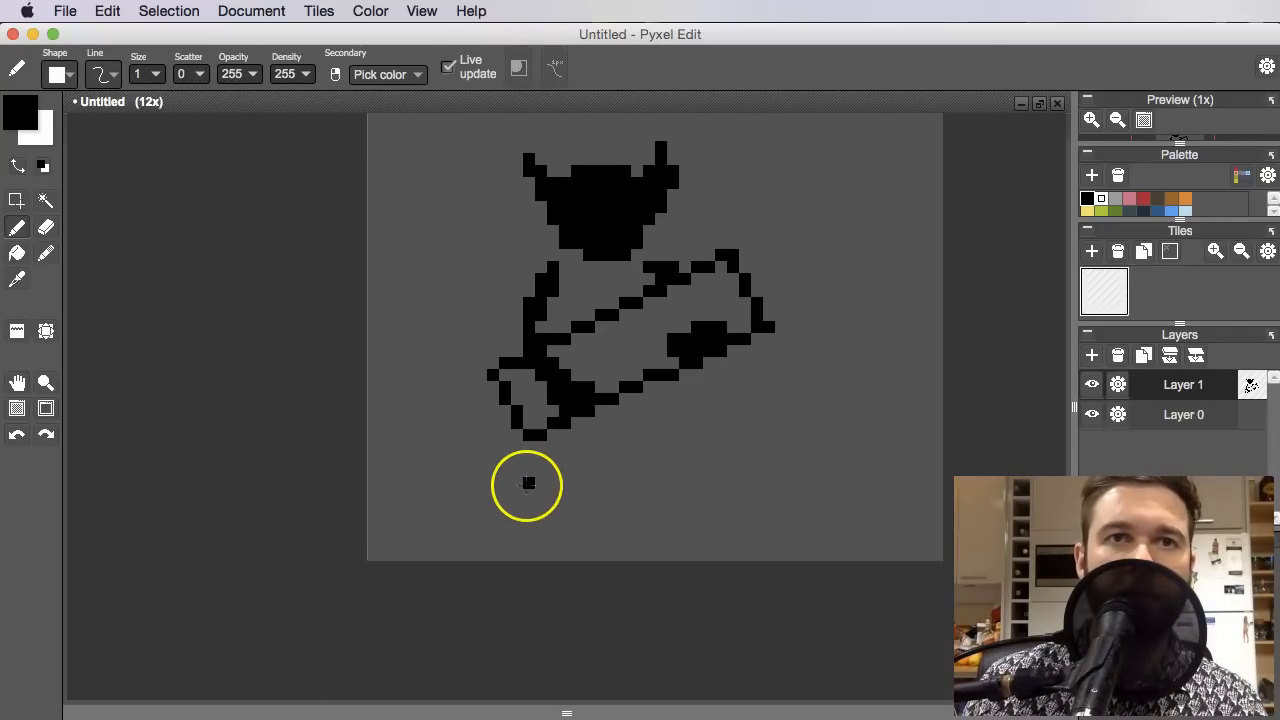
left_click(533, 497)
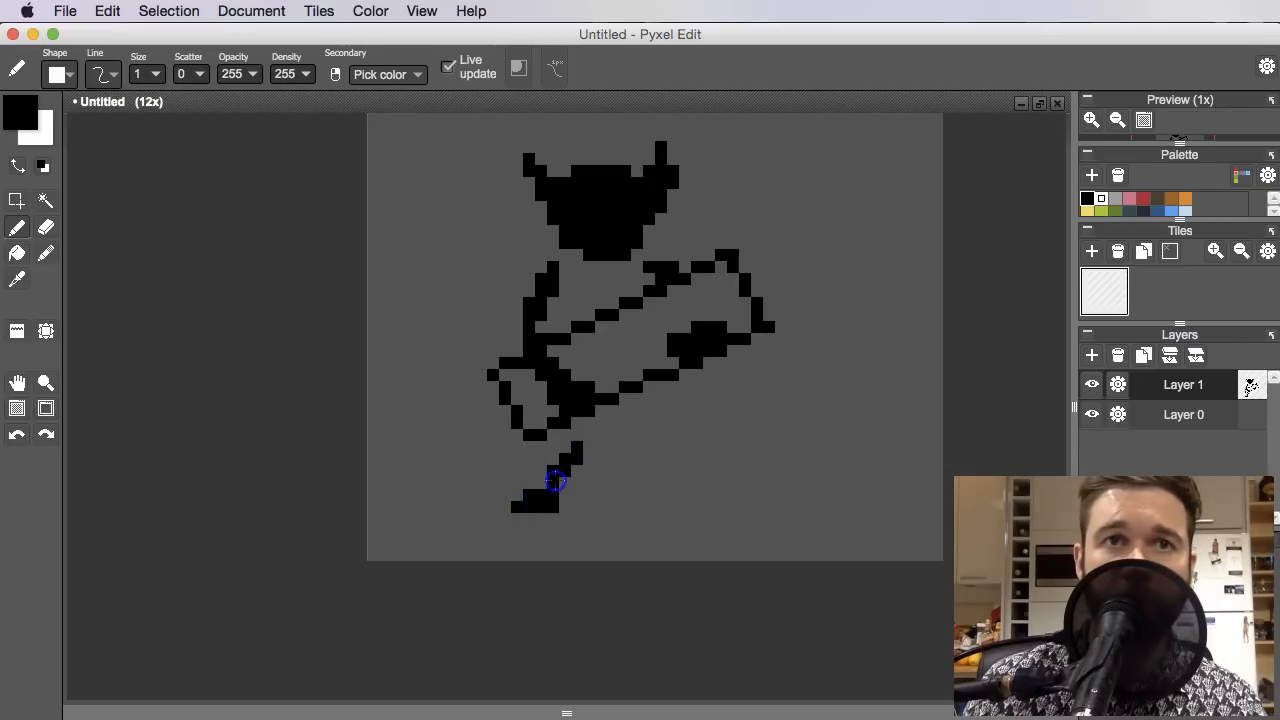
key("super+z")
mouse_move(562, 432)
left_mouse_down()
mouse_move(553, 492)
mouse_move(589, 431)
left_mouse_up()
Reshape the left leg with a straighter lower leg and a slanted thigh joining the left hand
mouse_move(673, 422)
left_mouse_down()
mouse_move(636, 436)
mouse_move(639, 420)
left_mouse_up()
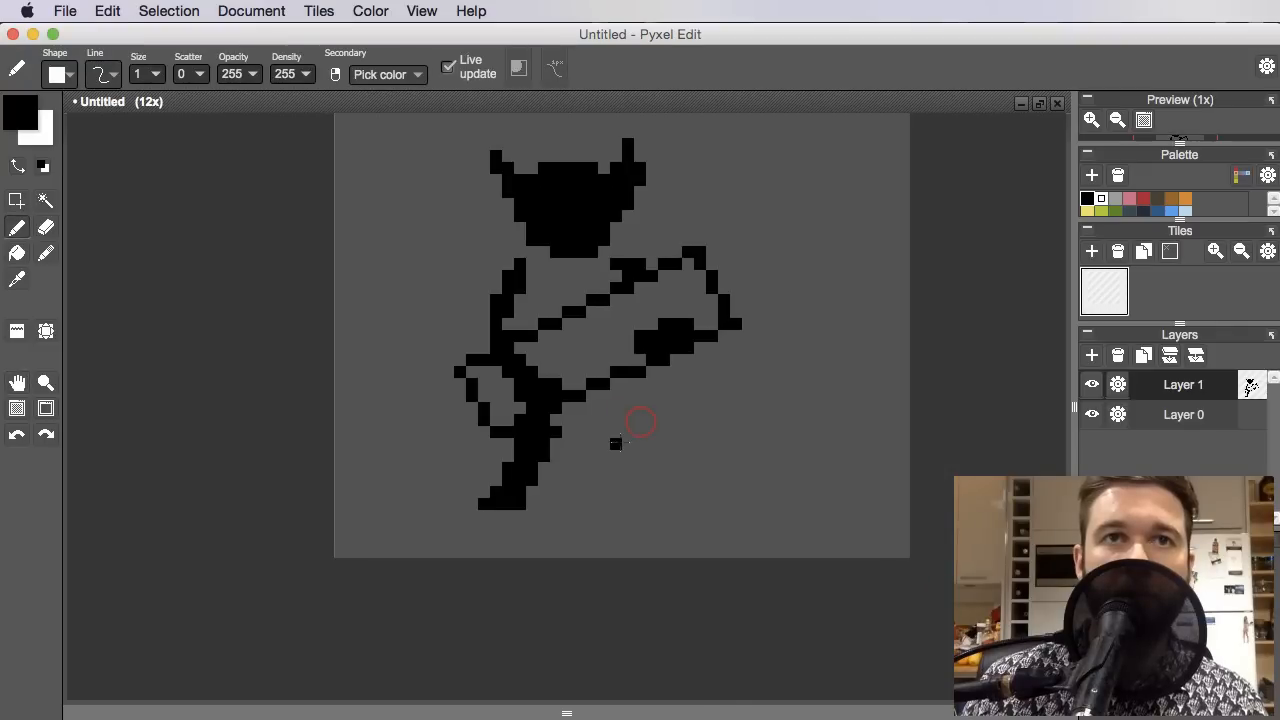
key("super+z")
left_click(510, 430)
mouse_move(510, 430)
left_mouse_down()
mouse_move(499, 476)
mouse_move(511, 478)
mouse_move(538, 422)
mouse_move(516, 481)
mouse_move(552, 424)
left_mouse_up()
left_click(518, 476)
Draw a solid black right leg with an outward-pointing foot, running down from the rectangle's lower edge
left_click_drag(640, 407, 638, 408)
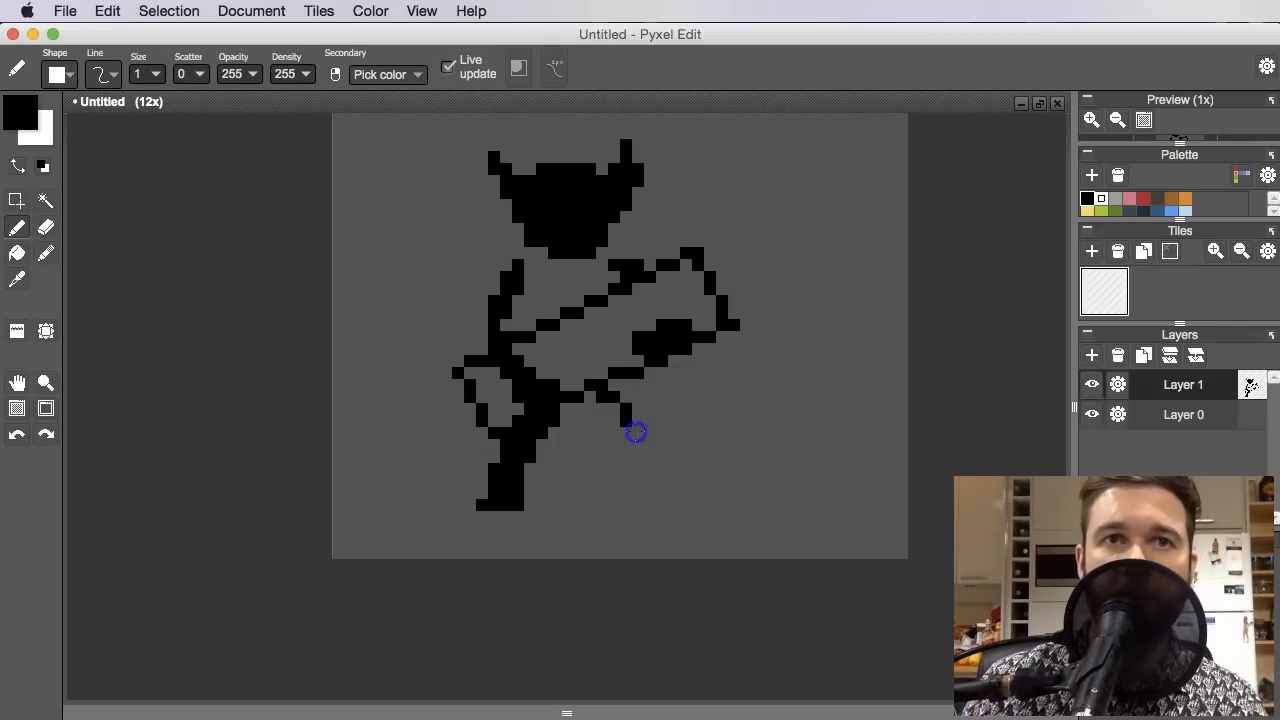
key("super+z")
mouse_move(654, 508)
left_mouse_down()
mouse_move(693, 507)
mouse_move(680, 487)
left_mouse_up()
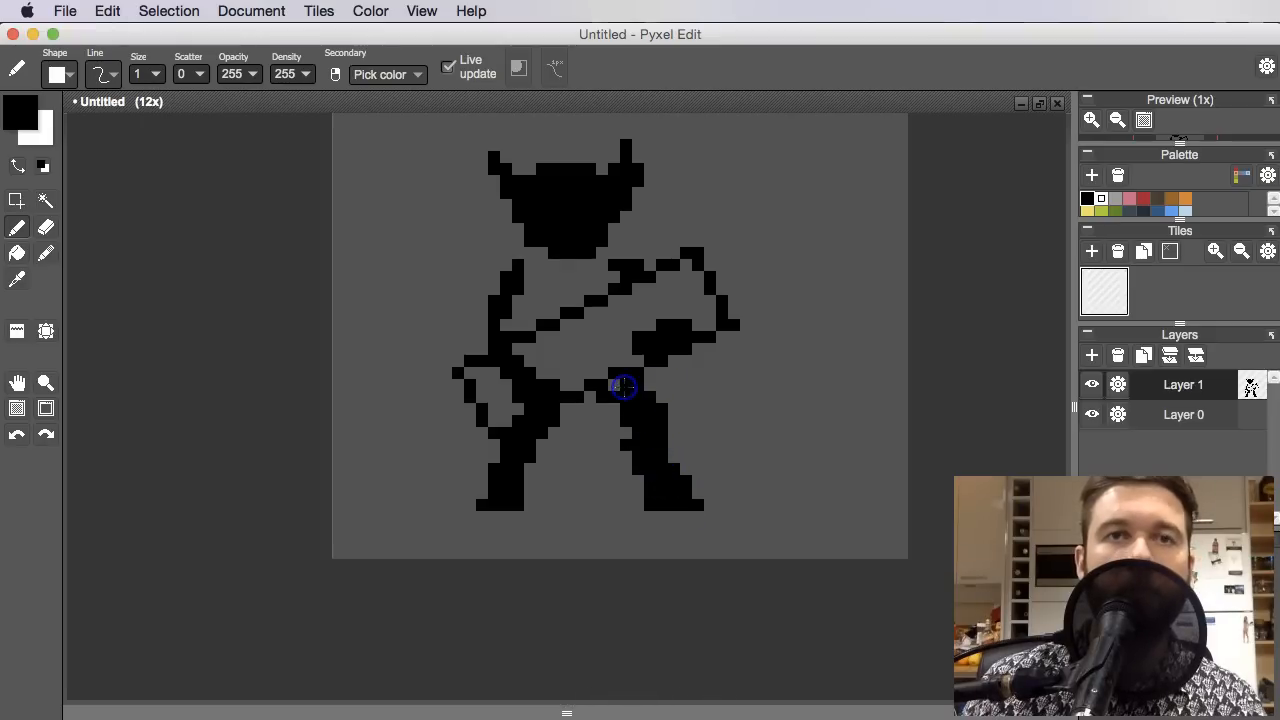
scroll(649, 414, "down", 5)
scroll(617, 379, "up", 5)
left_click_drag(624, 330, 500, 360)
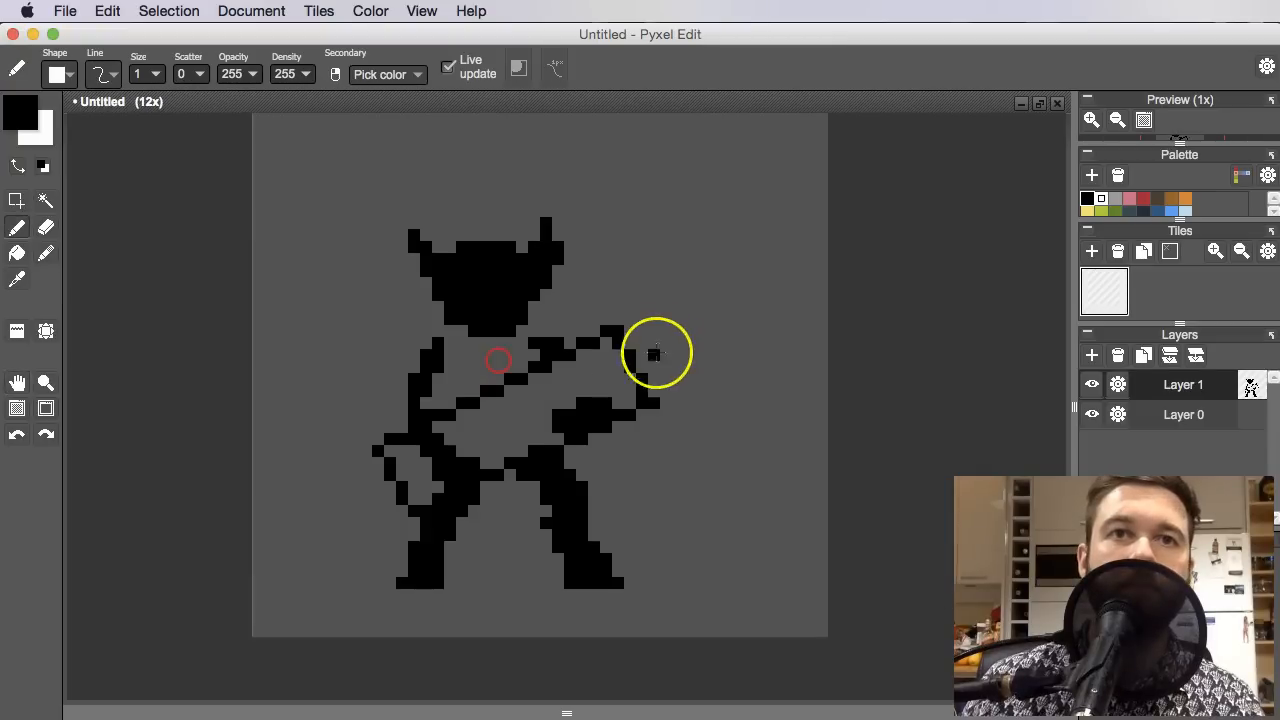
mouse_move(637, 352)
left_mouse_down()
mouse_move(672, 316)
mouse_move(654, 282)
mouse_move(763, 217)
left_mouse_up()
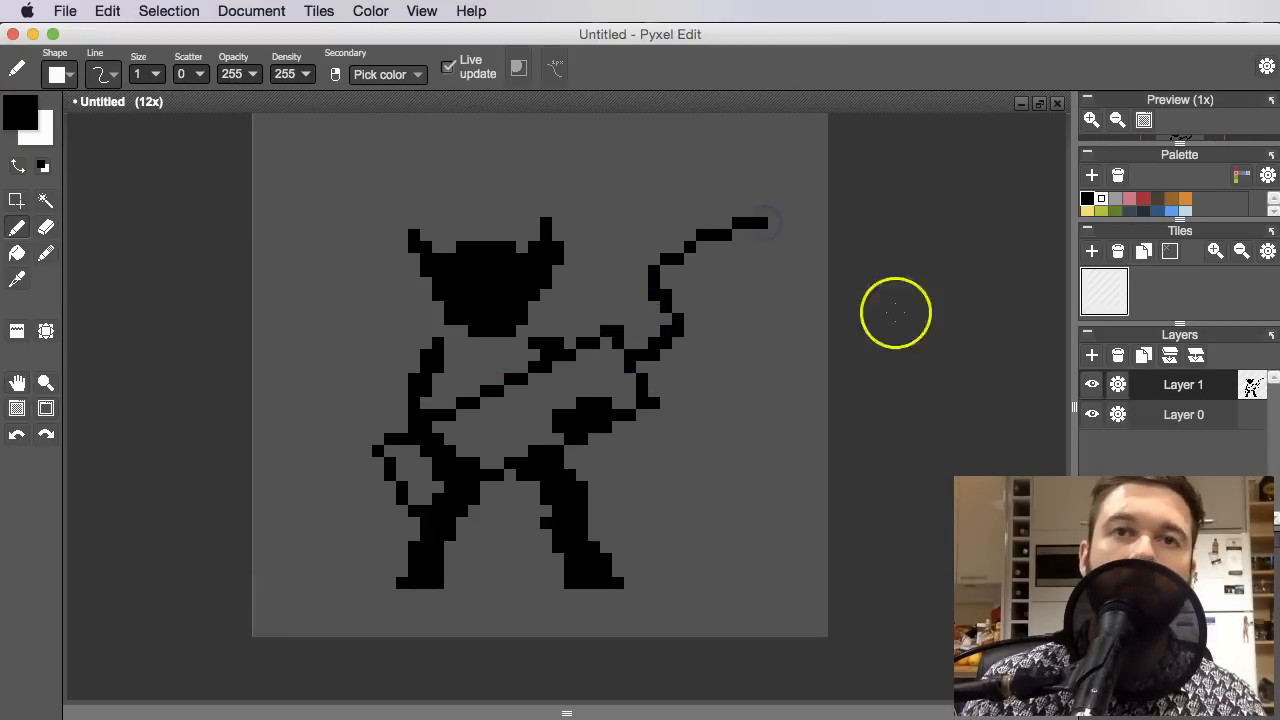
key("super+z")
left_click_drag(636, 365, 637, 311)
key("super+z")
Draw a short wavy black fuse rising from the upper right end of the slanted rectangle
mouse_move(648, 362)
left_mouse_down()
mouse_move(651, 309)
mouse_move(677, 286)
left_mouse_up()
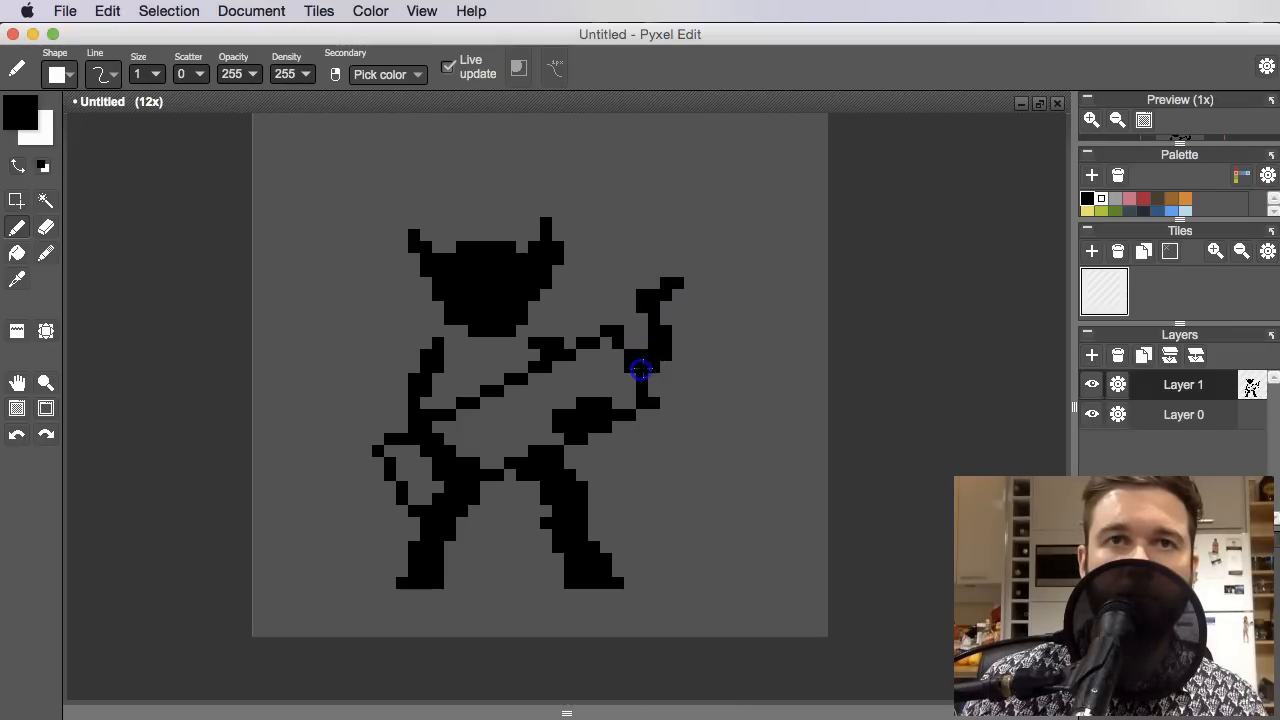
scroll(742, 350, "down", 2)
mouse_move(757, 366)
left_mouse_down()
mouse_move(732, 403)
mouse_move(683, 378)
left_mouse_up()
scroll(731, 397, "up", 2)
key("super+z")
key("super+z")
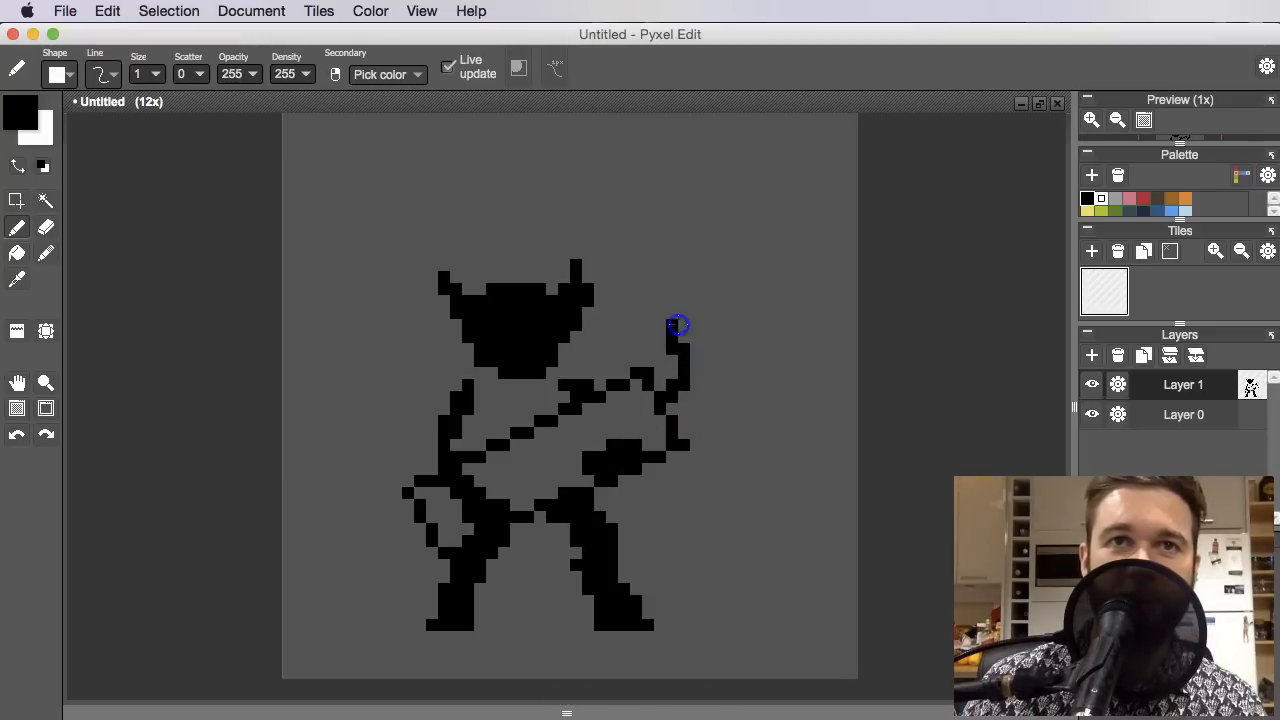
scroll(772, 374, "down", 2)
left_click_drag(812, 413, 803, 432)
scroll(674, 408, "up", 2)
middle_click(640, 337)
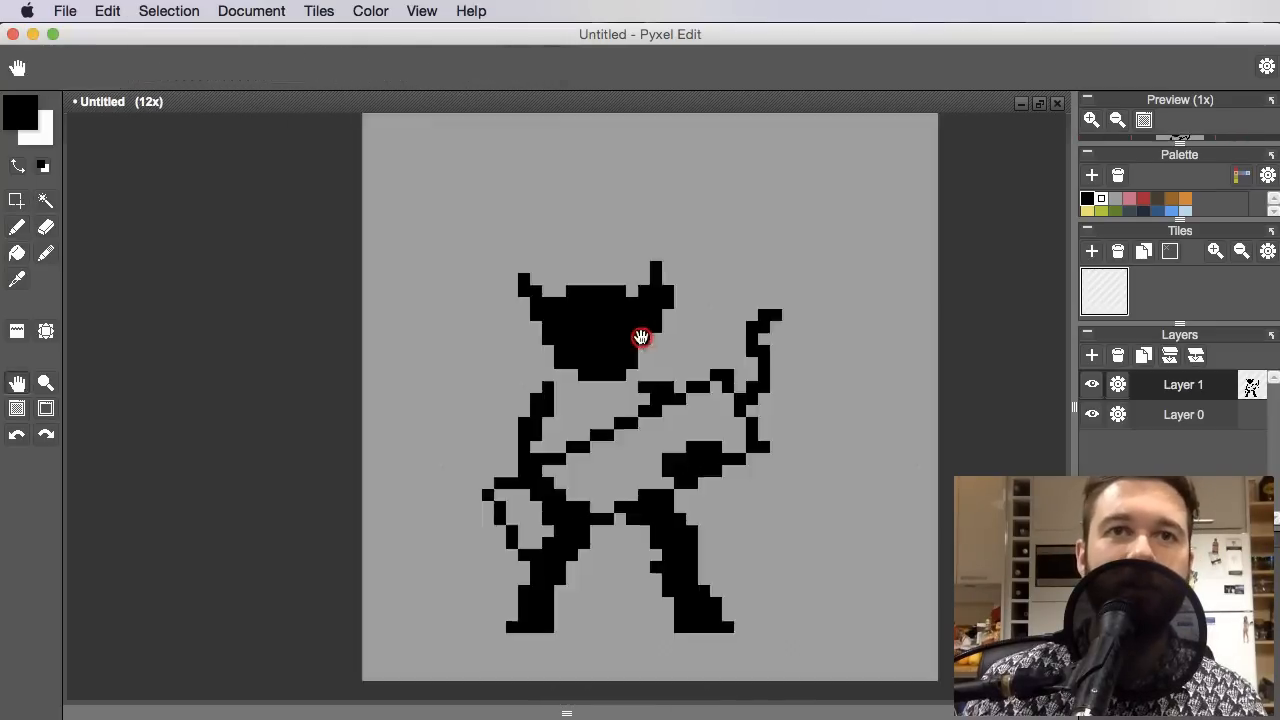
Choose a strong dark red and repaint the upper outline of the rectangle's lower left end with the pen
left_click_drag(606, 414, 606, 458)
left_click_drag(567, 505, 589, 473)
middle_click(597, 471)
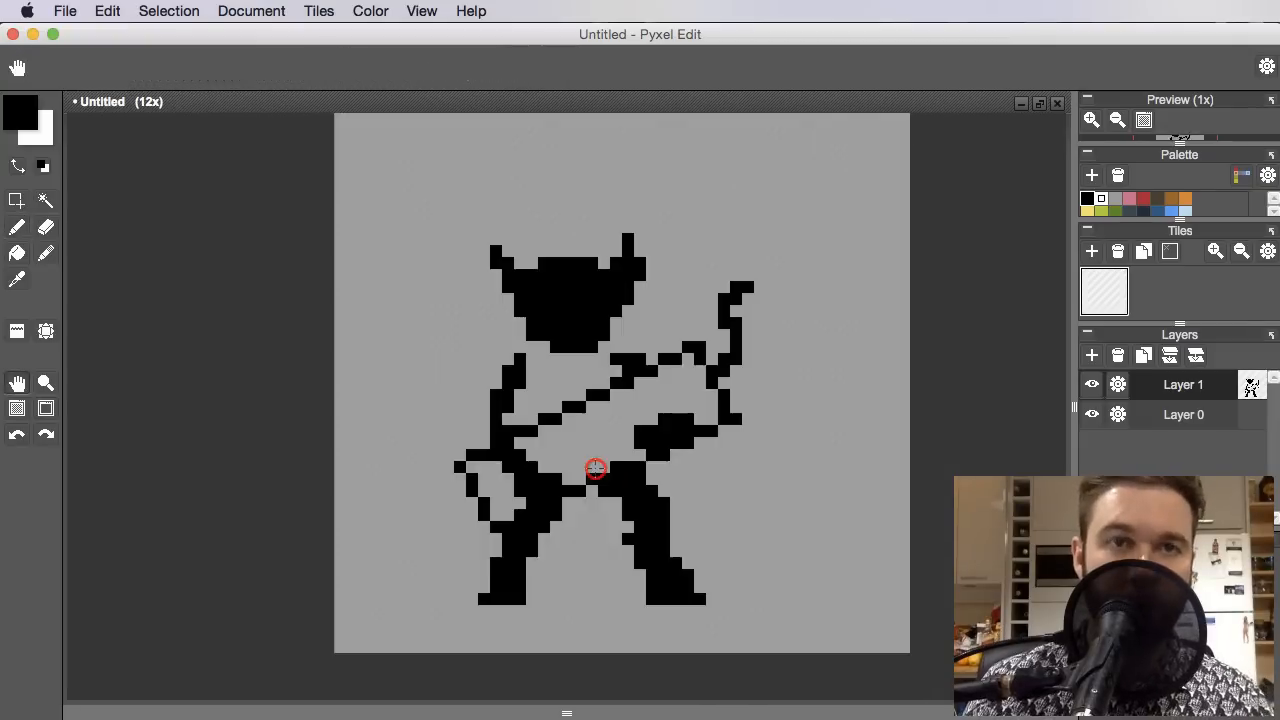
left_click(20, 110)
left_click_drag(289, 286, 333, 270)
left_click(697, 160)
scroll(540, 400, "up", 4)
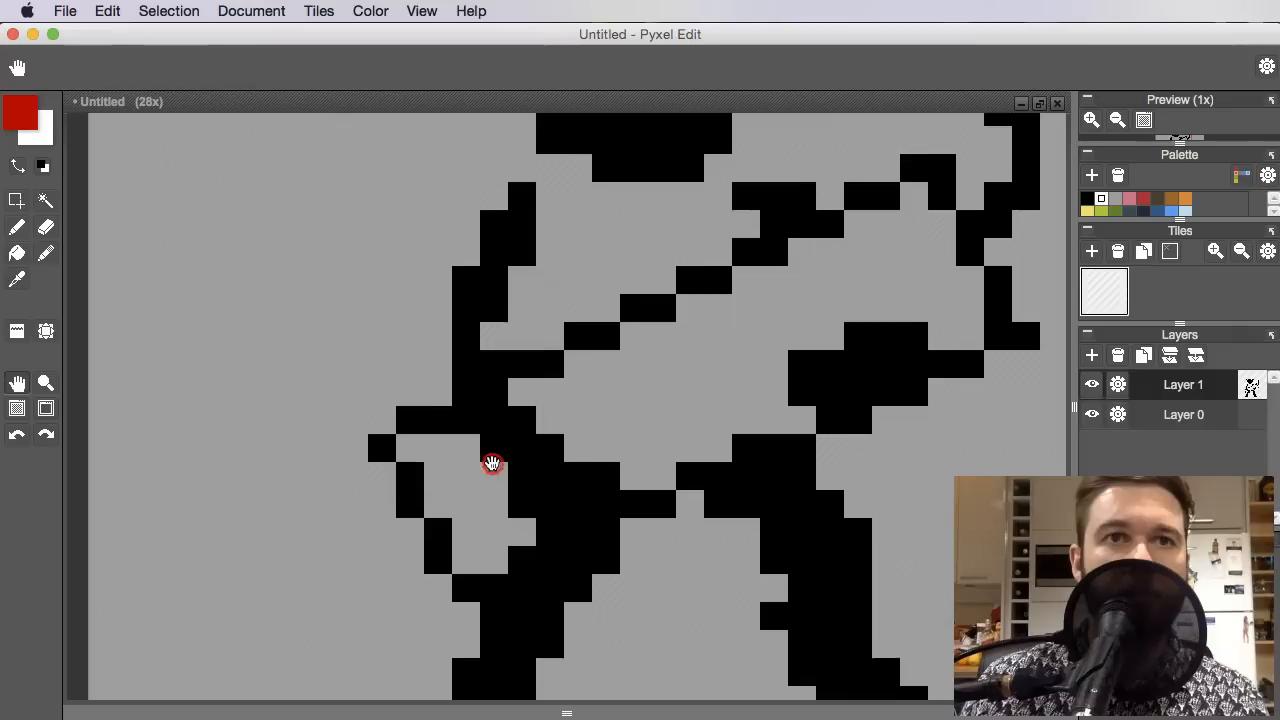
left_click(467, 400)
left_click_drag(467, 400, 410, 399)
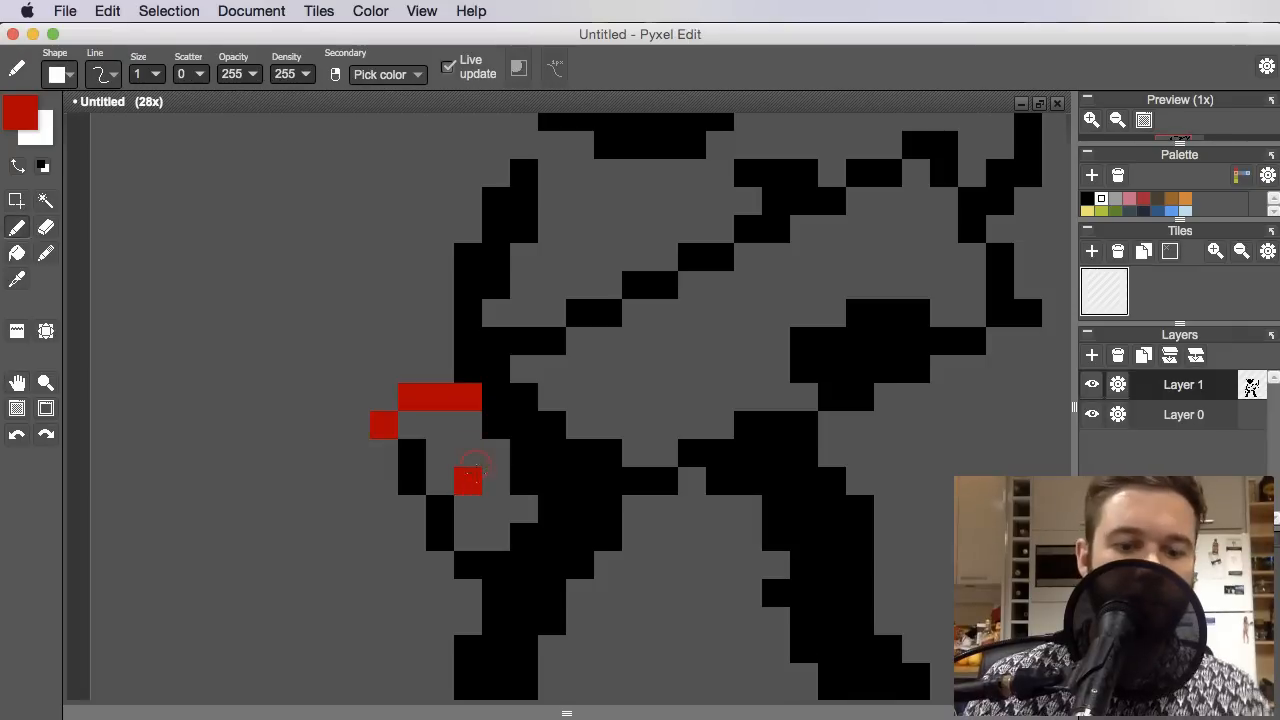
Flood-fill the rectangle's lower left end and its main body with red
key("f")
left_click(480, 486)
left_click(683, 385)
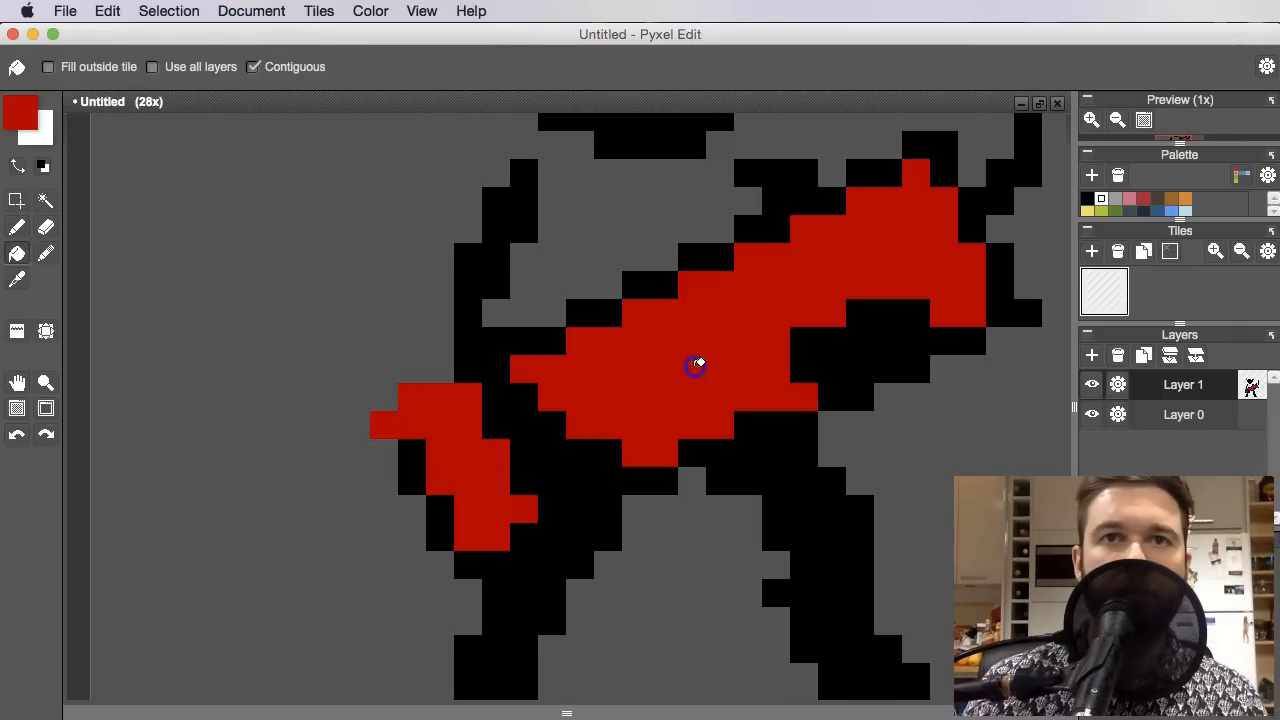
scroll(694, 363, "down", 6)
scroll(712, 444, "up", 4)
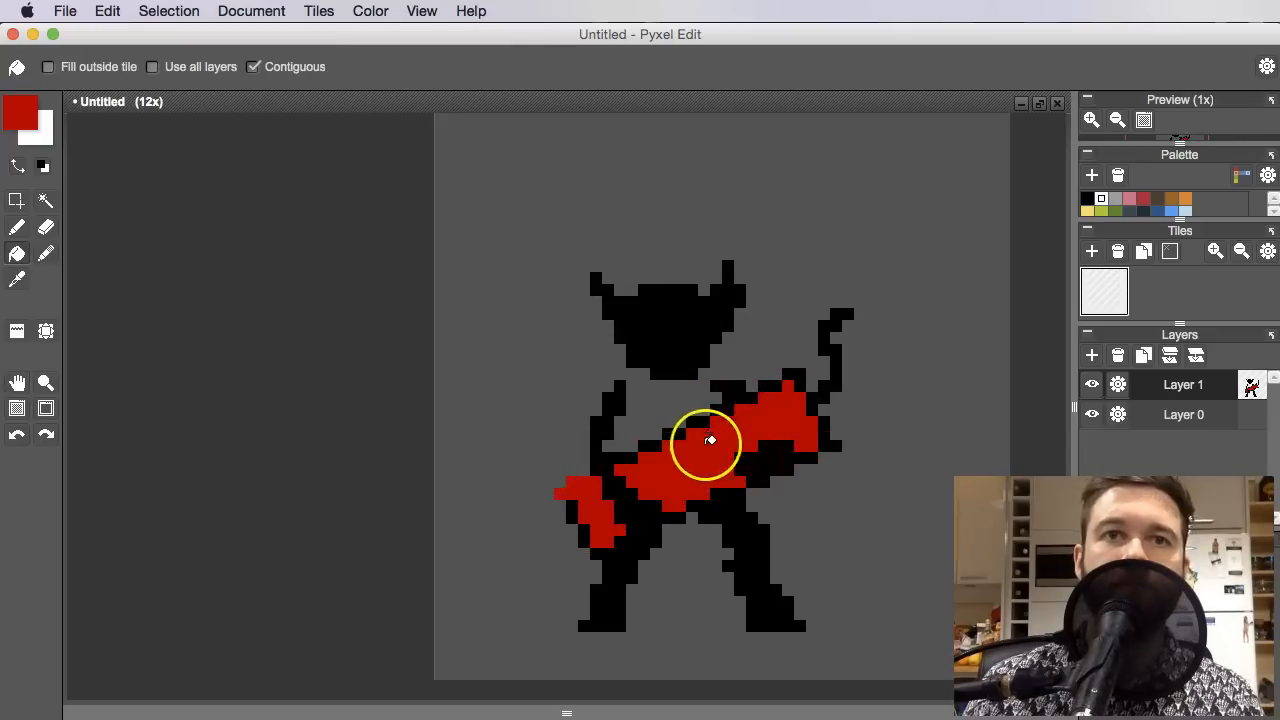
left_click_drag(704, 441, 668, 446)
key("b")
scroll(651, 405, "up", 2)
key("alt")
left_click(617, 337, "alt")
mouse_move(577, 366)
left_mouse_down()
mouse_move(586, 380)
mouse_move(609, 372)
left_mouse_up()
left_click_drag(580, 434, 579, 446)
key("super+z")
left_click_drag(638, 418, 640, 420)
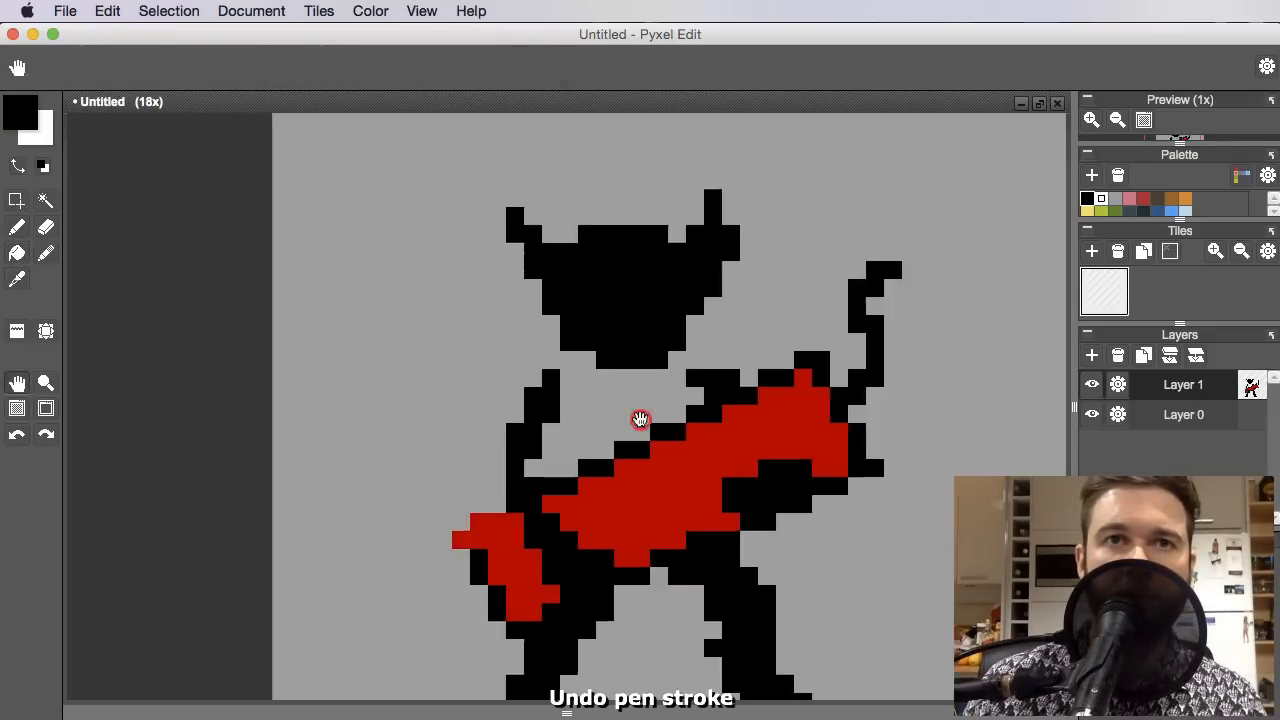
Try a dark grey-brown shade, derived from the head's black, for the torso
left_click(647, 307, "alt")
left_click(19, 113)
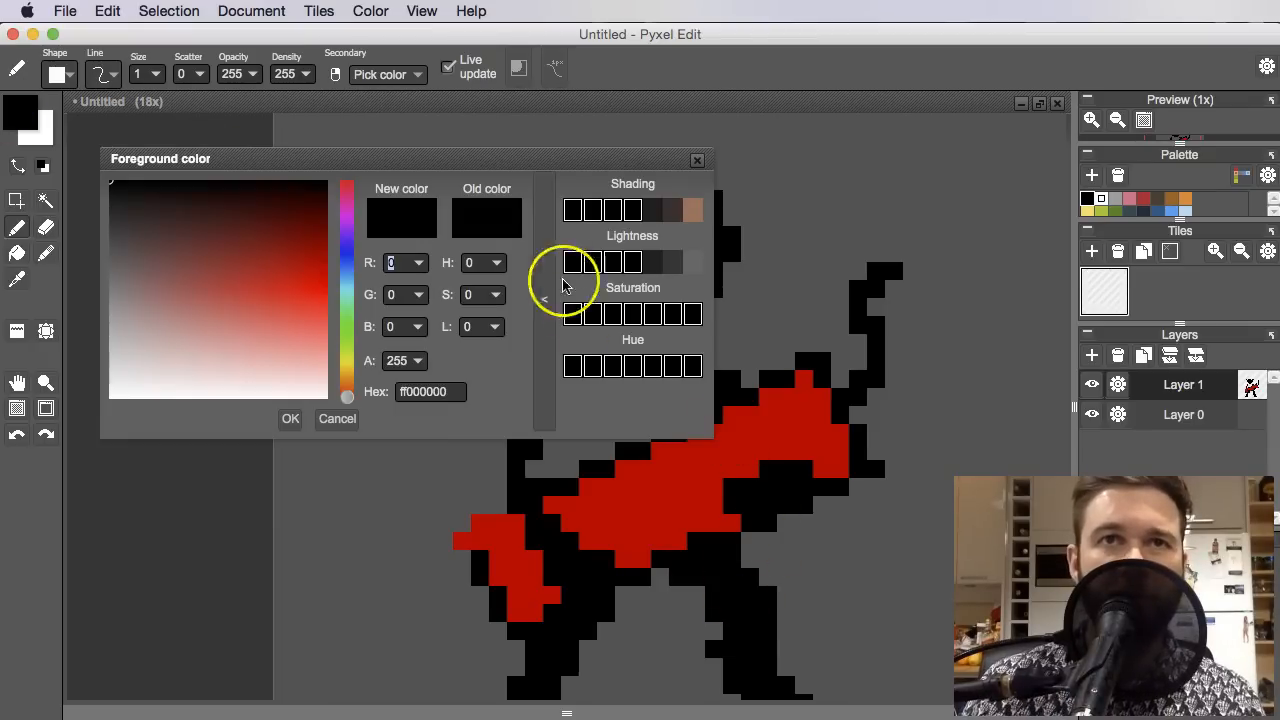
left_click(674, 209)
left_click(697, 160)
scroll(787, 585, "up", 3)
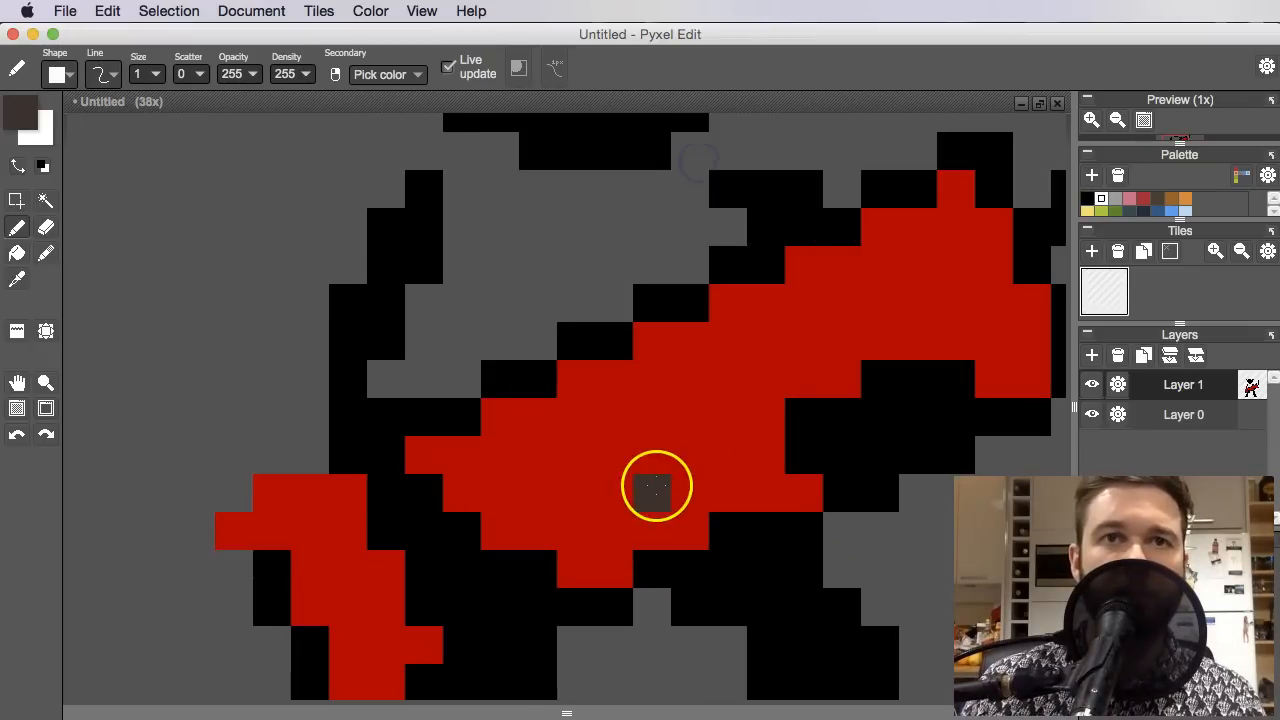
scroll(600, 420, "down", 4)
scroll(551, 331, "up", 4)
mouse_move(531, 330)
left_mouse_down()
mouse_move(551, 403)
mouse_move(570, 371)
mouse_move(574, 428)
left_mouse_up()
right_click(538, 339)
Change the foreground to a dark saturated brown and block in the torso between the left arm and the red rectangle
left_click(8, 121)
left_click_drag(287, 226, 306, 206)
left_click_drag(345, 385, 343, 380)
left_click(310, 206)
left_click(694, 161)
key("space")
left_click_drag(518, 373, 526, 353)
mouse_move(528, 300)
left_mouse_down()
mouse_move(583, 409)
mouse_move(543, 414)
mouse_move(498, 494)
mouse_move(500, 523)
mouse_move(450, 525)
left_mouse_up()
mouse_move(586, 466)
left_mouse_down()
mouse_move(636, 421)
mouse_move(662, 424)
mouse_move(677, 445)
mouse_move(754, 412)
left_mouse_up()
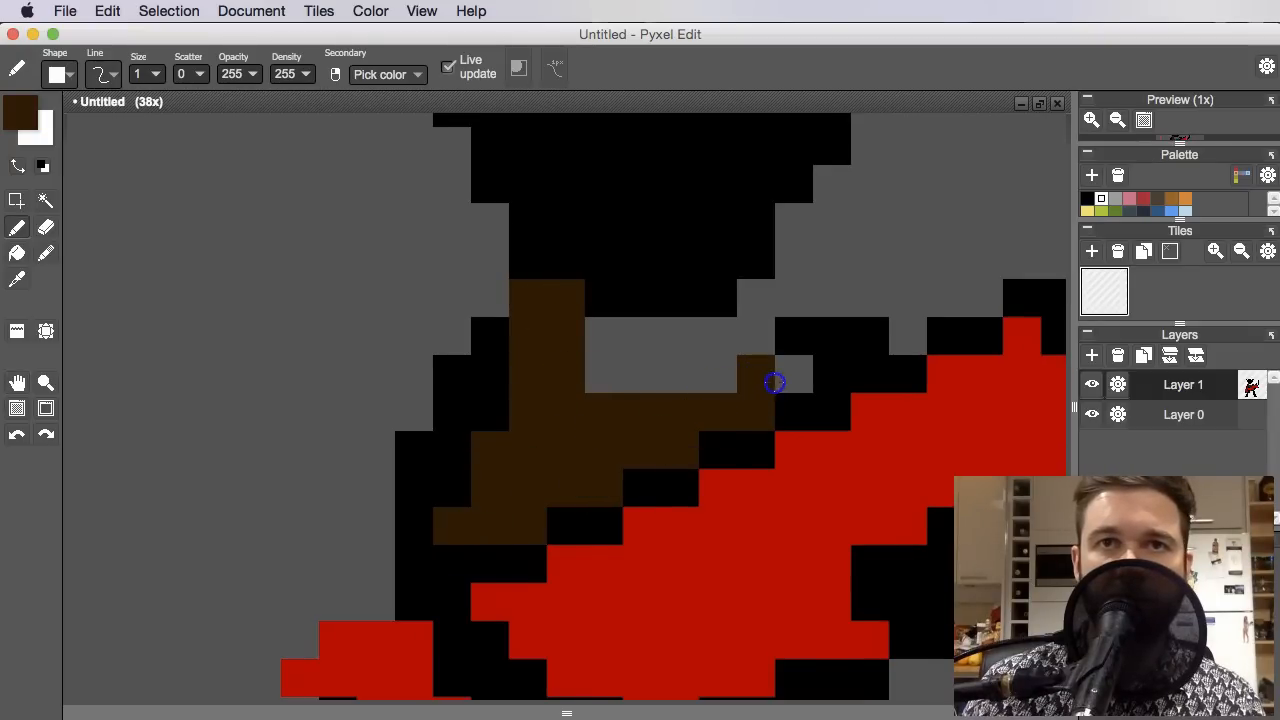
Extend the brown torso across the gap under the head and out to the right shoulder
mouse_move(750, 343)
left_mouse_down()
mouse_move(671, 363)
mouse_move(634, 343)
mouse_move(666, 376)
mouse_move(723, 379)
mouse_move(786, 325)
mouse_move(774, 291)
left_mouse_up()
scroll(790, 335, "down", 5)
scroll(790, 362, "up", 3)
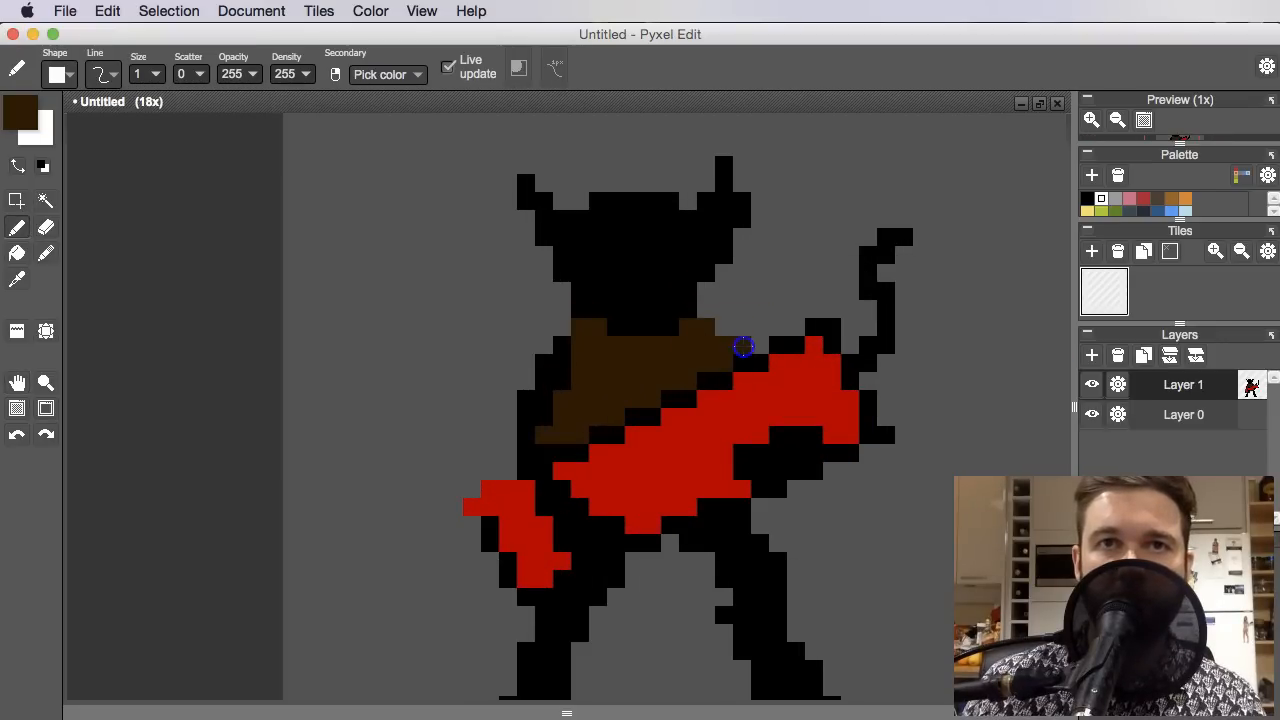
scroll(743, 346, "down", 3)
scroll(829, 434, "up", 5)
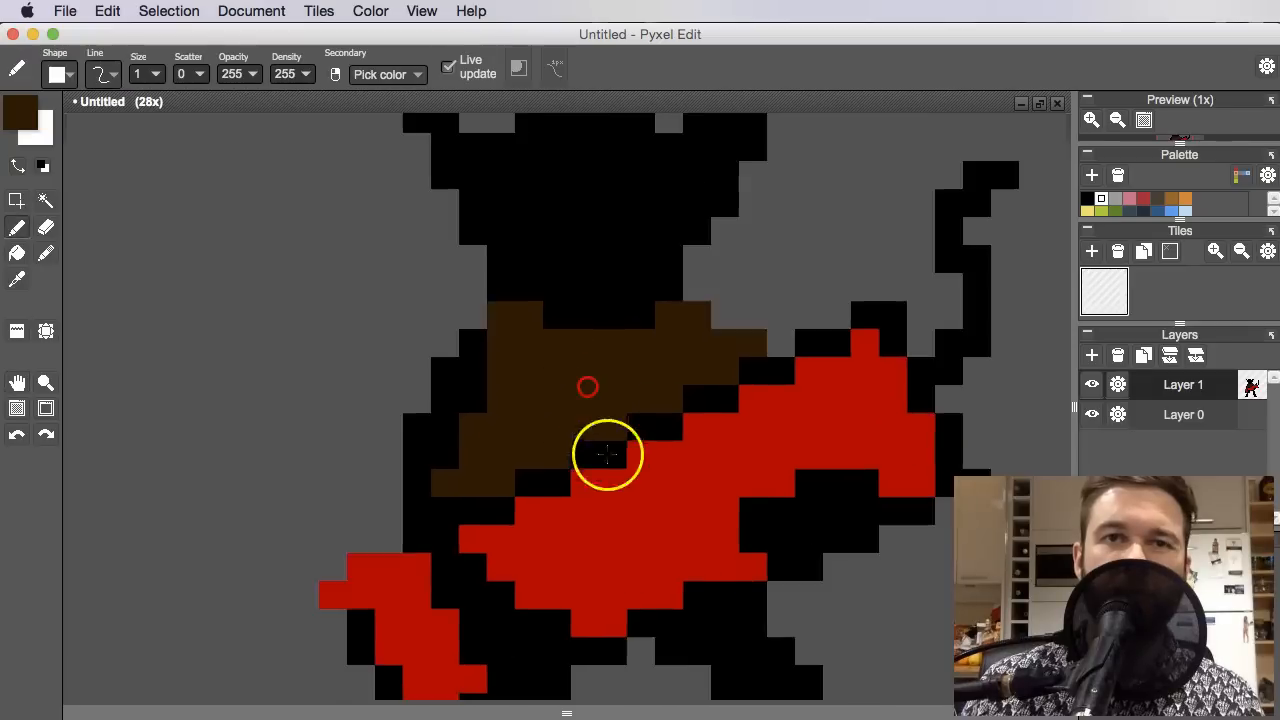
scroll(607, 455, "down", 3)
scroll(640, 294, "up", 2)
Choose a very dark green and repaint the left horn and the head pixels at its base
right_click(591, 217)
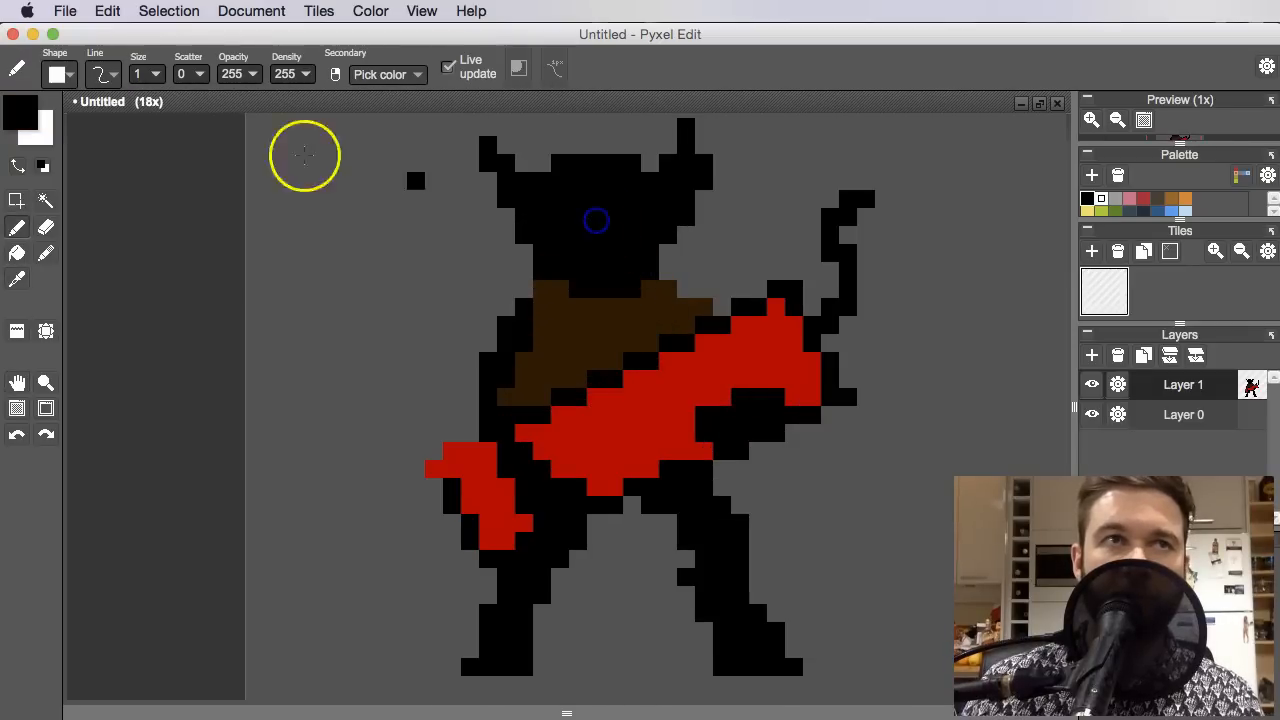
left_click(17, 106)
left_click_drag(346, 382, 352, 326)
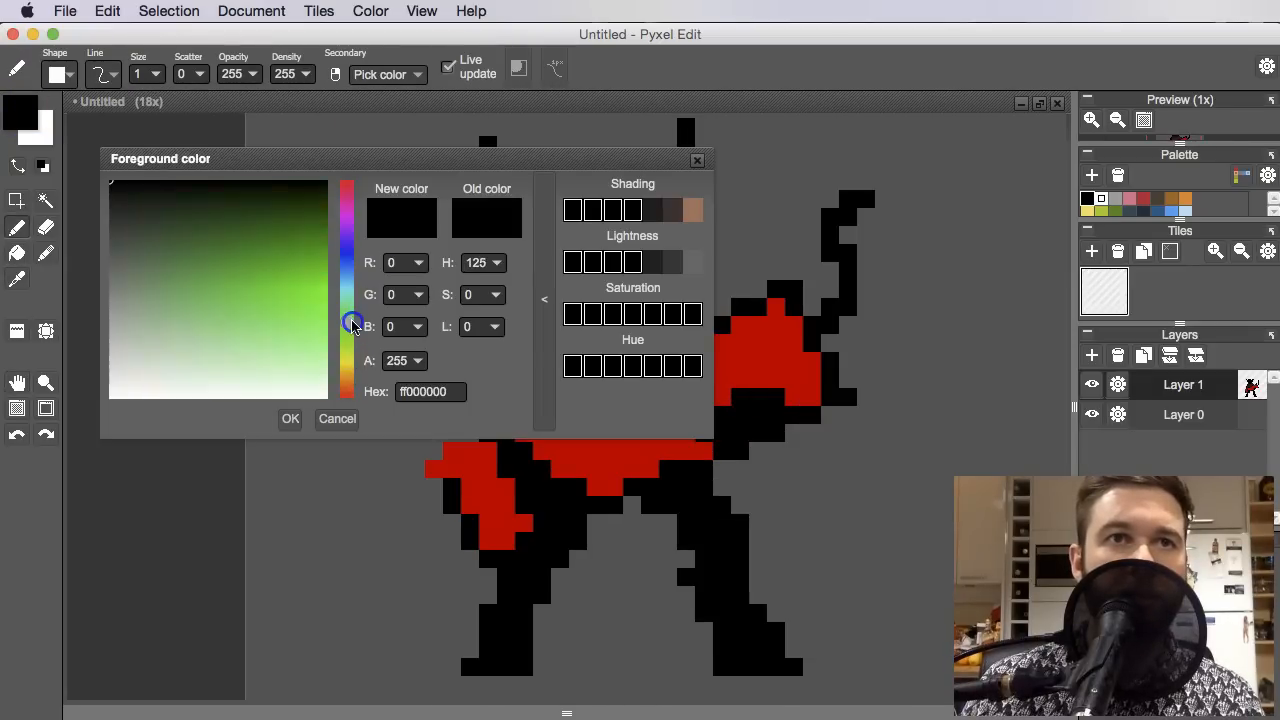
left_click_drag(290, 268, 310, 203)
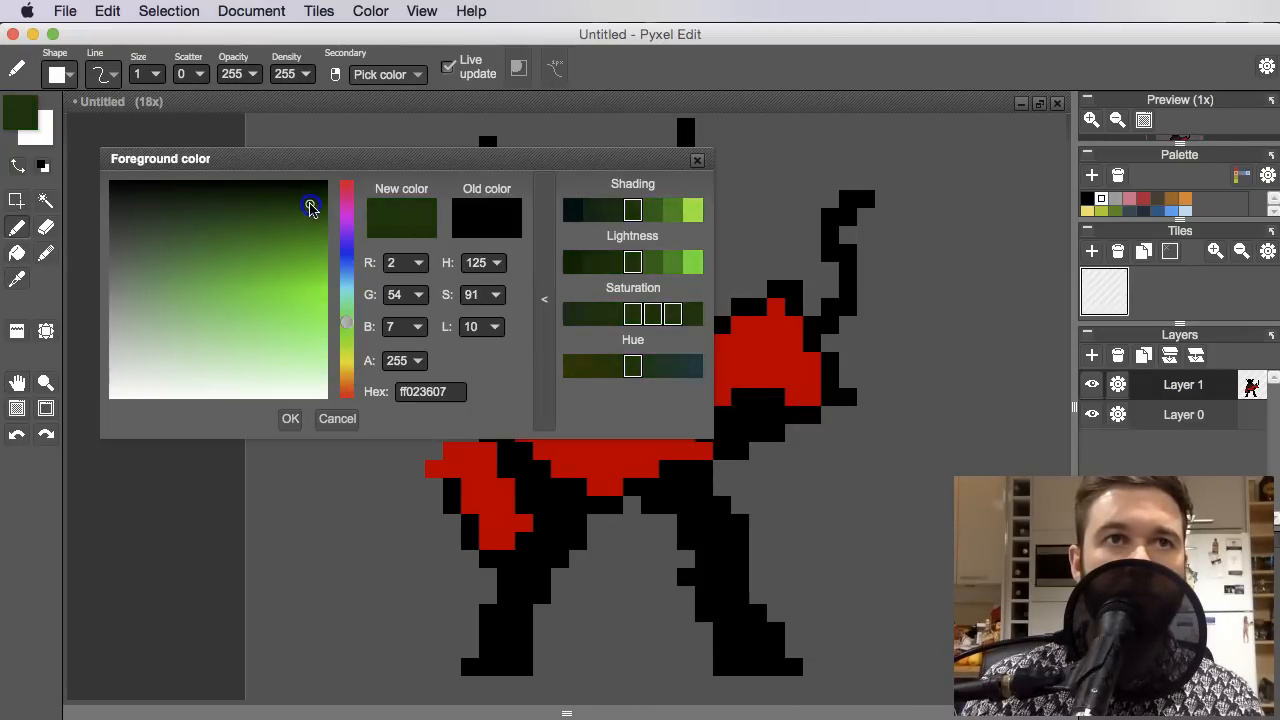
left_click(697, 160)
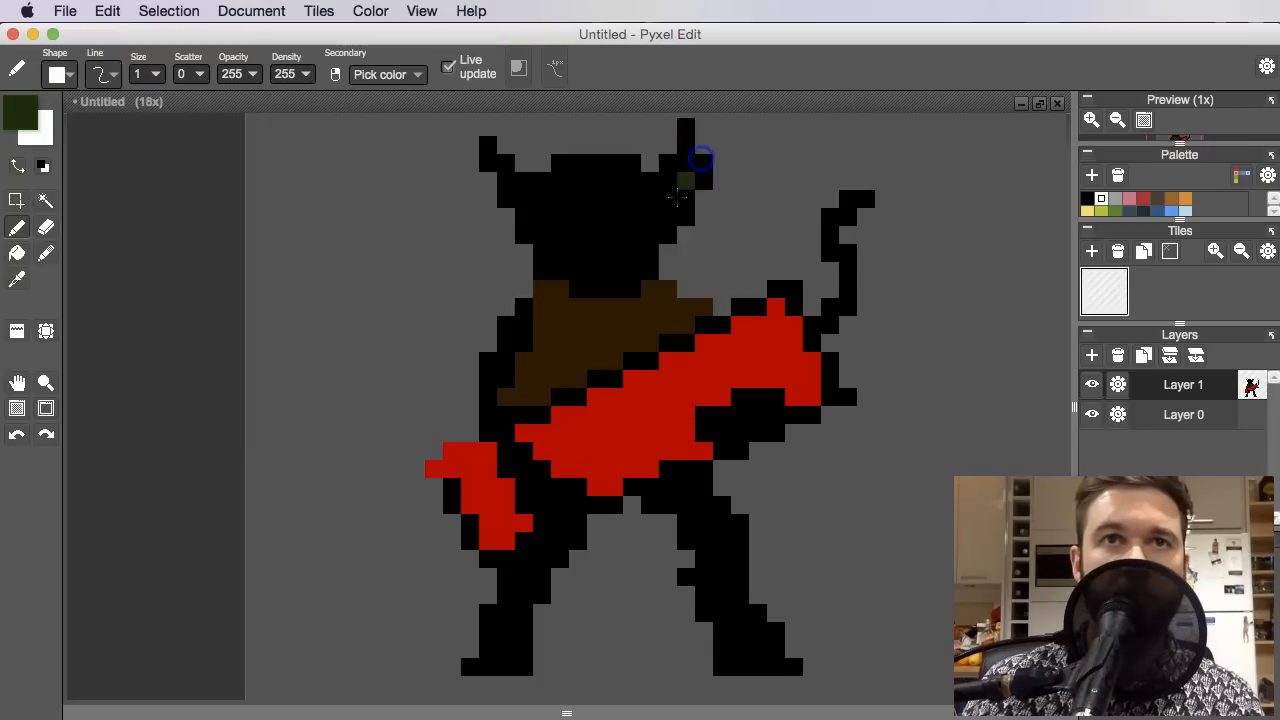
scroll(540, 366, "up", 3)
left_click(488, 296)
mouse_move(488, 296)
left_mouse_down()
mouse_move(513, 318)
mouse_move(516, 385)
left_mouse_up()
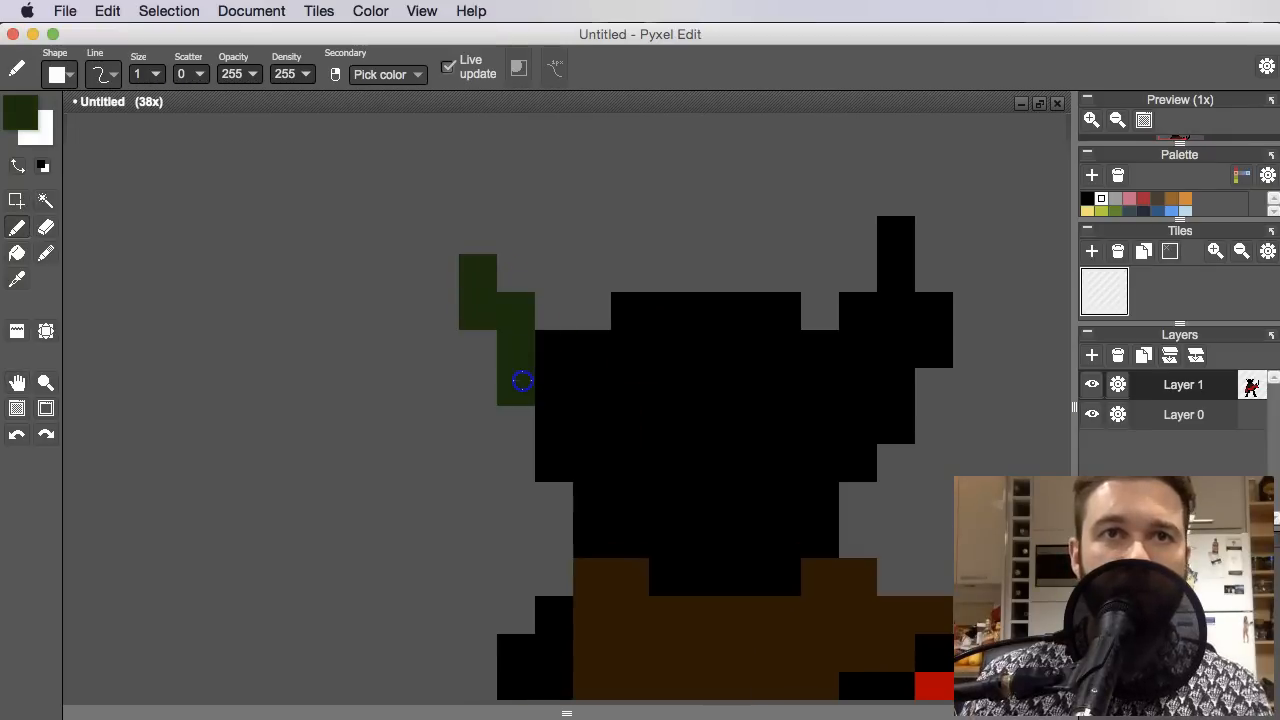
Flood-fill the remaining black of the head and right horn with dark green
scroll(660, 420, "right", 2)
key("f")
left_click(708, 414)
scroll(786, 297, "down", 3)
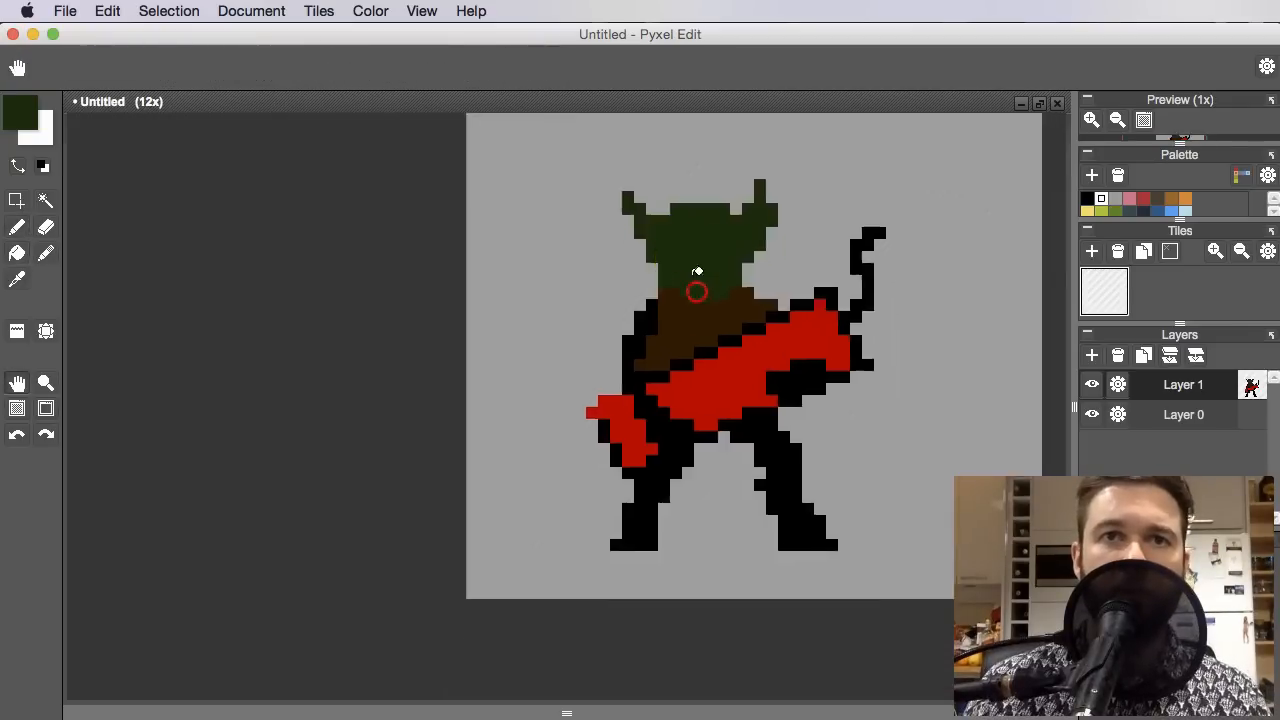
scroll(694, 286, "up", 3)
left_click(622, 312)
scroll(678, 370, "down", 3)
key("ctrl+z")
scroll(674, 417, "up", 3)
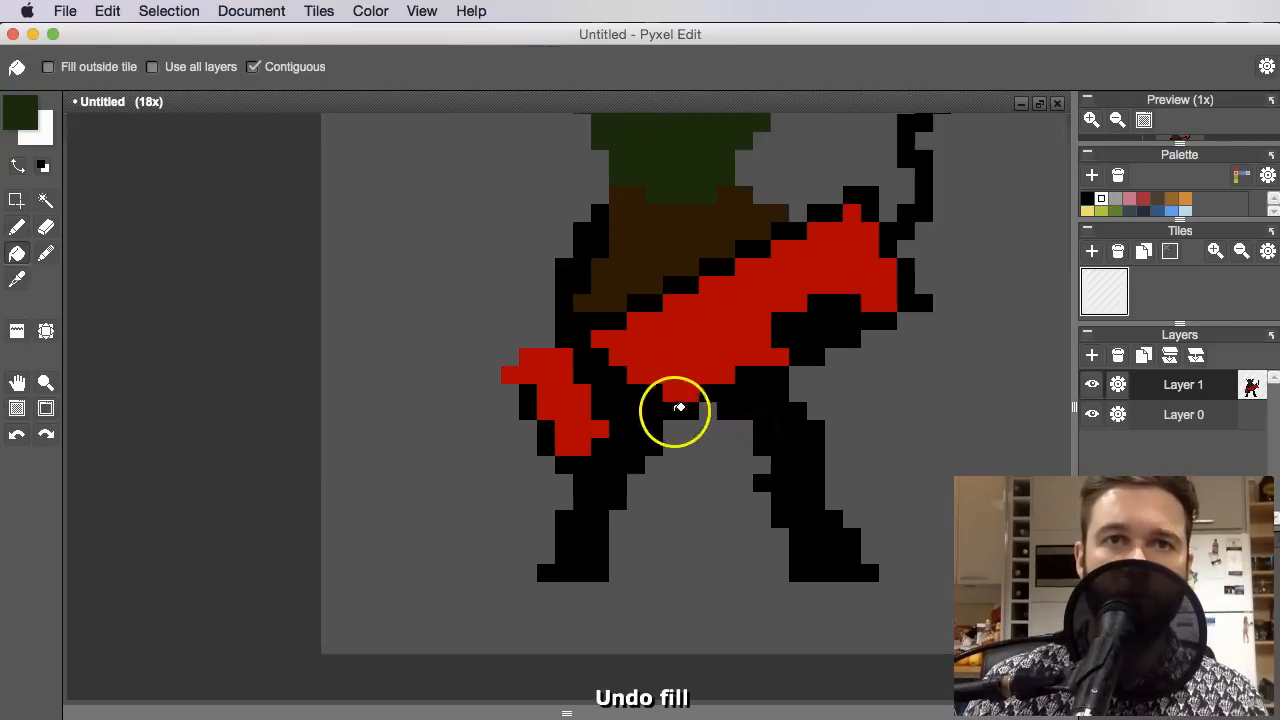
Repaint the left shoulder, arm and hand dark green with the pen, down to the rectangle's lower edge
scroll(786, 474, "up", 1)
key("b")
left_click(642, 355)
scroll(637, 347, "up", 1)
left_click_drag(564, 179, 563, 195)
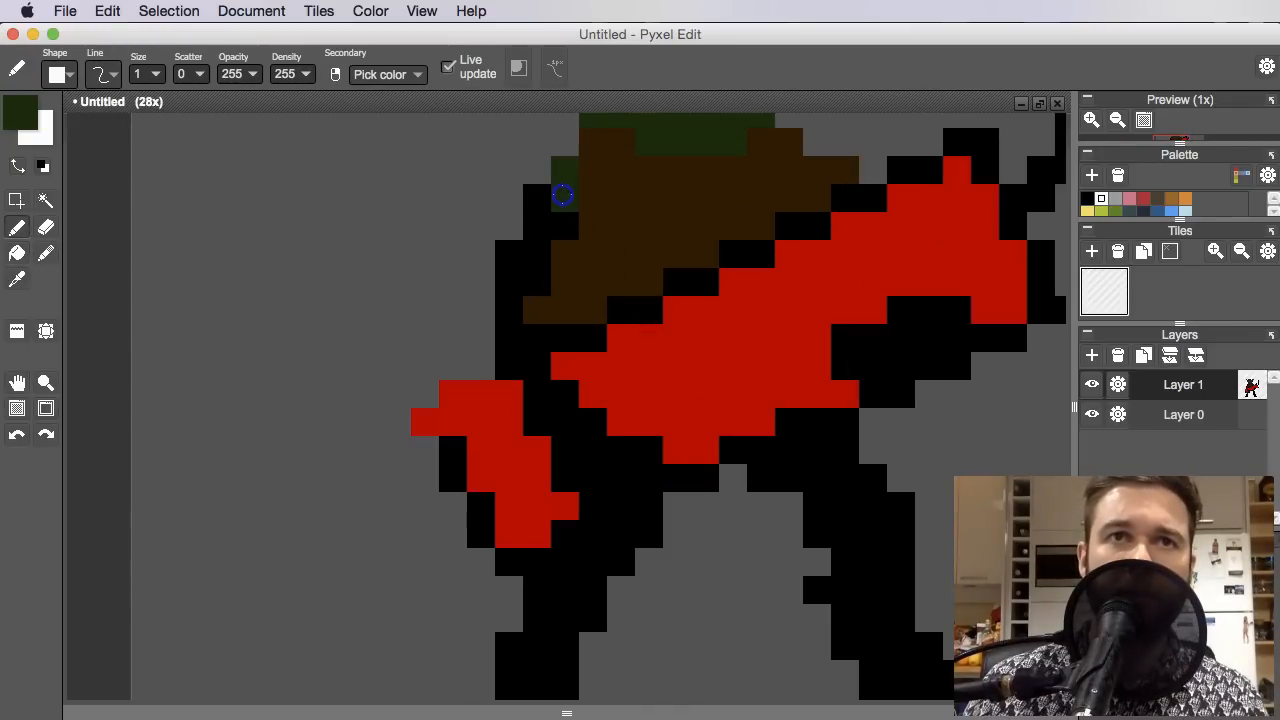
mouse_move(518, 344)
left_mouse_down()
mouse_move(556, 402)
mouse_move(564, 437)
mouse_move(551, 430)
mouse_move(611, 480)
mouse_move(596, 430)
mouse_move(600, 482)
mouse_move(581, 472)
mouse_move(588, 508)
mouse_move(650, 478)
left_mouse_up()
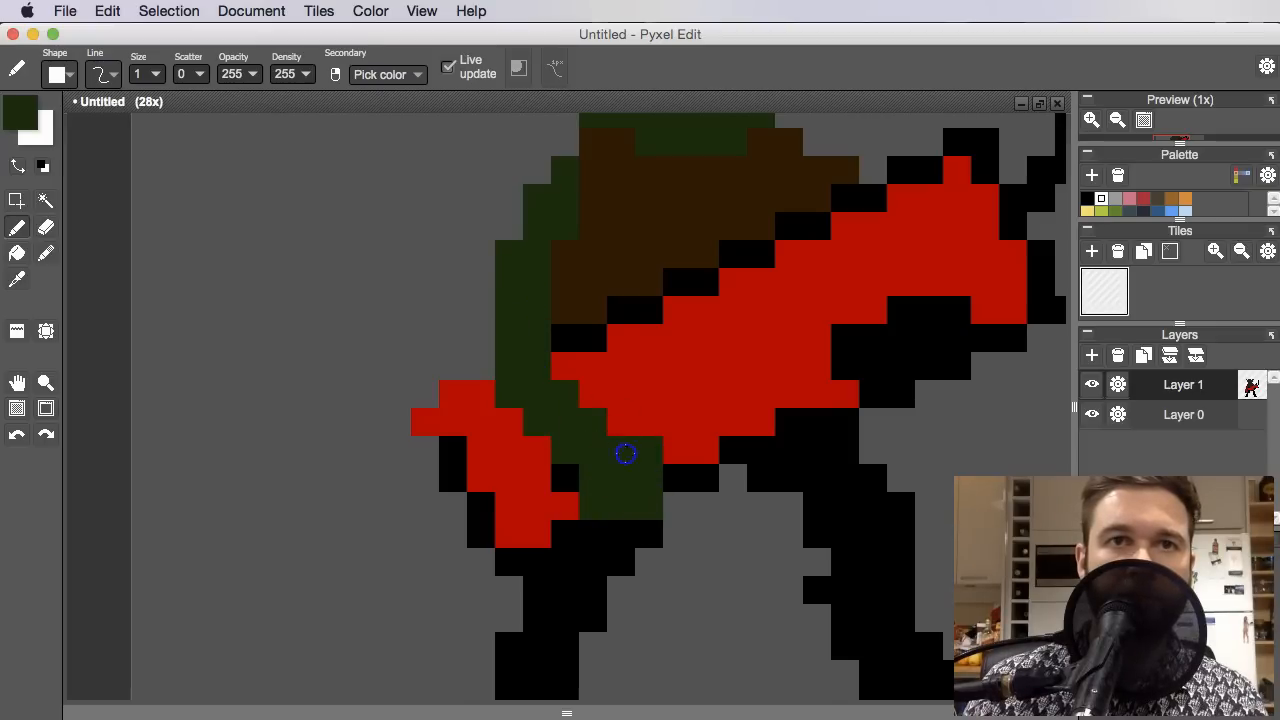
Repaint the right hand on the rectangle's lower edge dark green
scroll(574, 474, "down", 5)
scroll(714, 357, "up", 4)
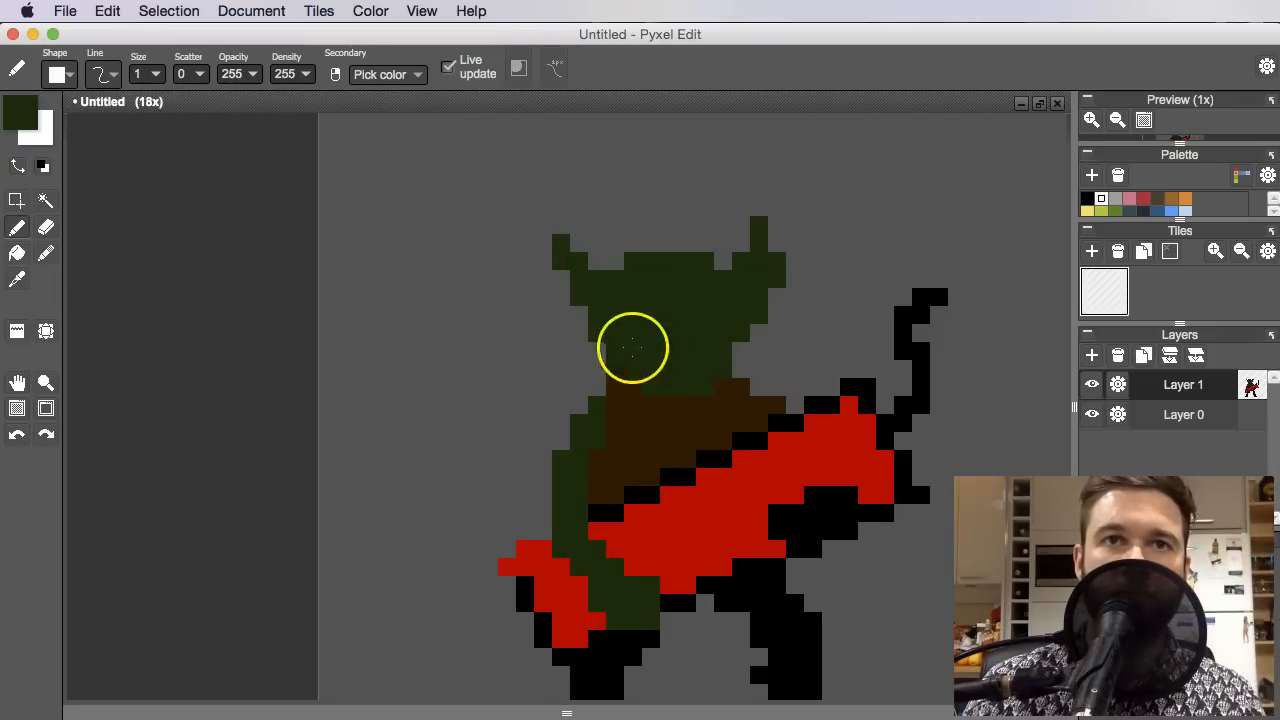
left_click(678, 344)
scroll(705, 380, "down", 3)
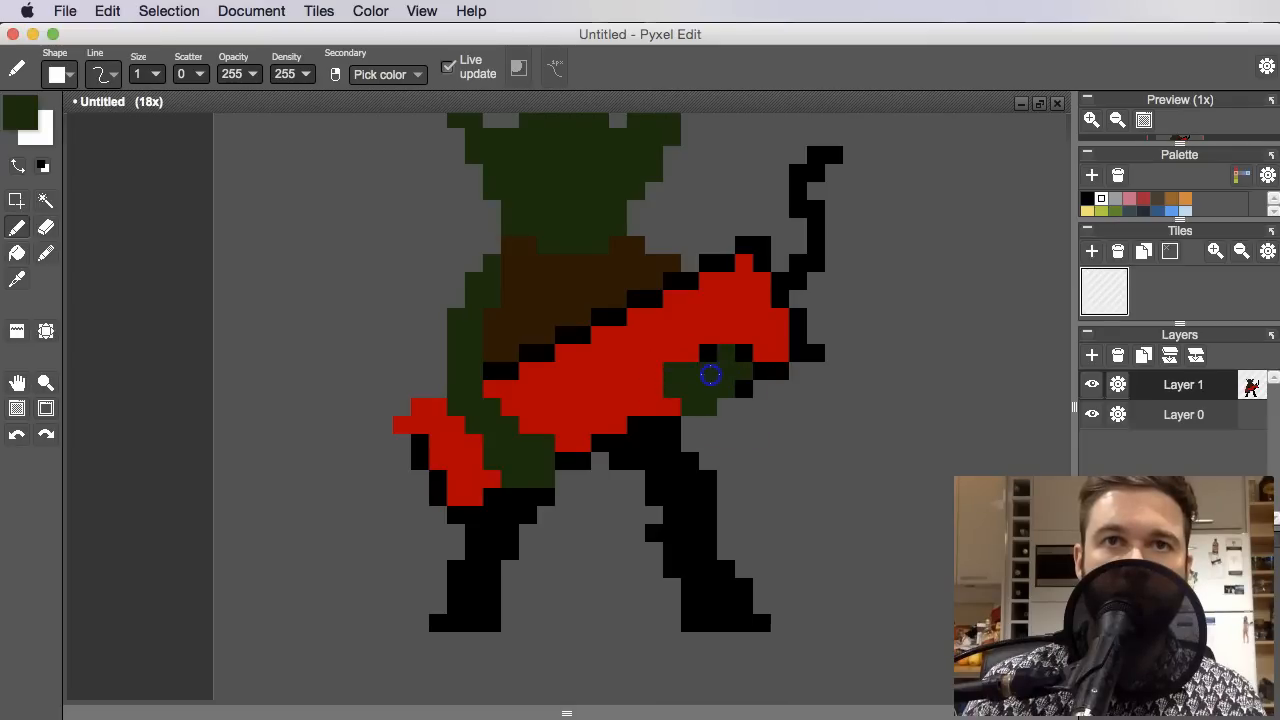
scroll(722, 348, "down", 3)
left_click_drag(811, 417, 797, 429)
scroll(749, 363, "up", 2)
left_click_drag(727, 406, 720, 309)
scroll(658, 390, "up", 1)
left_click_drag(652, 414, 650, 404)
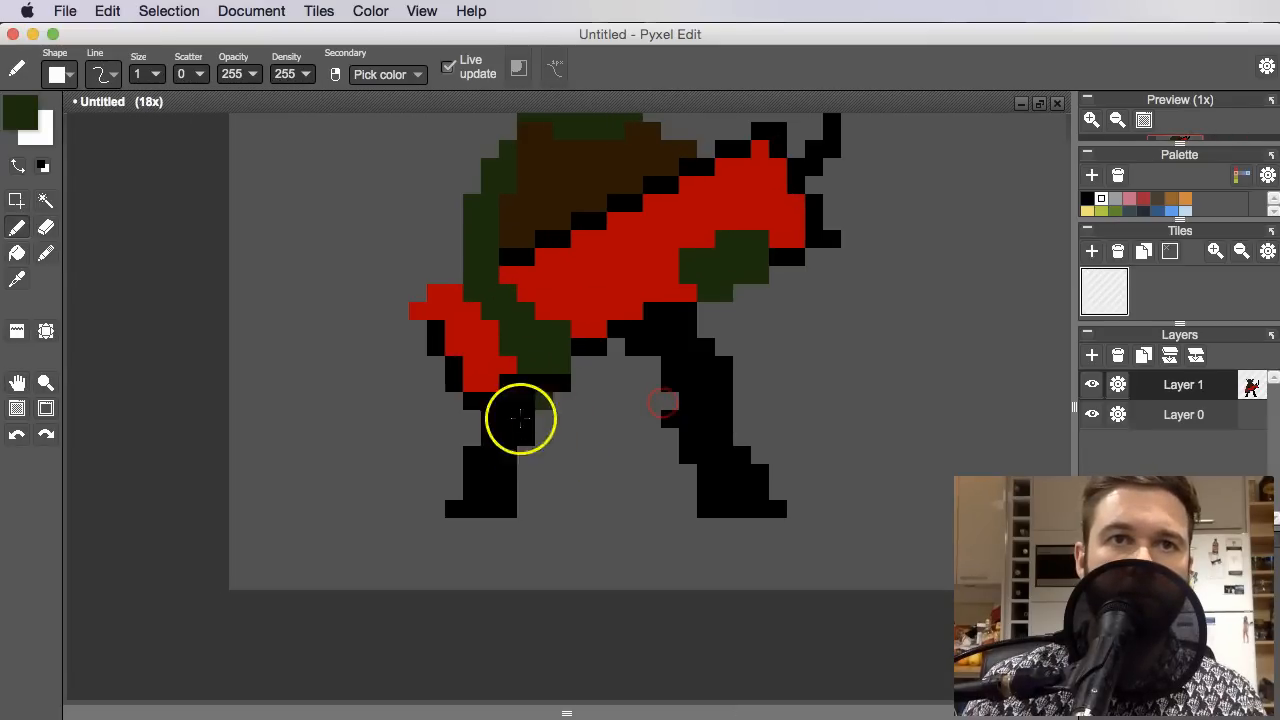
Sample the torso's brown and paint the right thigh as a brown trouser leg with a pointed outer hem
scroll(689, 417, "down", 3)
scroll(694, 450, "up", 3)
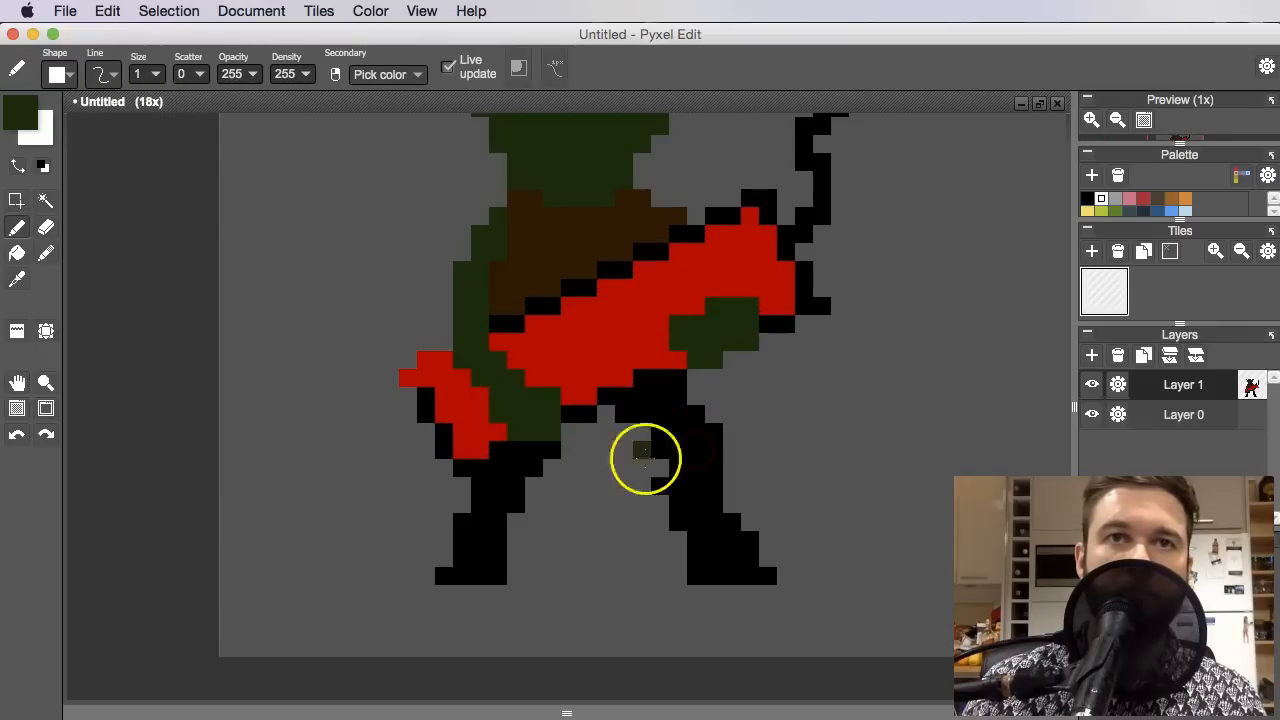
left_click(594, 240, "alt")
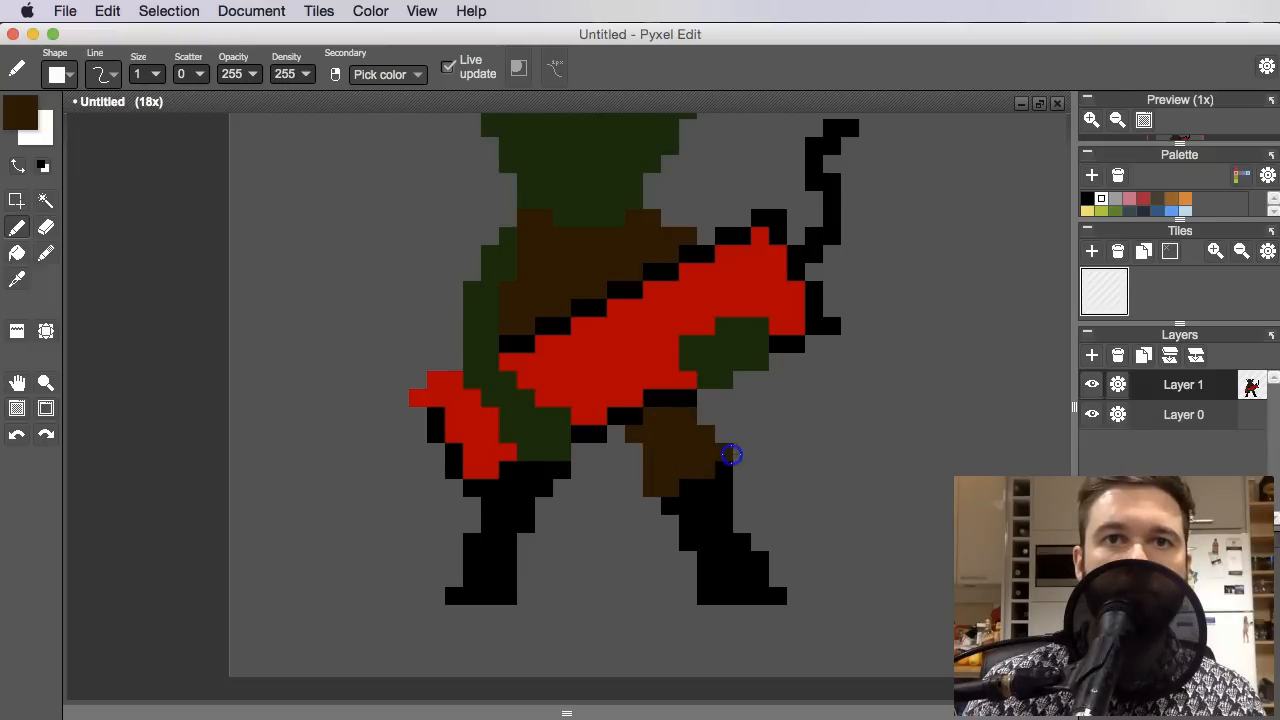
left_click(738, 453)
Paint the left thigh below the green hand brown, with a ragged hem above the black lower leg
scroll(766, 491, "down", 3)
scroll(766, 471, "up", 3)
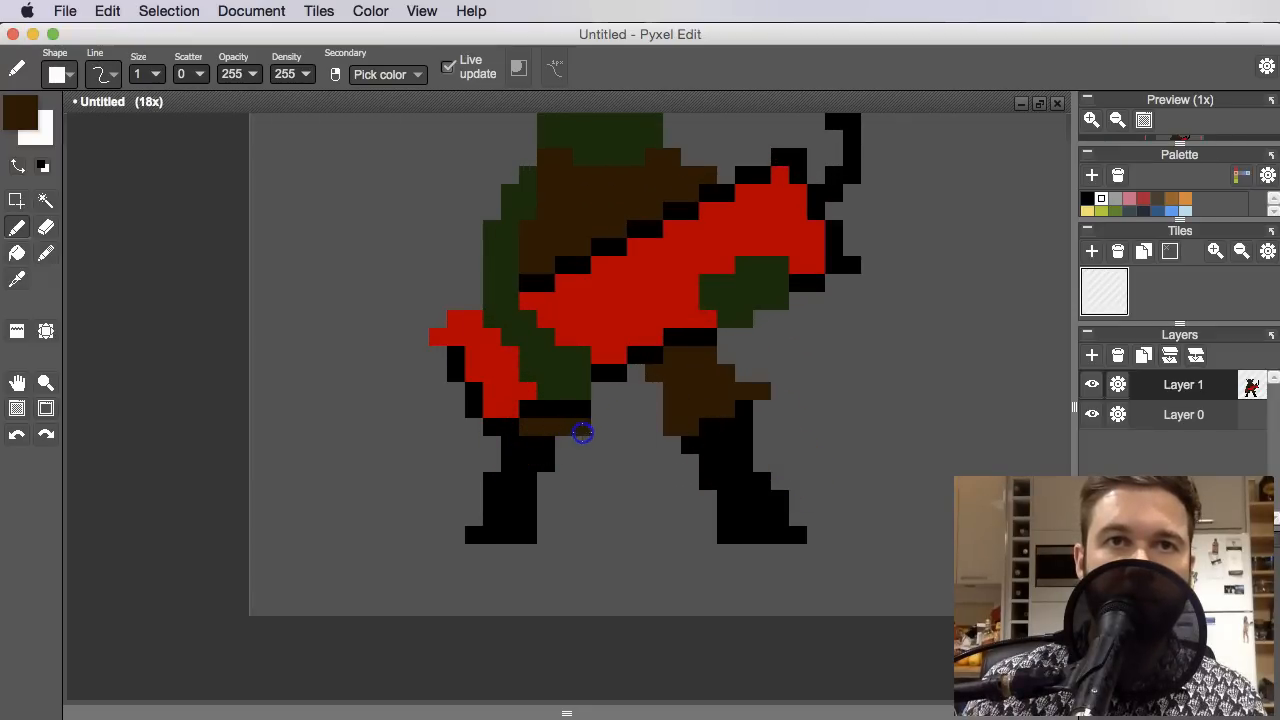
left_click_drag(583, 432, 595, 420)
scroll(730, 420, "down", 3)
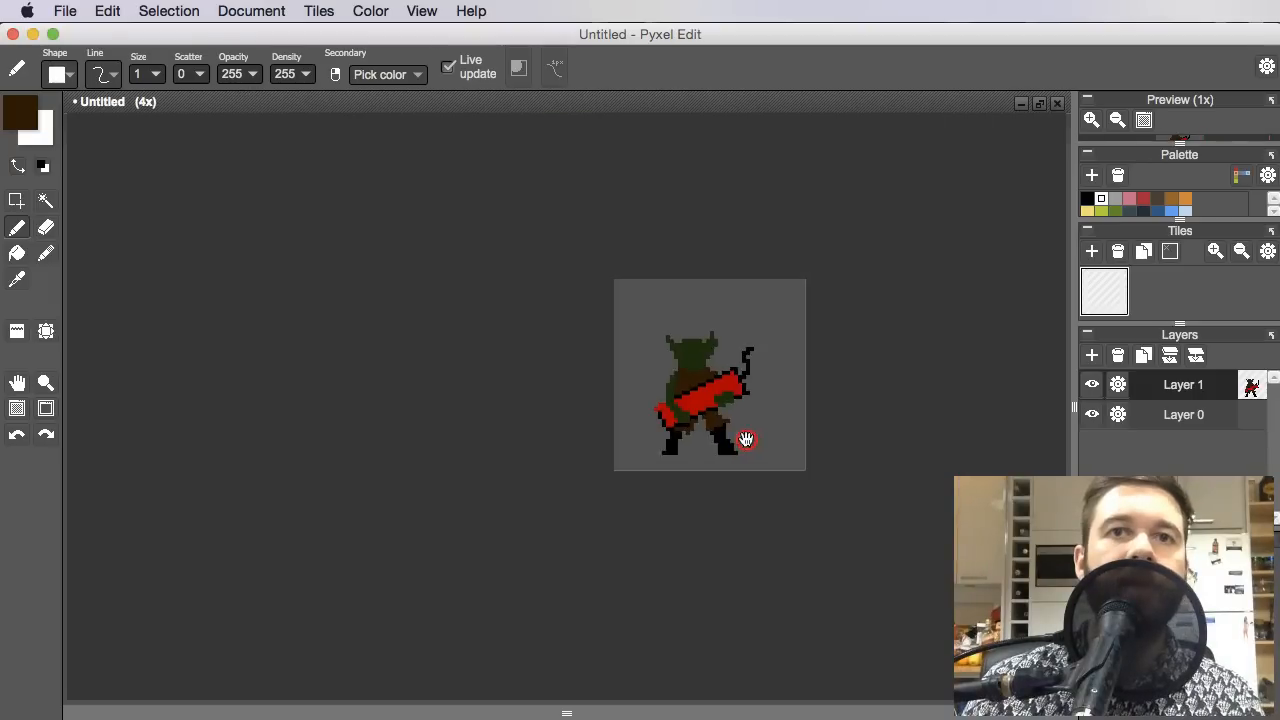
scroll(743, 437, "up", 3)
scroll(743, 416, "down", 2)
scroll(761, 430, "up", 3)
Erase excess pixels along the outer edge of the right leg, just below the brown hem
left_click_drag(702, 368, 717, 423)
left_click(714, 321)
left_click_drag(714, 321, 750, 349)
right_click(763, 406)
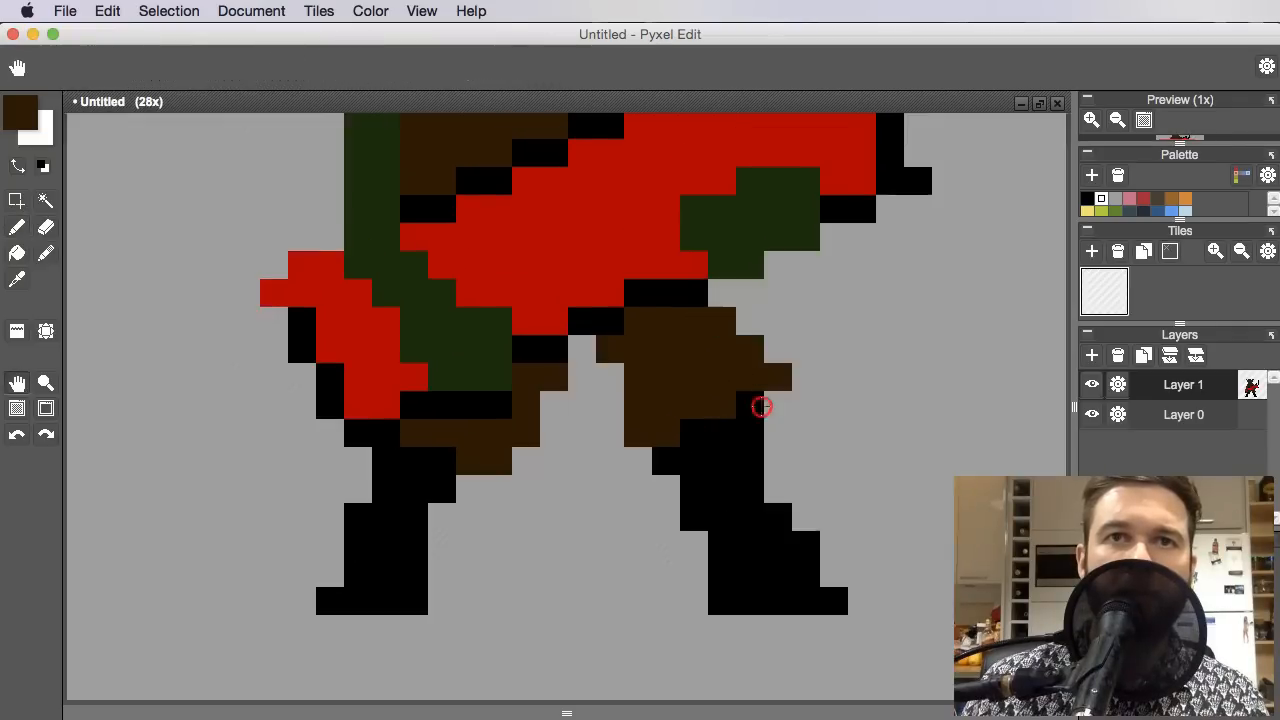
key("e")
left_click(775, 406)
scroll(775, 409, "down", 3)
left_click_drag(842, 462, 757, 526)
scroll(780, 440, "up", 2)
scroll(757, 510, "down", 2)
mouse_move(714, 474)
left_mouse_down()
mouse_move(729, 497)
mouse_move(728, 484)
left_mouse_up()
scroll(710, 474, "up", 2)
Sample the trouser brown again and touch up the trousers with the pen
key("b")
scroll(706, 454, "up", 2)
right_click(677, 446)
left_click(549, 441)
scroll(660, 452, "down", 1)
scroll(660, 452, "down", 3)
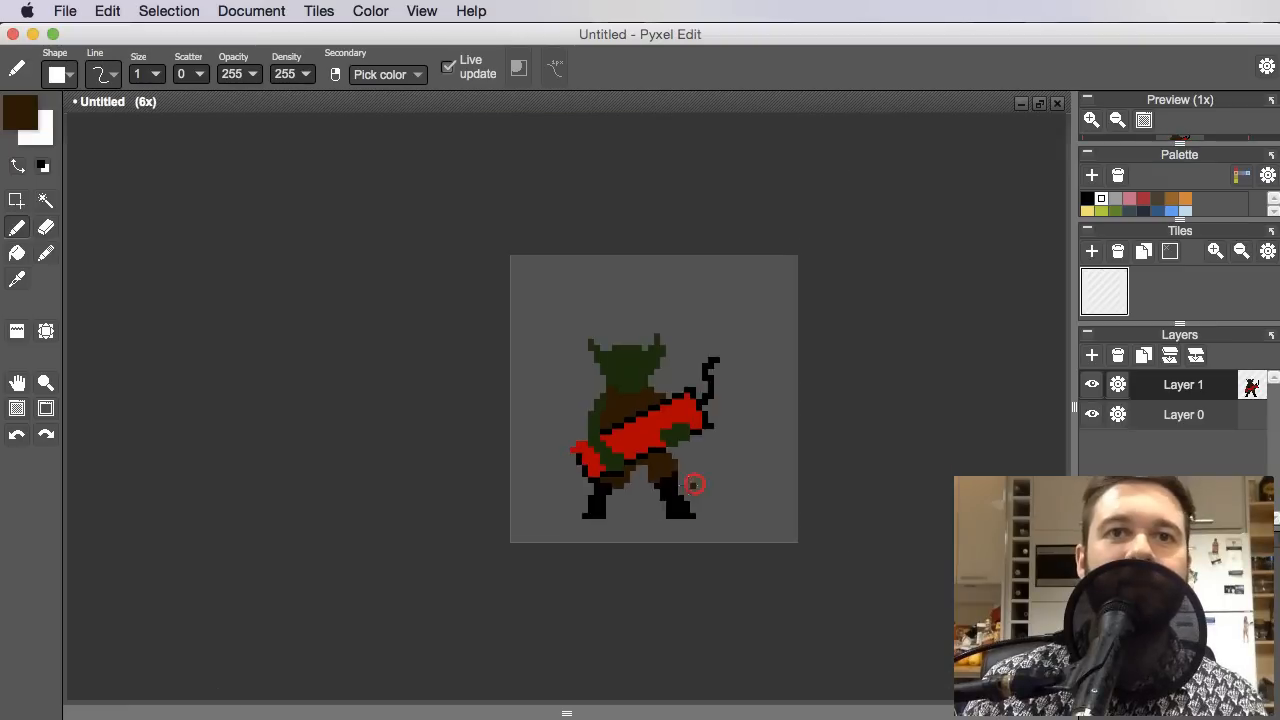
scroll(691, 486, "up", 2)
scroll(785, 495, "down", 2)
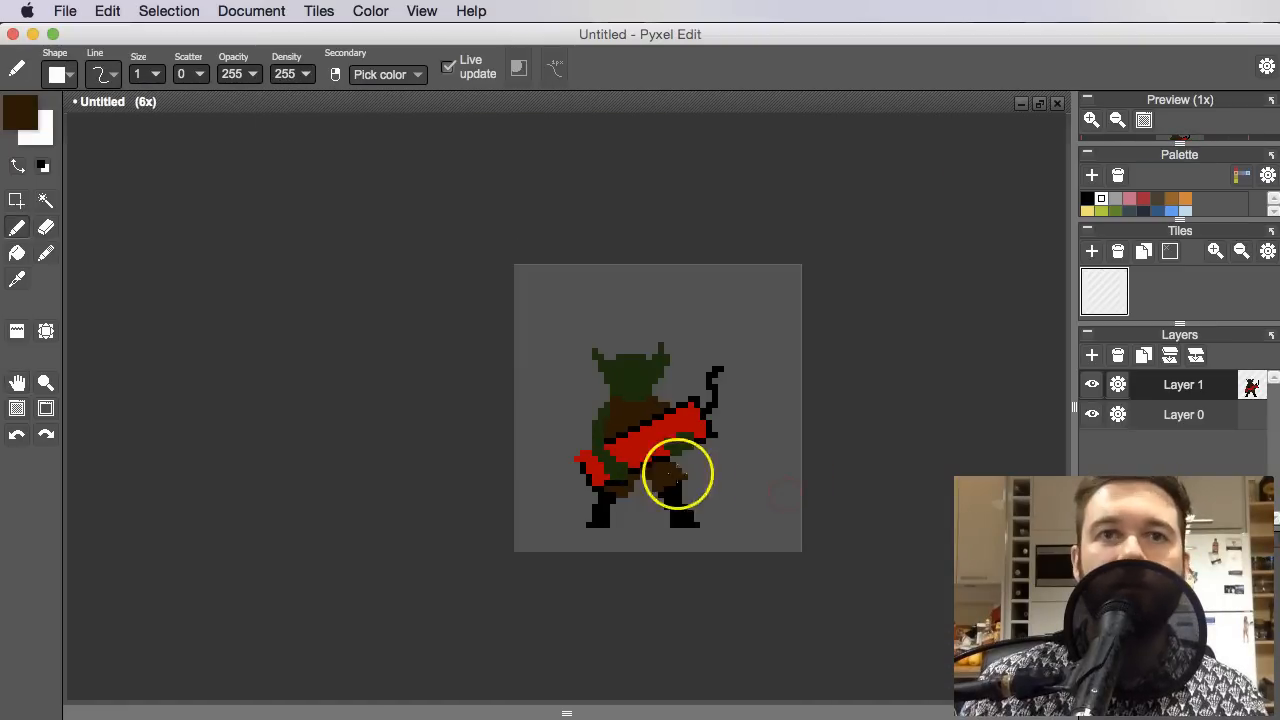
Sample the skin green and paint the chest's middle and the shoulder nearest the fuse, leaving a brown strap between them
scroll(657, 377, "up", 1)
scroll(616, 416, "up", 2)
right_click(599, 337)
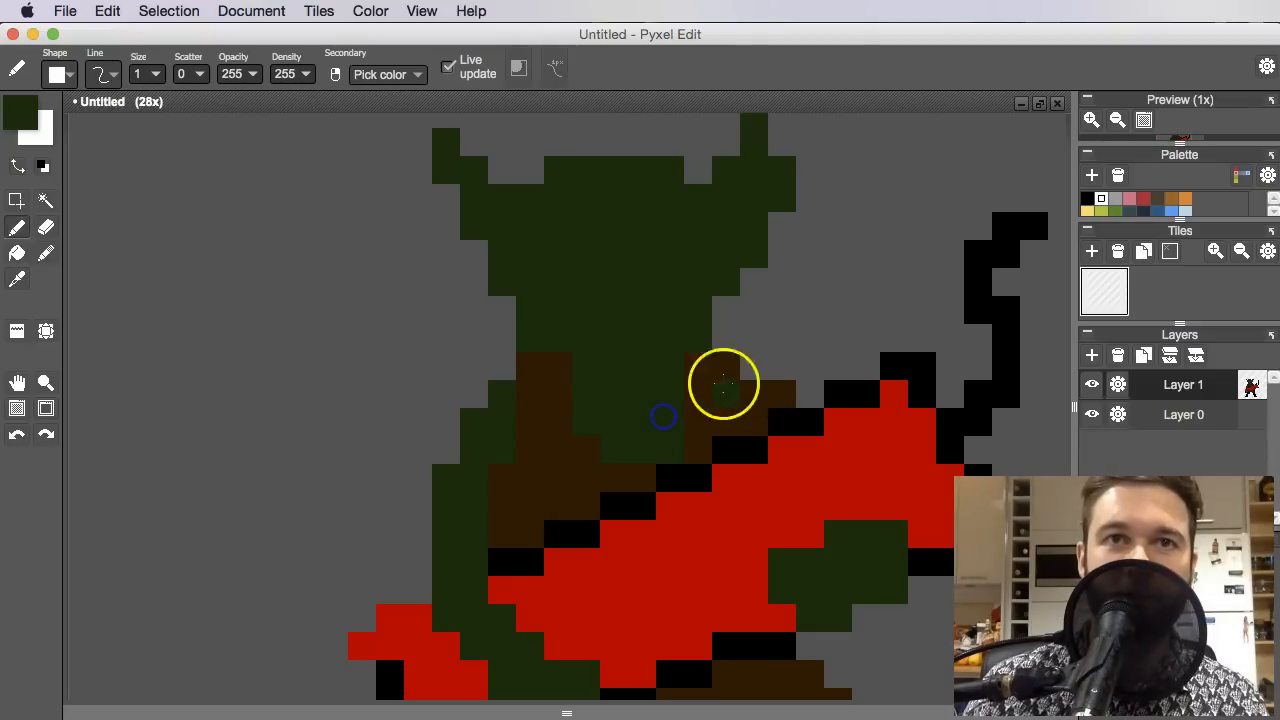
left_click_drag(750, 386, 738, 415)
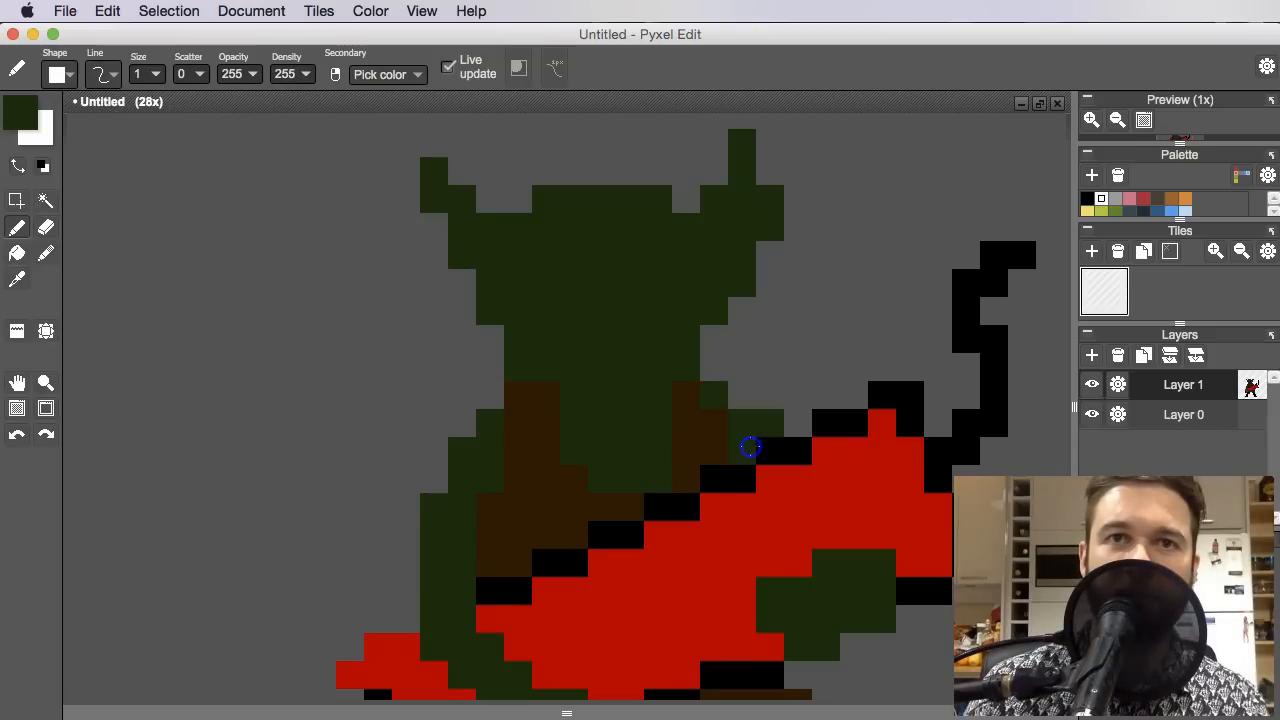
scroll(727, 427, "down", 2)
left_click_drag(801, 493, 788, 500)
Paint the opposite shoulder and upper arm green, narrowing the brown vest to a slanted strap
scroll(690, 480, "up", 3)
left_click_drag(598, 471, 634, 489)
left_click_drag(524, 412, 527, 444)
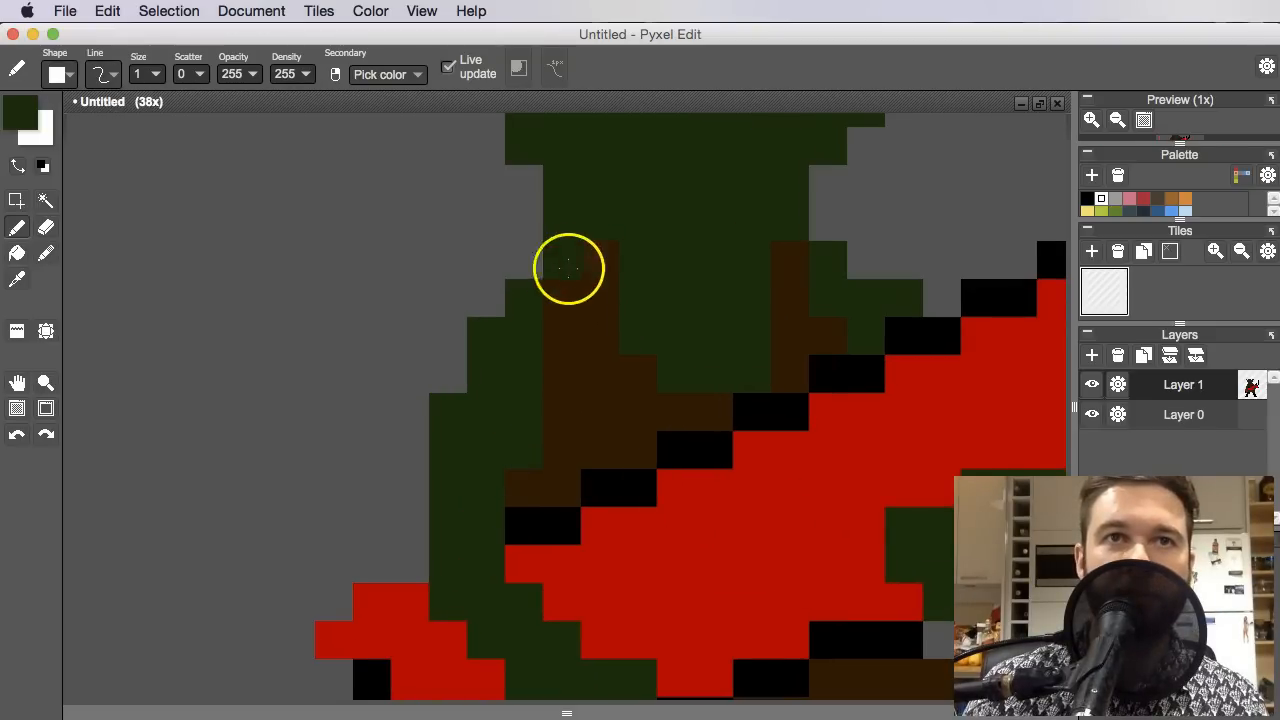
left_click(575, 258)
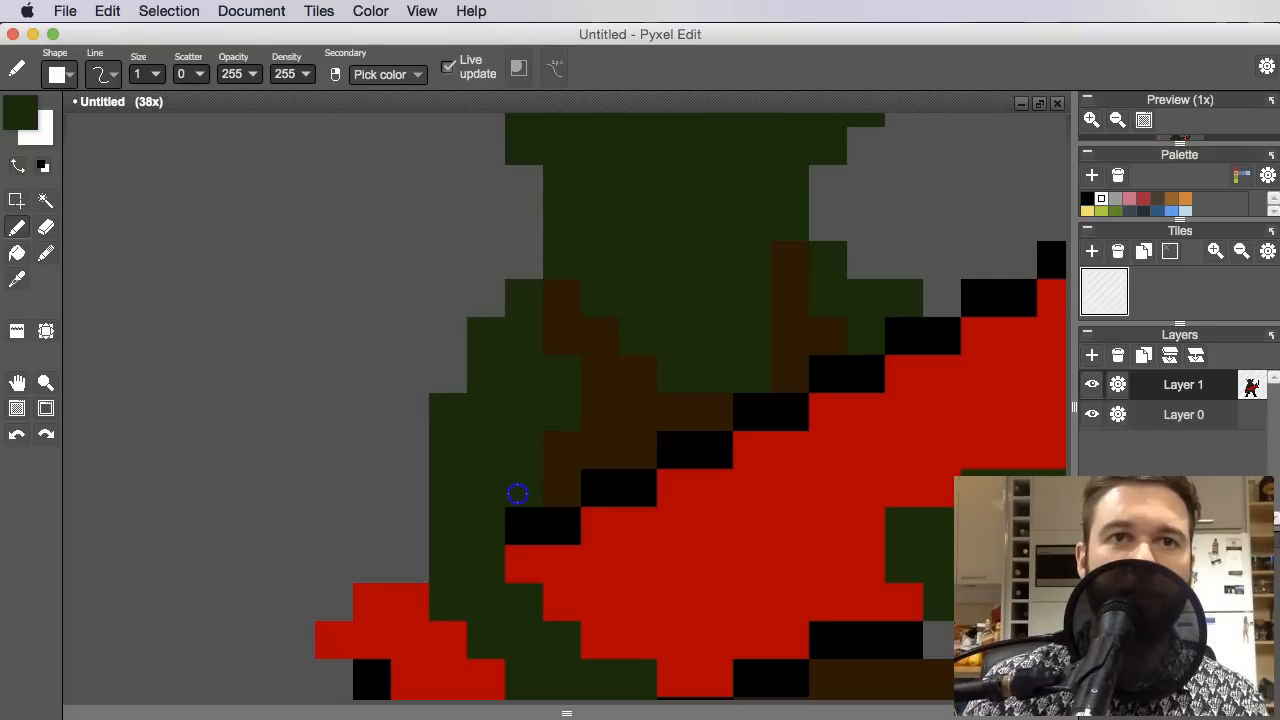
scroll(517, 493, "down", 6)
key("space")
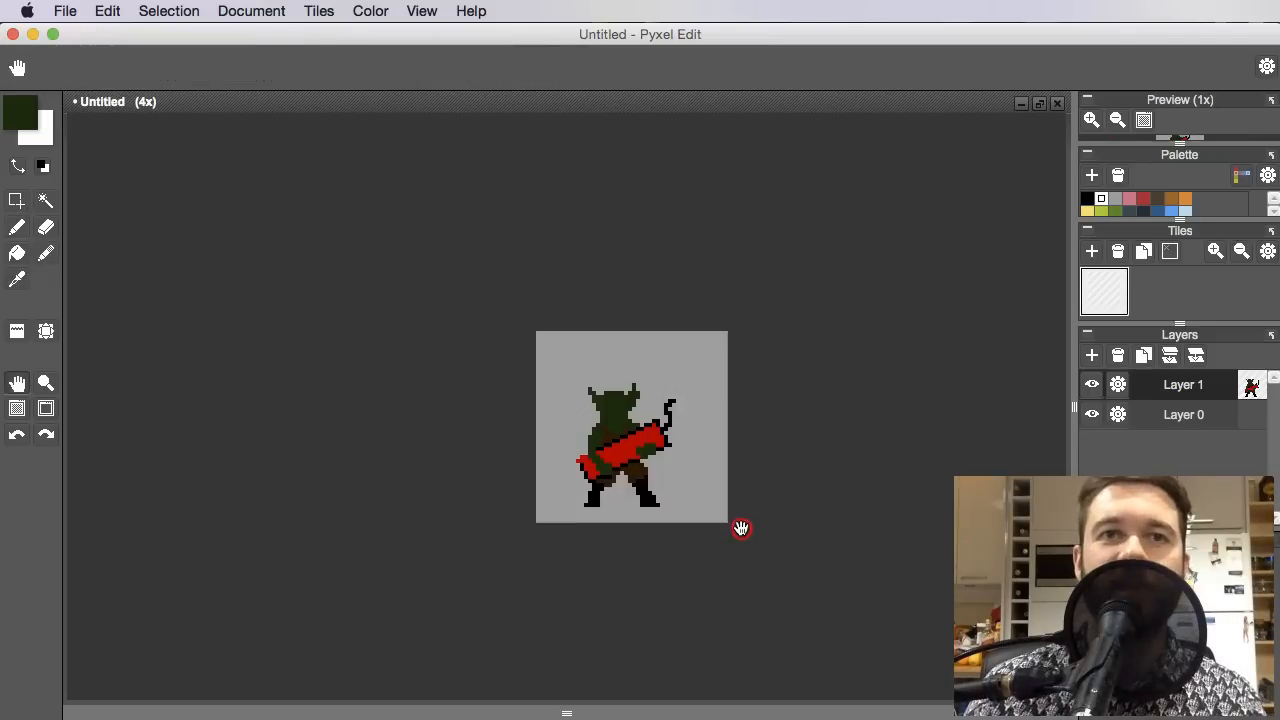
scroll(714, 443, "up", 4)
scroll(697, 451, "down", 2)
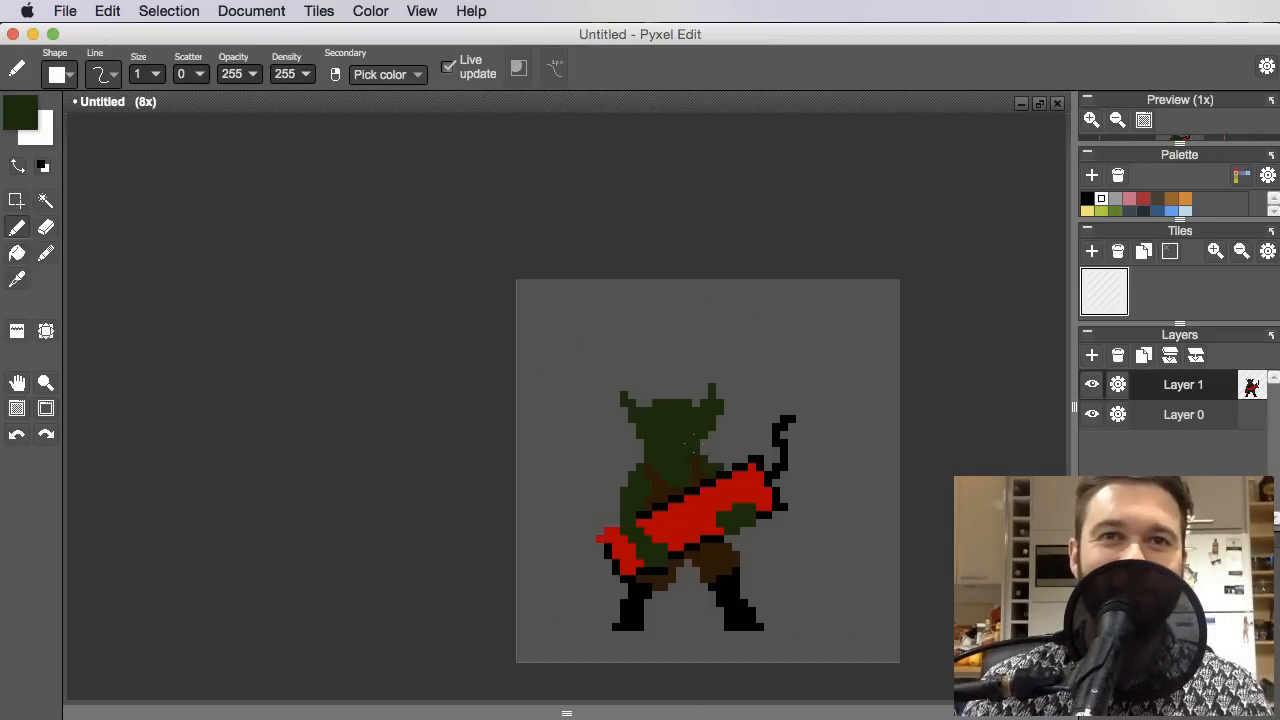
scroll(700, 440, "up", 3)
scroll(663, 429, "down", 4)
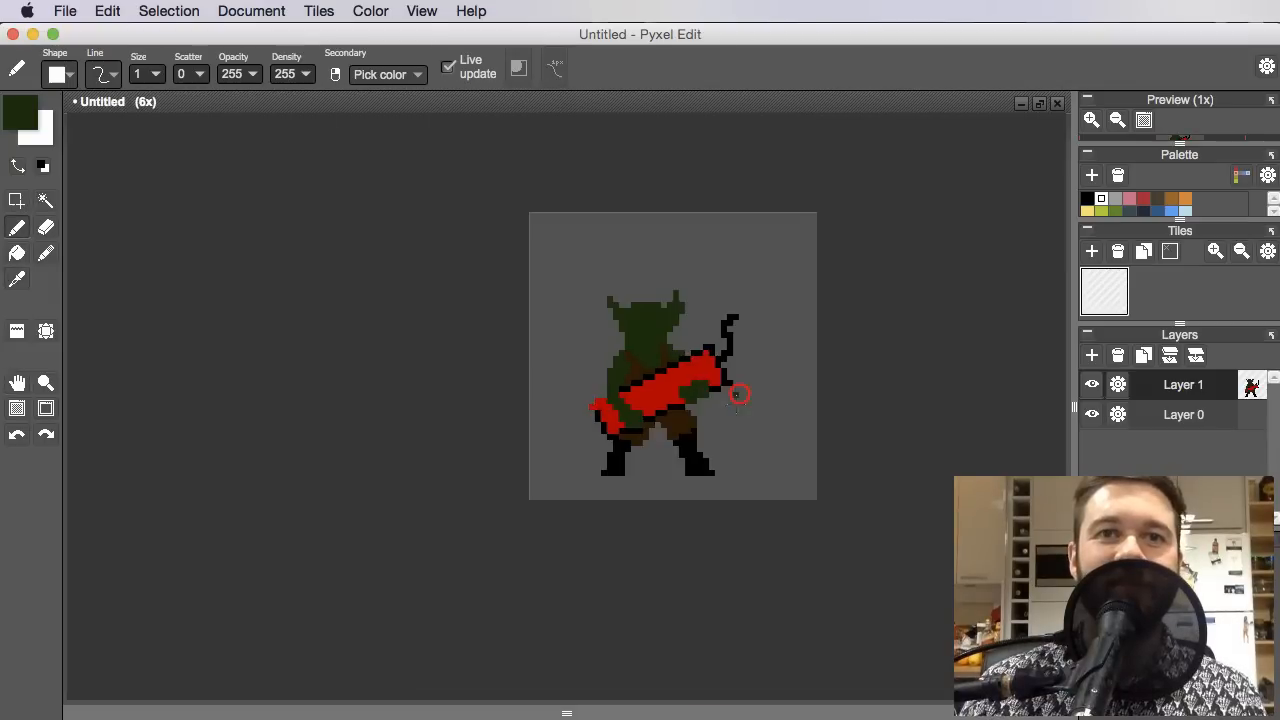
Sample the held object's red and darken it to hex ff800505
scroll(738, 393, "up", 3)
left_click(580, 374, "alt")
left_click(26, 107)
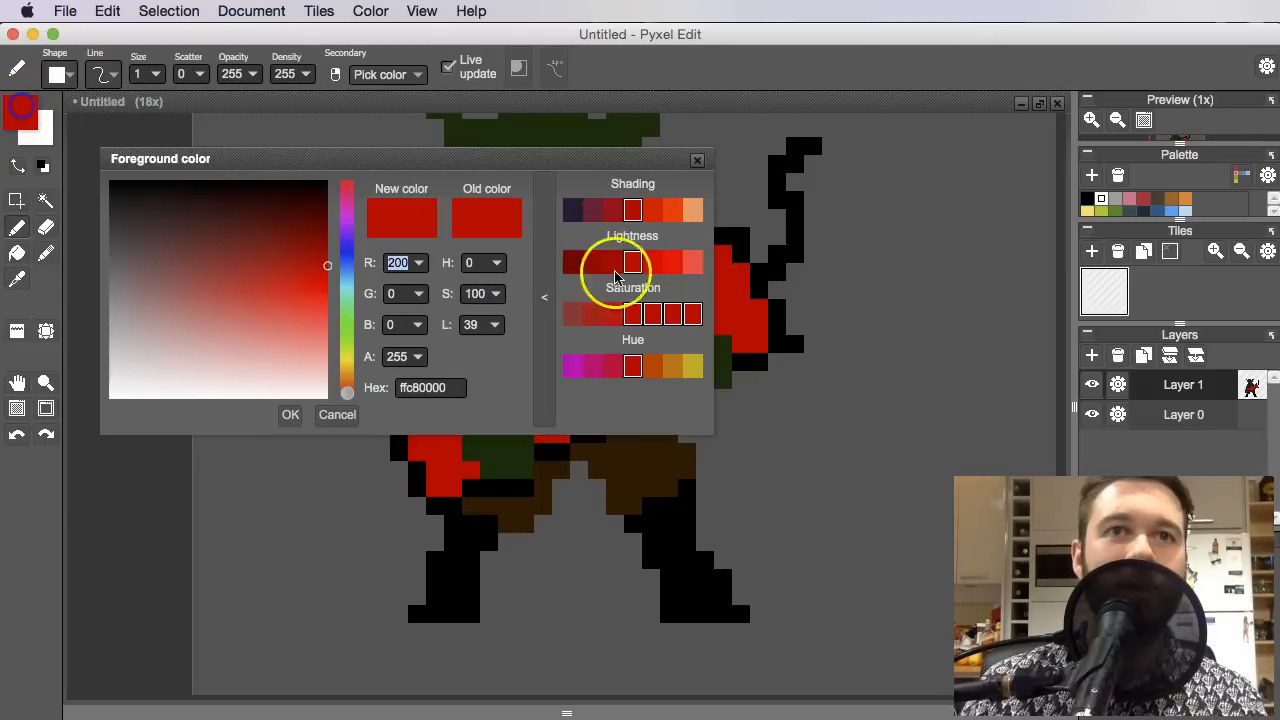
left_click_drag(302, 251, 312, 236)
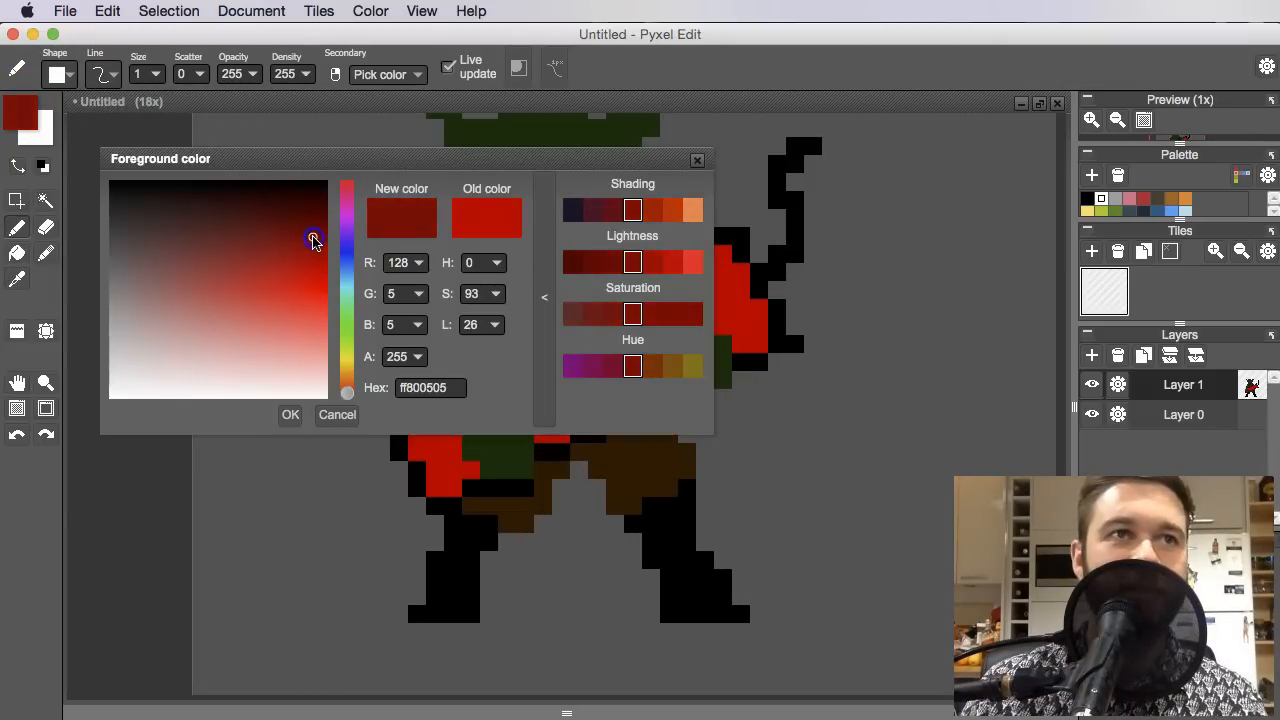
left_click(698, 160)
Fill the held object's main body and its lower end beside the hand with the dark red
left_click(529, 381)
key("f")
left_click(686, 346)
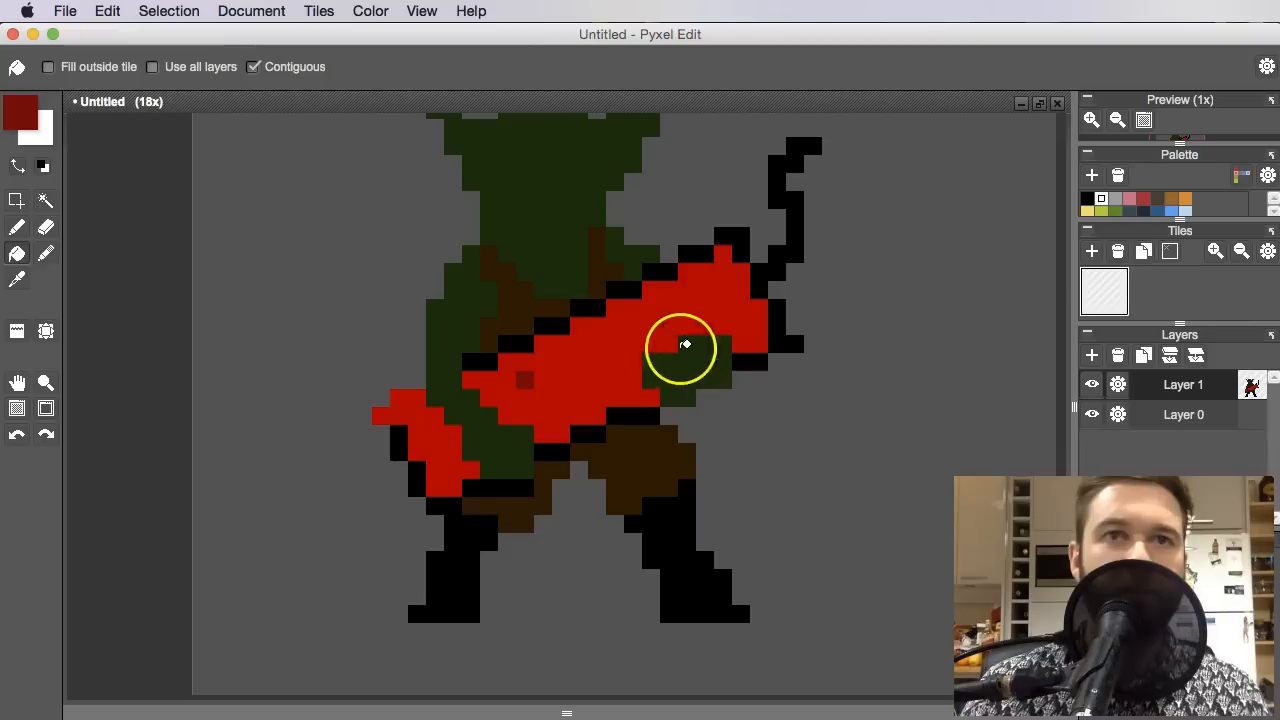
left_click(443, 443)
Sample black and outline the upper edge and outer corner of the held object's lower end with the pen
scroll(610, 445, "down", 3)
key("space")
scroll(589, 434, "up", 3)
key("space")
mouse_move(610, 445)
left_mouse_down()
mouse_move(670, 458)
mouse_move(634, 451)
left_mouse_up()
scroll(634, 451, "up", 4)
key("b")
right_click(652, 398)
left_click(534, 461)
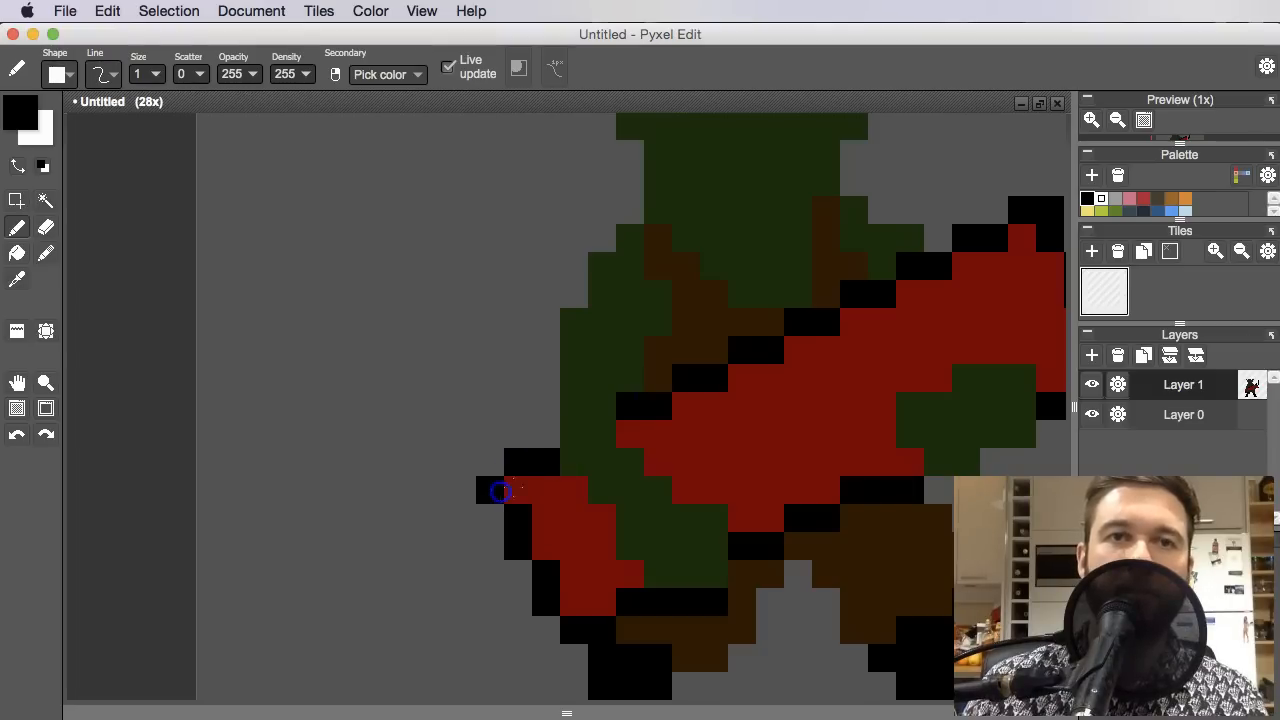
Thicken the black outline at the held object's outer corner below the fuse and paint the pixel inside it dark red
scroll(694, 514, "down", 4)
key("space")
left_click_drag(666, 423, 654, 423)
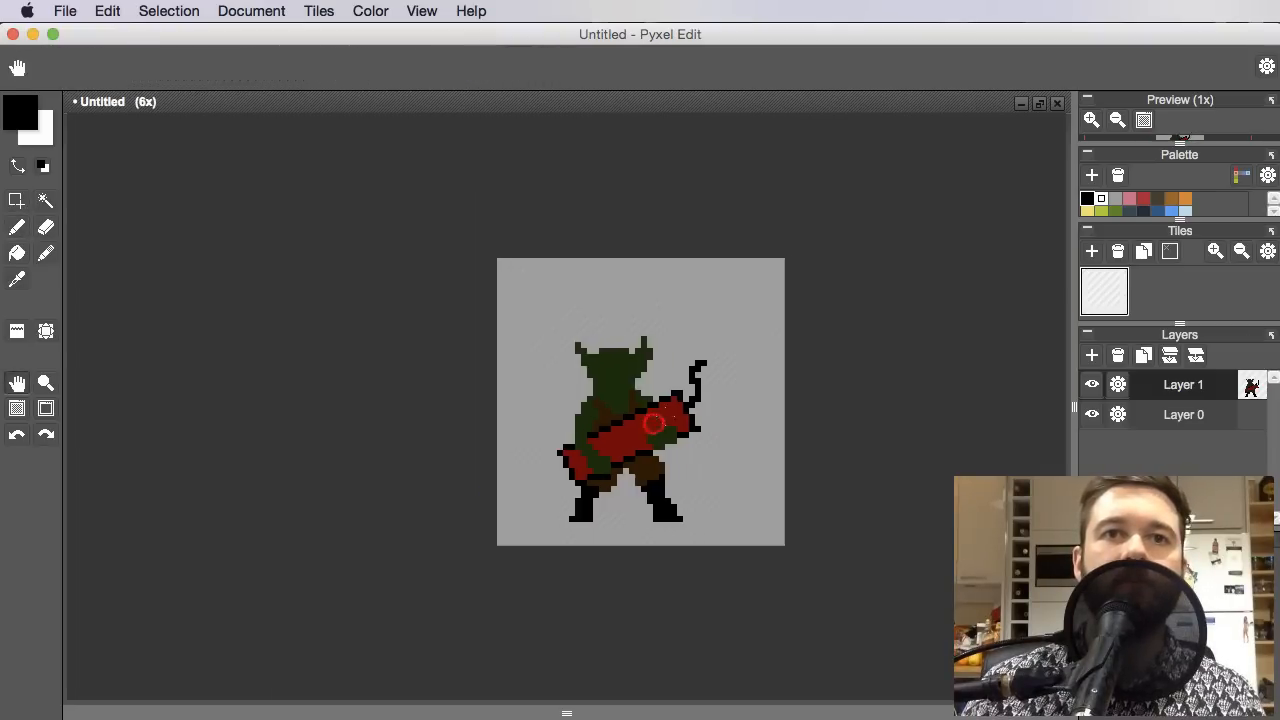
scroll(697, 408, "up", 3)
key("space")
left_click_drag(671, 377, 686, 350)
key("space")
left_click_drag(715, 449, 727, 442)
left_click(720, 449)
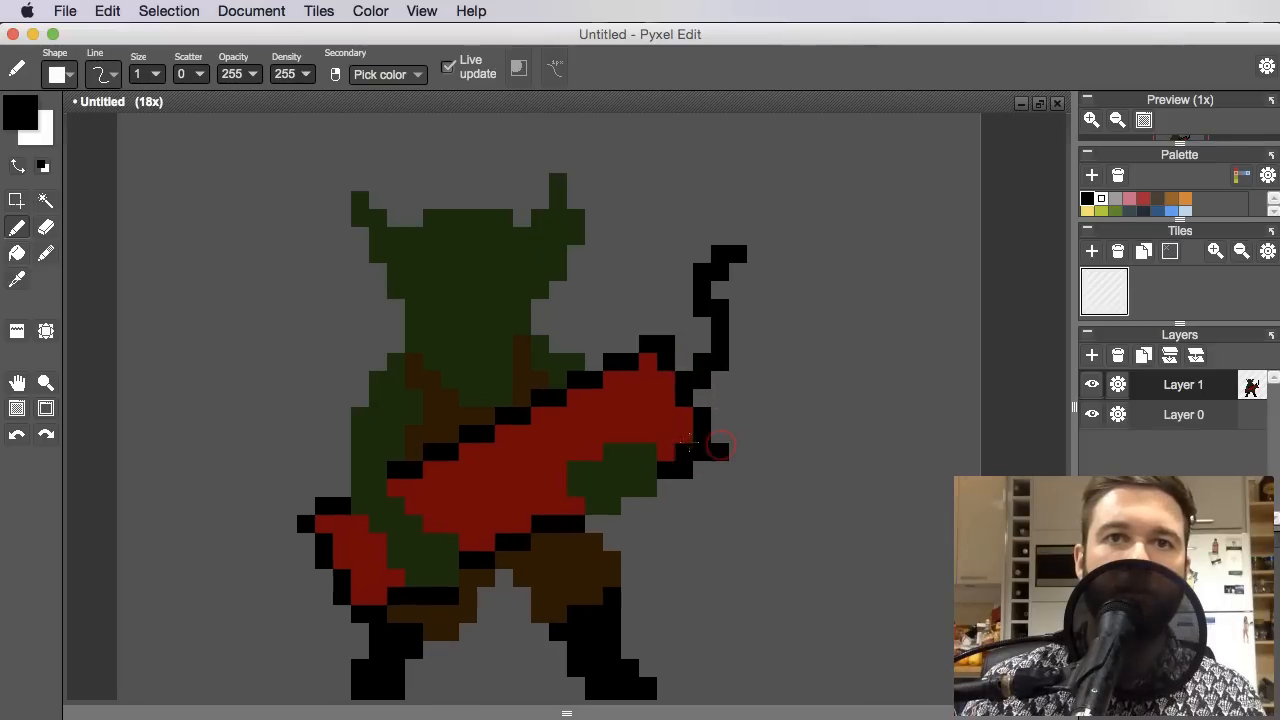
left_click(711, 430, "alt")
left_click(718, 440)
key("alt")
left_click(650, 413, "alt")
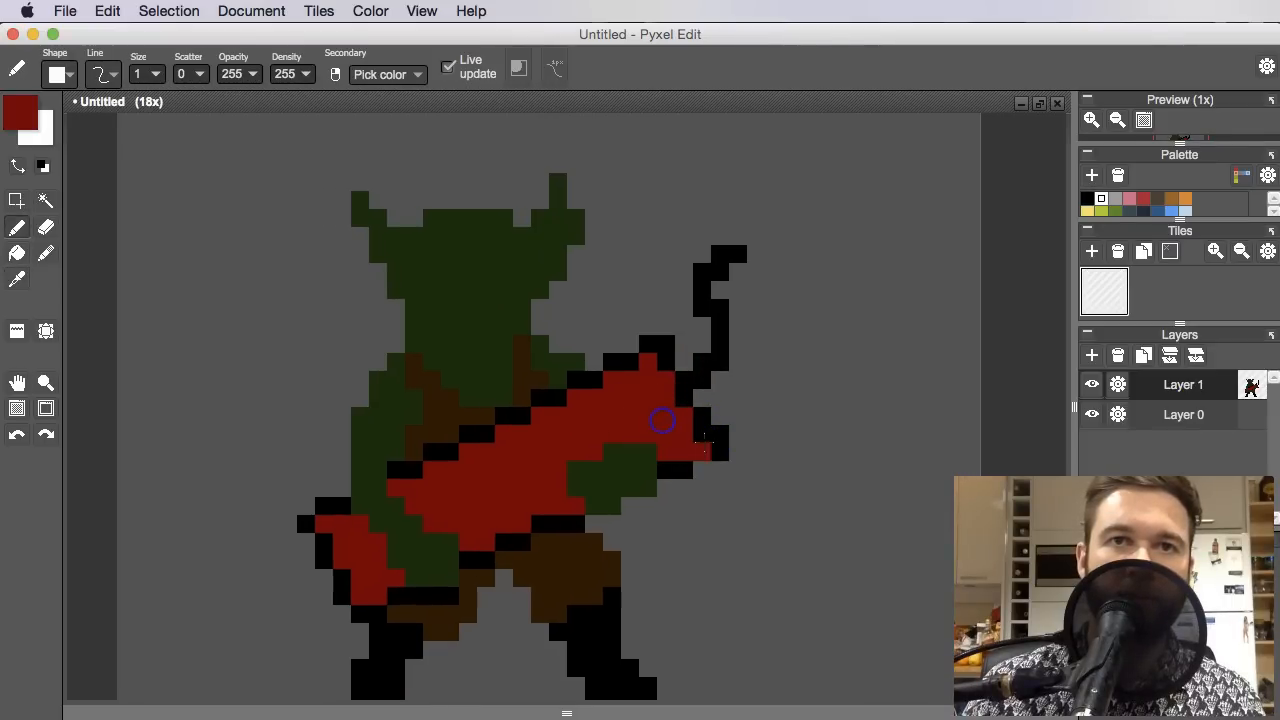
scroll(730, 458, "down", 3)
scroll(748, 478, "up", 2)
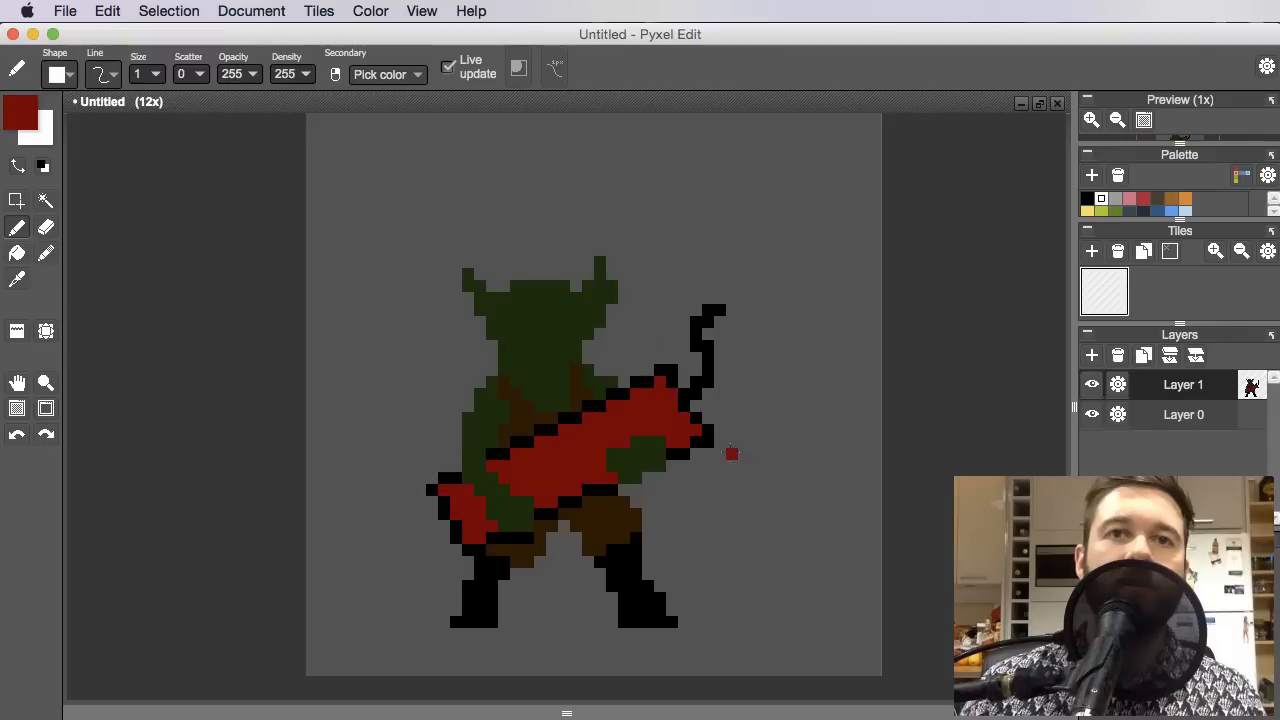
scroll(708, 450, "up", 2)
left_click_drag(714, 457, 737, 417)
scroll(721, 427, "down", 3)
scroll(714, 415, "up", 2)
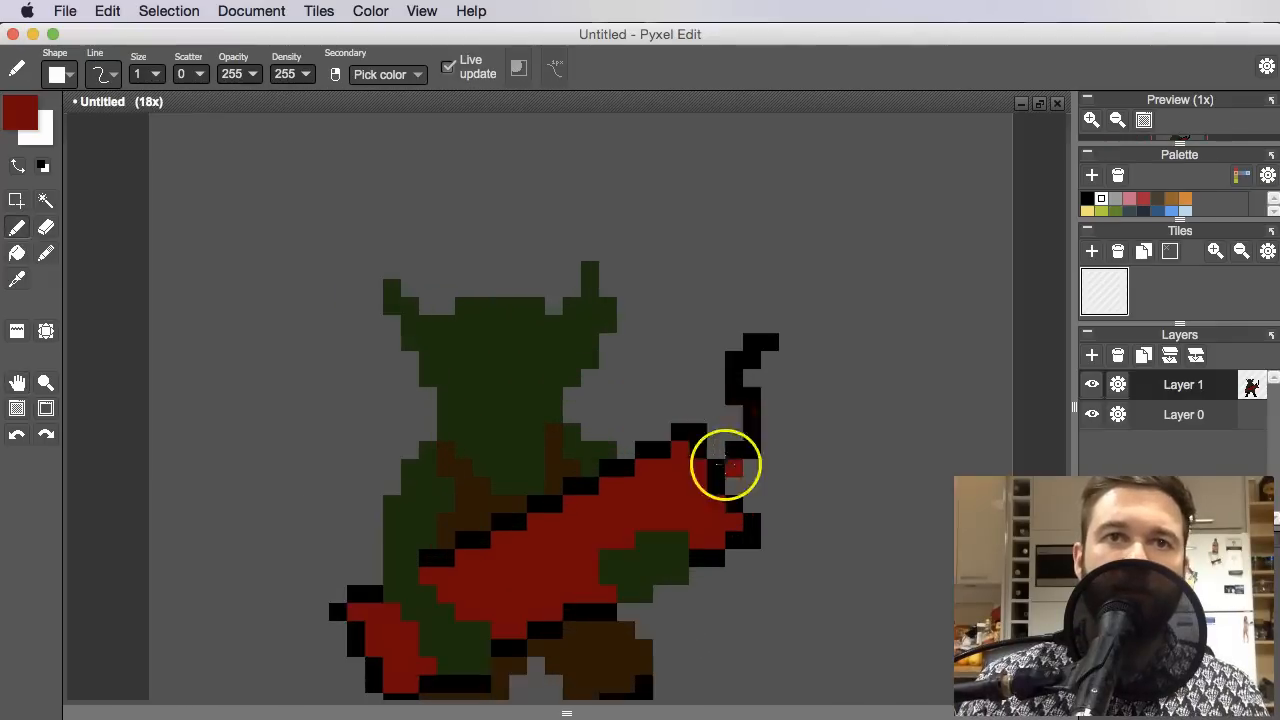
left_click_drag(726, 466, 800, 348)
Sample the trouser brown and darken it to hex ff170901 for the boots
left_click(685, 555, "alt")
left_click_drag(706, 506, 716, 424)
left_click(694, 425, "alt")
left_click(25, 122)
left_click_drag(335, 220, 315, 197)
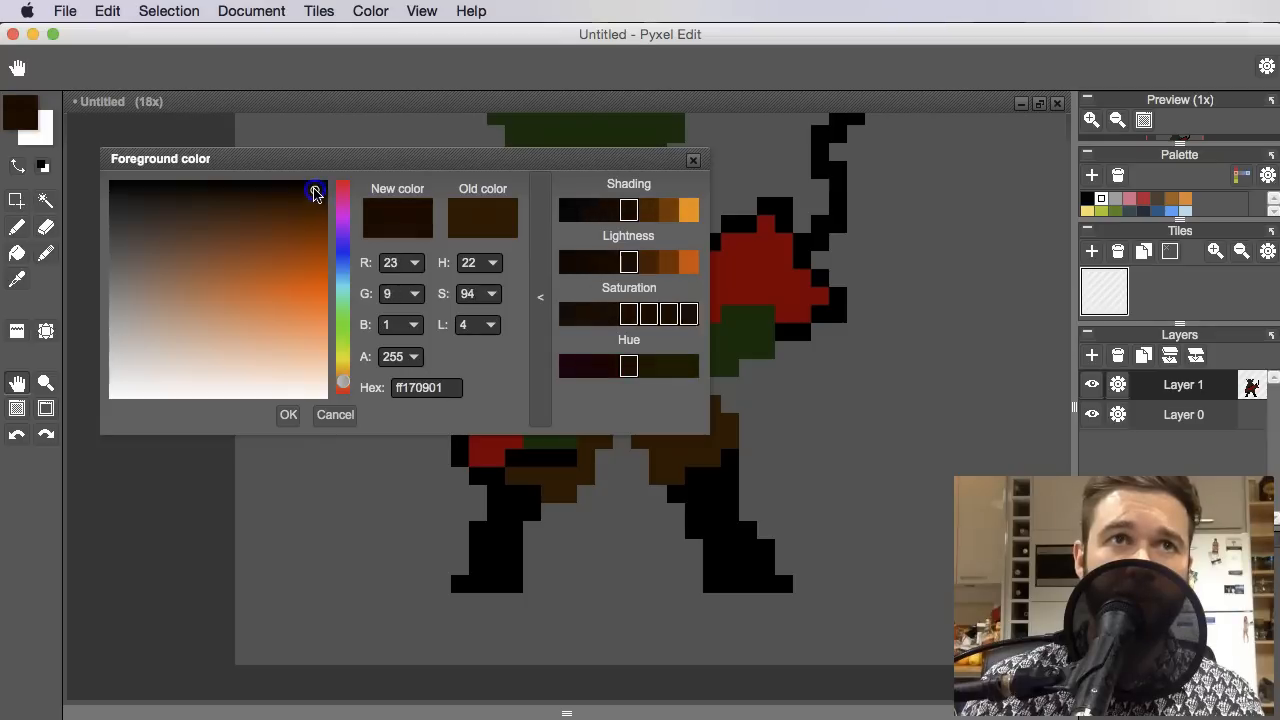
left_click(694, 162)
Paint the black lower leg and foot below the green hand very dark brown with the pen
key("i")
mouse_move(512, 506)
left_mouse_down()
mouse_move(494, 511)
mouse_move(504, 537)
mouse_move(489, 534)
left_mouse_up()
key("b")
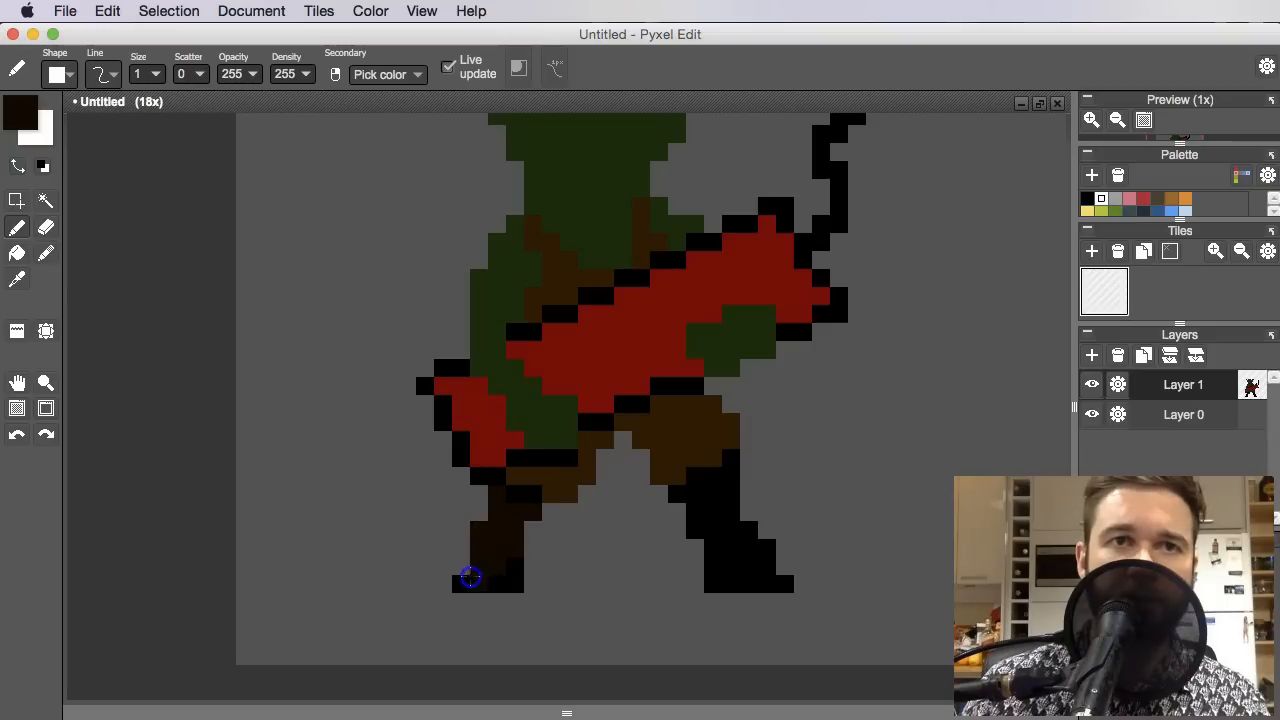
left_click(466, 567)
left_click_drag(466, 567, 529, 540)
Paint the other lower leg and foot in the same very dark brown
scroll(565, 481, "down", 5)
mouse_move(642, 505)
left_mouse_down()
mouse_move(637, 525)
mouse_move(643, 506)
left_mouse_up()
scroll(626, 519, "up", 5)
left_click_drag(586, 463, 549, 444)
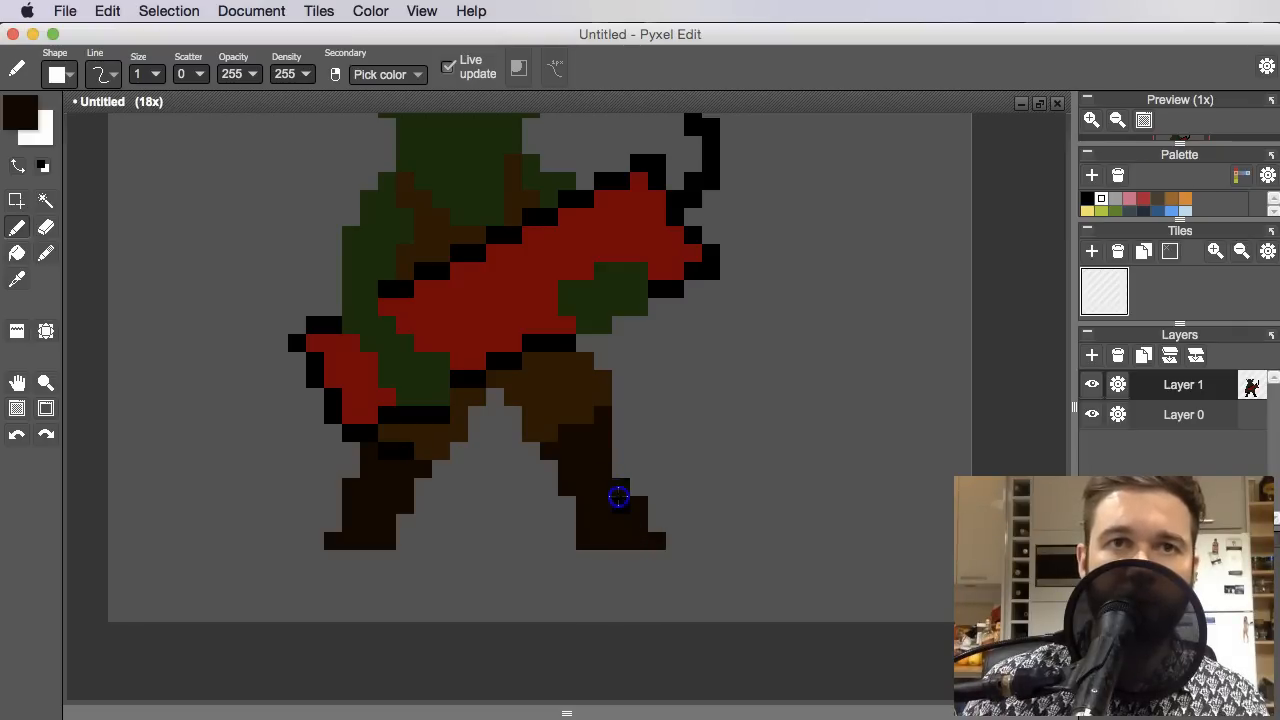
Erase a black outline pixel at the held object's top corner, next to the fuse
scroll(636, 478, "down", 5)
mouse_move(694, 464)
left_mouse_down()
mouse_move(706, 500)
mouse_move(708, 463)
left_mouse_up()
scroll(637, 315, "up", 5)
left_click_drag(784, 455, 749, 317)
mouse_move(755, 393)
left_mouse_down()
mouse_move(700, 377)
mouse_move(680, 386)
mouse_move(717, 443)
mouse_move(708, 456)
left_mouse_up()
key("e")
left_click(652, 361)
Sample the black outline and change the drawing colour to golden yellow, hex ffcf9011
key("b")
key("i")
key("b")
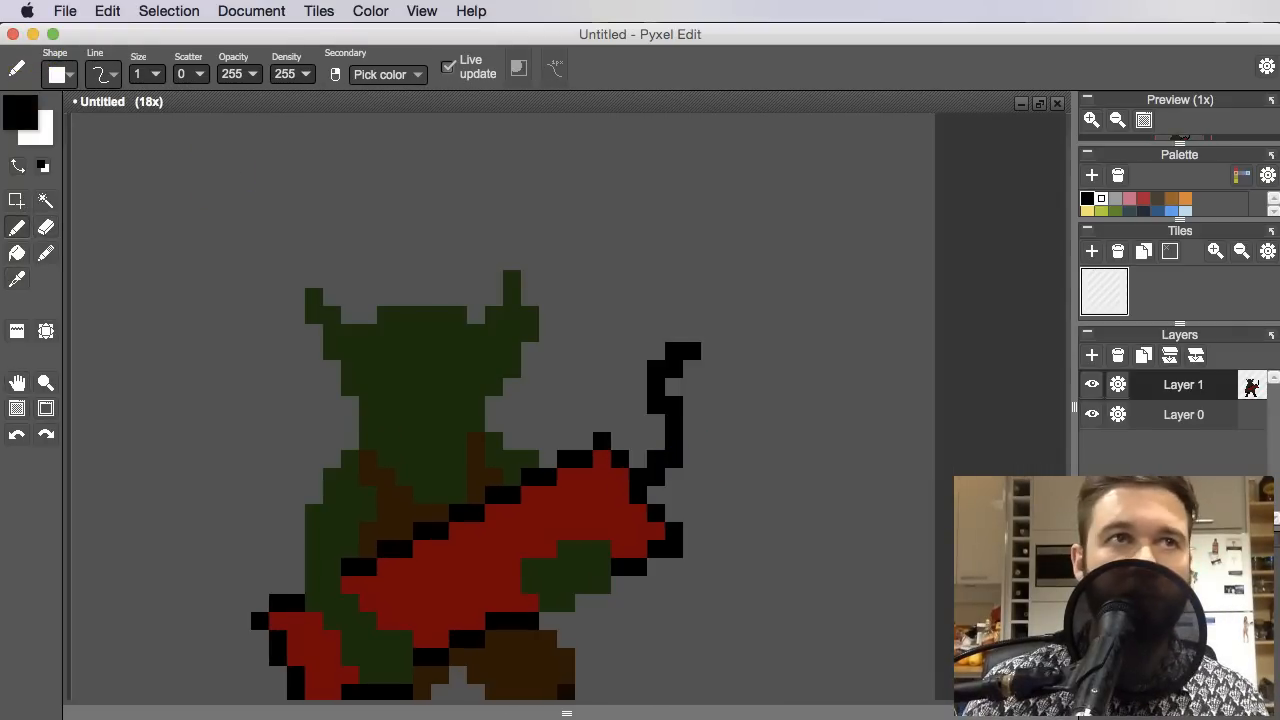
left_click(27, 106)
left_click_drag(340, 380, 345, 366)
left_click_drag(320, 252, 333, 257)
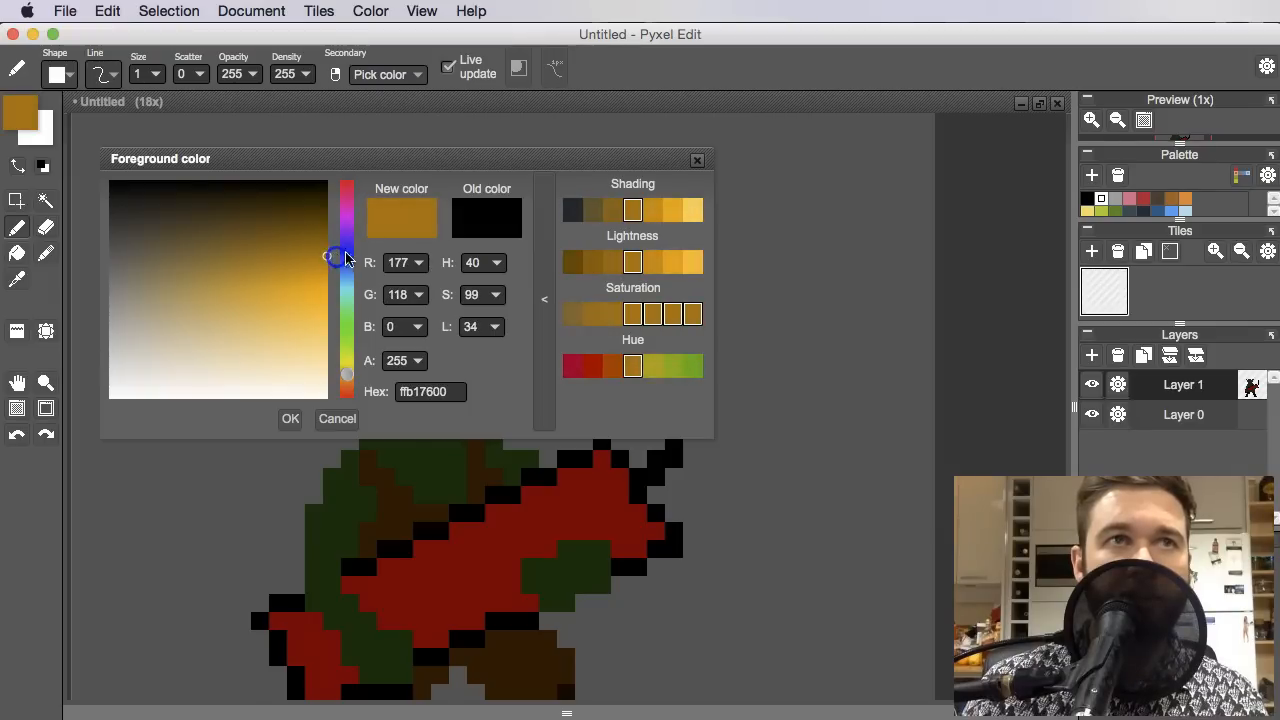
mouse_move(234, 317)
left_mouse_down()
mouse_move(237, 284)
mouse_move(252, 302)
mouse_move(300, 286)
mouse_move(292, 264)
mouse_move(300, 272)
left_mouse_up()
left_click(696, 160)
Paint over the black fuse in golden yellow, from its tip down to the held object
left_click(672, 350)
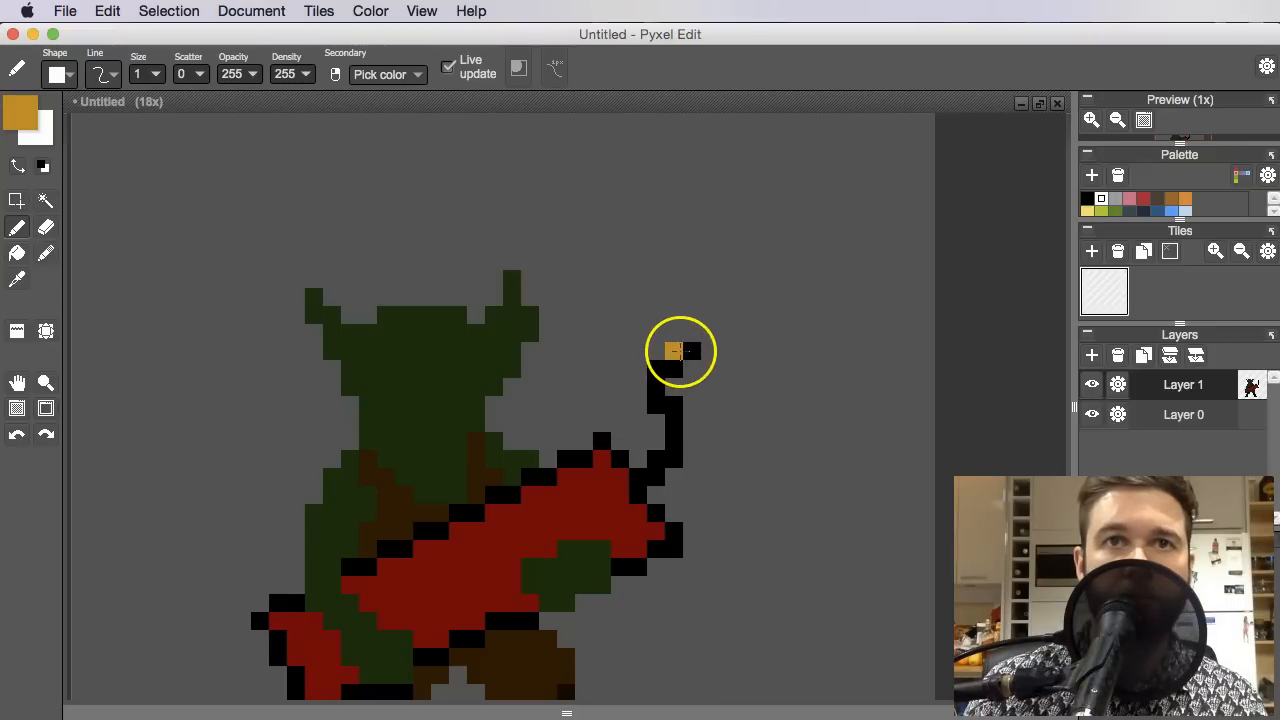
left_click(685, 351)
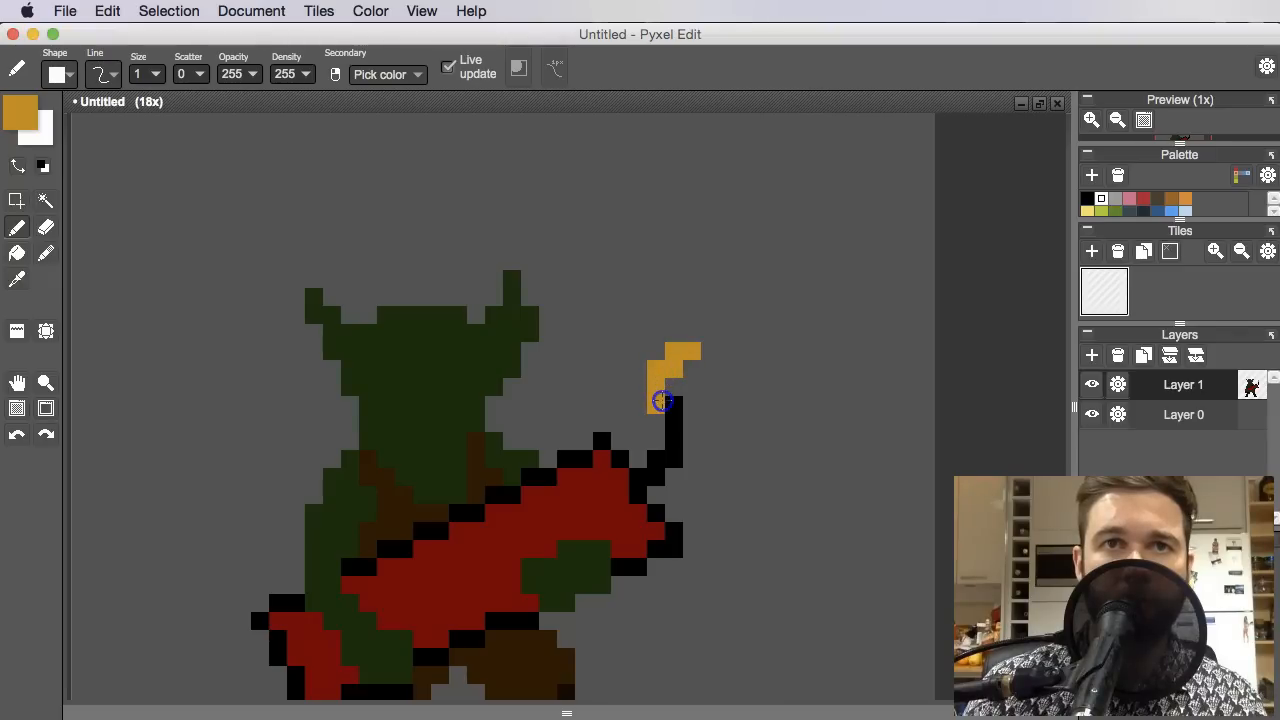
scroll(660, 458, "down", 6)
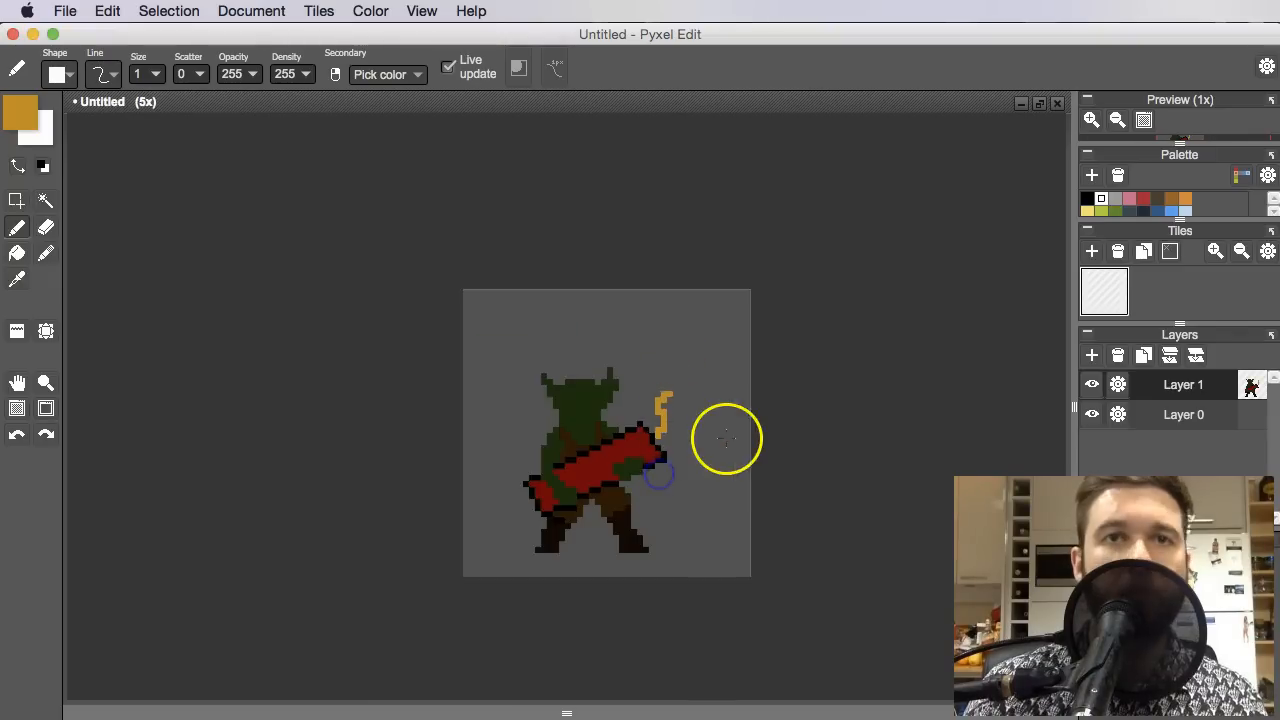
scroll(694, 409, "up", 1)
scroll(698, 455, "up", 5)
Darken the fuse's golden yellow to hex ffa6720f
key("alt")
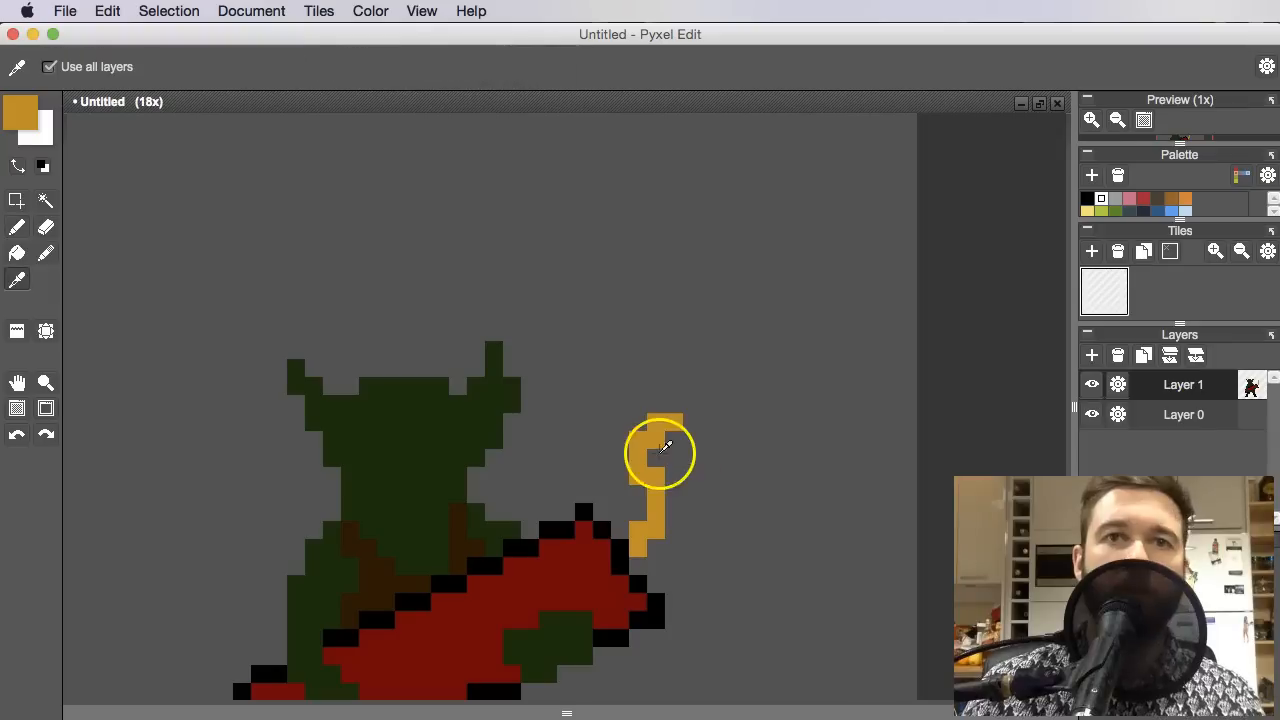
left_click(20, 112)
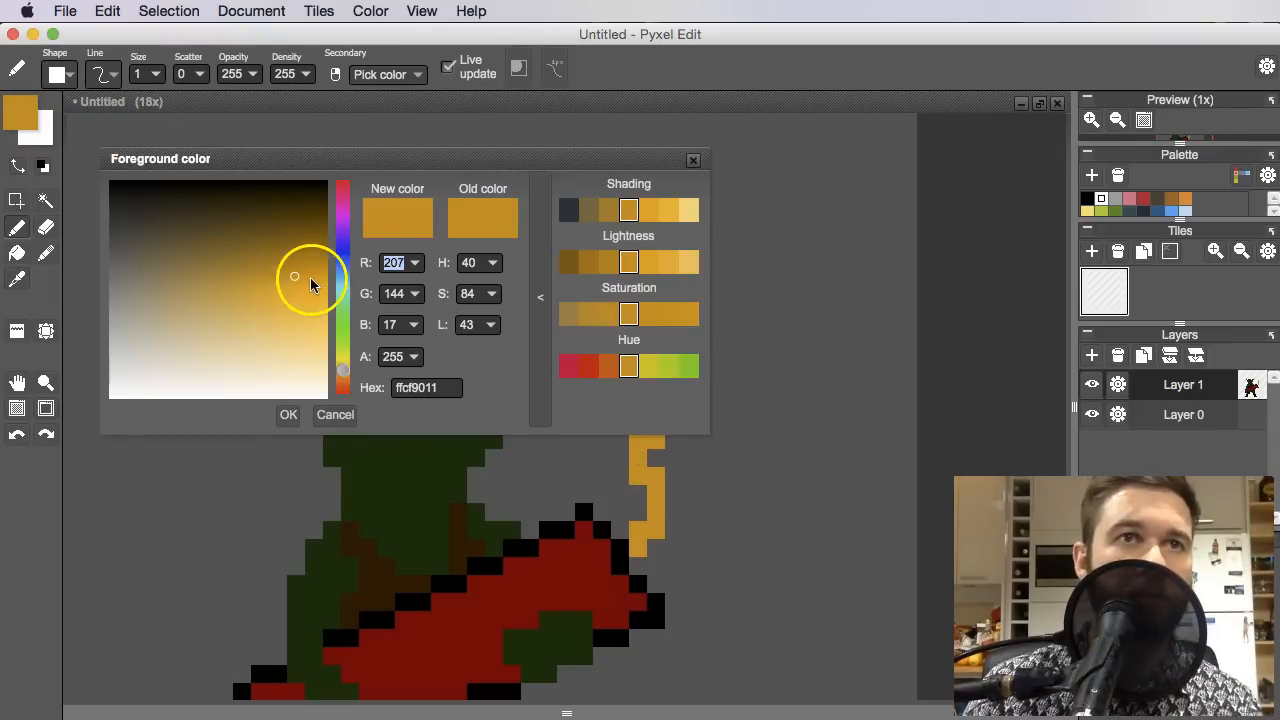
left_click_drag(340, 380, 342, 378)
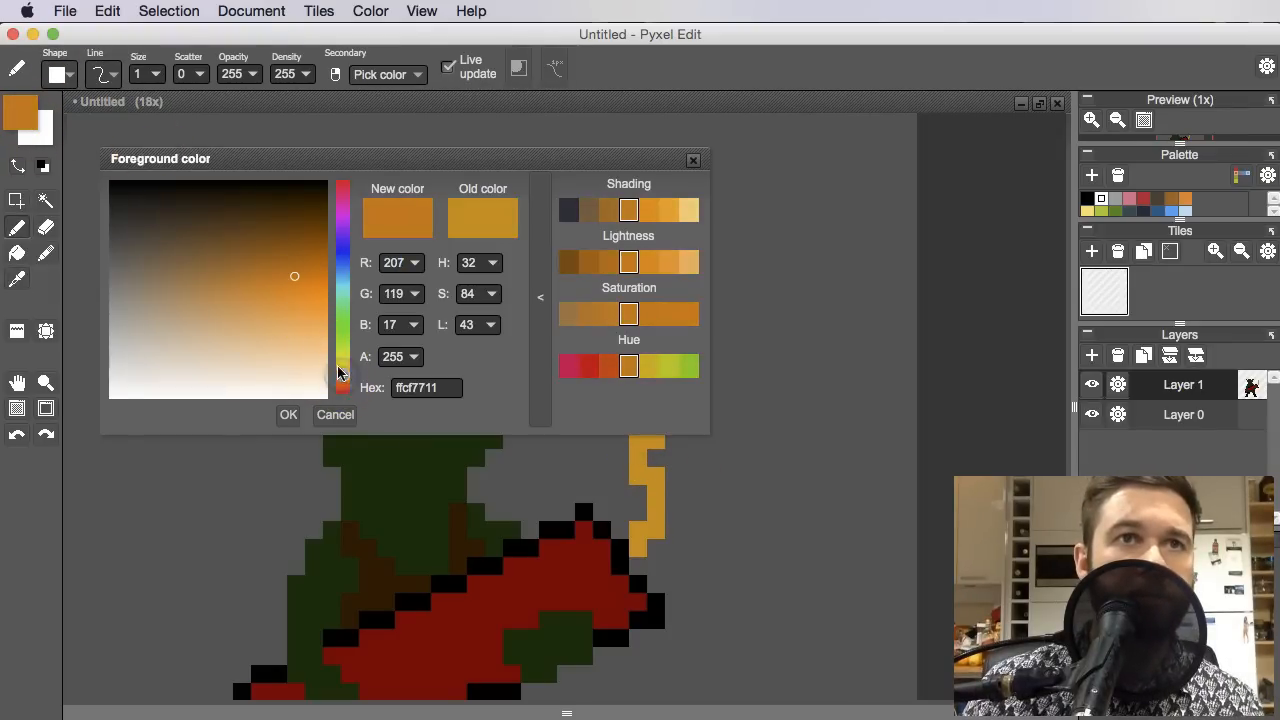
left_click(344, 372)
left_click_drag(297, 276, 291, 260)
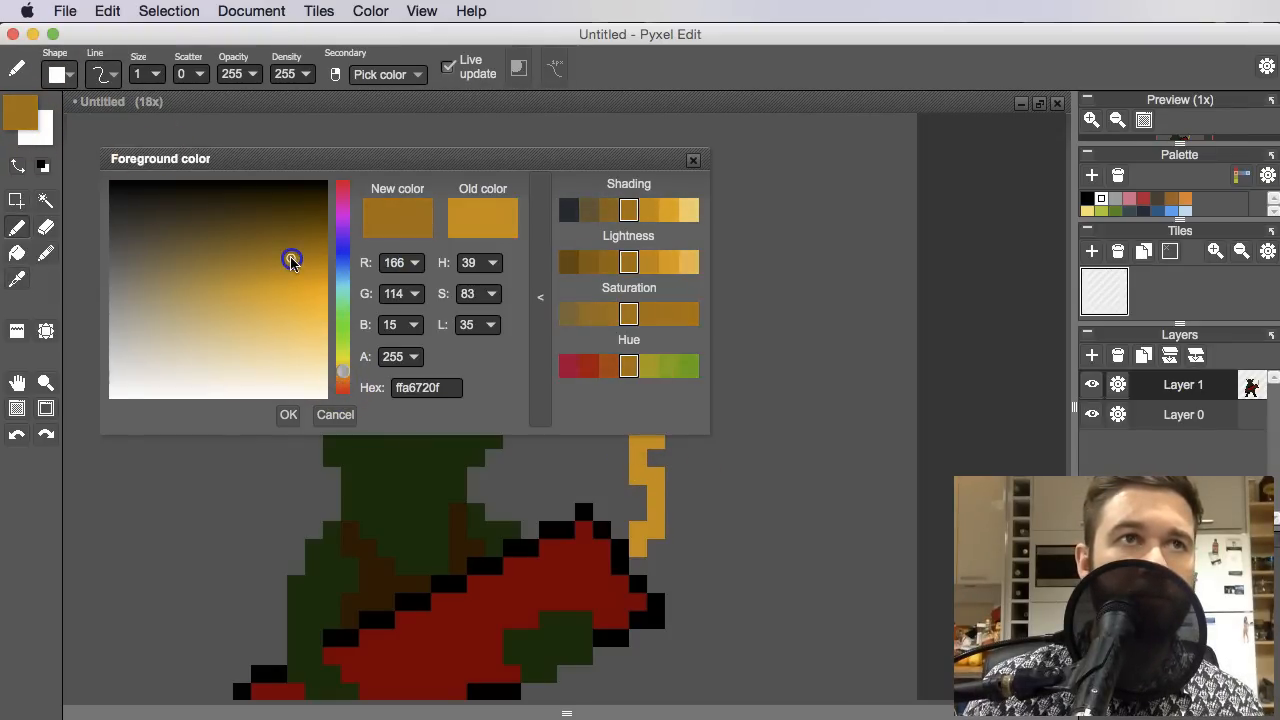
left_click(693, 160)
Recolour the fuse with the darker gold, painting its tip by pen and filling the rest
left_click(651, 423)
left_click(669, 414)
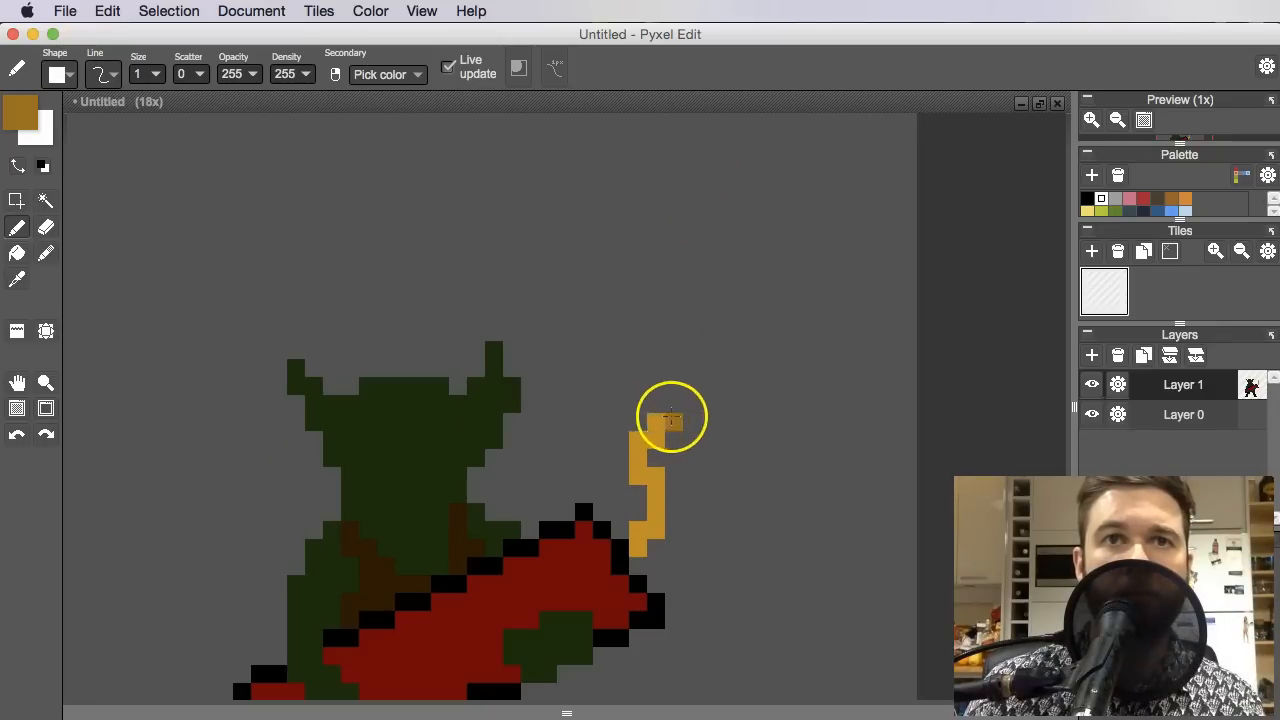
key("f")
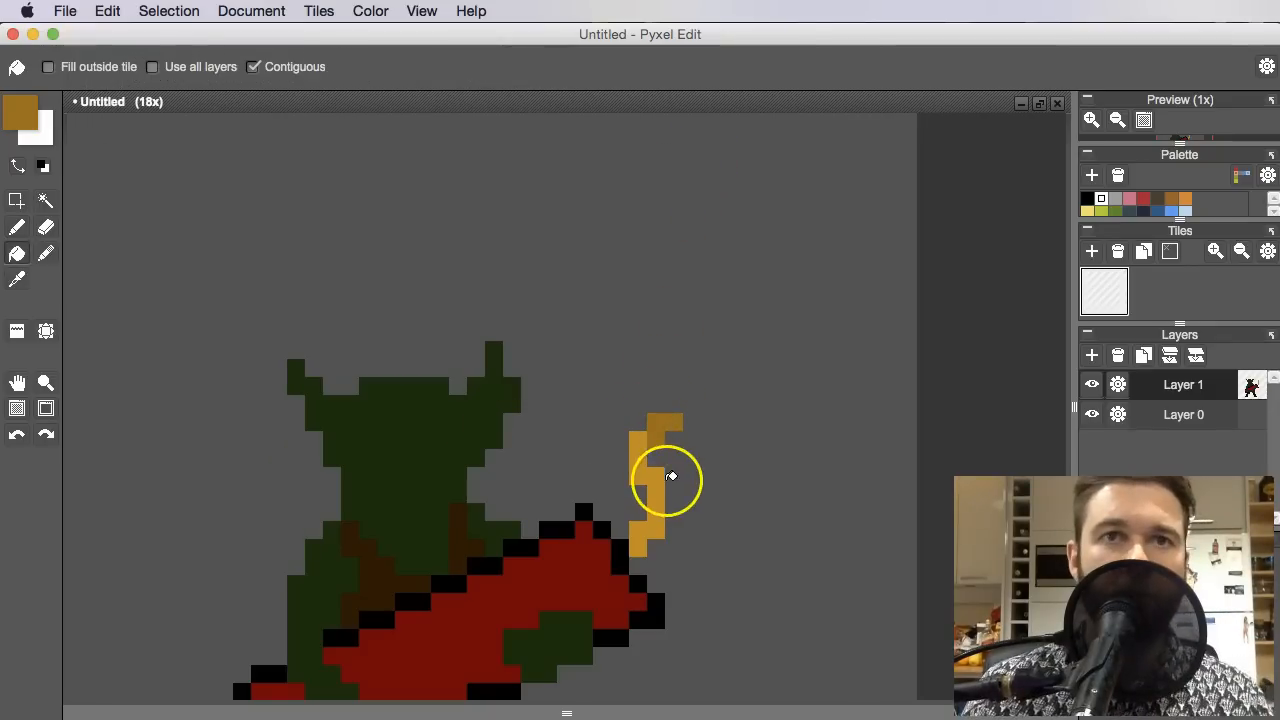
left_click(656, 486)
left_click_drag(890, 524, 893, 527)
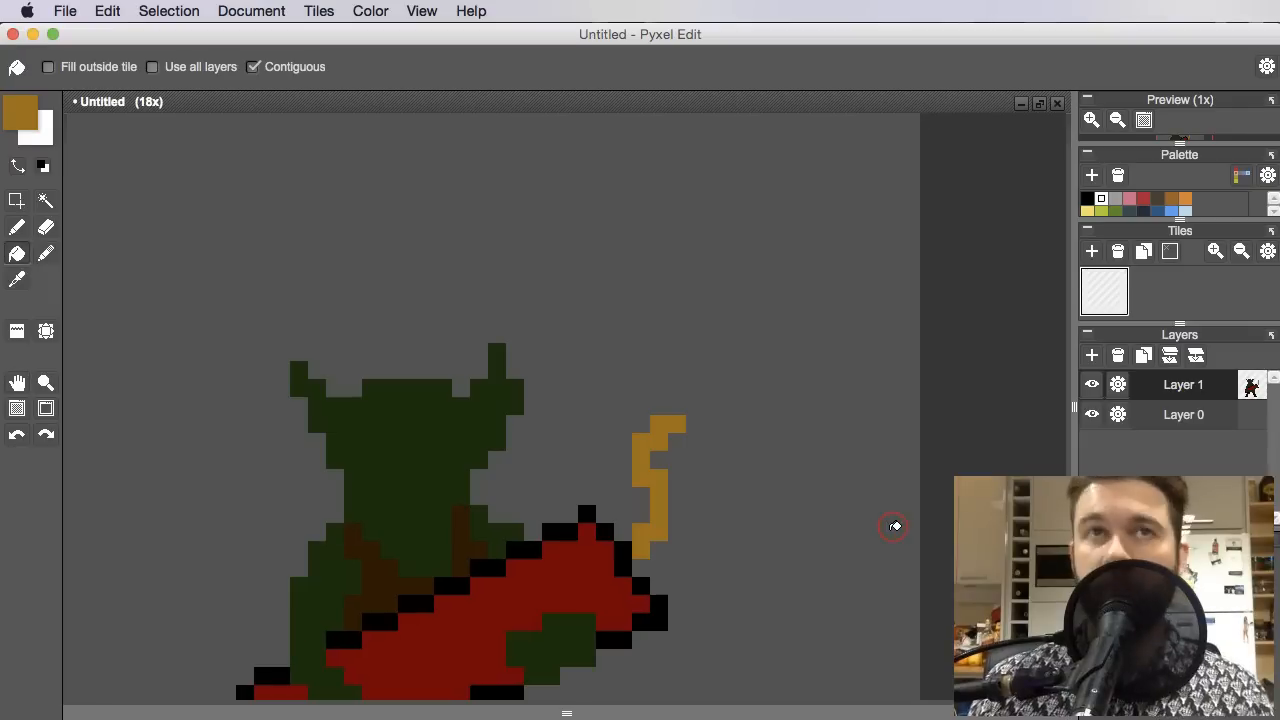
Erase the fuse's inner corner pixels to thin its curve to a one-pixel line, undoing a stray stroke
key("space")
mouse_move(756, 504)
left_mouse_down()
mouse_move(794, 443)
mouse_move(787, 458)
left_mouse_up()
key("e")
key("super+z")
left_click_drag(692, 412, 690, 396)
left_click_drag(760, 452, 777, 437)
scroll(770, 440, "down", 2)
scroll(760, 432, "up", 1)
left_click(693, 398)
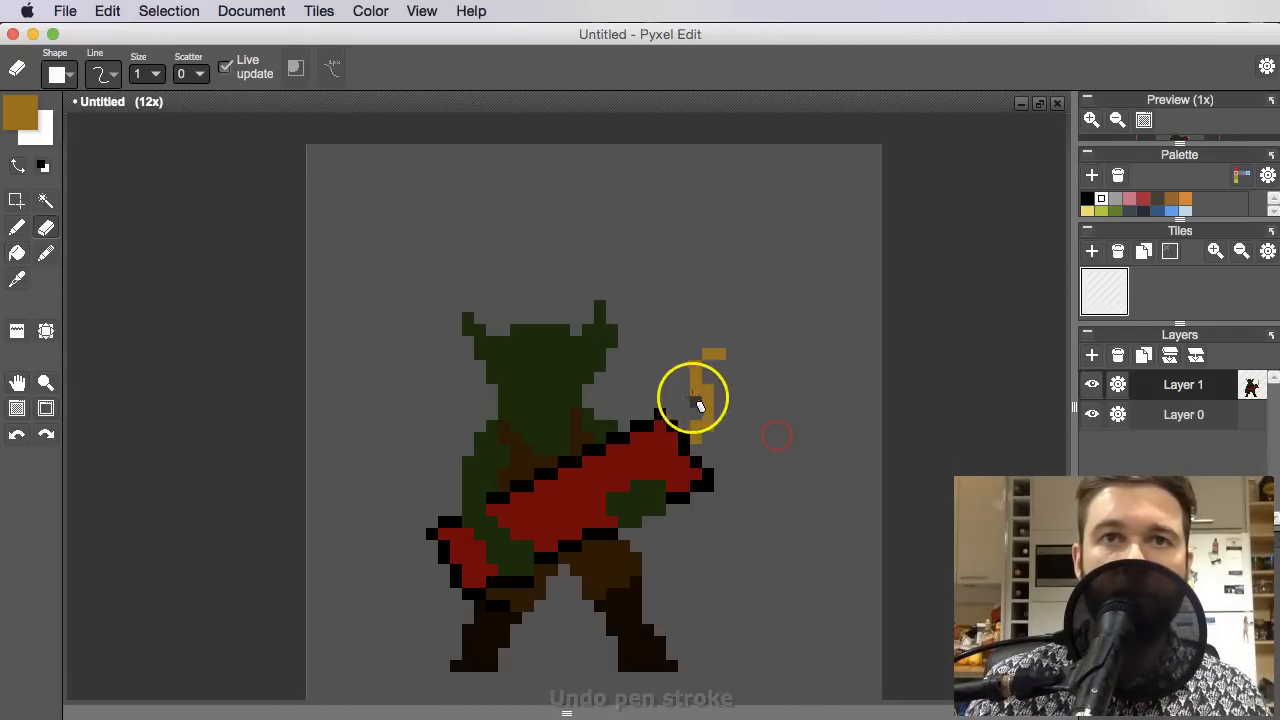
left_click_drag(700, 404, 702, 396)
Extend the fuse's base by one gold pixel diagonally into the black outline of the red object
scroll(900, 490, "down", 2)
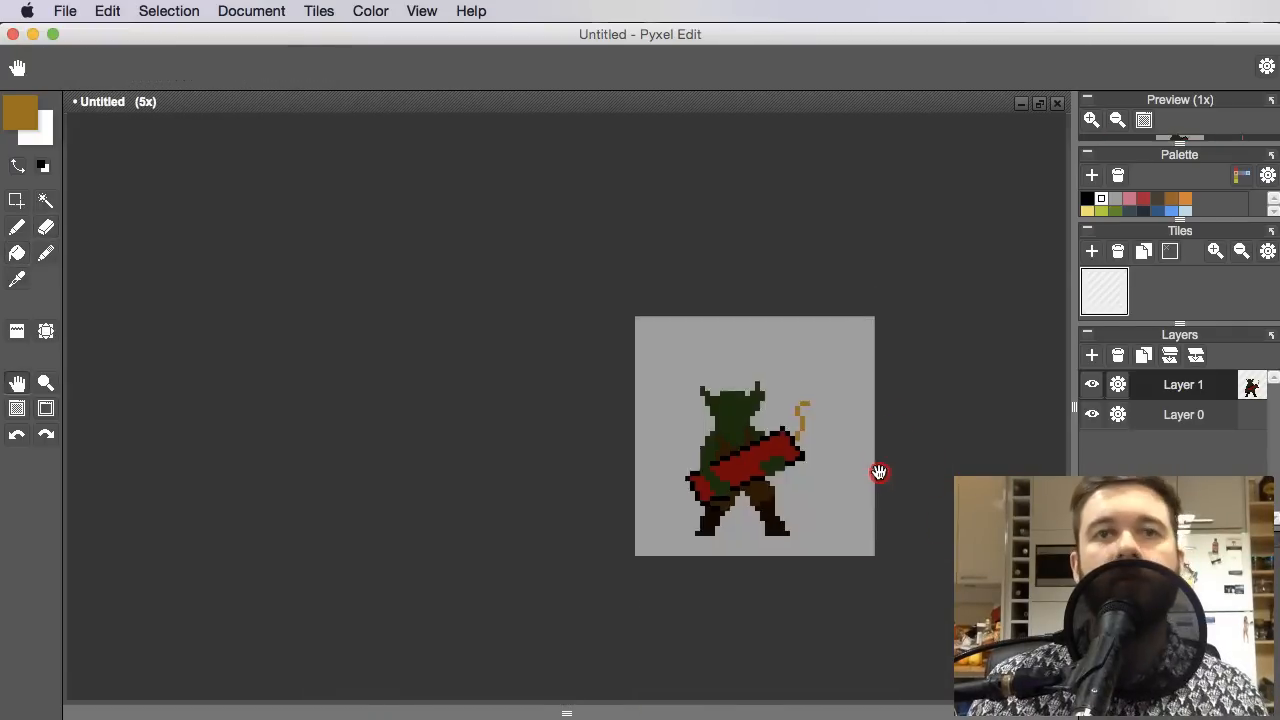
scroll(866, 483, "up", 2)
key("b")
scroll(812, 492, "up", 2)
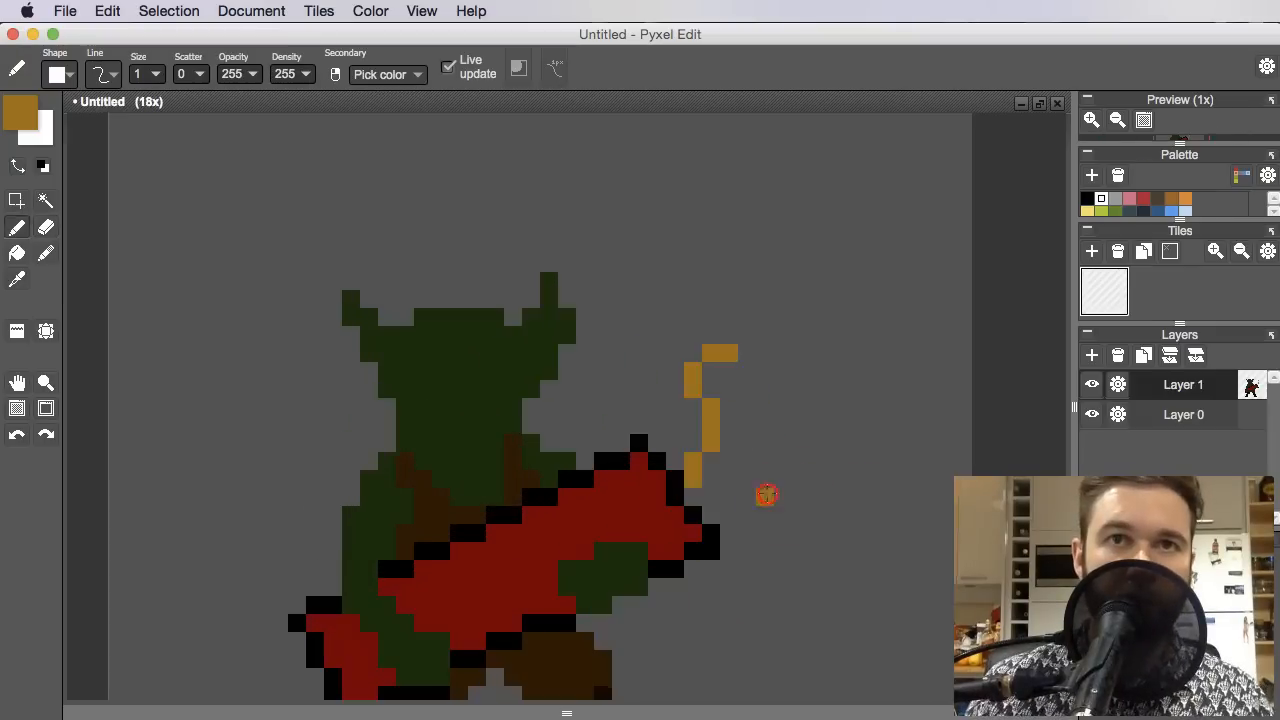
left_click_drag(766, 497, 785, 460)
right_click(701, 434)
left_click_drag(709, 435, 776, 474)
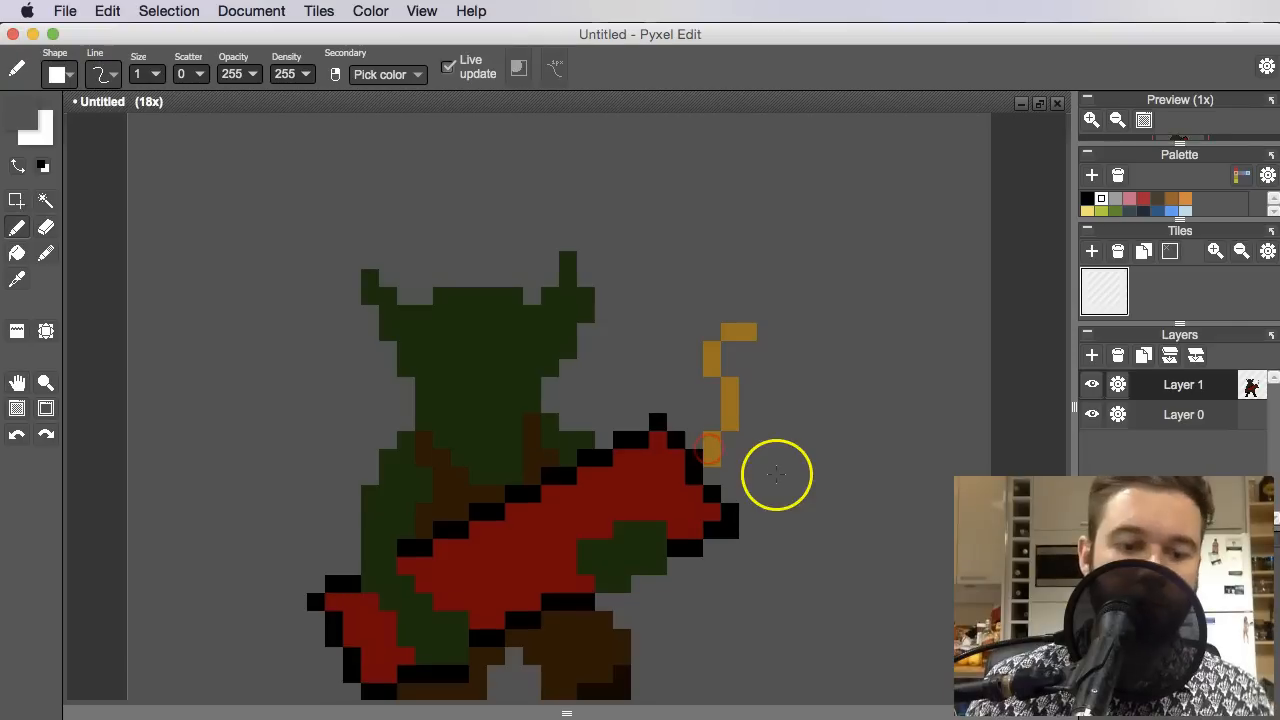
right_click(716, 442)
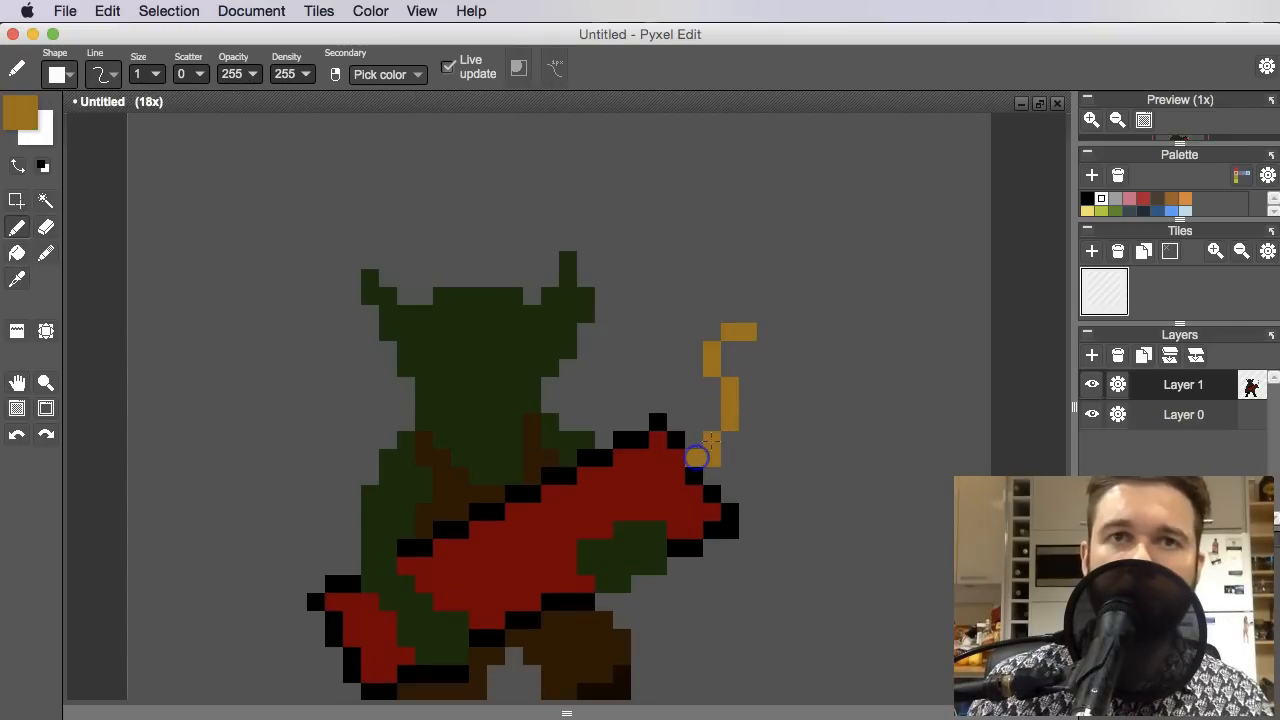
Erase the leftover gold corner pixel at the fuse's base to keep the fuse one pixel thick
scroll(765, 437, "down", 4)
mouse_move(785, 441)
left_mouse_down()
mouse_move(766, 440)
mouse_move(854, 466)
left_mouse_up()
scroll(760, 442, "up", 2)
scroll(842, 467, "up", 2)
key("super+z")
left_click_drag(770, 456, 684, 493)
key("e")
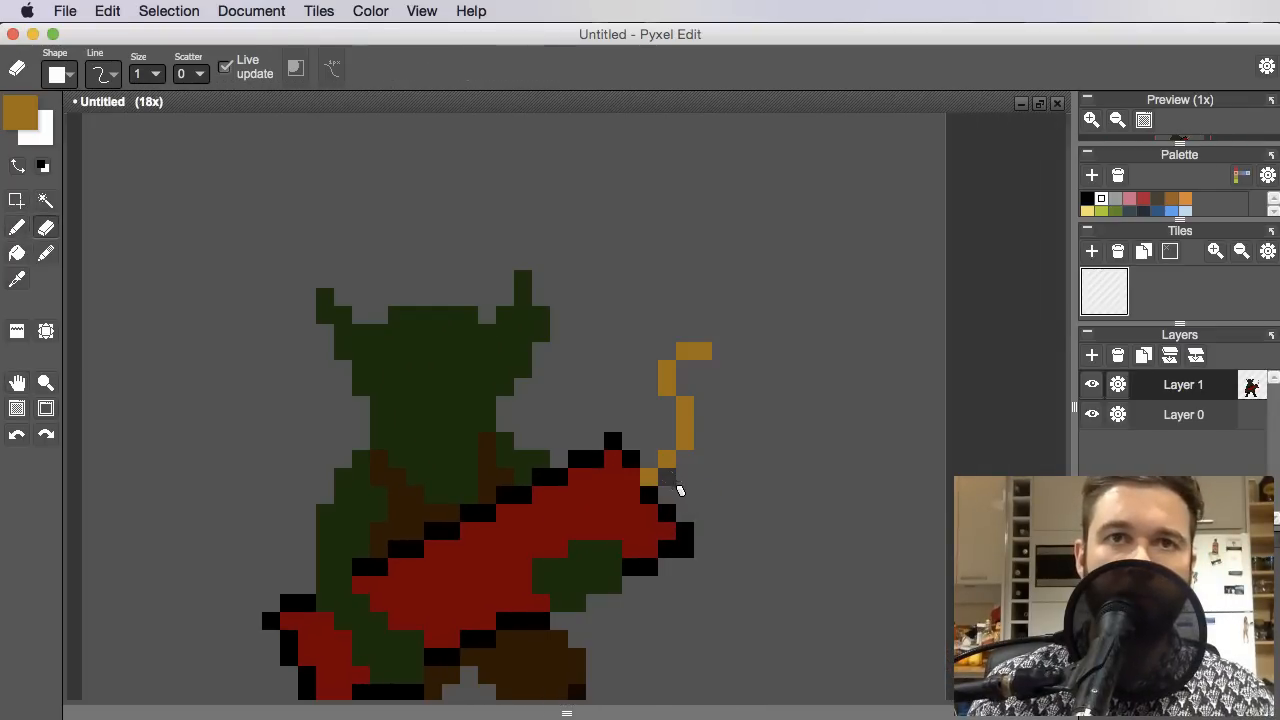
left_click_drag(808, 533, 806, 543)
key("b")
left_click_drag(707, 497, 785, 459)
scroll(715, 484, "up", 3)
scroll(786, 460, "down", 3)
left_click_drag(795, 548, 776, 527)
left_click_drag(656, 479, 706, 477)
Sample the creature's skin green and darken it to hex ff021a04
right_click(568, 326)
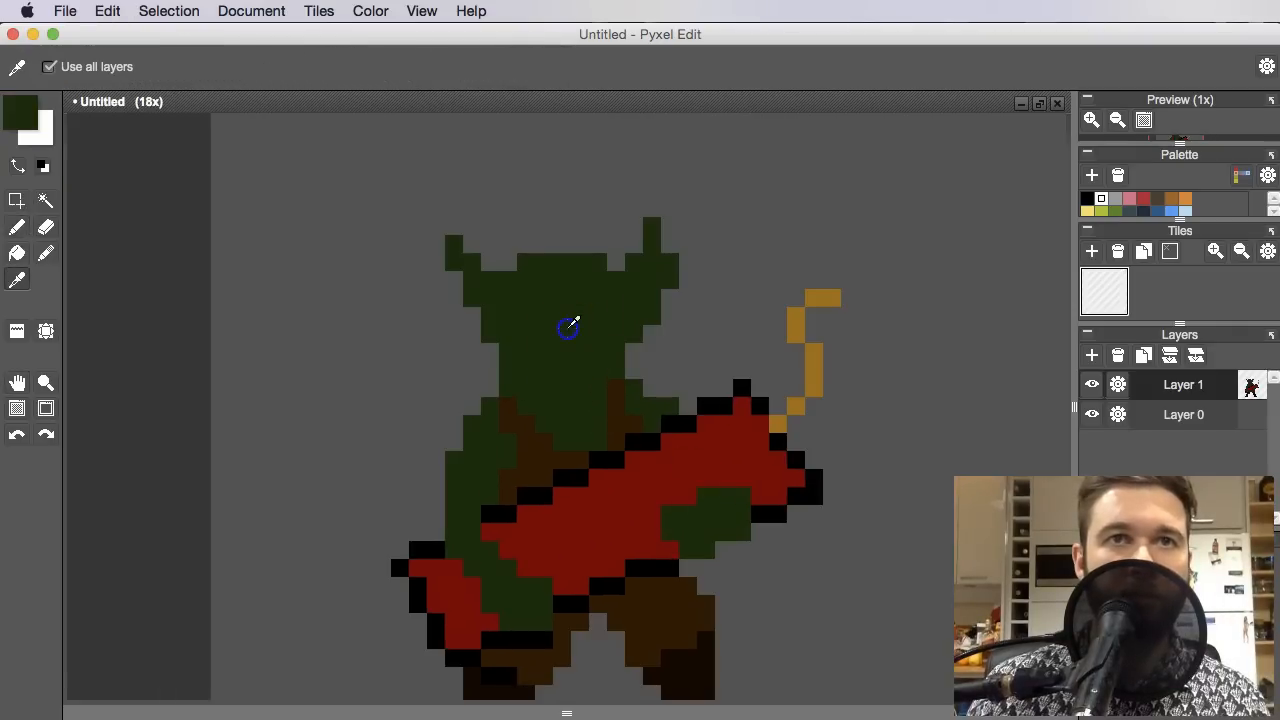
left_click(20, 106)
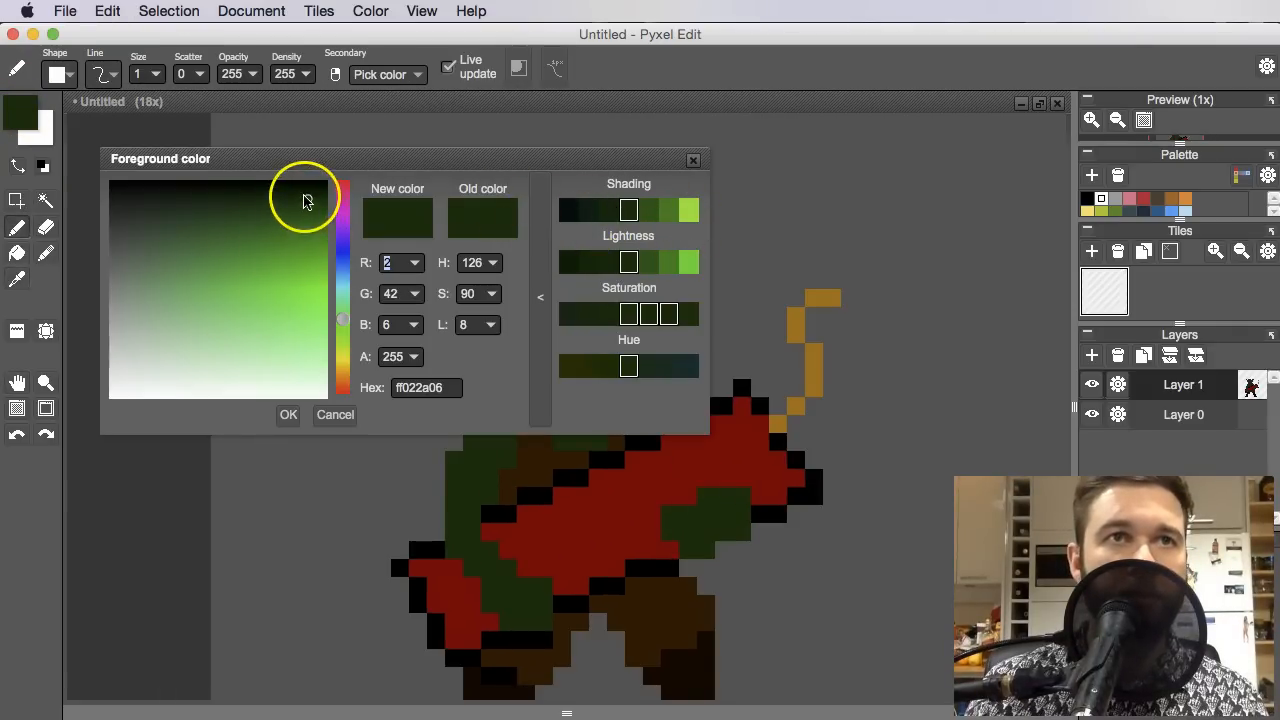
left_click(697, 163)
Paint dark green shadow pixels under the neck, diagonally across the chest and along the inner edge of the bent arm
mouse_move(547, 364)
left_mouse_down()
mouse_move(531, 394)
mouse_move(618, 450)
mouse_move(563, 437)
mouse_move(604, 464)
mouse_move(648, 461)
mouse_move(650, 499)
left_mouse_up()
scroll(537, 420, "up", 5)
mouse_move(637, 384)
left_mouse_down()
mouse_move(634, 337)
mouse_move(683, 383)
mouse_move(614, 366)
left_mouse_up()
scroll(640, 345, "down", 5)
scroll(650, 356, "up", 5)
scroll(596, 345, "down", 5)
scroll(614, 366, "up", 4)
scroll(605, 371, "up", 4)
left_click(477, 374)
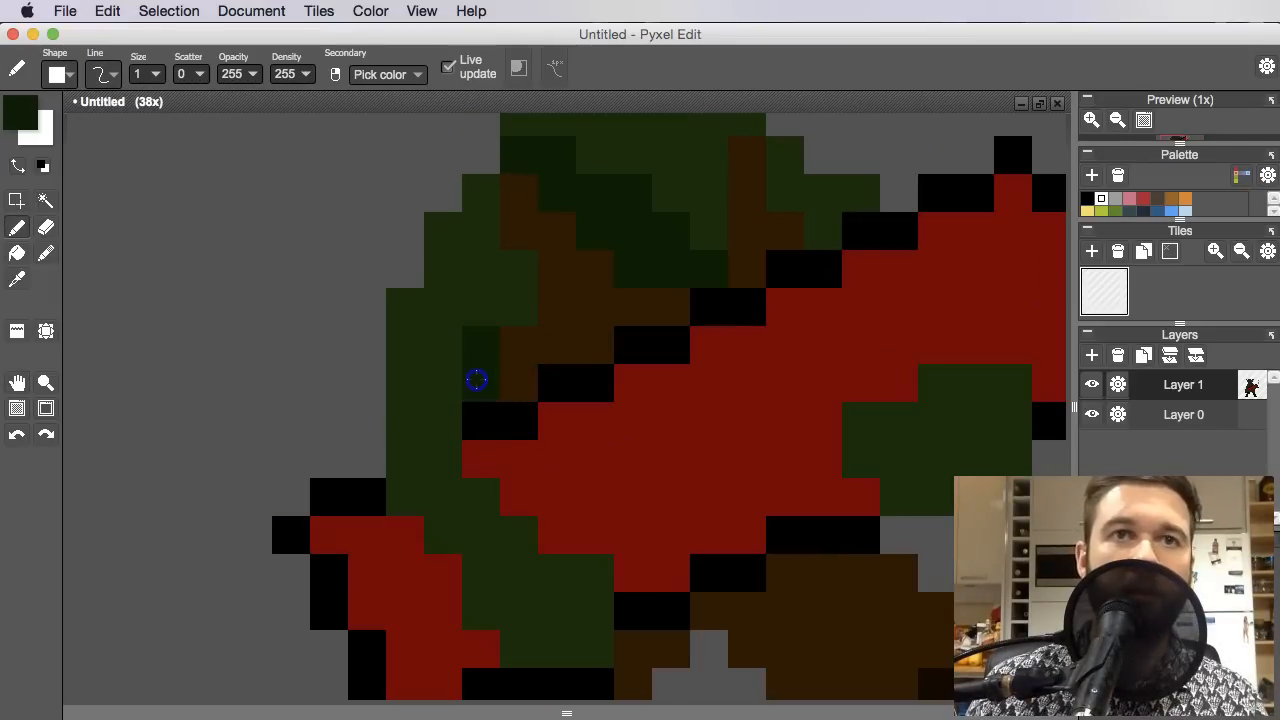
scroll(515, 322, "down", 4)
left_click_drag(571, 377, 586, 402)
scroll(557, 390, "up", 3)
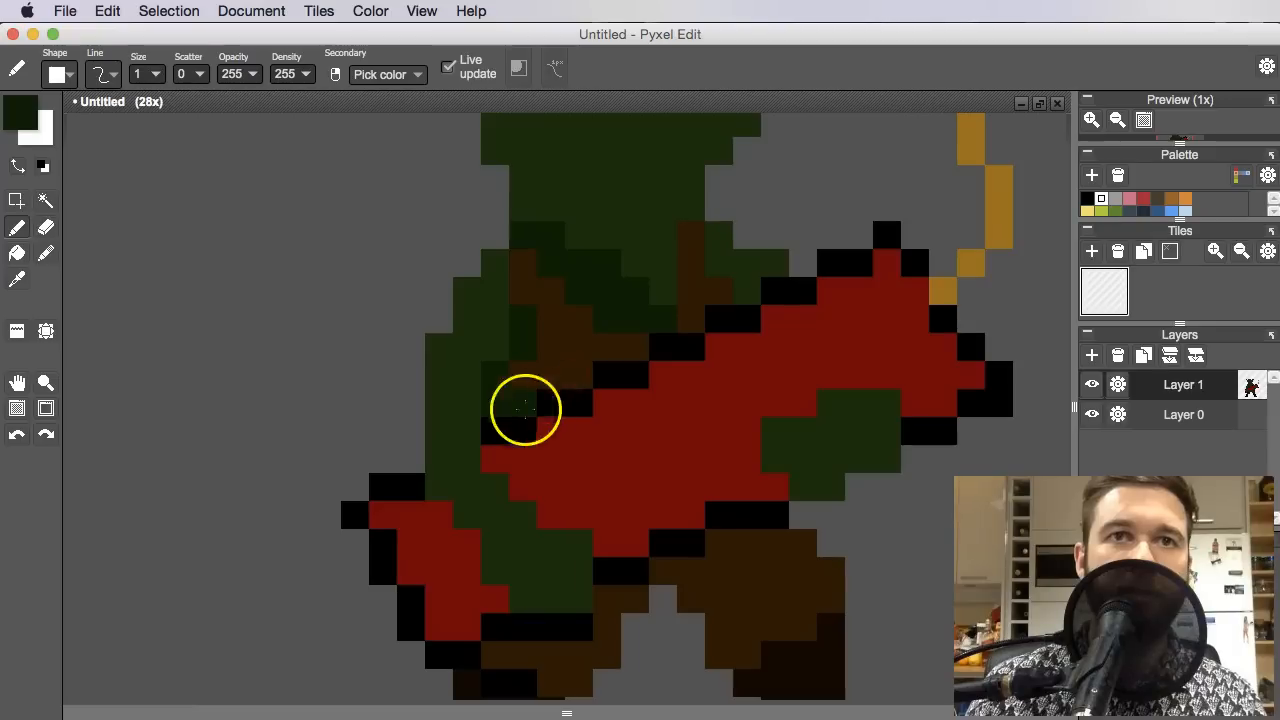
Shade the elbow and the lower edge of the forearm and hand in the dark green, undoing a stray stroke
left_click_drag(507, 460, 514, 326)
key("super+z")
left_click(457, 356)
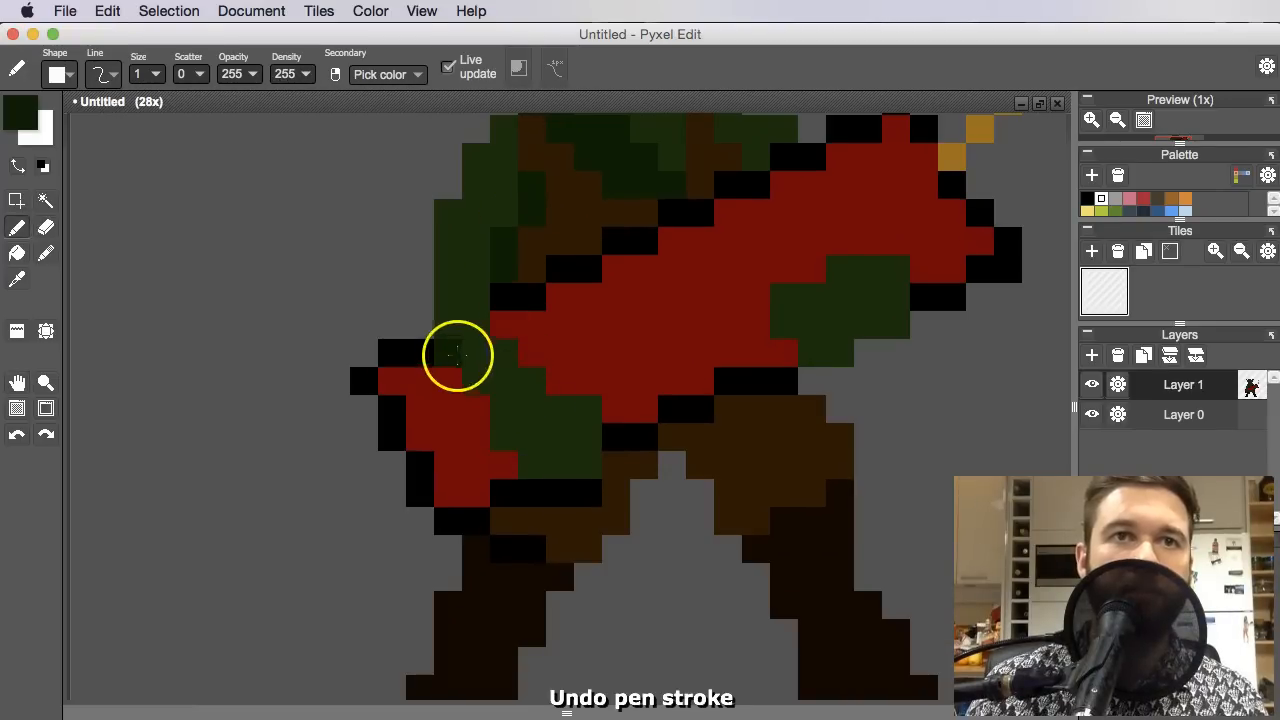
mouse_move(465, 383)
left_mouse_down()
mouse_move(492, 410)
mouse_move(497, 439)
mouse_move(532, 462)
left_mouse_up()
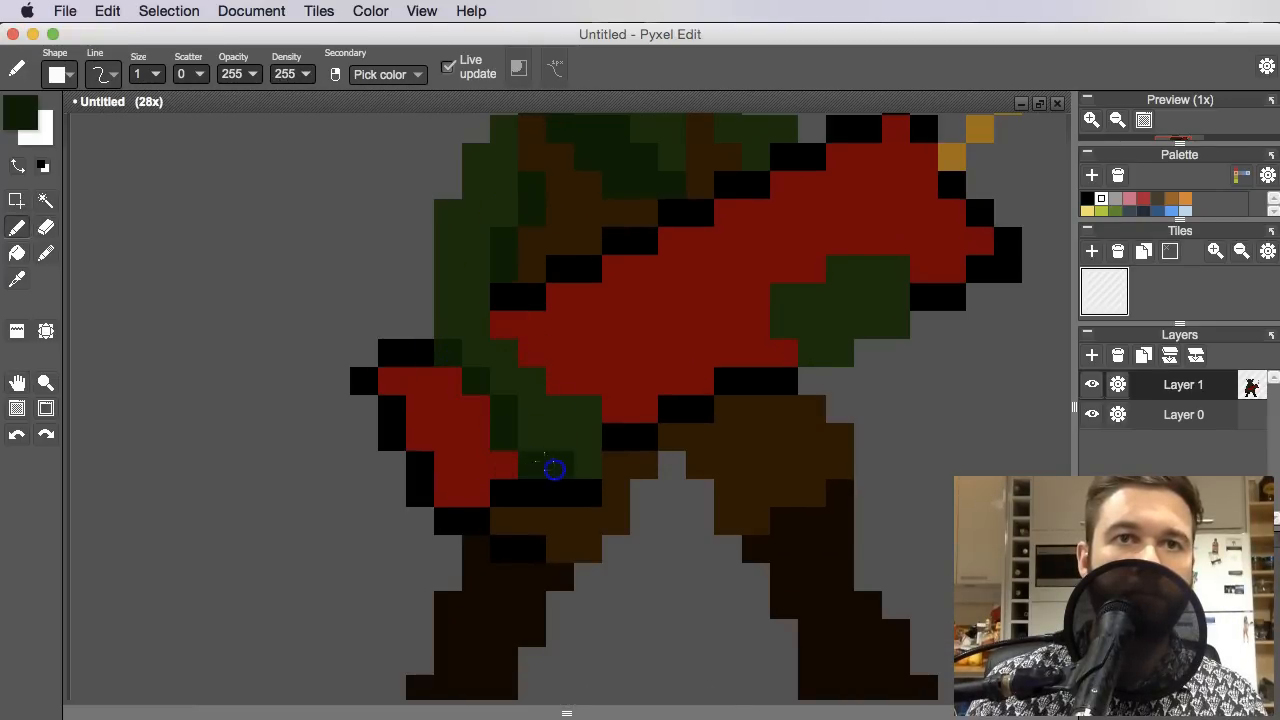
scroll(660, 455, "down", 5)
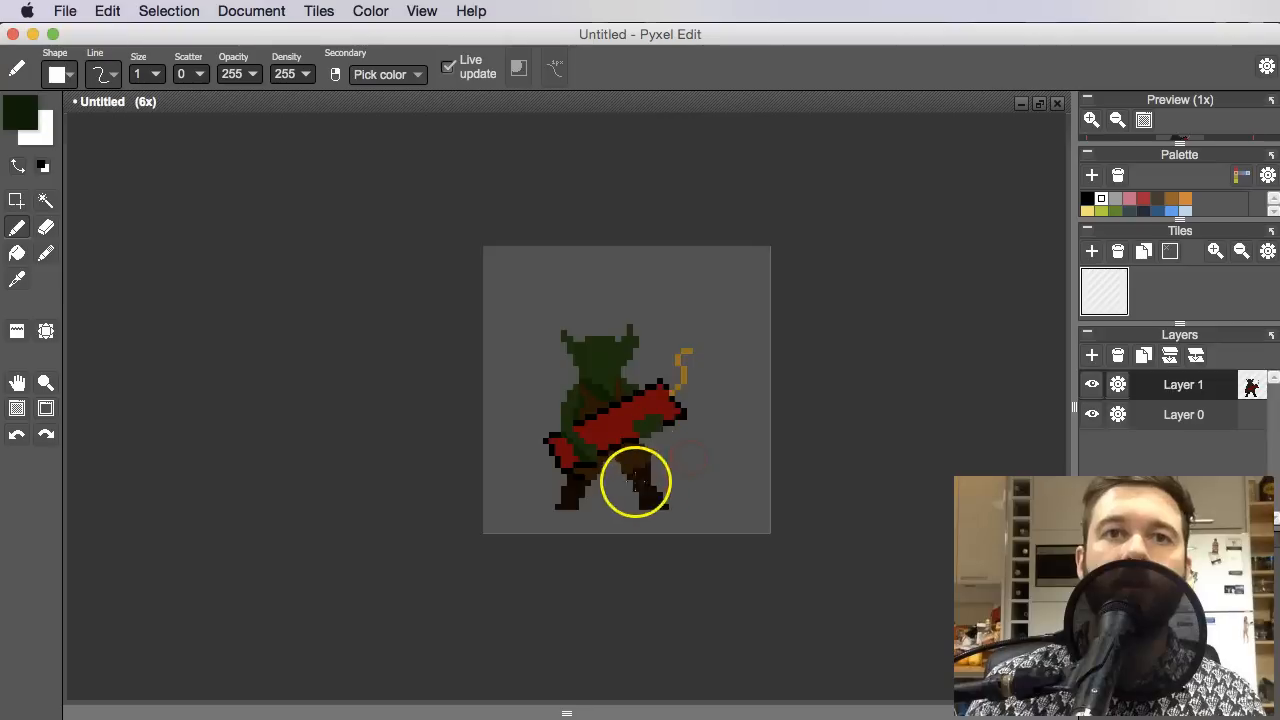
scroll(636, 482, "up", 5)
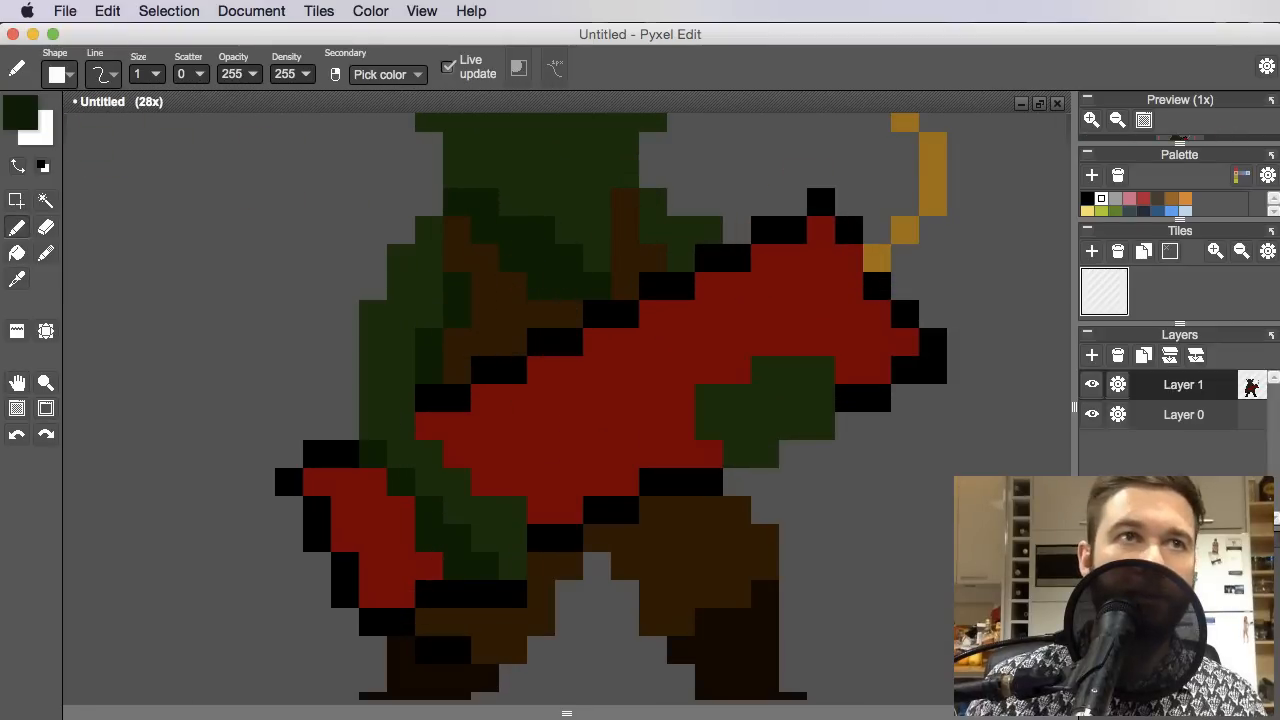
Shift the shadow green to the darker, cooler shade with hex ff011108
left_click(21, 113)
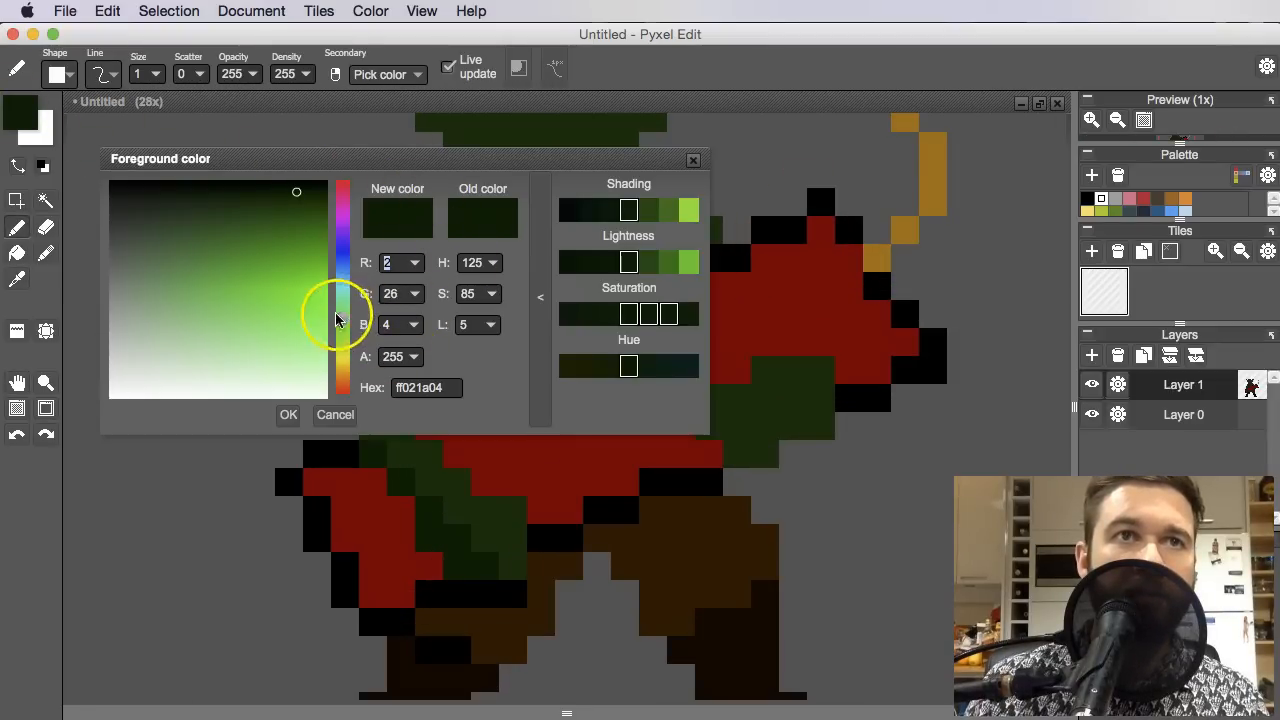
left_click(592, 212)
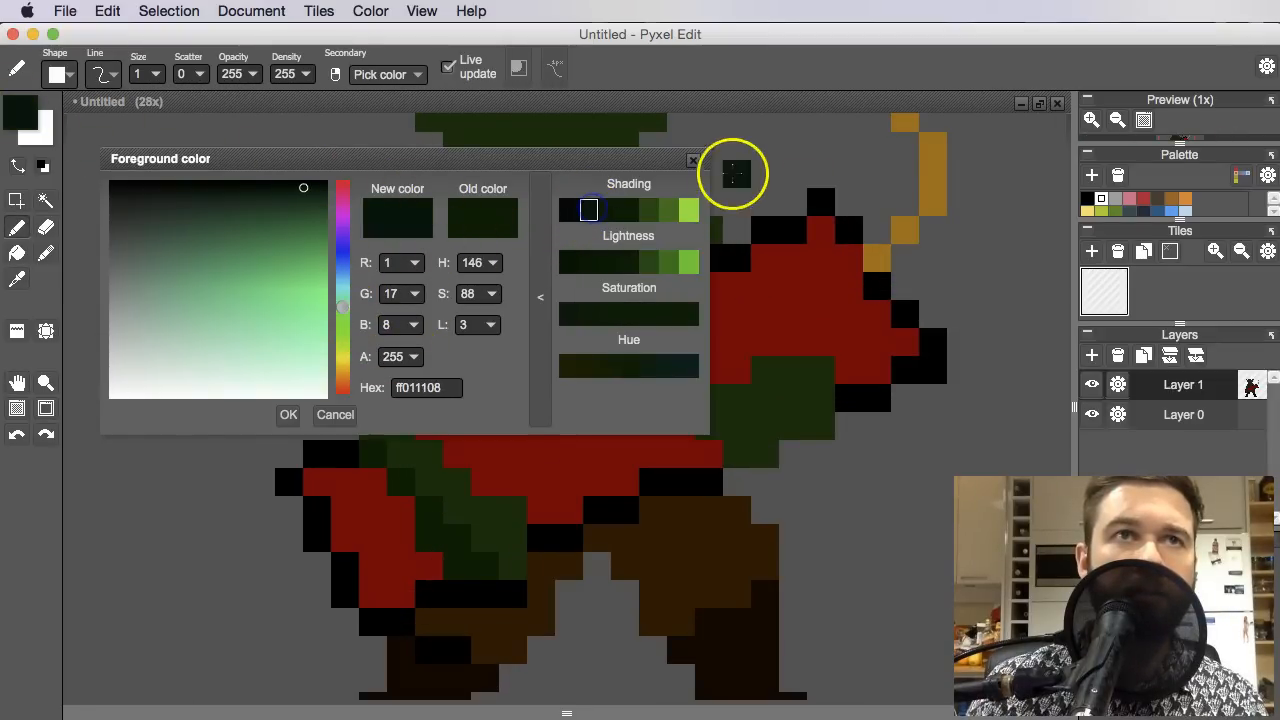
left_click(694, 161)
Recolour the chest and bent-arm shadow patches with the darker green using the fill tool
left_click(471, 215)
key("f")
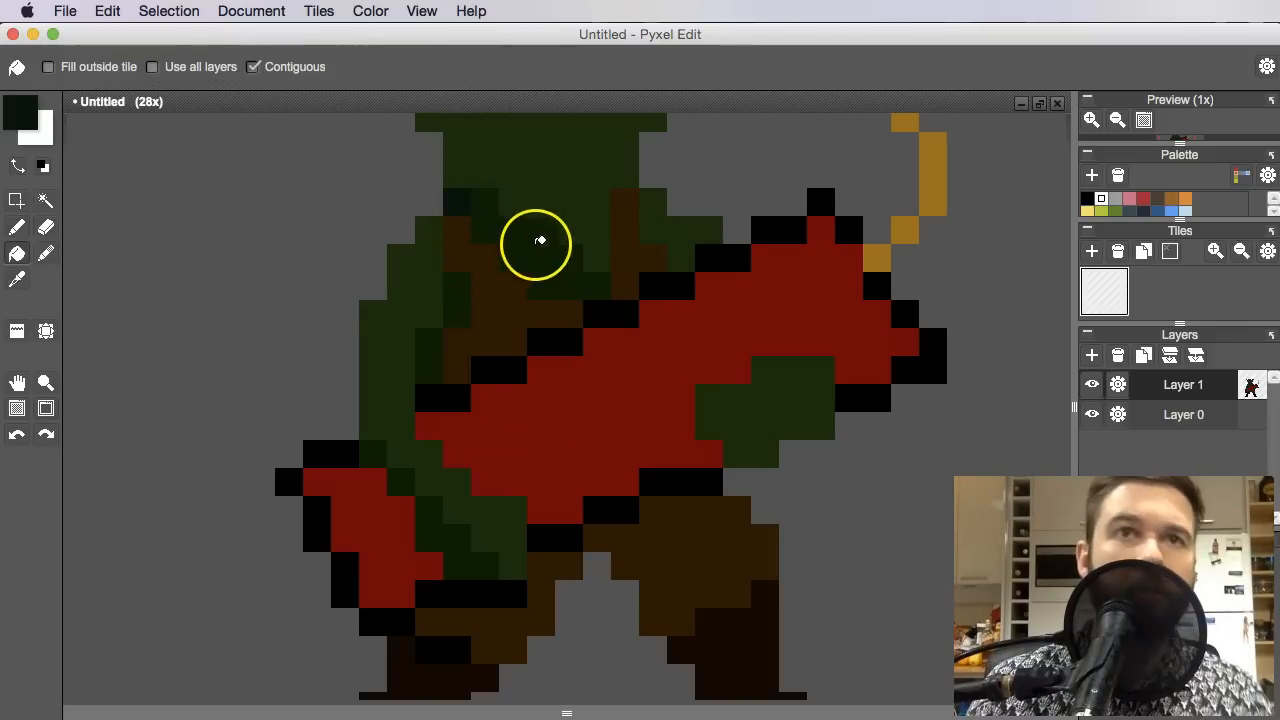
left_click(456, 292)
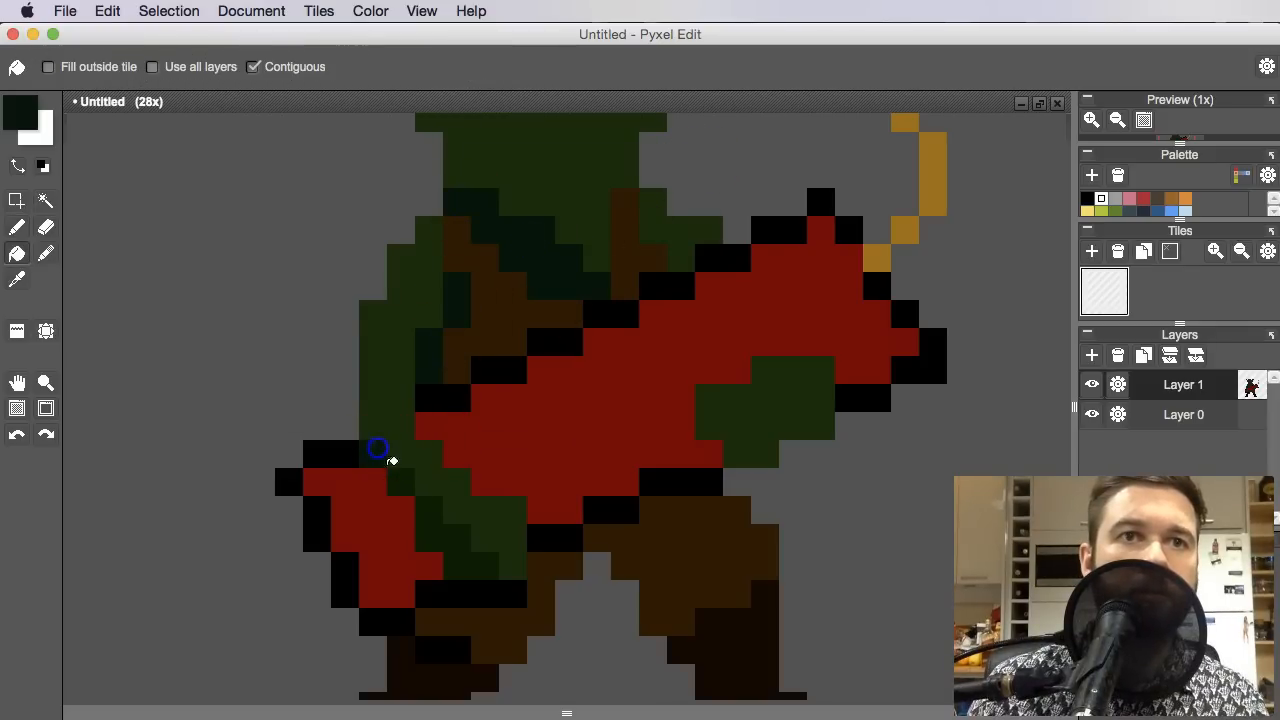
scroll(548, 460, "down", 5)
left_click_drag(620, 446, 616, 462)
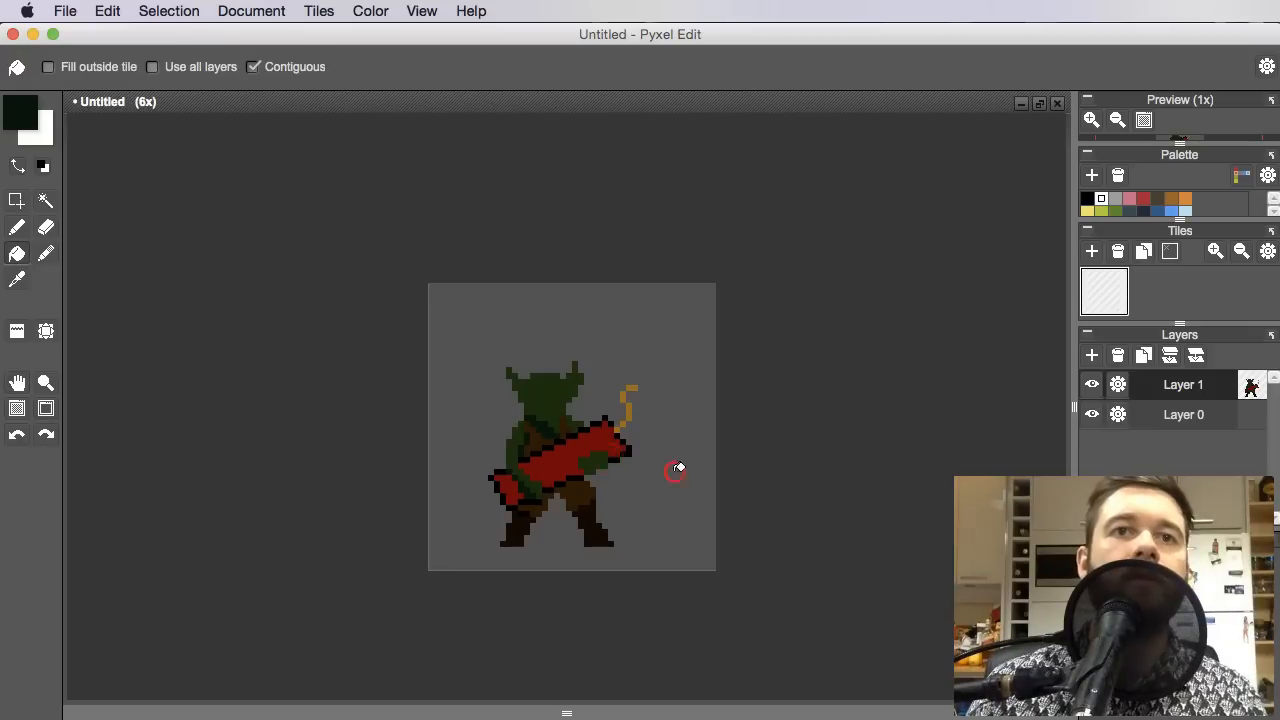
Paint the underside of the hand near the fused end of the red object with the dark shadow green
scroll(568, 508, "up", 1)
scroll(595, 527, "up", 2)
key("b")
scroll(606, 509, "up", 3)
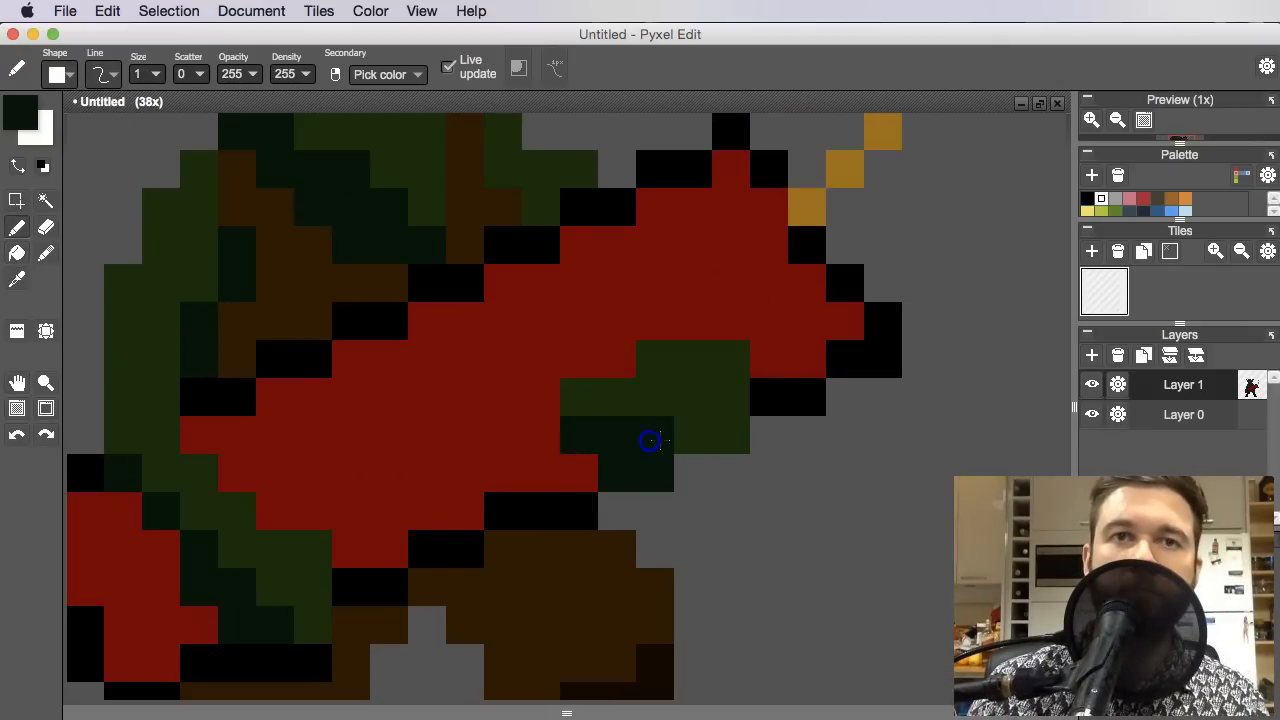
scroll(650, 440, "down", 5)
scroll(592, 374, "up", 2)
left_click_drag(592, 374, 598, 364)
scroll(598, 364, "up", 2)
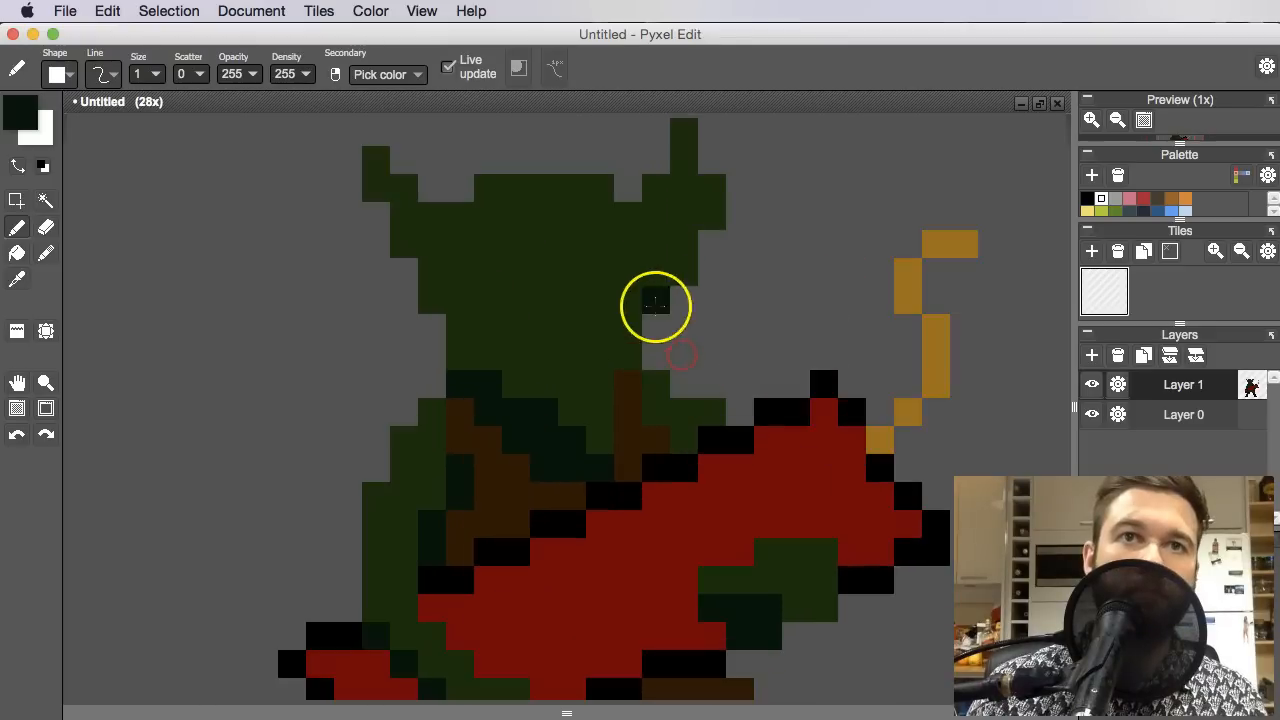
Sample the held object's red and paint the first eye two pixels wide on the face, undoing a misplaced pixel
left_click(569, 286, "alt")
scroll(557, 411, "down", 1)
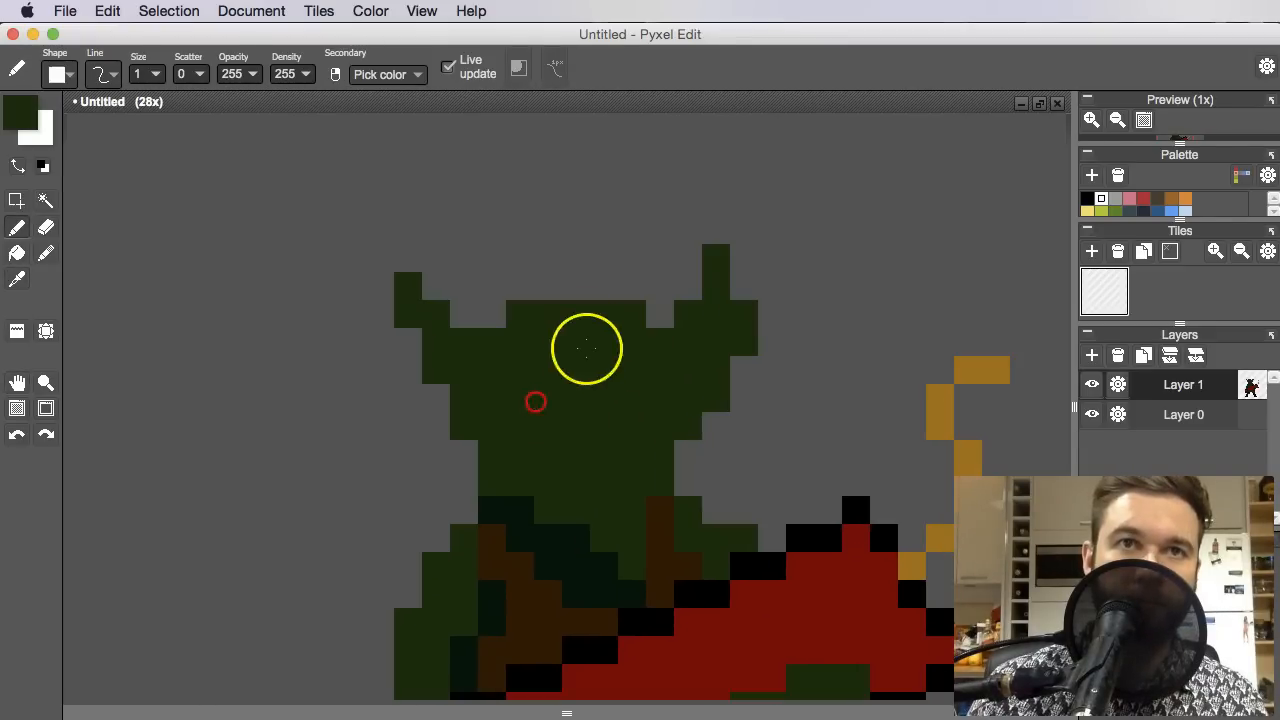
left_click(740, 598, "alt")
left_click(502, 344)
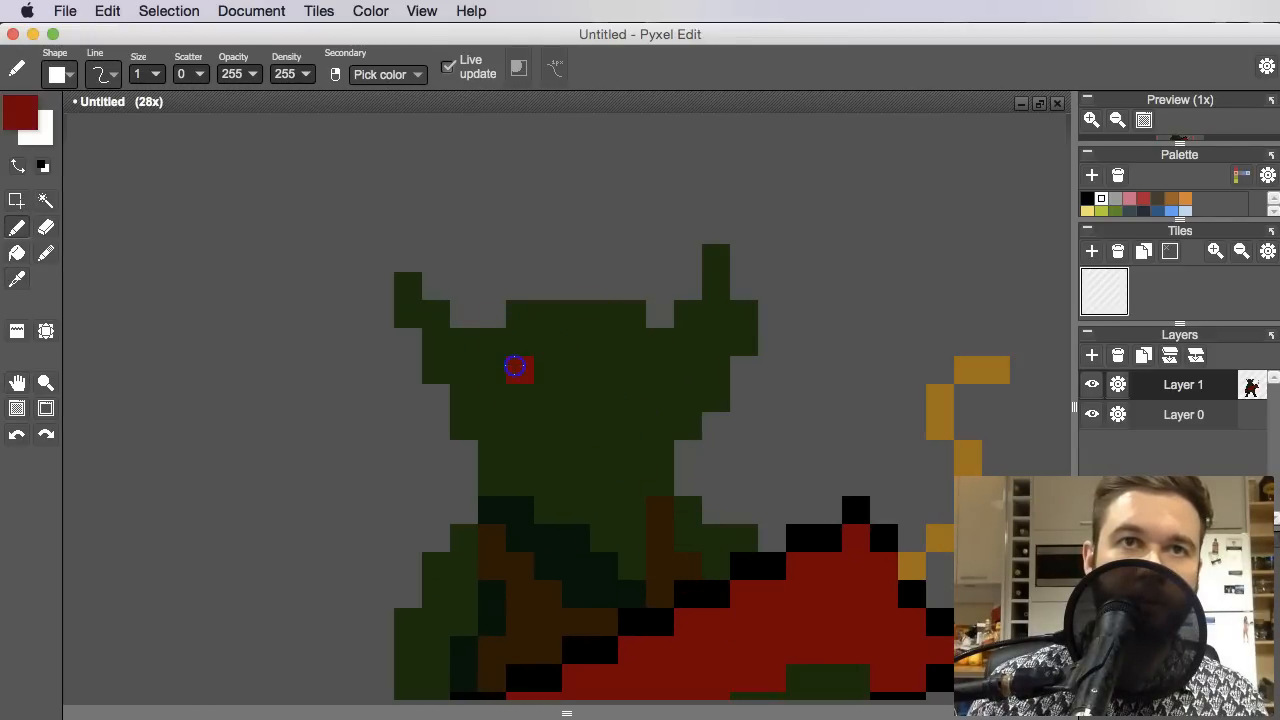
key("super+z")
scroll(541, 348, "down", 3)
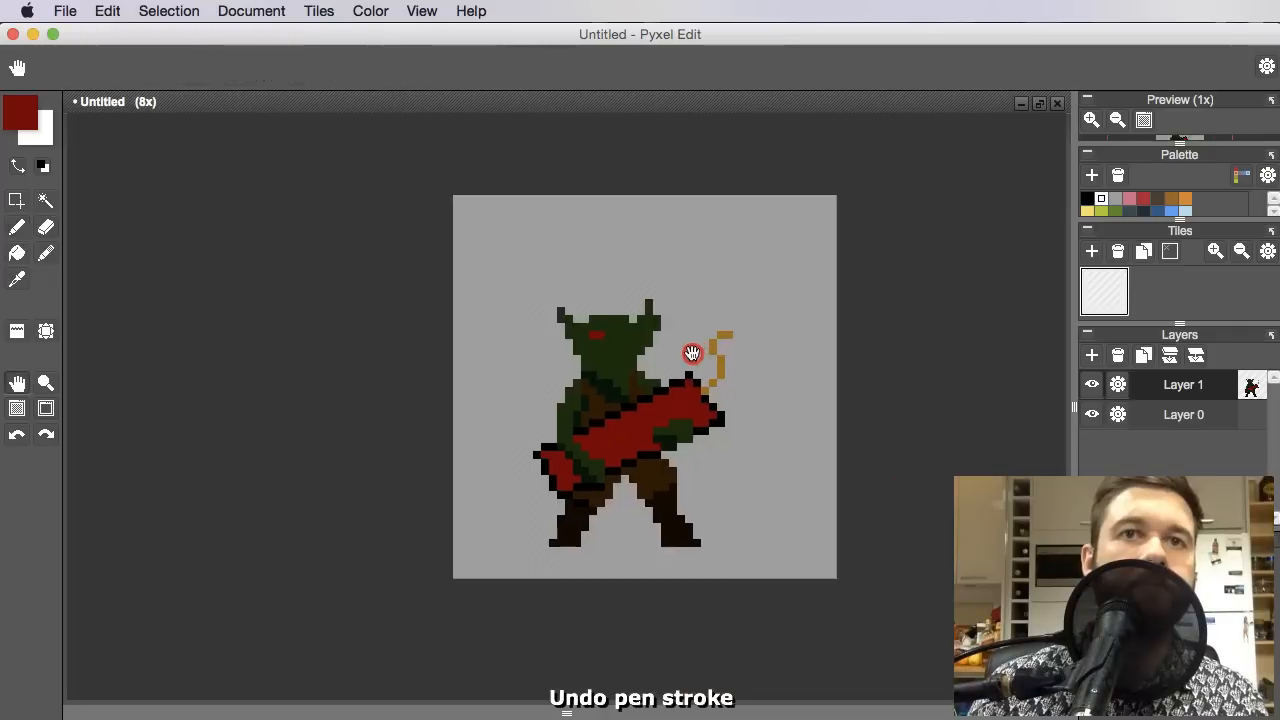
Paint a second two-pixel red eye level with the first, undoing a version placed one pixel too high
scroll(690, 352, "up", 3)
left_click(599, 320)
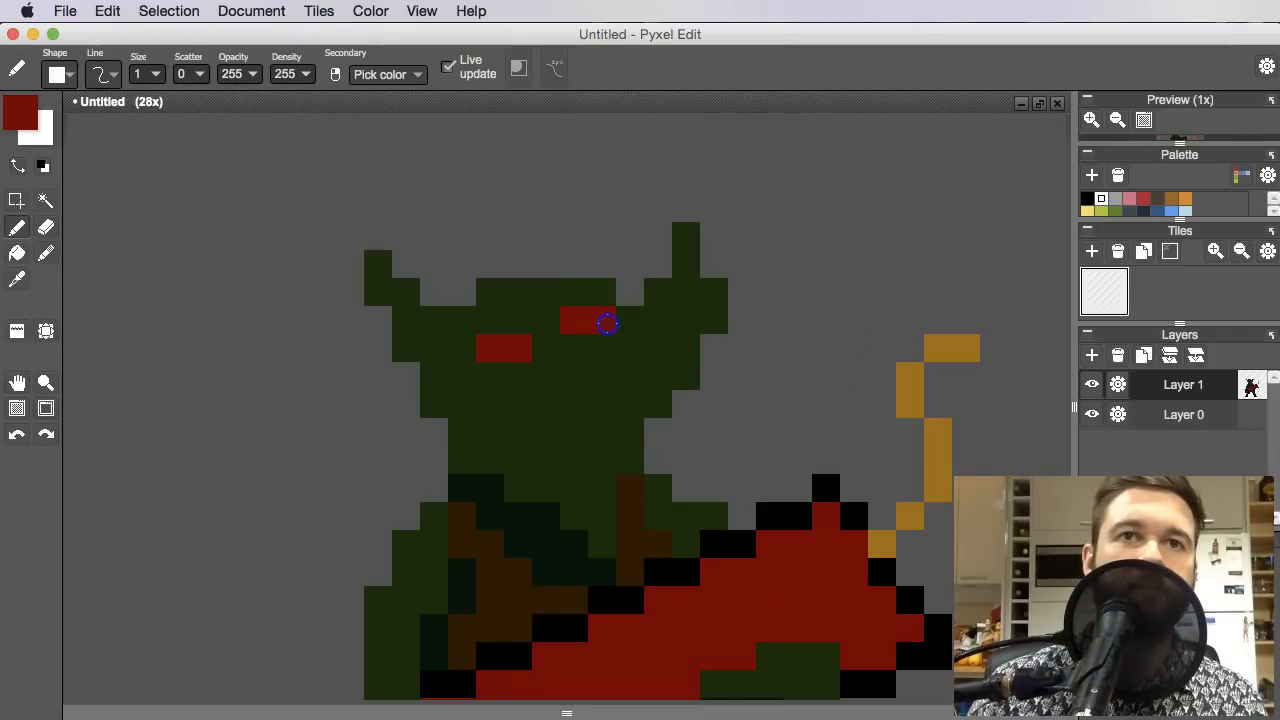
scroll(607, 322, "down", 3)
scroll(655, 310, "up", 2)
key("super+z")
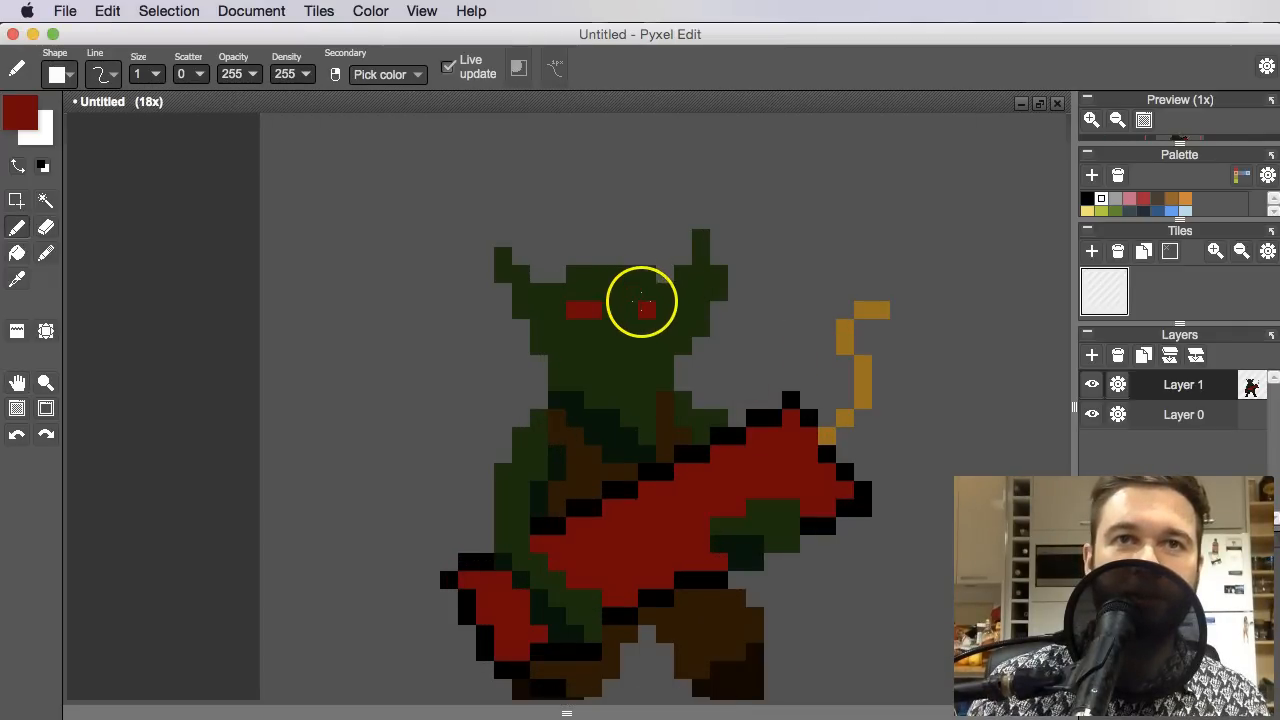
scroll(680, 297, "down", 3)
left_click_drag(719, 339, 716, 367)
scroll(664, 332, "up", 3)
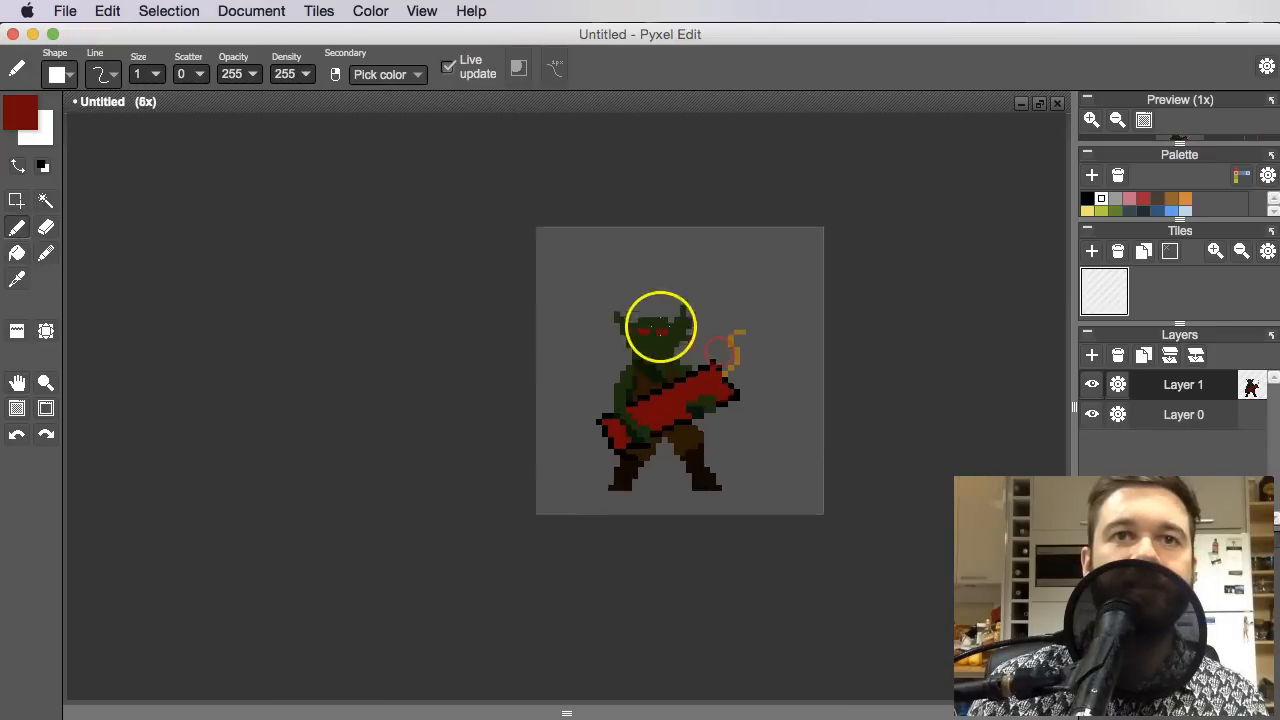
left_click_drag(640, 323, 629, 258)
scroll(629, 260, "up", 1)
scroll(629, 320, "down", 3)
scroll(629, 318, "up", 3)
Sample the dark shadow green and paint a shadow band across the neck below the head, plus both jaw corner pixels
right_click(613, 364)
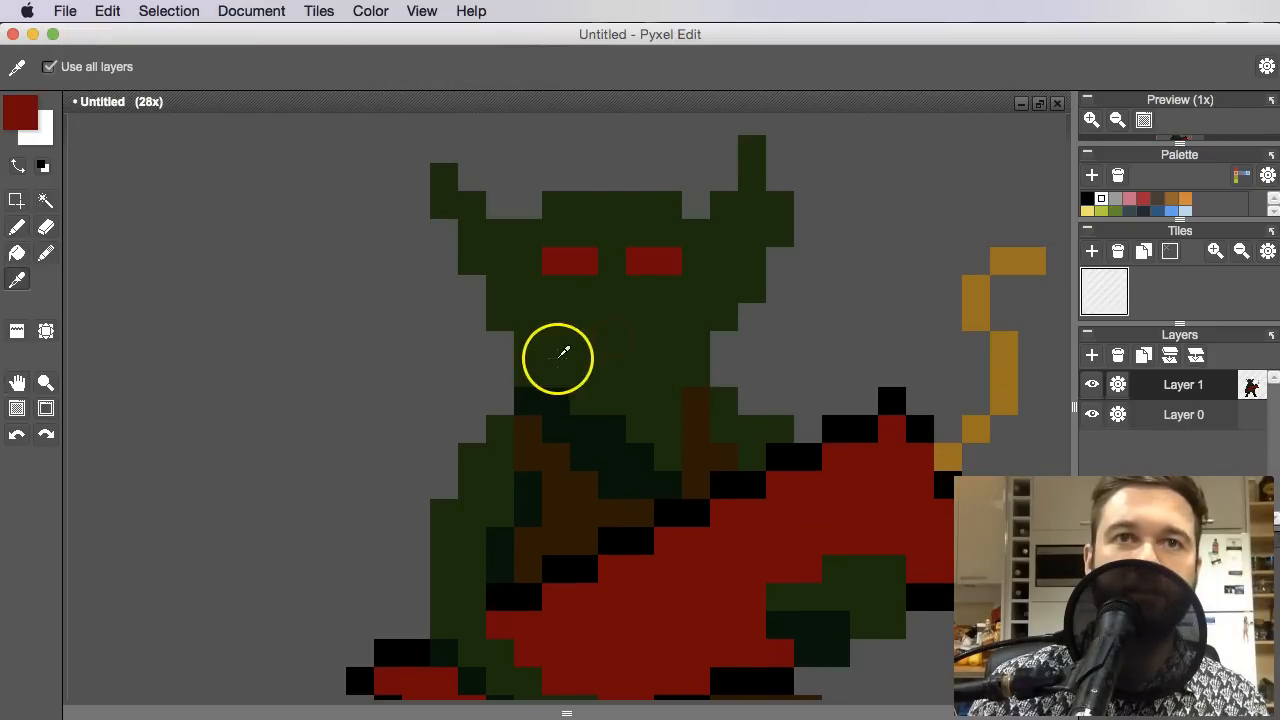
right_click(584, 433)
right_click(619, 440)
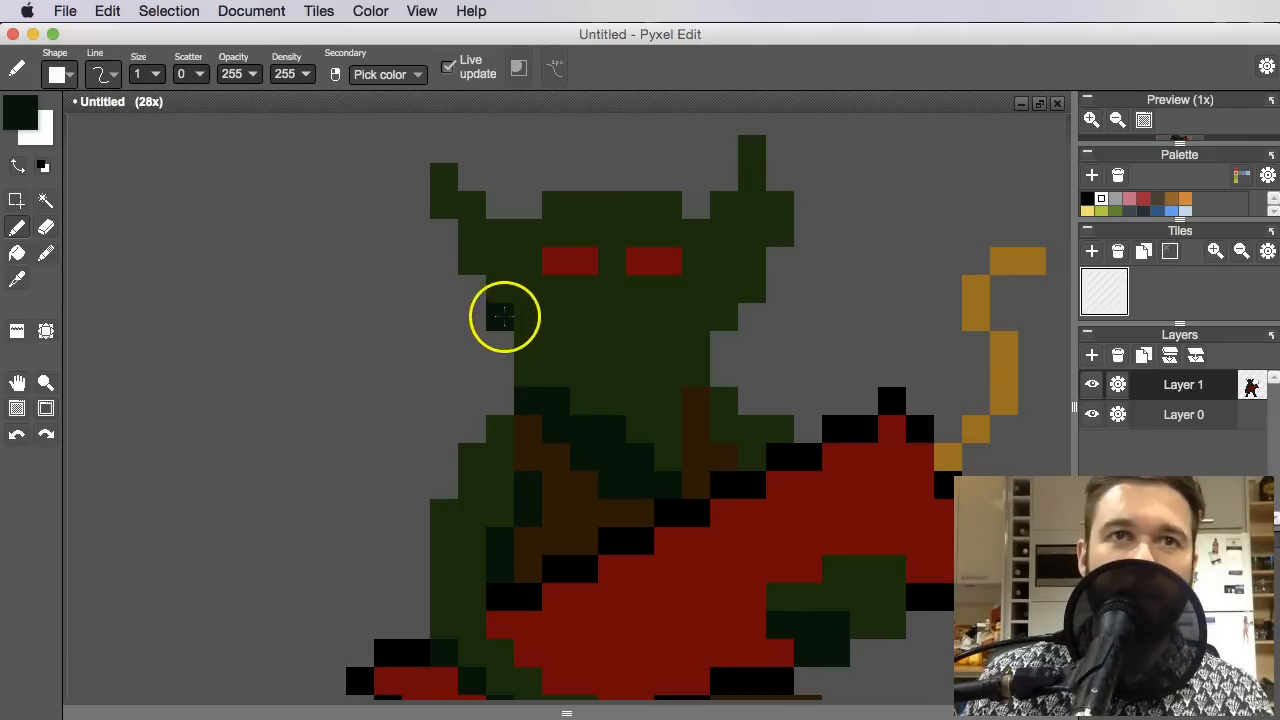
left_click_drag(555, 350, 560, 359)
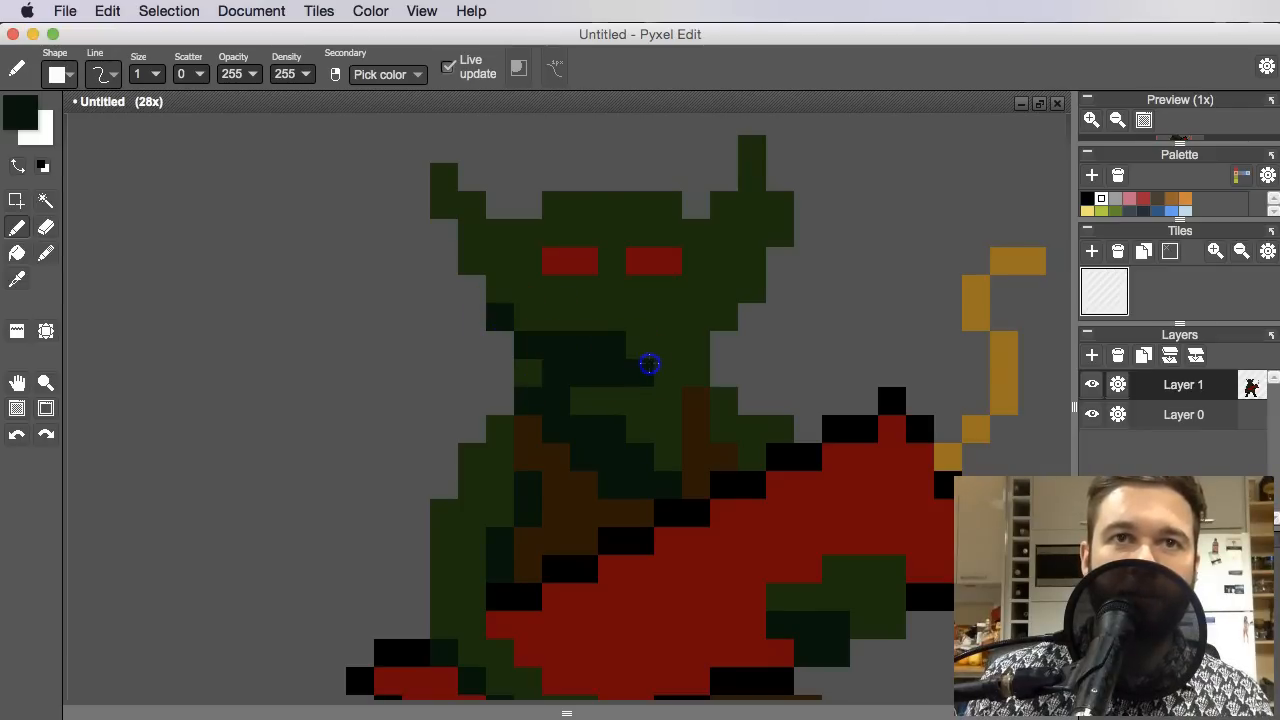
scroll(729, 327, "down", 5)
left_click_drag(729, 329, 712, 425)
scroll(734, 343, "up", 6)
left_click_drag(650, 306, 648, 321)
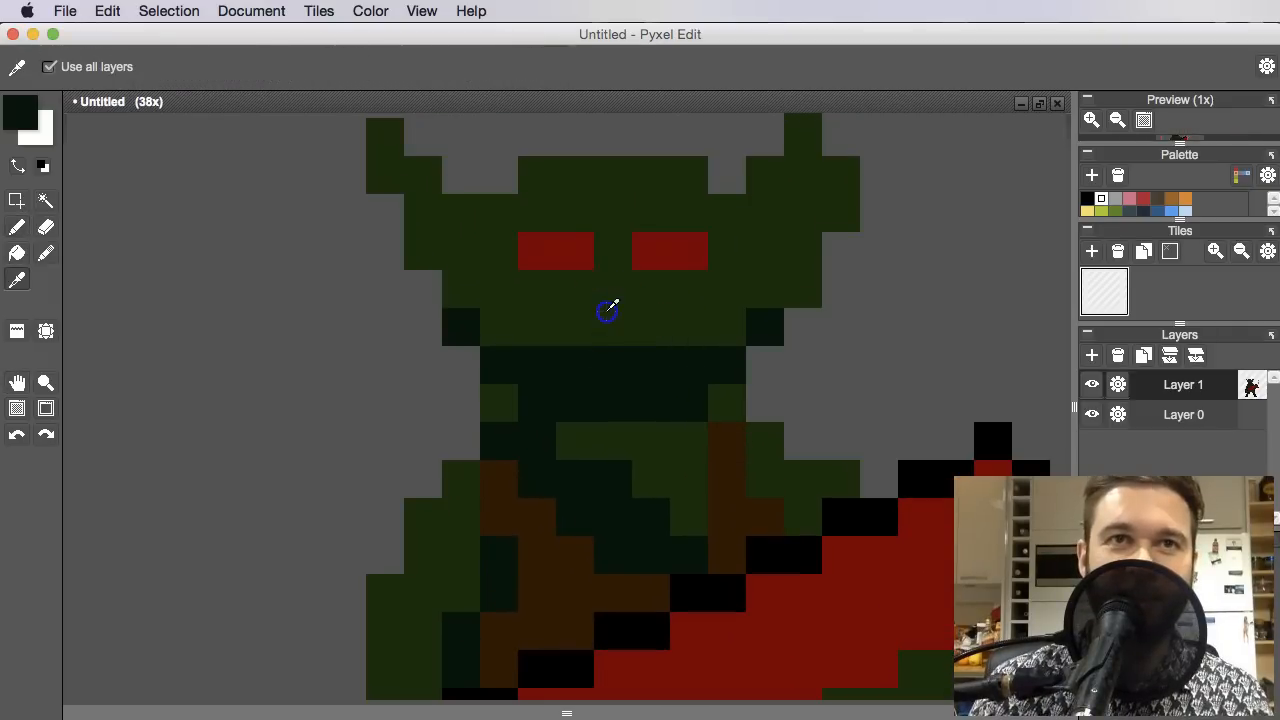
Try a skin-green chin pixel in the middle of the neck shadow's upper row
left_click(607, 312, "alt")
scroll(656, 315, "down", 5)
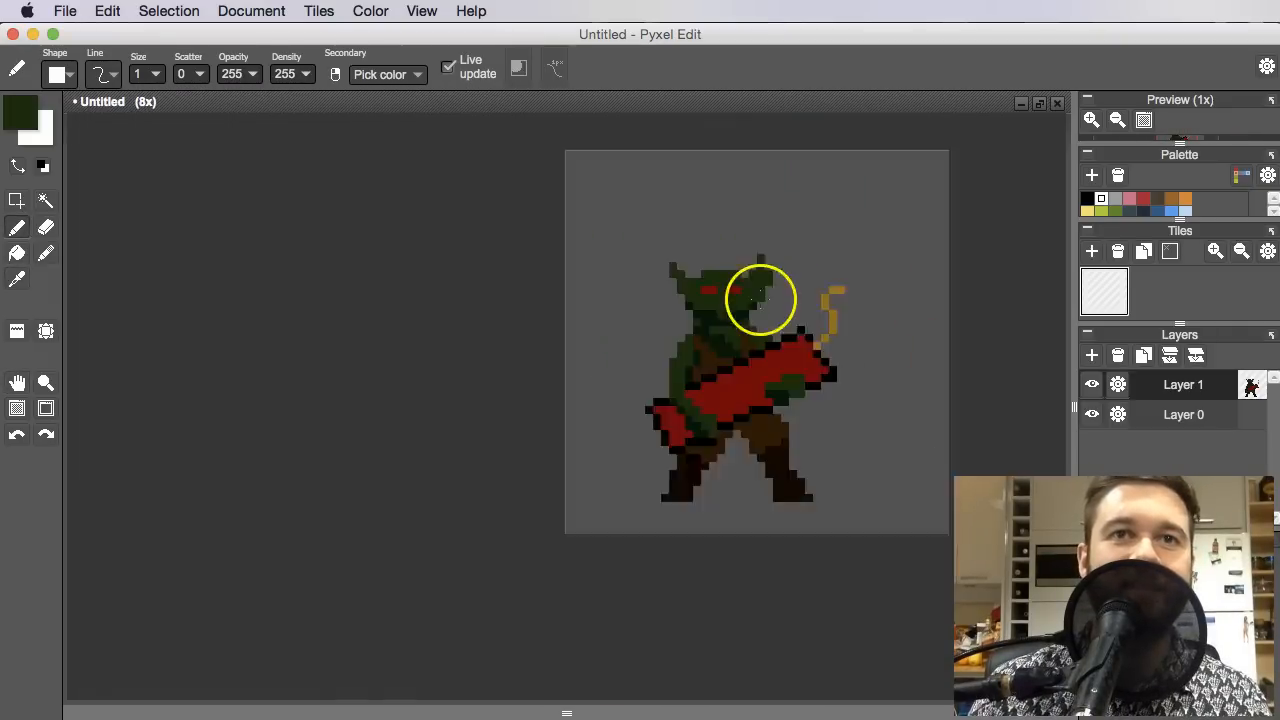
scroll(760, 330, "up", 2)
scroll(718, 336, "up", 4)
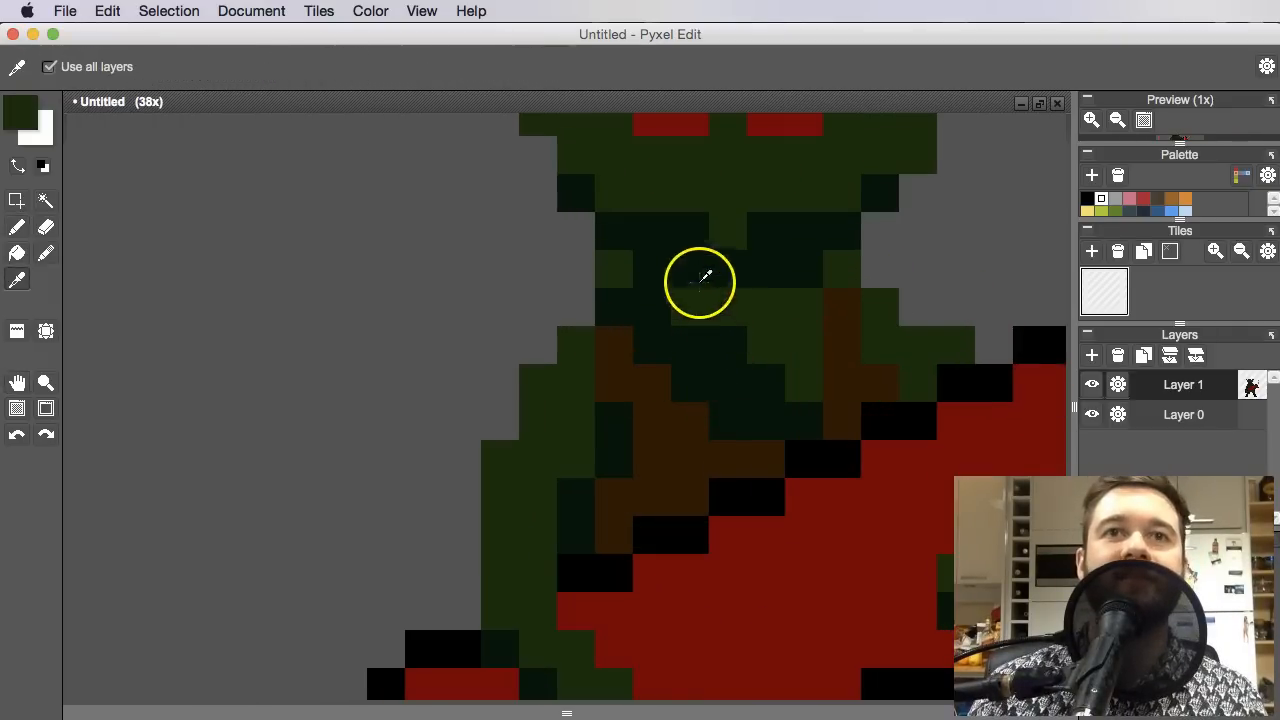
left_click(609, 264, "alt")
scroll(637, 294, "down", 5)
scroll(711, 320, "up", 4)
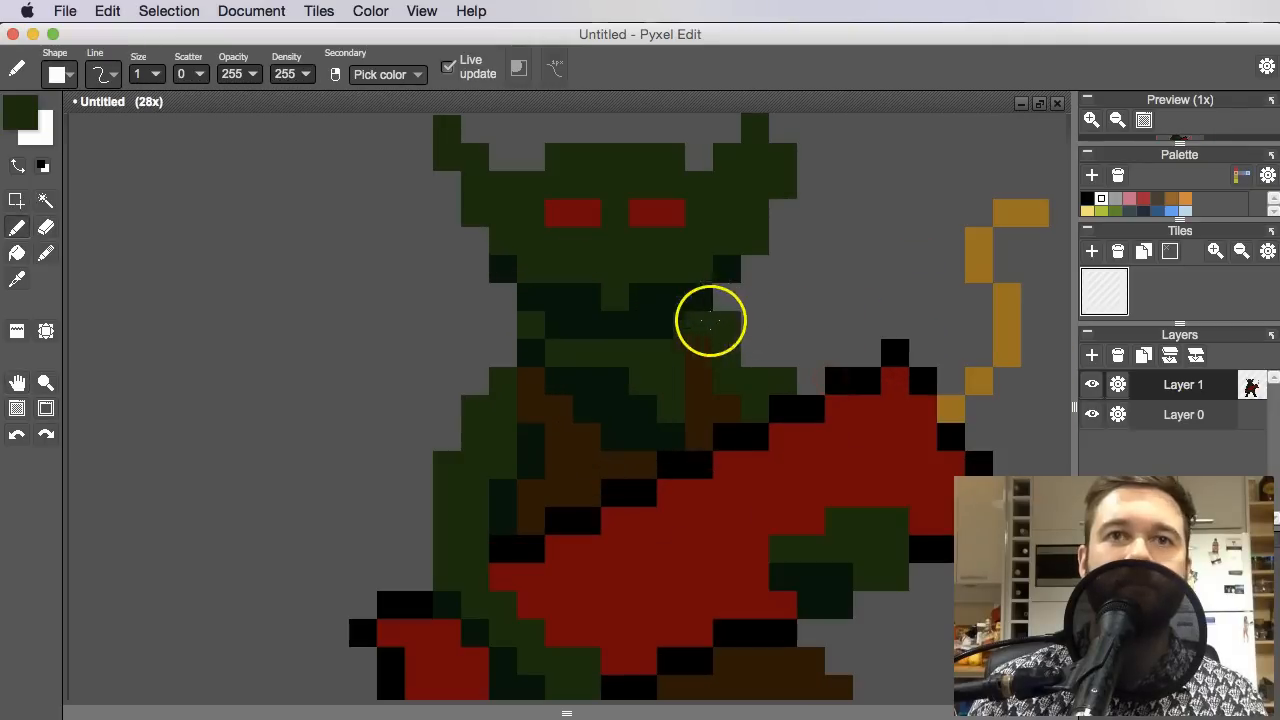
Sample the shadow green, paint over the chin notch and one jaw corner, and undo the extra pixel at the neck's edge
scroll(484, 246, "down", 4)
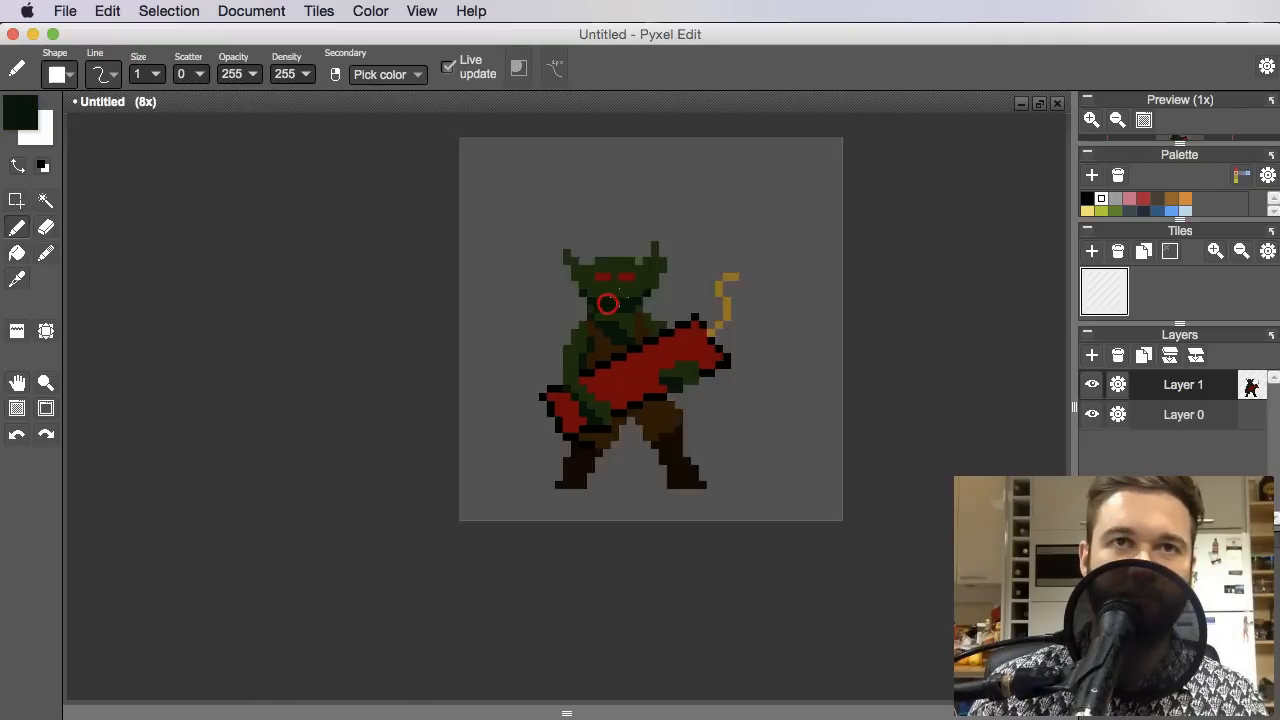
scroll(503, 317, "up", 4)
key("alt")
left_click(458, 309)
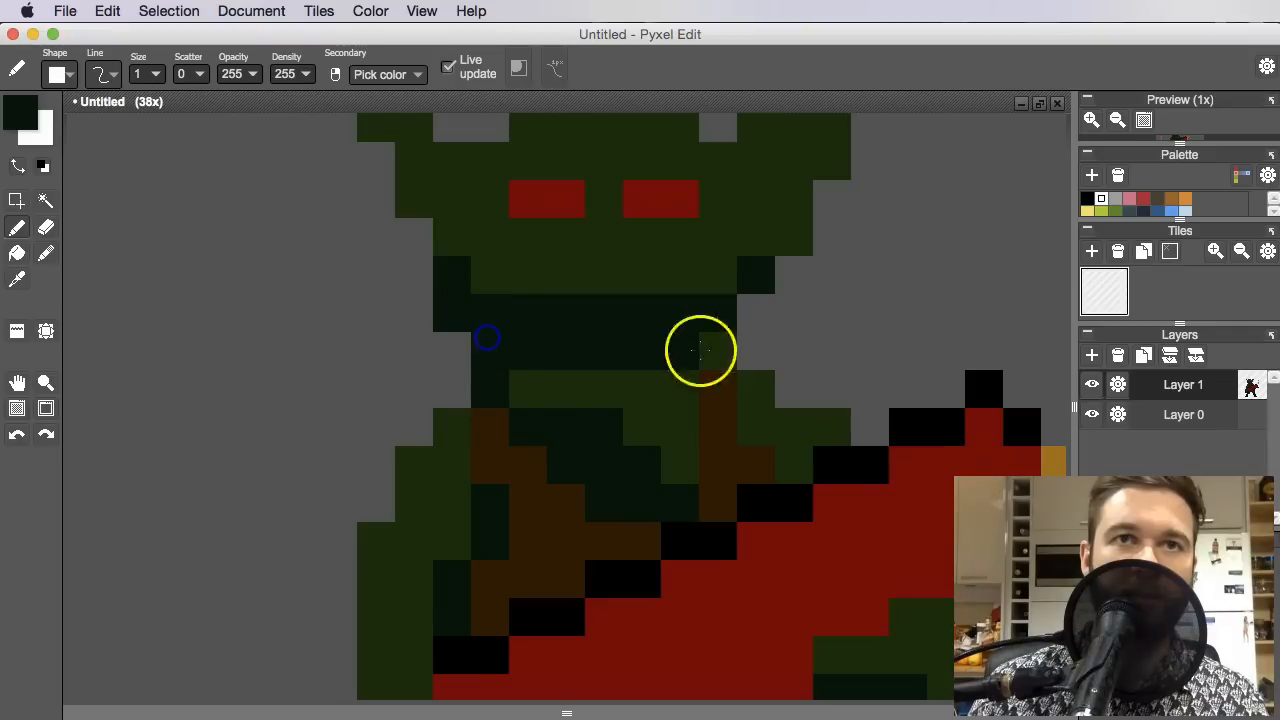
key("super+z")
Sample the skin green and paint lower-jaw pixels outside the dark shadow on both sides of the face
left_click(503, 251, "alt")
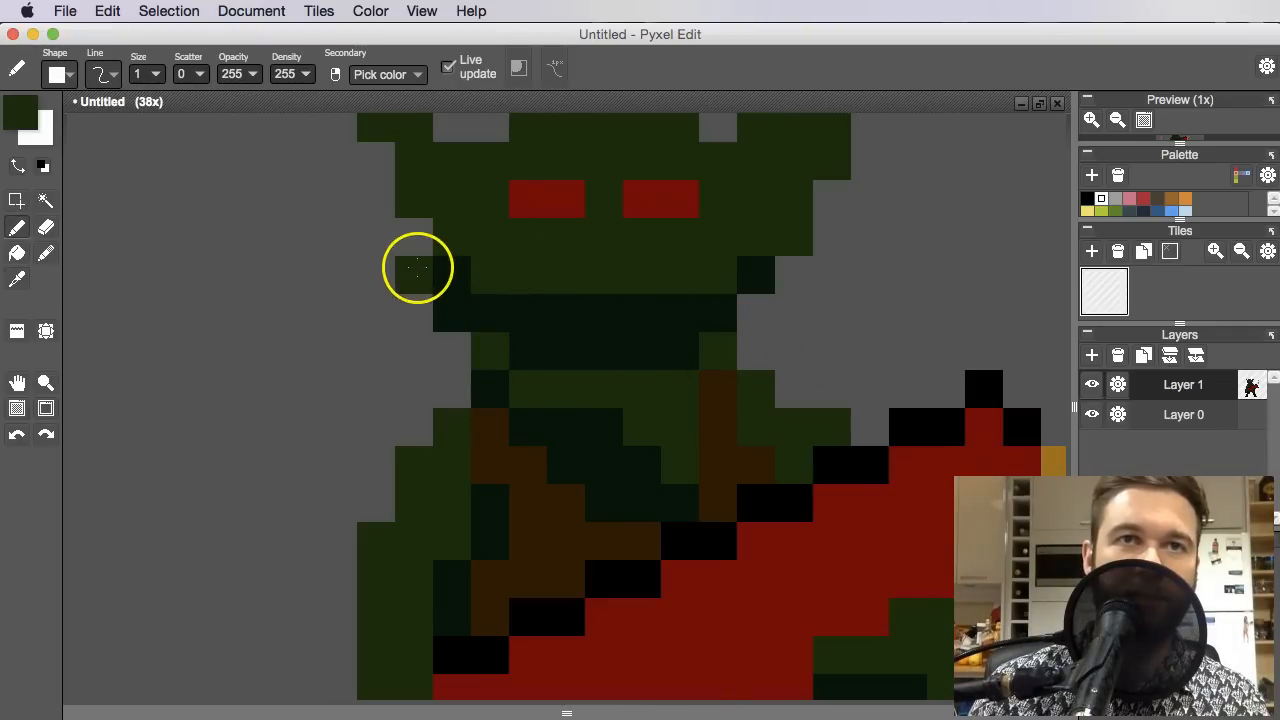
left_click(451, 343)
scroll(588, 335, "down", 5)
right_click(757, 407)
scroll(612, 346, "up", 3)
scroll(601, 317, "up", 2)
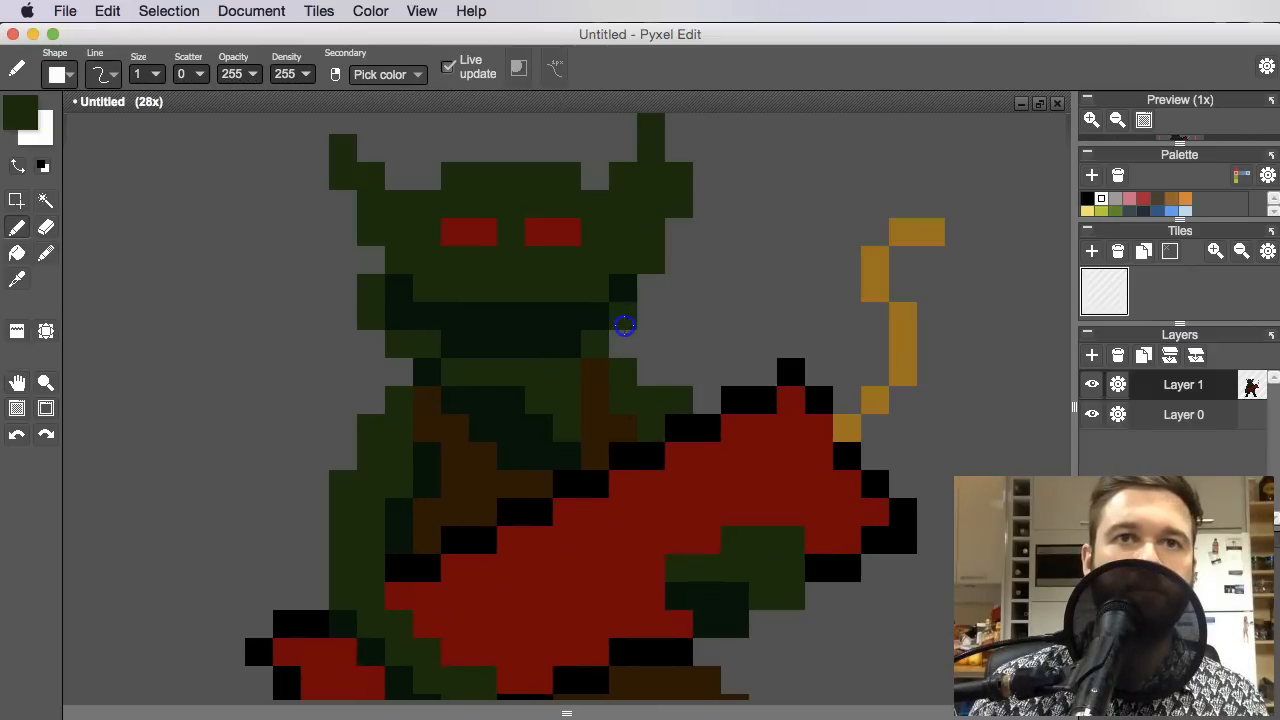
scroll(650, 296, "down", 5)
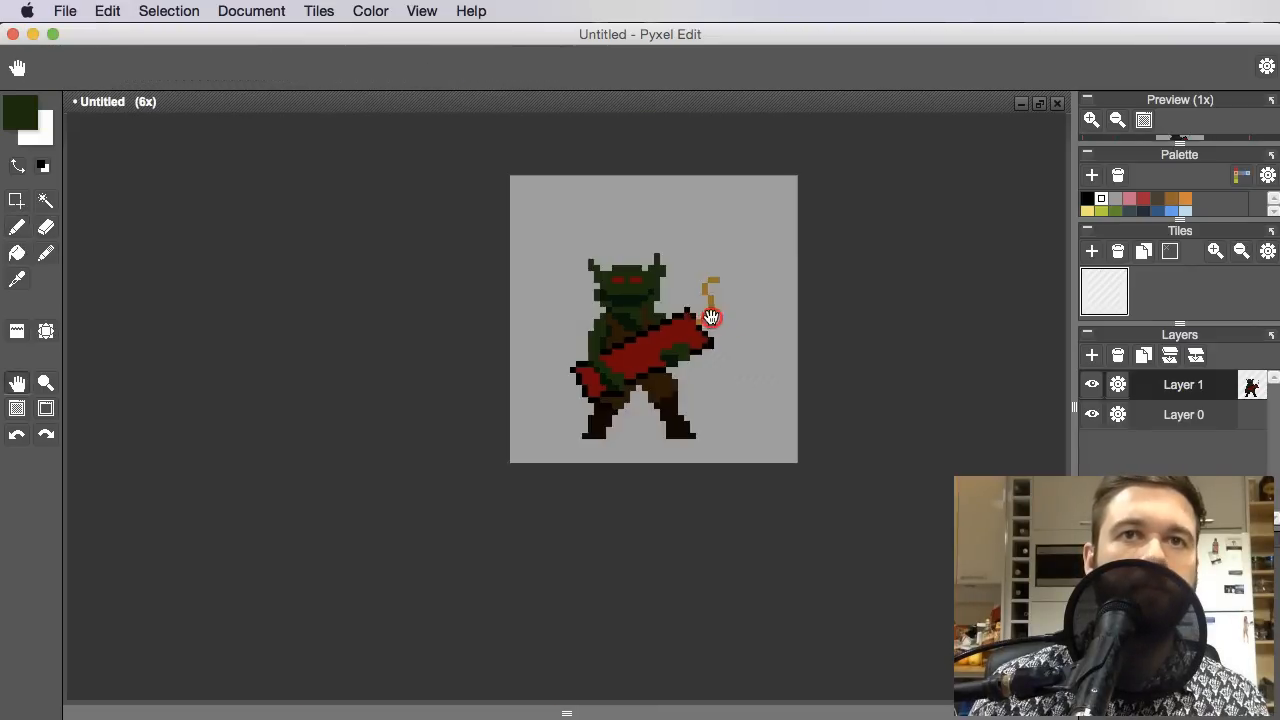
scroll(654, 291, "up", 5)
Sample the eye red and enlarge both eyes to three pixels wide, with a two-pixel row above on the outer sides
key("alt")
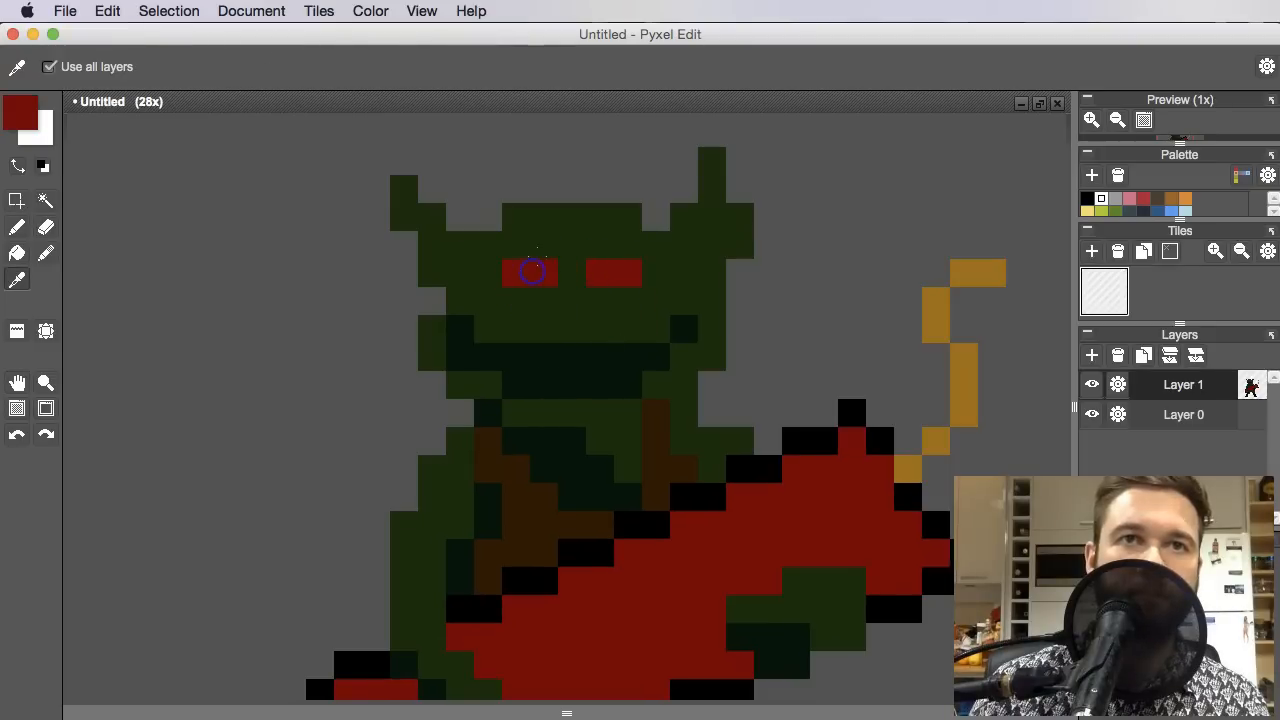
left_click(516, 250)
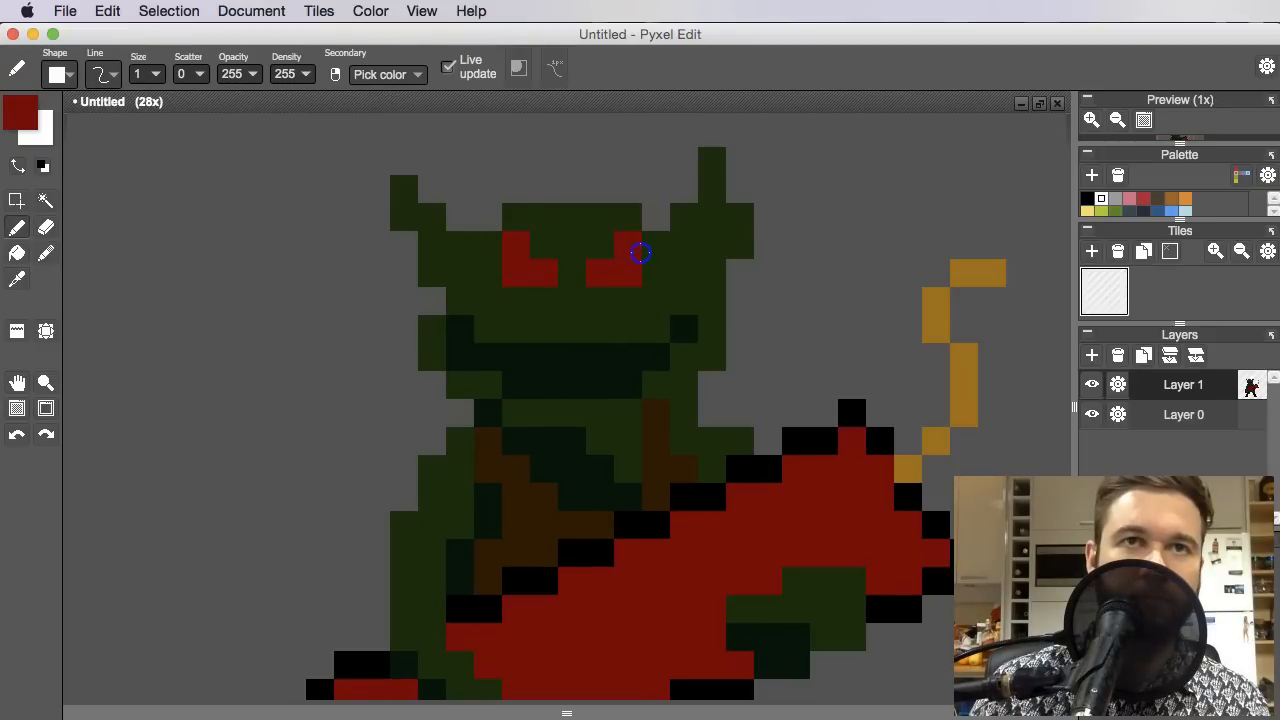
scroll(640, 252, "down", 5)
scroll(731, 320, "up", 5)
key("alt")
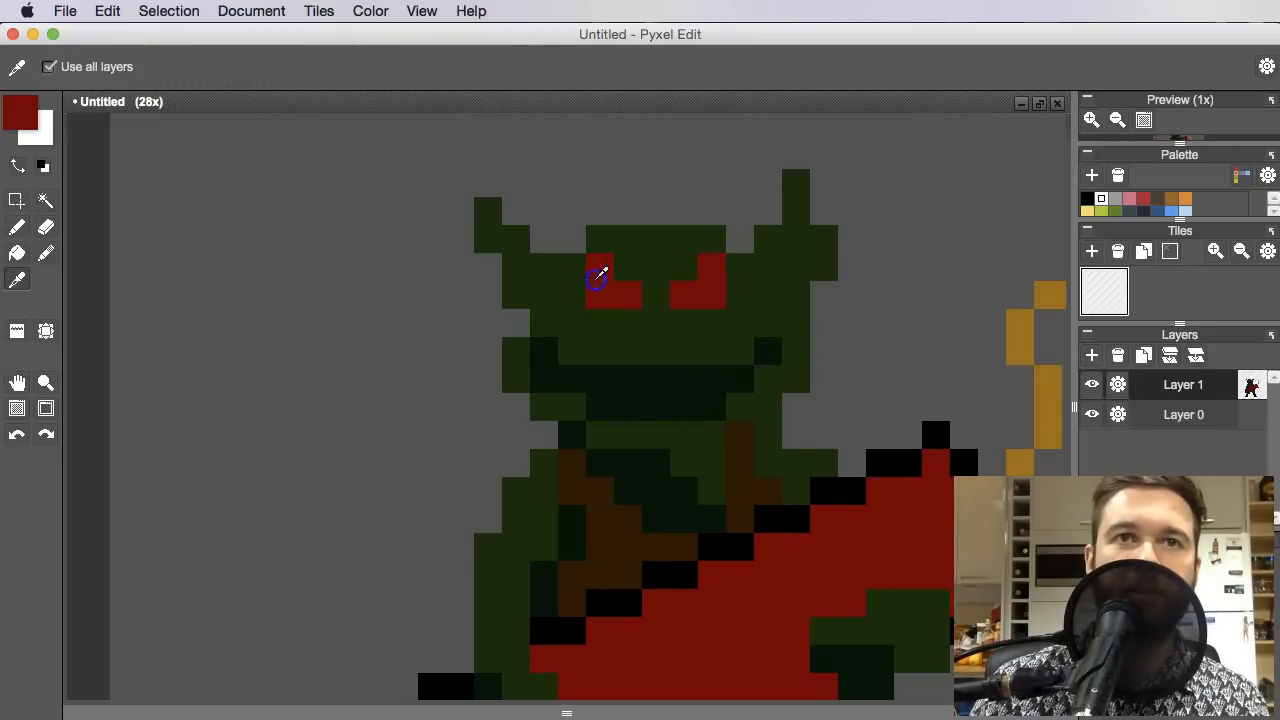
left_click_drag(598, 276, 574, 288)
scroll(738, 289, "down", 5)
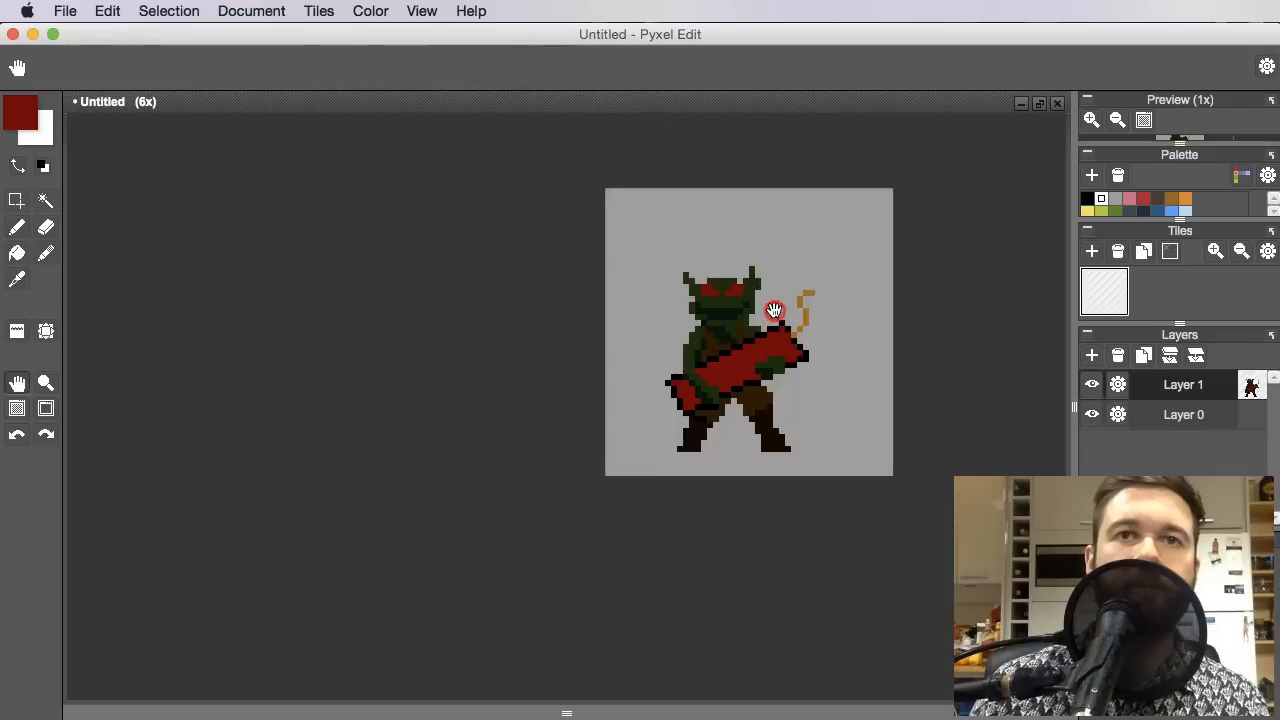
scroll(720, 275, "up", 5)
Sample the skin green, widen the forehead row to seven pixels and add a four-pixel crown row above it
left_click(640, 251, "alt")
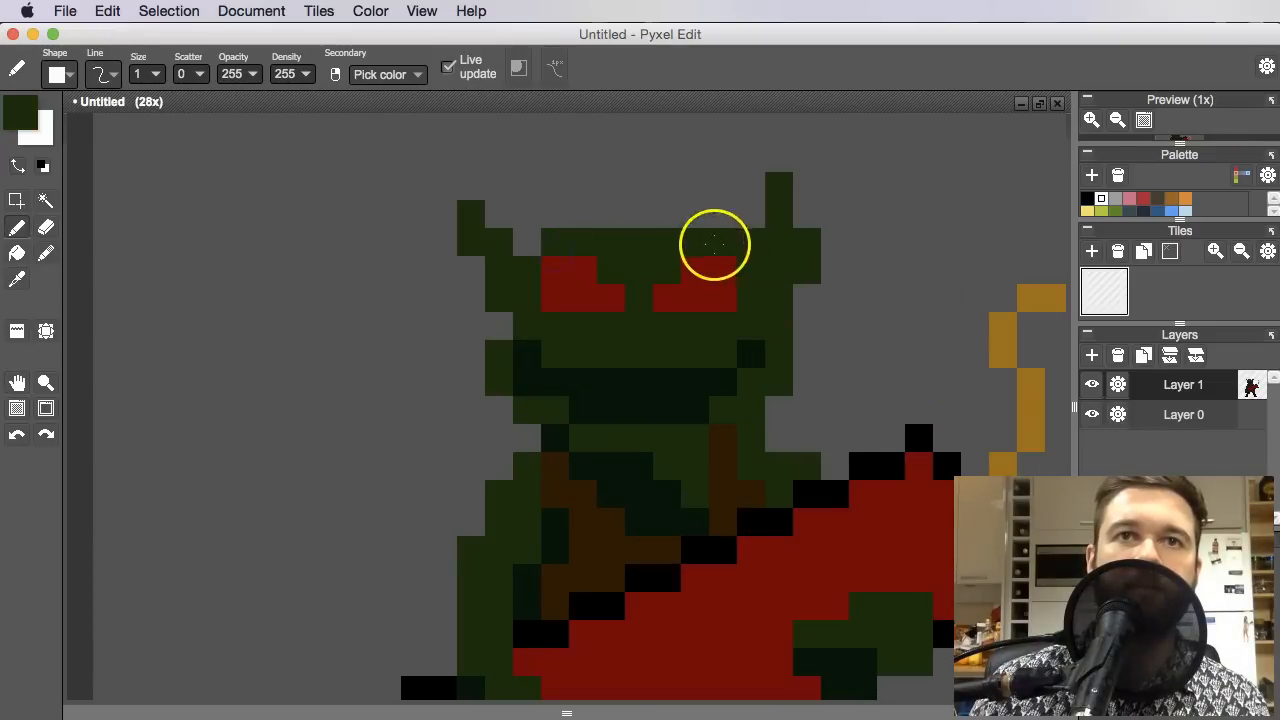
scroll(734, 248, "down", 5)
key("space")
left_click_drag(857, 337, 795, 362)
scroll(800, 356, "down", 1)
scroll(726, 314, "up", 6)
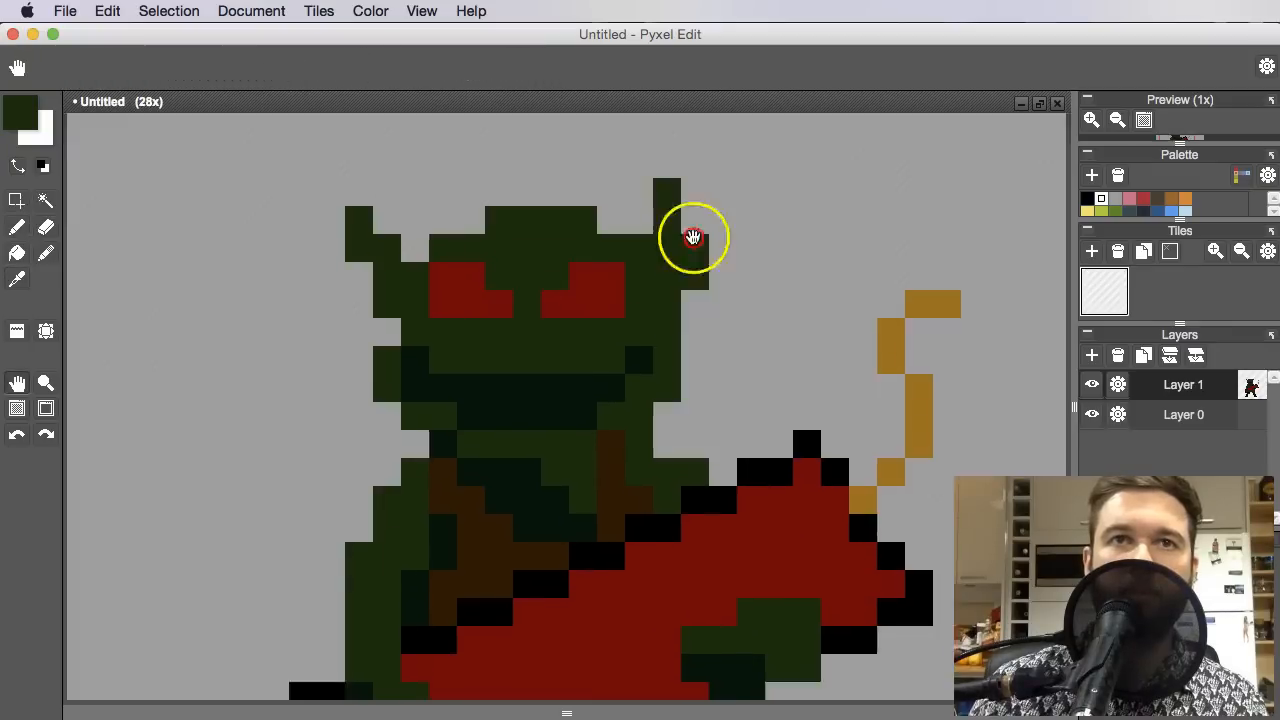
Widen the horn on the fuse side with skin green and add an outer prong, undoing the stroke for a taller tip
left_click_drag(693, 237, 693, 294)
left_click(694, 221)
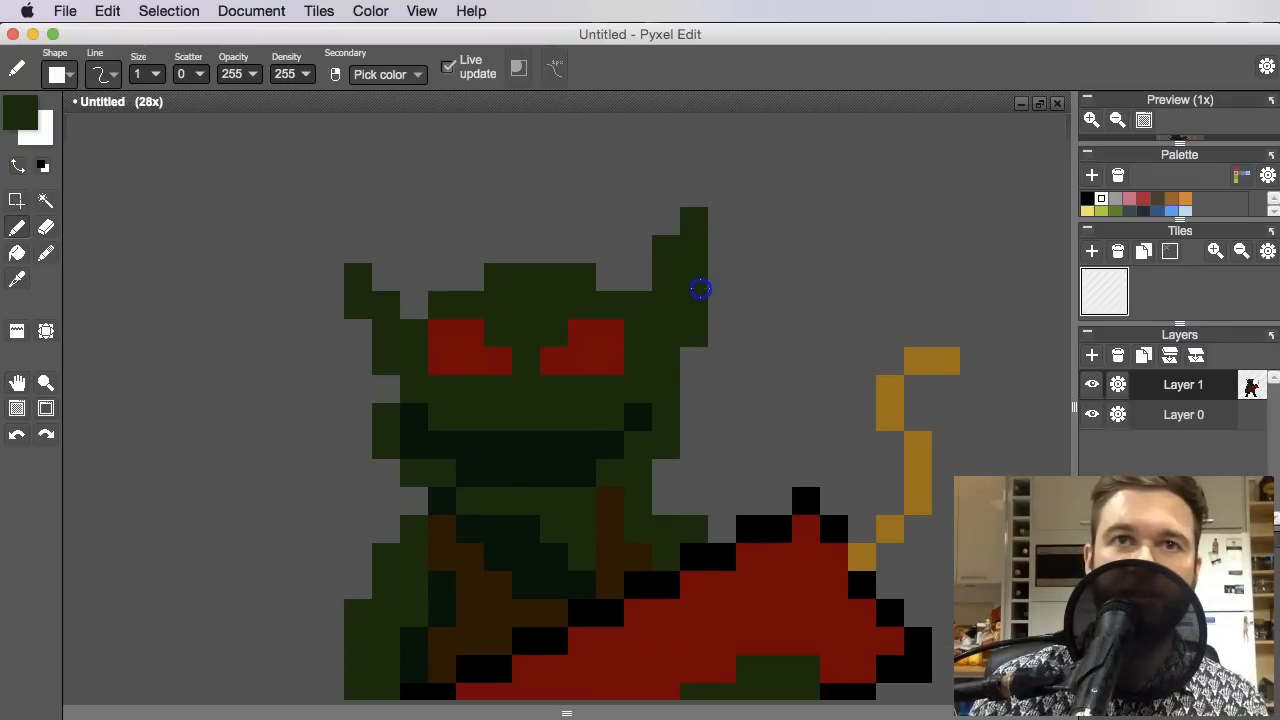
key("super+z")
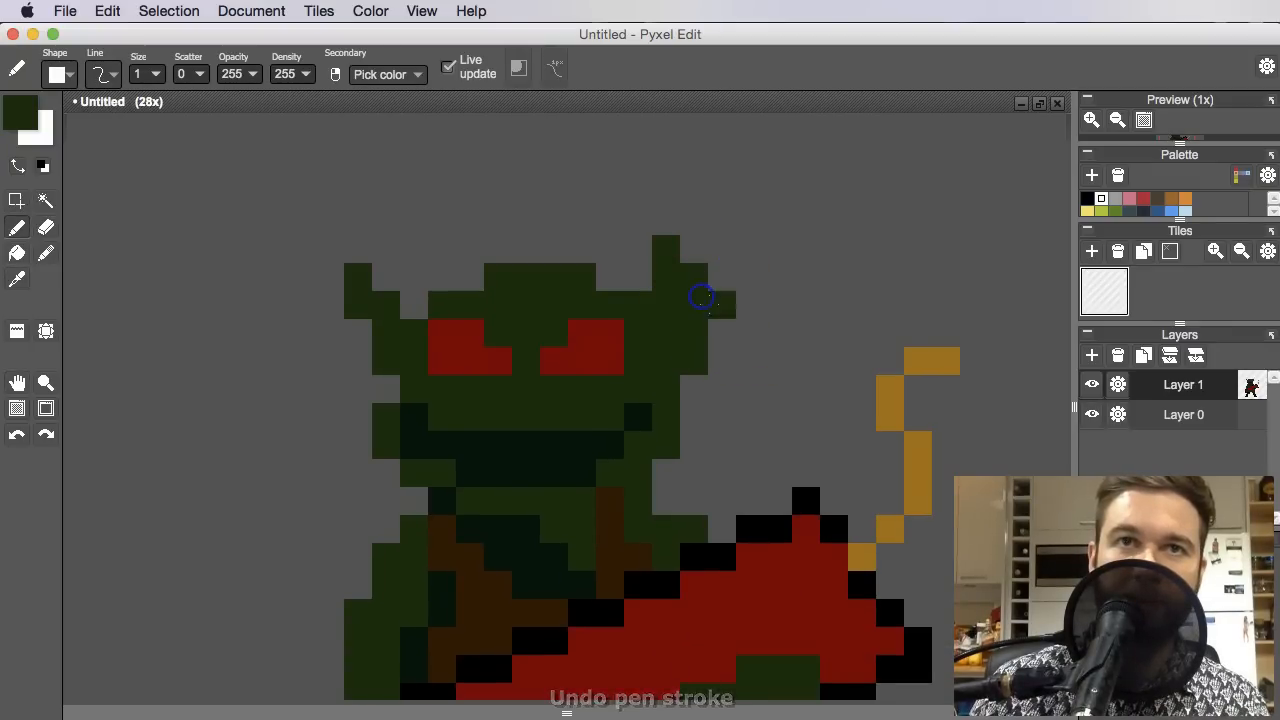
scroll(780, 323, "down", 3)
scroll(634, 314, "up", 3)
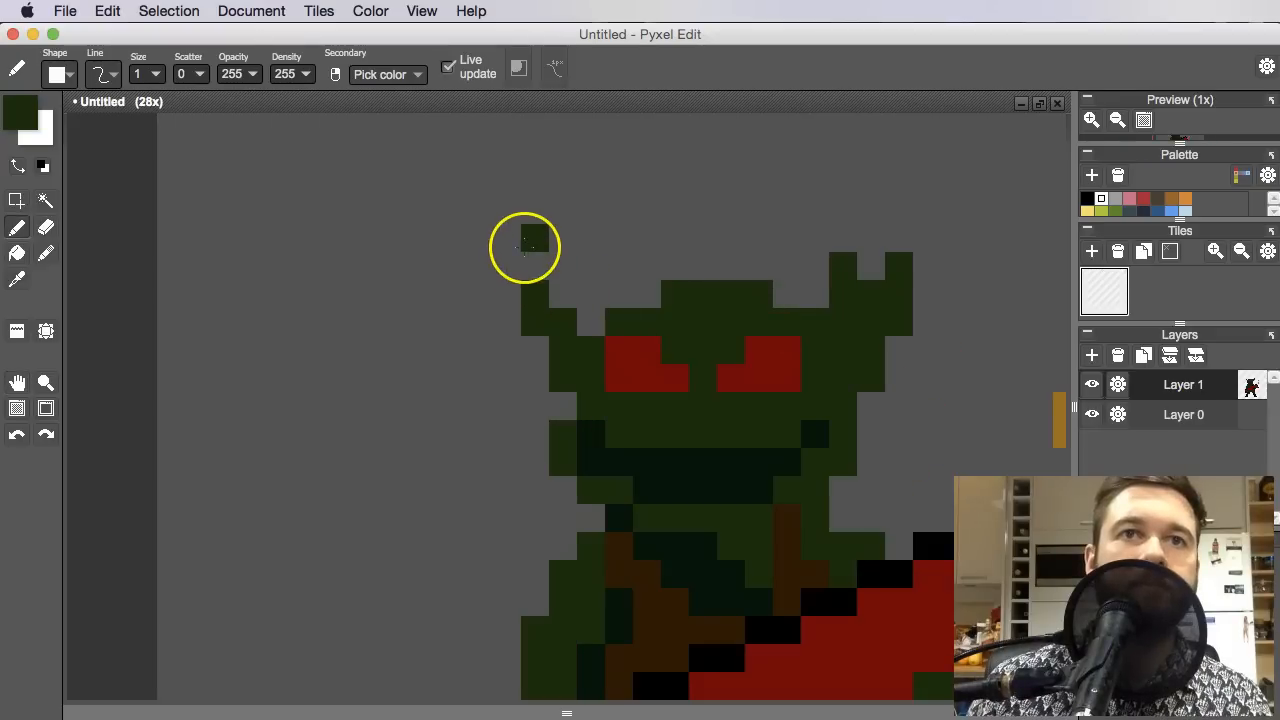
Try a taller tip on the horn farther from the fuse
mouse_move(510, 243)
left_mouse_down()
mouse_move(507, 284)
mouse_move(606, 317)
left_mouse_up()
scroll(629, 300, "down", 5)
middle_click(770, 360)
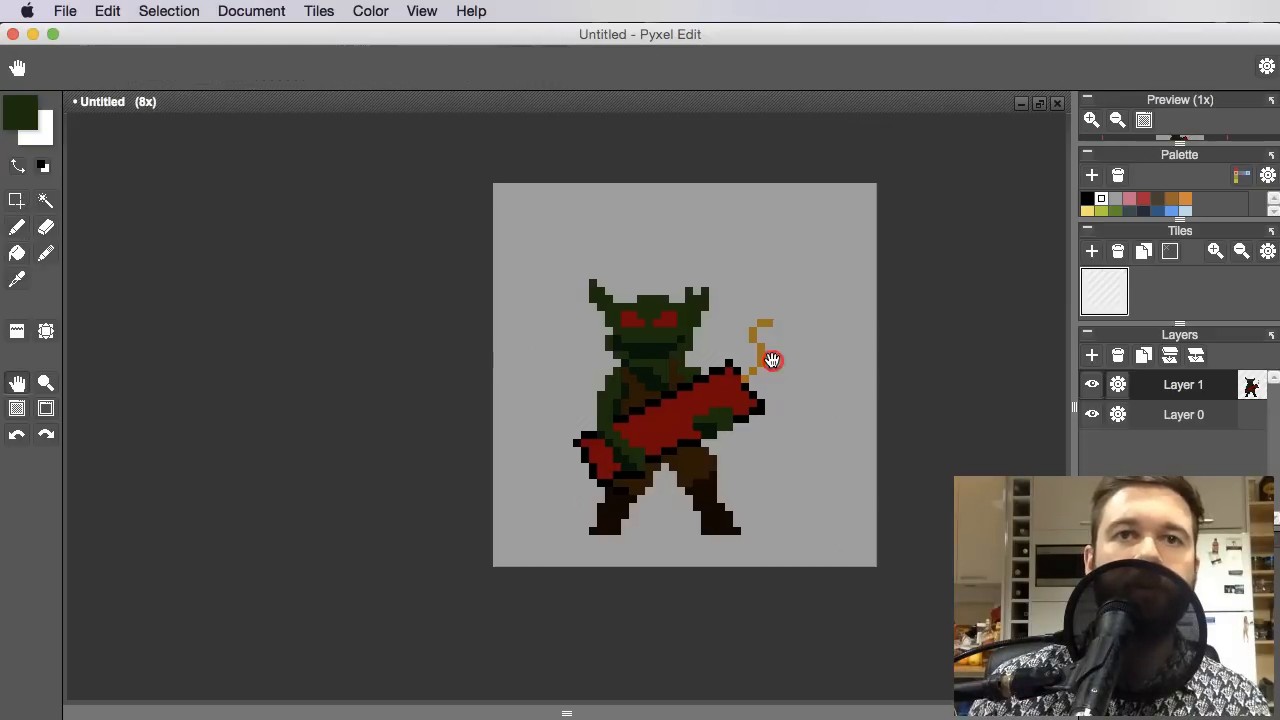
scroll(682, 321, "up", 5)
key("super+z")
Raise the horn farther from the fuse to three pixel rows in skin green, two pixels wide at its base
scroll(583, 334, "down", 3)
scroll(458, 250, "up", 3)
left_click(509, 300)
scroll(583, 304, "down", 3)
middle_click(637, 335)
scroll(588, 325, "up", 2)
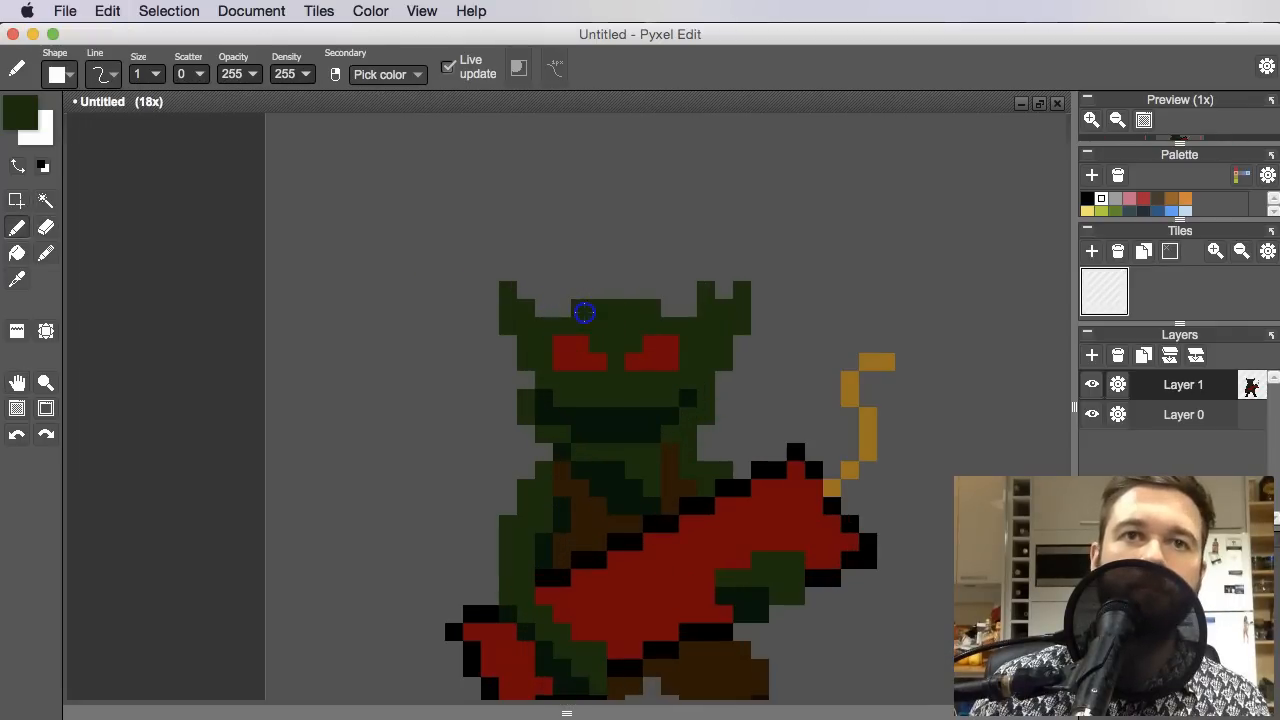
Sample the strap brown and paint it across the crown's top row, undoing the stroke placed above it
scroll(625, 322, "down", 3)
middle_click(657, 357)
scroll(645, 366, "up", 4)
key("i")
left_click(657, 374)
left_click_drag(652, 304, 717, 495)
left_click_drag(655, 380, 637, 350)
key("b")
right_click(718, 546)
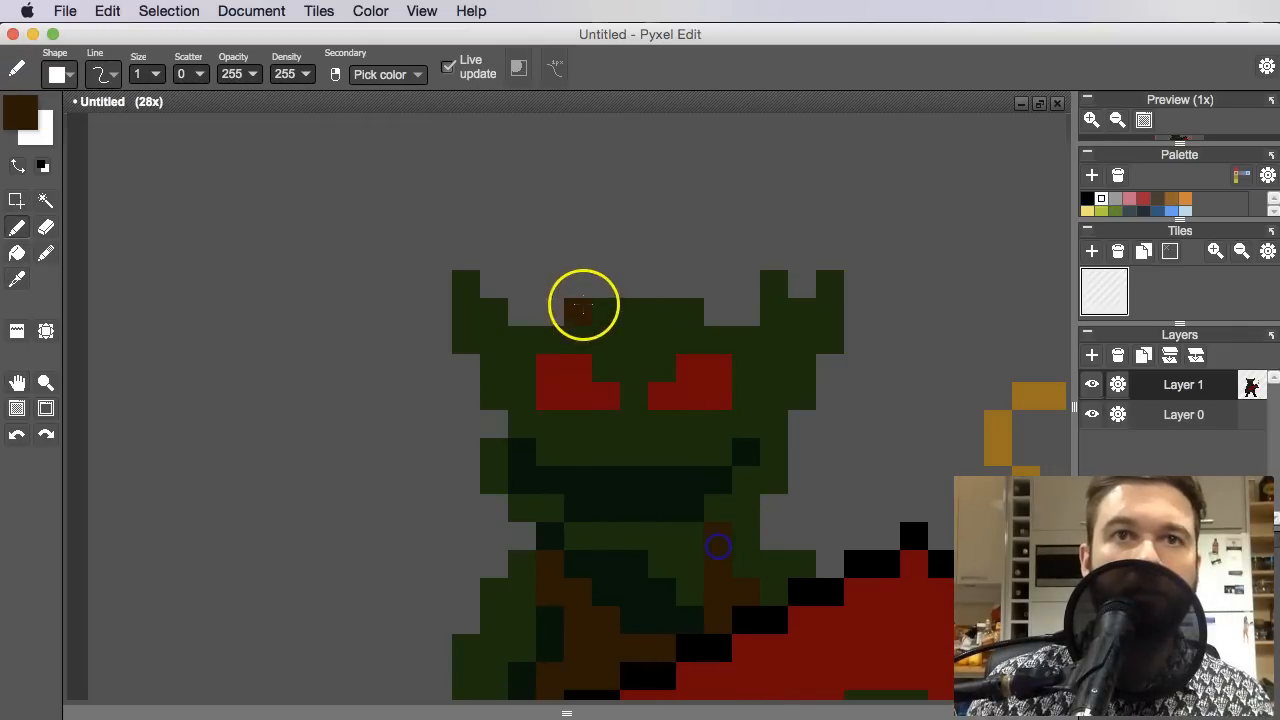
left_click_drag(594, 281, 691, 286)
key("super+z")
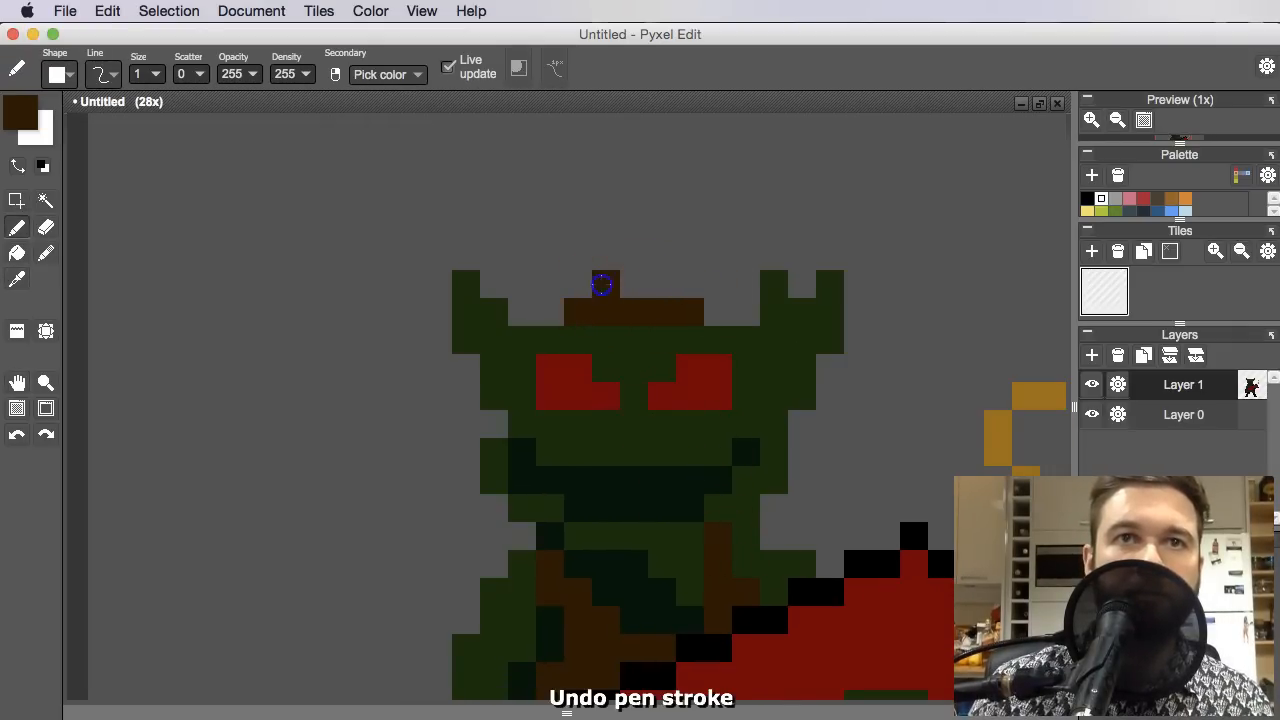
Build the brown crown into a stepped cap with a narrower row above and a single peak pixel
left_click_drag(548, 319, 617, 231)
left_click(612, 230)
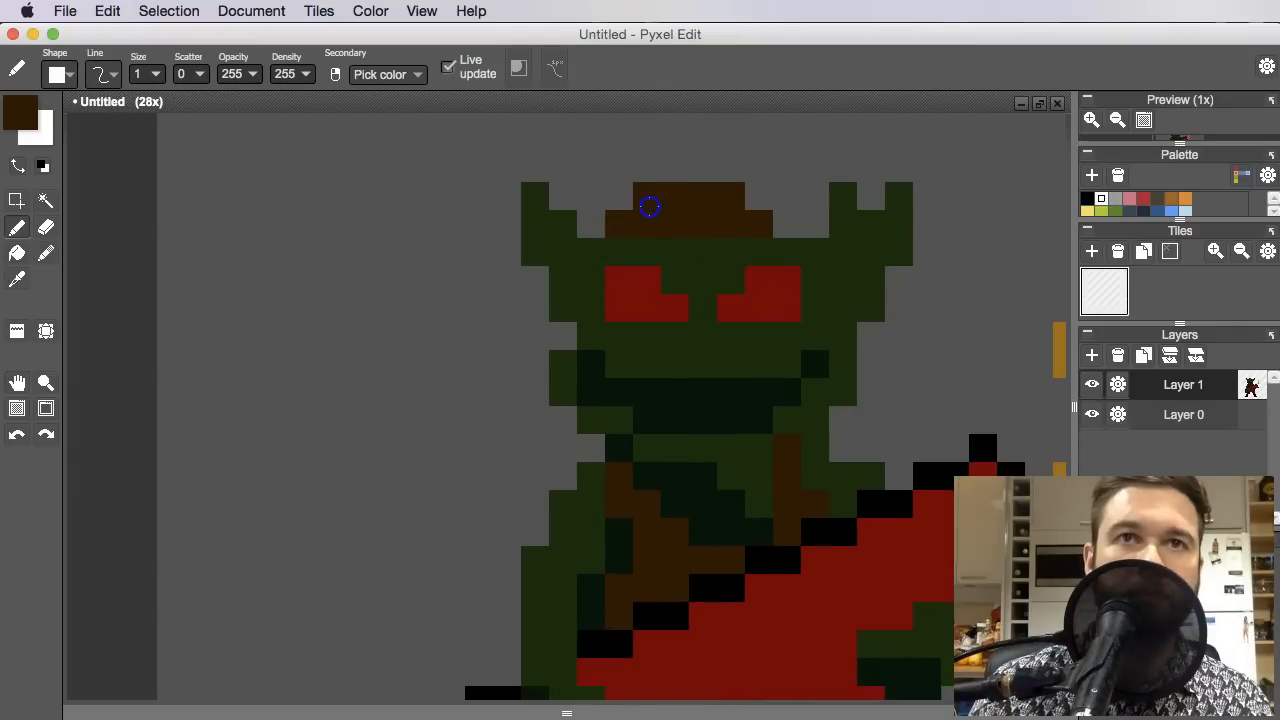
left_click_drag(726, 224, 694, 260)
left_click(718, 236)
left_click(749, 260)
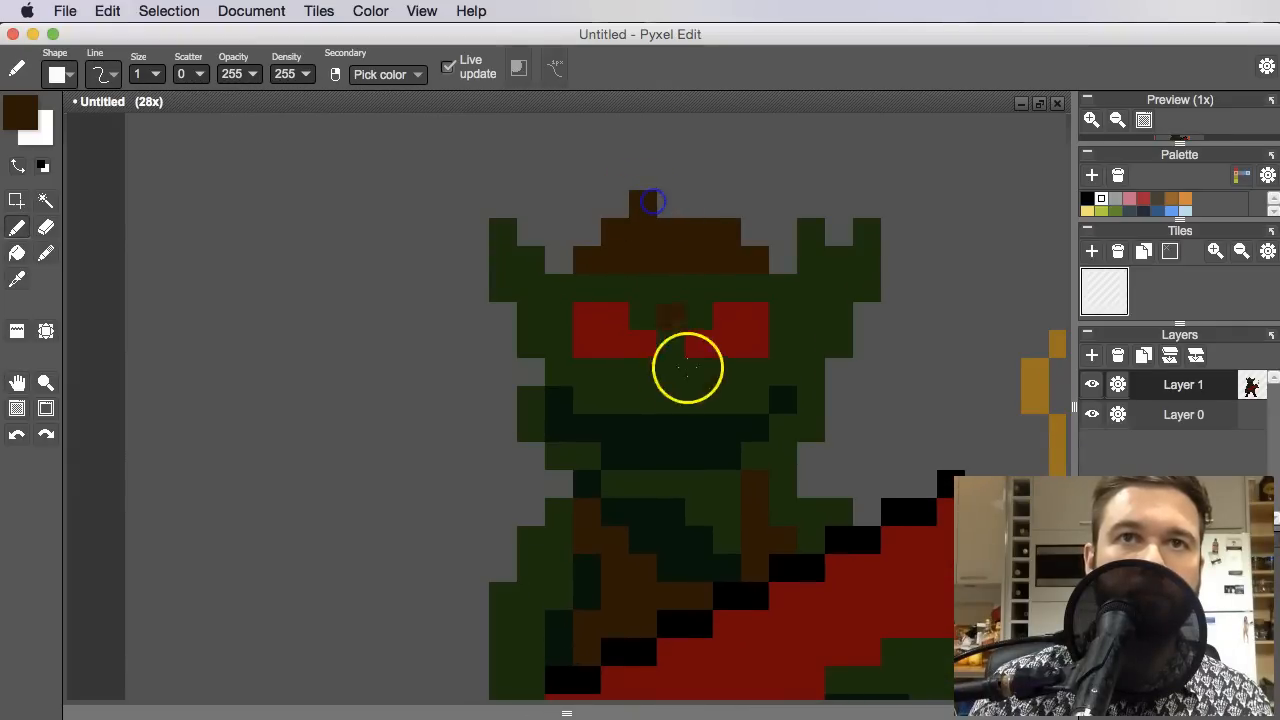
Frame the eyes with a brown band and join them in red into one visor seven pixels wide and two tall
left_click(633, 315, "alt")
left_click(634, 171, "alt")
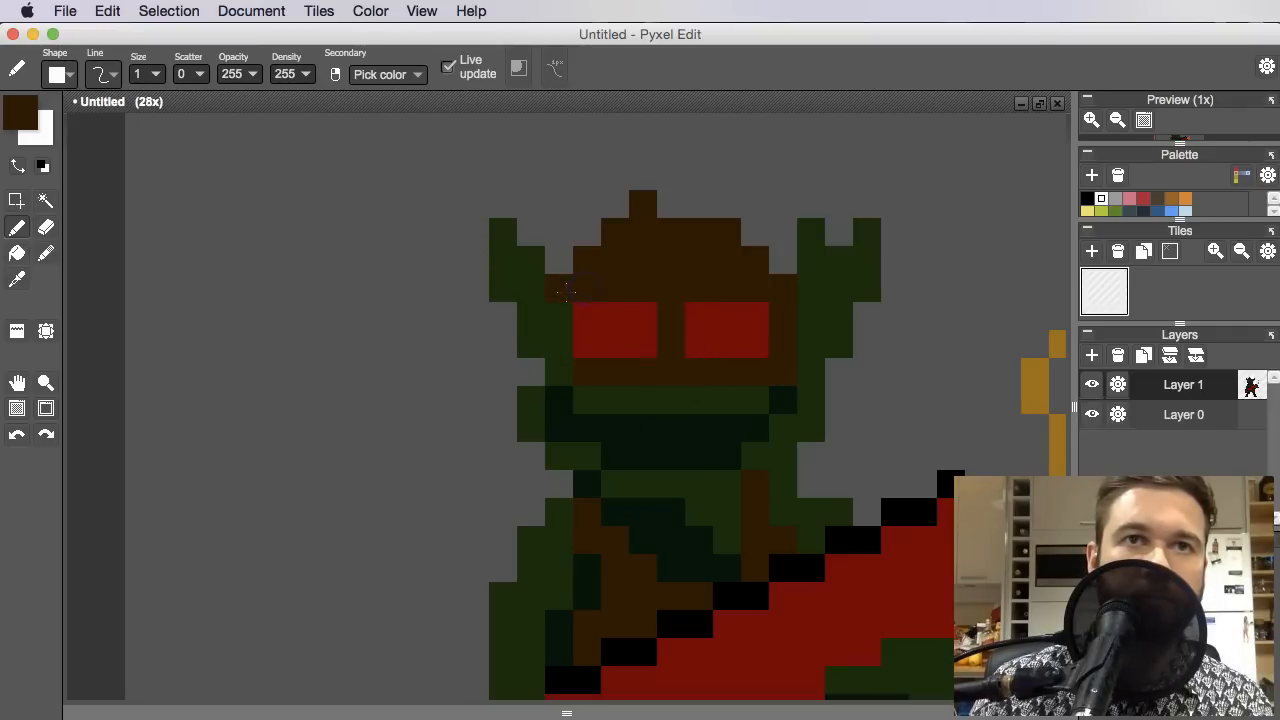
left_click(603, 338, "alt")
left_click(674, 320)
left_click(674, 348)
left_click(601, 332, "alt")
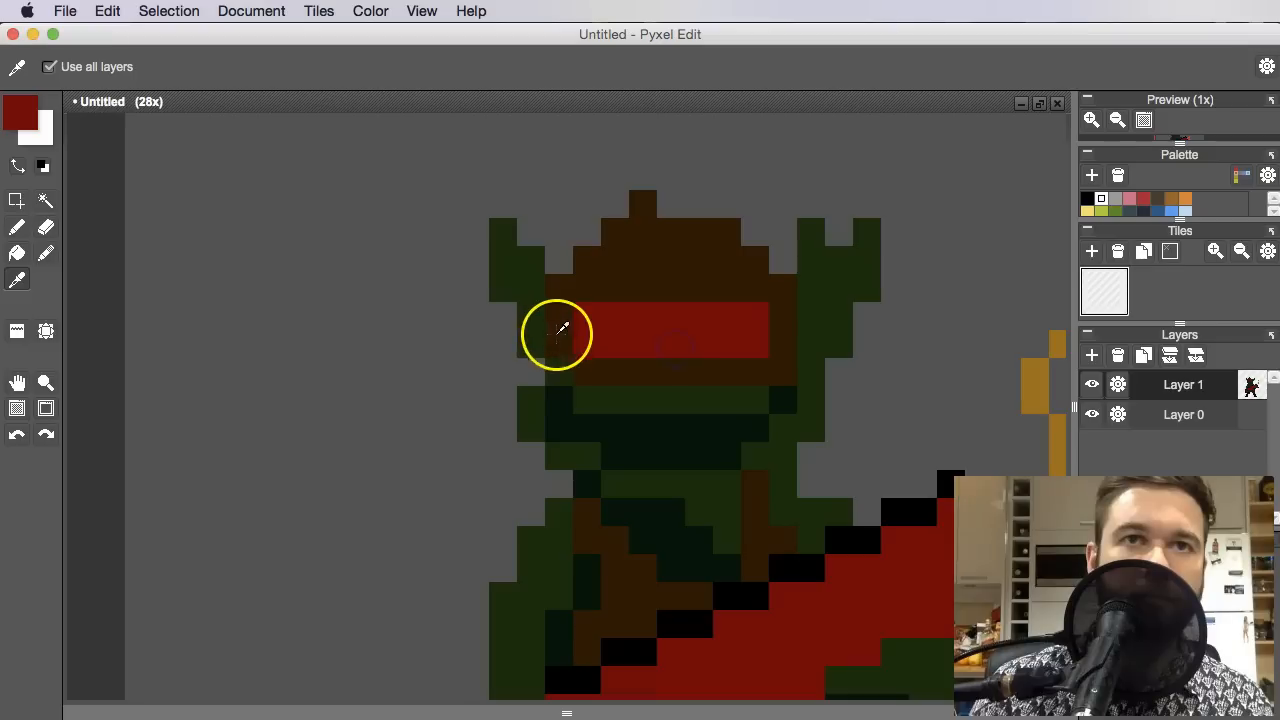
Sample the band's brown and extend it past both ends of the red visor to the outer edges of the head
left_click(562, 328, "alt")
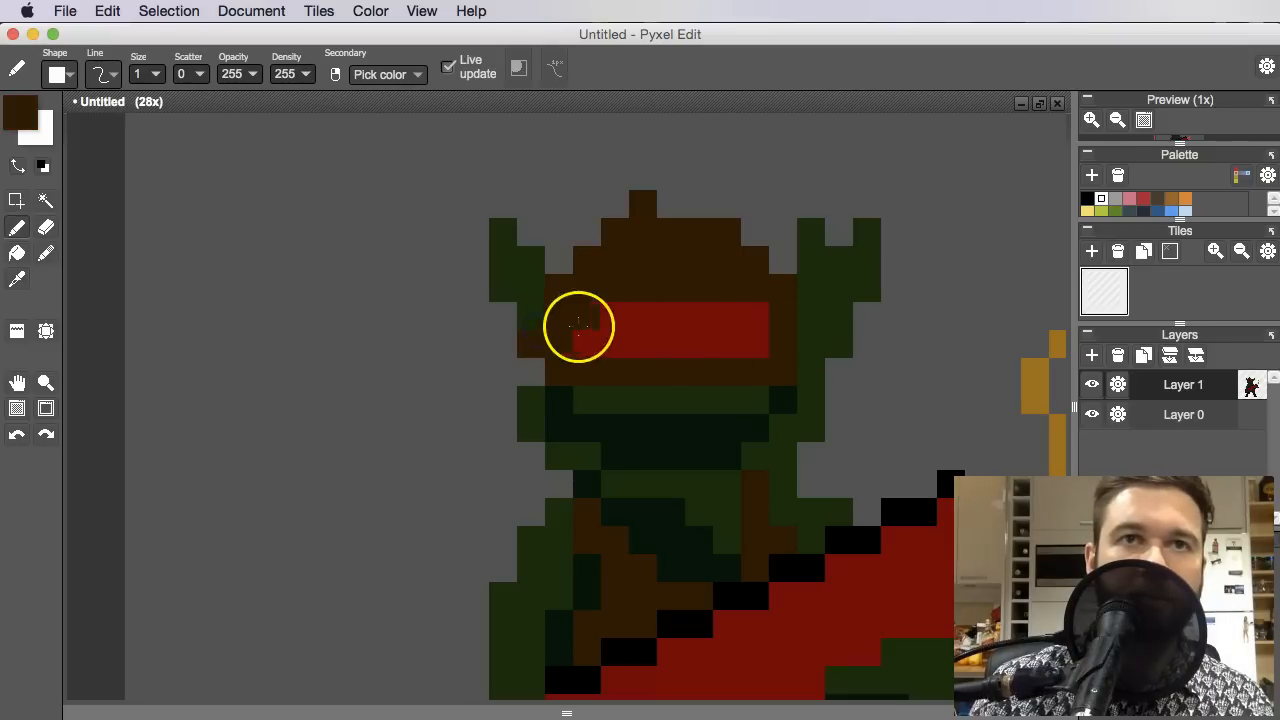
left_click(783, 331)
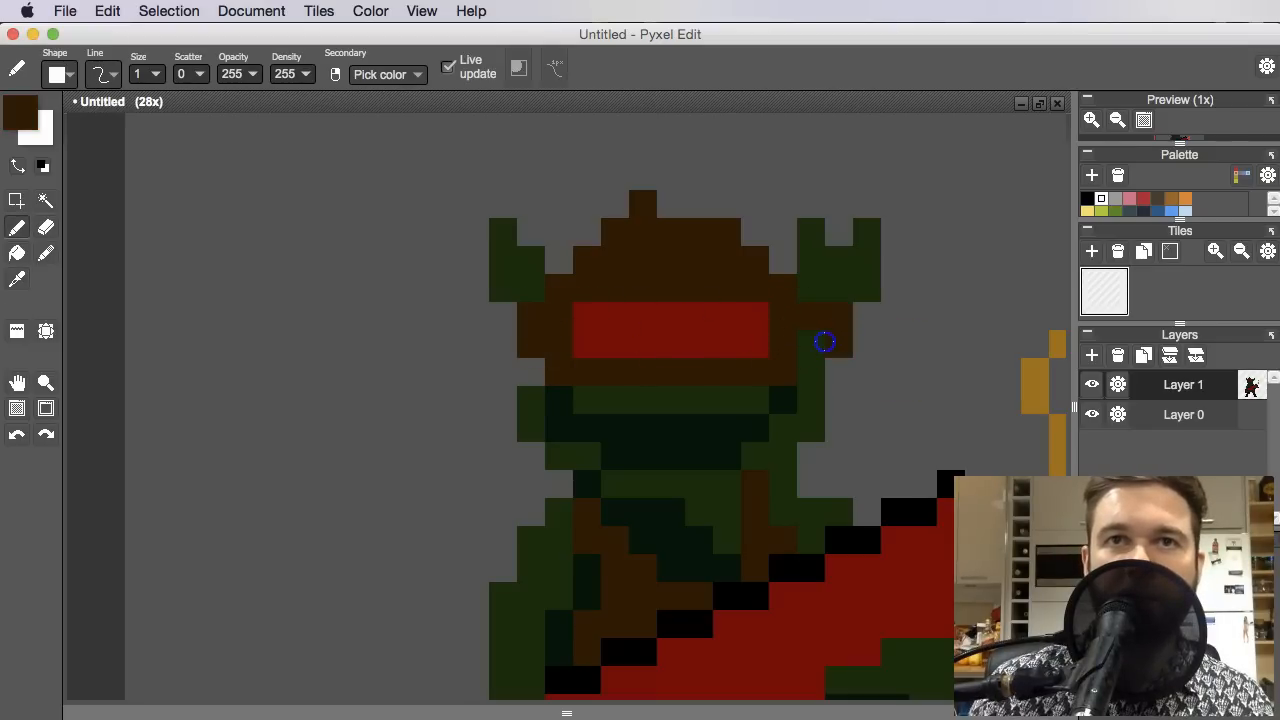
left_click(822, 342)
scroll(830, 338, "down", 5)
mouse_move(927, 358)
left_mouse_down()
mouse_move(863, 337)
mouse_move(841, 368)
left_mouse_up()
scroll(724, 303, "up", 5)
Repaint the brown cap above the visor band in skin green and erase the single peak pixel
left_click(797, 373, "alt")
left_click(609, 389)
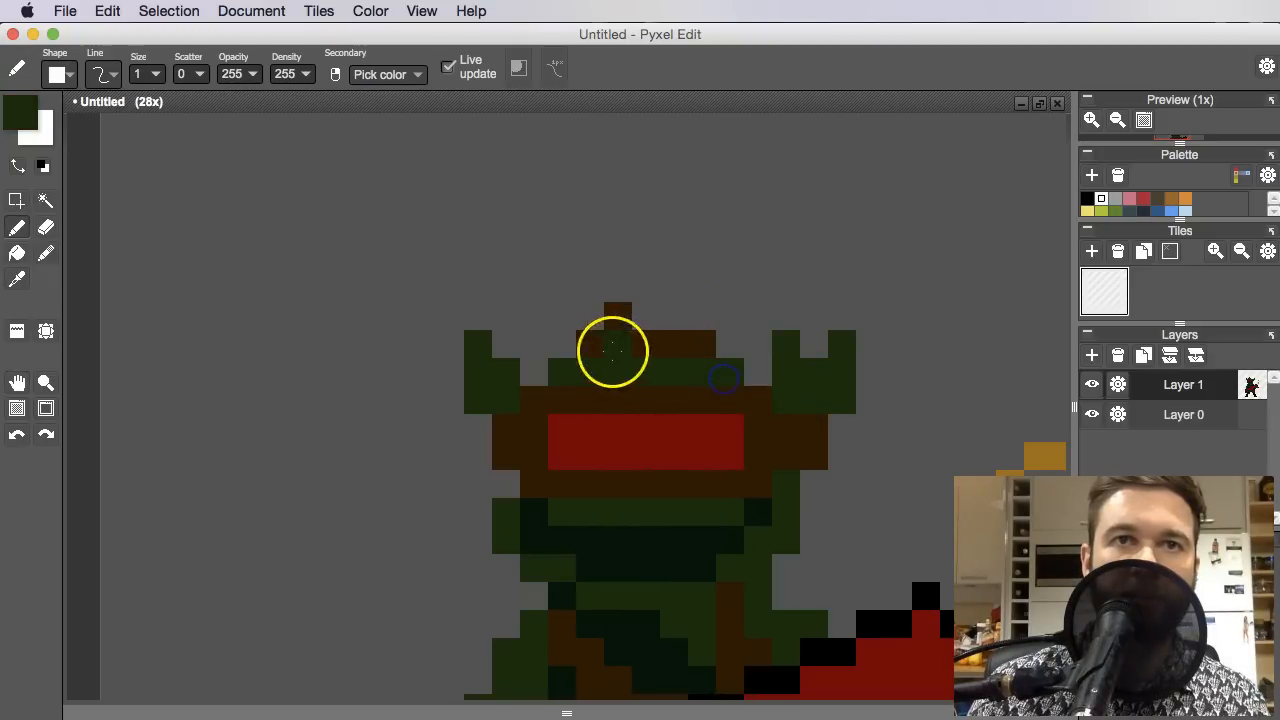
scroll(689, 355, "up", 1)
key("e")
left_click(618, 320)
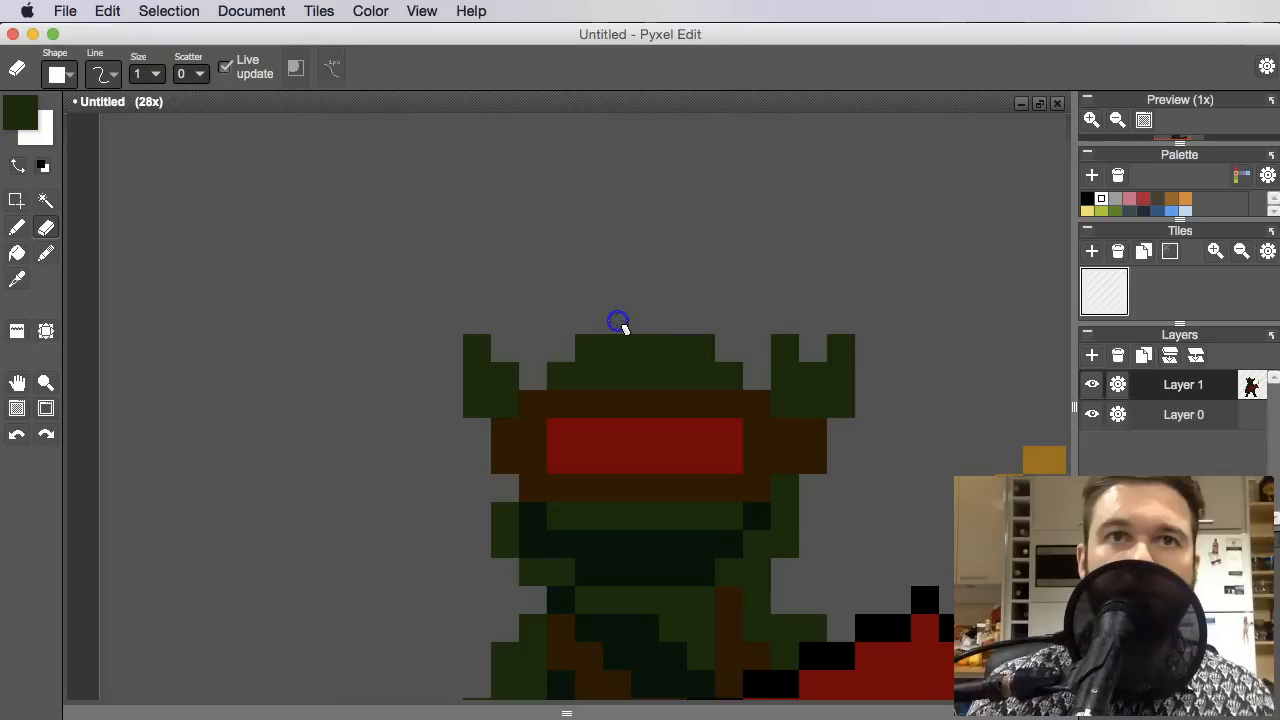
Erase the end pixels of the crown's top row and the inner prong of the horn on the fuse side
scroll(698, 340, "down", 5)
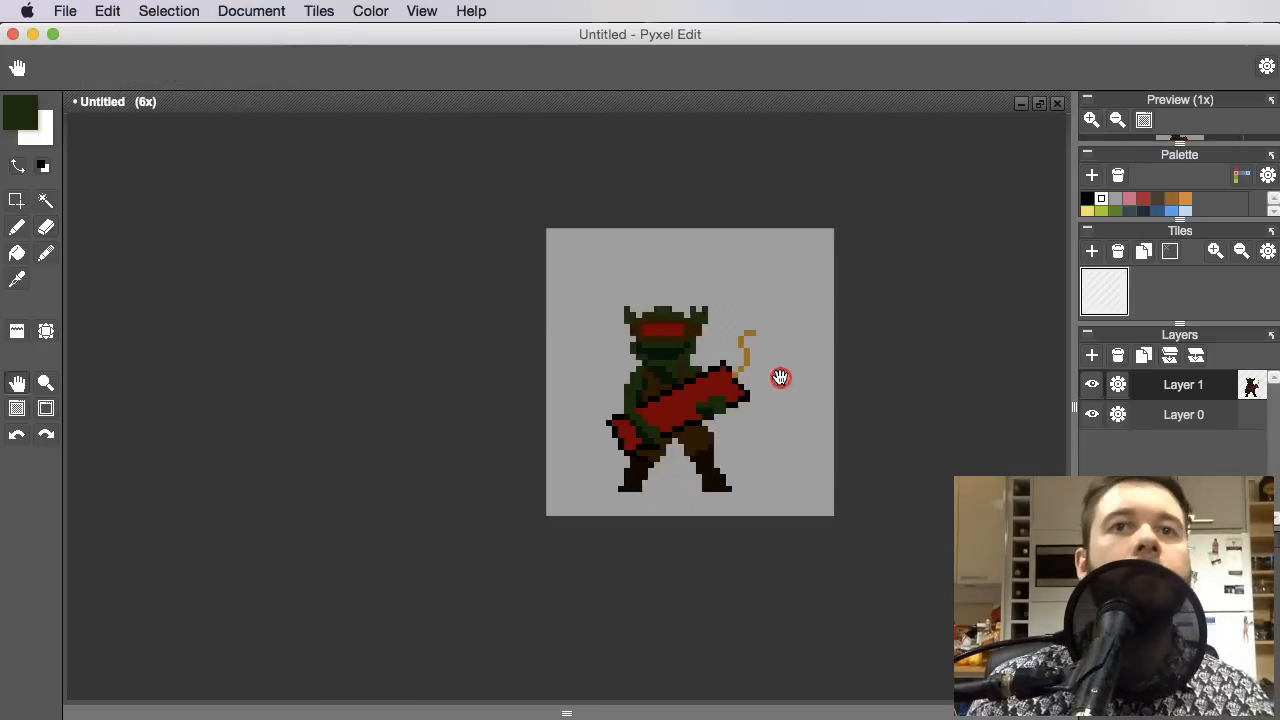
scroll(694, 306, "up", 3)
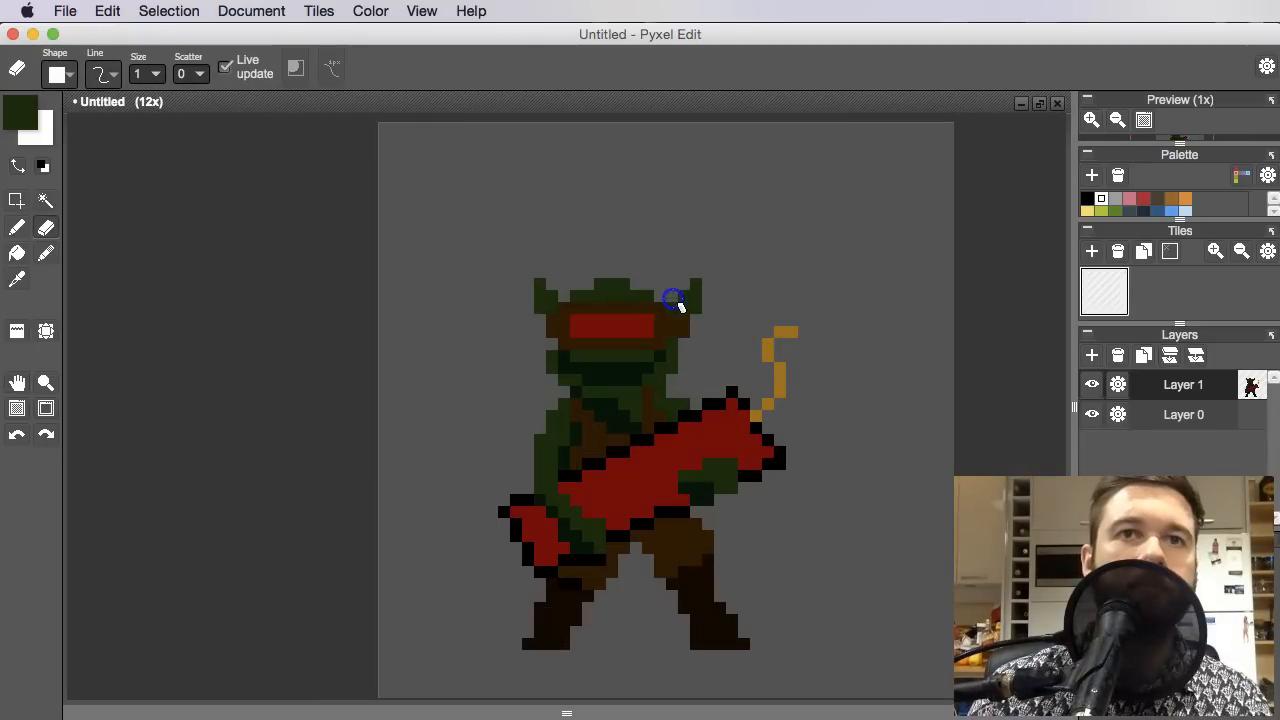
scroll(771, 331, "down", 3)
scroll(697, 360, "up", 4)
key("space")
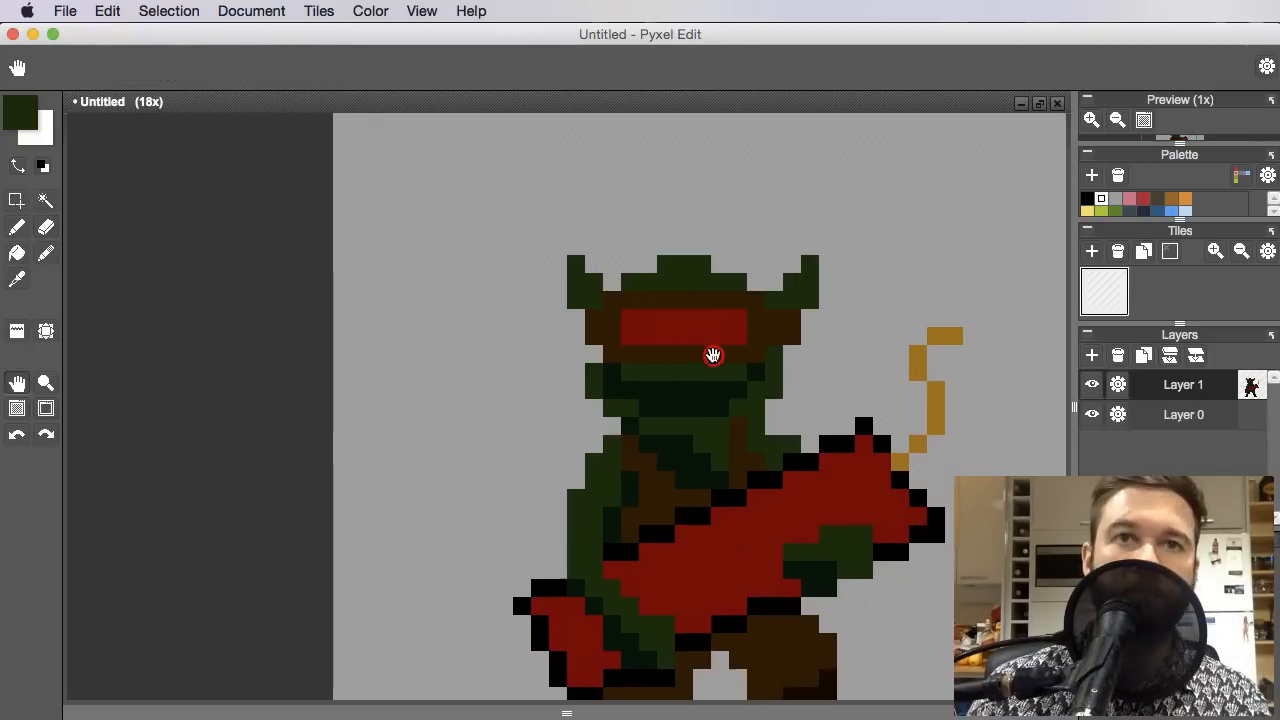
Sample the visor's red and change the foreground colour to bright green, hex ff30bb0b
left_click_drag(713, 355, 654, 341)
left_click(624, 262, "alt")
left_click(572, 315)
left_click(651, 306, "alt")
left_click(30, 120)
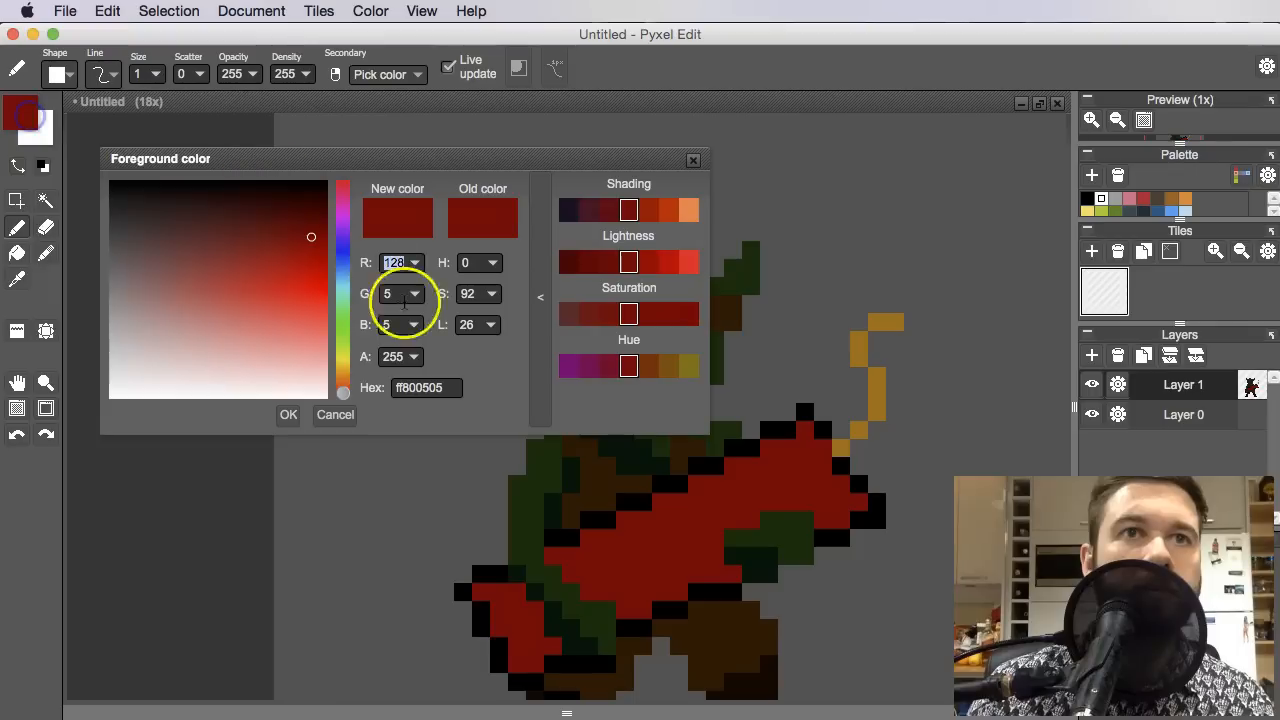
left_click(343, 329)
left_click(291, 277)
left_click(306, 272)
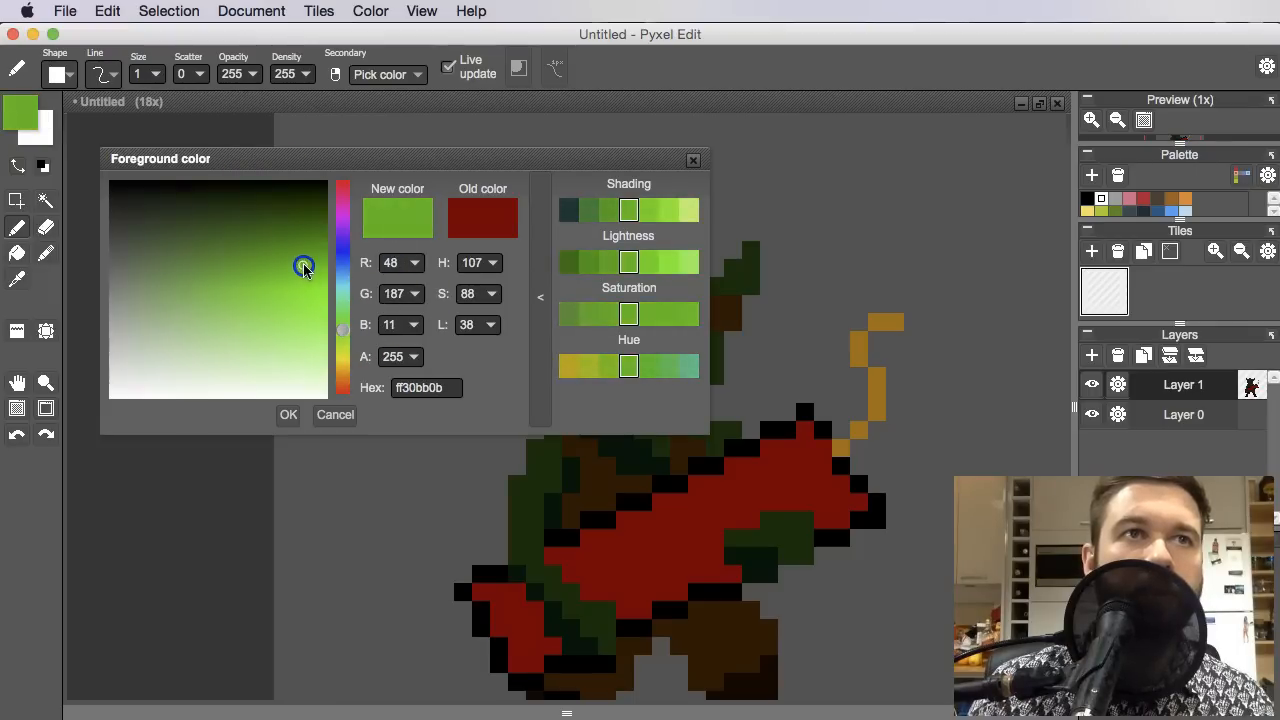
Fill the red visor with the bright green, undoing a pen stroke made before the fill
left_click_drag(671, 151, 516, 136)
mouse_move(556, 306)
left_mouse_down()
mouse_move(790, 303)
mouse_move(742, 307)
left_mouse_up()
left_click(791, 304)
key("super+z")
left_click(805, 302)
key("f")
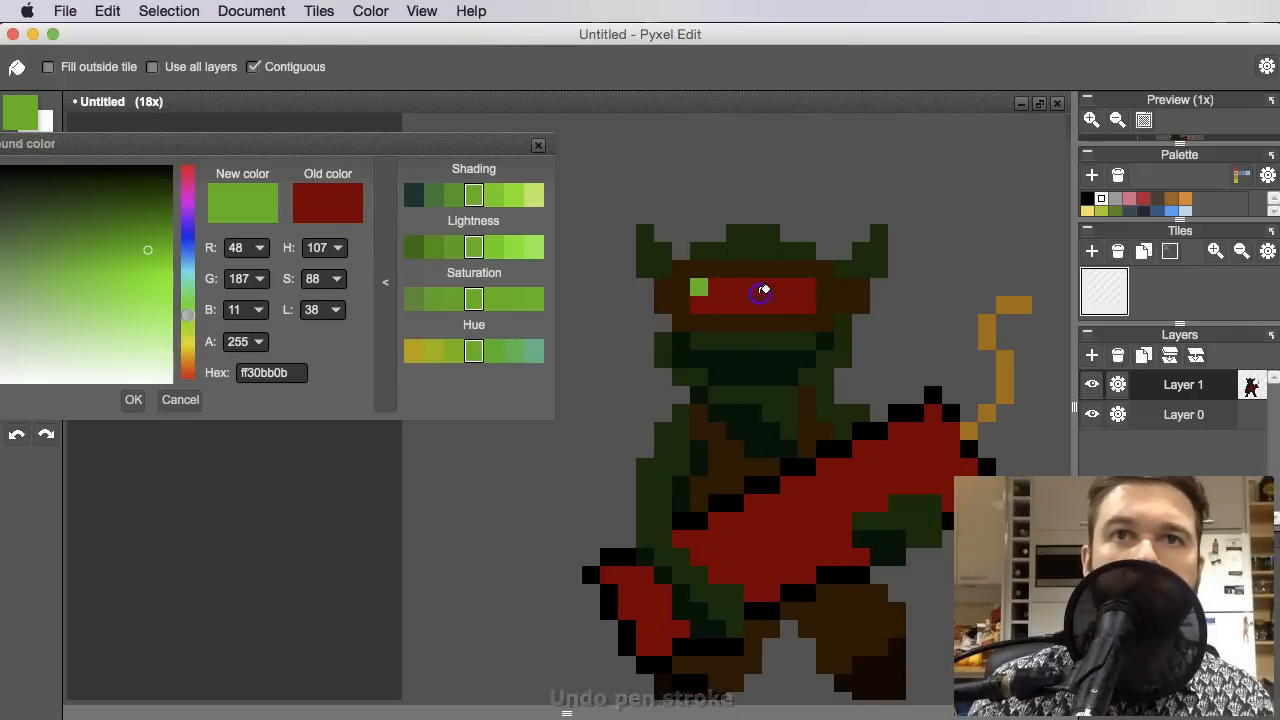
left_click(762, 291)
Sample the visor green and change the pen colour to its pale highlight shade, hex ffd0fb9a
scroll(820, 340, "down", 5)
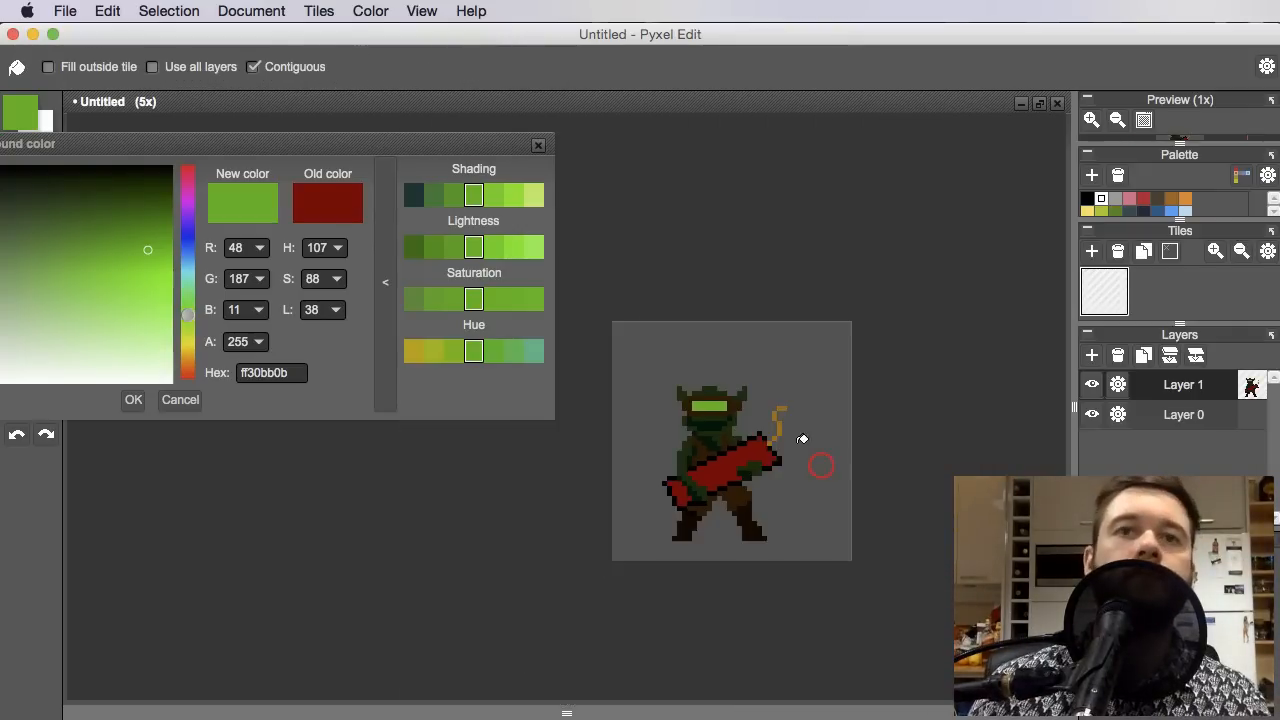
scroll(802, 439, "up", 4)
key("b")
scroll(752, 380, "up", 1)
left_click_drag(739, 364, 779, 362)
left_click(706, 361, "alt")
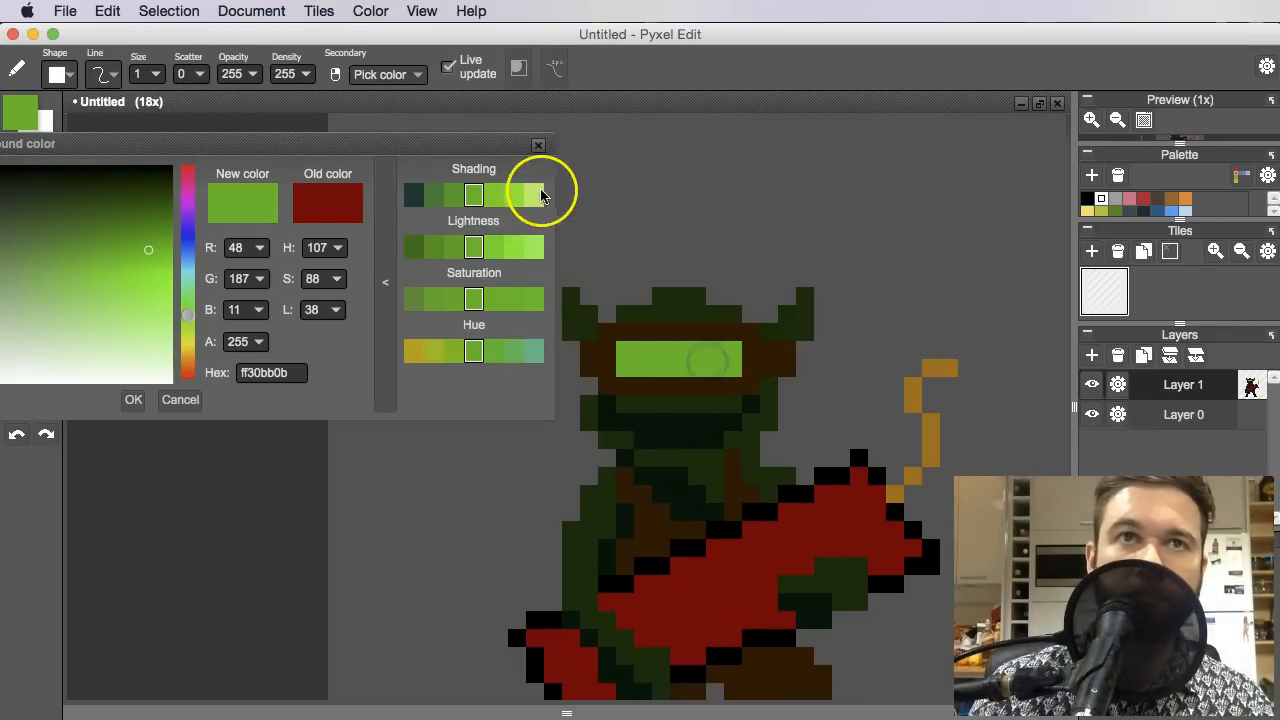
left_click(538, 195)
left_click(155, 340)
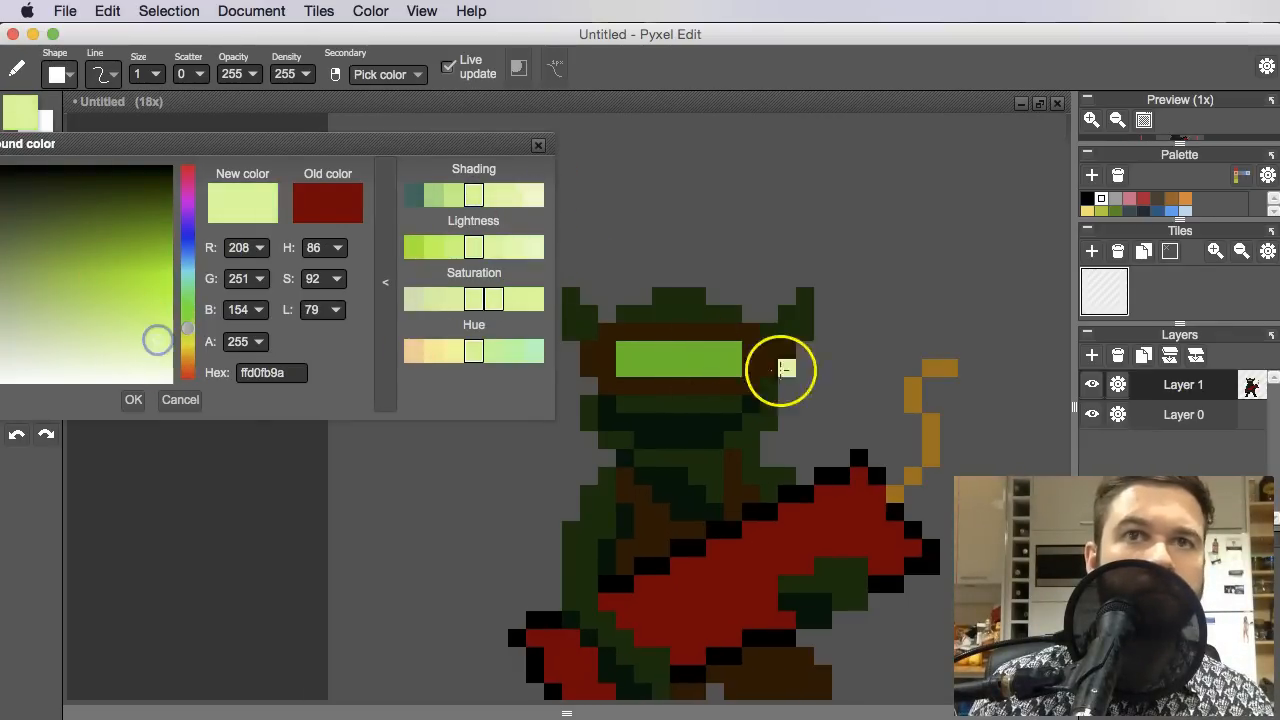
Draw a vertical highlight bar in pale green ffd0fb9a near the fuse-side end of the visor
left_click(710, 357)
scroll(788, 347, "down", 5)
left_click_drag(859, 391, 851, 406)
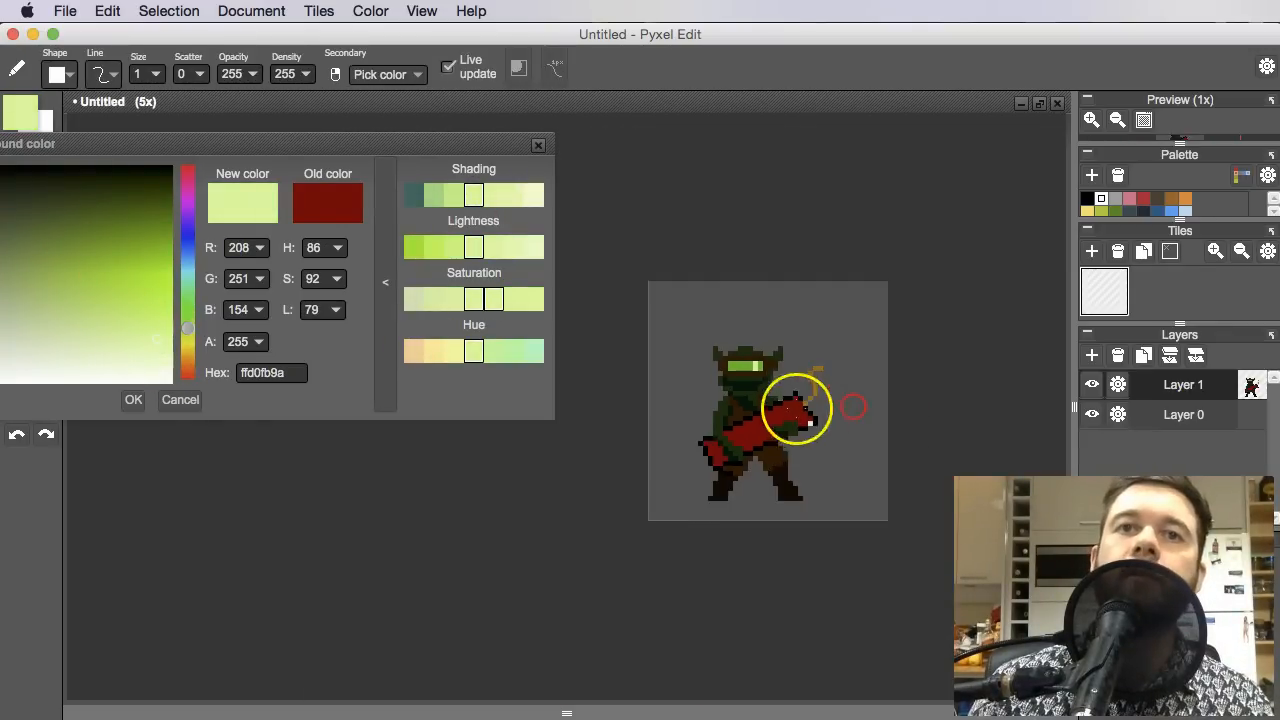
scroll(806, 415, "up", 4)
left_click_drag(758, 311, 782, 323)
Sample the stick's red, change the pen colour to ff490f21 and try shading the underside of the stick's lower end with it
left_click(776, 411, "alt")
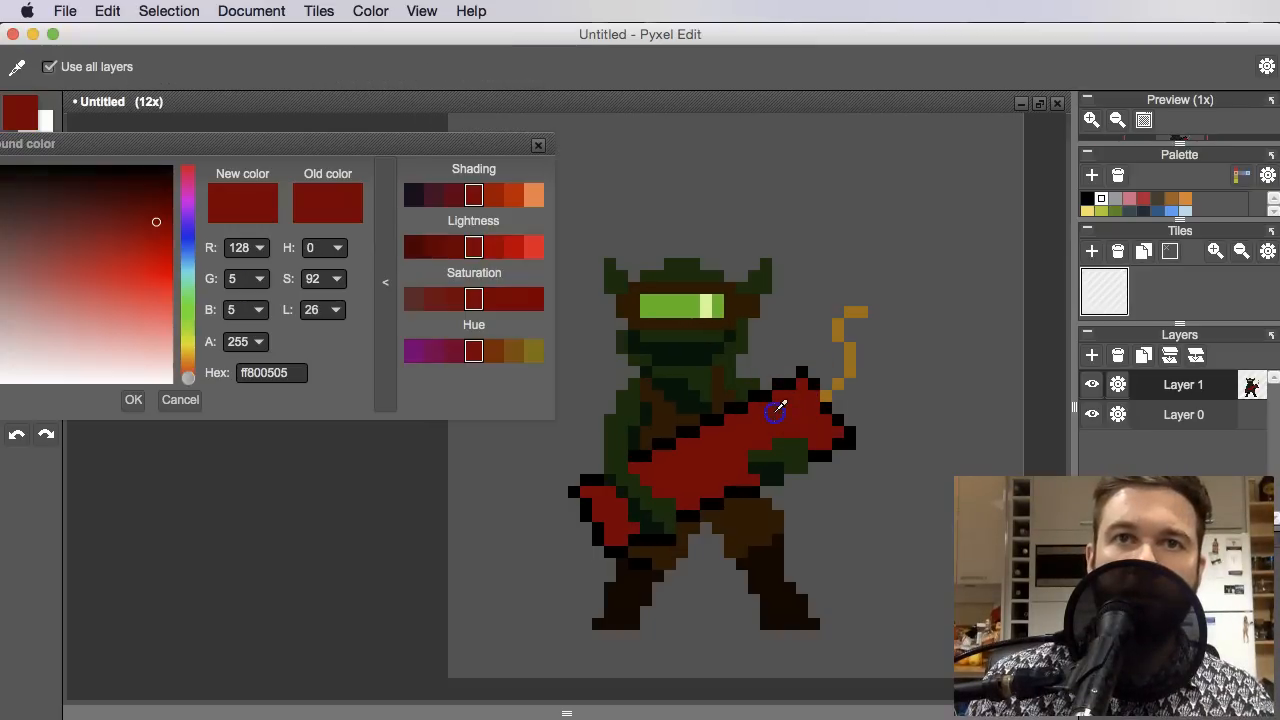
left_click(436, 198)
left_click_drag(700, 357, 790, 308)
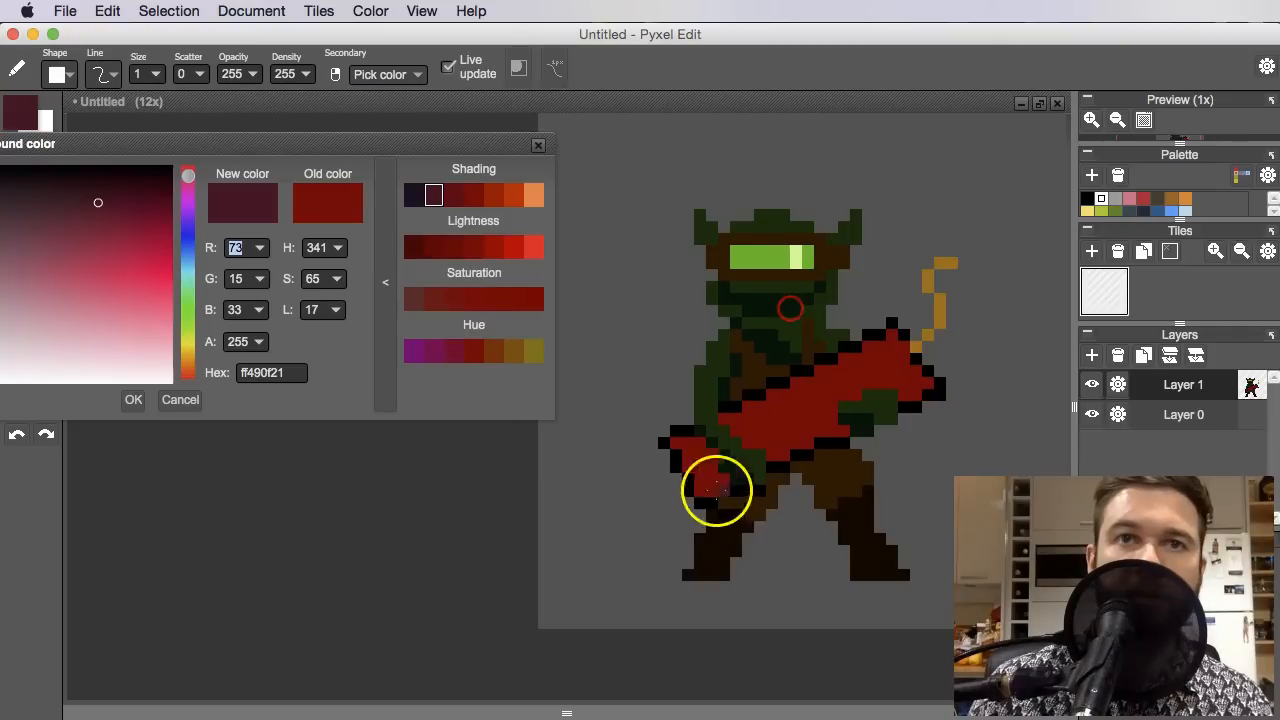
left_click(700, 467)
scroll(709, 482, "up", 3)
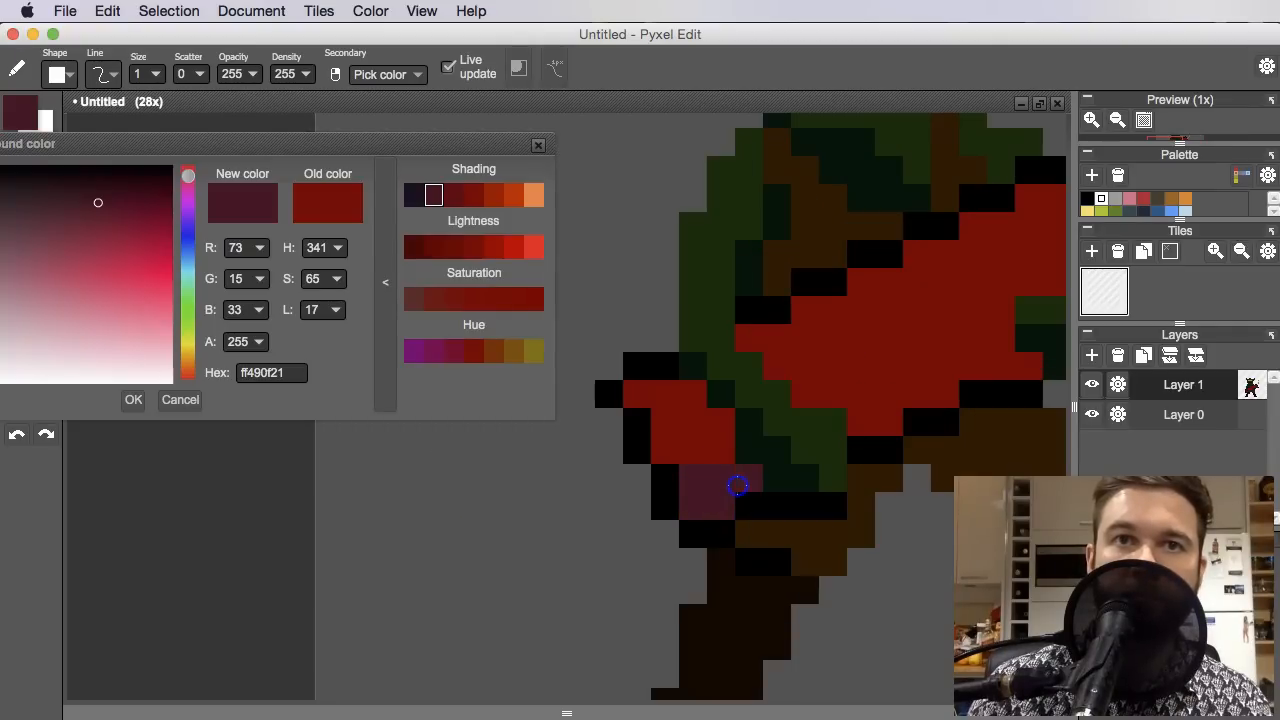
Darken the sampled stick red to ff510505 and paint the shade on the lower end and along the stick's underside up to the front hand
left_click(845, 365, "alt")
left_click_drag(157, 228, 150, 212)
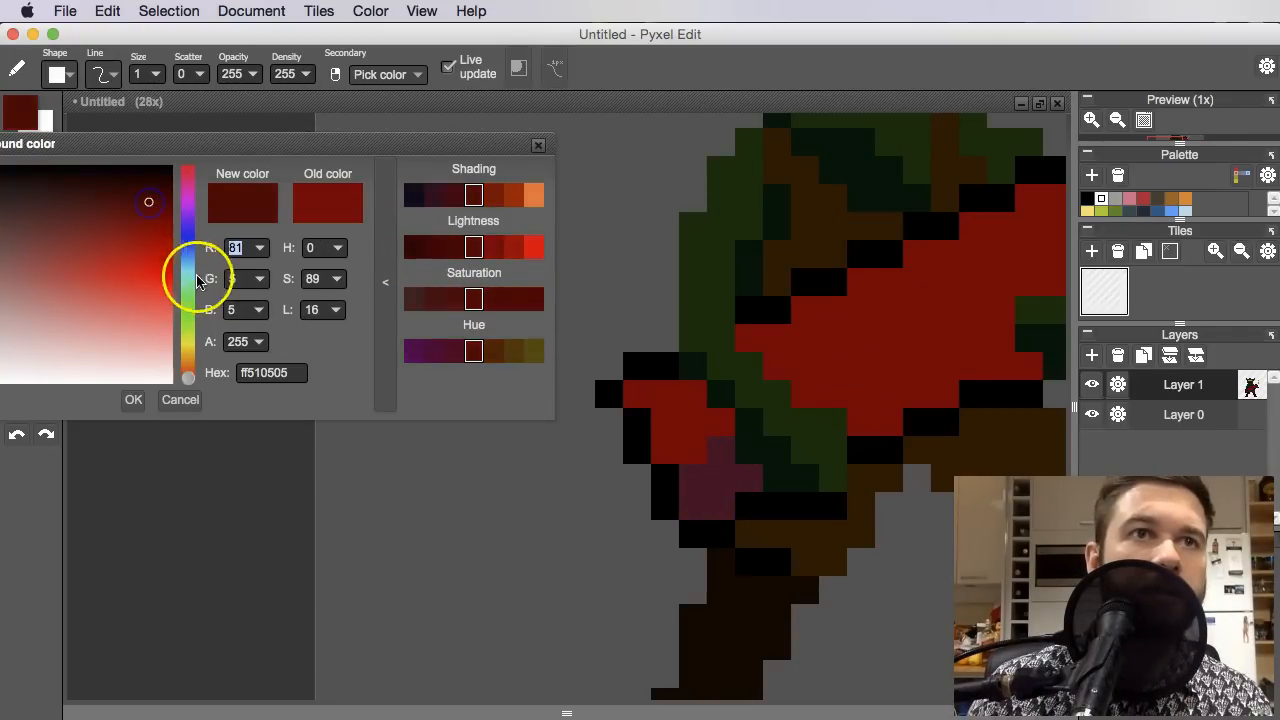
left_click_drag(946, 389, 830, 349)
left_click_drag(608, 415, 608, 441)
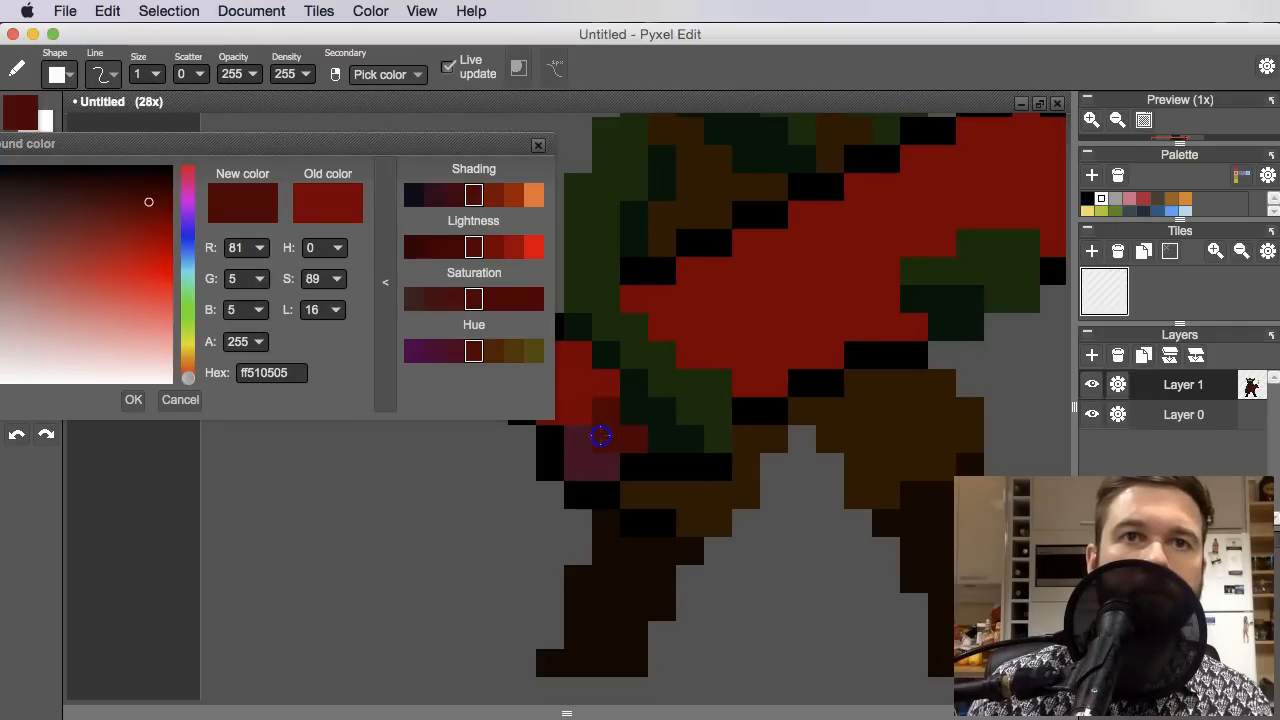
left_click(607, 425, "alt")
left_click_drag(690, 356, 704, 357)
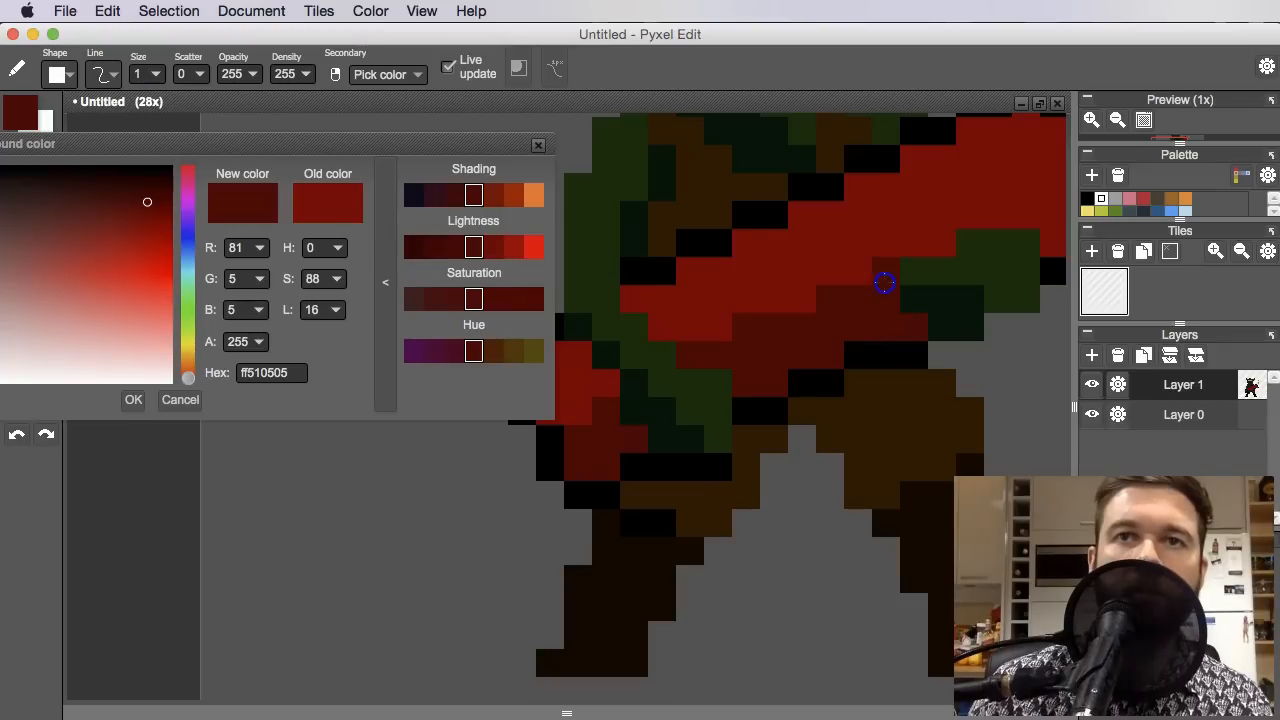
Paint the ff510505 shade under the fuse end, along the stick's upper edge and across the top of its lower end
scroll(884, 282, "down", 3)
left_click_drag(960, 326, 888, 404)
scroll(883, 353, "up", 3)
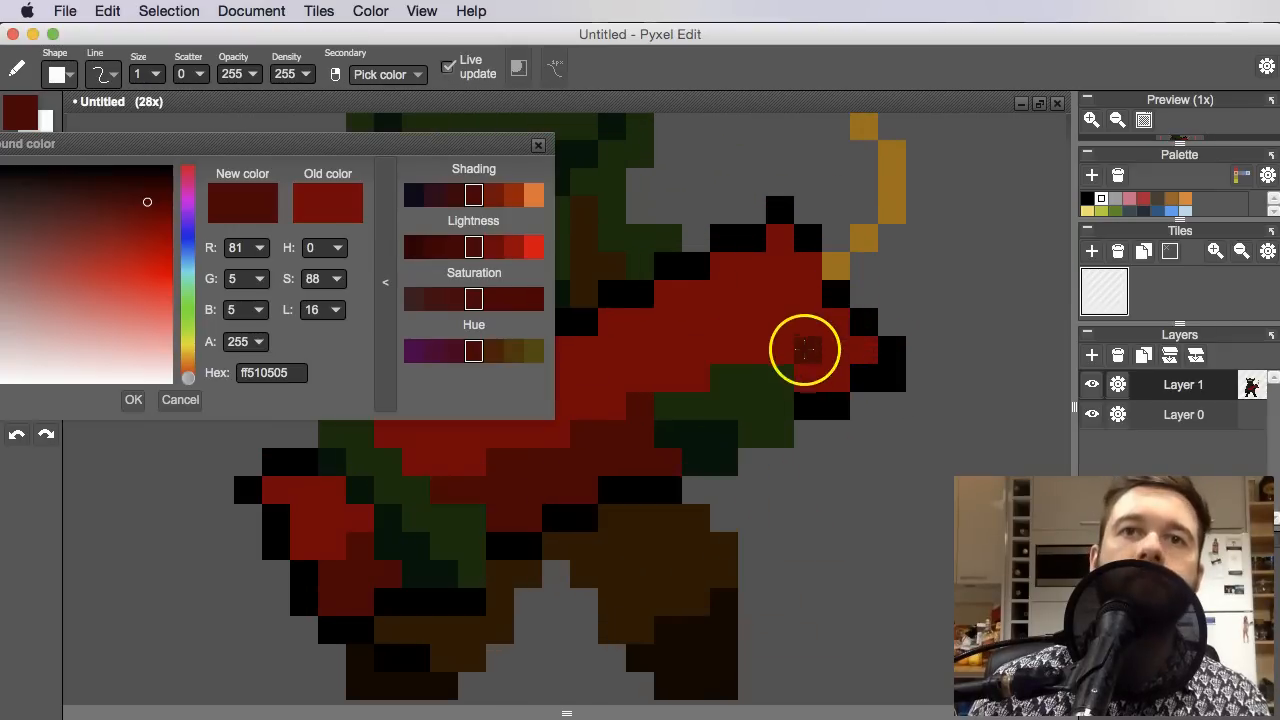
left_click(799, 362)
key("super+z")
left_click(774, 358)
mouse_move(774, 358)
left_mouse_down()
mouse_move(802, 380)
mouse_move(848, 341)
left_mouse_up()
left_click_drag(685, 376, 714, 391)
left_click(470, 512)
left_click(516, 503)
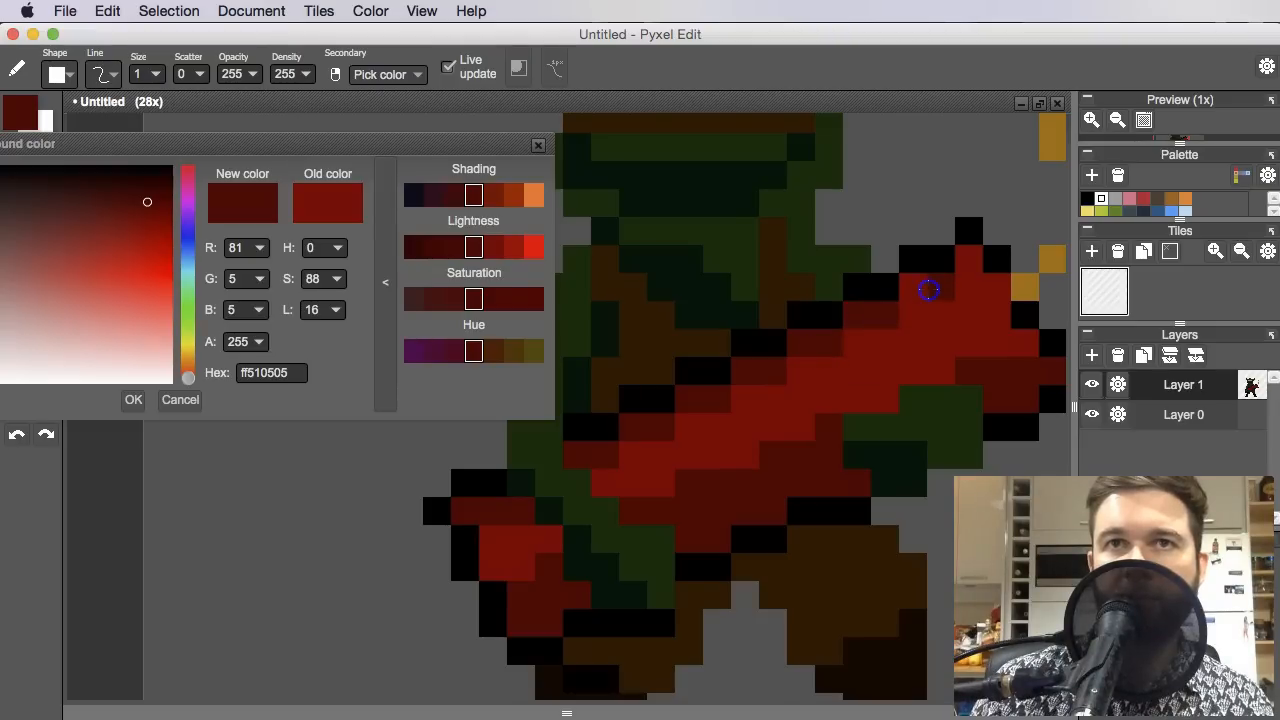
Sample the stick's base red ff800505 and touch up the edge of the underside shade between the hands
scroll(968, 263, "down", 4)
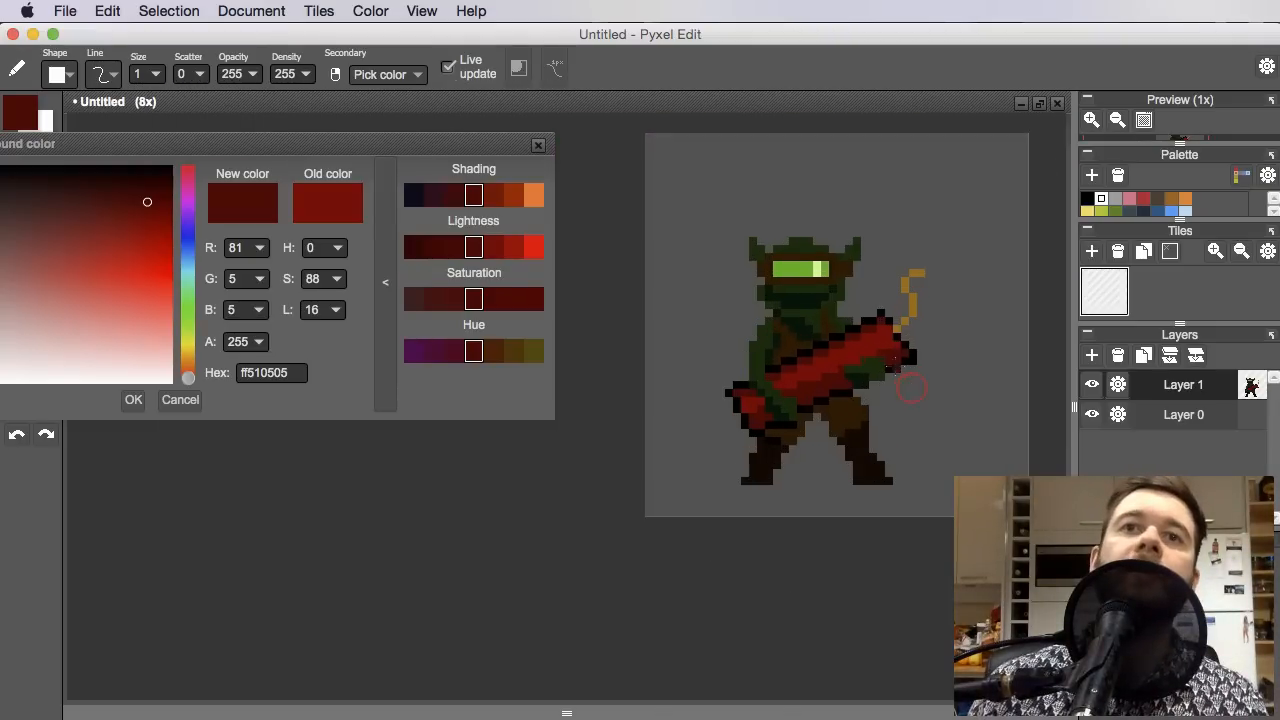
scroll(883, 343, "up", 4)
left_click(763, 333, "alt")
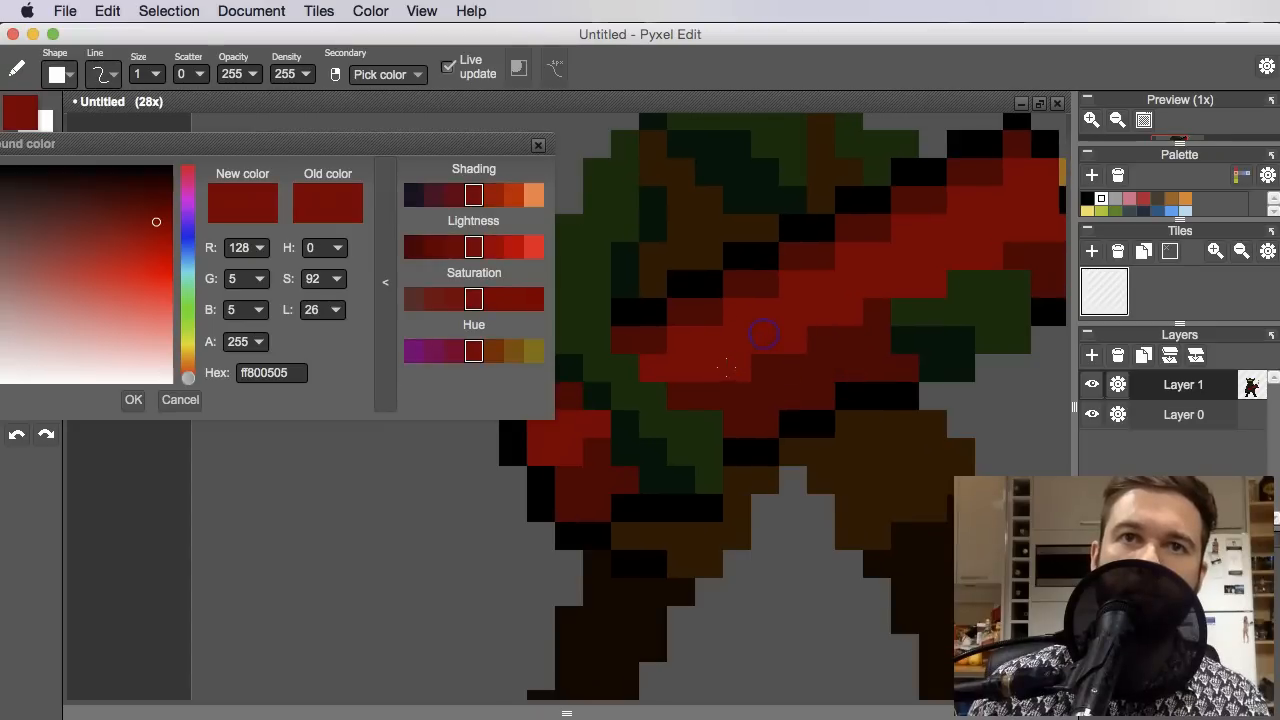
scroll(598, 428, "down", 4)
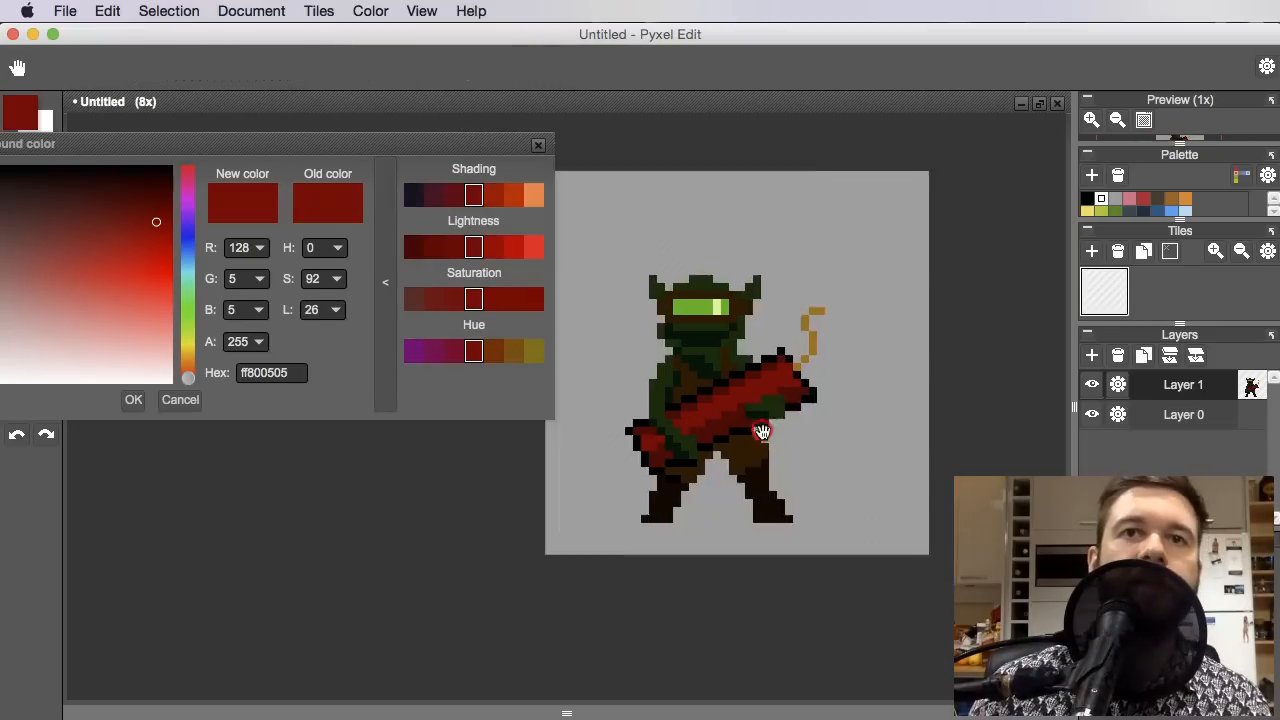
scroll(743, 414, "up", 4)
scroll(854, 442, "down", 4)
scroll(802, 408, "down", 1)
left_click_drag(854, 442, 806, 430)
scroll(798, 424, "up", 3)
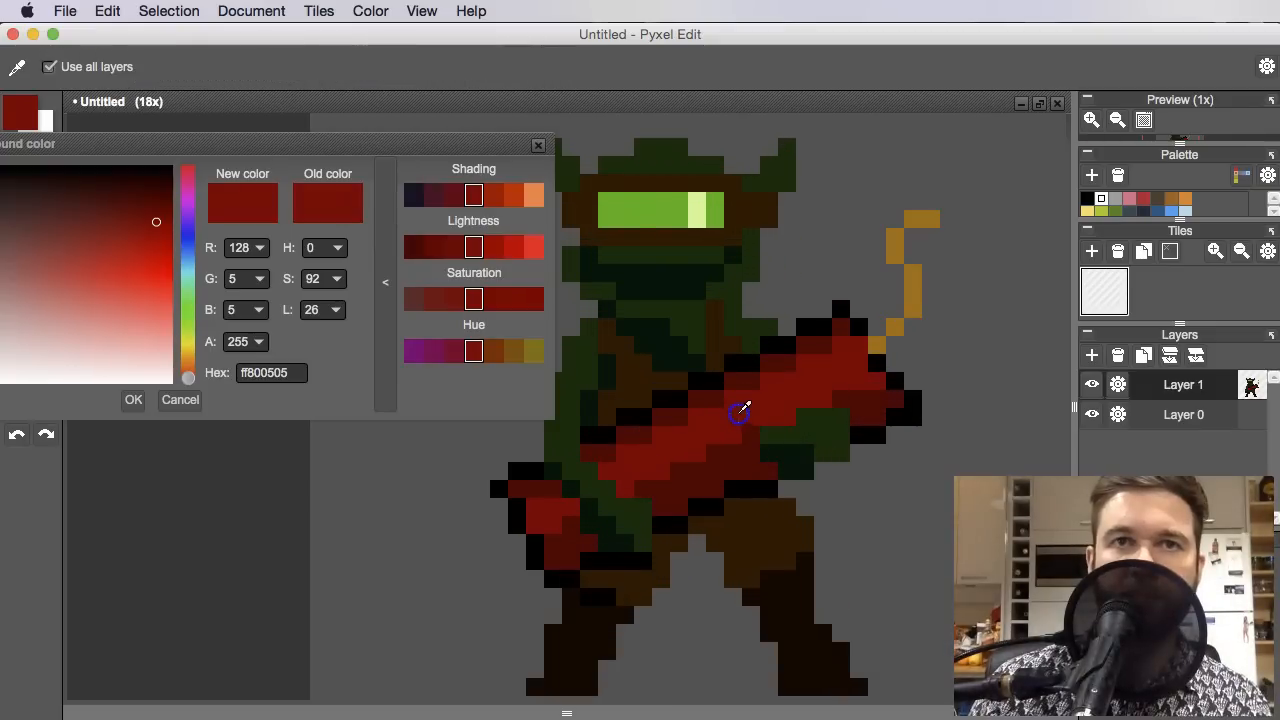
Change the pen colour to orange-red ffca2606 and draw a stepped highlight along the stick's length and on its lower end
right_click(741, 403)
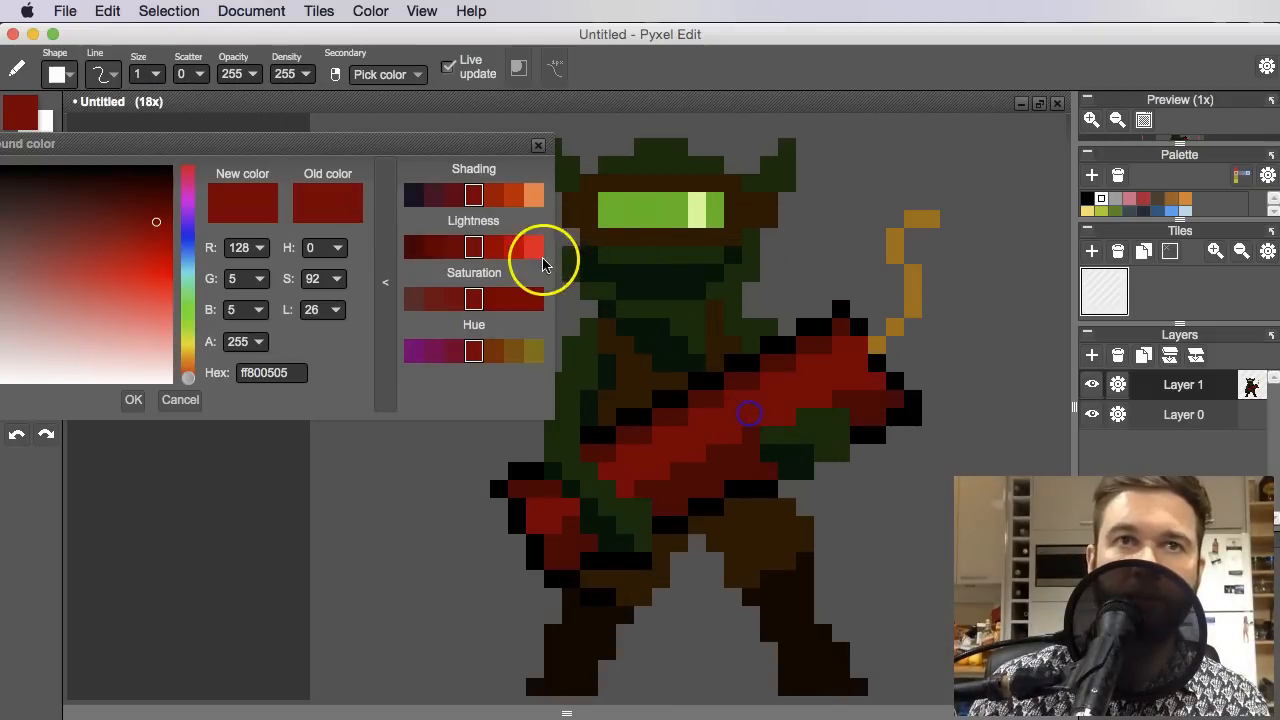
left_click(537, 248)
left_click(572, 497)
left_click(513, 195)
left_click(577, 497)
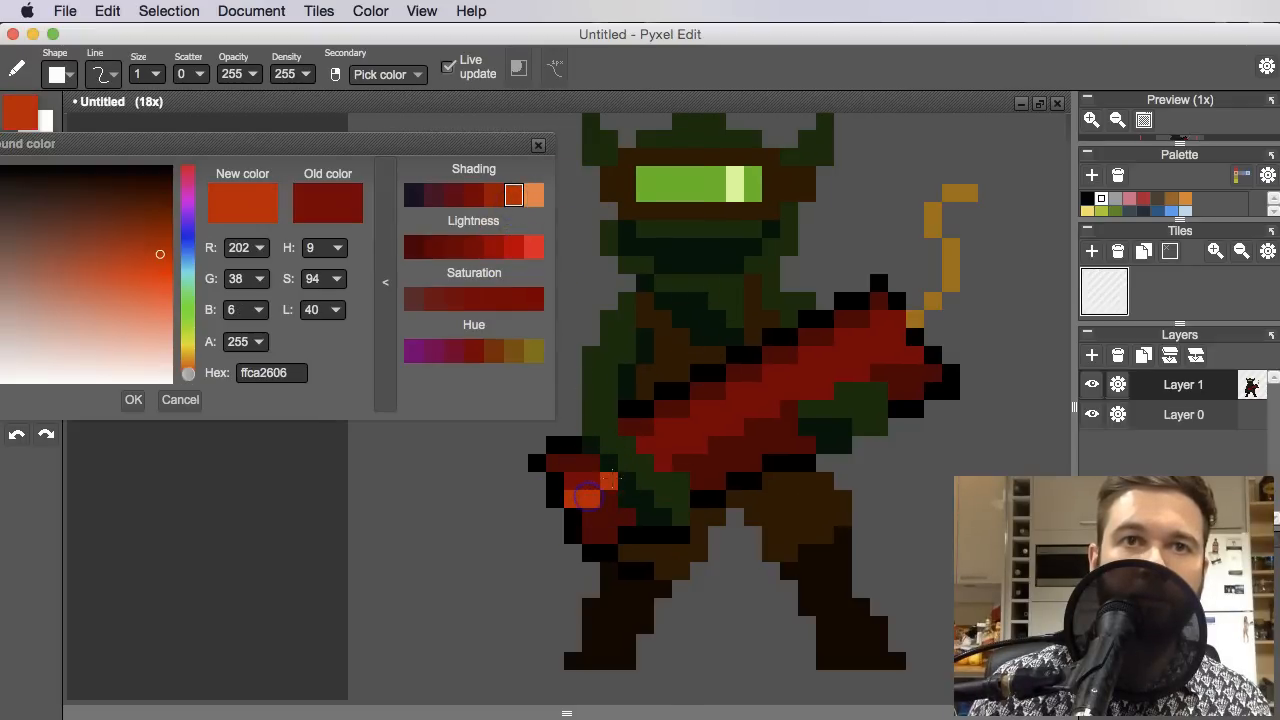
mouse_move(683, 449)
left_mouse_down()
mouse_move(876, 375)
mouse_move(909, 339)
left_mouse_up()
scroll(908, 346, "down", 3)
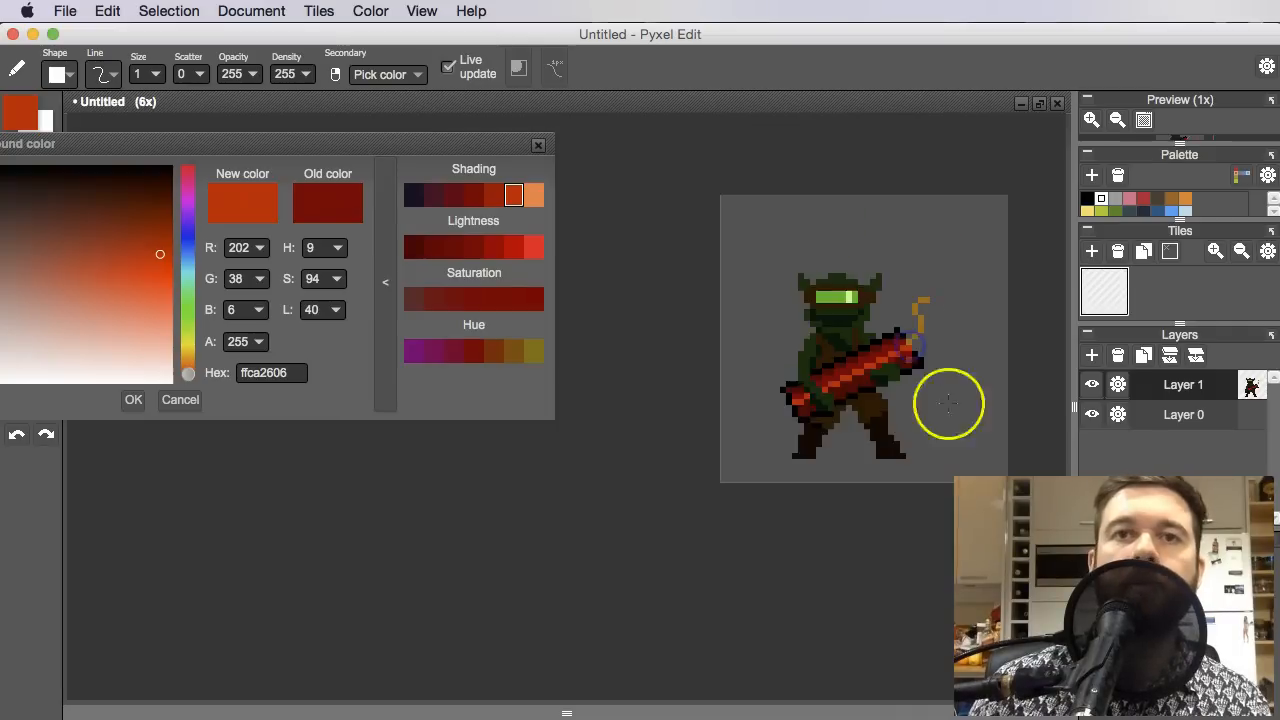
scroll(945, 410, "down", 1)
Sample the dark red, switch to its deeper shade ff2f0a15 and paint the stick's bottom edge, undoing the stray stroke on the hand
scroll(886, 420, "up", 6)
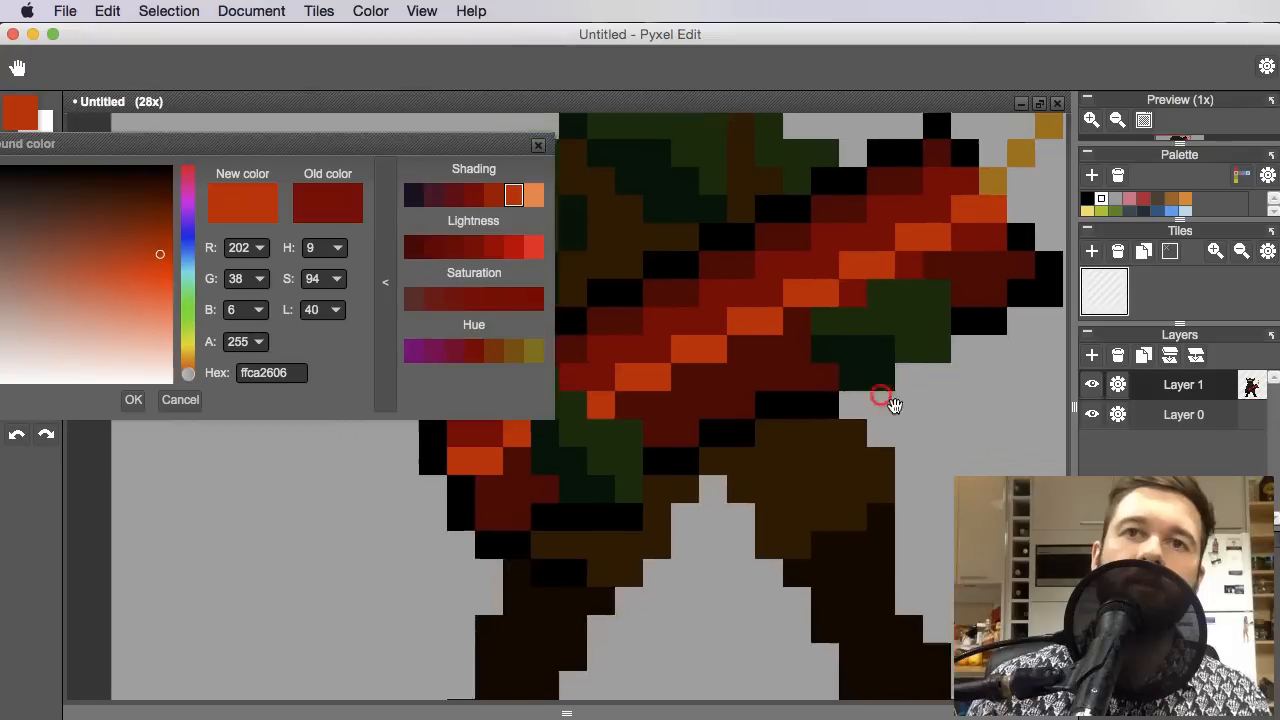
left_click(790, 378, "alt")
left_click(433, 195)
mouse_move(556, 500)
left_mouse_down()
mouse_move(509, 523)
mouse_move(538, 521)
left_mouse_up()
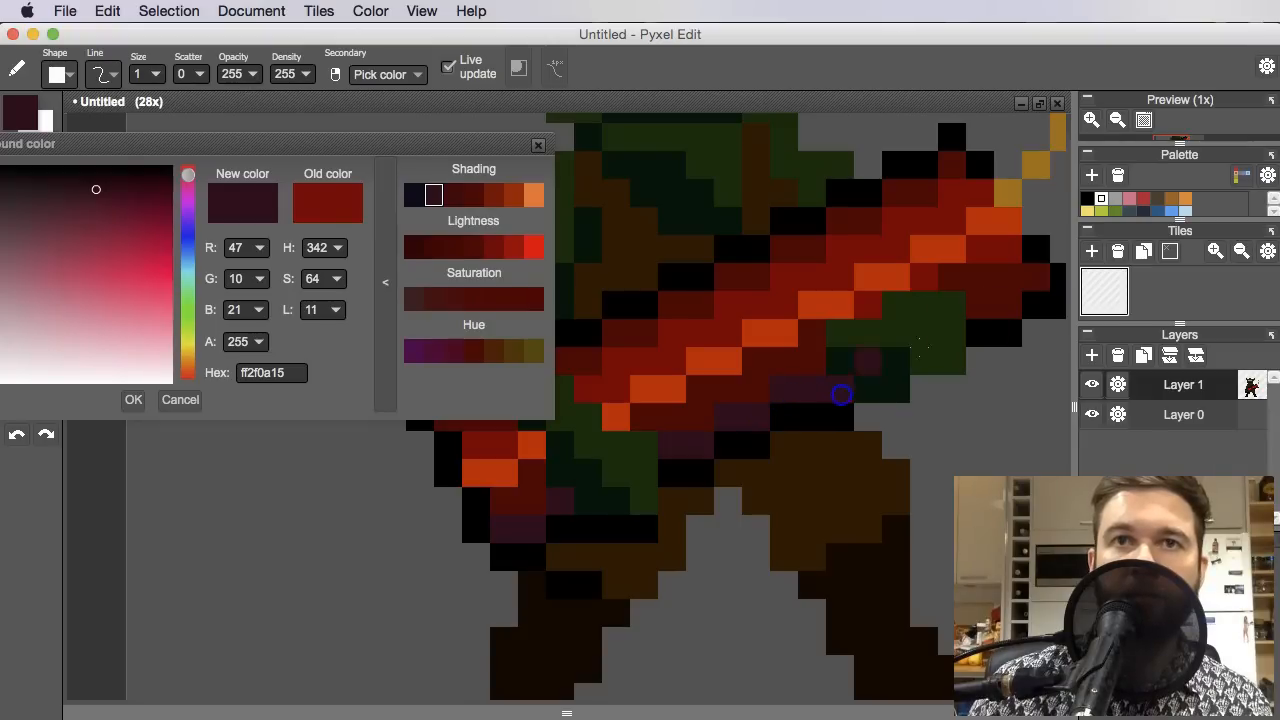
key("super+z")
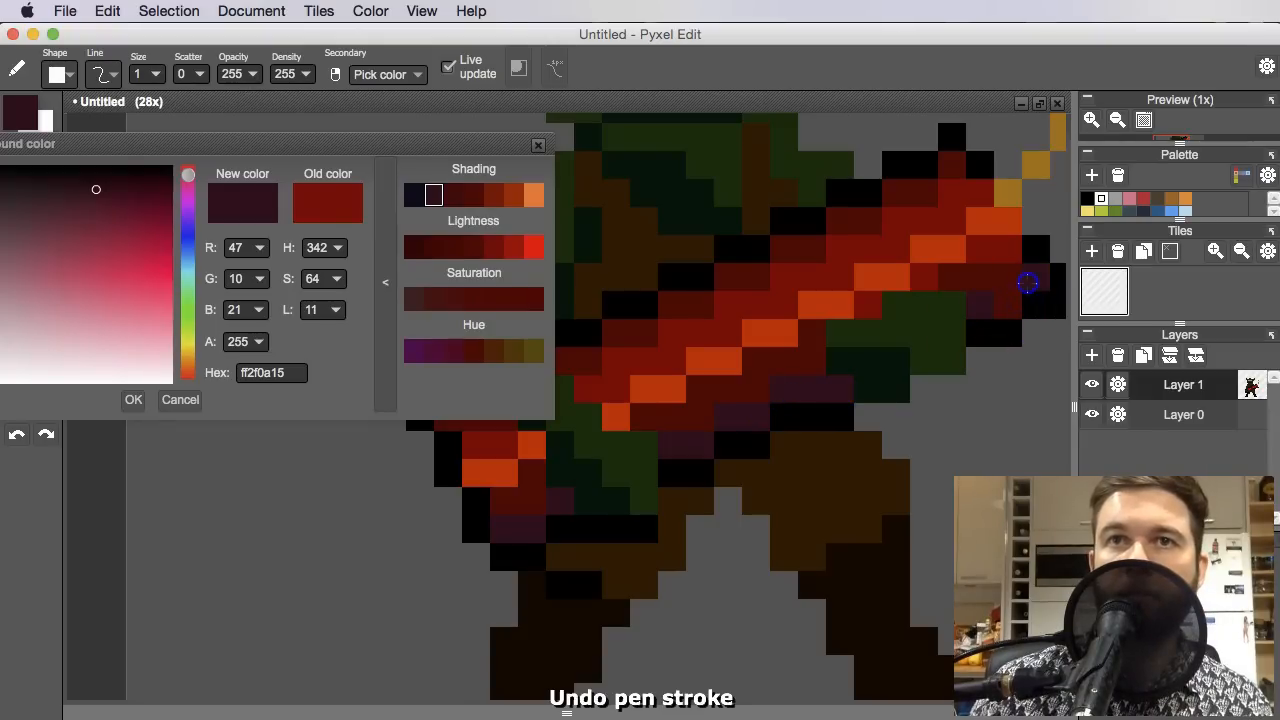
scroll(1023, 357, "down", 6)
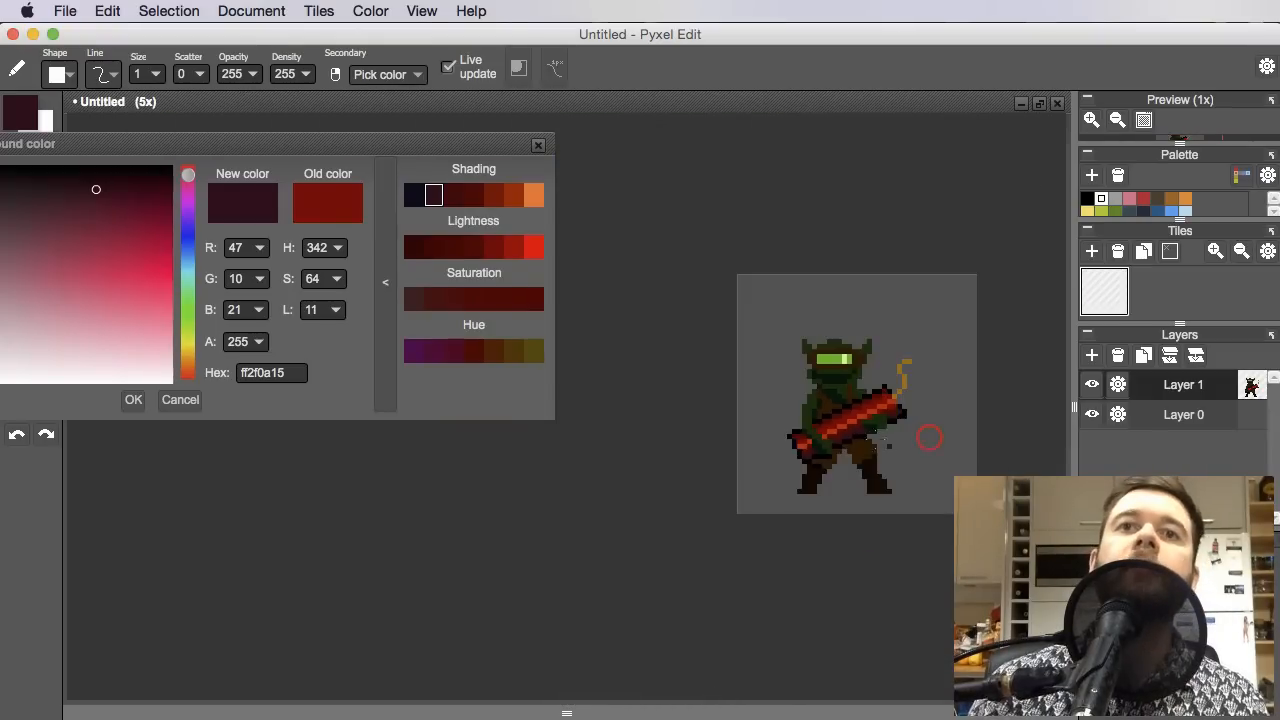
Try removing the black outline around the stick's lower end by erasing its top and recolouring the rest with sampled reds and ff2f0a15
scroll(920, 434, "up", 5)
key("space")
mouse_move(806, 449)
left_mouse_down()
mouse_move(794, 431)
mouse_move(651, 397)
left_mouse_up()
key("e")
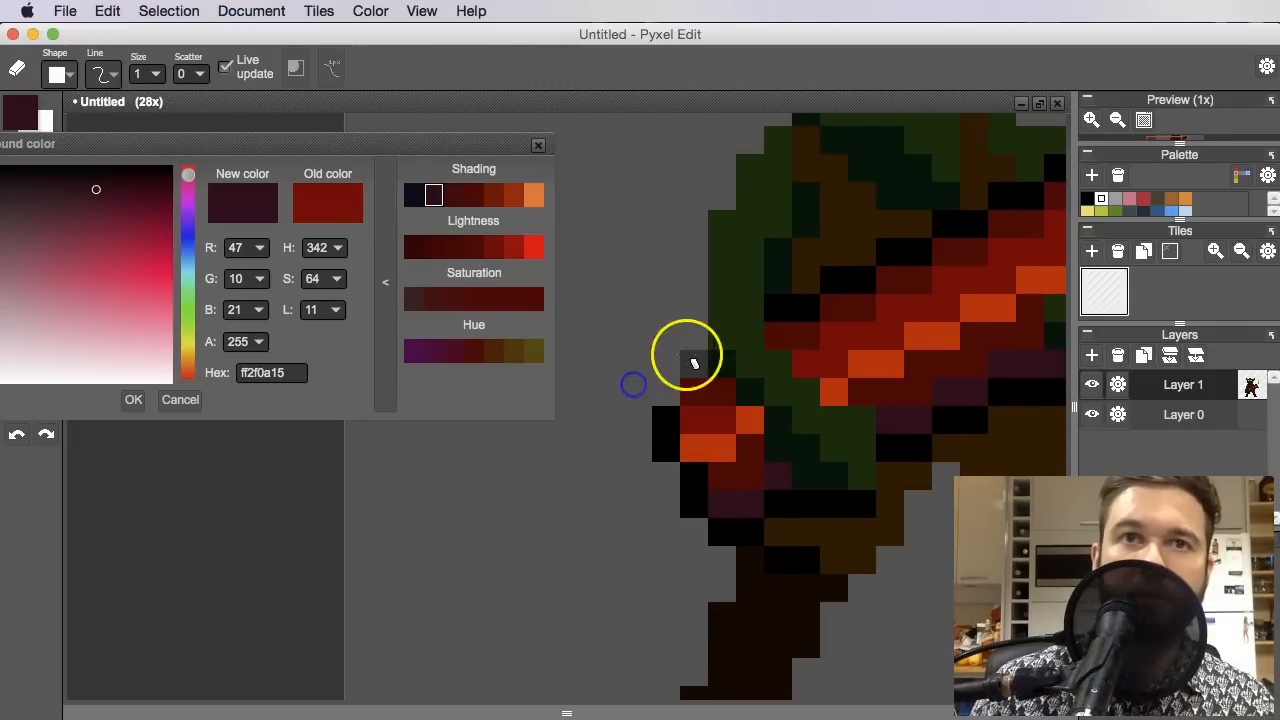
key("b")
key("alt")
left_click(710, 402)
left_click_drag(662, 424, 694, 506)
left_click(704, 413, "alt")
left_click(735, 477, "alt")
left_click(739, 510, "alt")
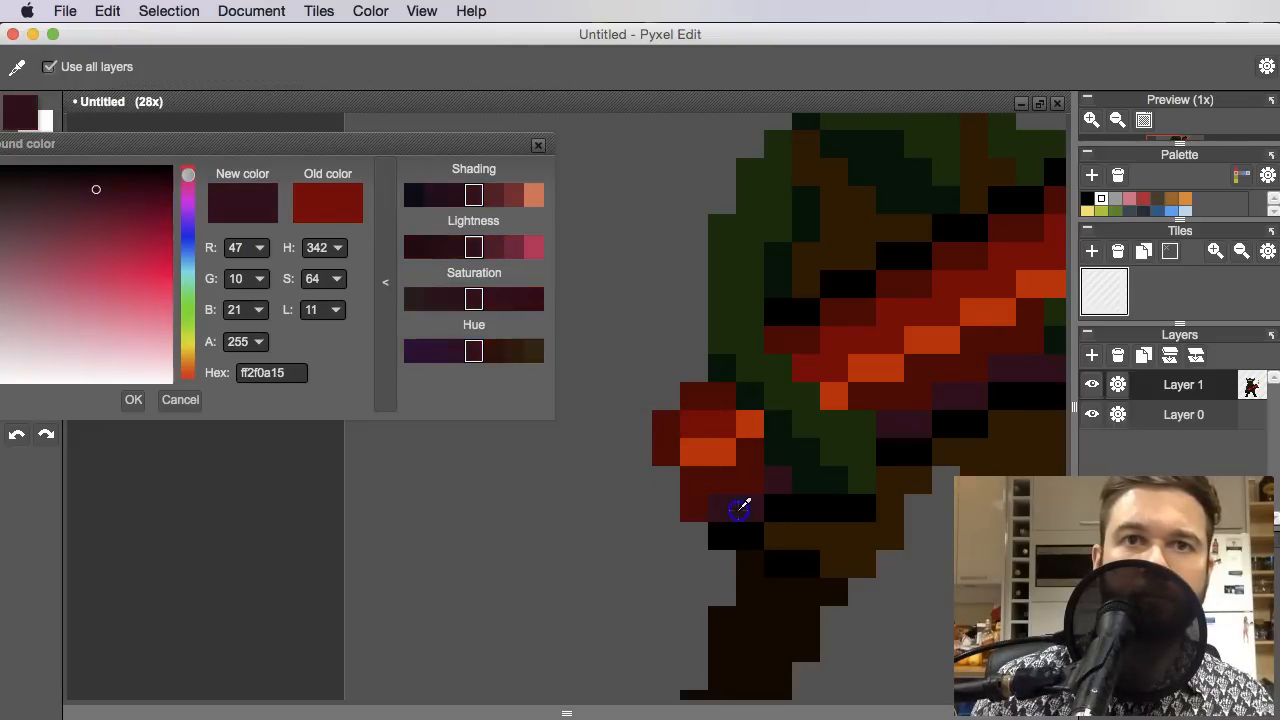
left_click(752, 534)
scroll(781, 505, "down", 3)
scroll(780, 517, "up", 3)
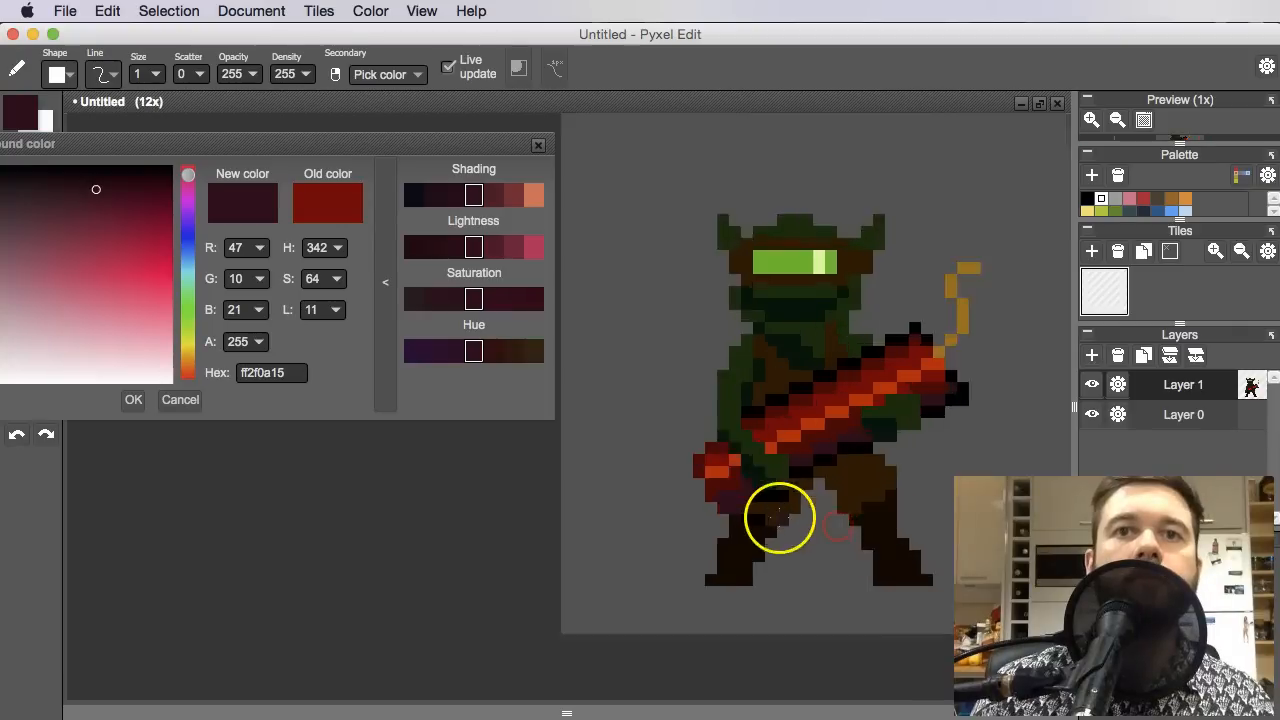
Sample the trouser brown ff2f1302, try covering the black outline beside the rear hand, and undo all the outline recolouring
left_click(784, 518, "alt")
left_click(838, 445)
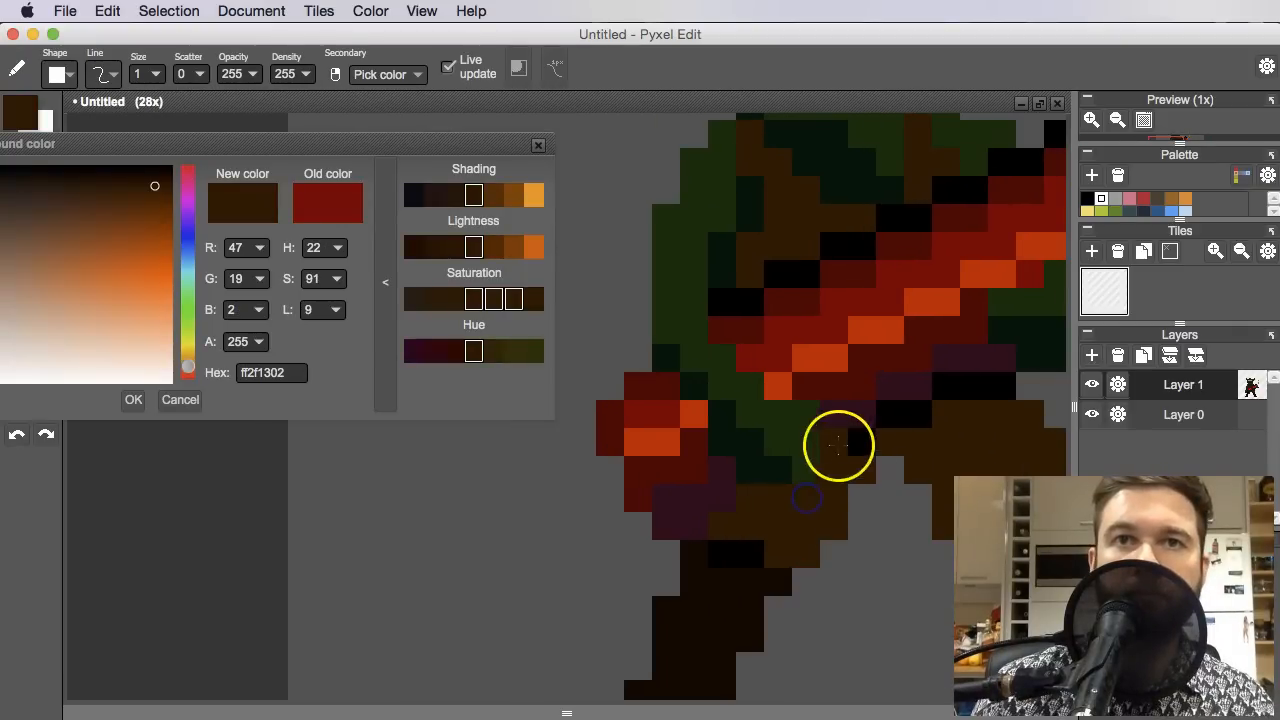
scroll(956, 393, "down", 4)
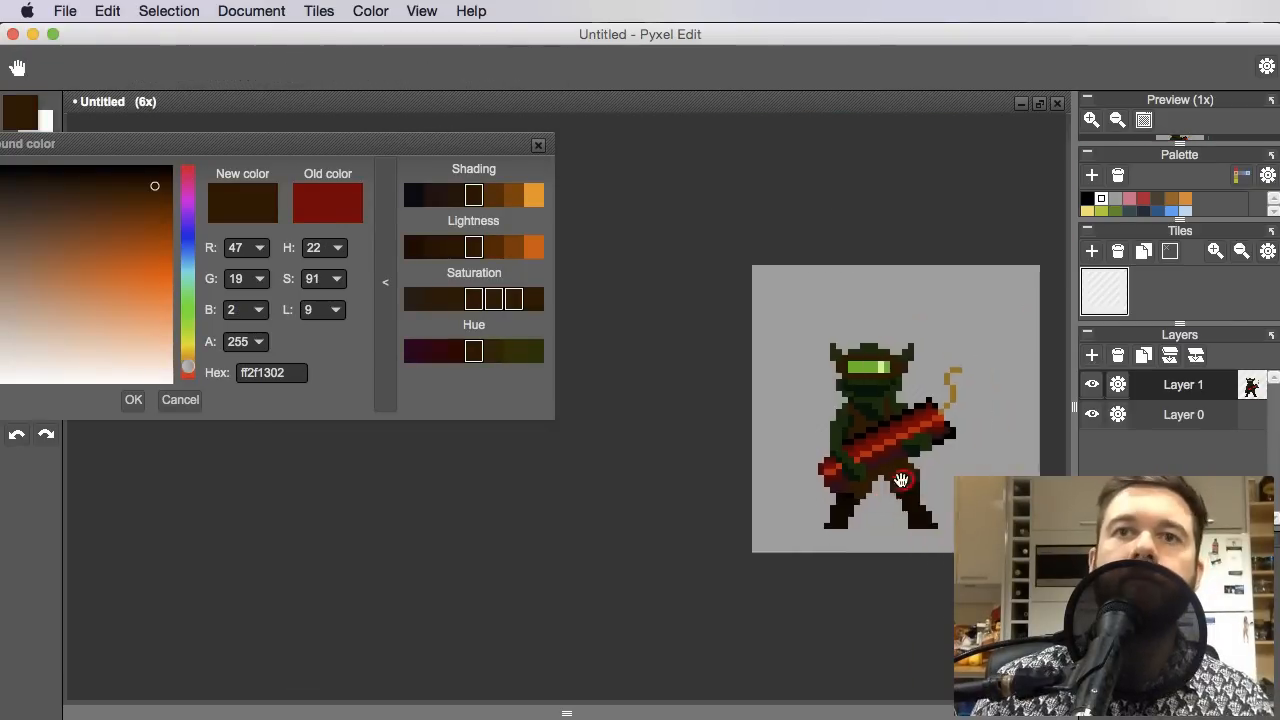
scroll(888, 470, "up", 1)
scroll(888, 470, "down", 2)
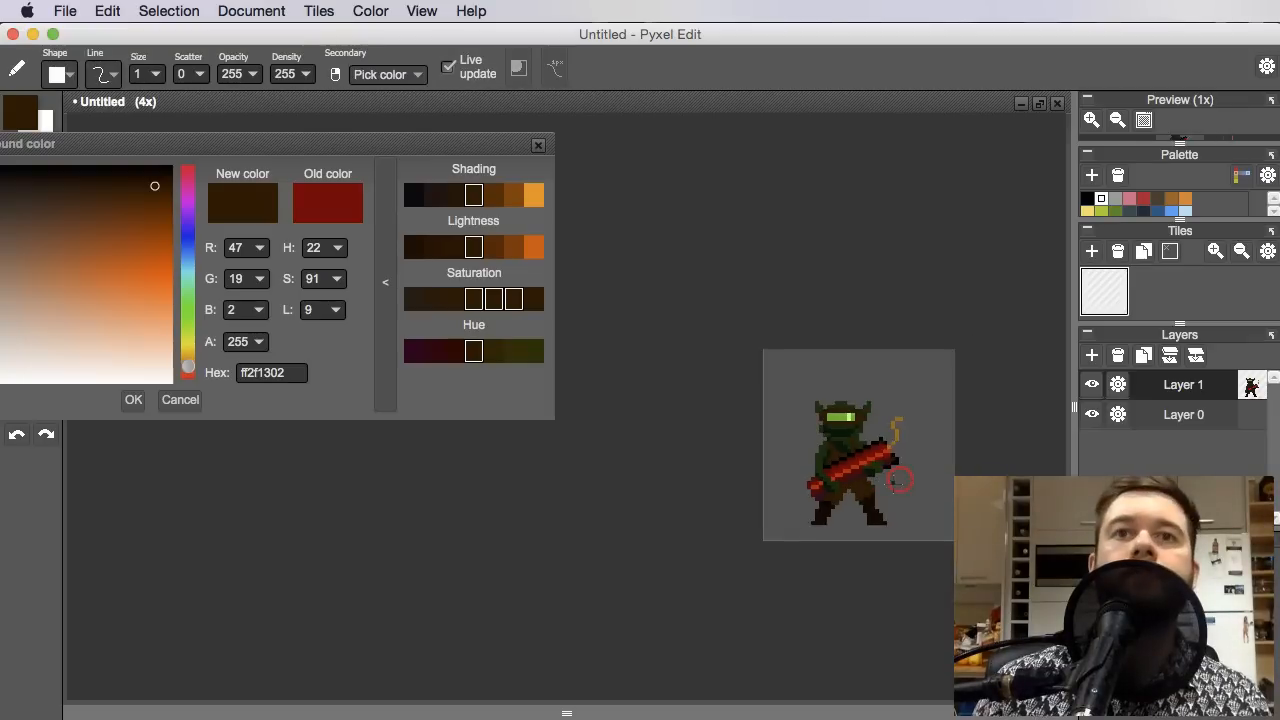
scroll(899, 487, "up", 1)
key("super+z")
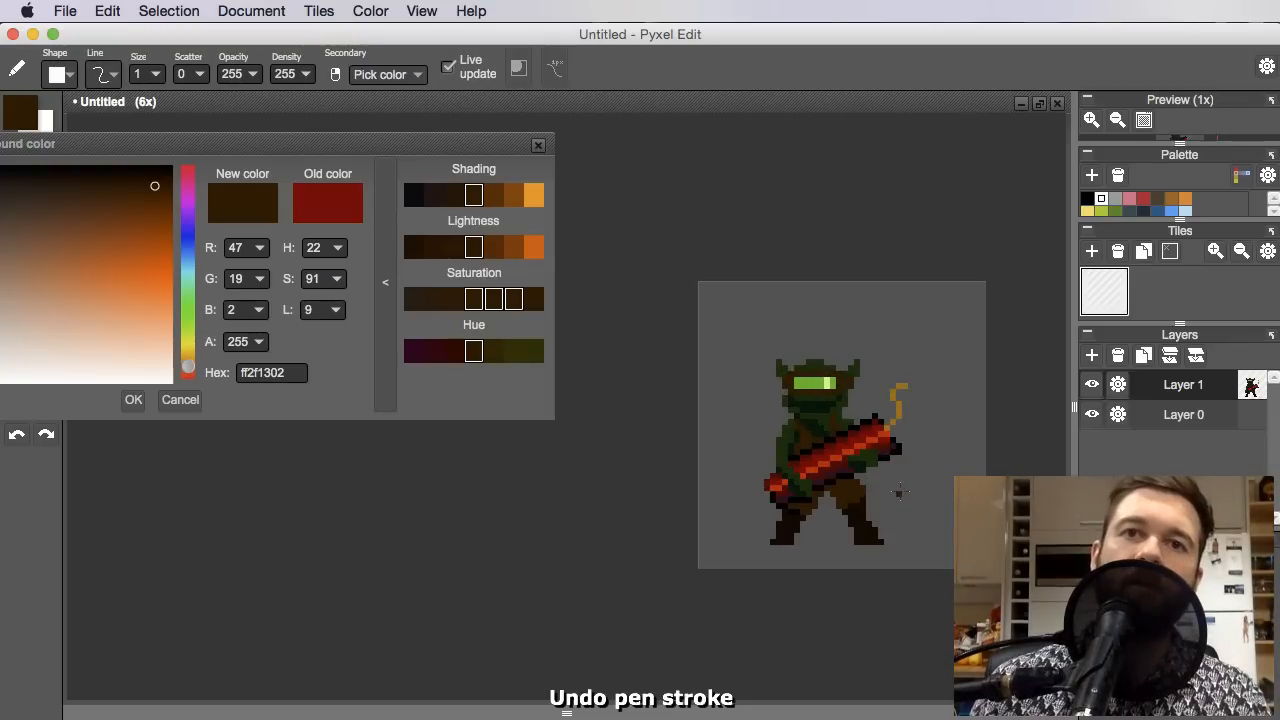
Sample the dark red on the stick's lower end and darken the foreground colour to ff290101
scroll(795, 455, "up", 4)
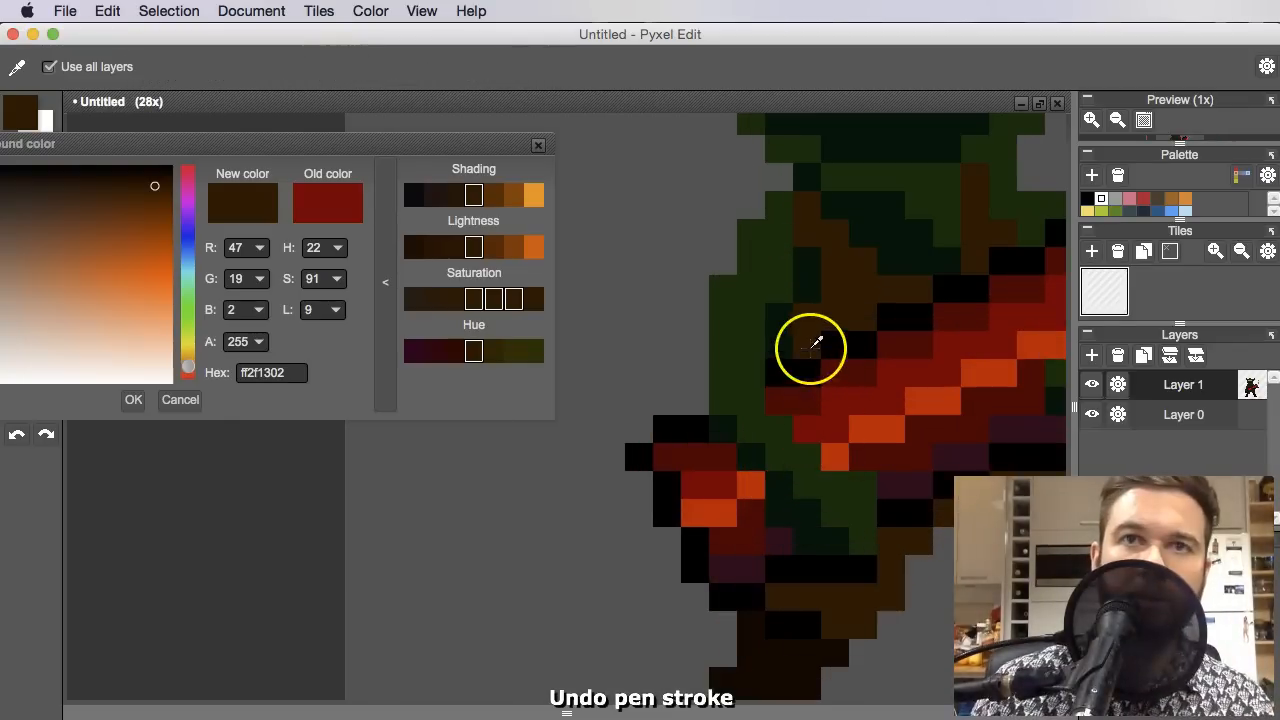
left_click(797, 371, "alt")
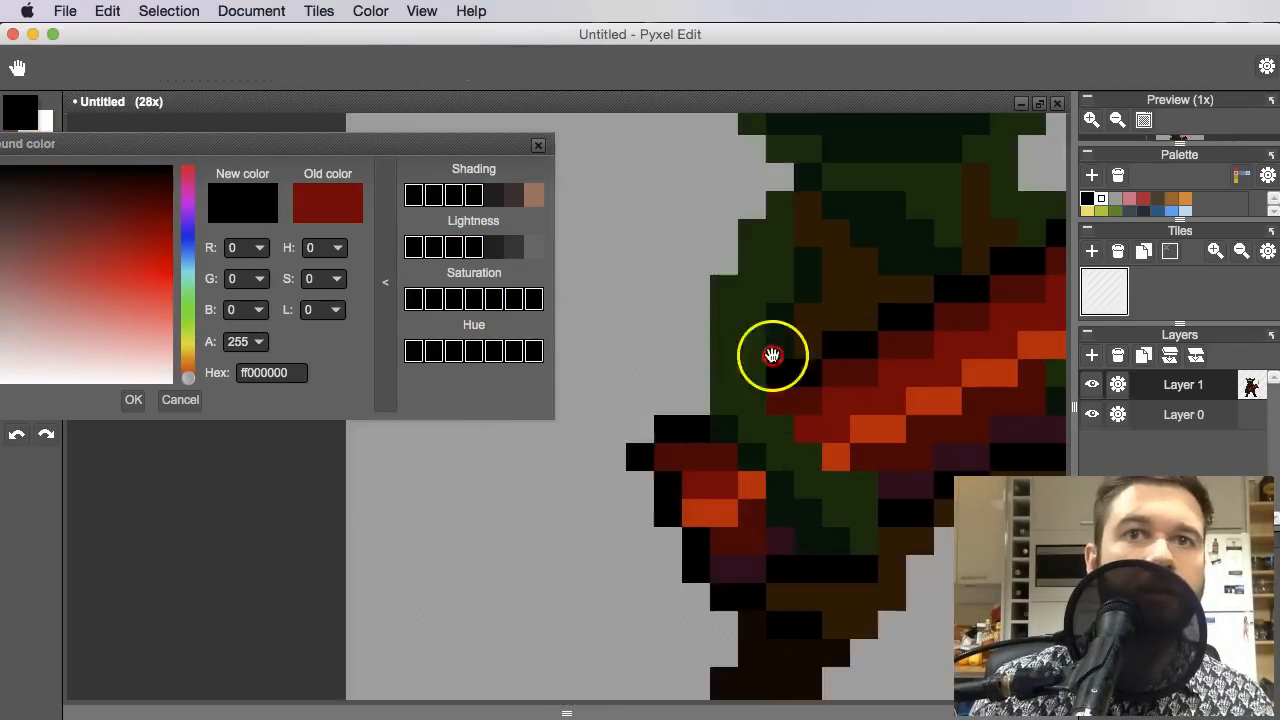
left_click_drag(771, 357, 861, 355)
left_click(856, 447, "alt")
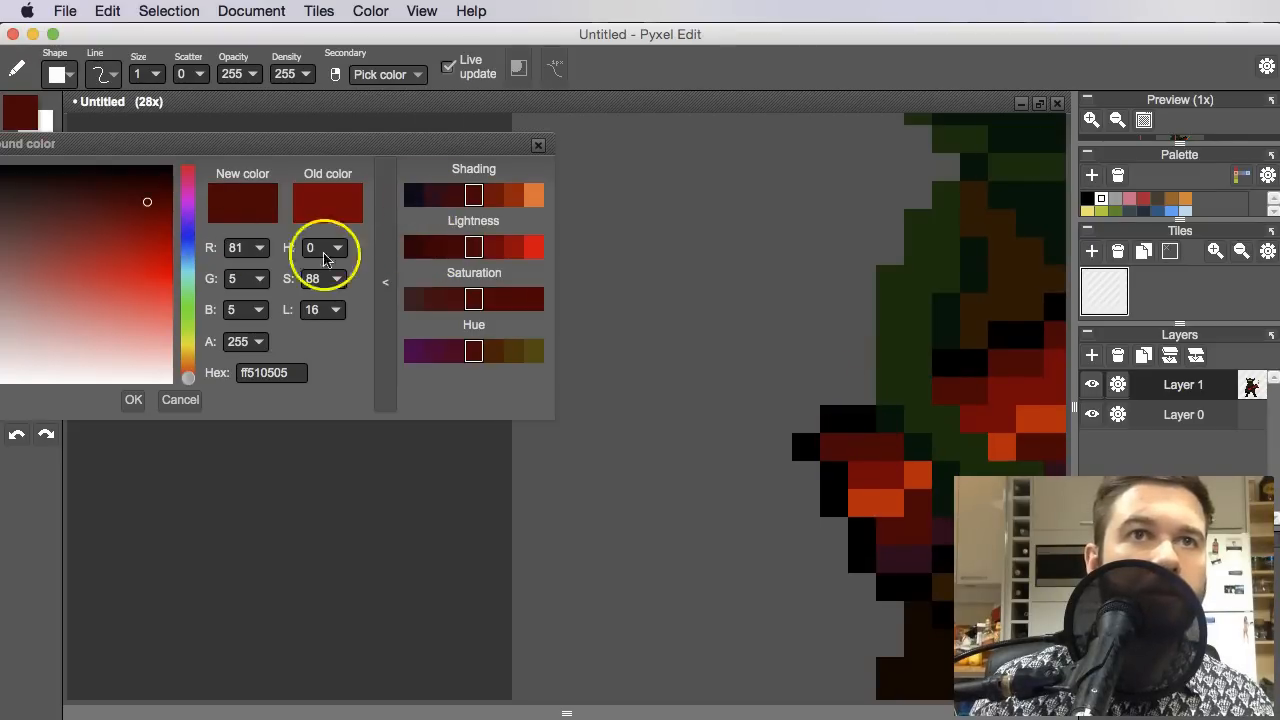
left_click_drag(148, 202, 162, 185)
mouse_move(839, 446)
left_mouse_down()
mouse_move(757, 426)
mouse_move(757, 405)
mouse_move(780, 400)
left_mouse_up()
left_click_drag(820, 444, 713, 425)
Fill the black outline sections around the stick's lower end and along its underside with ff290101
key("f")
left_click(617, 409)
left_click(645, 450)
left_click(674, 500)
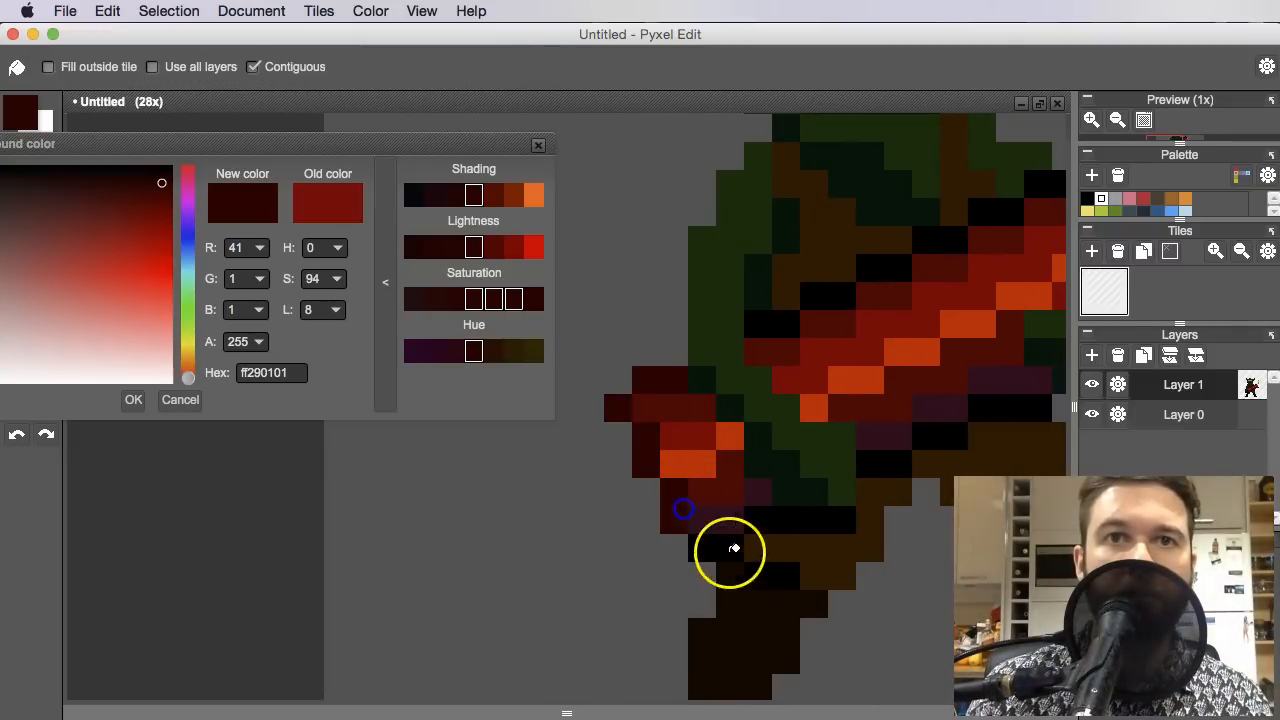
left_click(797, 515)
left_click(936, 435)
left_click(985, 414)
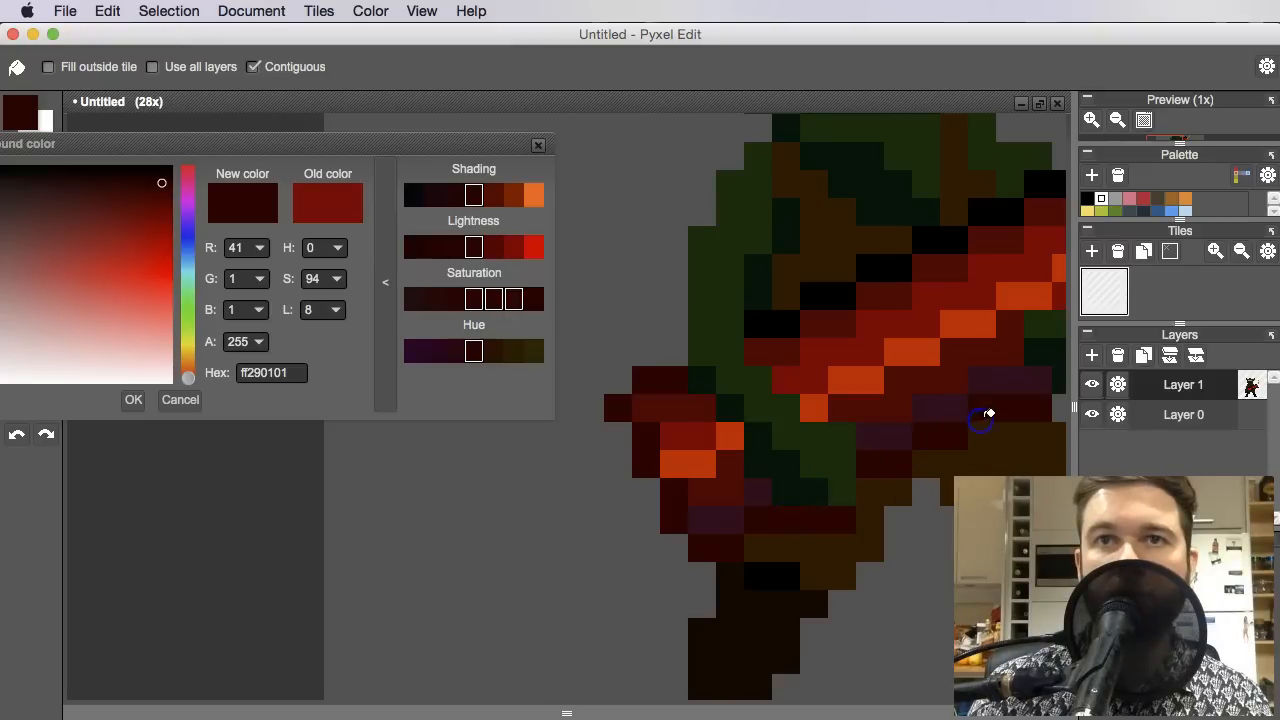
Set the foreground colour to the darker shade ff17040a and fill the outline around the stick's lower end and underside with it
scroll(922, 444, "down", 6)
left_click_drag(922, 444, 834, 479)
scroll(828, 482, "up", 2)
scroll(830, 481, "up", 3)
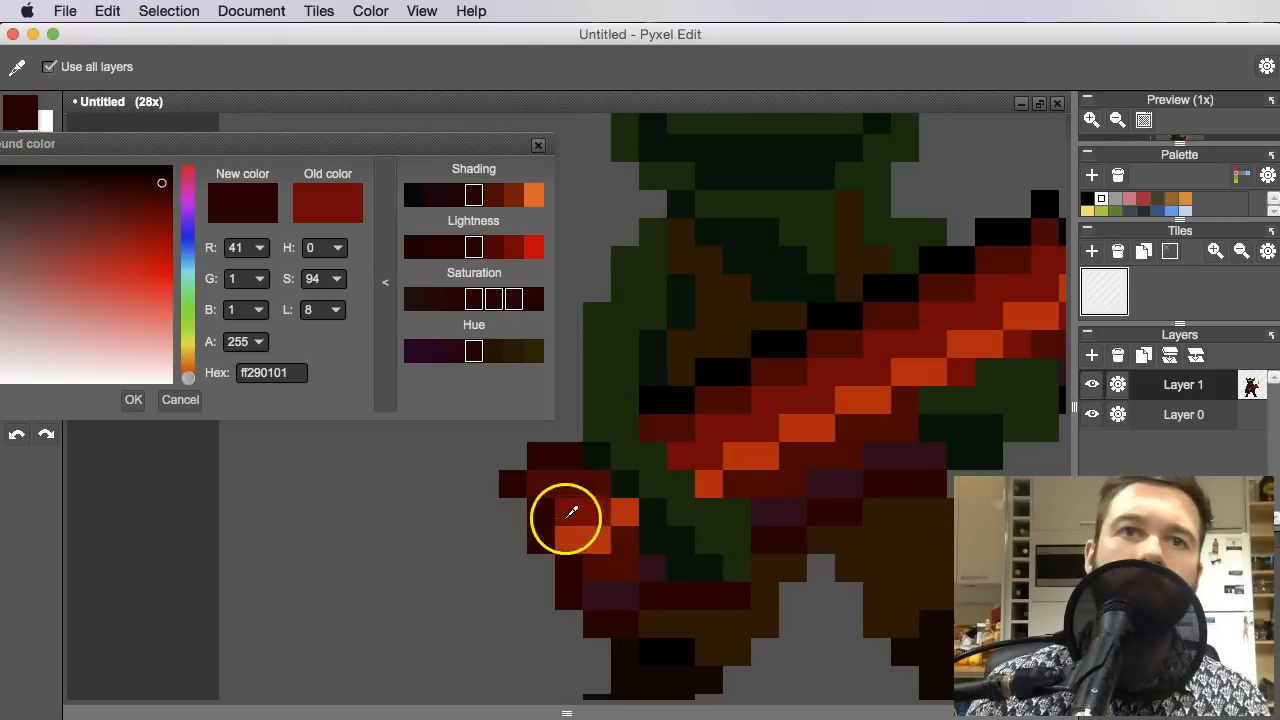
left_click(427, 193)
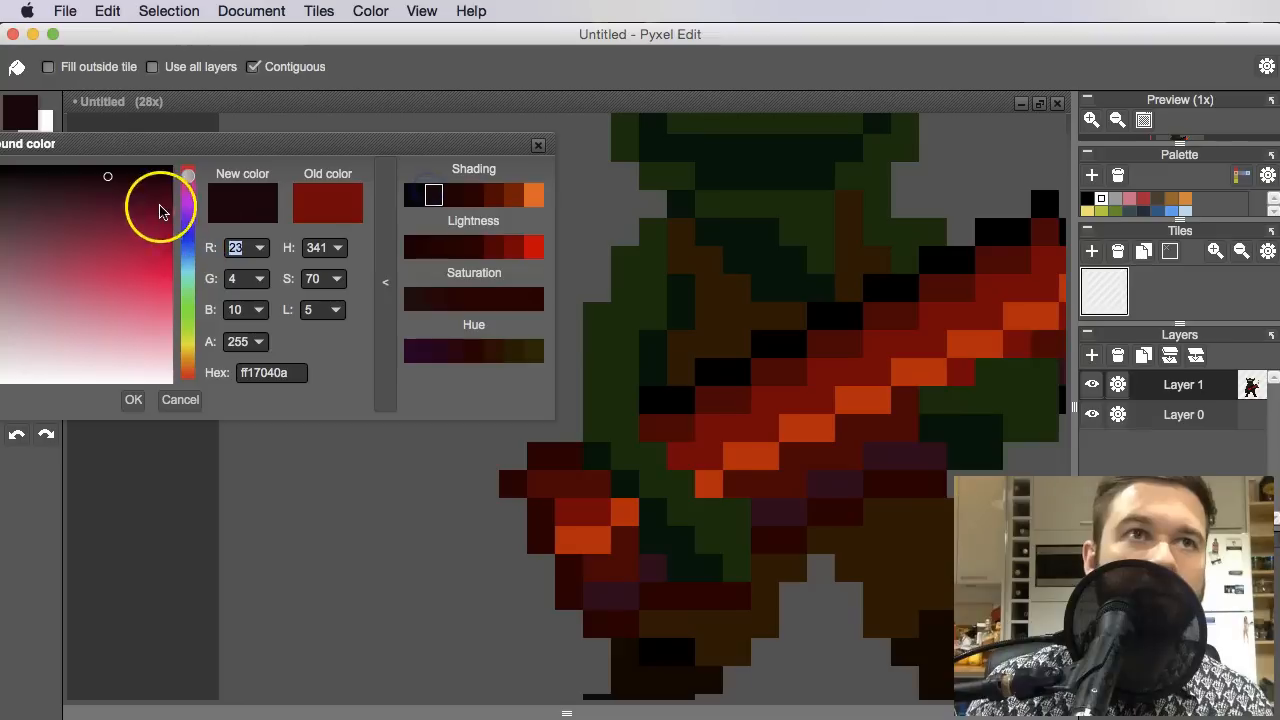
left_click(543, 453)
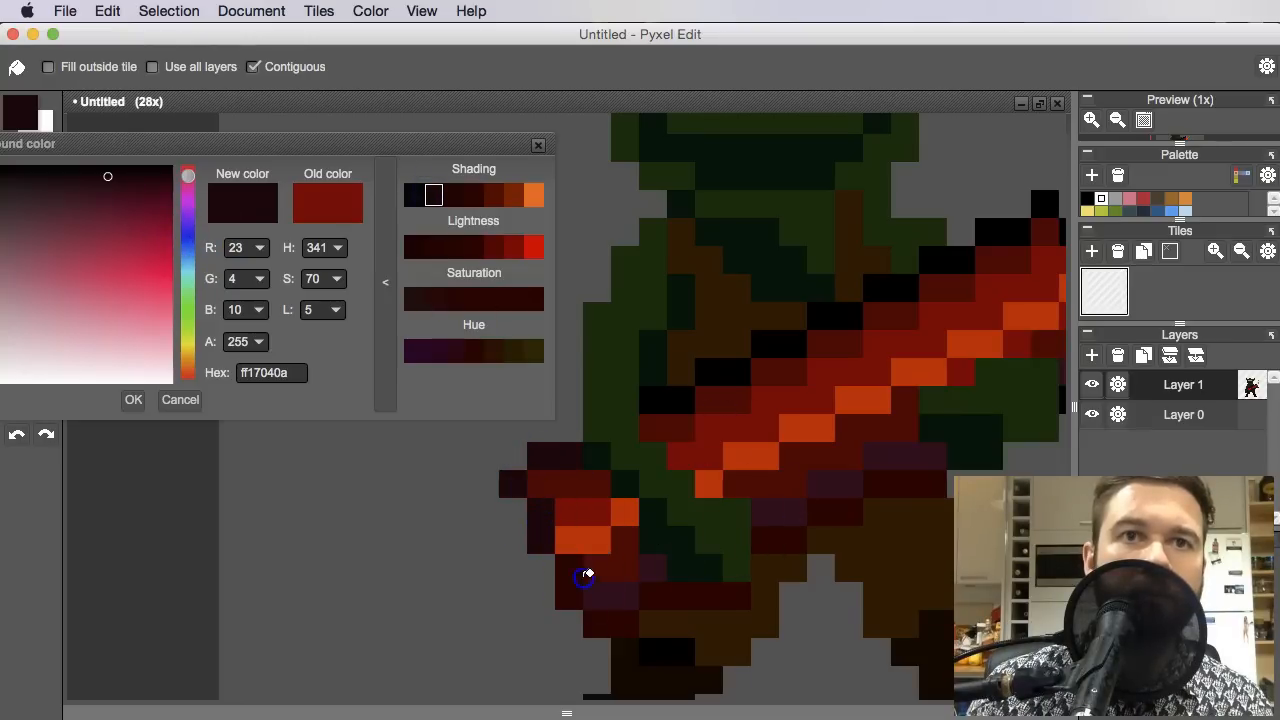
key("super+z")
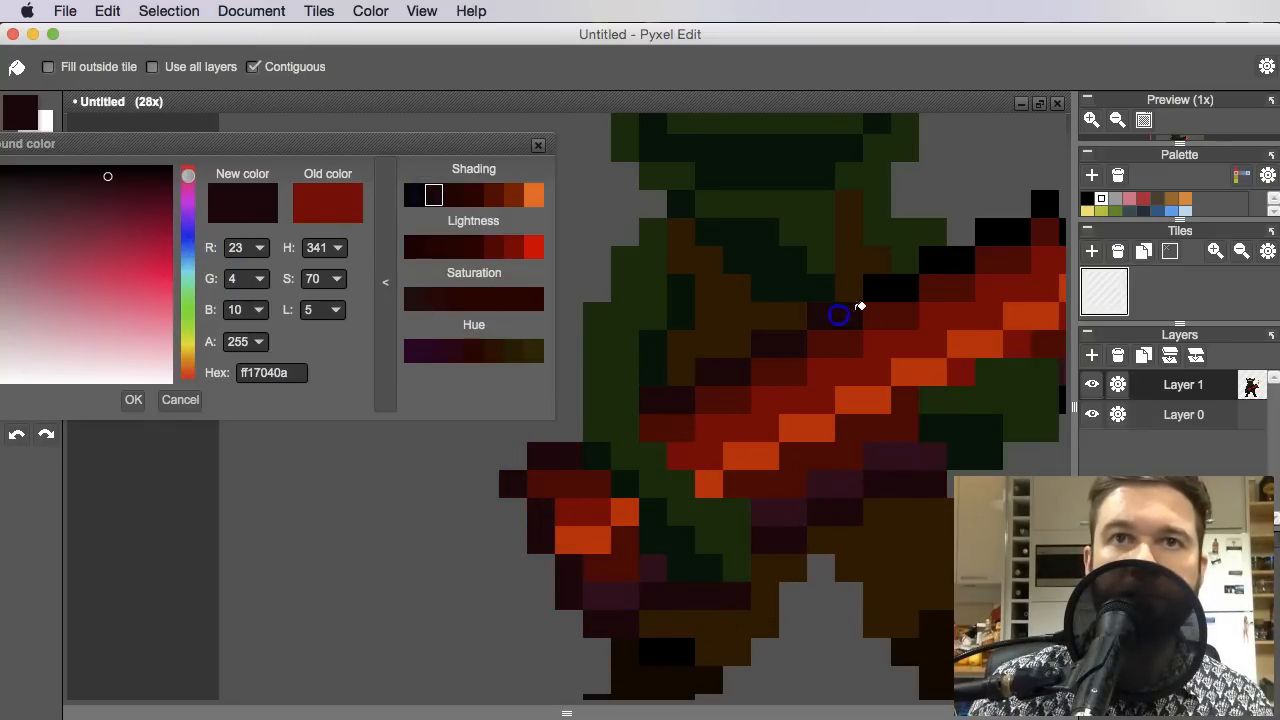
Fill the remaining black outline along the stick's upper edge and around its fused end with ff17040a
scroll(850, 320, "down", 5)
scroll(833, 397, "up", 5)
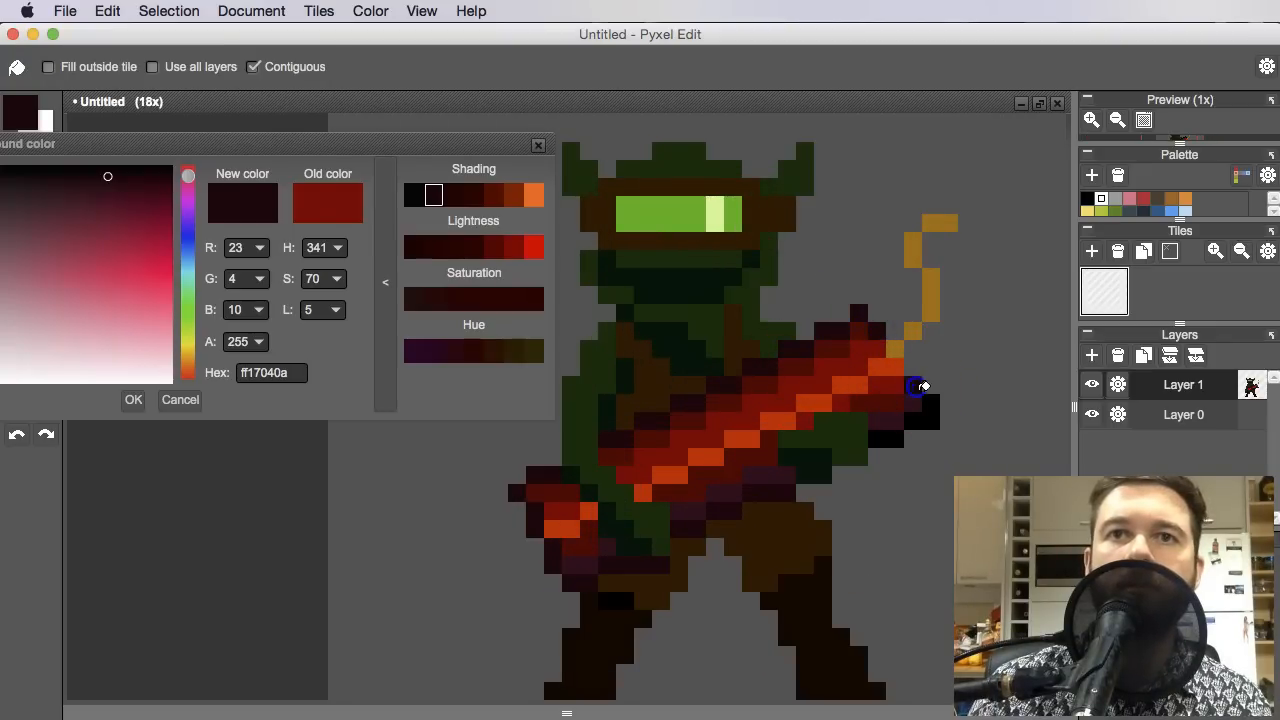
scroll(897, 378, "down", 5)
scroll(820, 417, "up", 5)
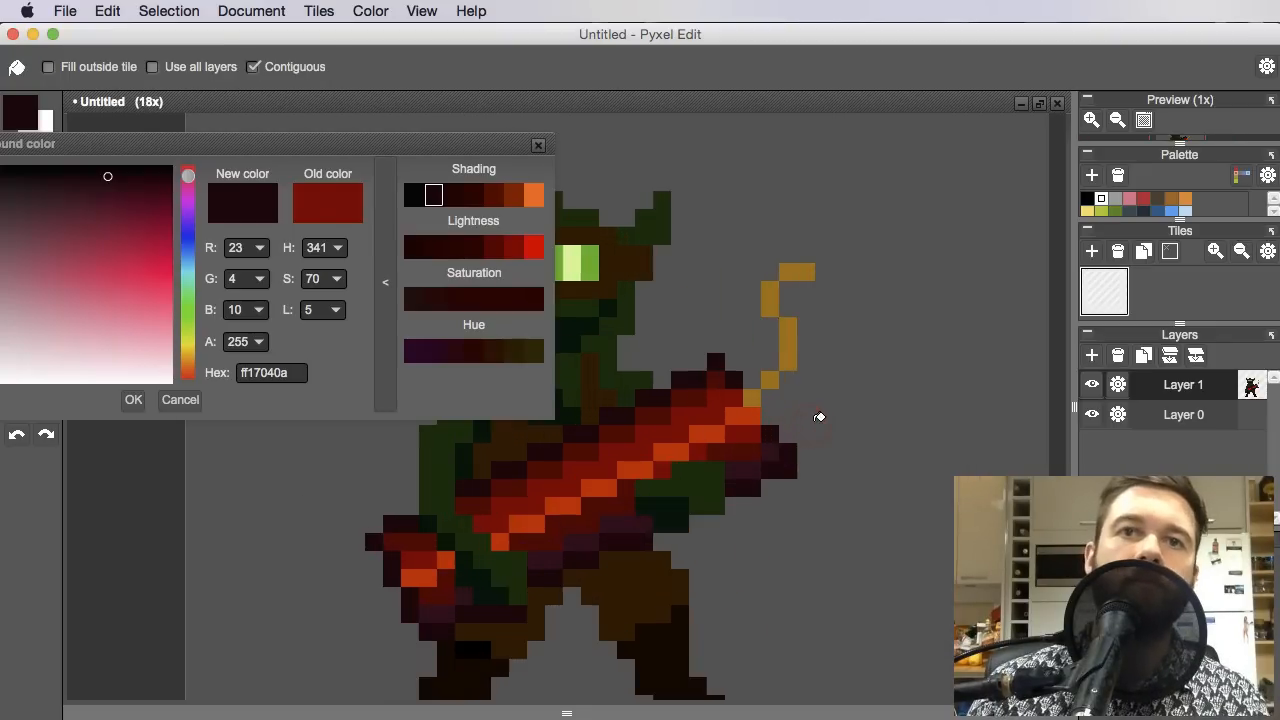
scroll(530, 525, "down", 5)
scroll(560, 520, "up", 6)
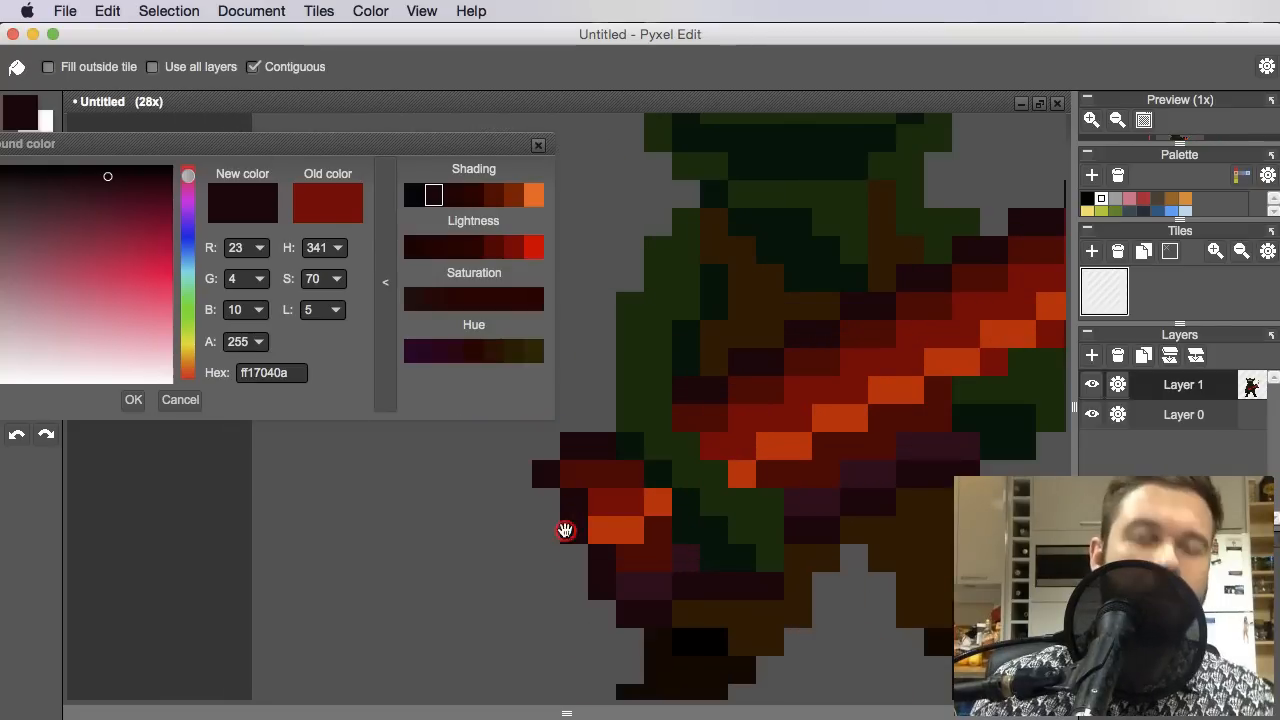
Round the stick's lower end by painting ff17040a outline pixels further in and erasing the outer outline pixels
key("b")
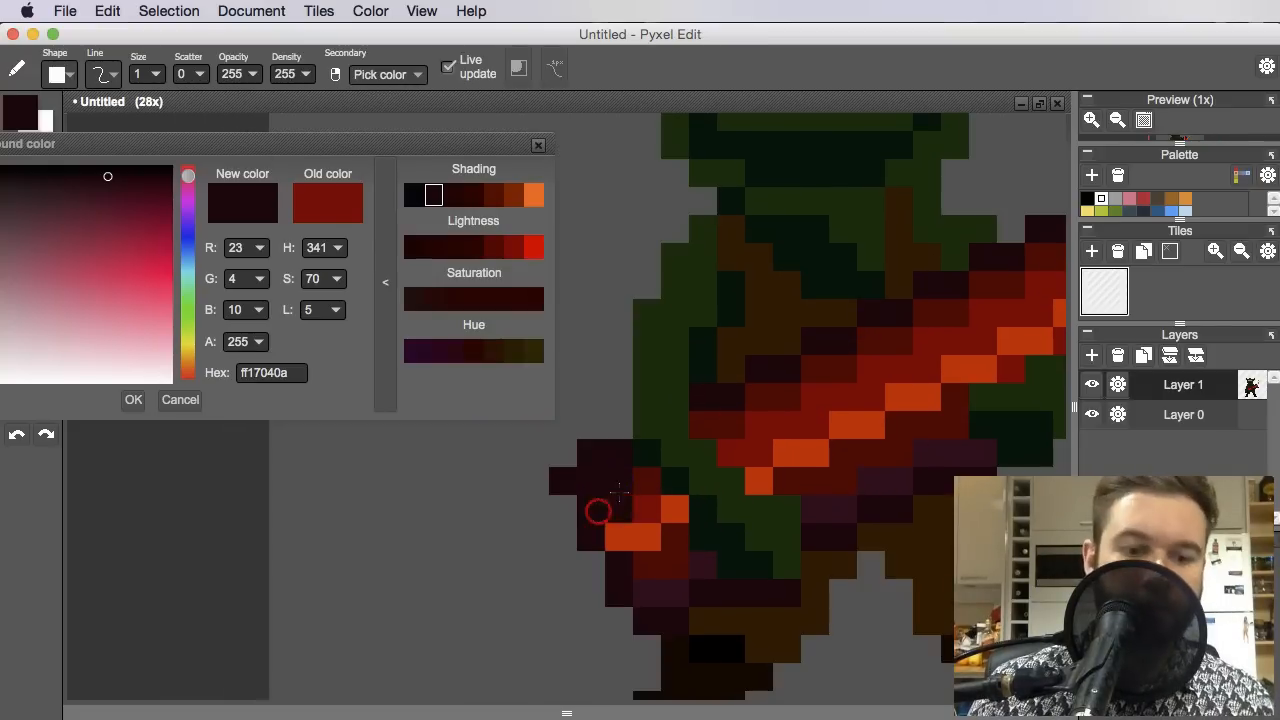
key("e")
left_click(600, 453)
scroll(586, 493, "down", 5)
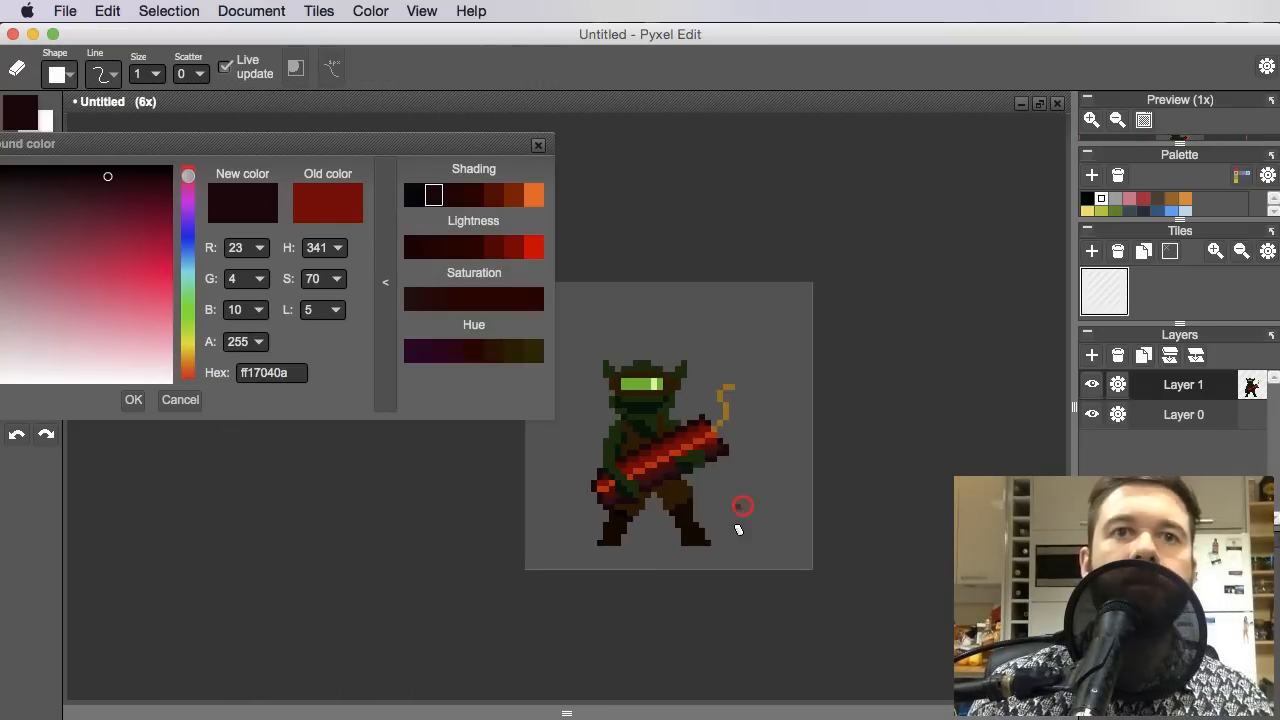
scroll(648, 528, "up", 4)
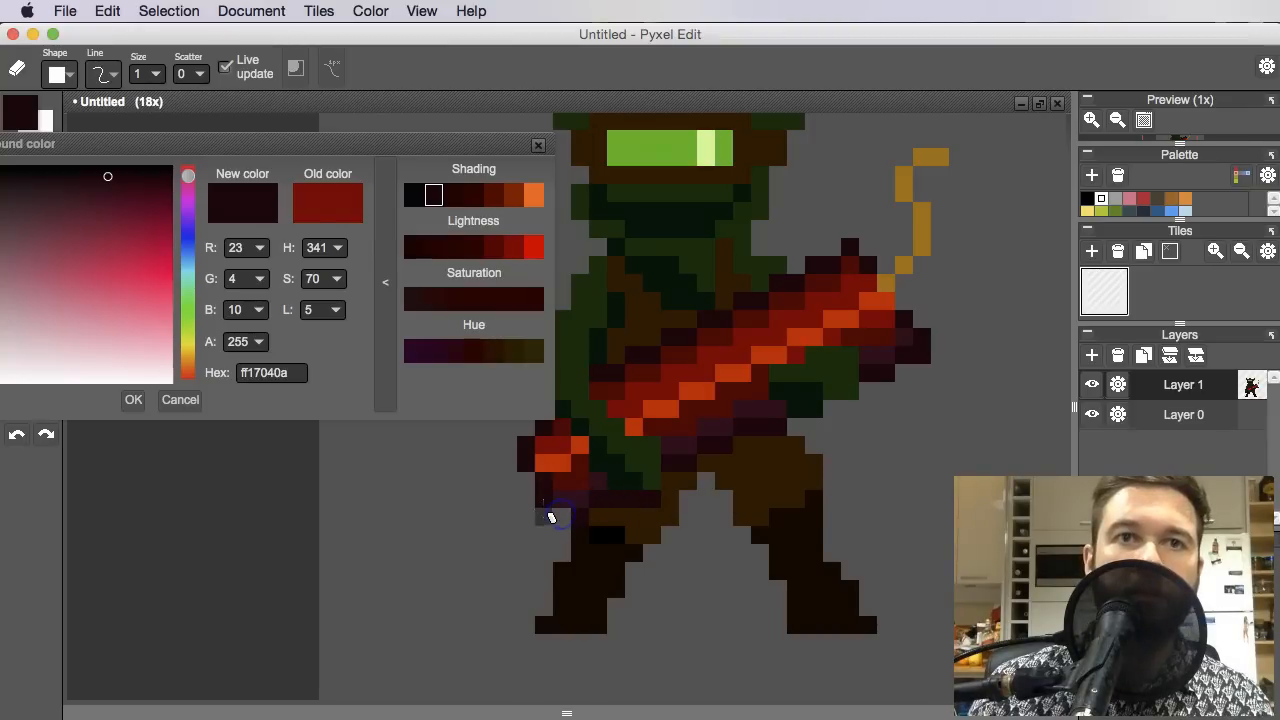
key("super+z")
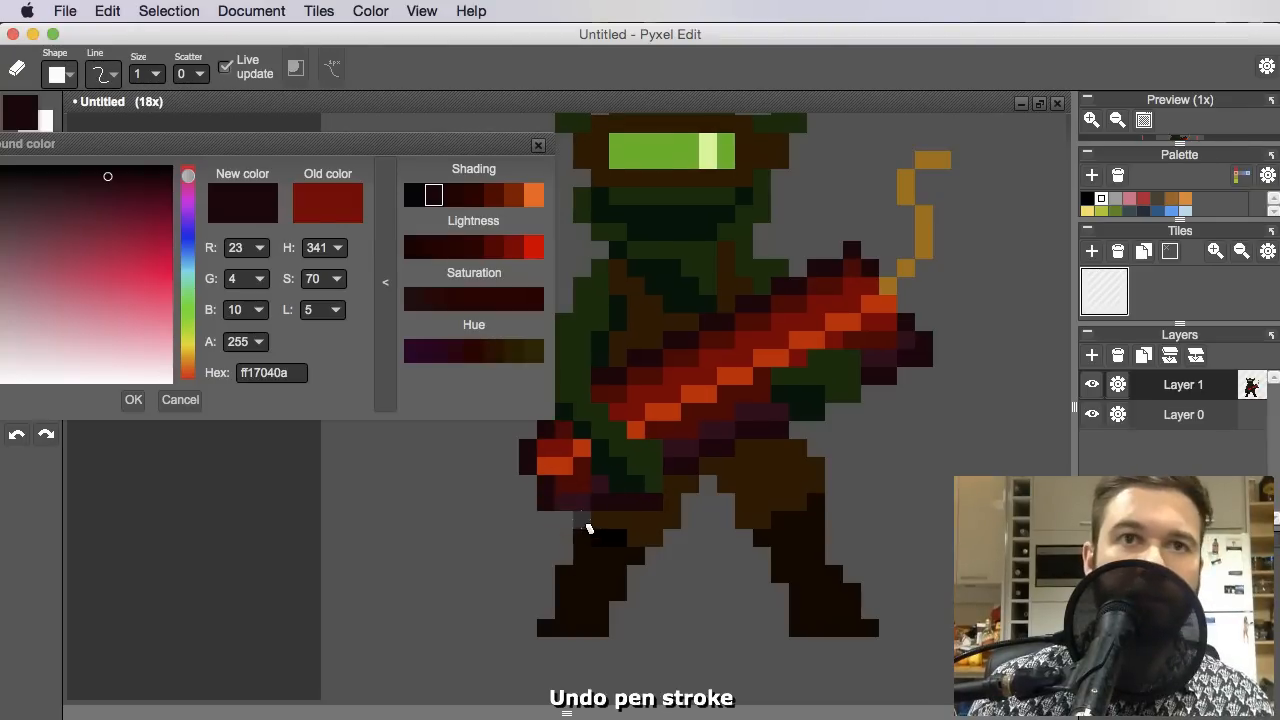
Even out the outline beneath the stick's lower end with ff17040a and cover its part under the rear hand with trouser brown ff2f1302
scroll(586, 523, "up", 3)
key("b")
left_click(508, 457, "alt")
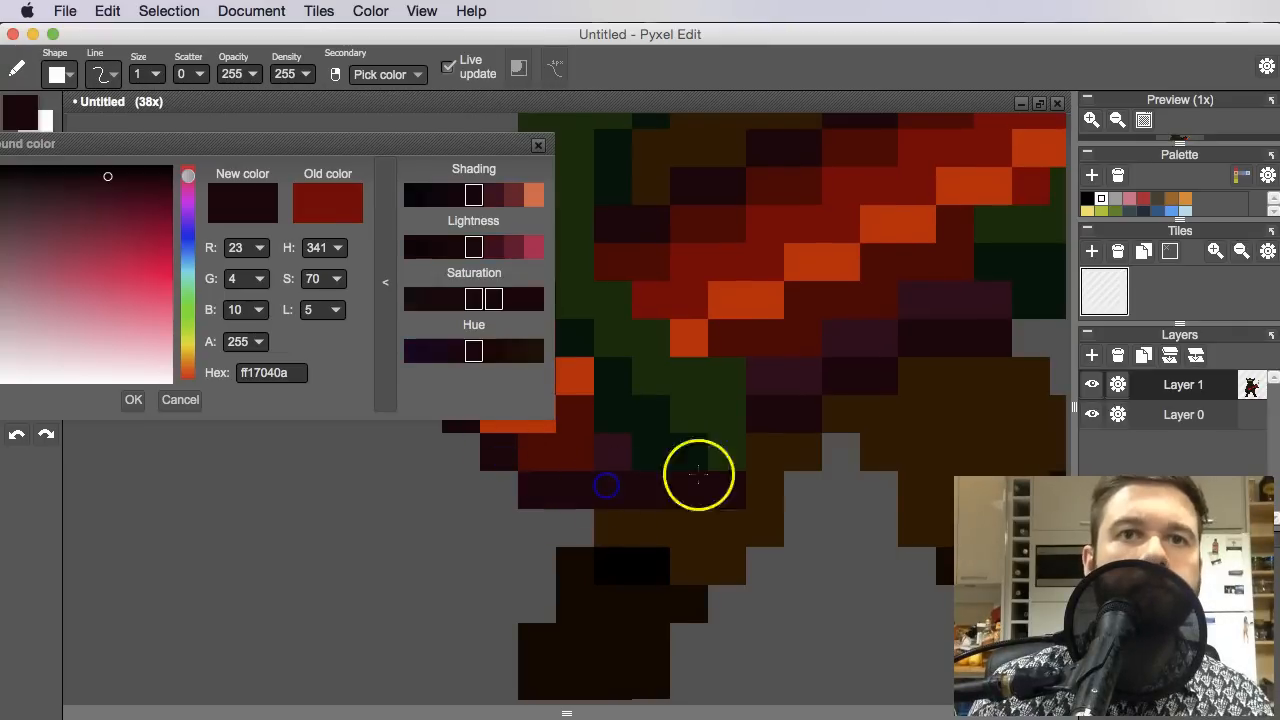
scroll(698, 476, "down", 3)
scroll(700, 476, "up", 2)
left_click(701, 476, "alt")
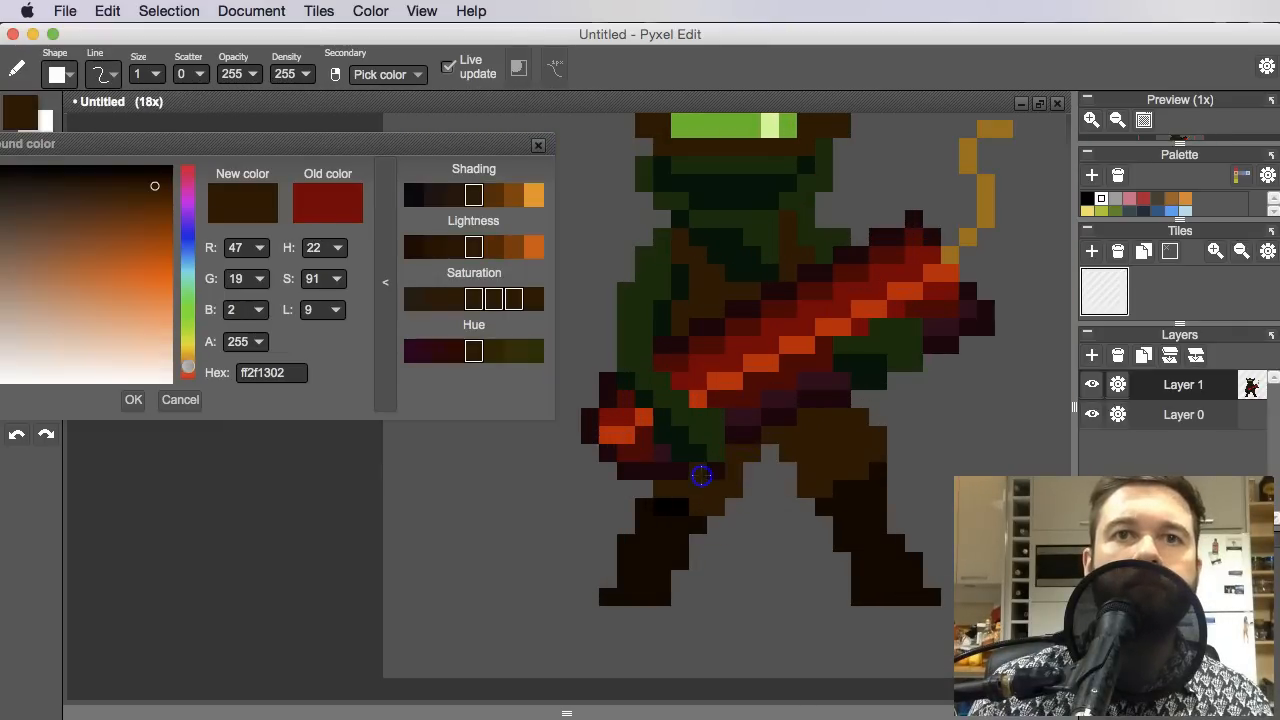
scroll(701, 476, "down", 3)
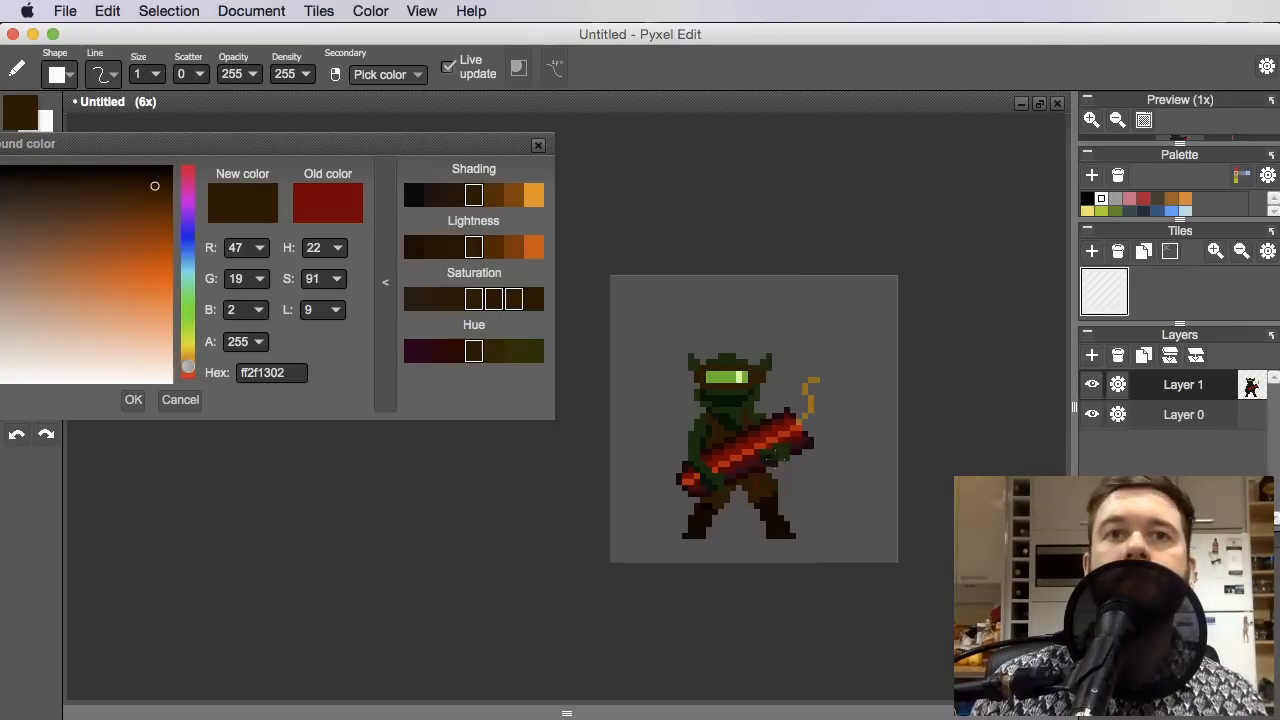
Sample the stick's red ff800505 and paint over the shading, highlight and outline at its fused end
scroll(775, 458, "up", 1)
left_click(797, 412)
scroll(797, 428, "up", 2)
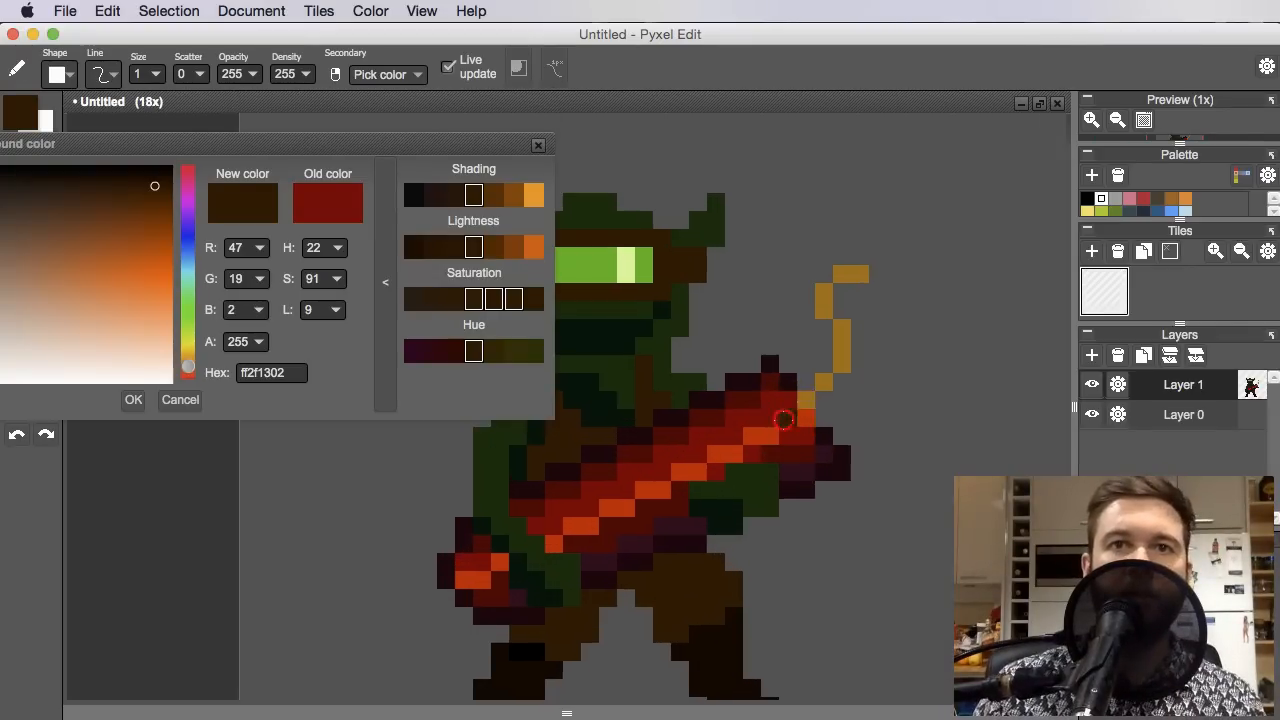
left_click(804, 420, "alt")
left_click(785, 391, "alt")
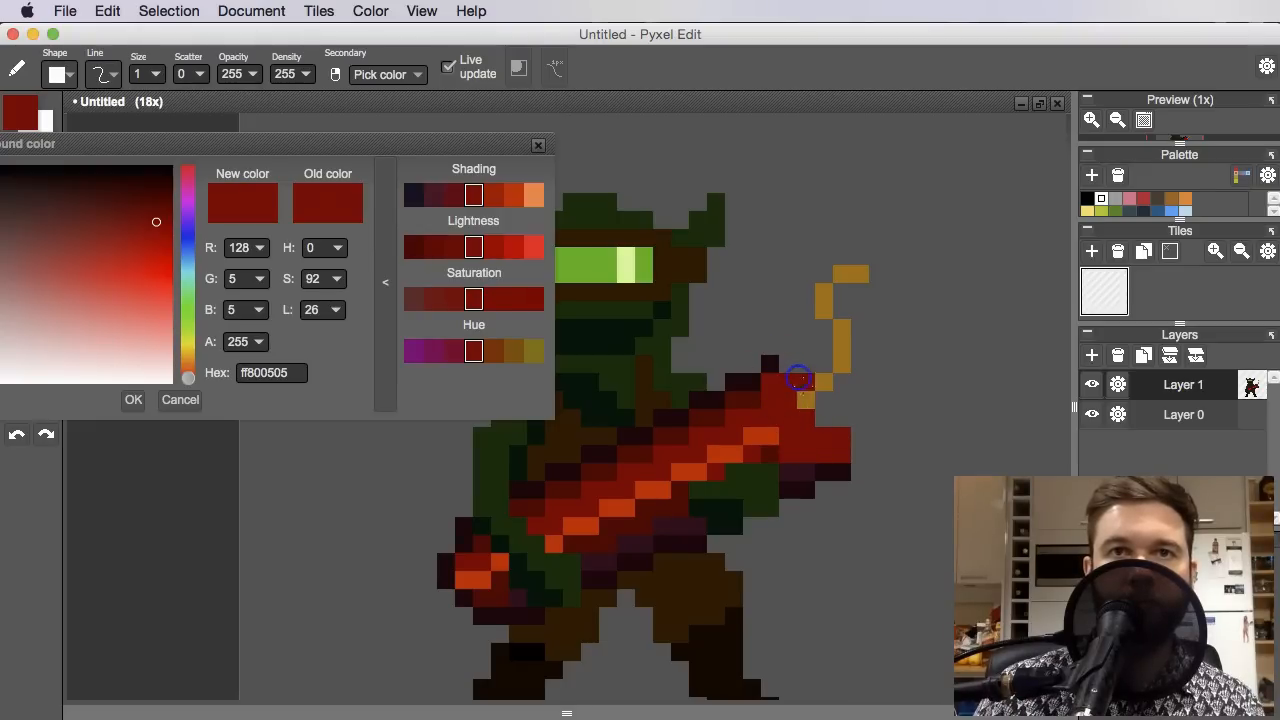
scroll(845, 418, "down", 3)
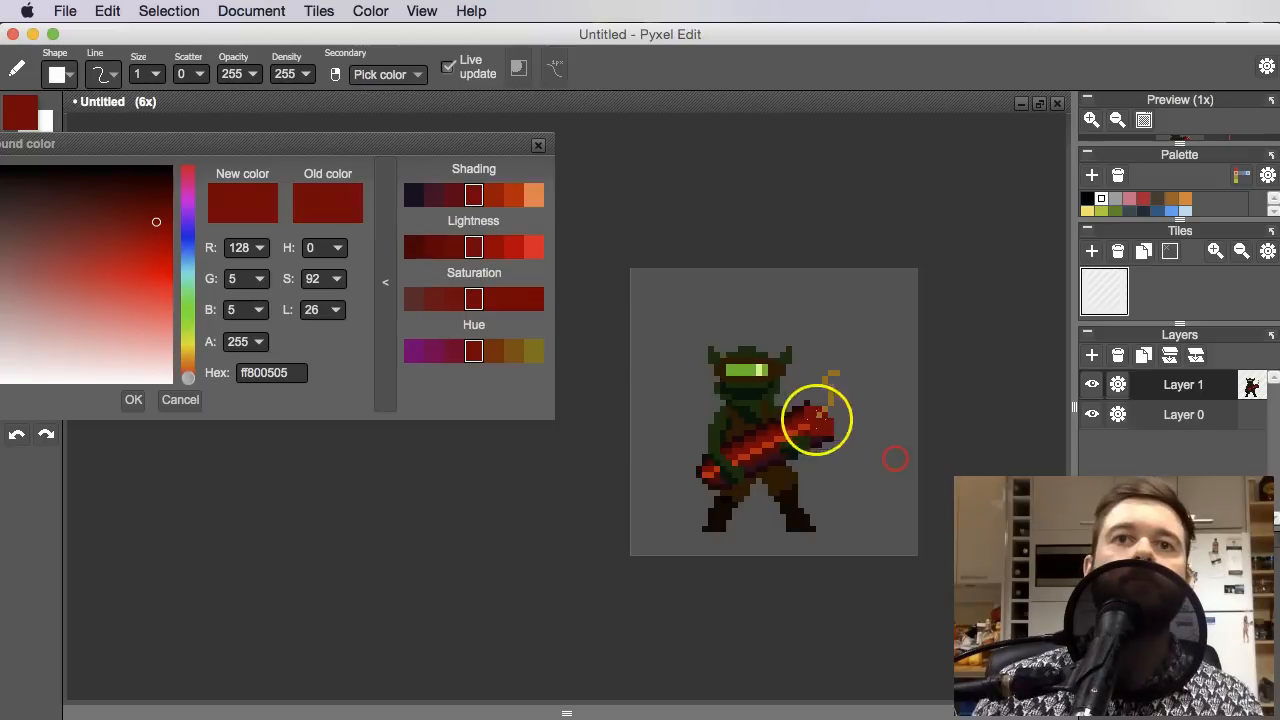
Extend the fused end upward with ff800505 pixels, covering its top outline to make a wider, blocky tip
scroll(814, 420, "up", 4)
left_click(812, 370)
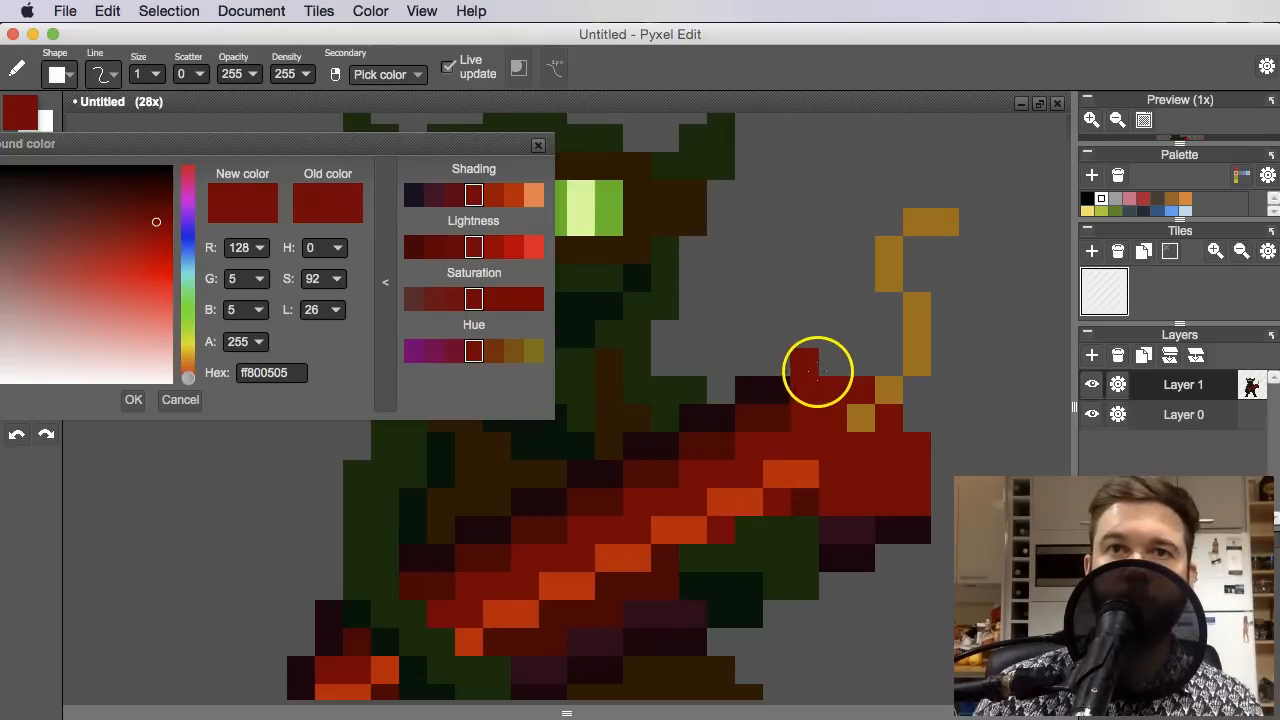
scroll(874, 443, "down", 3)
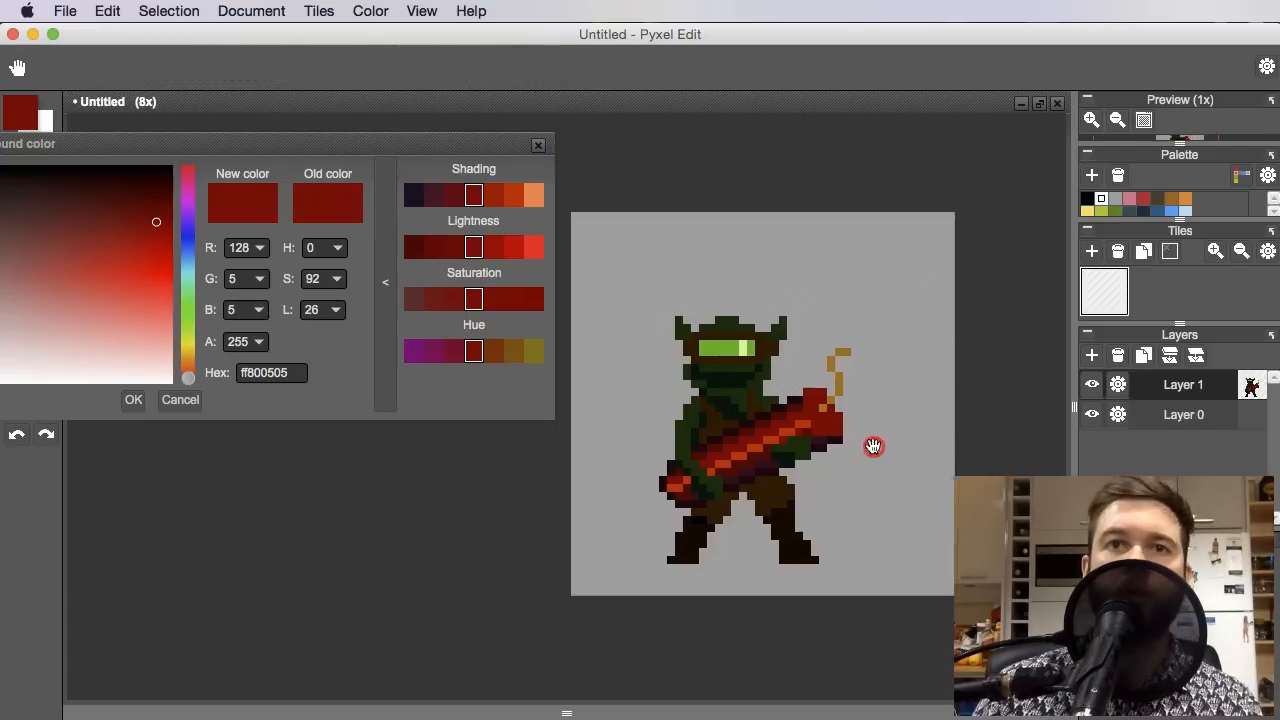
scroll(820, 423, "up", 3)
left_click(745, 401)
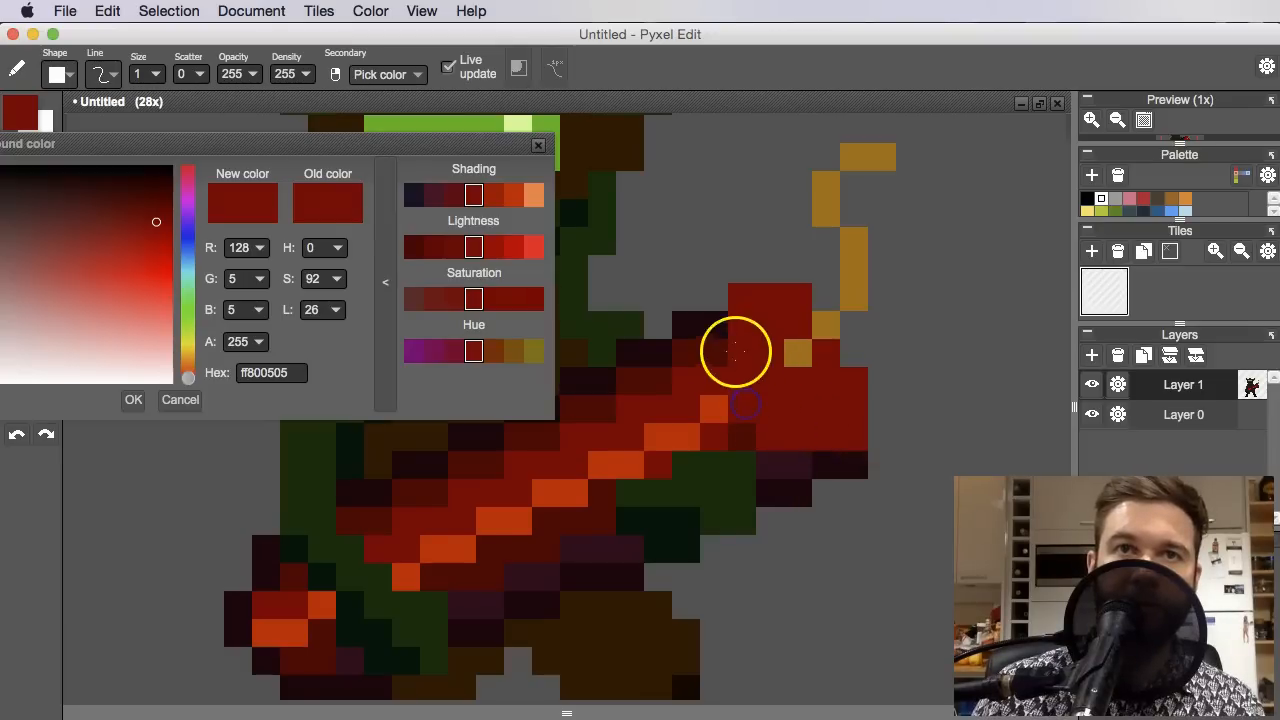
Erase the top corner pixel nearest the fuse on the stick's red tip
scroll(814, 380, "down", 3)
scroll(829, 366, "up", 2)
key("e")
left_click(814, 381)
scroll(866, 418, "down", 3)
scroll(856, 444, "up", 2)
left_click_drag(866, 420, 841, 482)
Sample the highlight orange ffca2606 and paint a band across the stick where the red tip begins
key("b")
key("i")
scroll(780, 474, "up", 1)
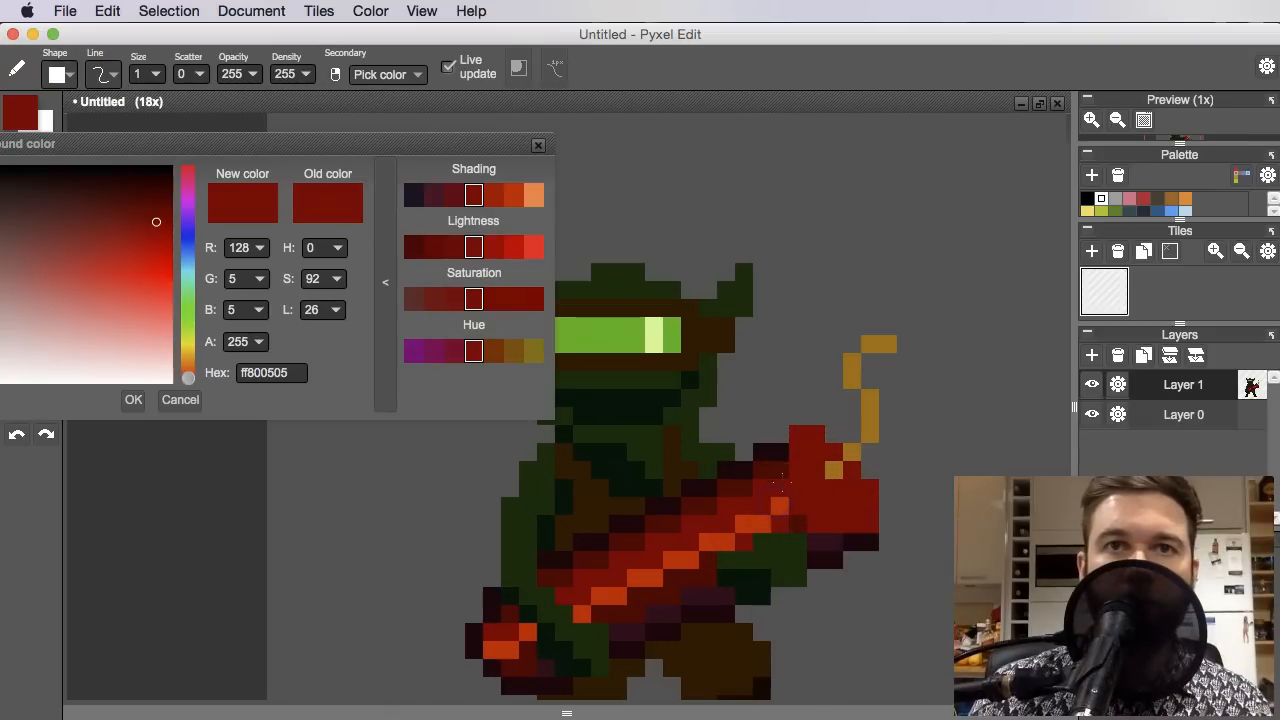
right_click(782, 500)
left_click_drag(780, 470, 806, 525)
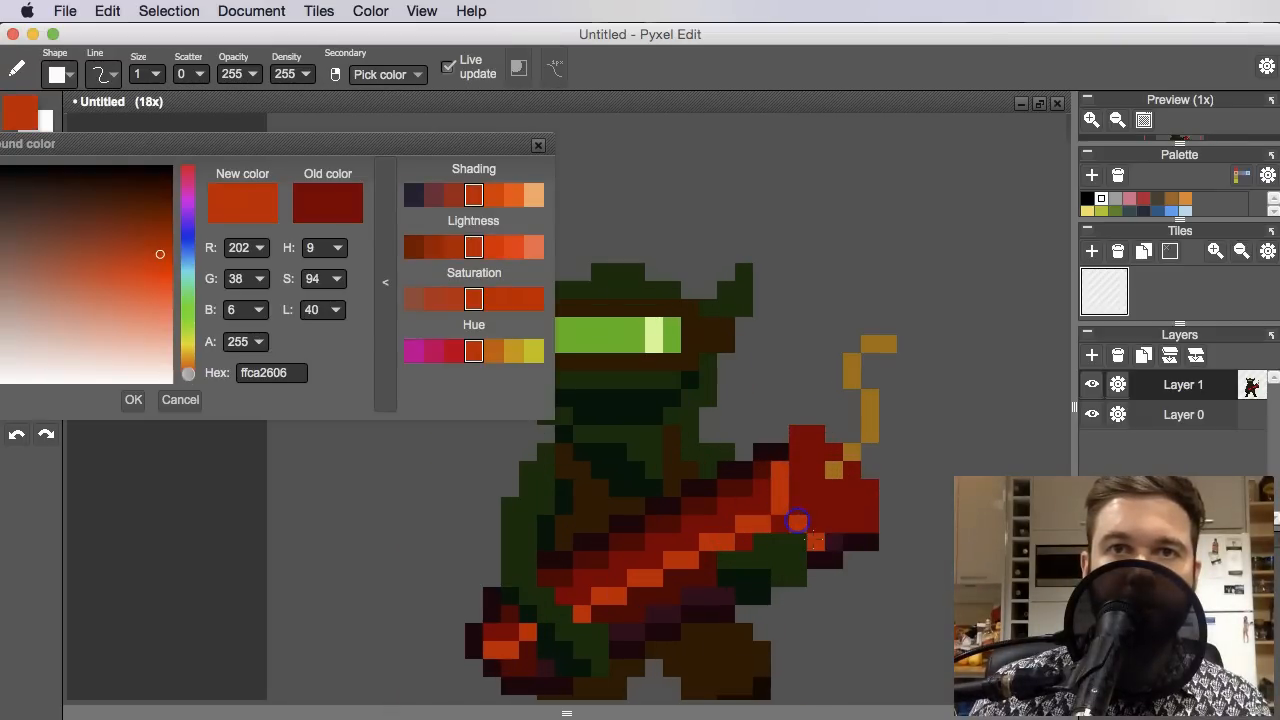
scroll(880, 550, "down", 3)
scroll(900, 560, "up", 4)
Try erasing the top pixel of the red tip on the side nearest the creature's head
scroll(800, 490, "down", 3)
scroll(789, 463, "up", 3)
key("e")
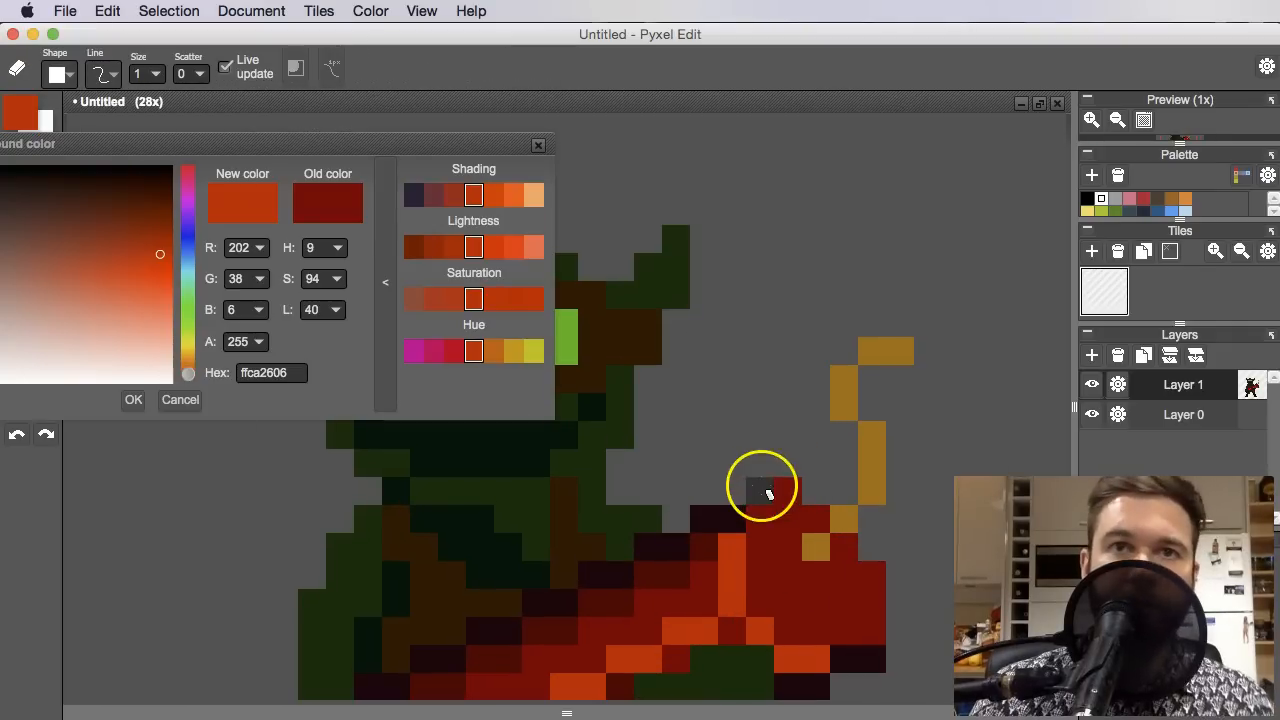
scroll(808, 490, "down", 2)
key("super+z")
scroll(853, 510, "down", 3)
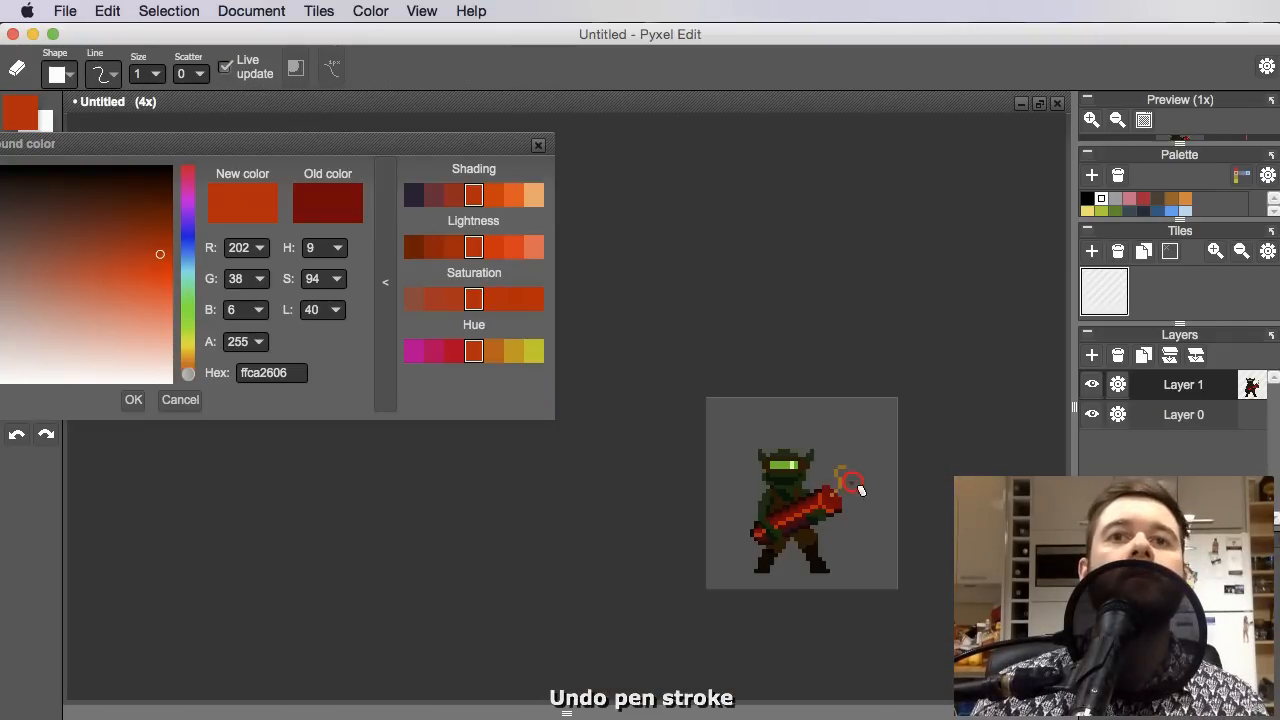
Sample the red ff800505 again and repaint the top corner pixel of the tip beside the fuse
scroll(846, 493, "up", 1)
scroll(842, 494, "up", 4)
scroll(826, 494, "down", 3)
scroll(828, 498, "up", 3)
key("b")
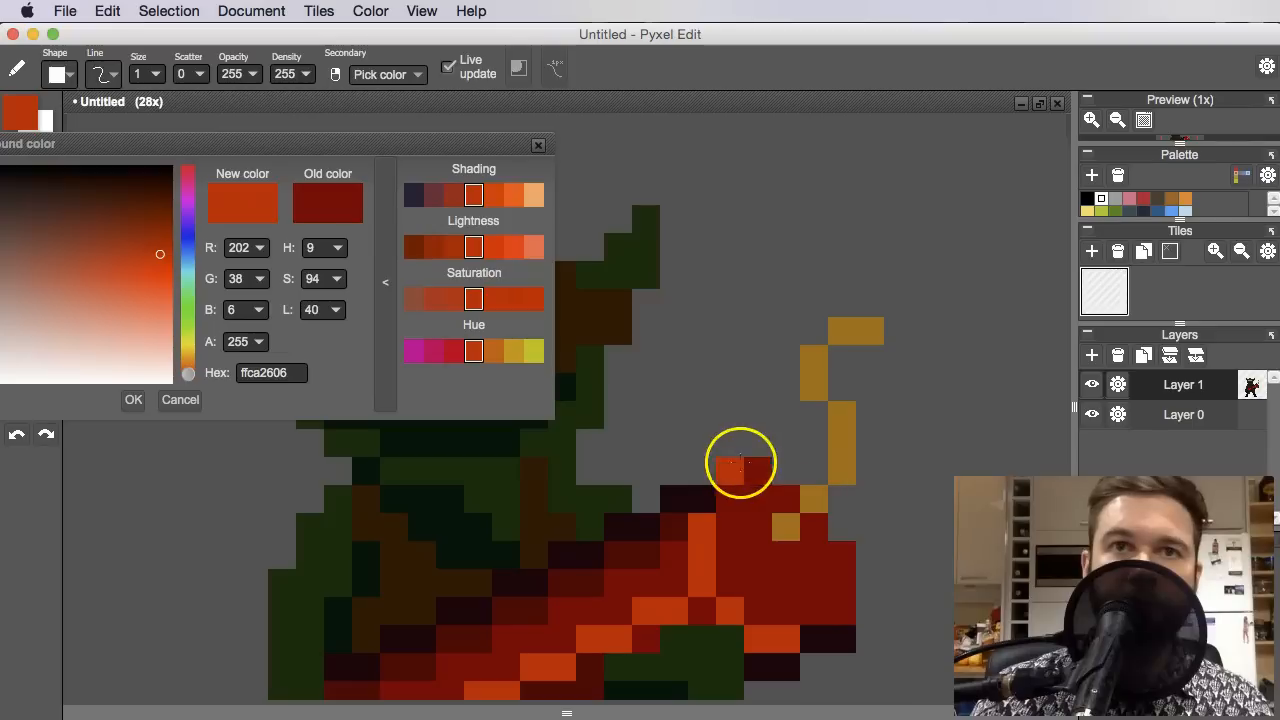
right_click(766, 496)
scroll(800, 510, "down", 3)
scroll(828, 520, "up", 3)
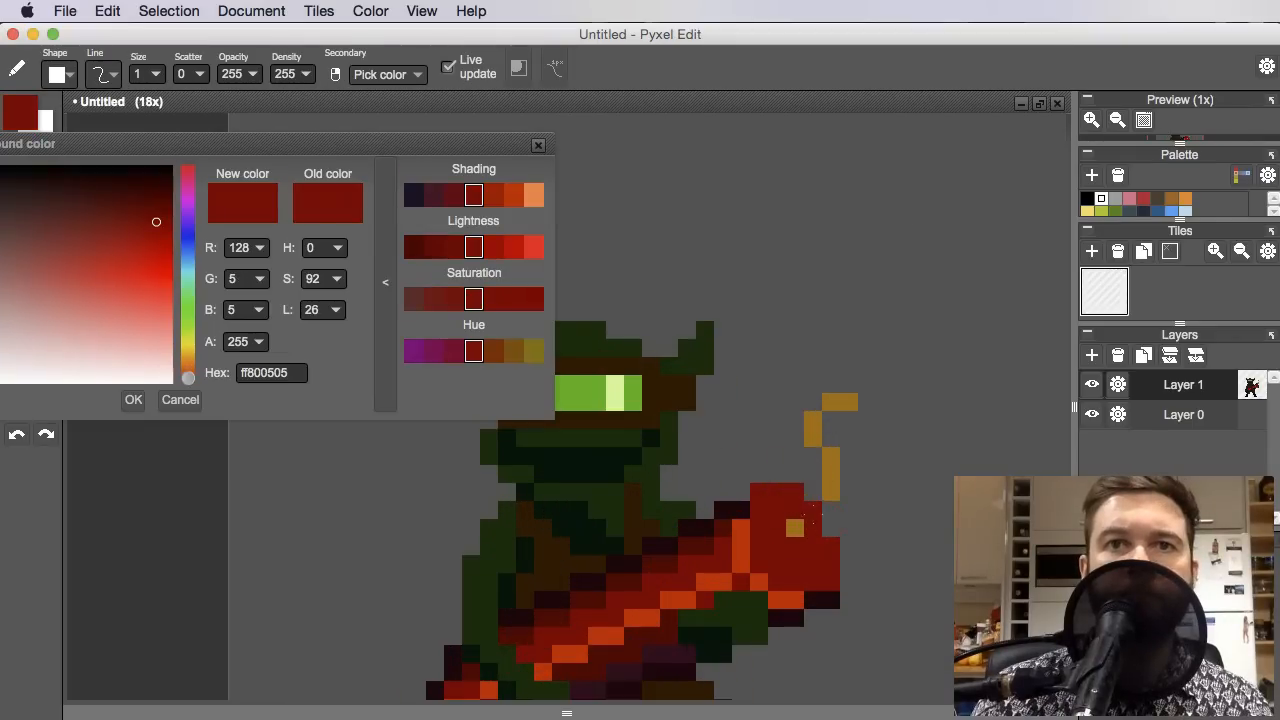
Sample the dark outline colour beneath the stick's red tip
scroll(829, 524, "down", 4)
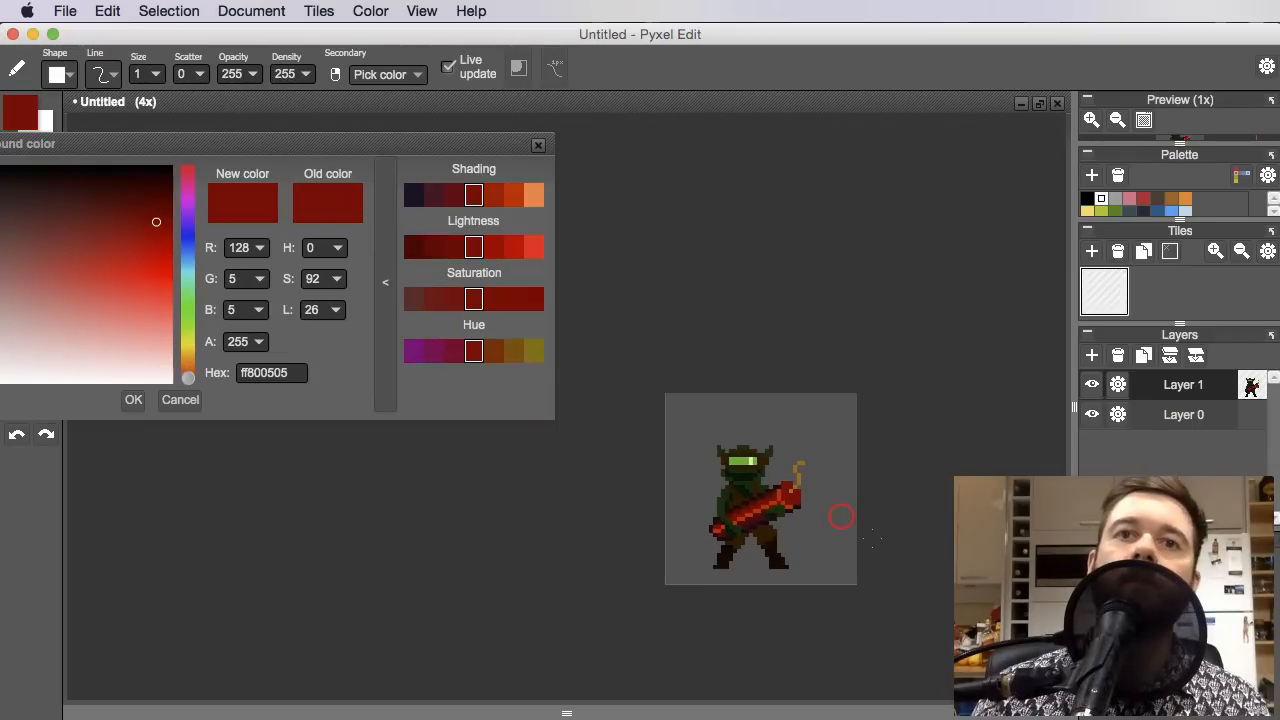
scroll(789, 492, "up", 1)
scroll(789, 492, "up", 3)
key("alt")
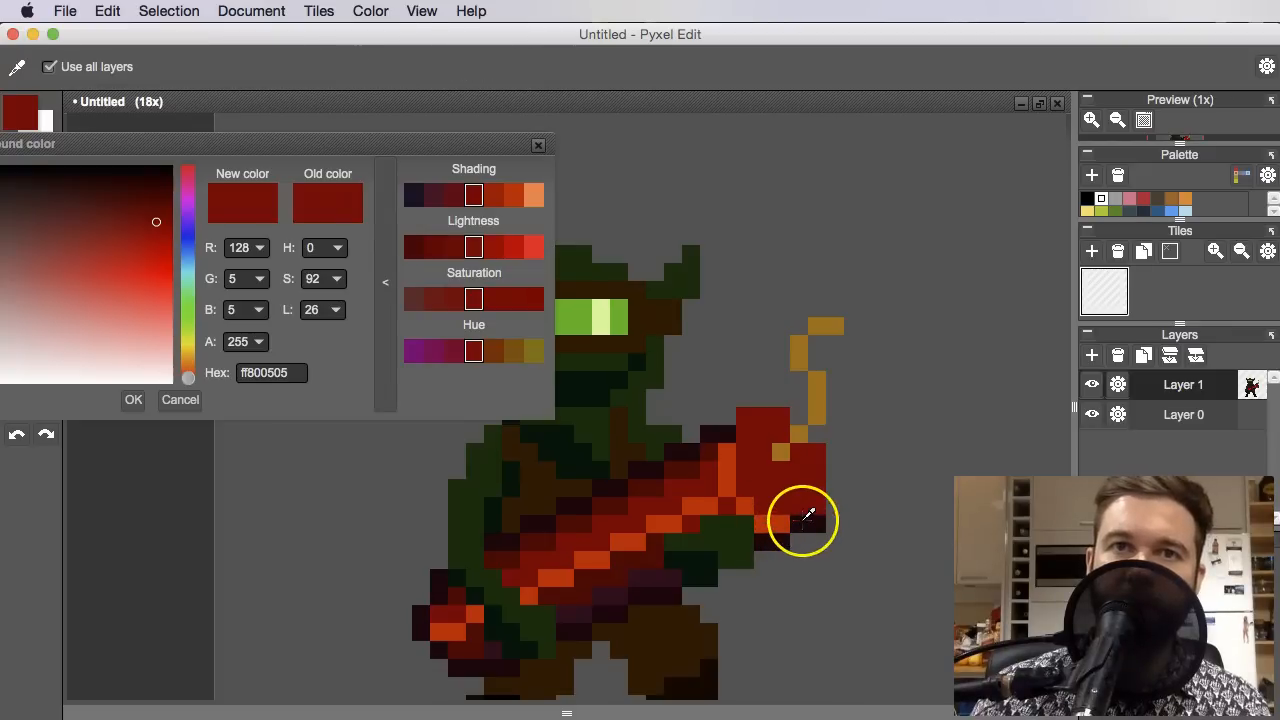
Sample the dynamite's dark red ff510505 and shade the outer edges of its fuse end
left_click(697, 465, "alt")
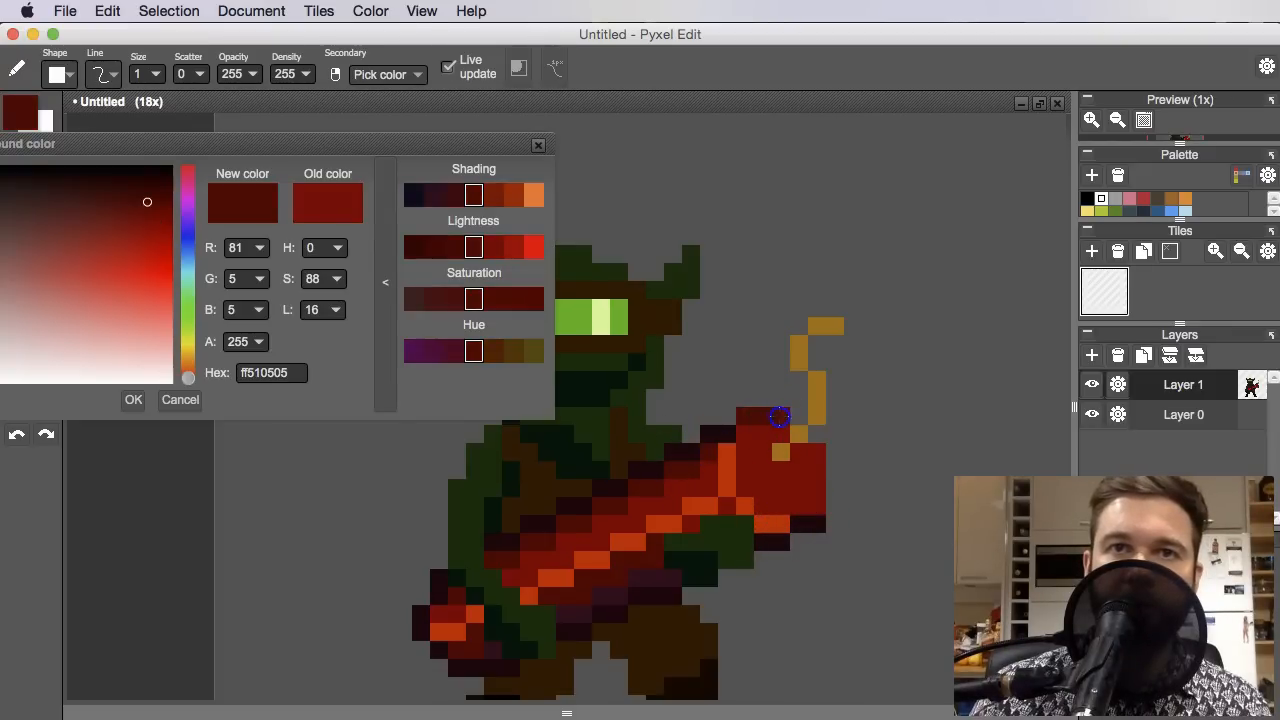
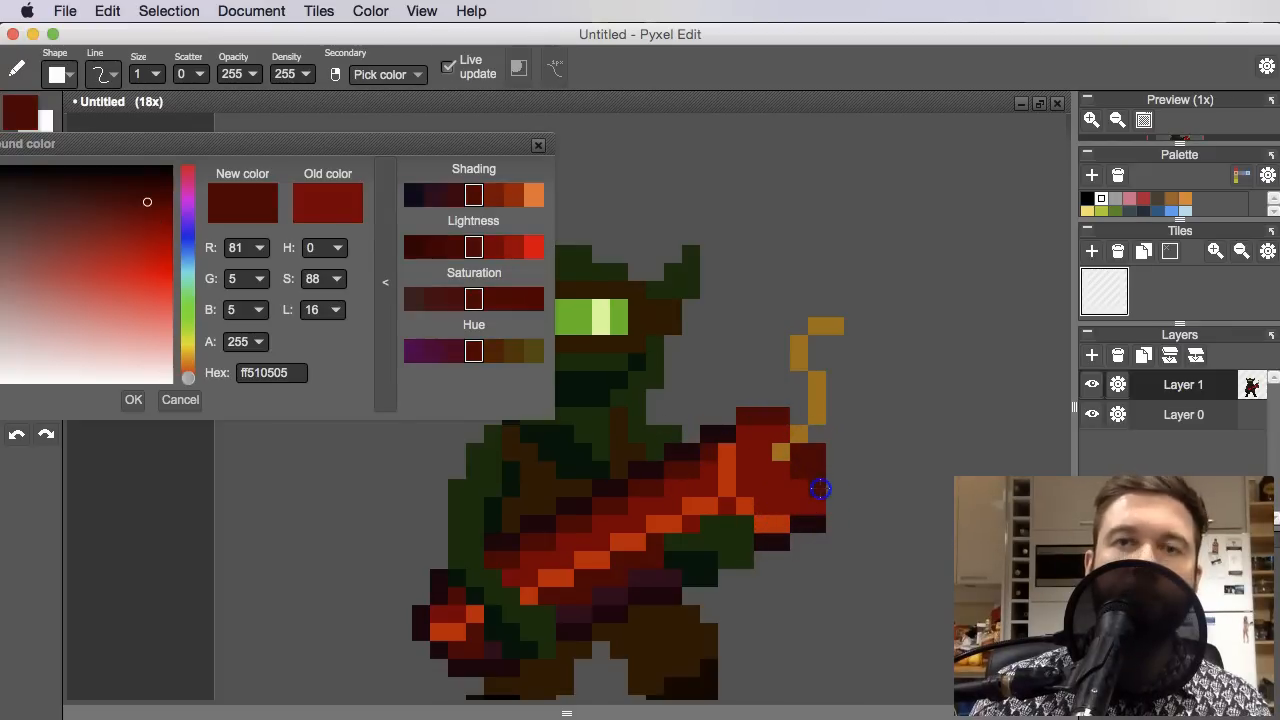
scroll(822, 498, "down", 5)
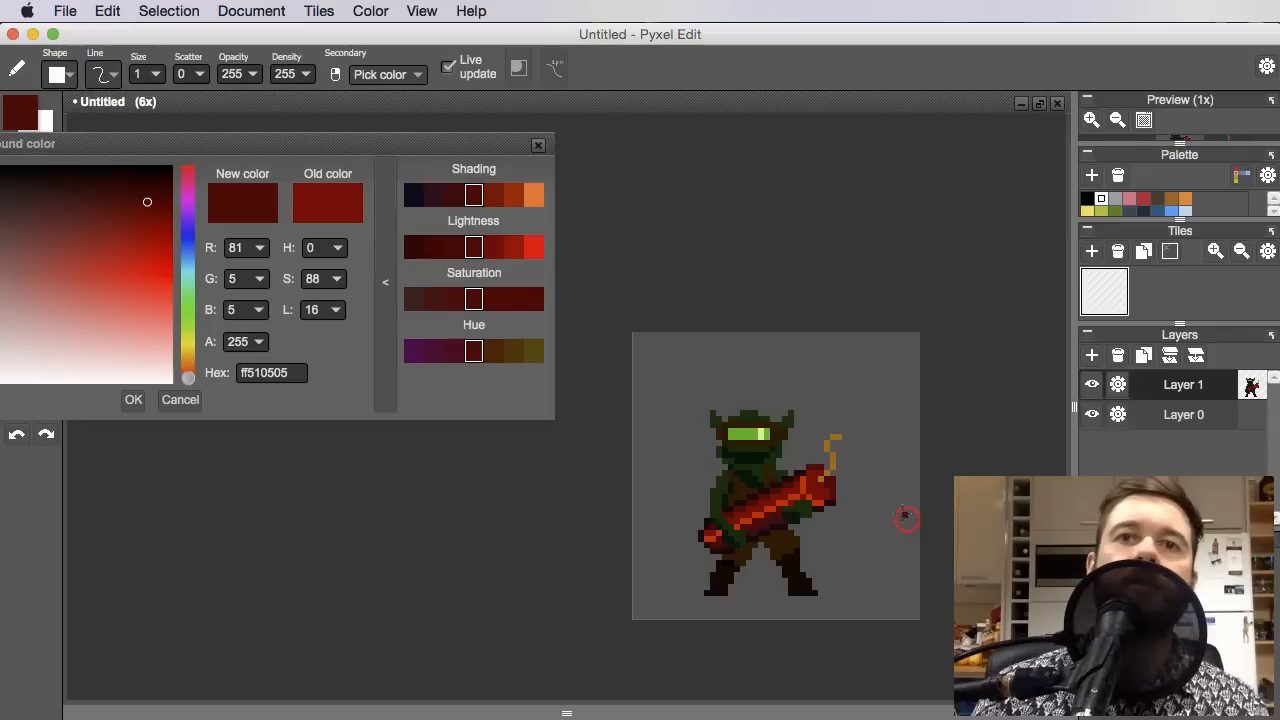
scroll(814, 477, "up", 5)
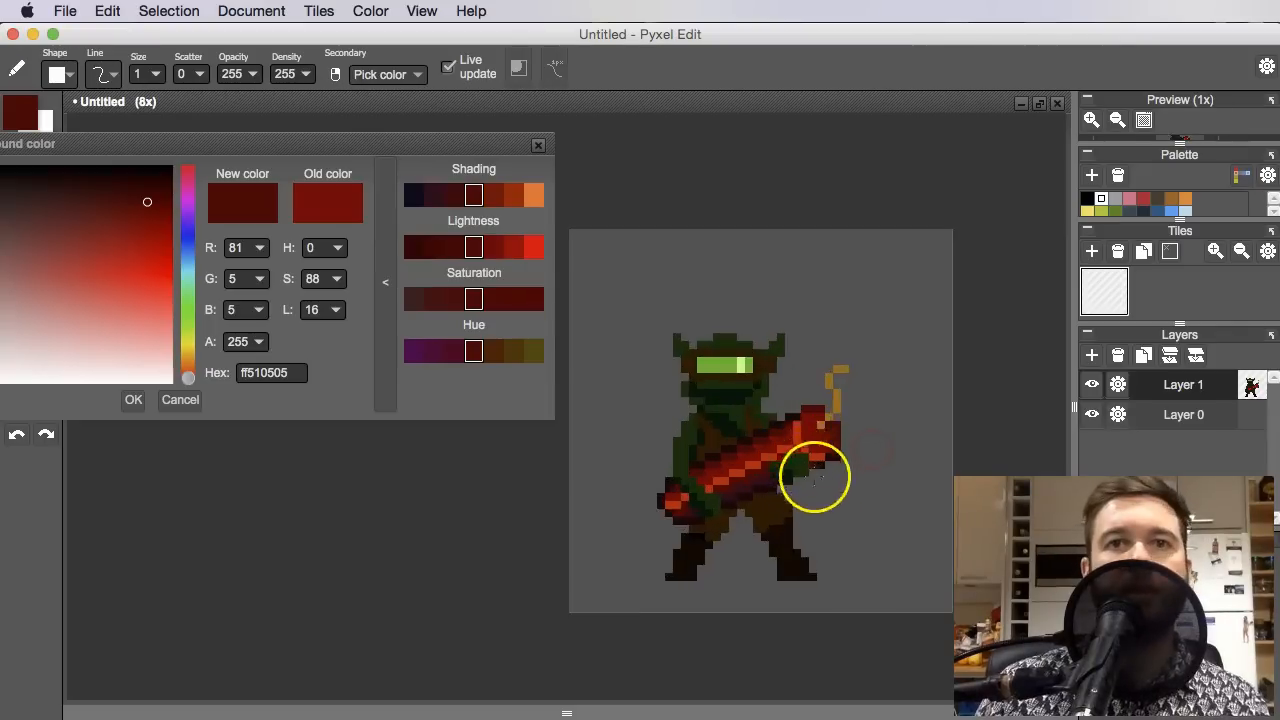
Try orange-red ffa51306, derived from the dynamite's base red, on the rim highlight near the fuse end
key("alt")
left_click_drag(803, 370, 811, 386)
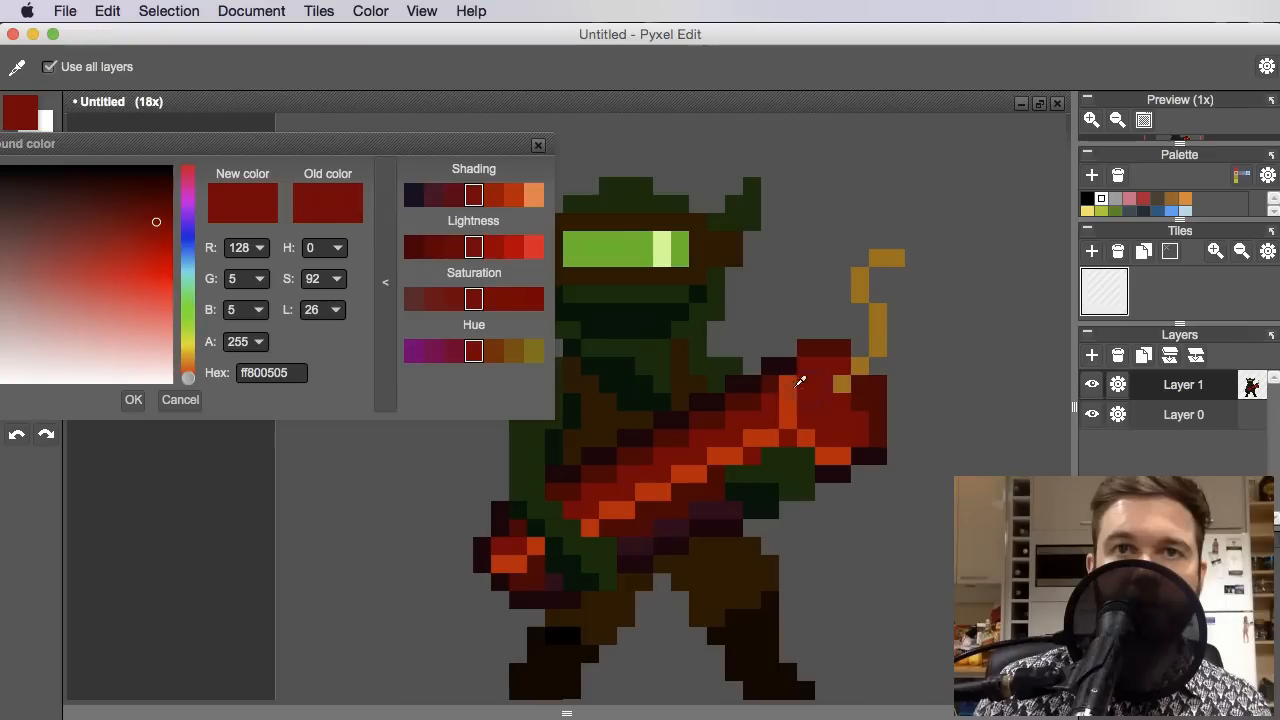
right_click(811, 377)
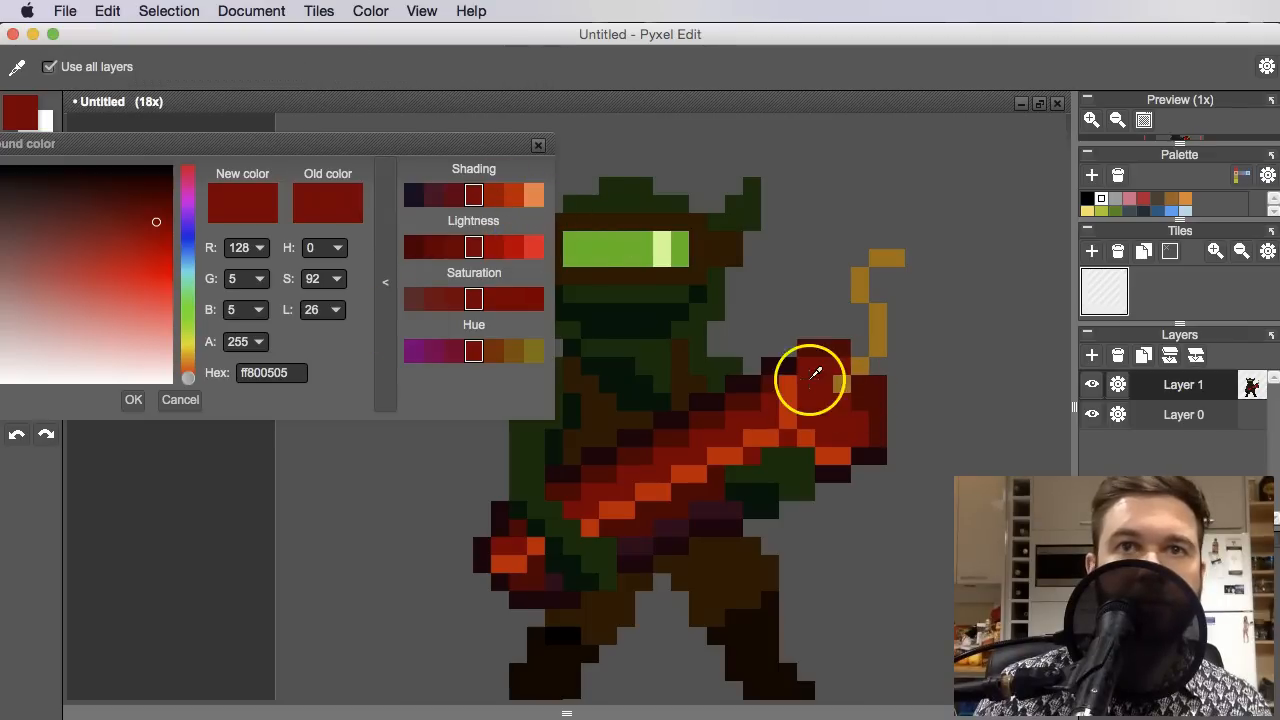
left_click(500, 196)
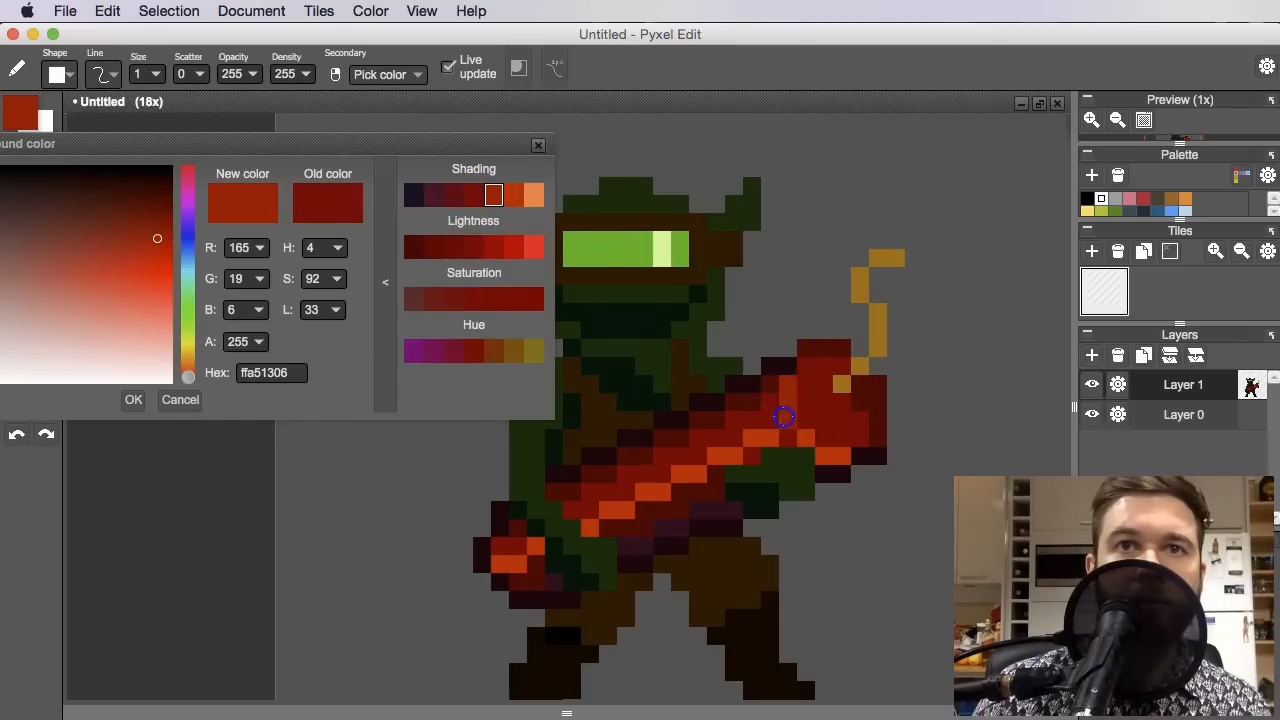
scroll(841, 459, "down", 5)
scroll(829, 458, "up", 5)
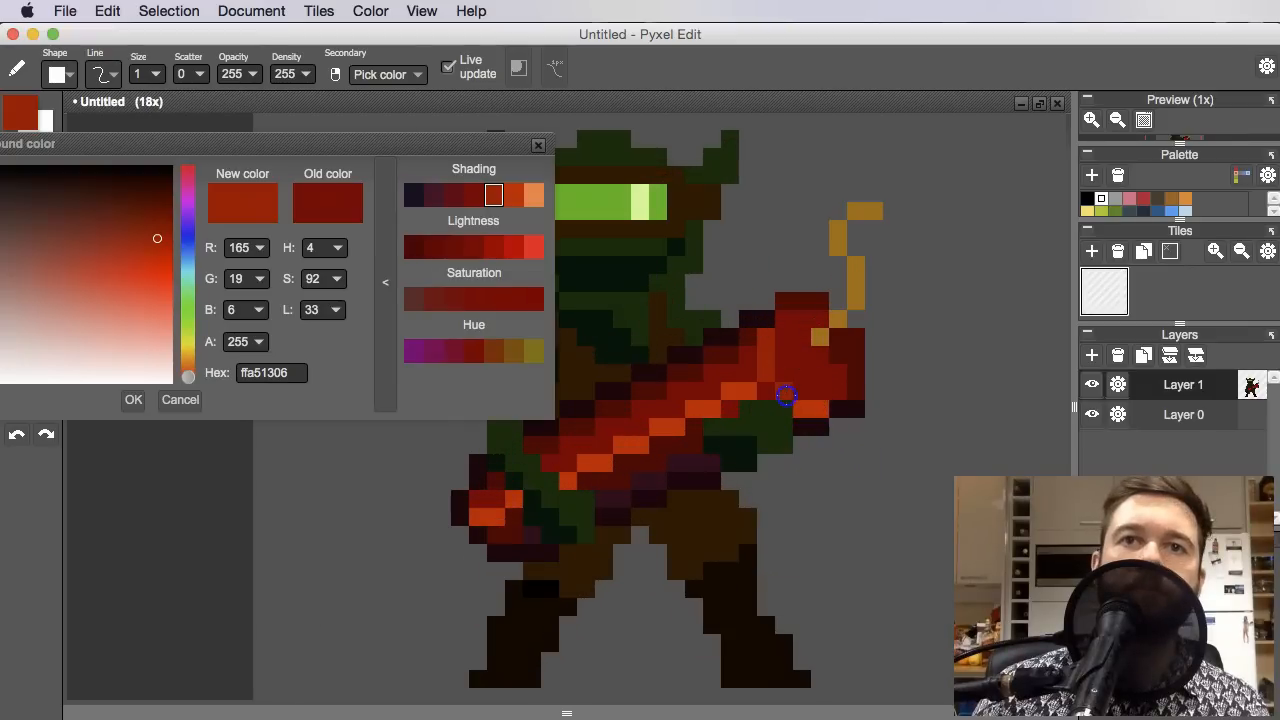
Mix bright red ffc50404 from the dynamite's base red and repaint the rim highlight at the fuse end
right_click(815, 362)
left_click_drag(152, 227, 156, 244)
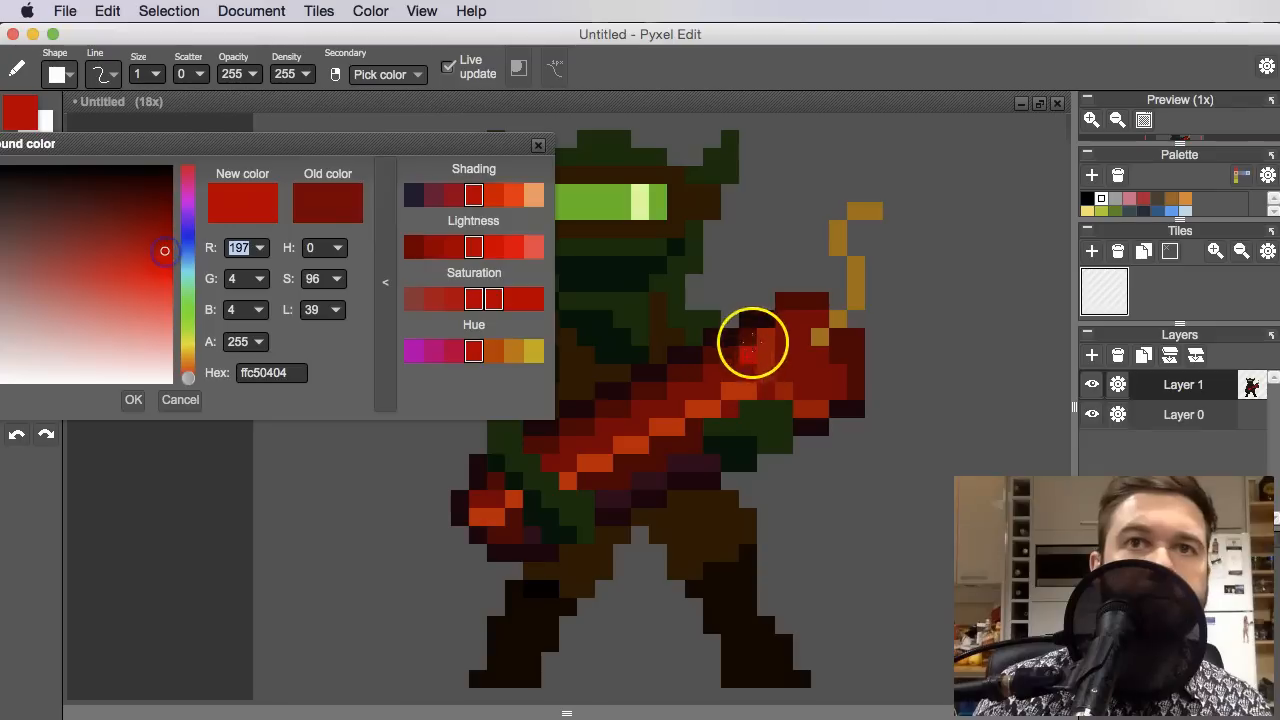
left_click_drag(766, 338, 769, 361)
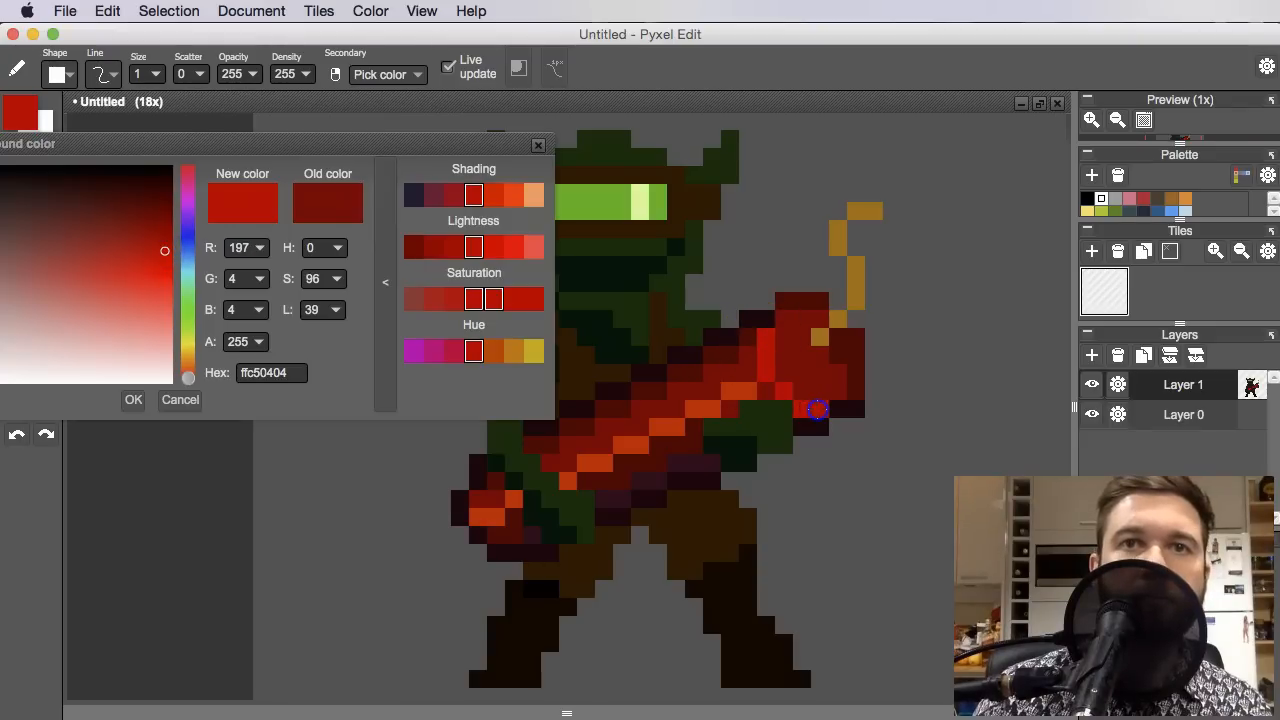
scroll(817, 410, "down", 5)
scroll(877, 443, "up", 3)
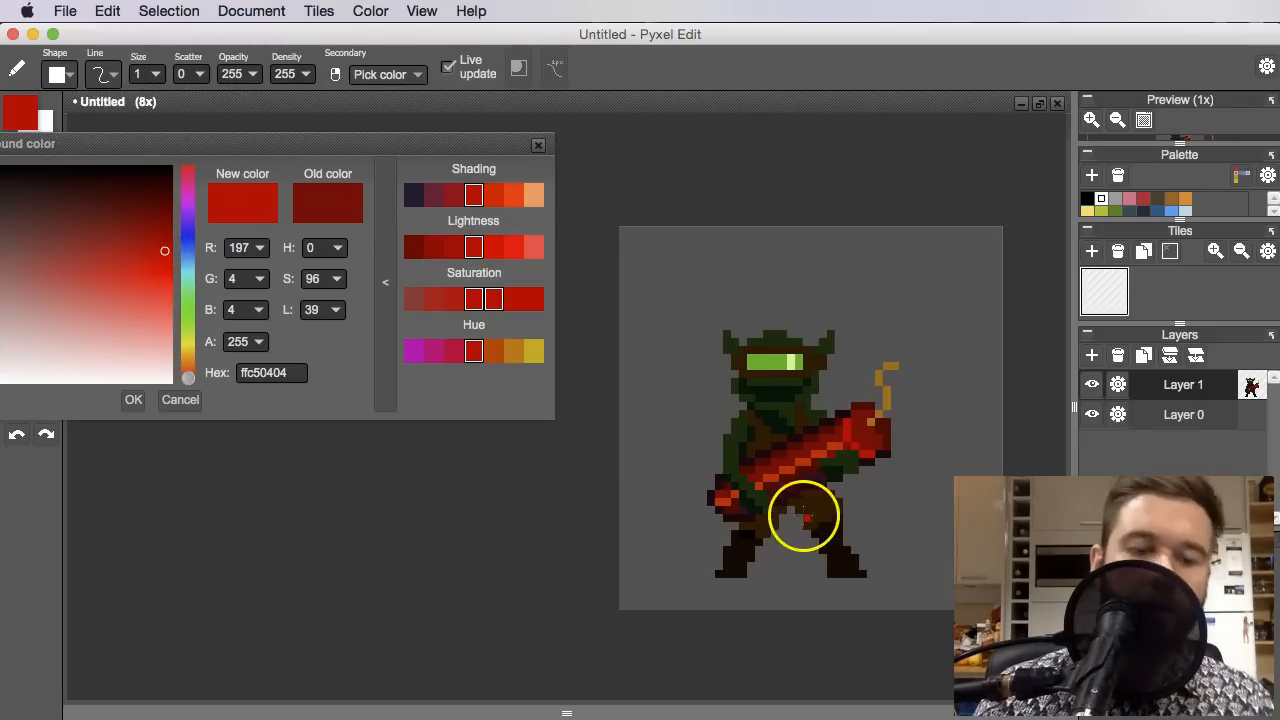
Fill the remaining orange highlights along the dynamite's body and rear end with bright red ffc50404
key("f")
scroll(714, 492, "up", 4)
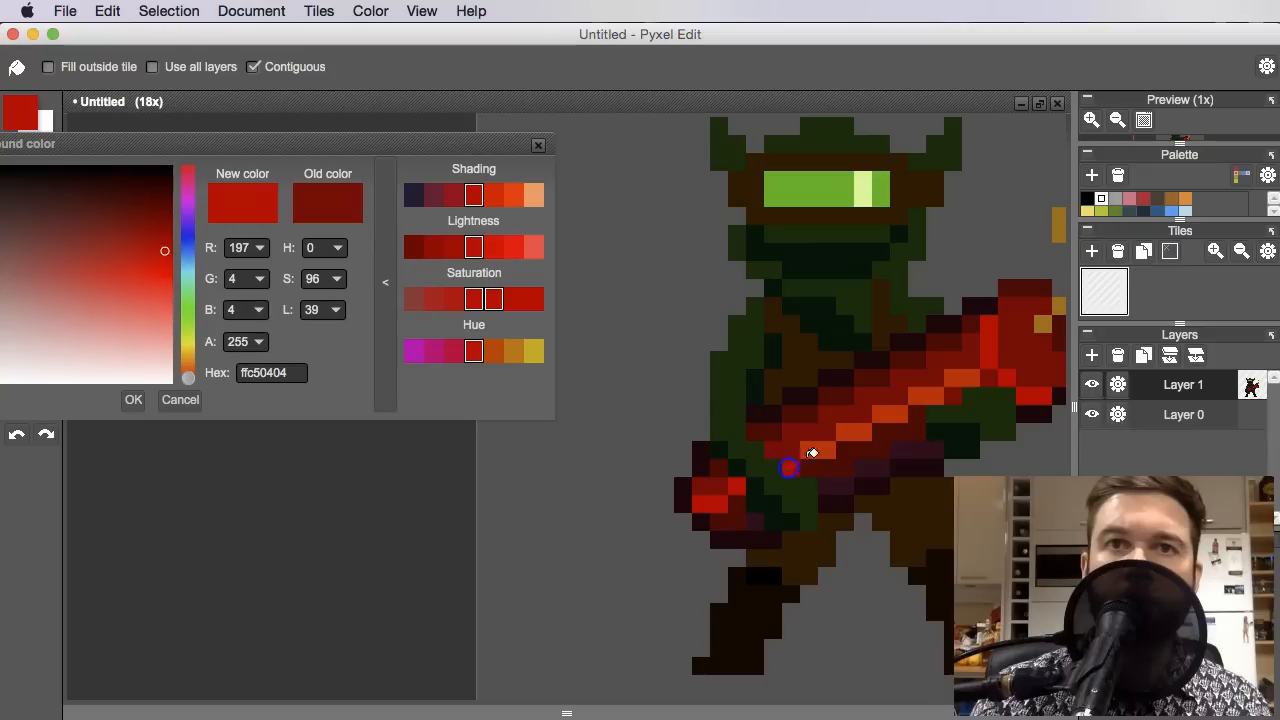
scroll(963, 376, "down", 5)
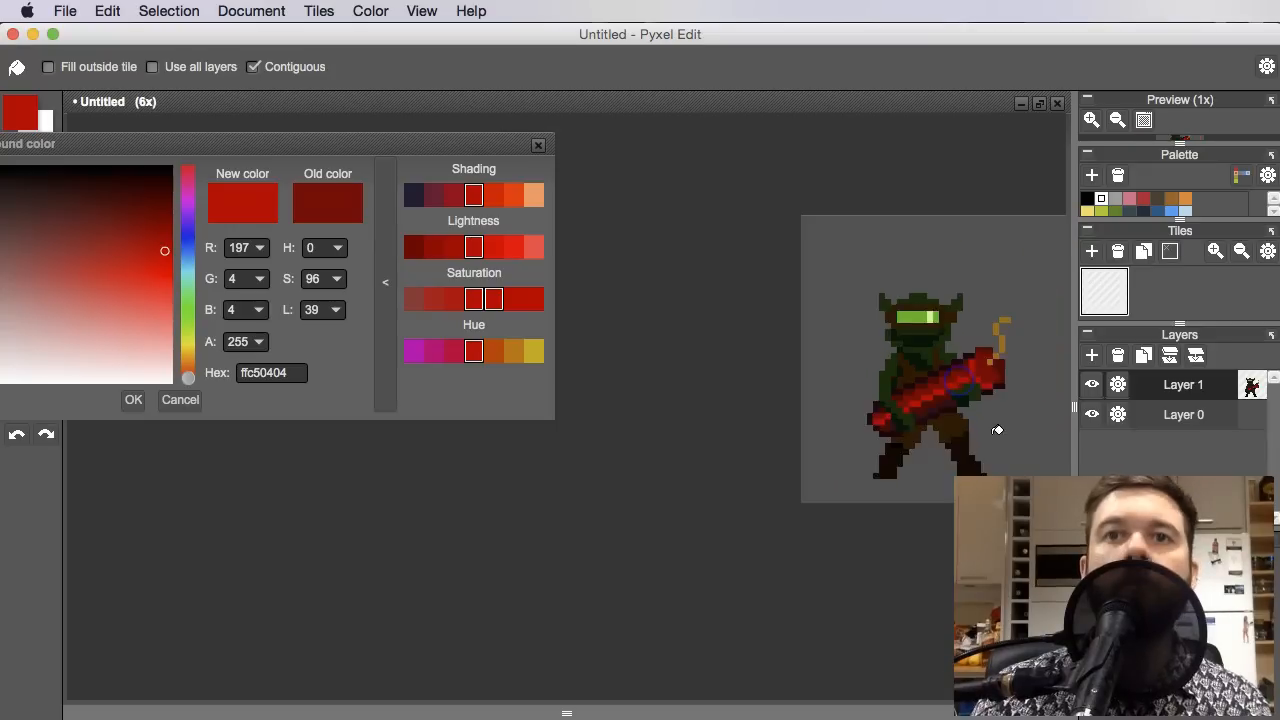
scroll(986, 443, "up", 3)
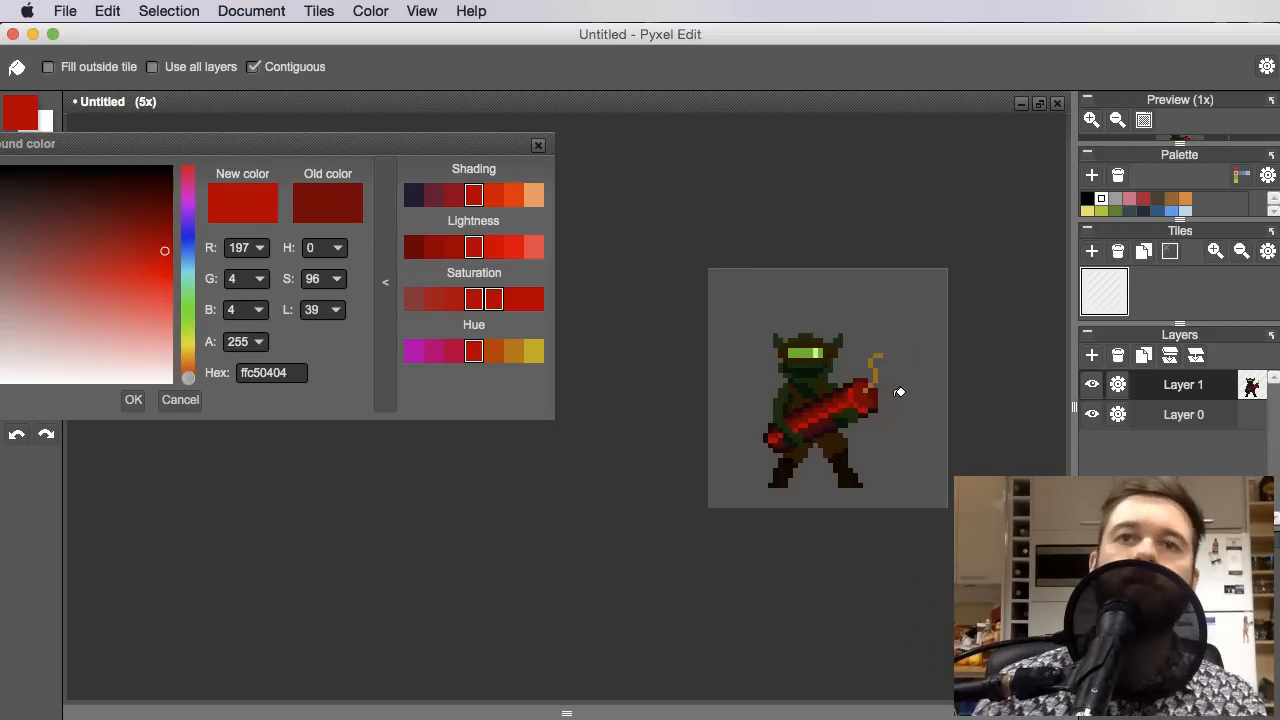
scroll(831, 474, "up", 4)
key("b")
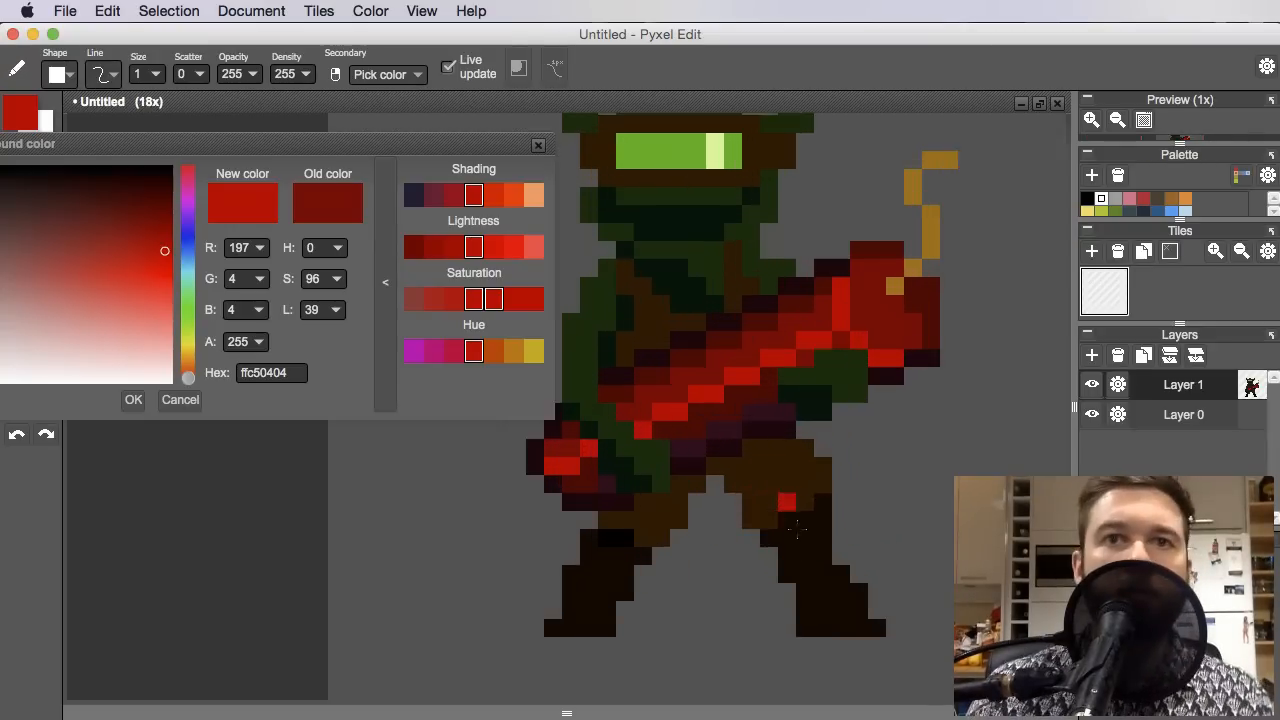
key("i")
scroll(806, 502, "up", 2)
scroll(809, 506, "down", 5)
scroll(812, 515, "up", 3)
left_click_drag(803, 511, 808, 538)
left_click(815, 541)
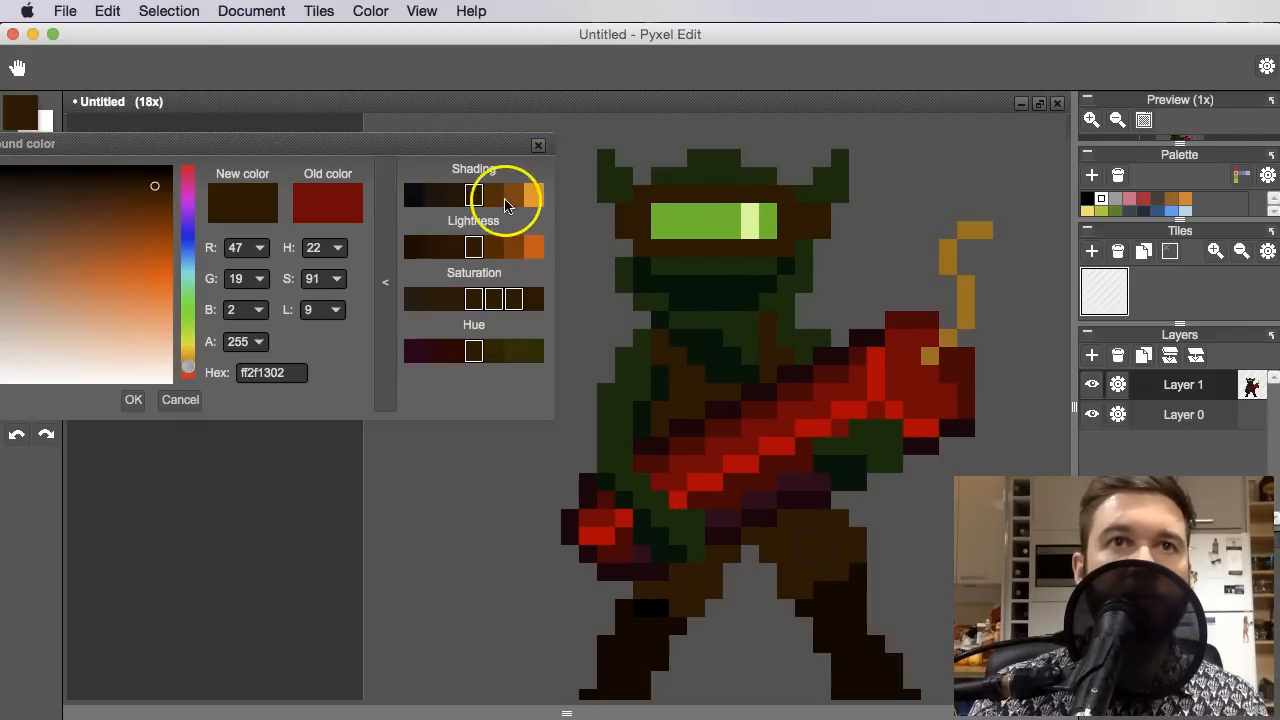
left_click(505, 200)
scroll(686, 409, "up", 2)
left_click(713, 472)
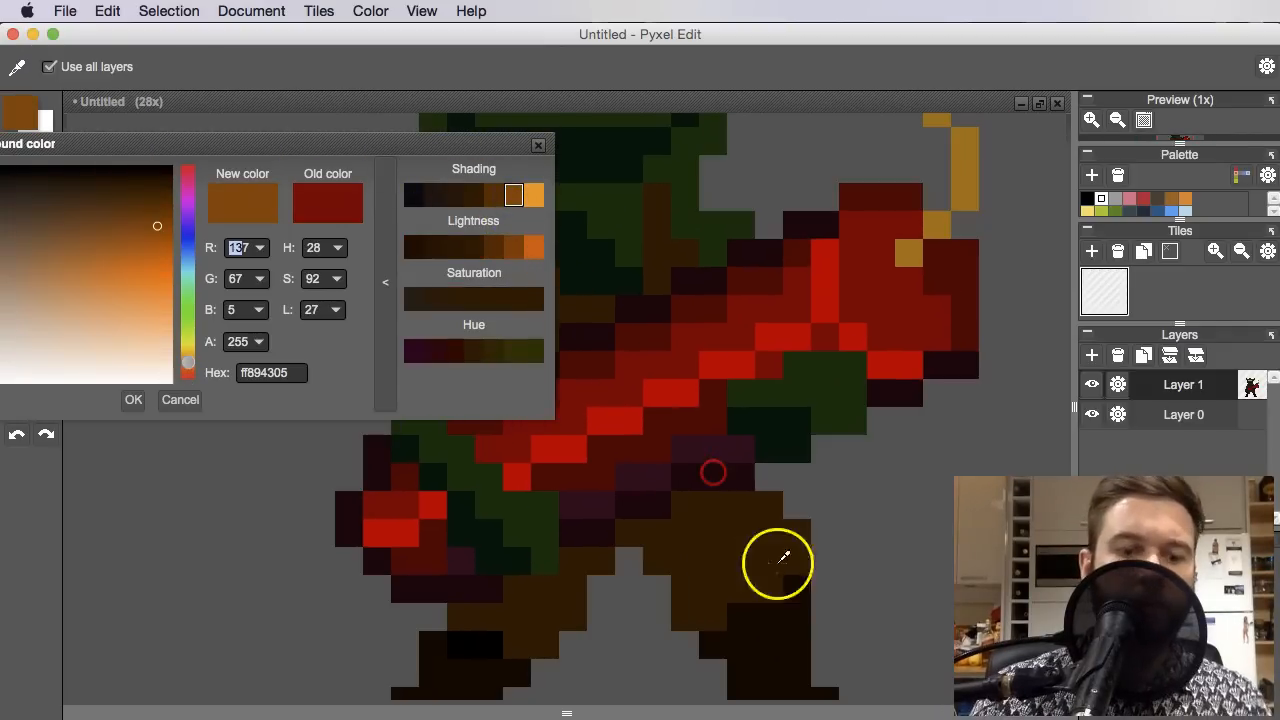
key("BackSpace")
left_click(744, 540)
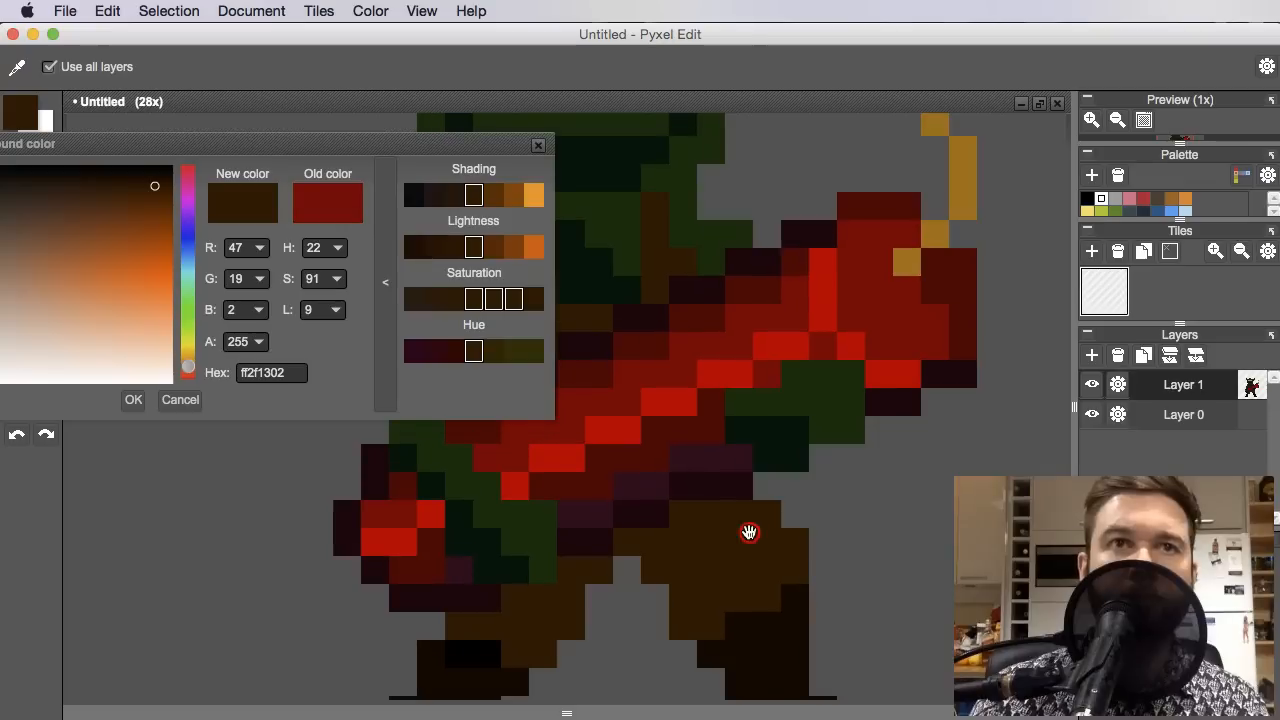
Try a single pixel of lighter brown ff894305 on the right thigh, and undo it
left_click(709, 62)
key("b")
left_click_drag(808, 491, 820, 462)
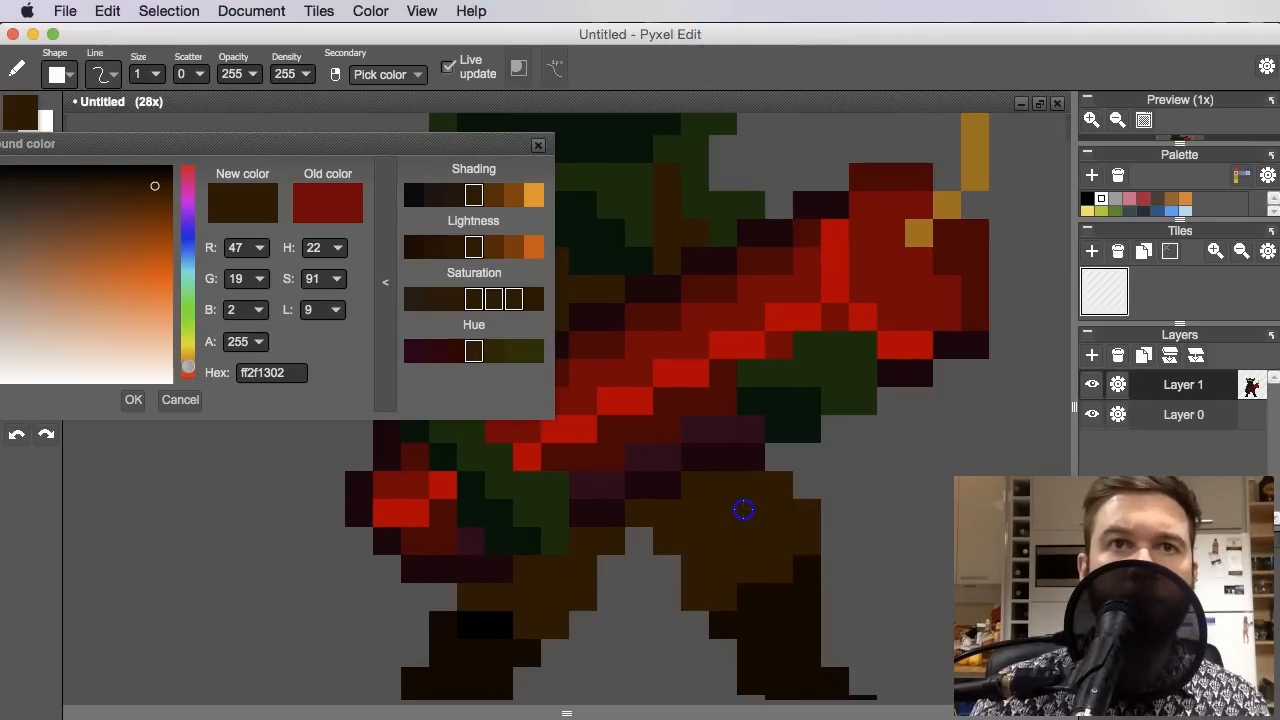
left_click(512, 195)
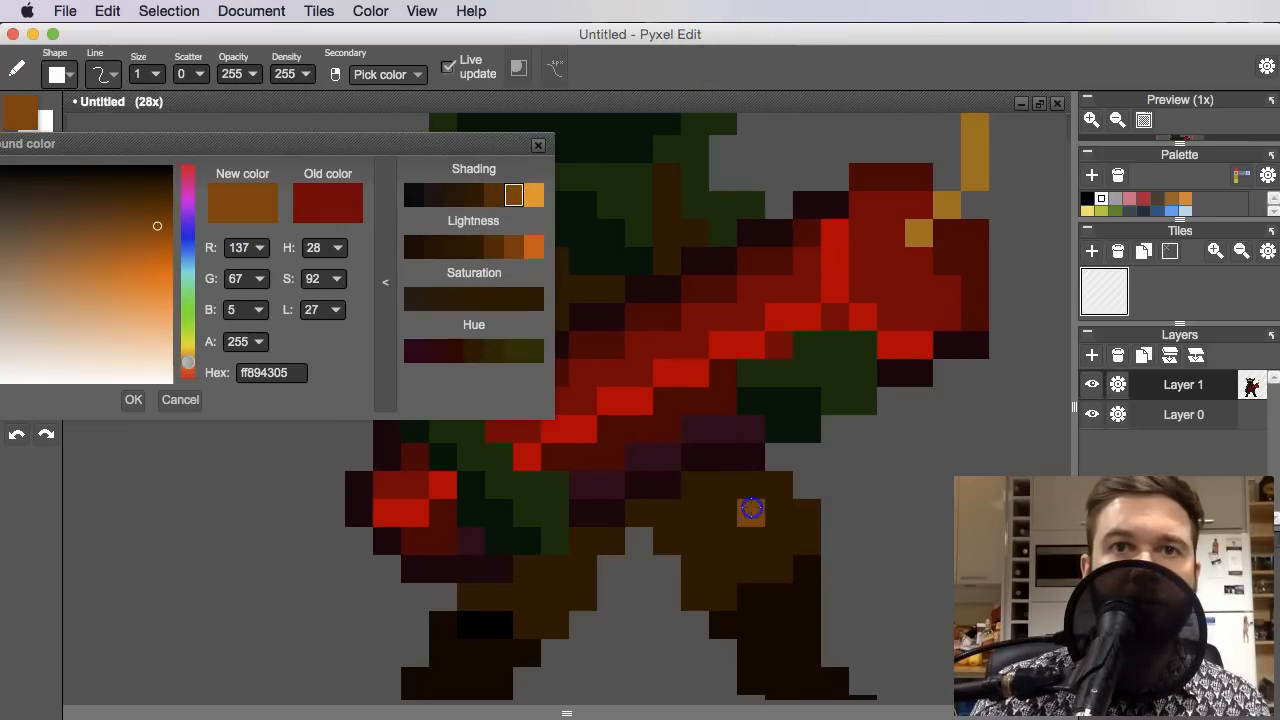
key("super+z")
Sample the trousers' dark brown, pick the one-step lighter shade ff5c2903 and paint lit areas on both thighs
right_click(777, 546)
left_click(494, 199)
mouse_move(697, 486)
left_mouse_down()
mouse_move(750, 486)
mouse_move(747, 512)
left_mouse_up()
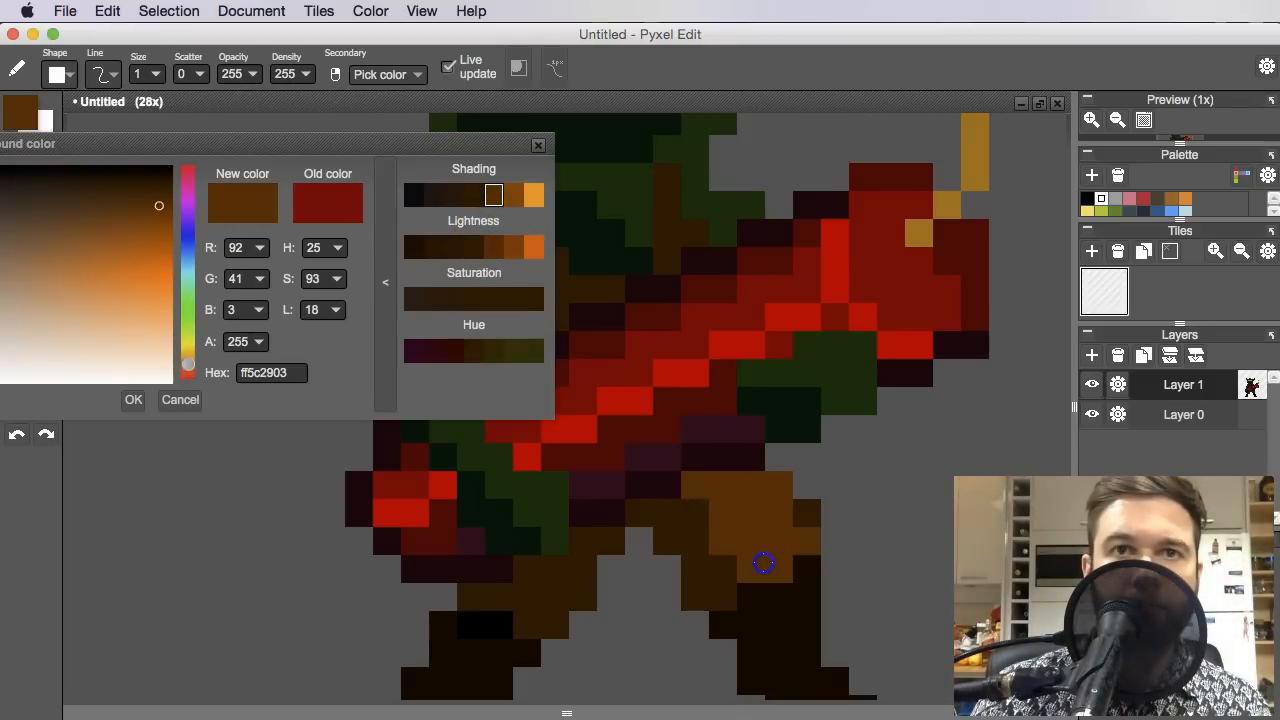
scroll(802, 514, "down", 5)
scroll(732, 527, "up", 2)
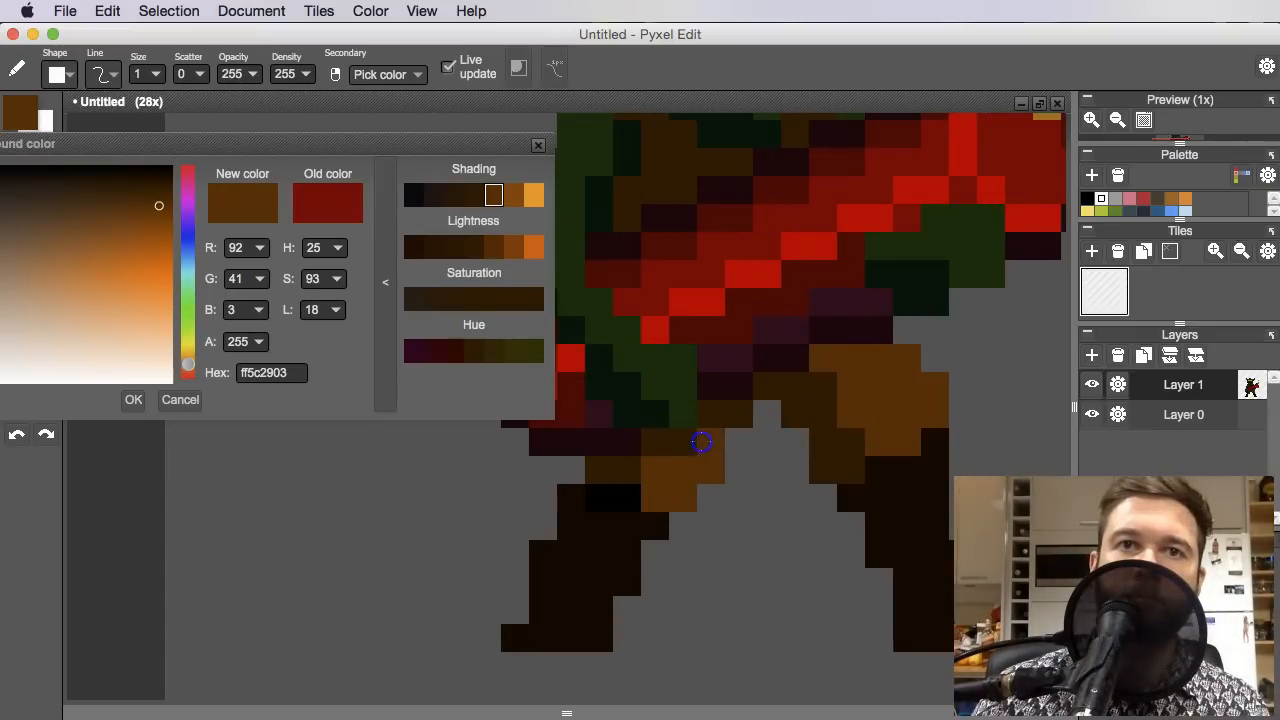
scroll(823, 489, "down", 5)
scroll(823, 489, "up", 4)
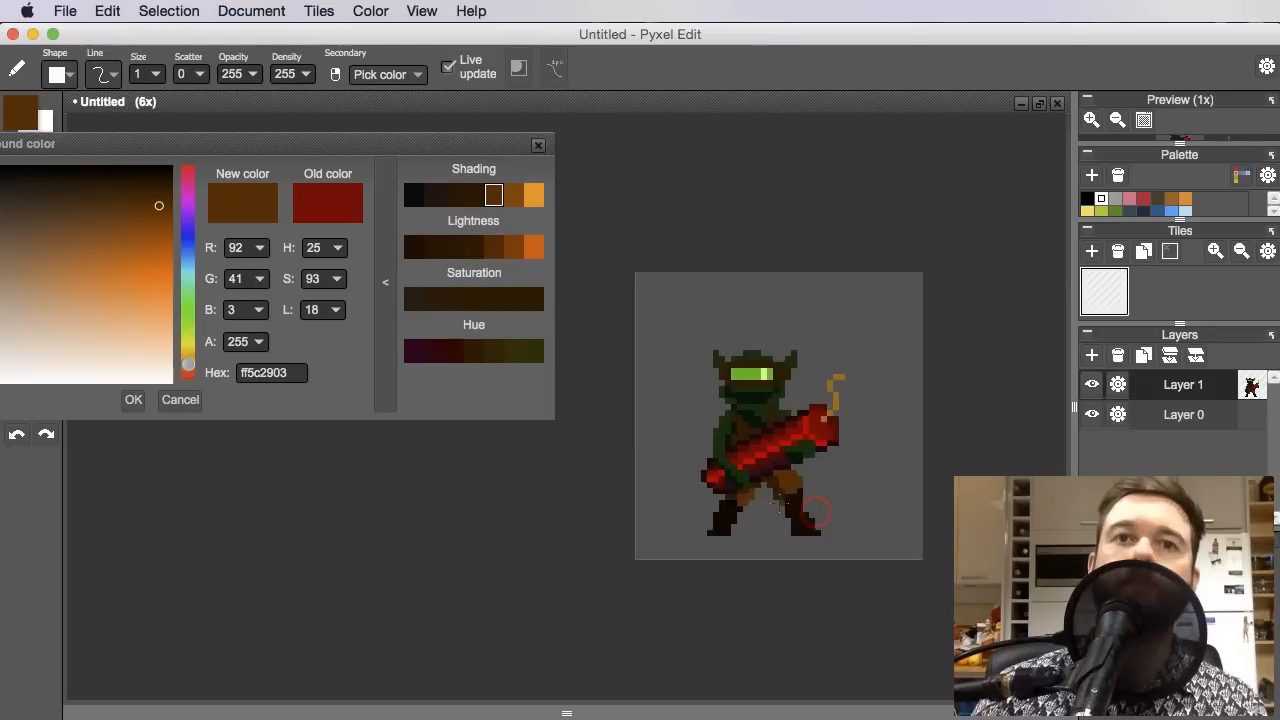
Sample the boot's dark brown, pick the lighter shade ff703505 and paint two strap highlights on the right boot
left_click(805, 502, "alt")
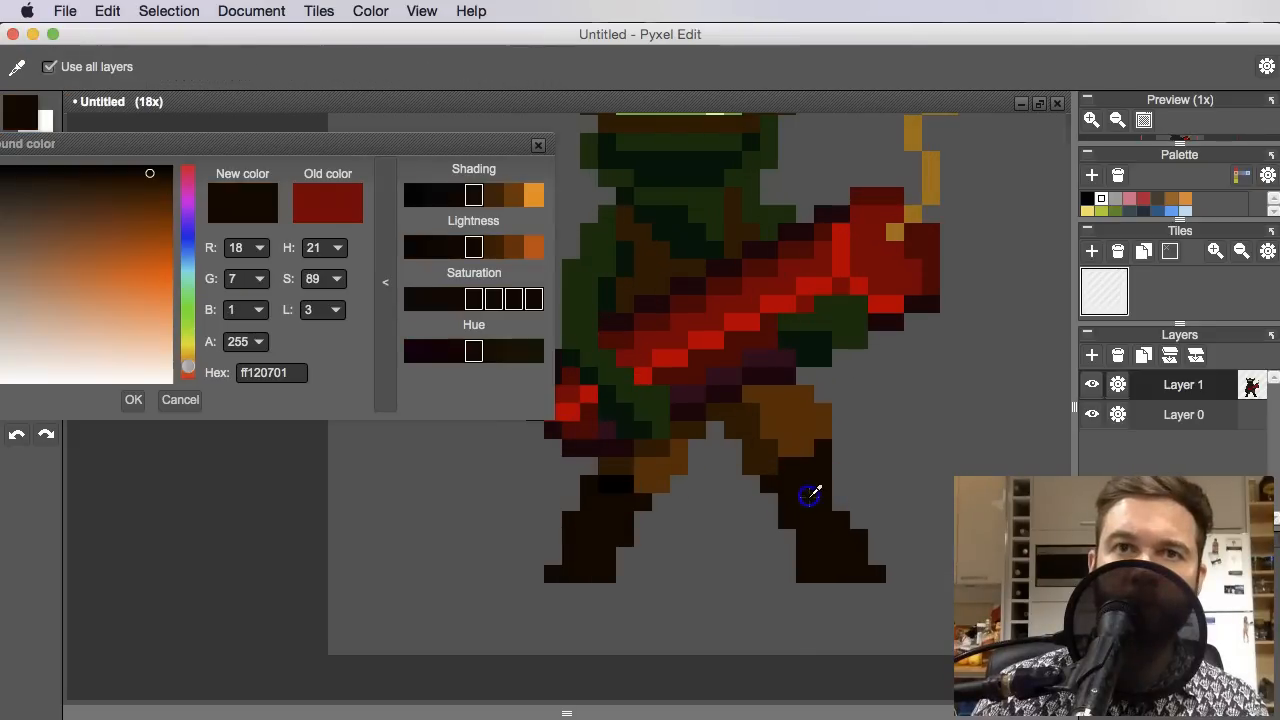
left_click(515, 196)
scroll(825, 500, "up", 3)
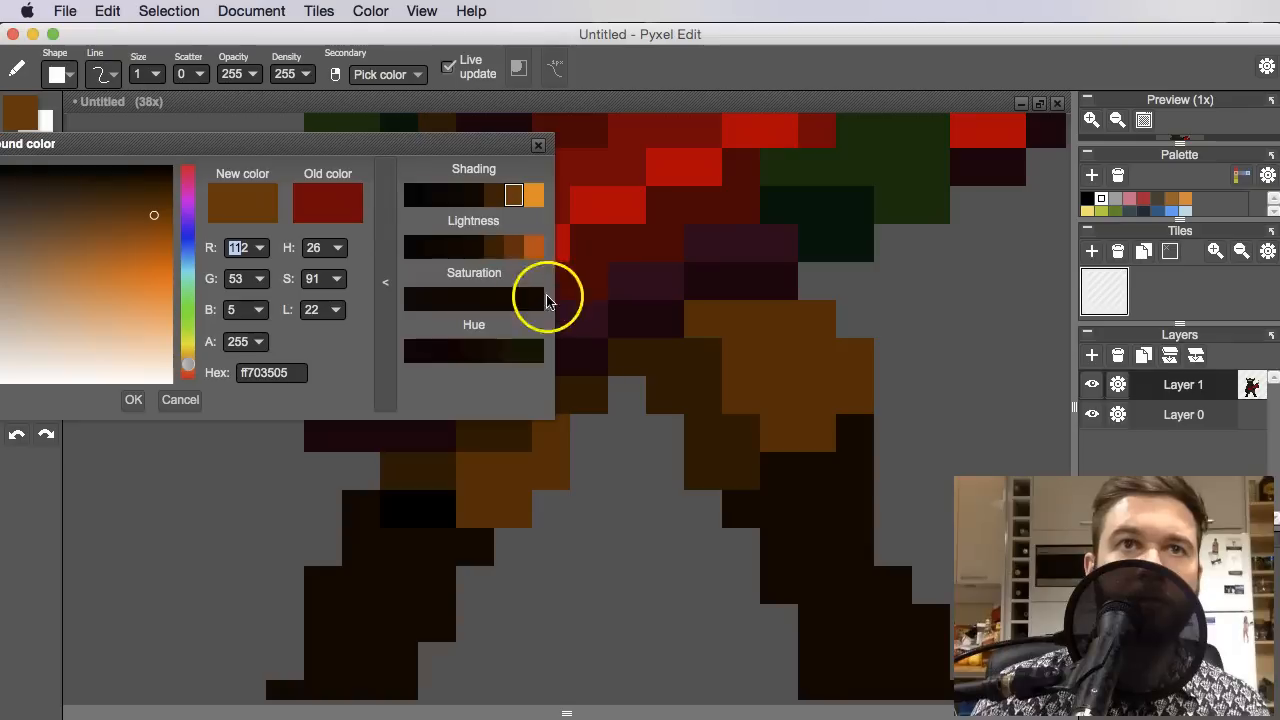
left_click_drag(724, 457, 573, 302)
left_click_drag(704, 405, 720, 393)
left_click(714, 345)
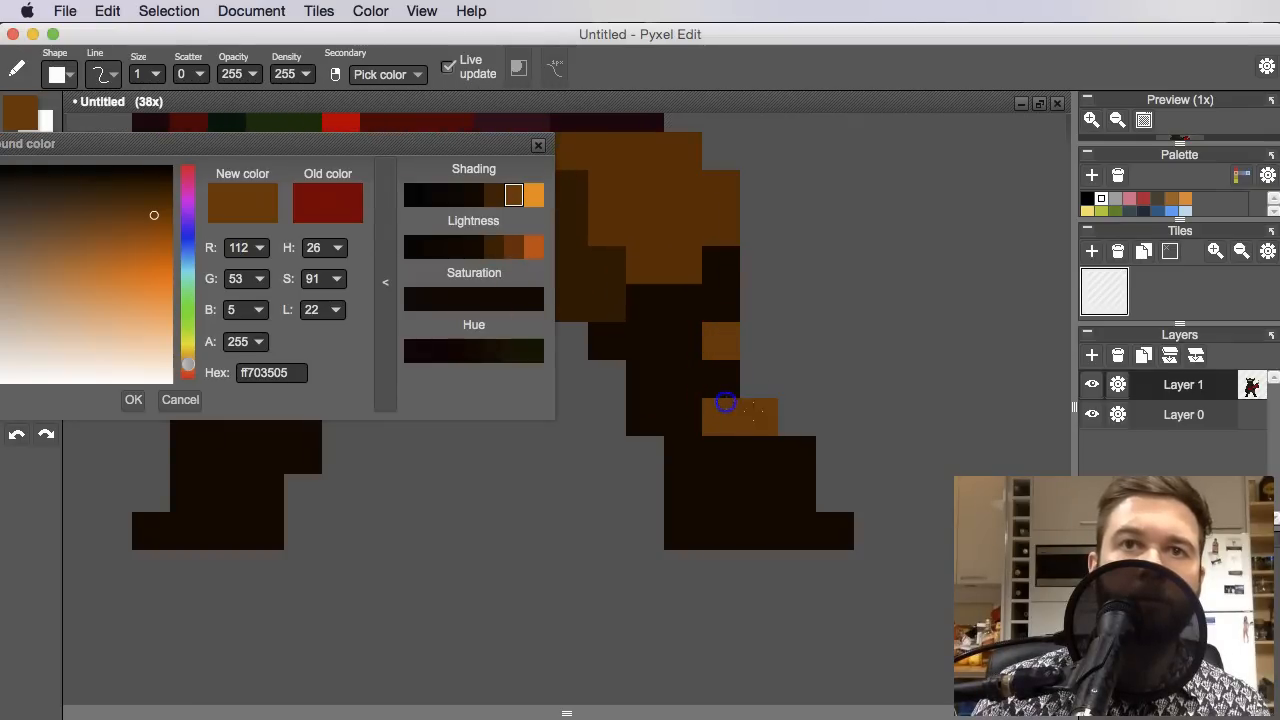
left_click_drag(726, 402, 754, 413)
scroll(800, 478, "down", 3)
left_click_drag(790, 497, 837, 526)
scroll(770, 504, "up", 1)
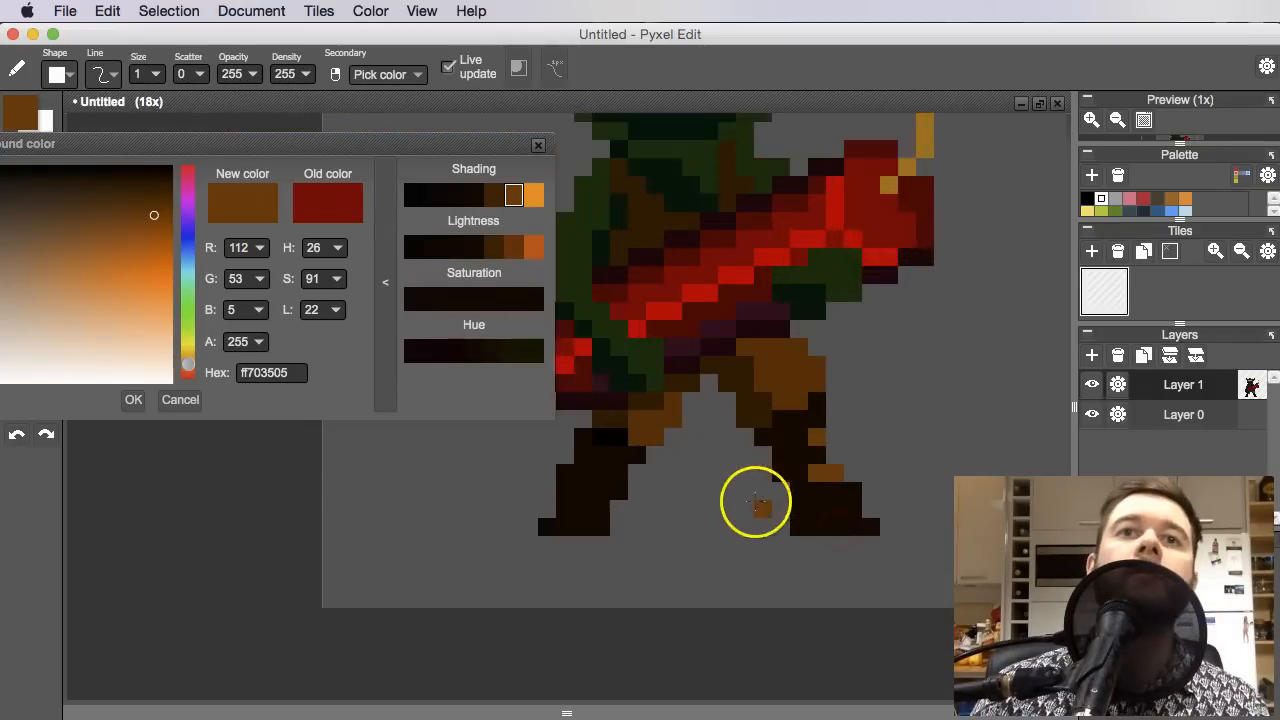
Paint two matching strap highlights on the left boot in brown ff703505
scroll(757, 505, "up", 1)
left_click(552, 521)
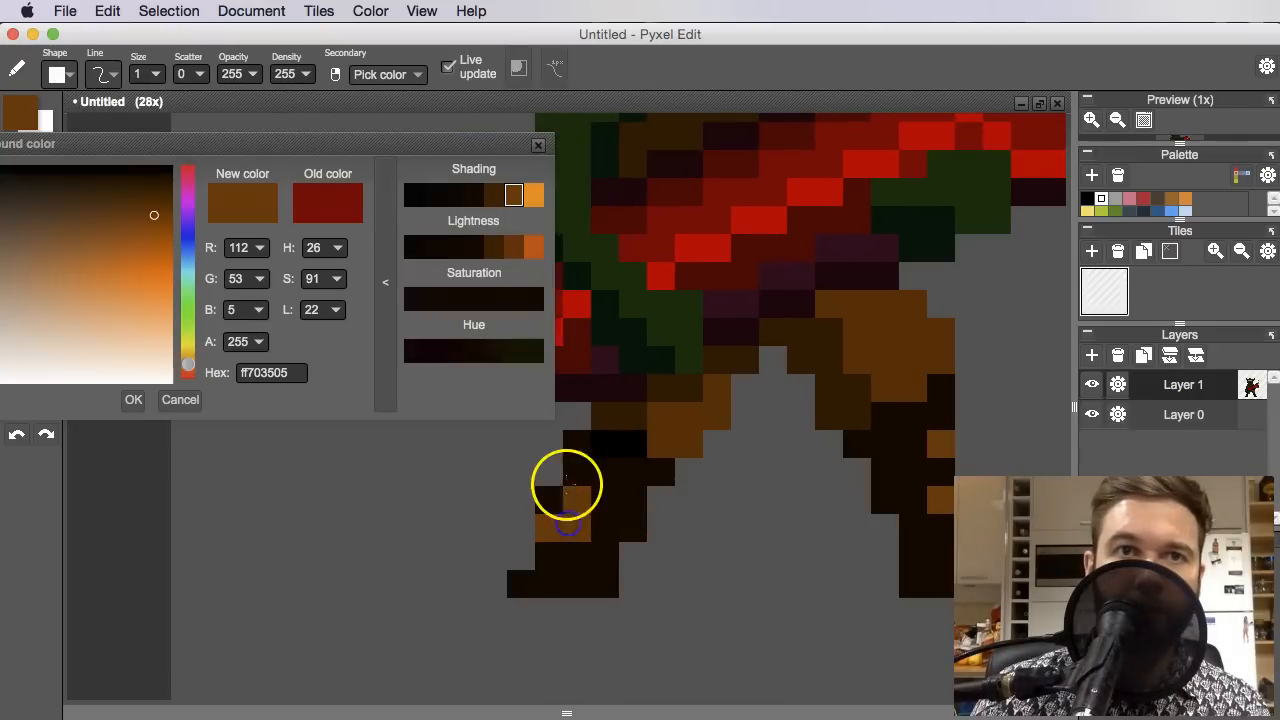
left_click(567, 481)
scroll(623, 490, "down", 3)
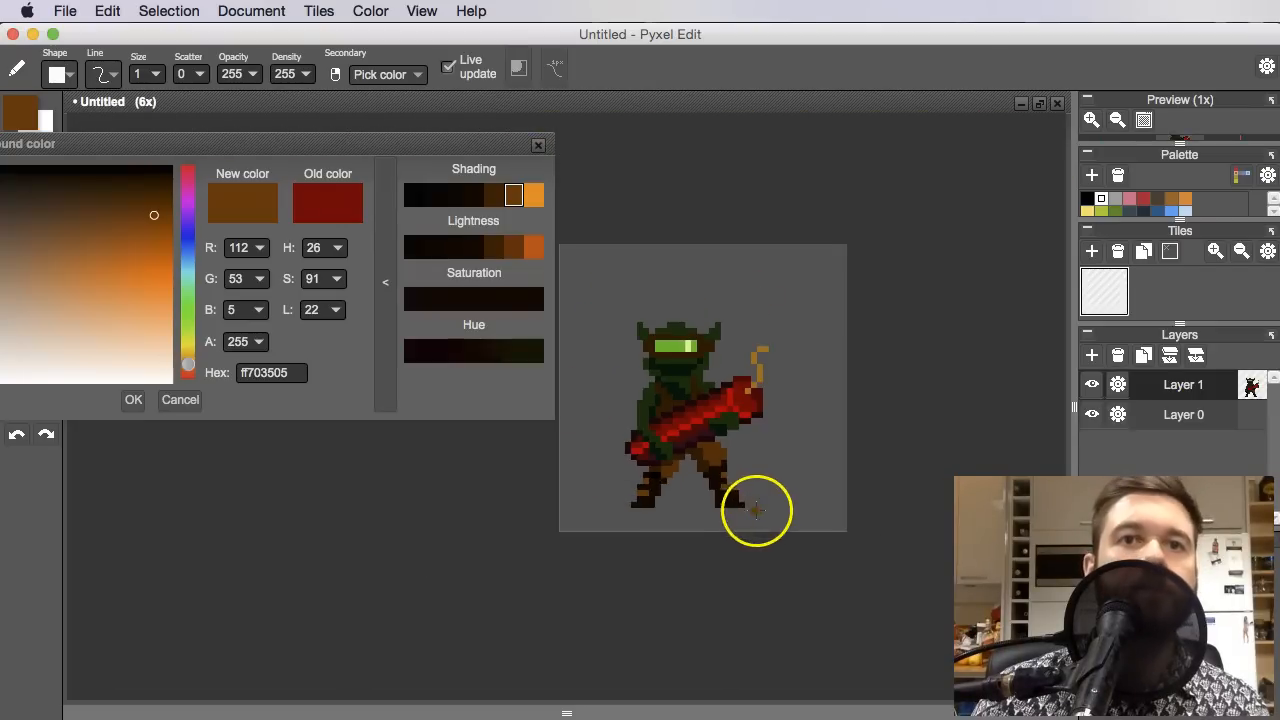
left_click_drag(771, 509, 768, 523)
left_click_drag(760, 478, 751, 520)
scroll(707, 535, "up", 1)
scroll(748, 531, "down", 1)
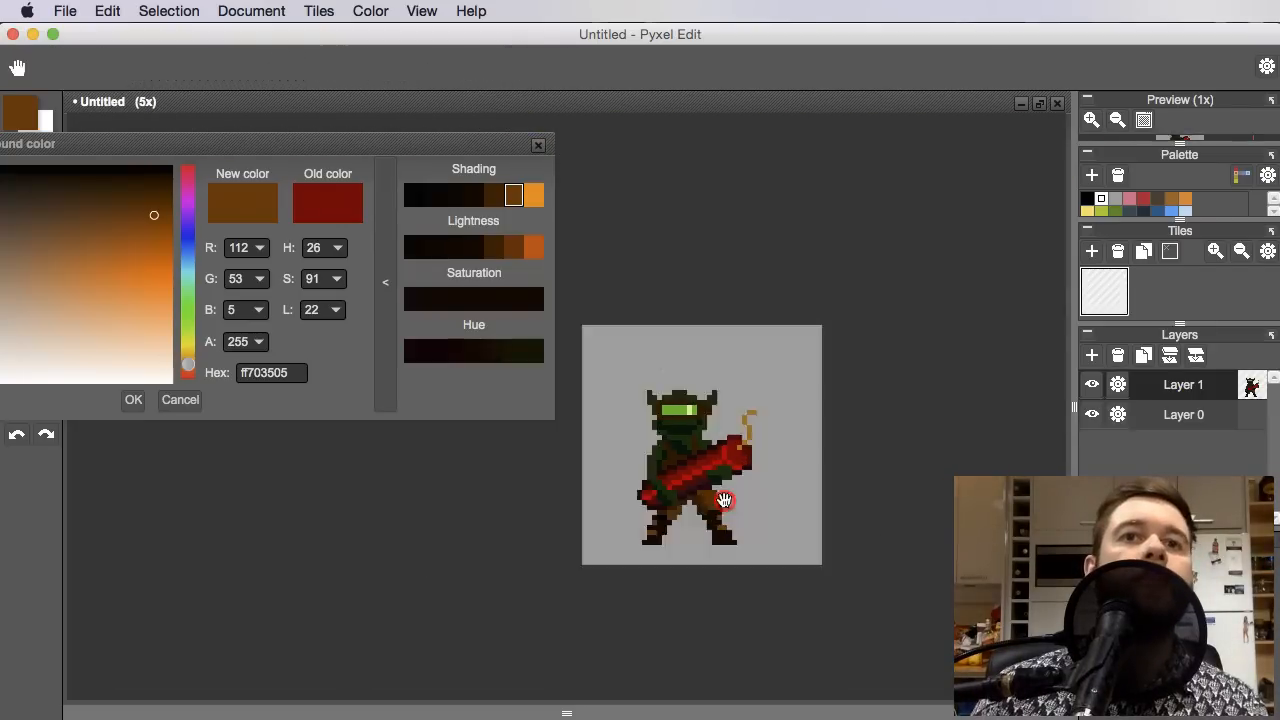
Sample the boot's dark brown ff120701 and paint over the black patch at the top of the left boot
scroll(669, 520, "up", 3)
left_click(598, 488, "alt")
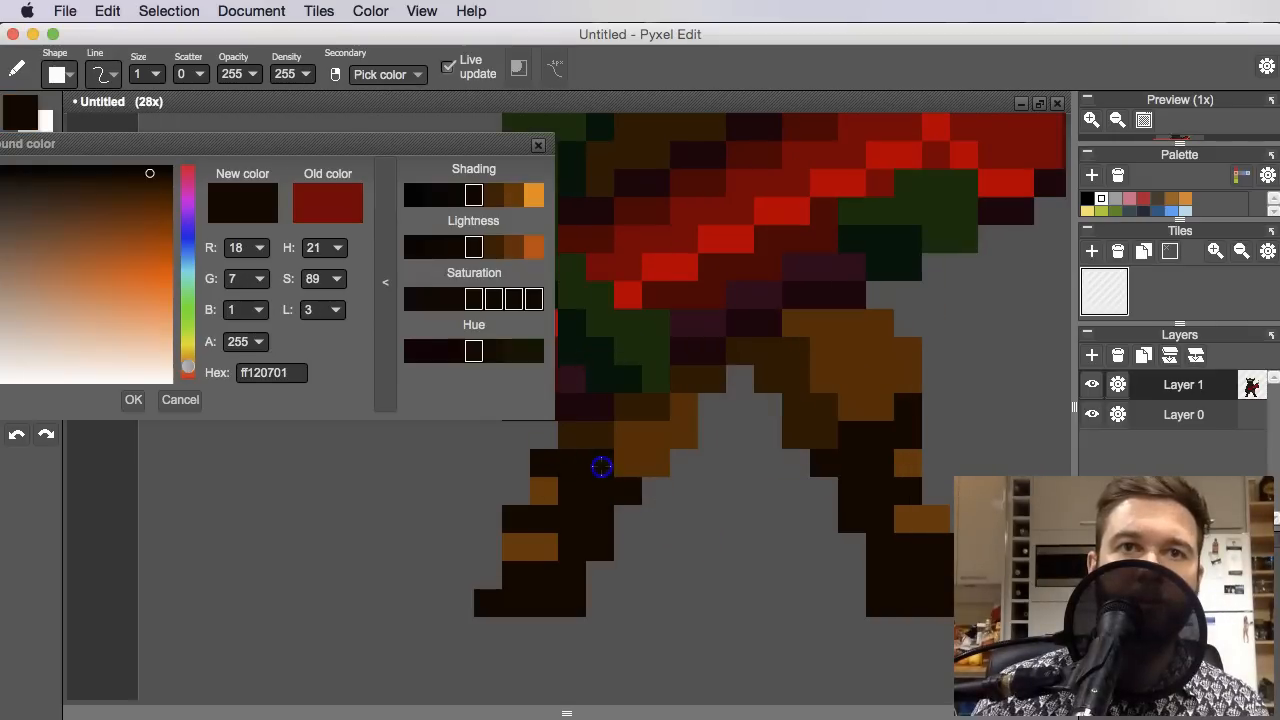
scroll(751, 509, "down", 5)
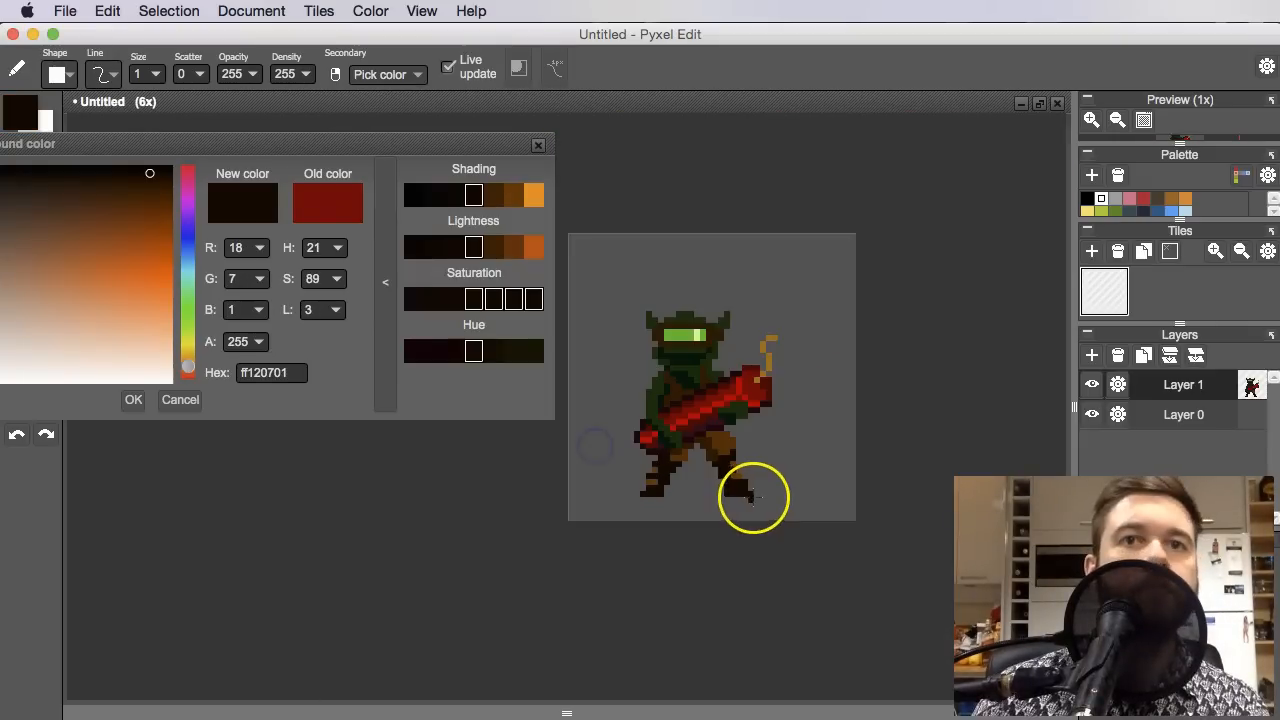
scroll(717, 420, "up", 2)
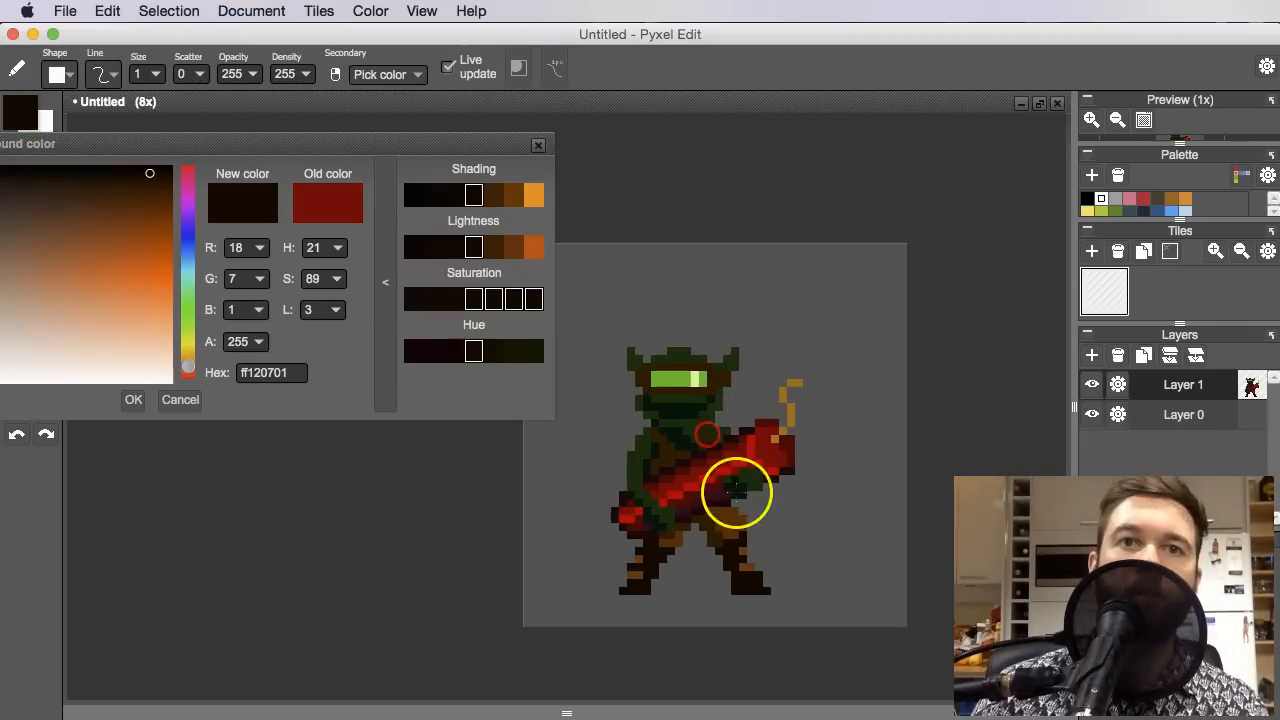
Sample the chest strap's dark brown ff2f1302, pick the lighter shade ff5c2903 and paint highlights along both chest straps
scroll(737, 491, "up", 3)
left_click(622, 480, "alt")
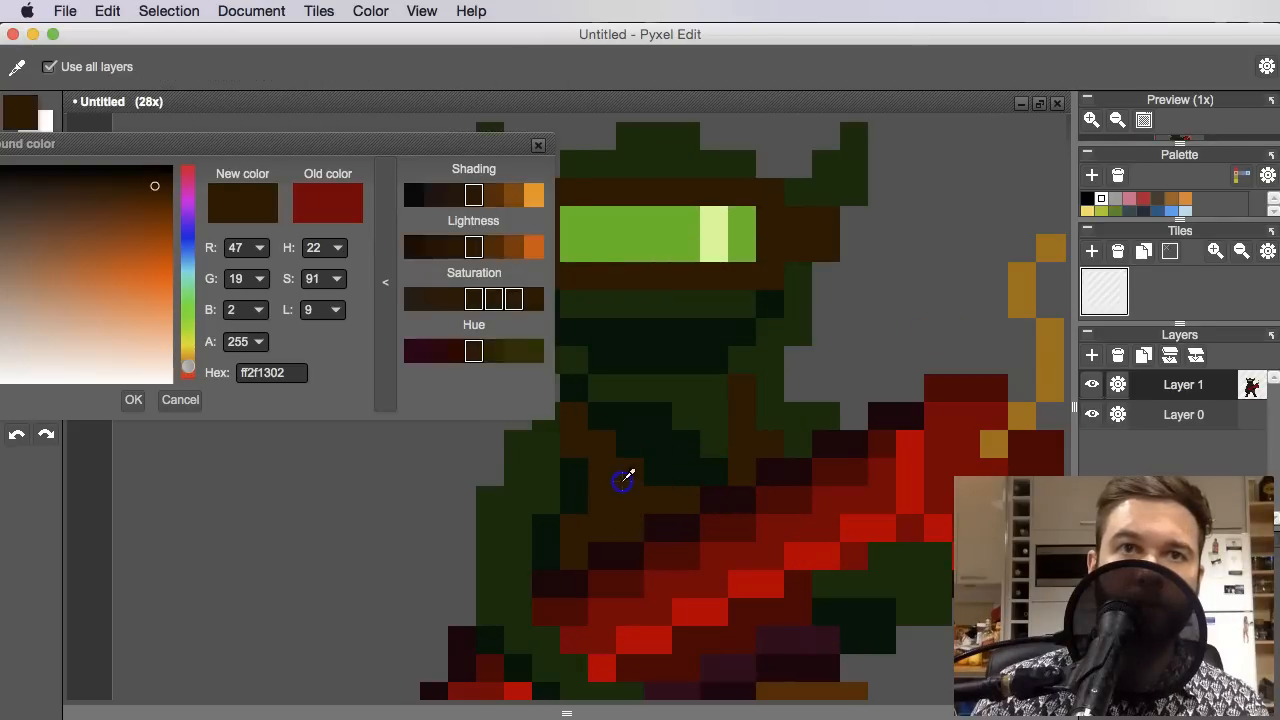
left_click(493, 195)
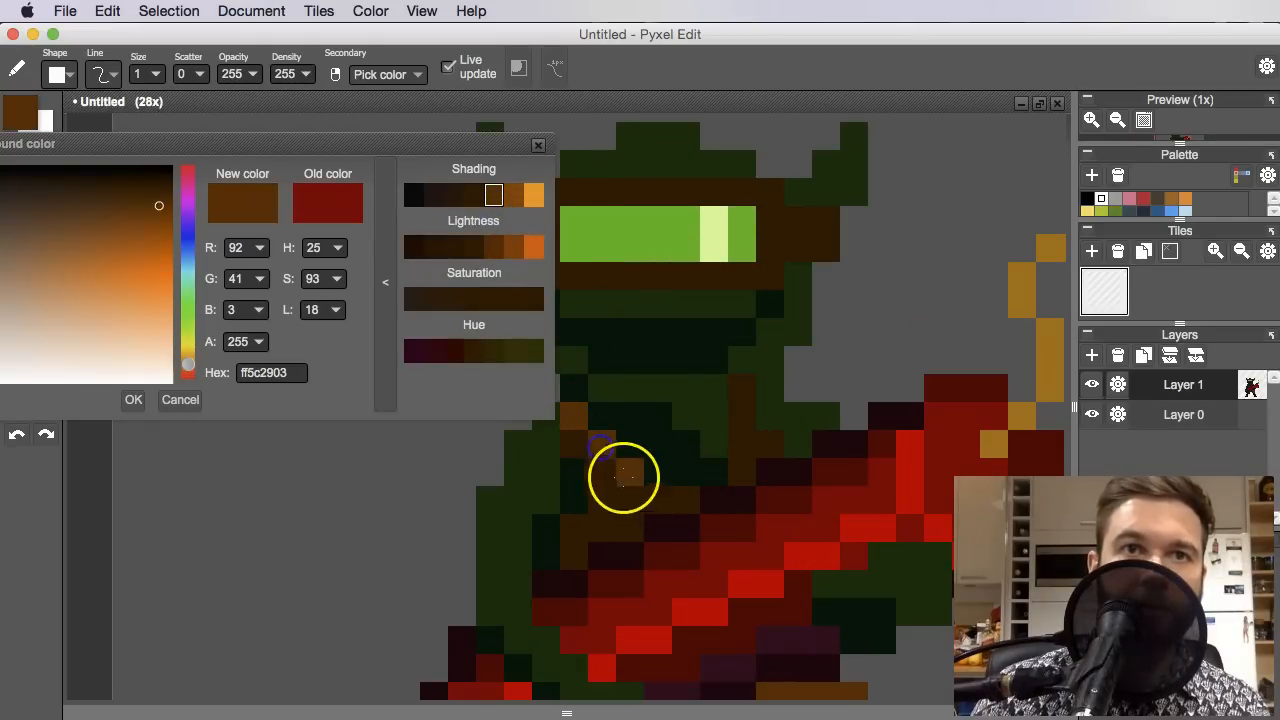
key("super+z")
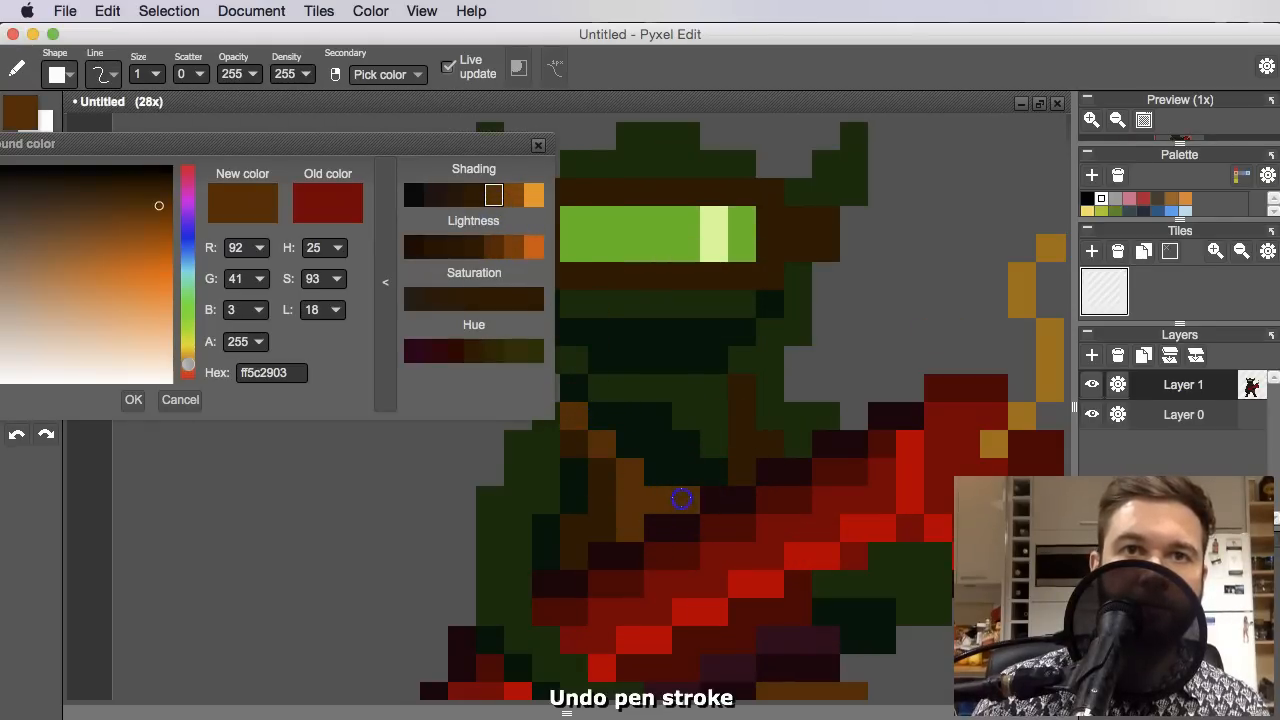
left_click(741, 388)
scroll(763, 445, "down", 4)
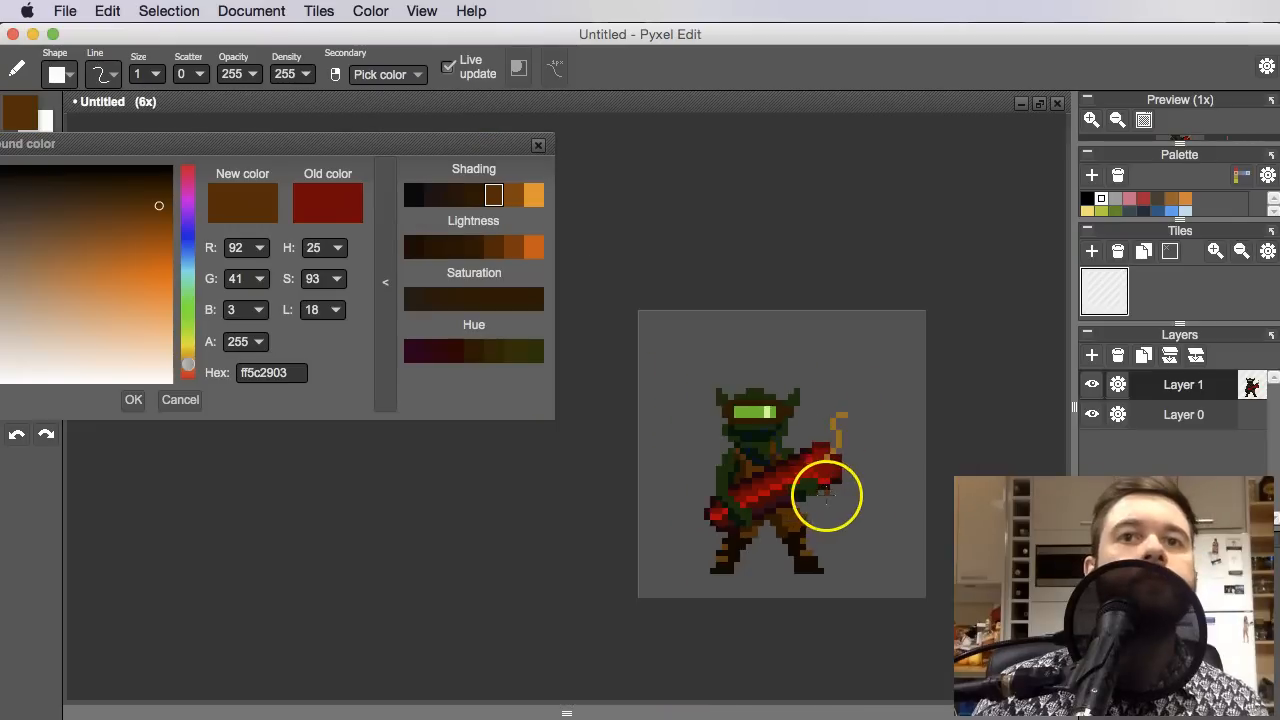
Sample the fuse's gold, pick the darker shade ff896319 and shade the lower part of the fuse
scroll(821, 434, "up", 3)
scroll(821, 434, "up", 2)
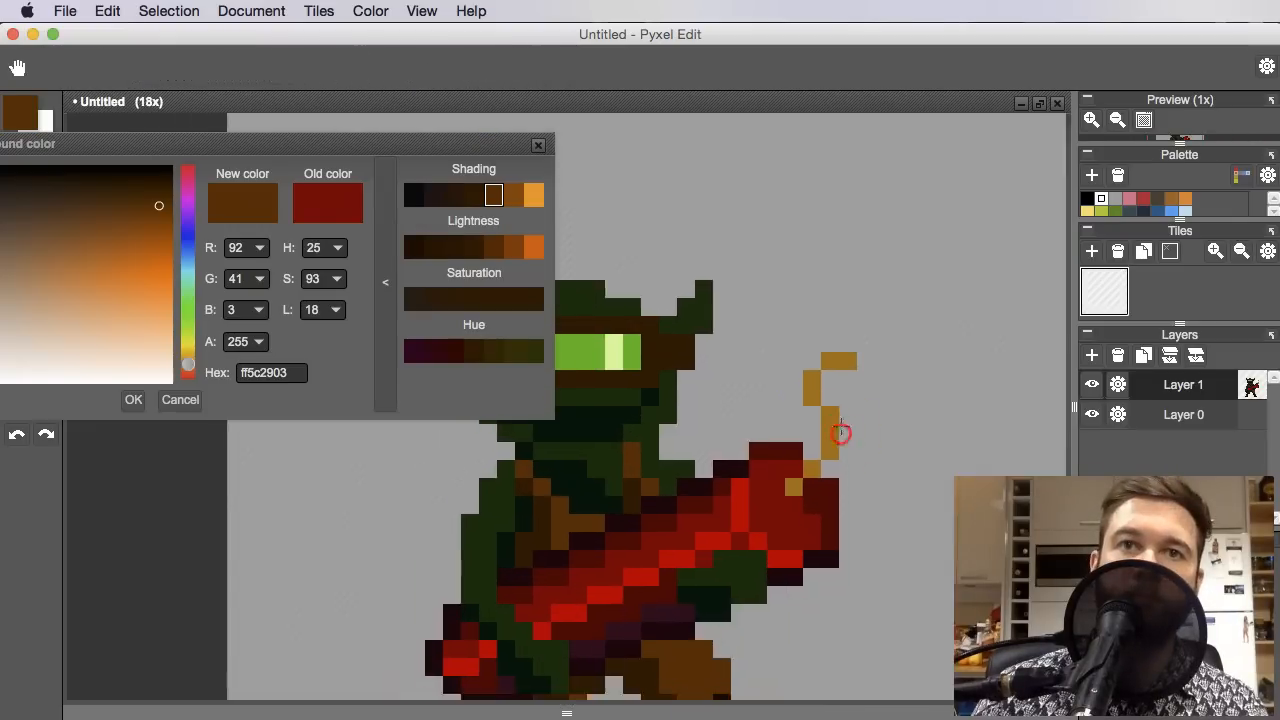
left_click(831, 426, "alt")
left_click(457, 197)
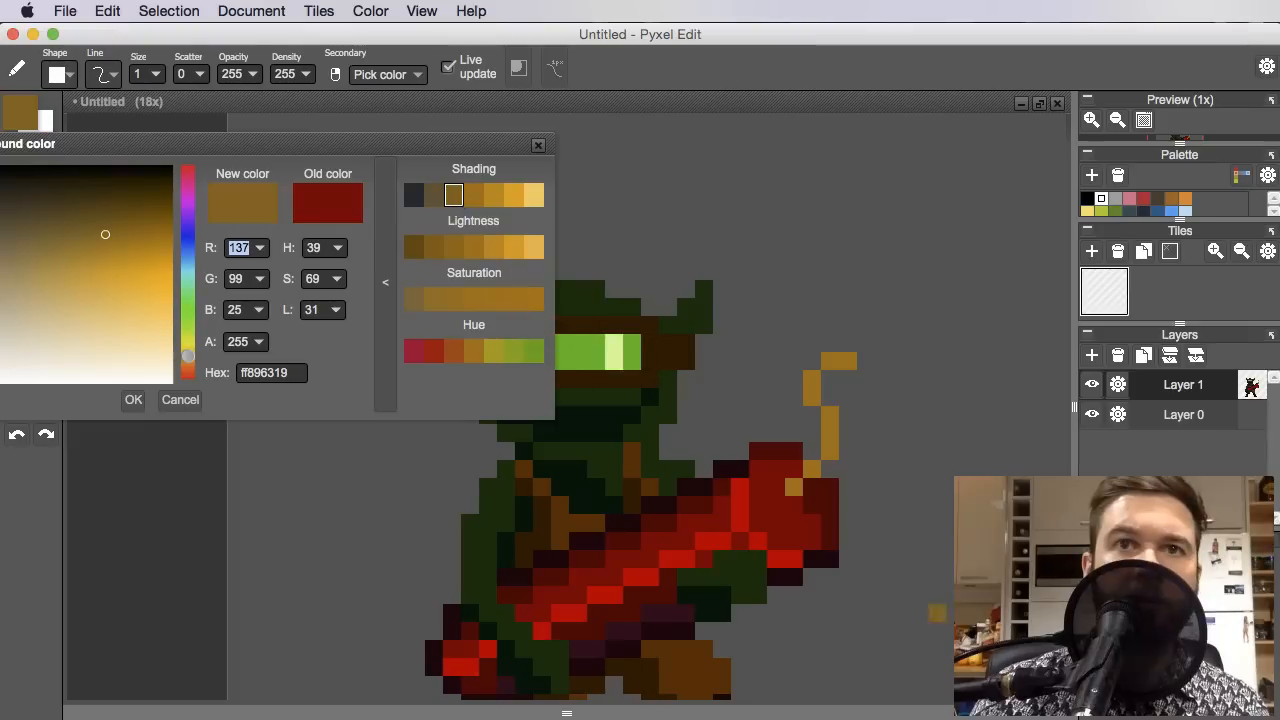
left_click(797, 485)
left_click(829, 443, "alt")
left_click(433, 195)
left_click(758, 476)
left_click(793, 487)
scroll(810, 480, "down", 3)
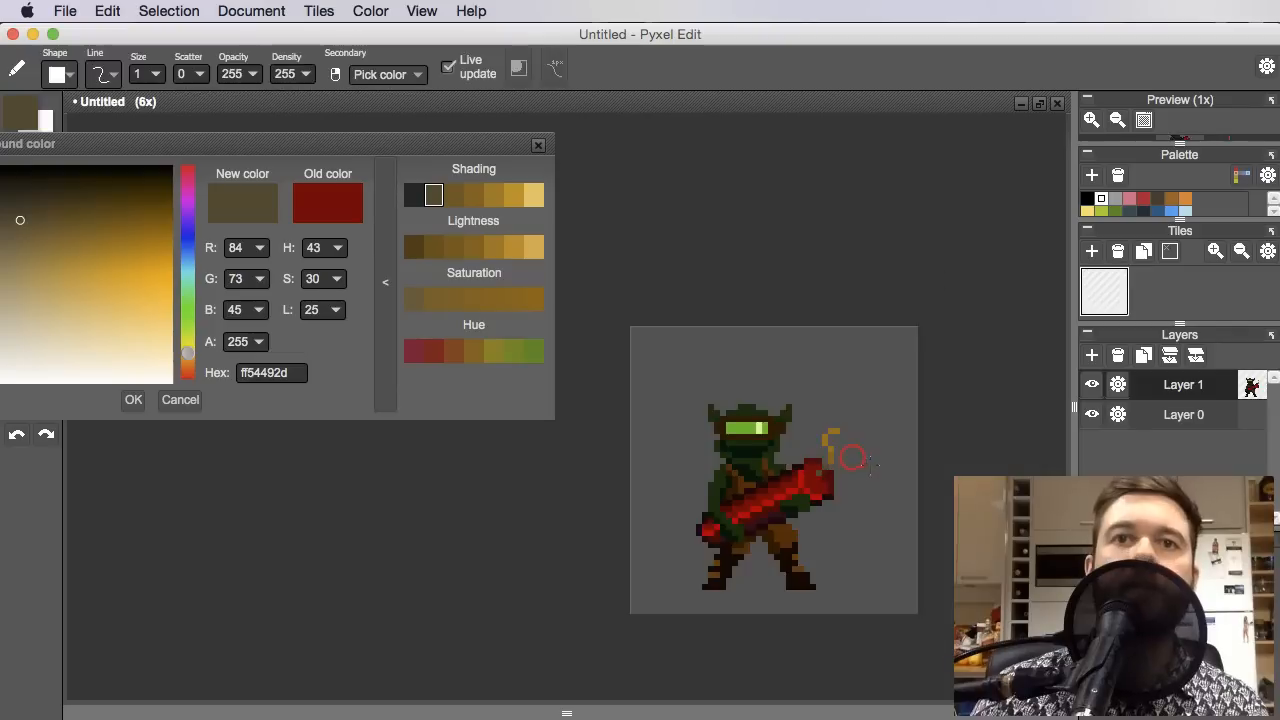
scroll(850, 500, "up", 1)
scroll(850, 499, "up", 2)
key("super+z")
mouse_move(764, 512)
left_mouse_down()
mouse_move(771, 531)
mouse_move(795, 474)
left_mouse_up()
scroll(785, 505, "down", 3)
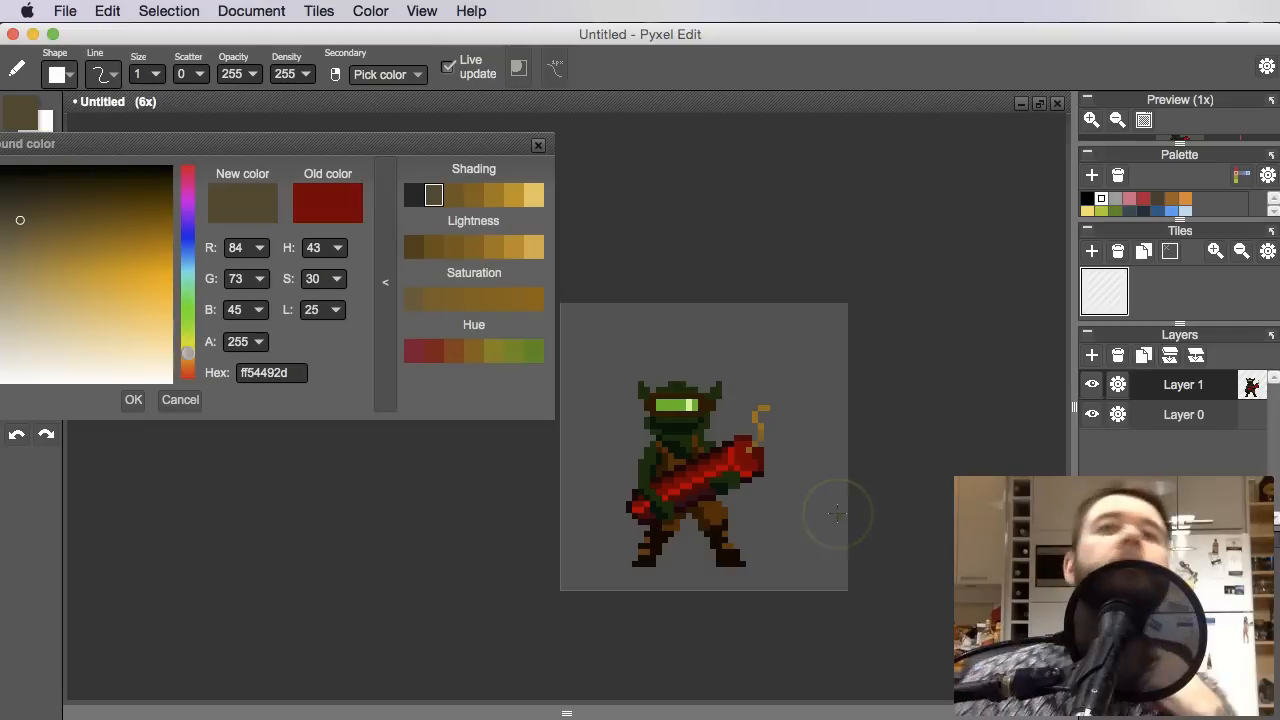
left_click(772, 412)
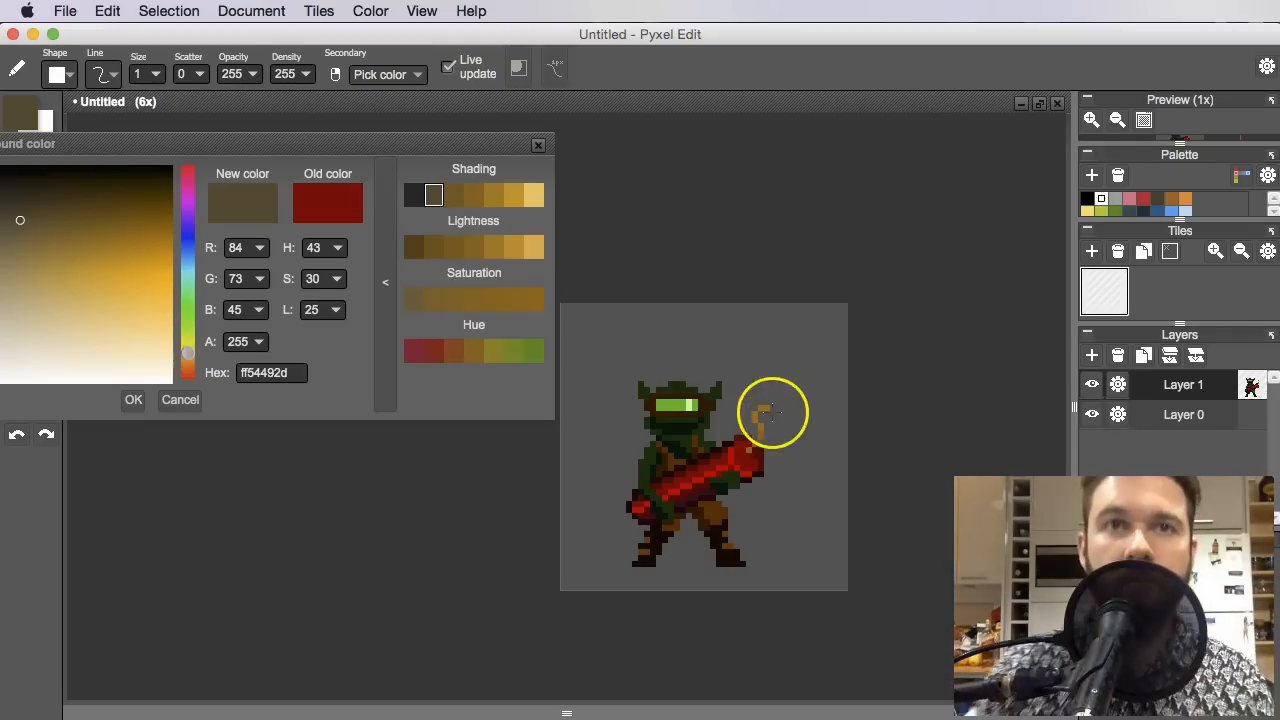
scroll(671, 402, "up", 5)
left_click_drag(723, 491, 742, 438)
key("alt")
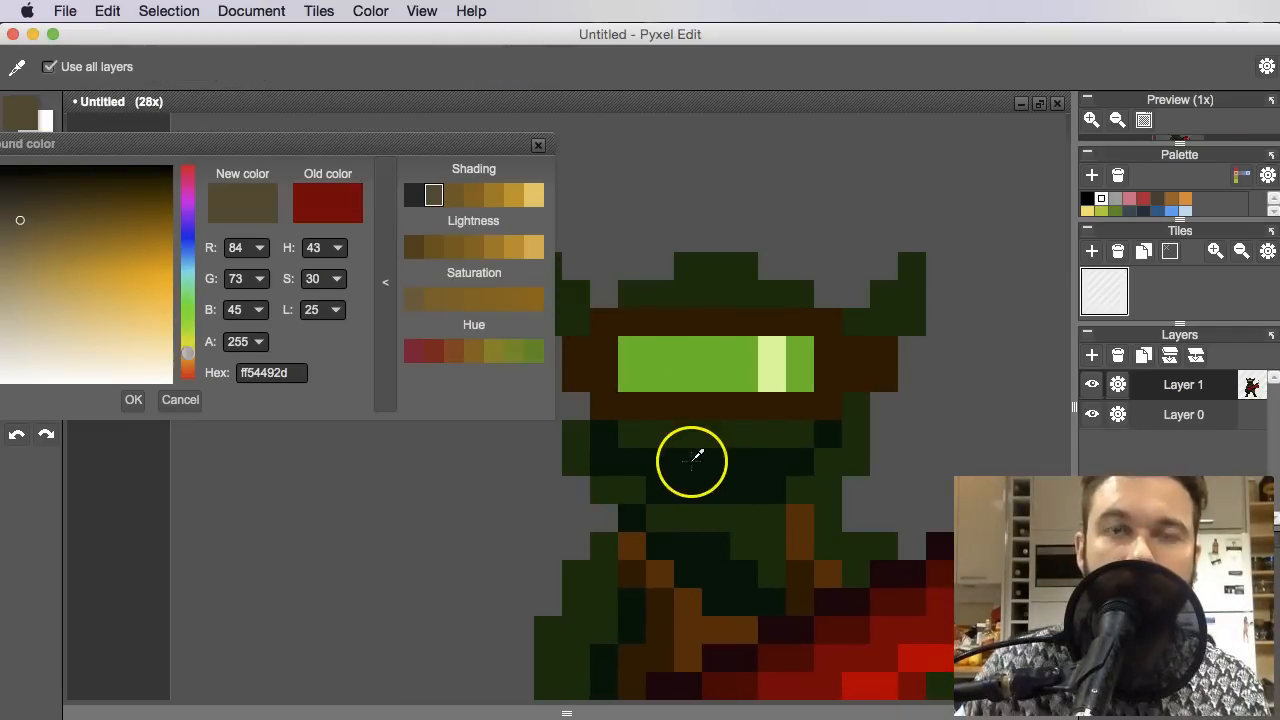
left_click(675, 457, "alt")
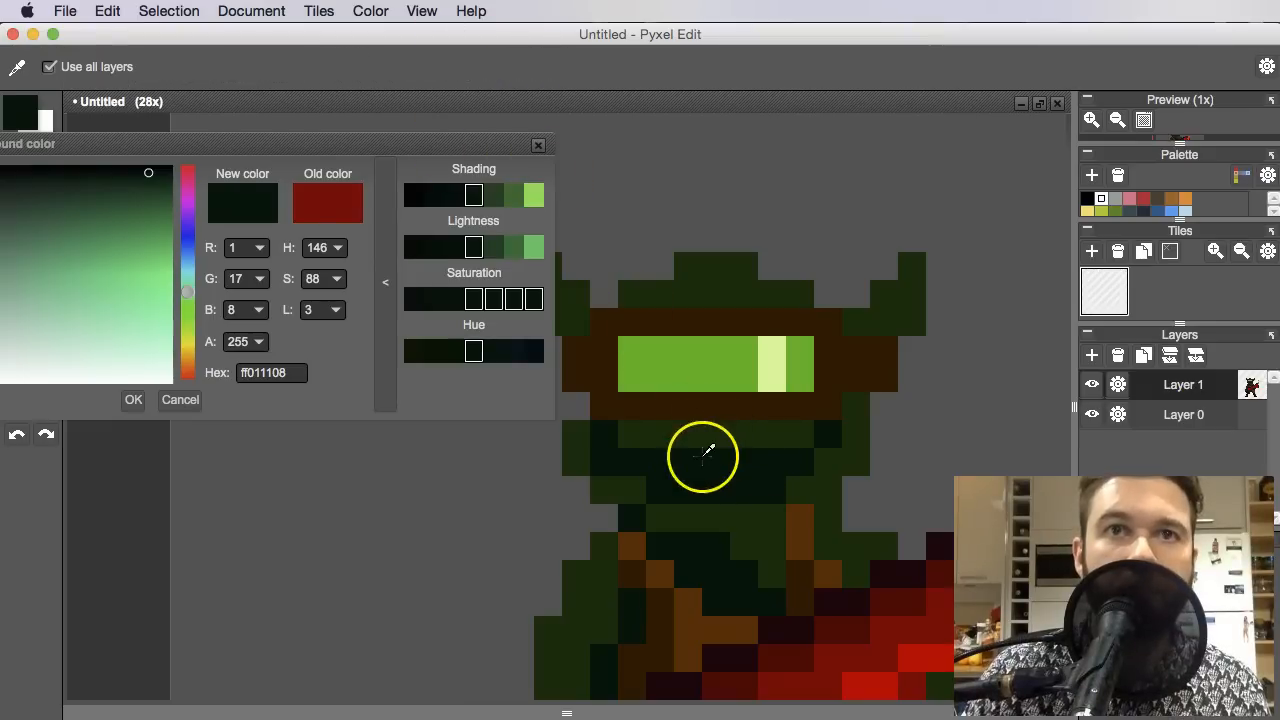
left_click(703, 438, "alt")
key("alt")
left_click_drag(718, 385, 834, 397)
left_click_drag(742, 362, 734, 380)
left_click_drag(820, 358, 841, 401)
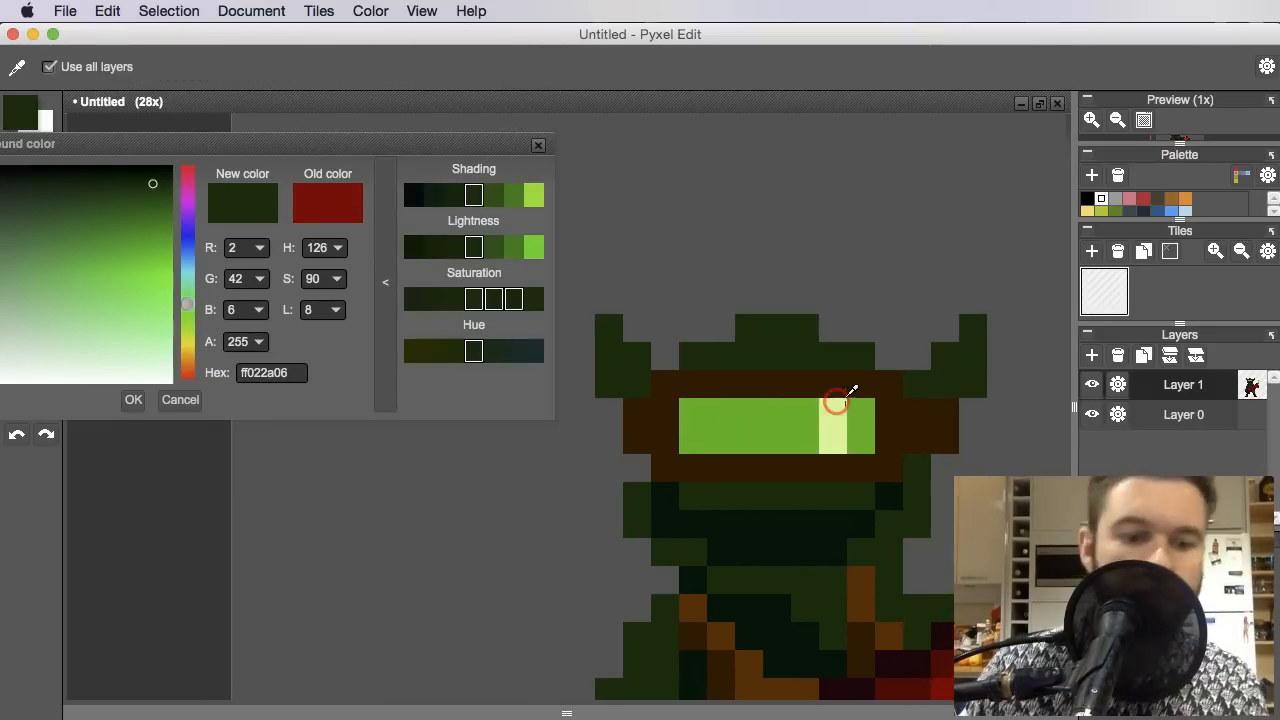
left_click(491, 193)
left_click_drag(763, 320, 686, 366)
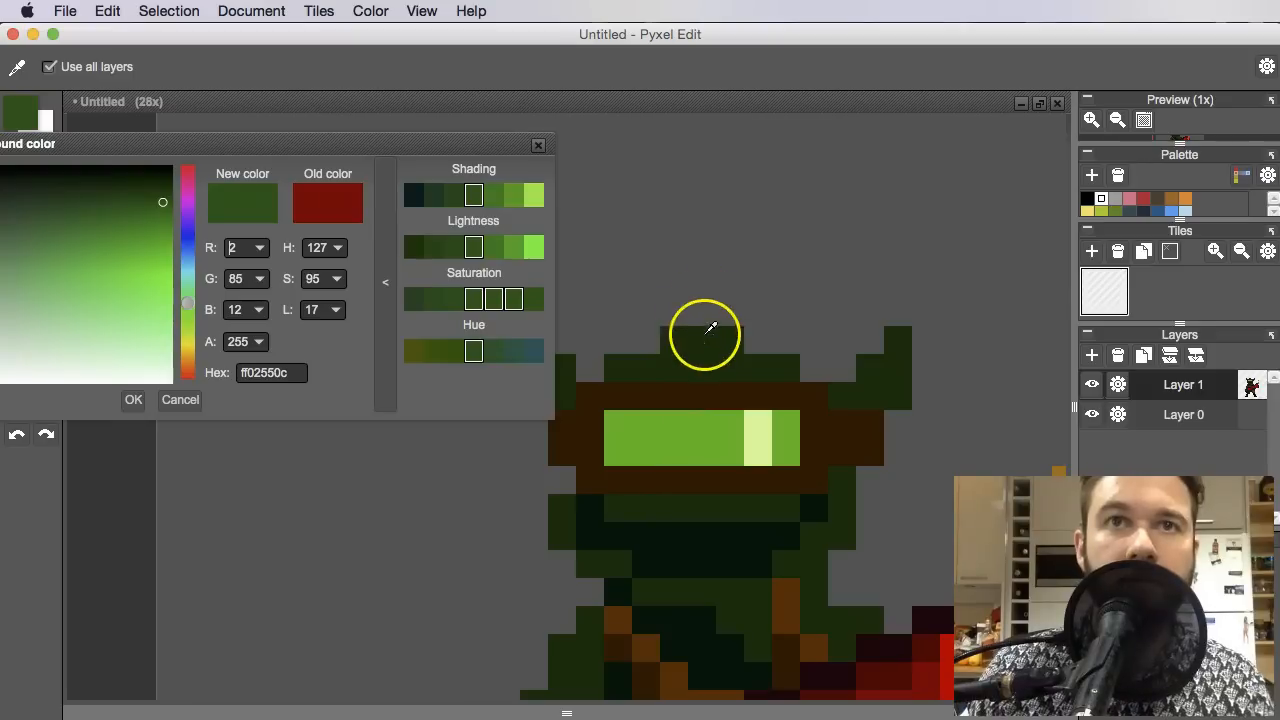
Sample the head's dark green ff022a06, pick the lighter shade ff0c550c and highlight the top of the head and the right ear
left_click(707, 330, "alt")
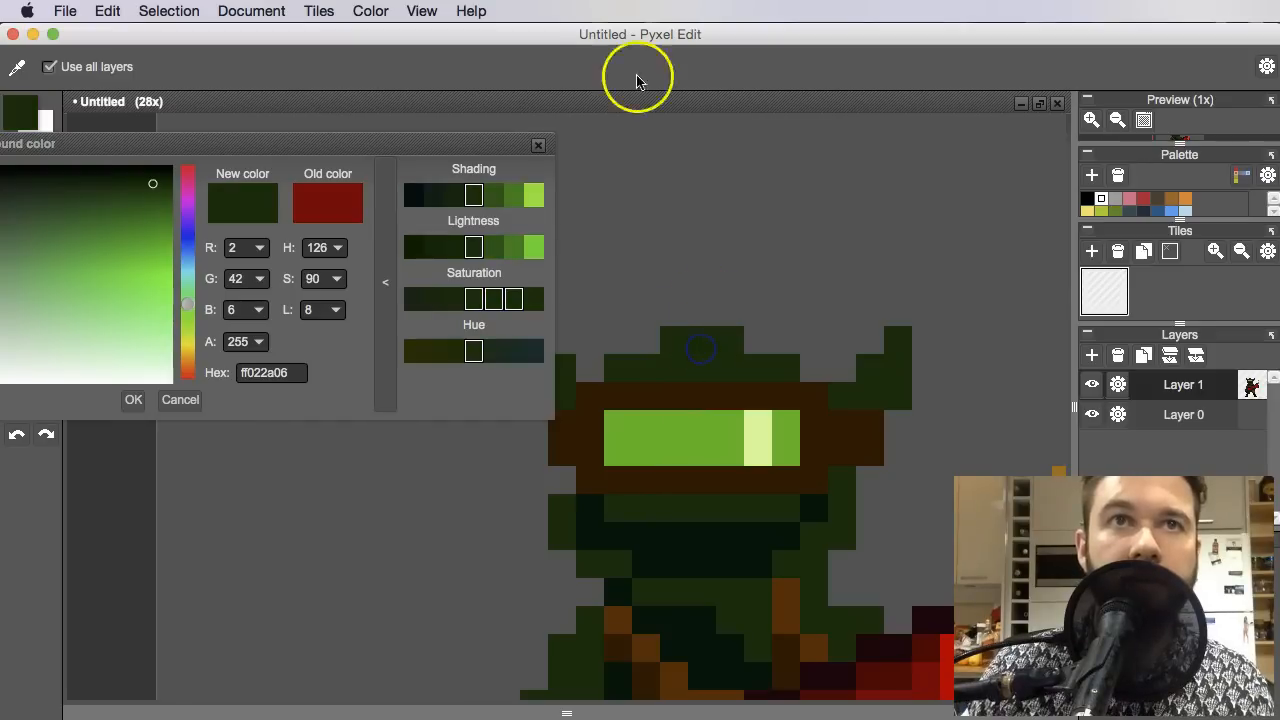
left_click(495, 194)
left_click(709, 333)
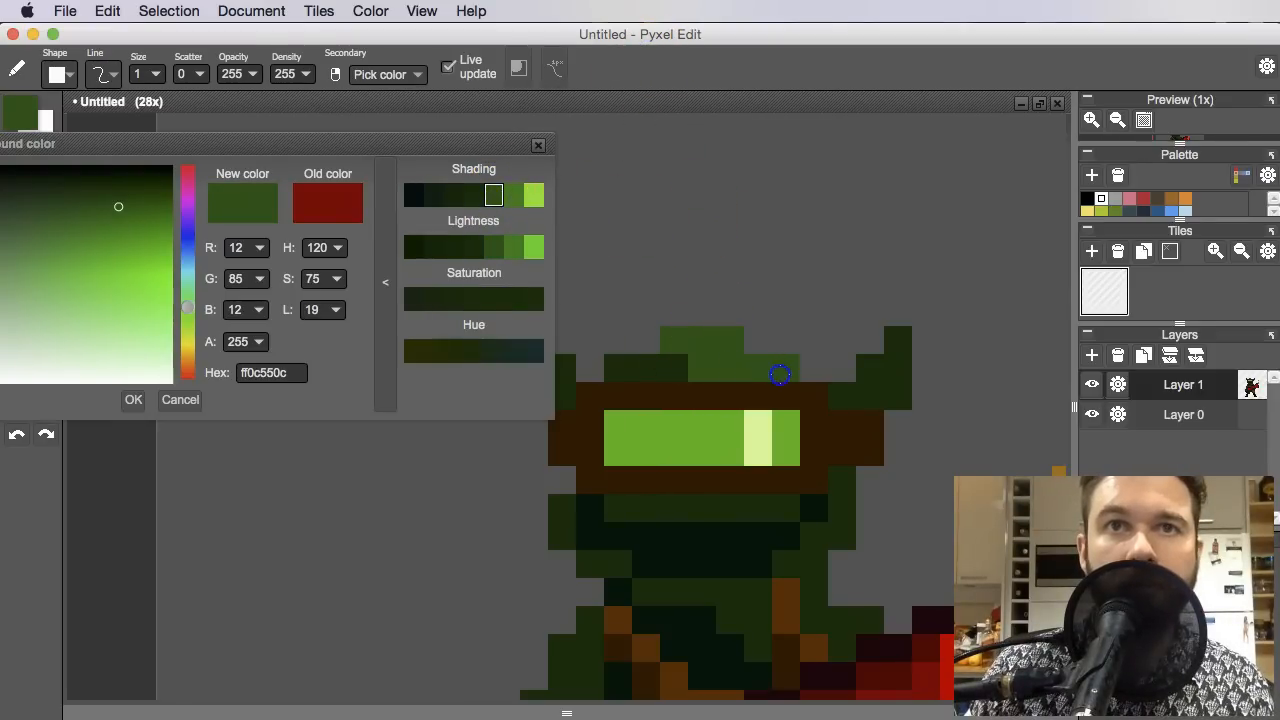
scroll(827, 353, "down", 6)
left_click_drag(832, 358, 750, 354)
Paint green ff0c550c highlights down the right side of the face, the neck and the right shoulder
scroll(801, 377, "up", 2)
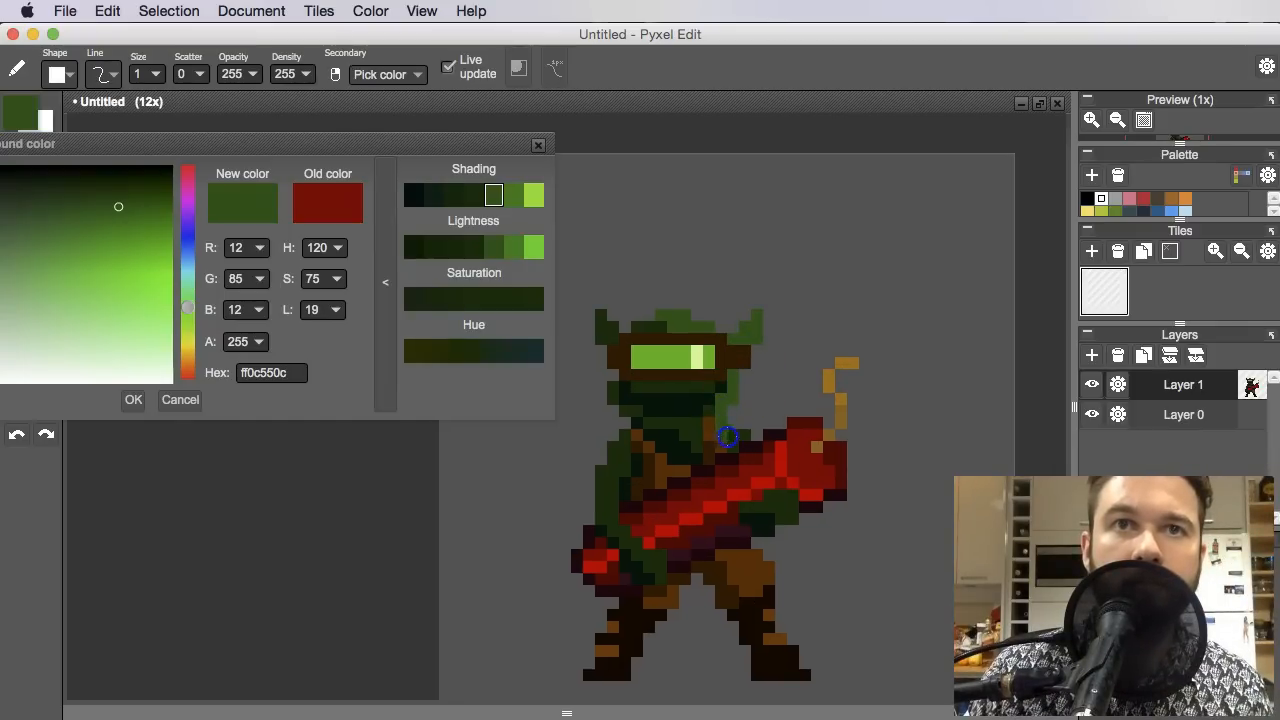
scroll(731, 443, "down", 3)
scroll(766, 429, "up", 5)
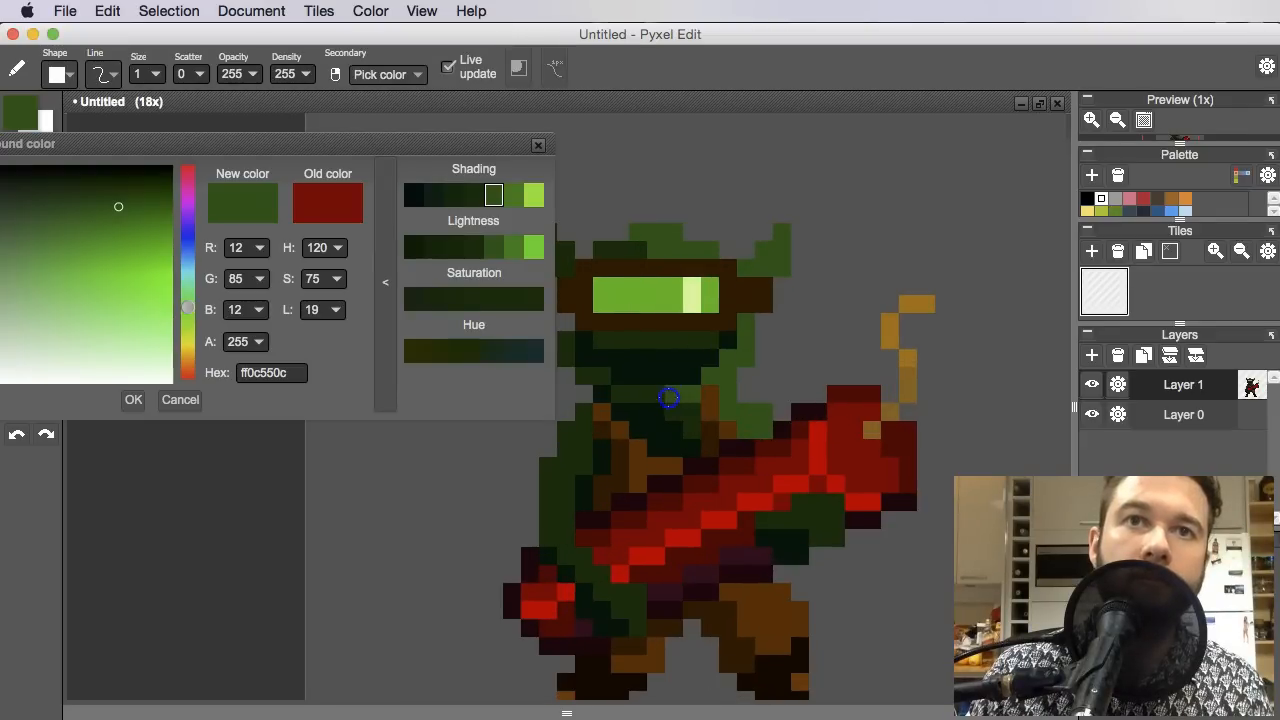
scroll(690, 422, "down", 4)
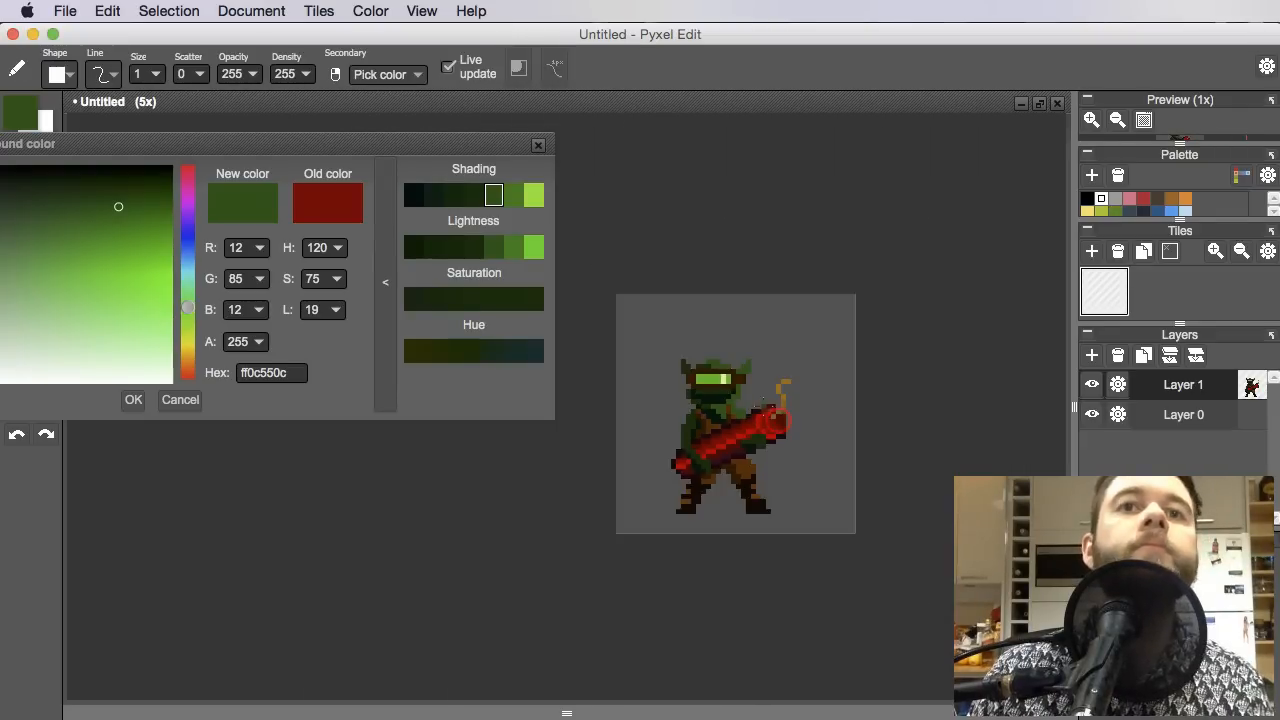
Highlight both hands gripping the dynamite with green ff0c550c
scroll(801, 483, "up", 5)
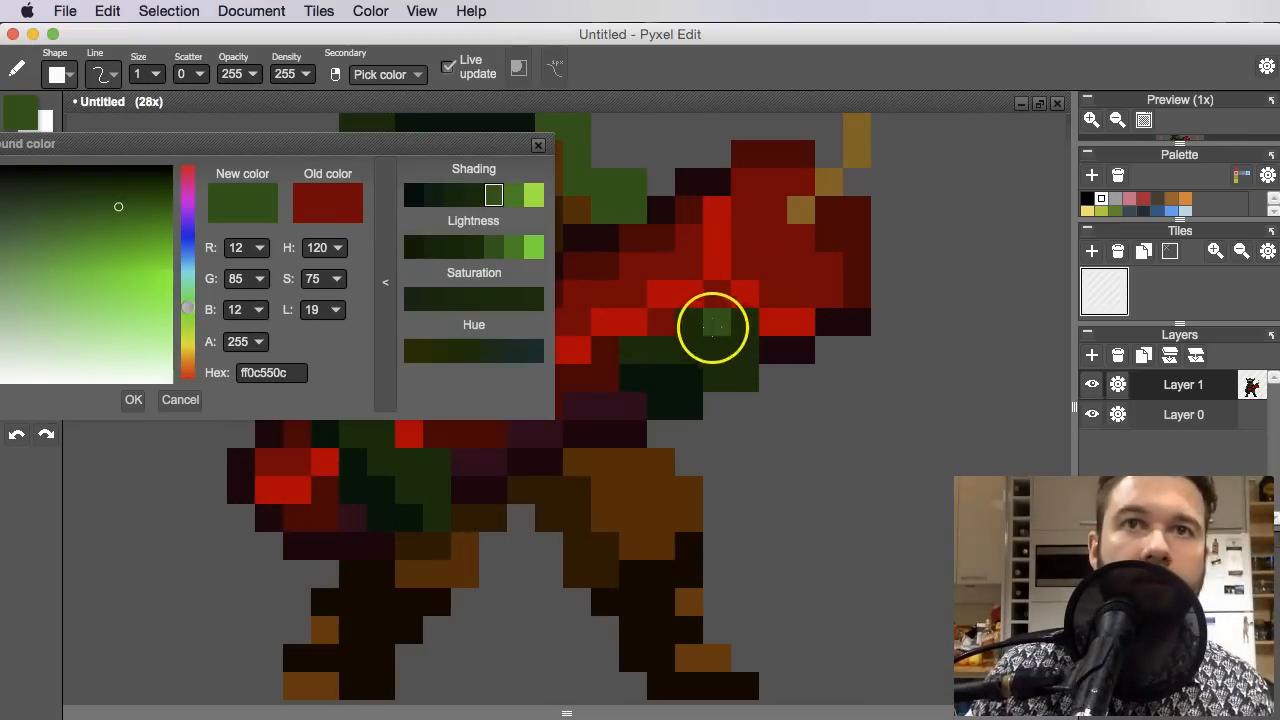
scroll(748, 356, "down", 4)
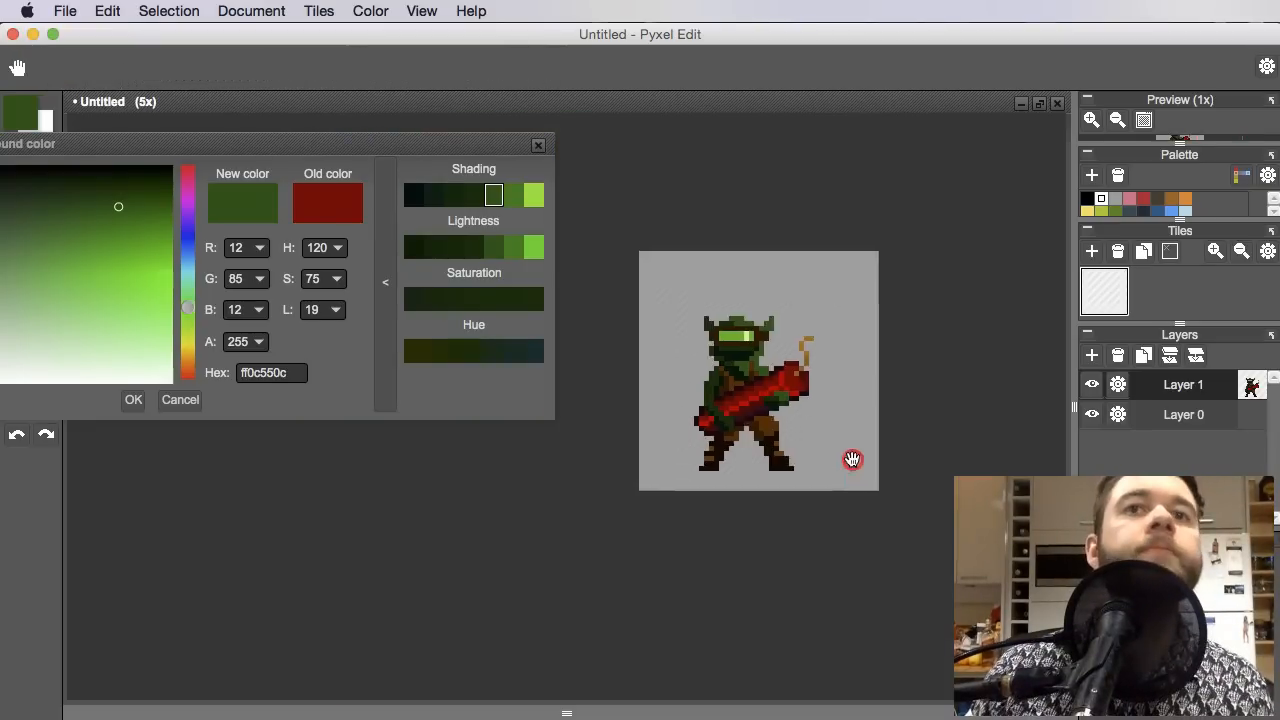
scroll(720, 429, "up", 5)
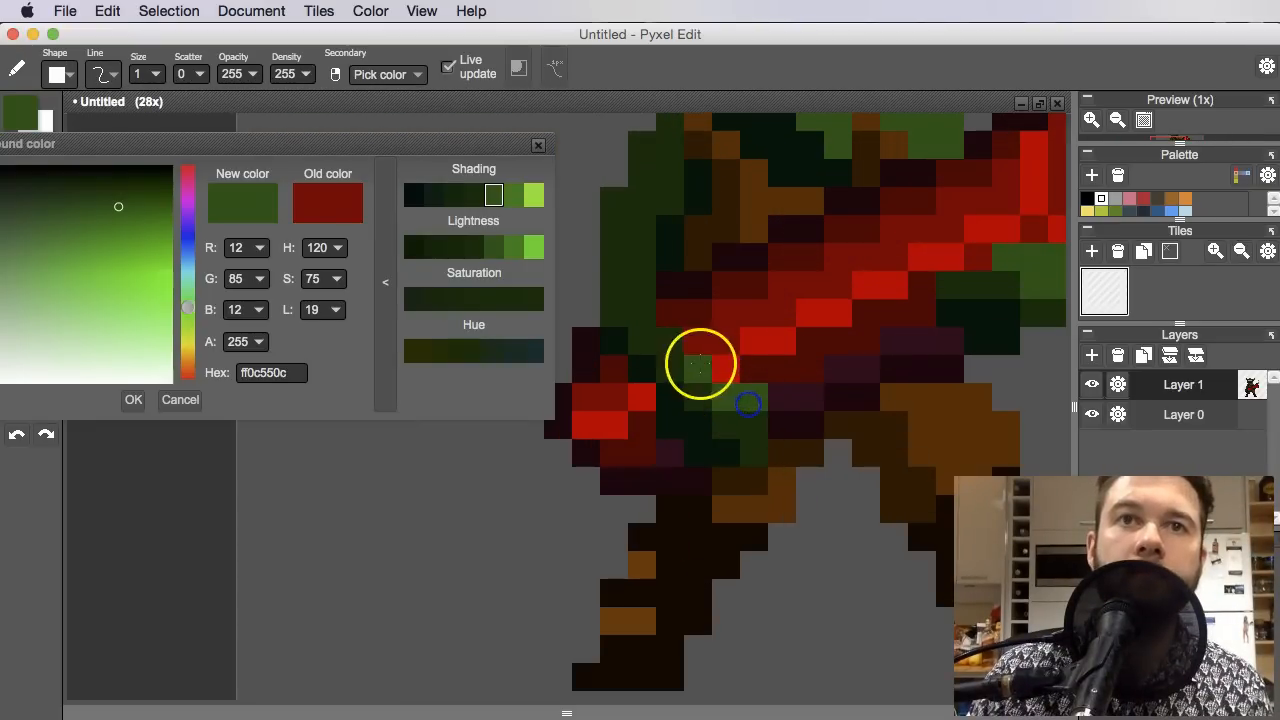
Paint green ff0c550c highlights down the left arm from the shoulder to the forearm
scroll(720, 370, "down", 5)
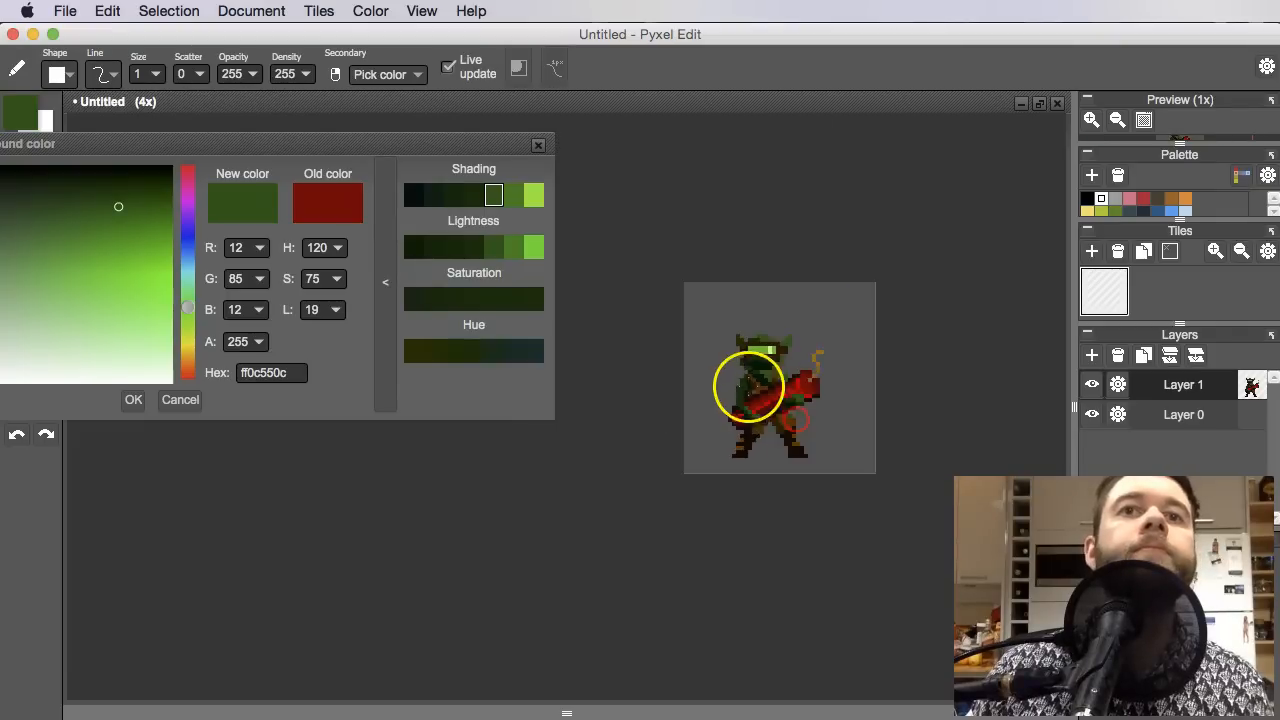
scroll(748, 386, "up", 2)
scroll(914, 449, "down", 3)
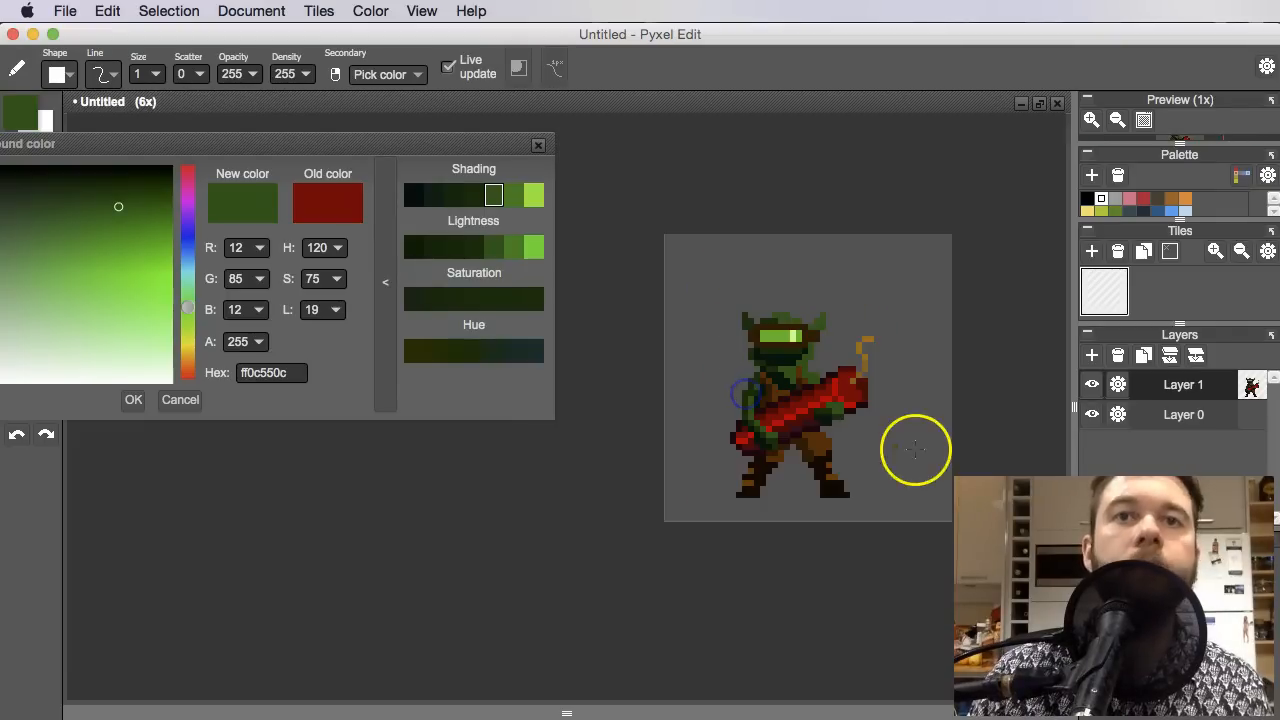
scroll(900, 449, "up", 1)
scroll(889, 449, "down", 2)
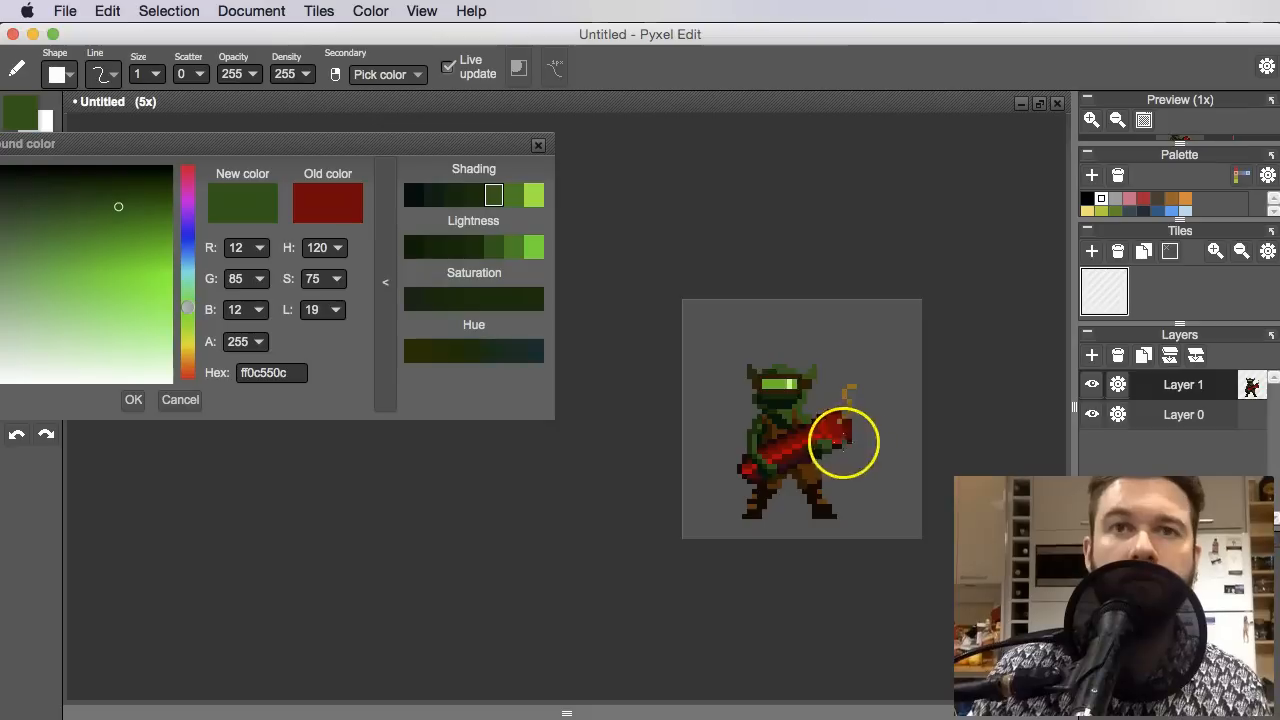
scroll(729, 449, "up", 3)
Sample the darkest green ff011108 and paint shadow along the left arm's inner edge and around the left hand
right_click(713, 418)
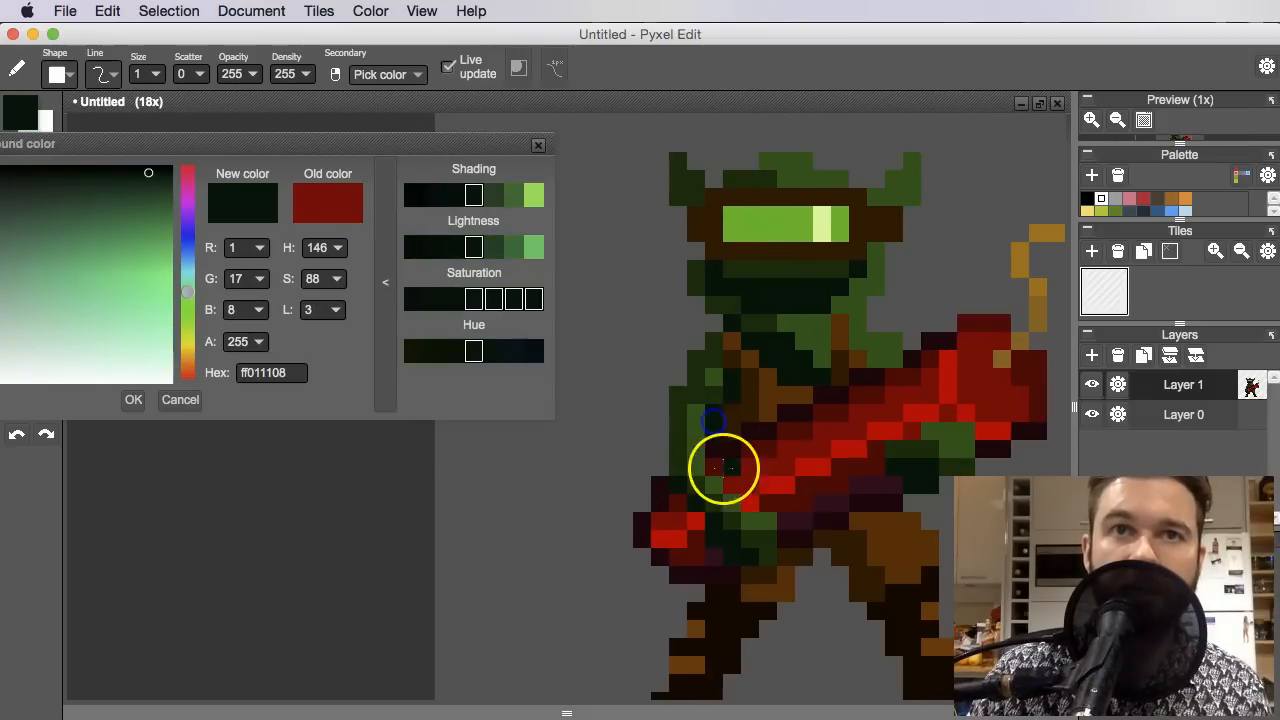
scroll(723, 468, "up", 1)
scroll(885, 565, "down", 1)
left_click_drag(858, 530, 677, 486)
mouse_move(826, 484)
left_mouse_down()
mouse_move(867, 514)
mouse_move(913, 514)
left_mouse_up()
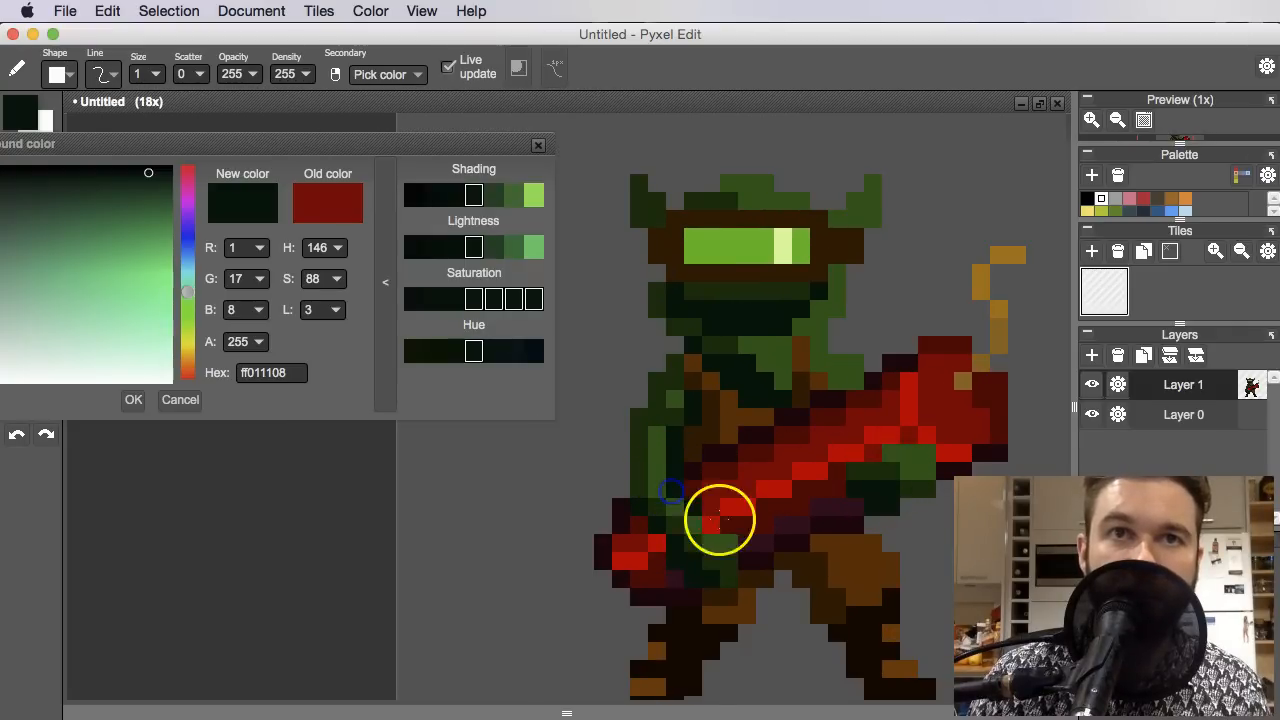
scroll(672, 503, "up", 2)
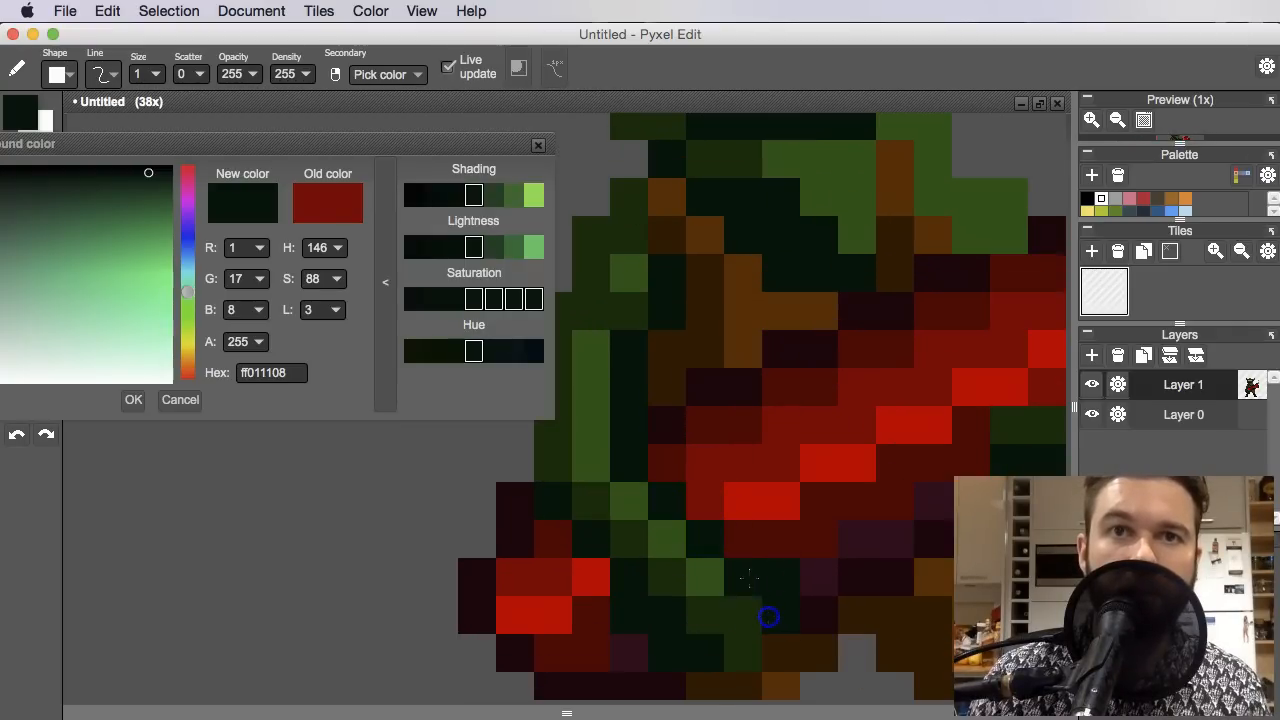
scroll(790, 490, "down", 4)
Outline the right hand against the dynamite with dark green ff011108
scroll(734, 505, "up", 3)
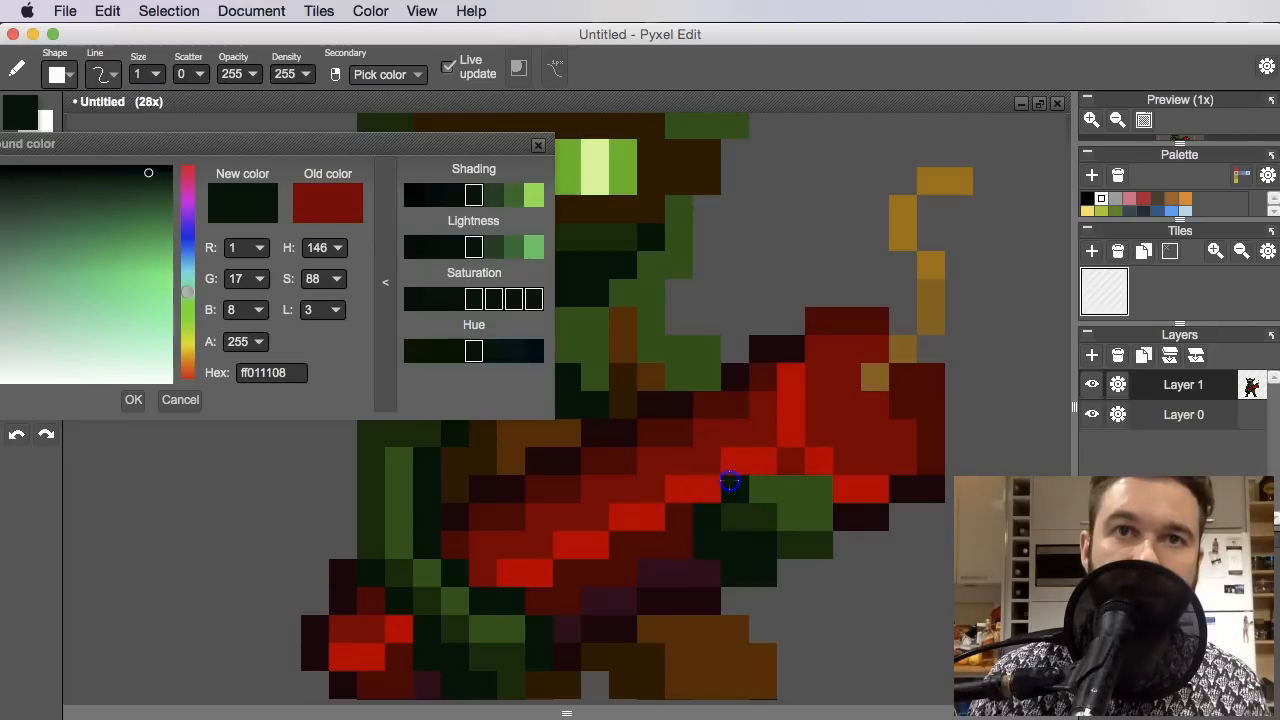
scroll(860, 505, "down", 4)
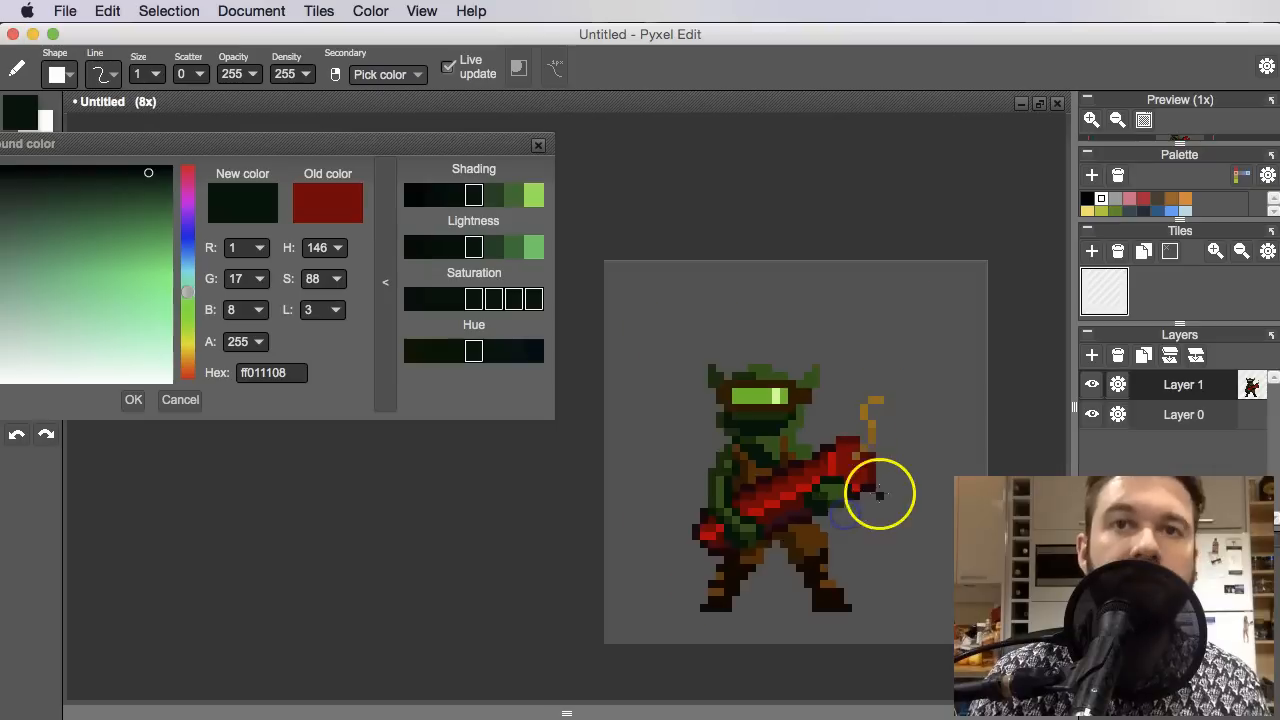
scroll(826, 466, "up", 4)
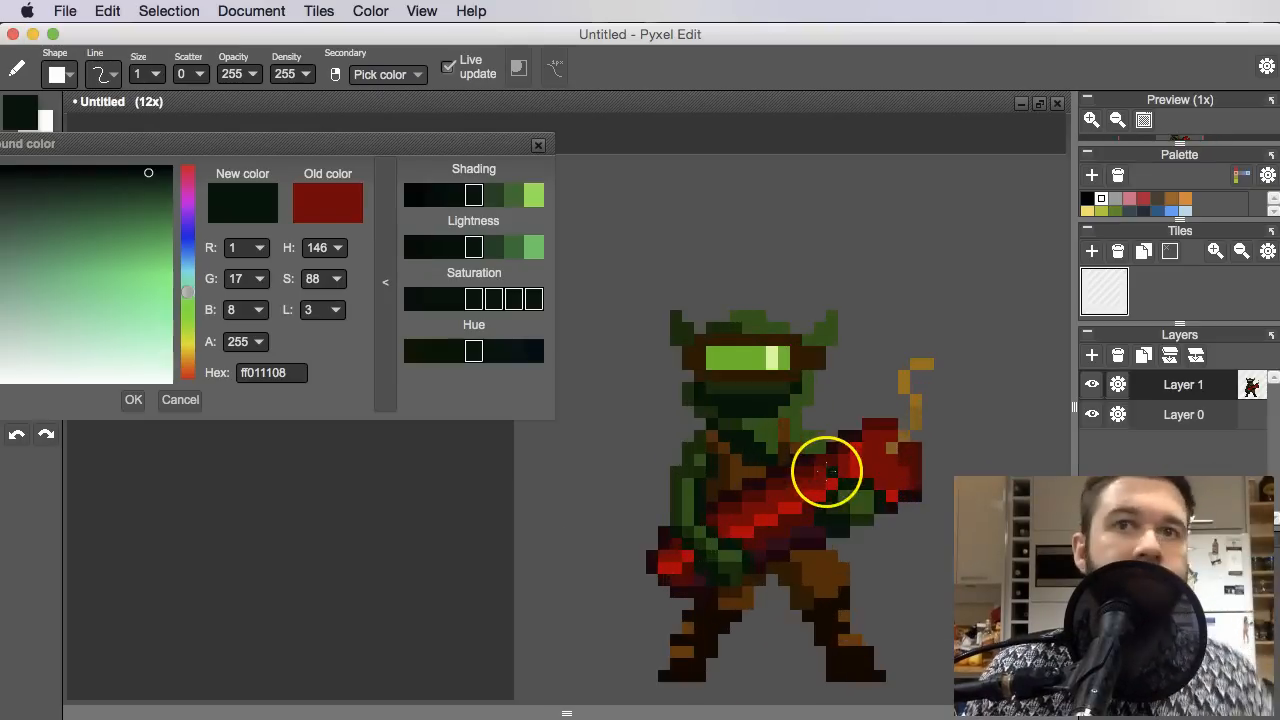
scroll(820, 445, "down", 2)
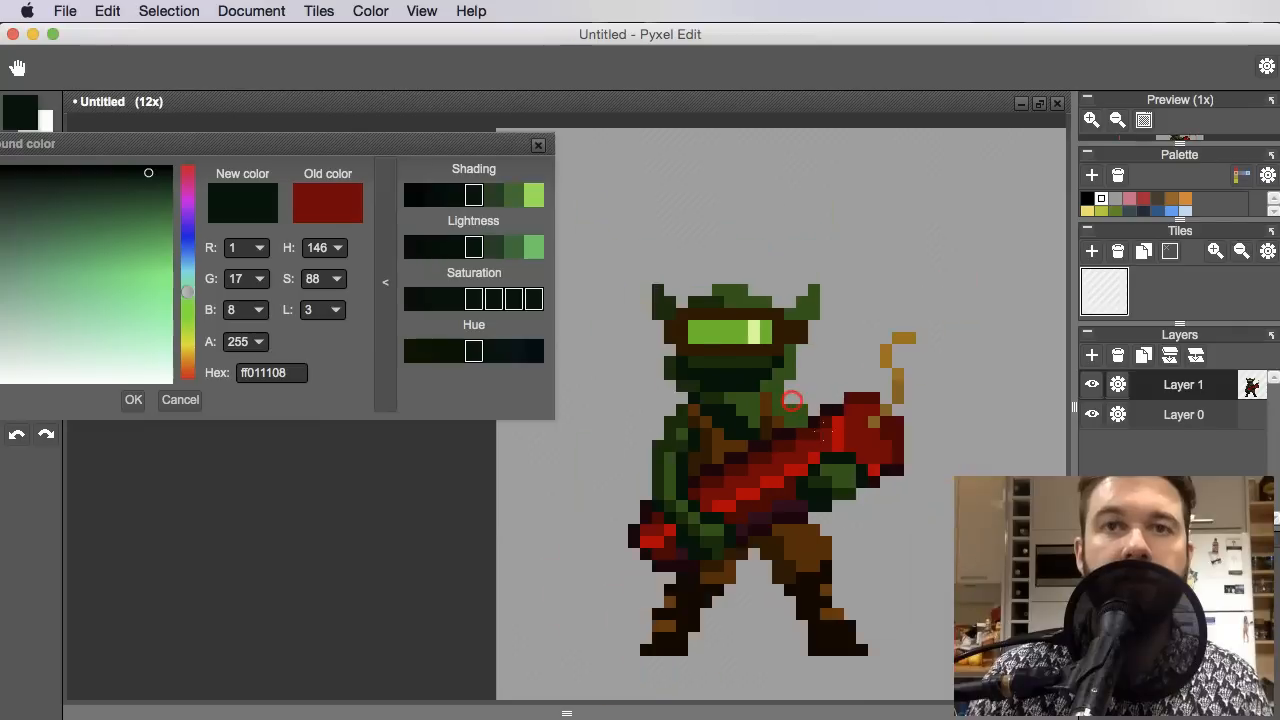
Sample the hand's mid green ff022a06 and extend the mid-tone on the lower part of the right hand
scroll(845, 515, "up", 2)
right_click(825, 481)
right_click(811, 506)
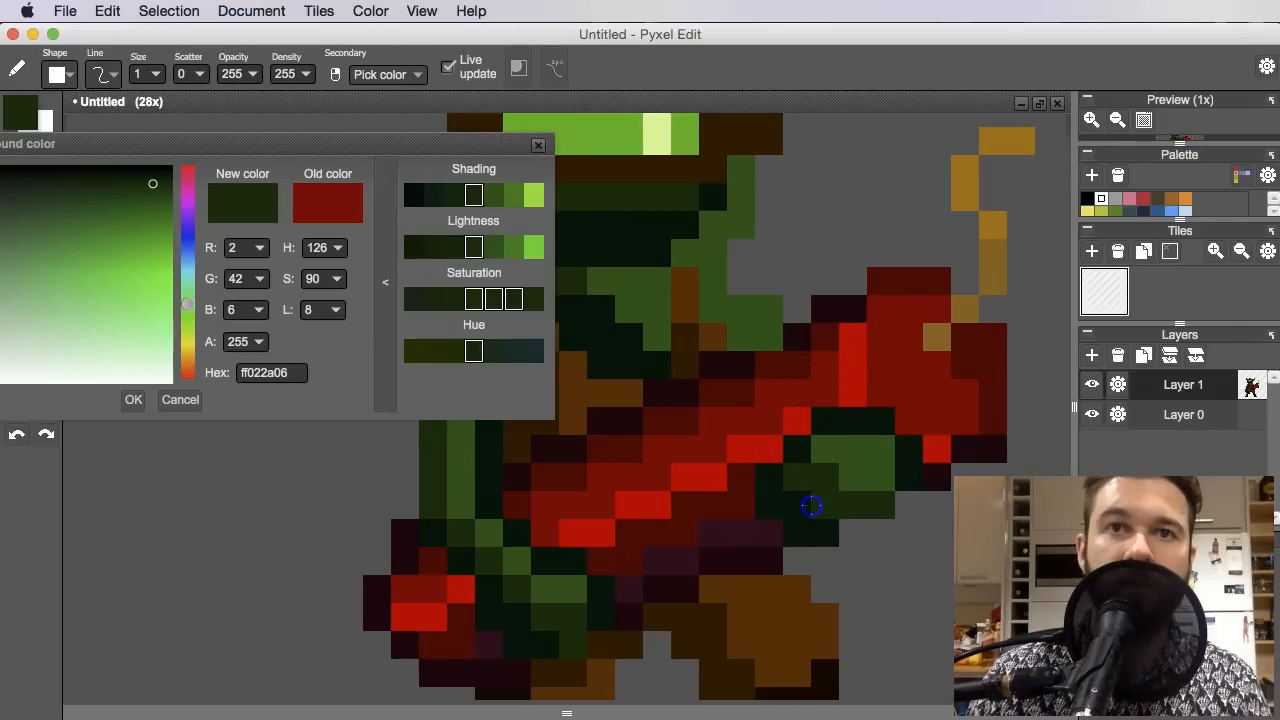
scroll(810, 506, "down", 4)
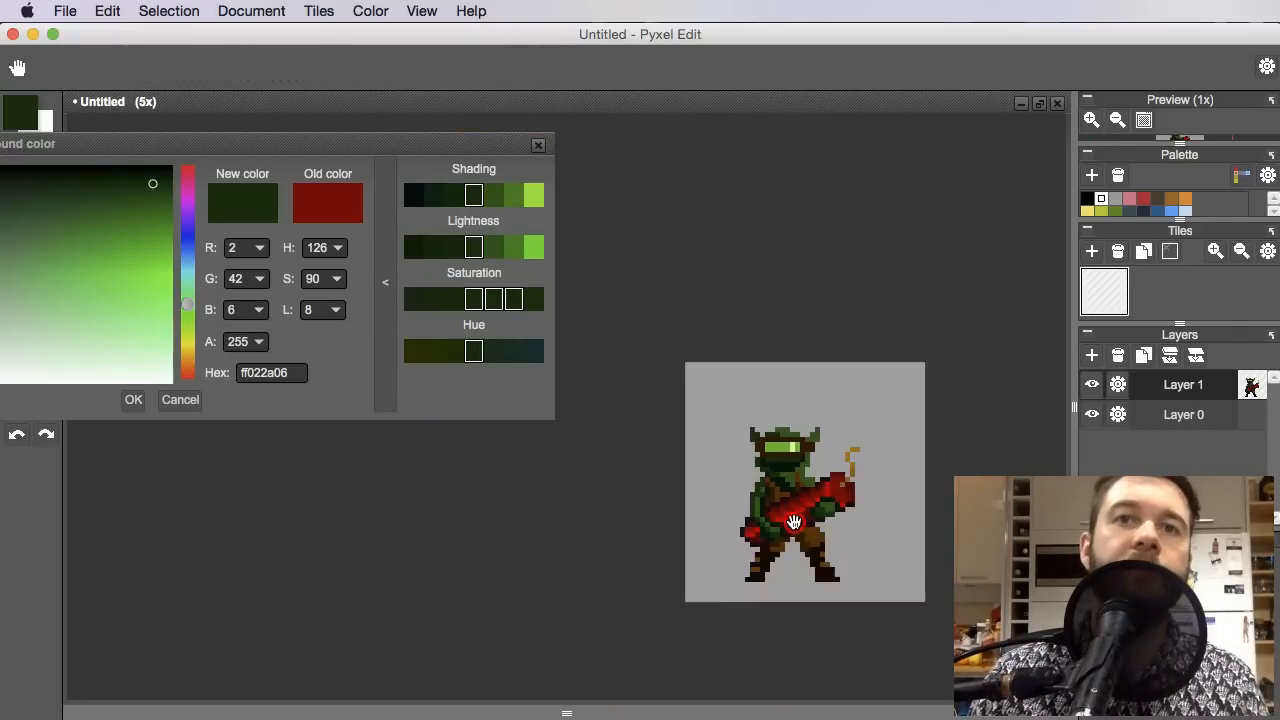
Sample the fuse's brown ffa6720f and repaint the lower fuse down to its base on the dynamite
scroll(825, 500, "up", 3)
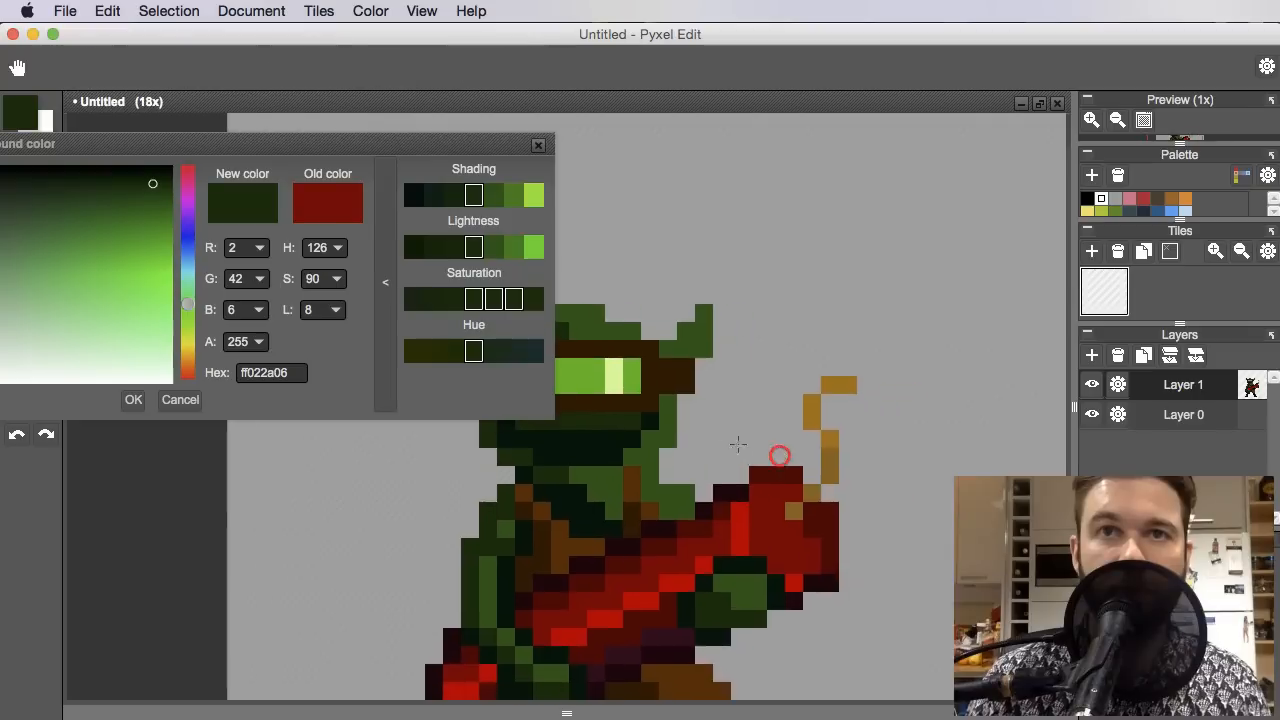
scroll(823, 386, "up", 2)
right_click(845, 381)
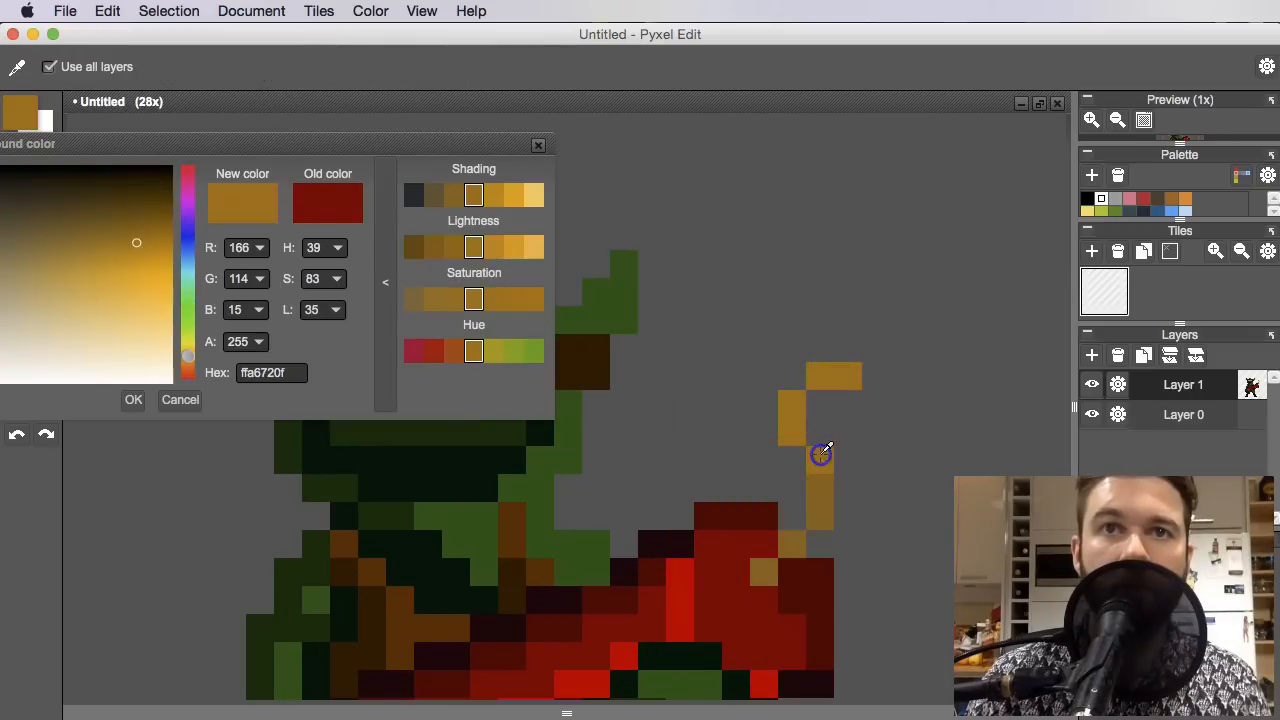
left_click_drag(820, 455, 816, 502)
left_click(768, 570)
Lighten the fuse above its base with ffc68b10
right_click(807, 489)
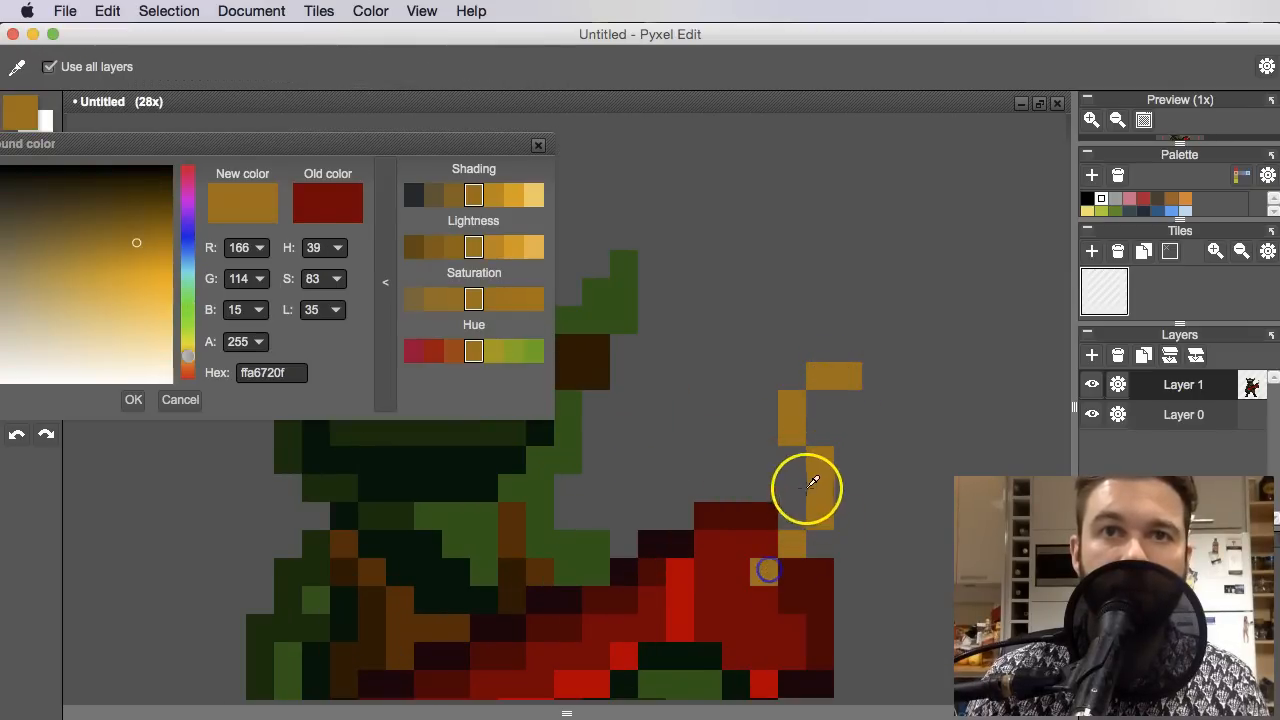
left_click(513, 195)
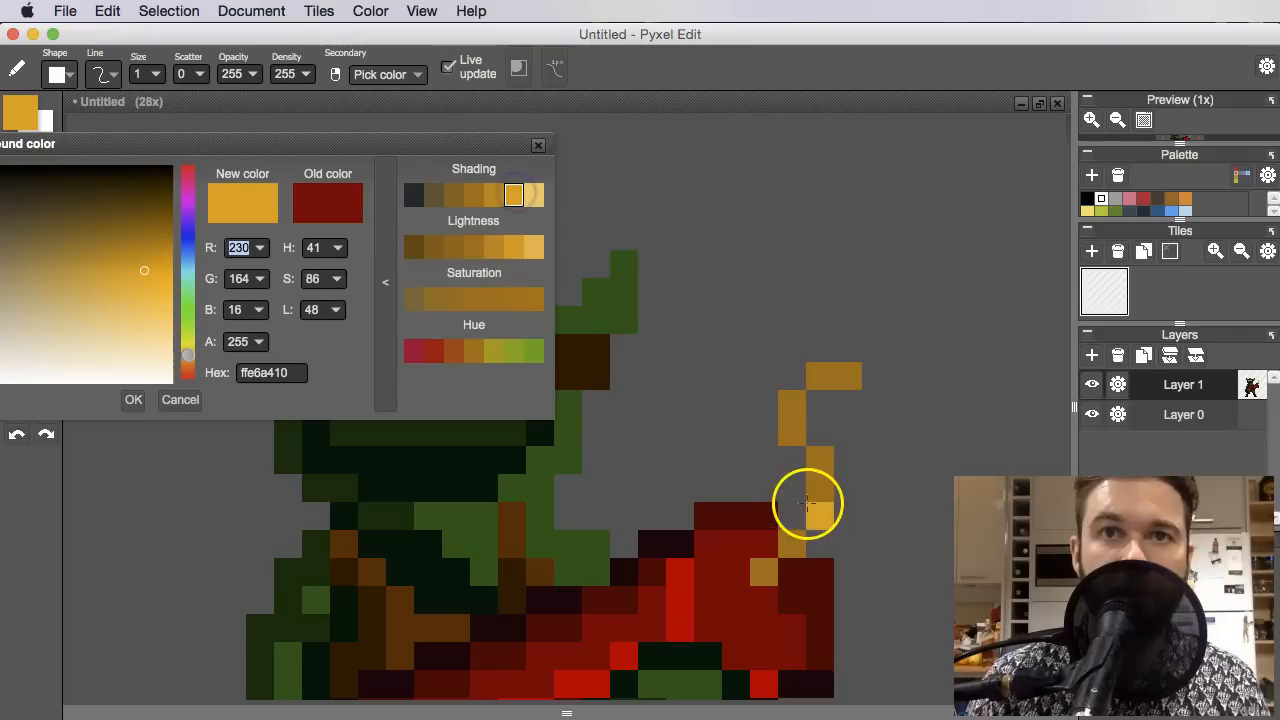
left_click(493, 195)
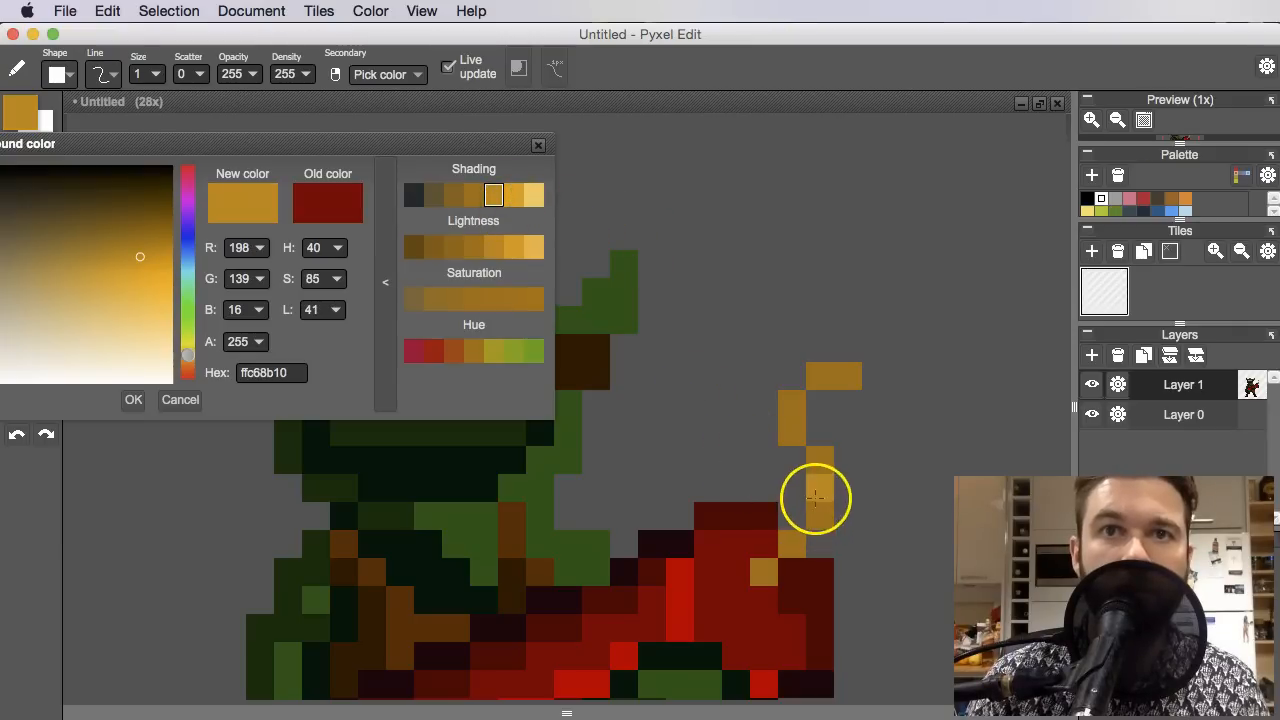
Choose the next lighter shade ffe3a210 from the fuse colour and brighten the upper part of the fuse
right_click(836, 375)
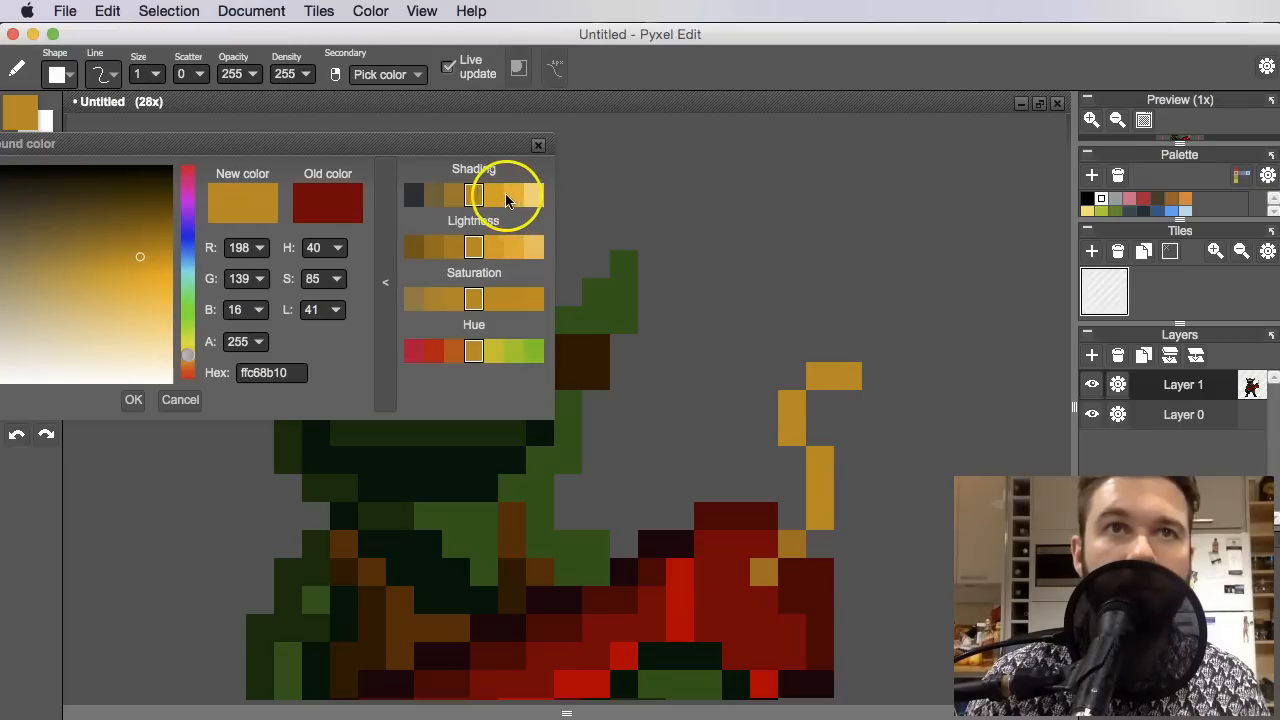
left_click(495, 195)
left_click_drag(843, 372, 803, 371)
key("super+z")
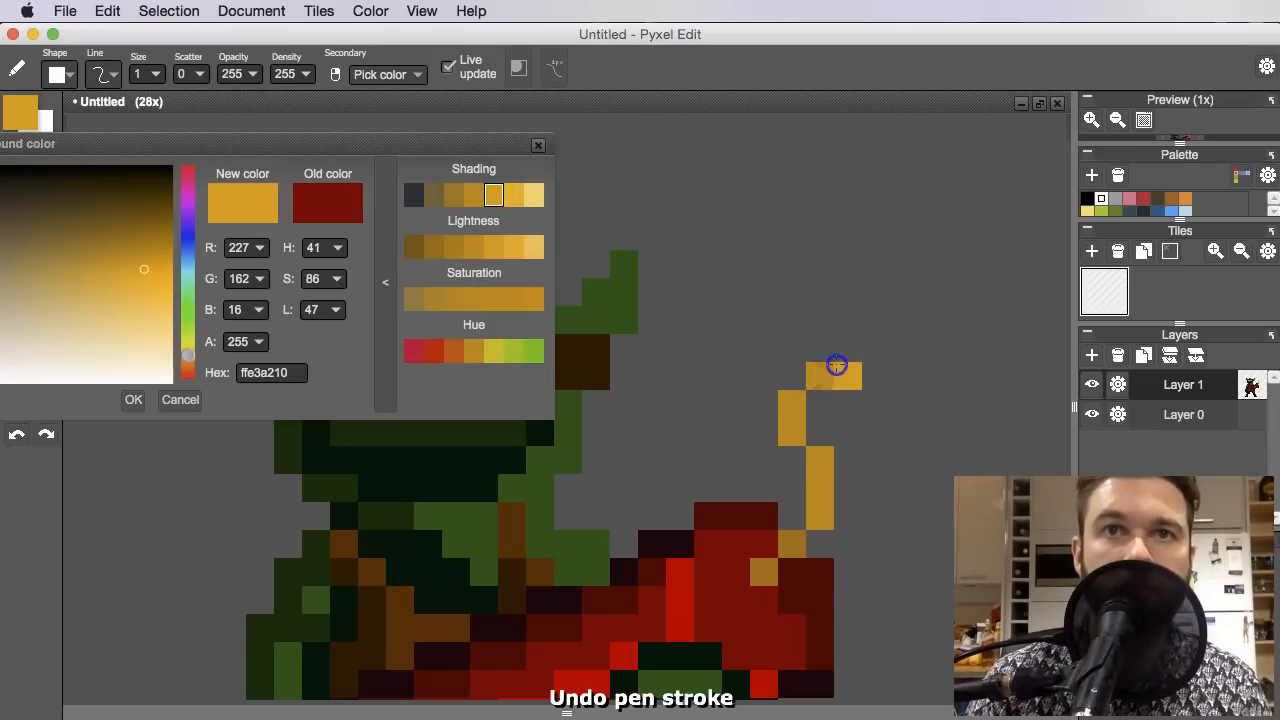
Highlight the tip of the fuse with yellow fff4be35
right_click(826, 374)
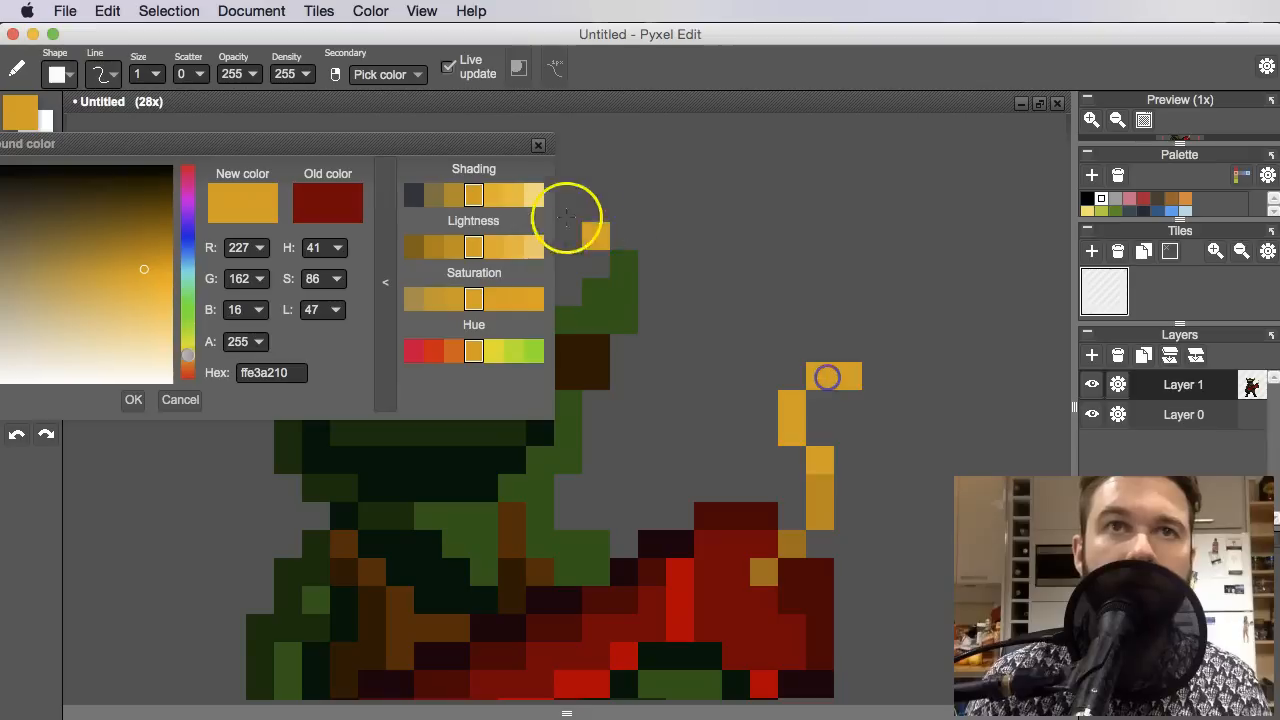
left_click(514, 194)
left_click(846, 385)
scroll(846, 428, "down", 6)
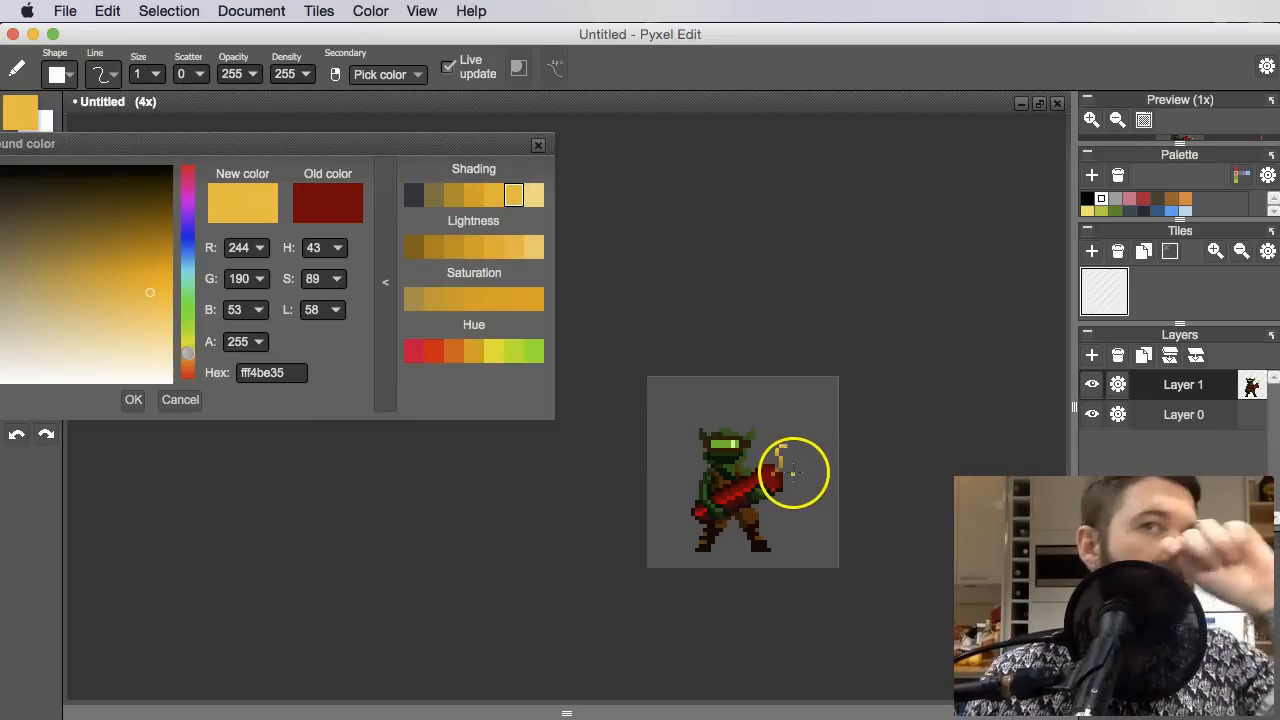
Sample green ff0c550c and paint a lighter strip on the goblin's cheek just below the goggles
scroll(791, 449, "up", 5)
scroll(741, 426, "down", 2)
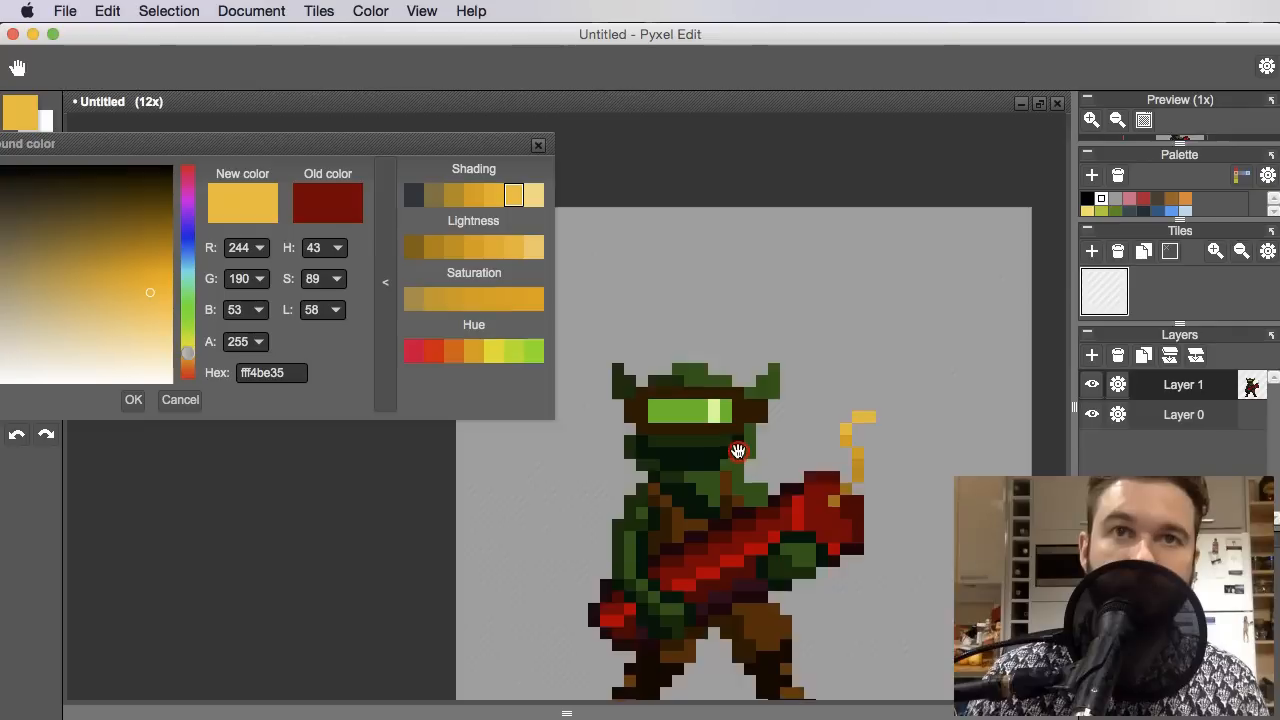
scroll(741, 426, "up", 3)
left_click(688, 423, "alt")
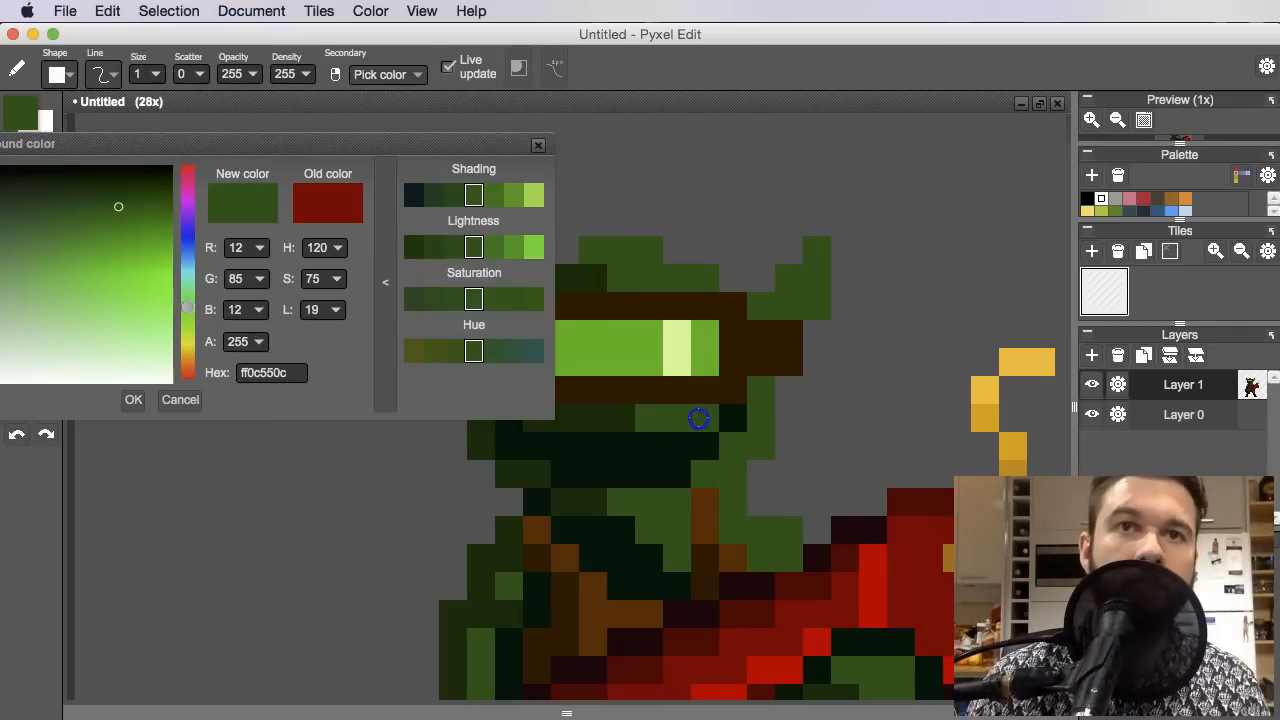
scroll(740, 445, "down", 4)
scroll(700, 437, "up", 5)
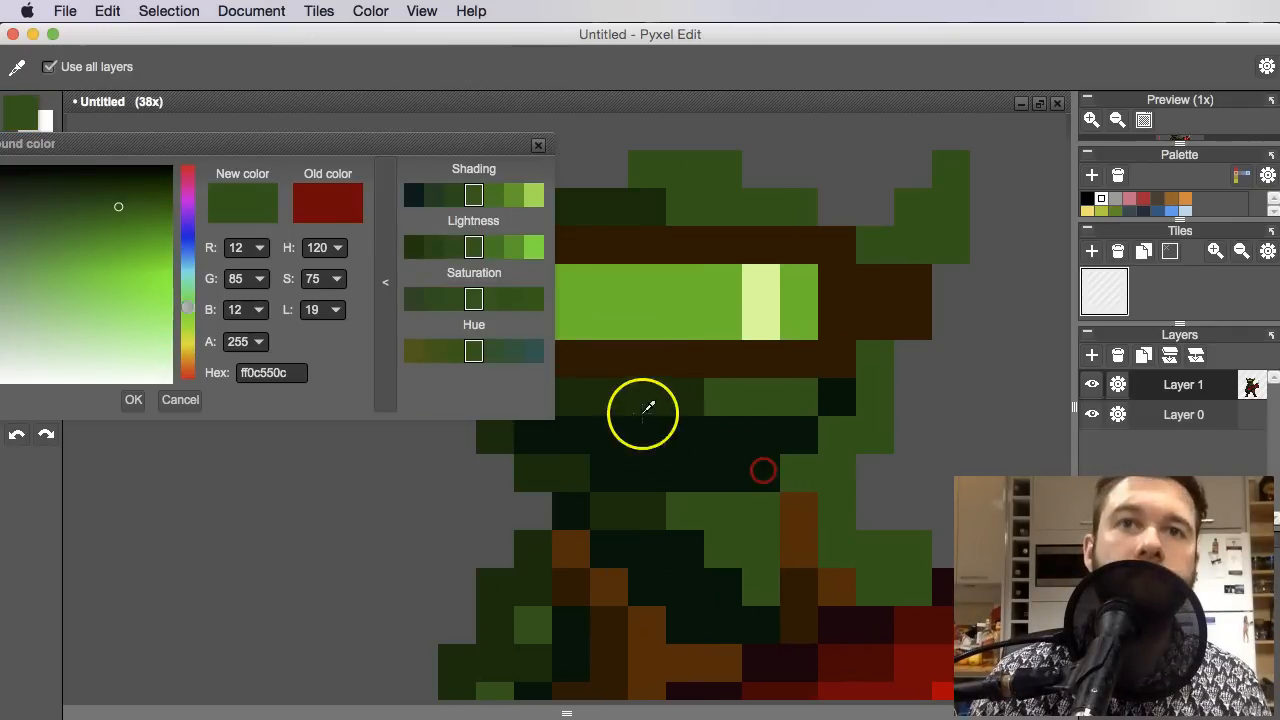
Shape the goblin's nose below the goggles with dark green ff022a06 and lighter green ff0c550c
left_click(648, 407, "alt")
scroll(667, 420, "down", 4)
scroll(709, 409, "up", 3)
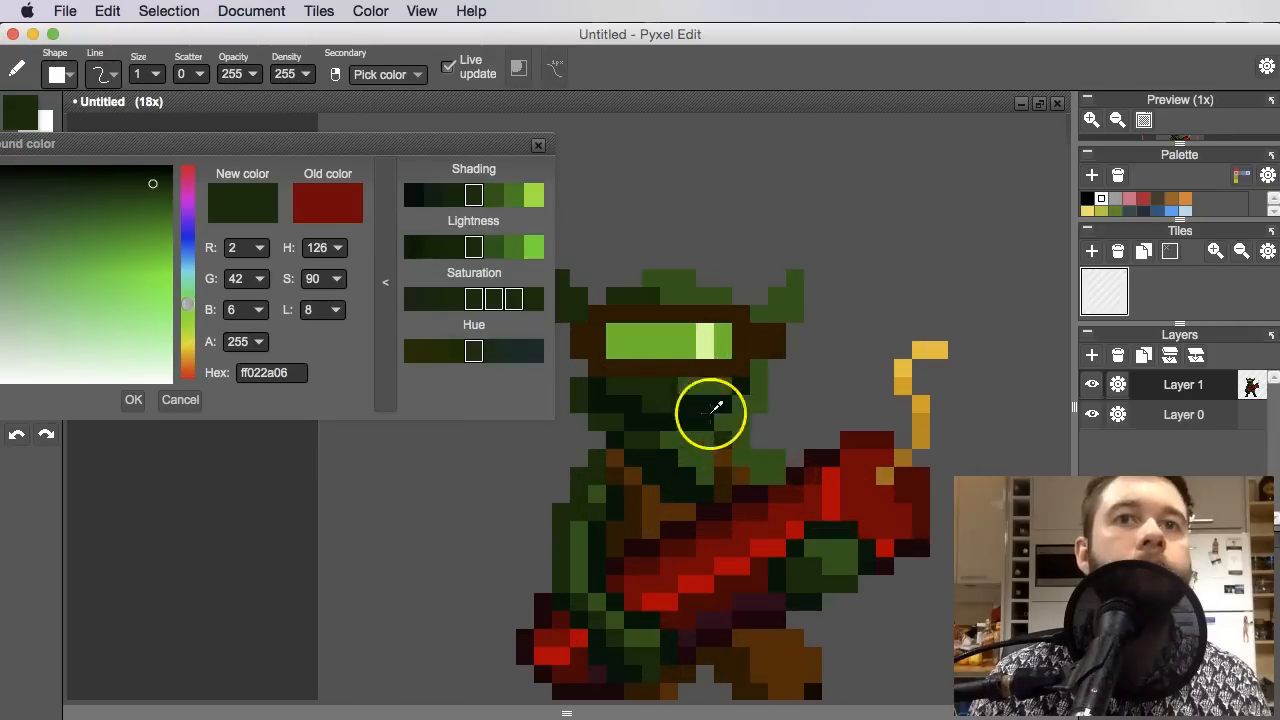
left_click(686, 382, "alt")
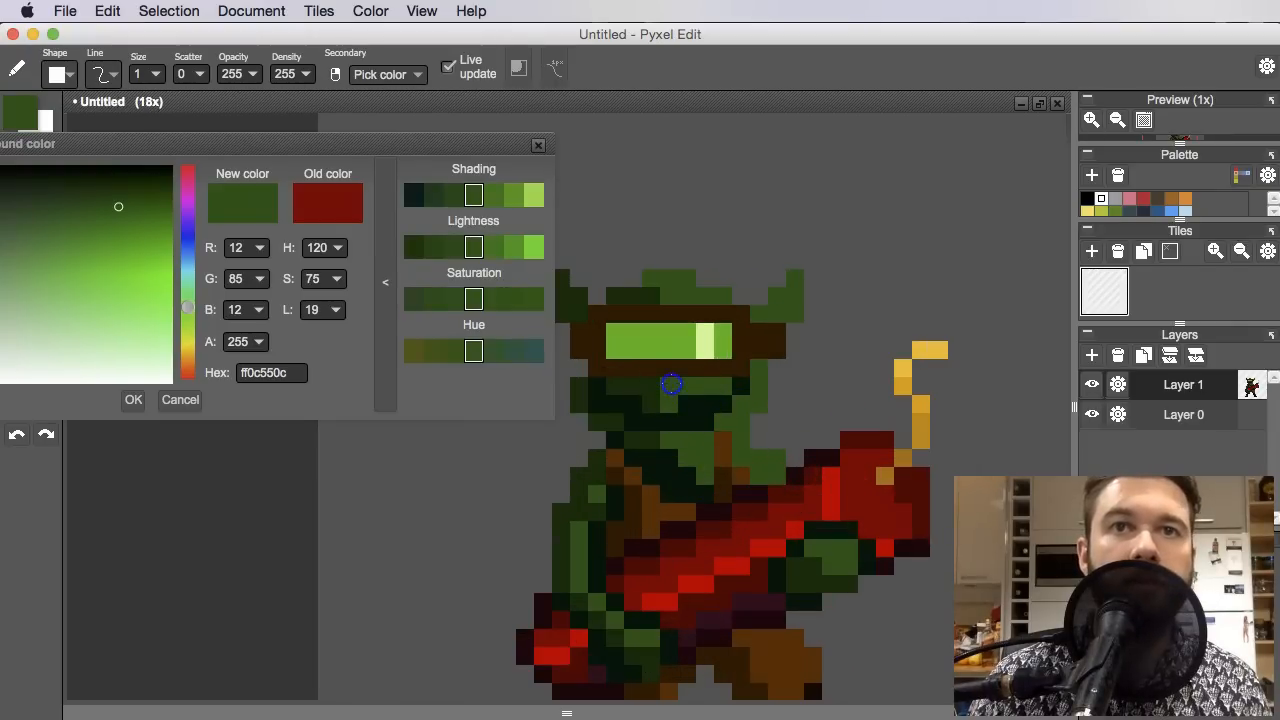
scroll(676, 366, "up", 2)
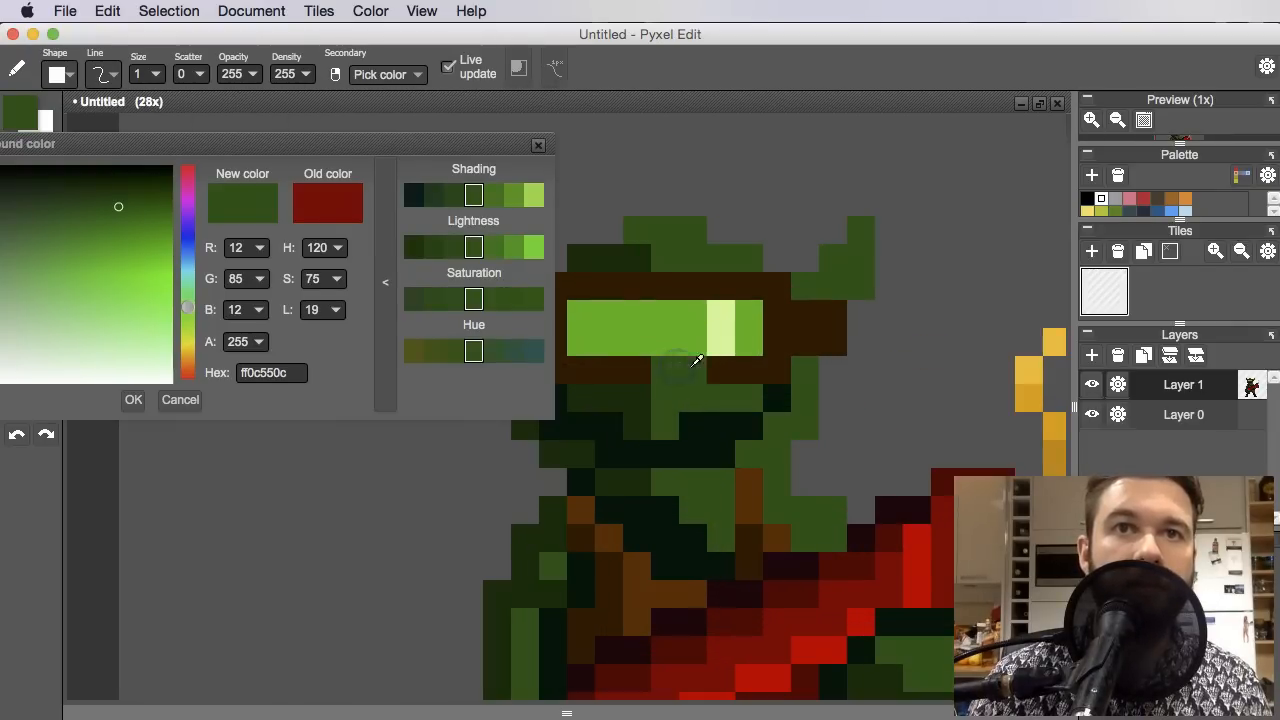
Sample the goggle brown ff2f1302 and paint a nose bridge notch into the lower edge of the lens
left_click(697, 362, "alt")
scroll(771, 417, "down", 7)
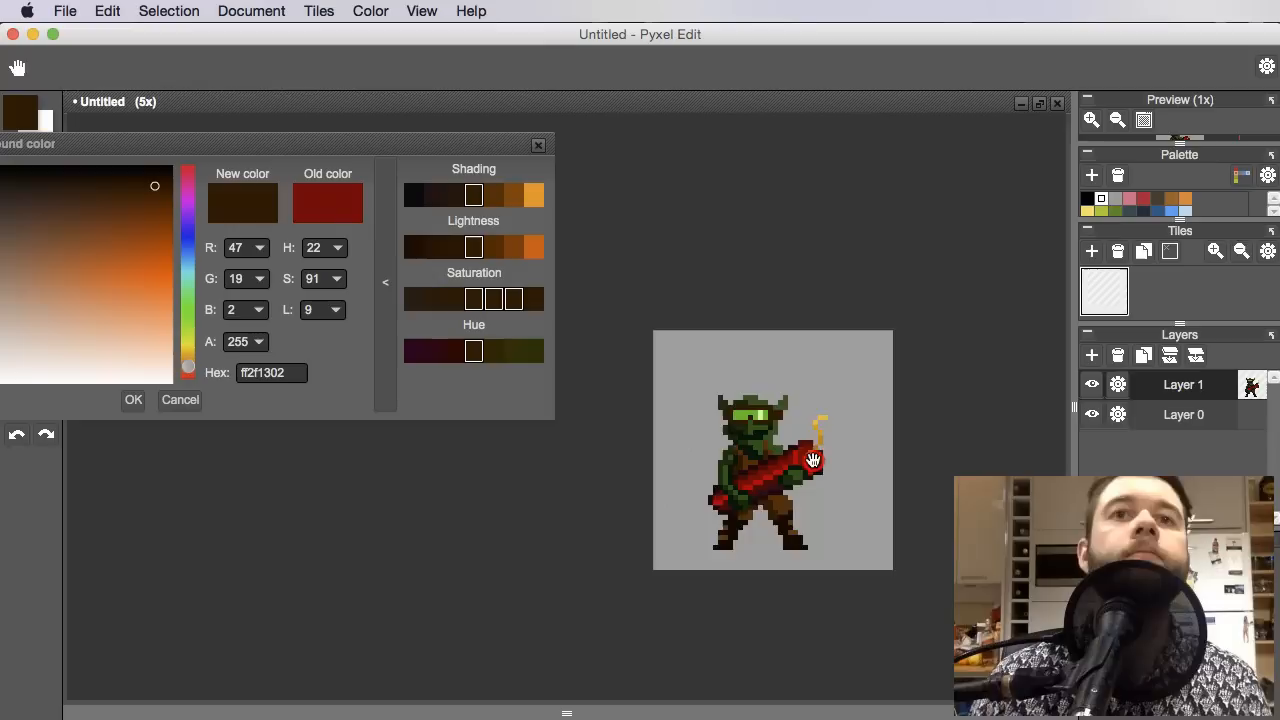
left_click_drag(813, 460, 814, 460)
scroll(757, 429, "up", 7)
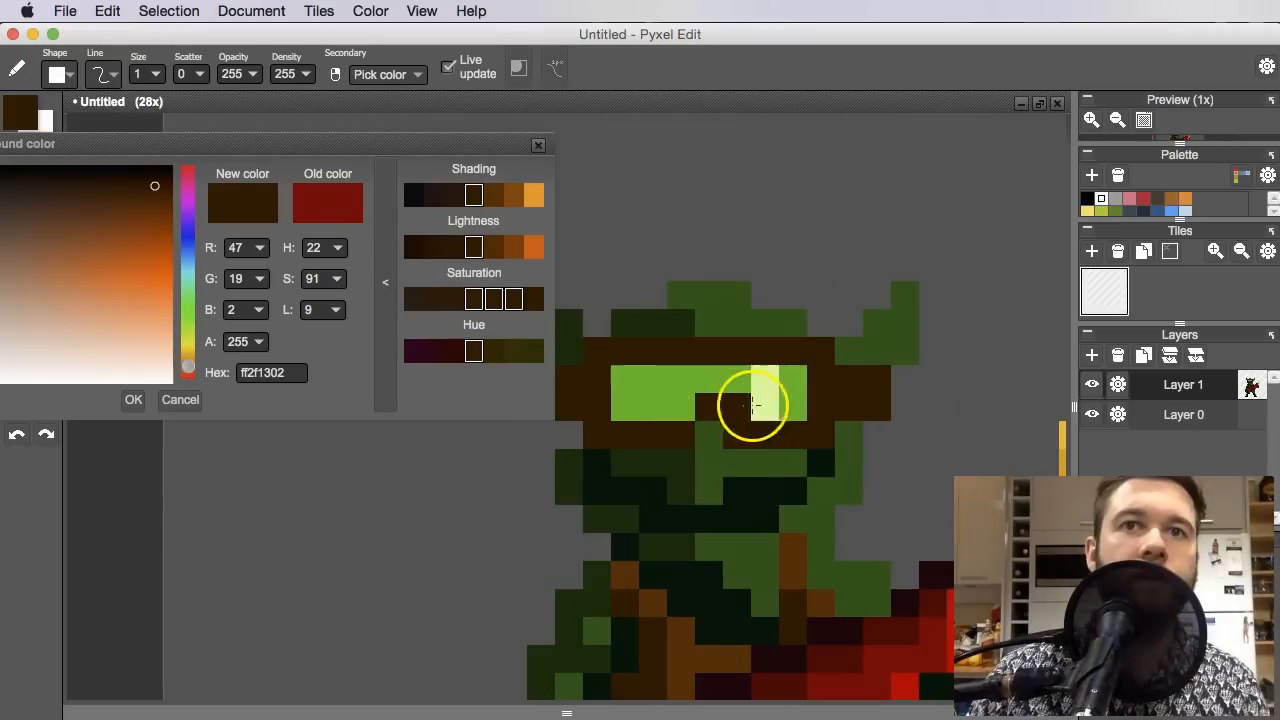
Sample the dark mouth colour ff011108, choose the darker shade ff010b08, and fill the mouth area with it
left_click(771, 462, "alt")
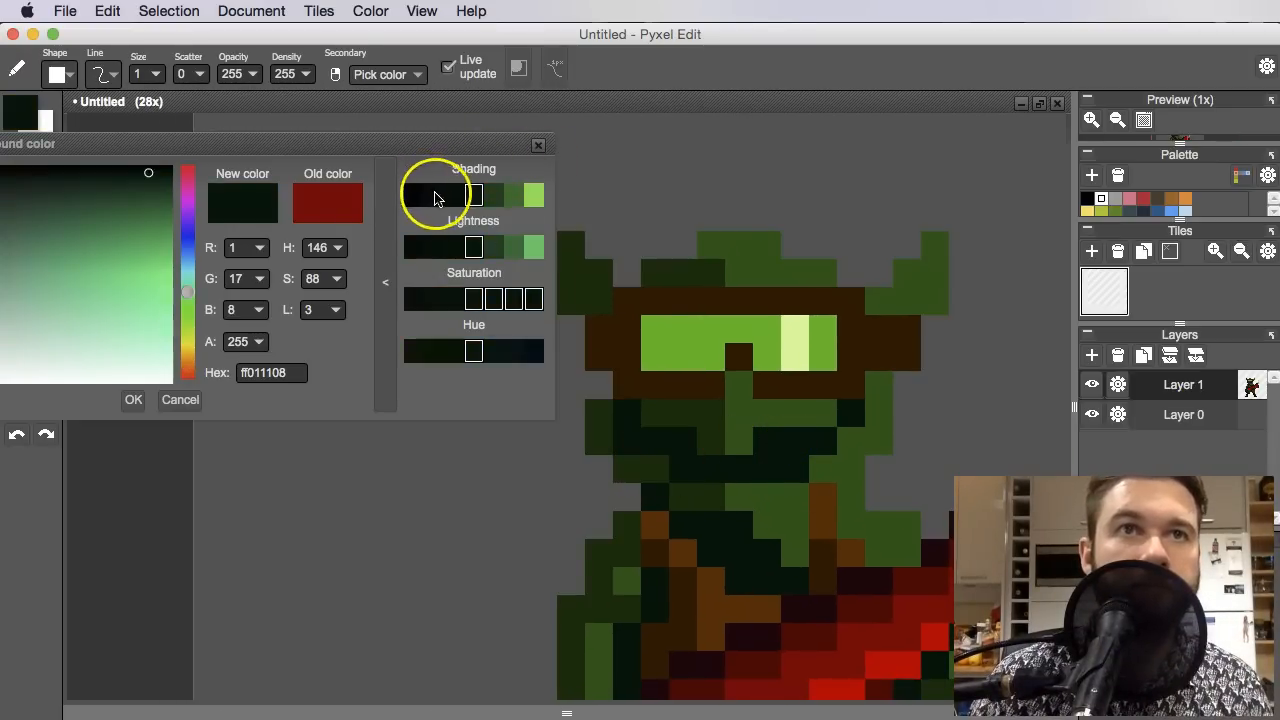
left_click(434, 197)
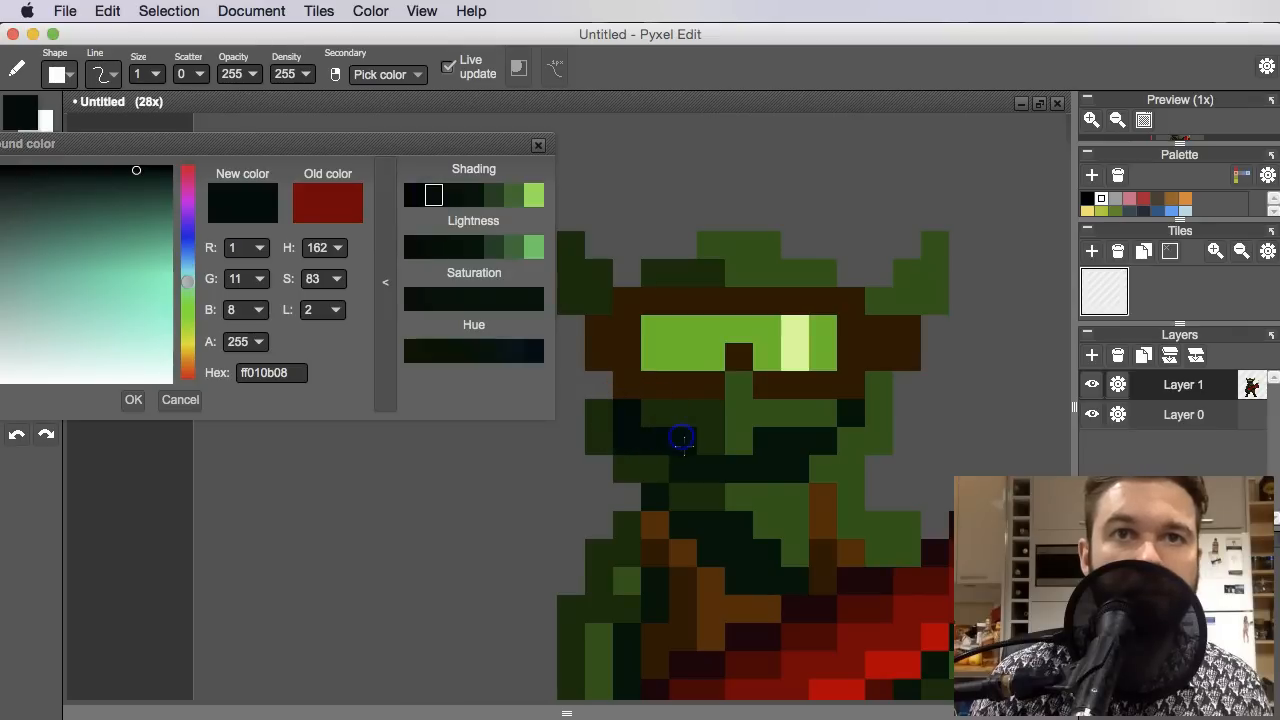
key("f")
left_click(775, 457)
Sample the strap brown ff5c2903 and lighten it to beige ffd9bd95 as the pen colour for the teeth
left_click_drag(827, 494, 801, 498)
left_click(803, 532, "alt")
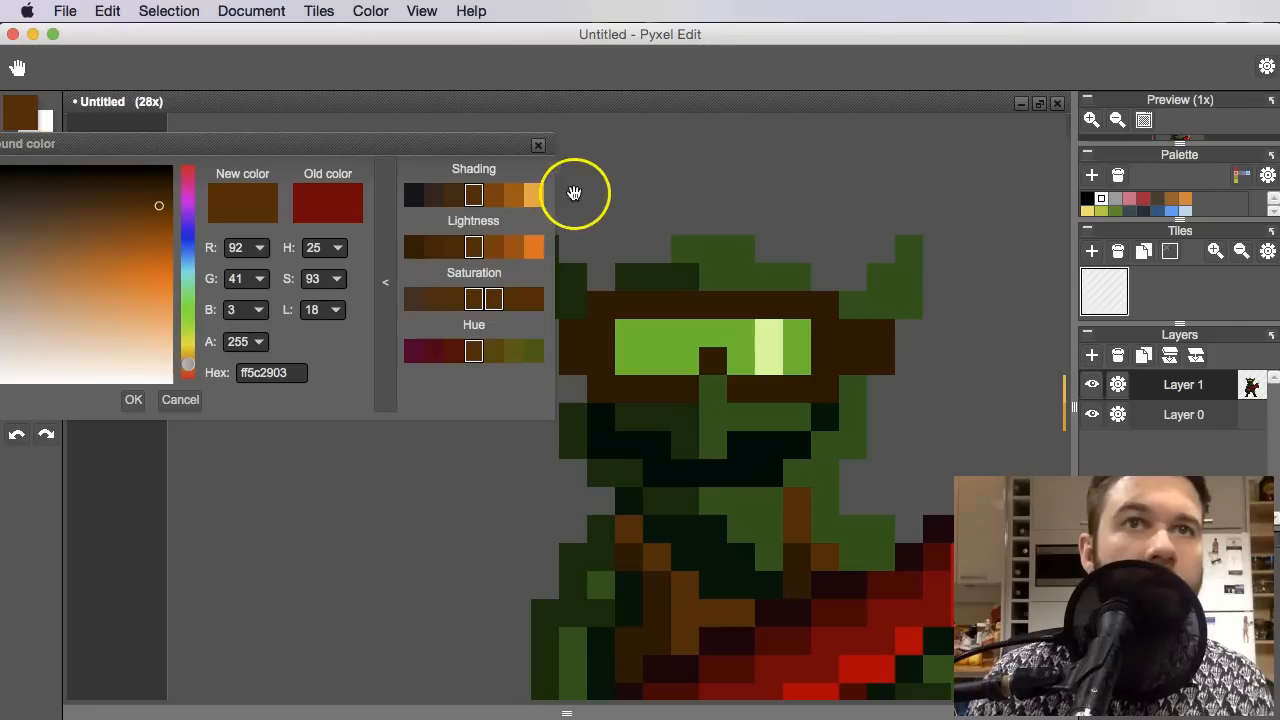
left_click(541, 198)
left_click_drag(412, 143, 571, 143)
left_click_drag(313, 287, 217, 327)
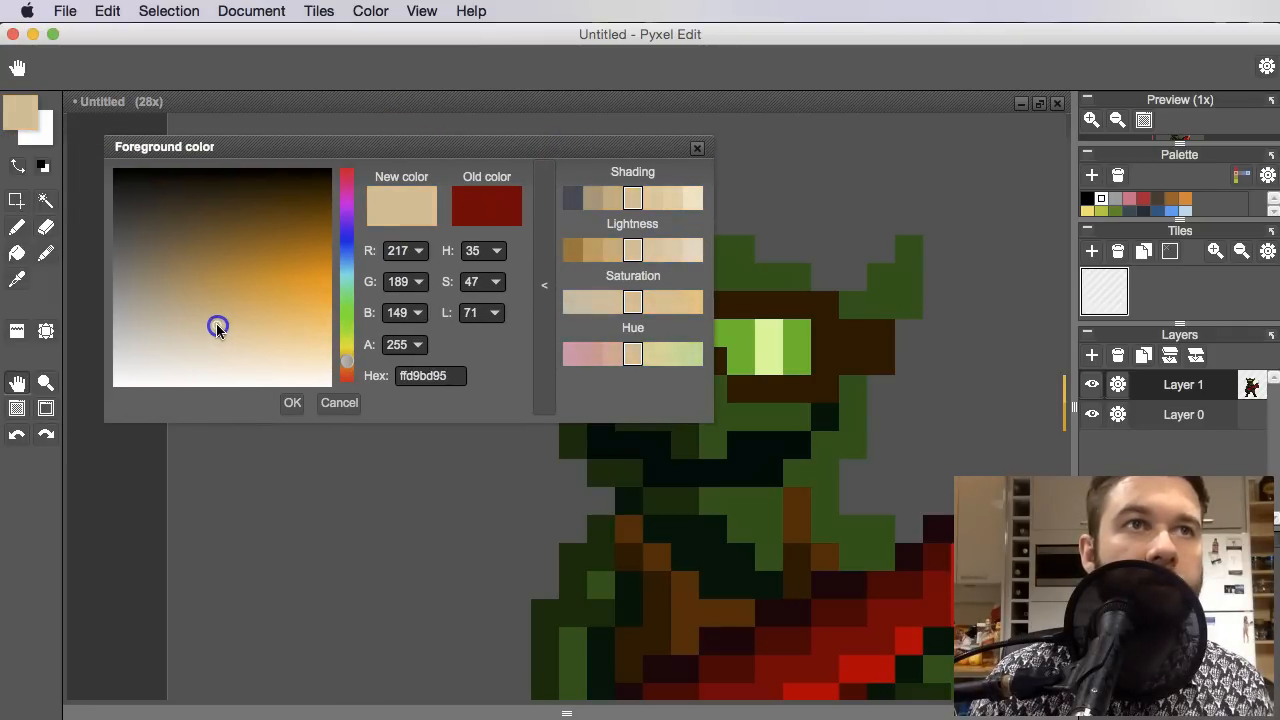
left_click(696, 149)
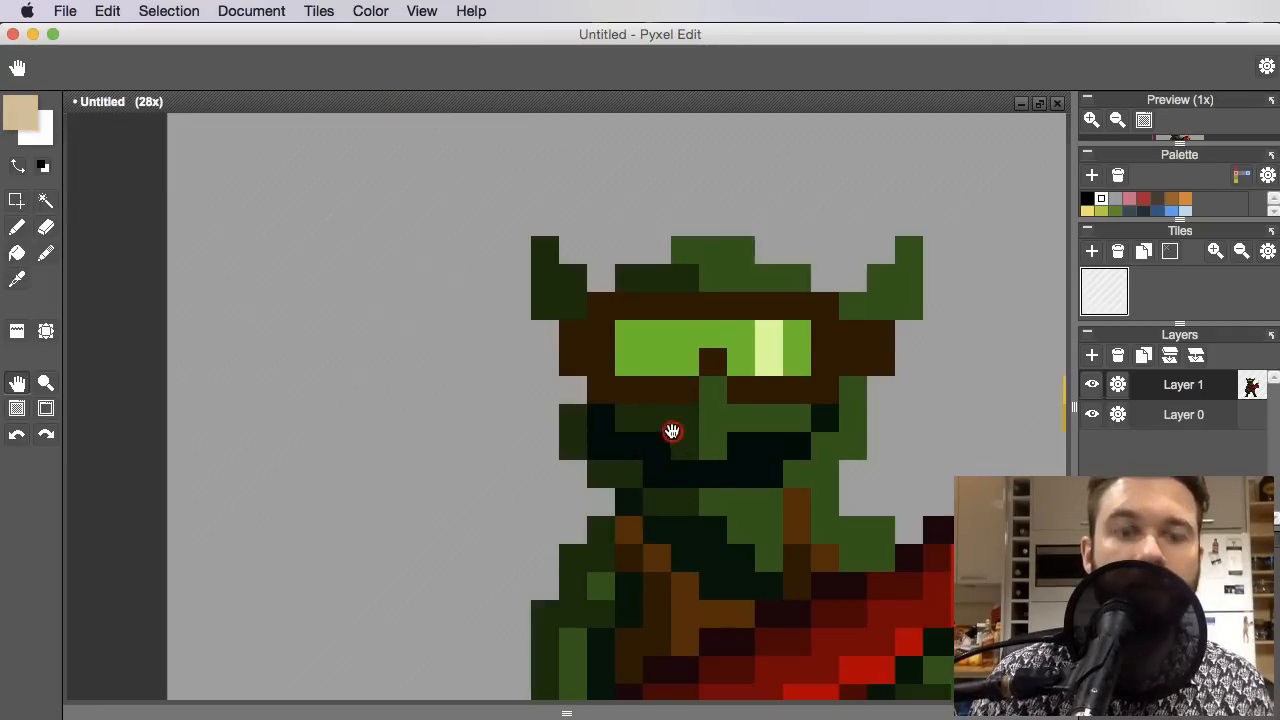
left_click_drag(672, 432, 669, 436)
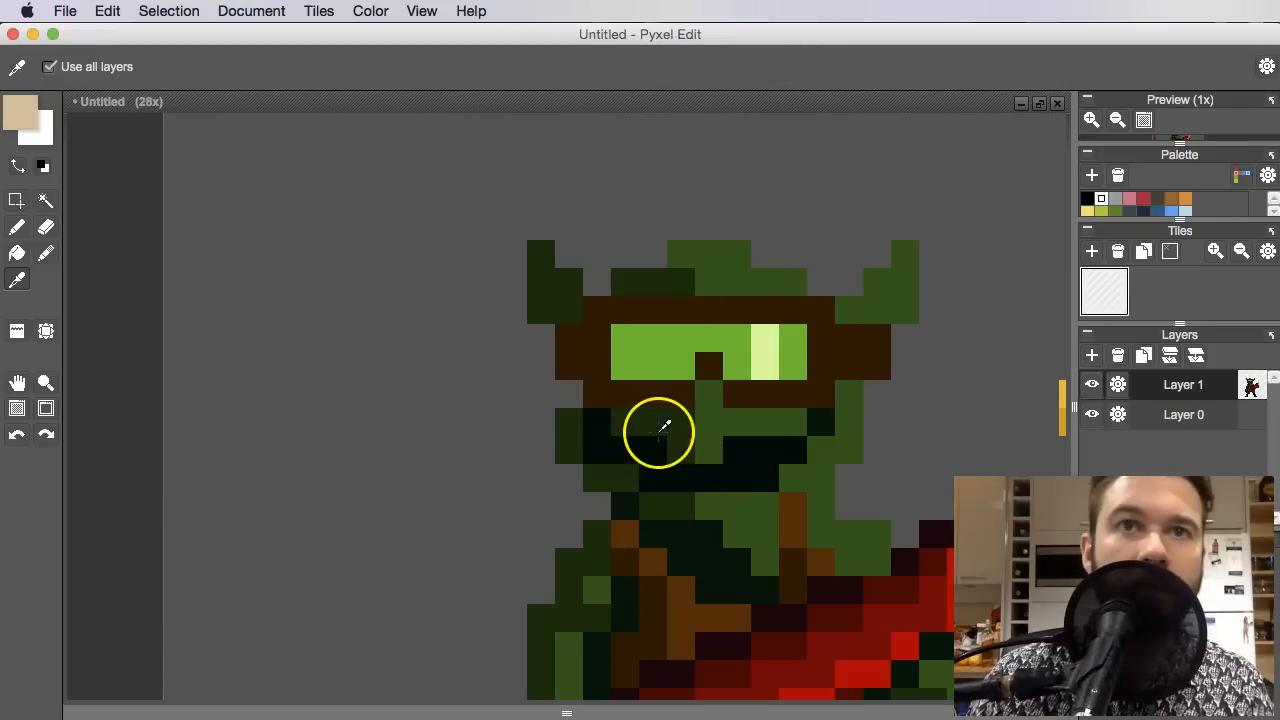
key("b")
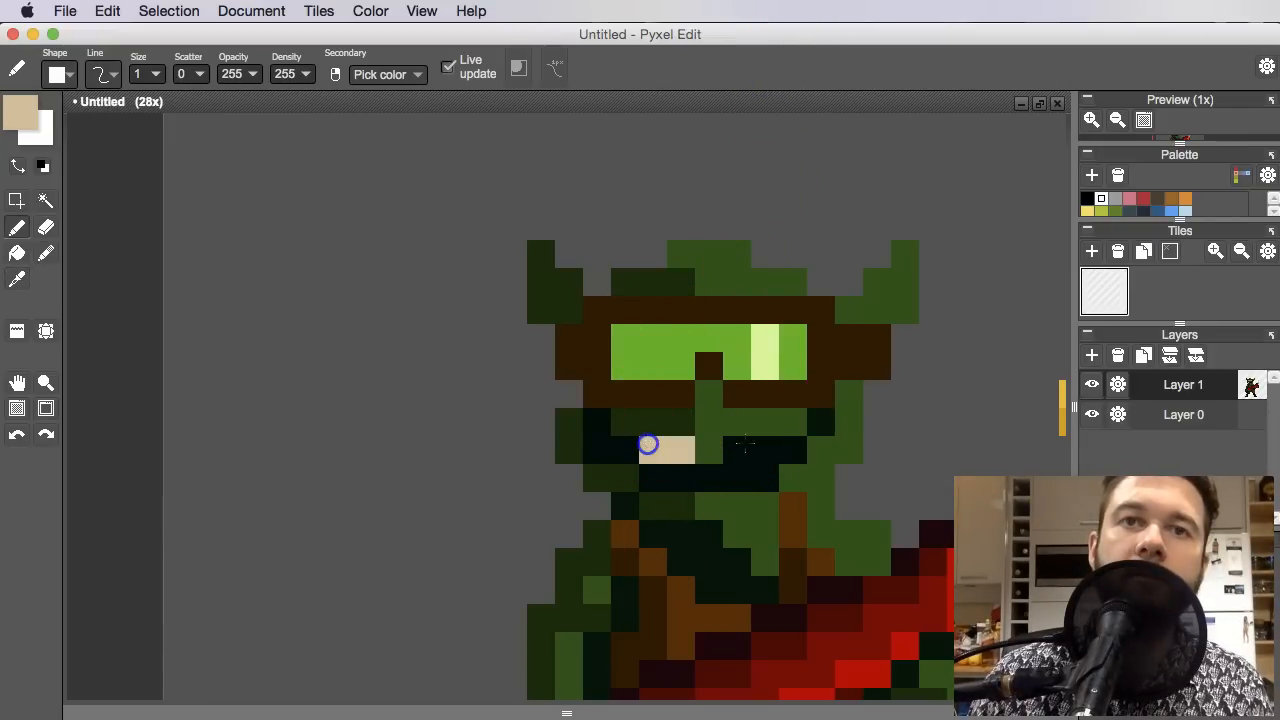
scroll(768, 443, "down", 4)
scroll(851, 489, "down", 2)
scroll(851, 489, "up", 2)
scroll(778, 478, "up", 5)
key("super+z")
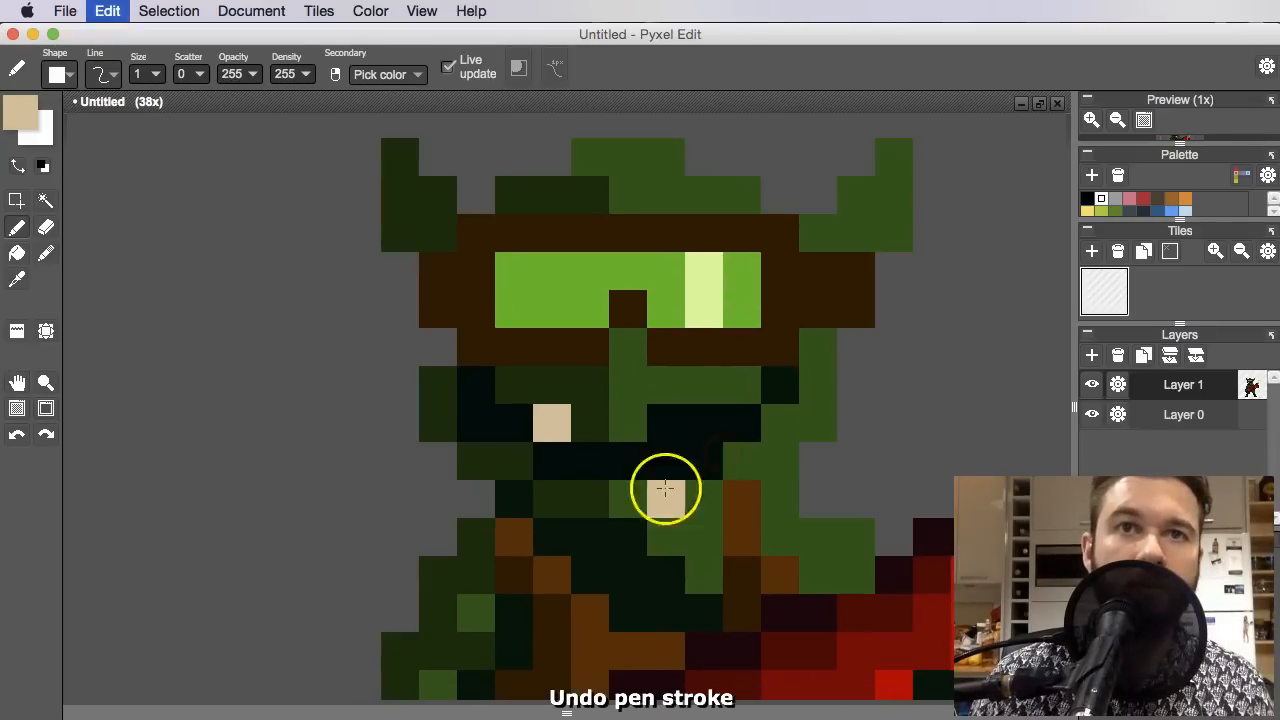
scroll(734, 463, "down", 5)
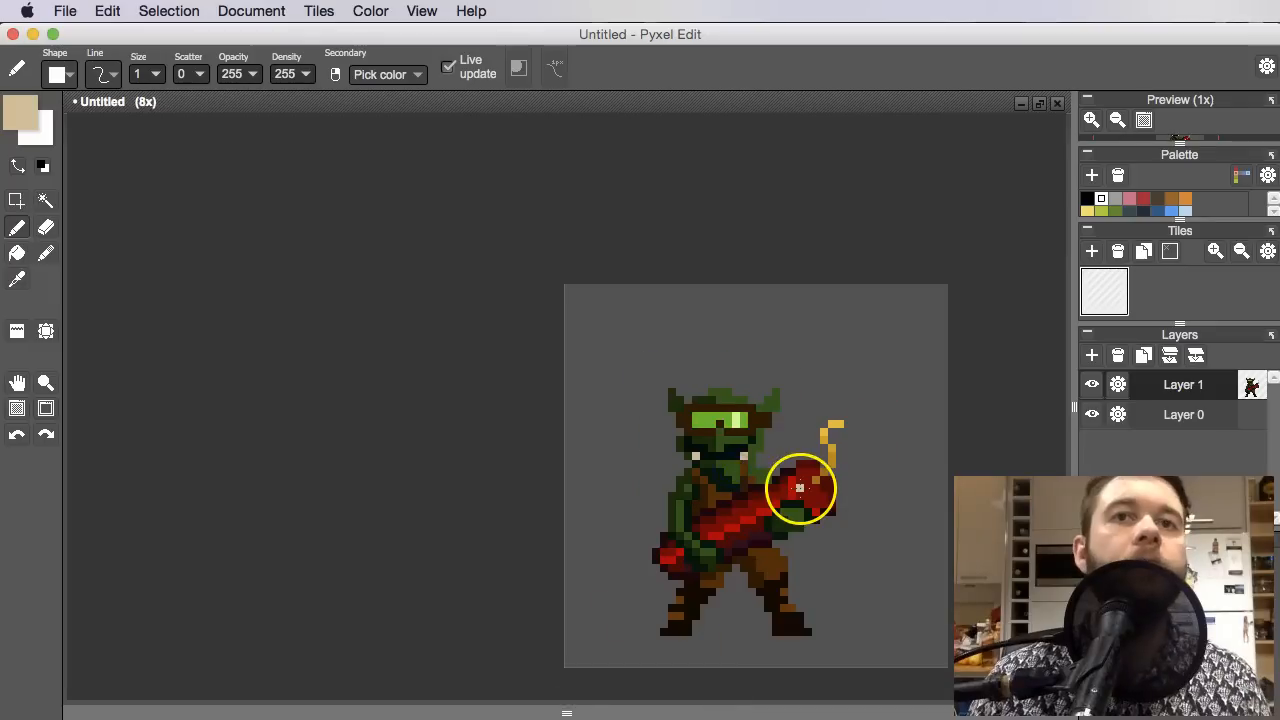
scroll(727, 480, "up", 2)
key("super+z")
Paint two single-pixel beige teeth in the lowest row of the mouth, spaced apart on either side of the nose
scroll(714, 484, "up", 3)
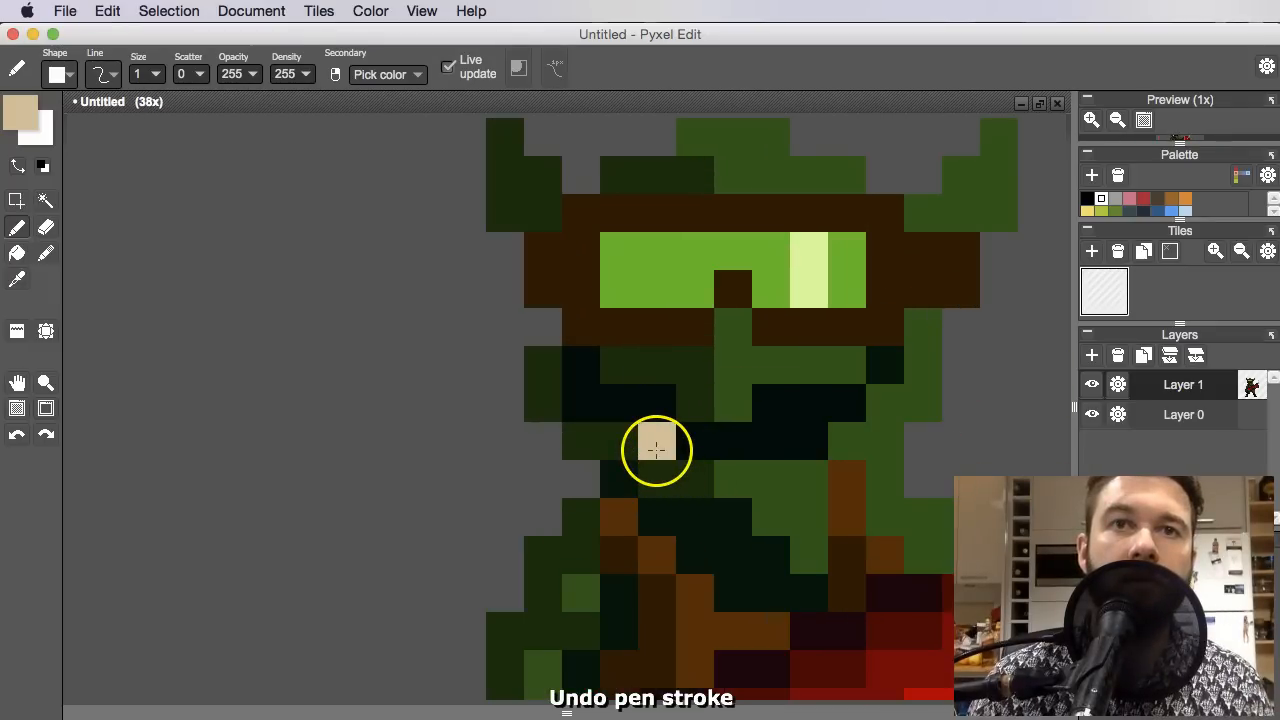
left_click(770, 441)
scroll(826, 429, "down", 5)
key("space")
mouse_move(839, 460)
left_mouse_down()
mouse_move(790, 470)
mouse_move(819, 474)
left_mouse_up()
scroll(840, 460, "down", 1)
key("space")
scroll(795, 463, "up", 4)
key("super+z")
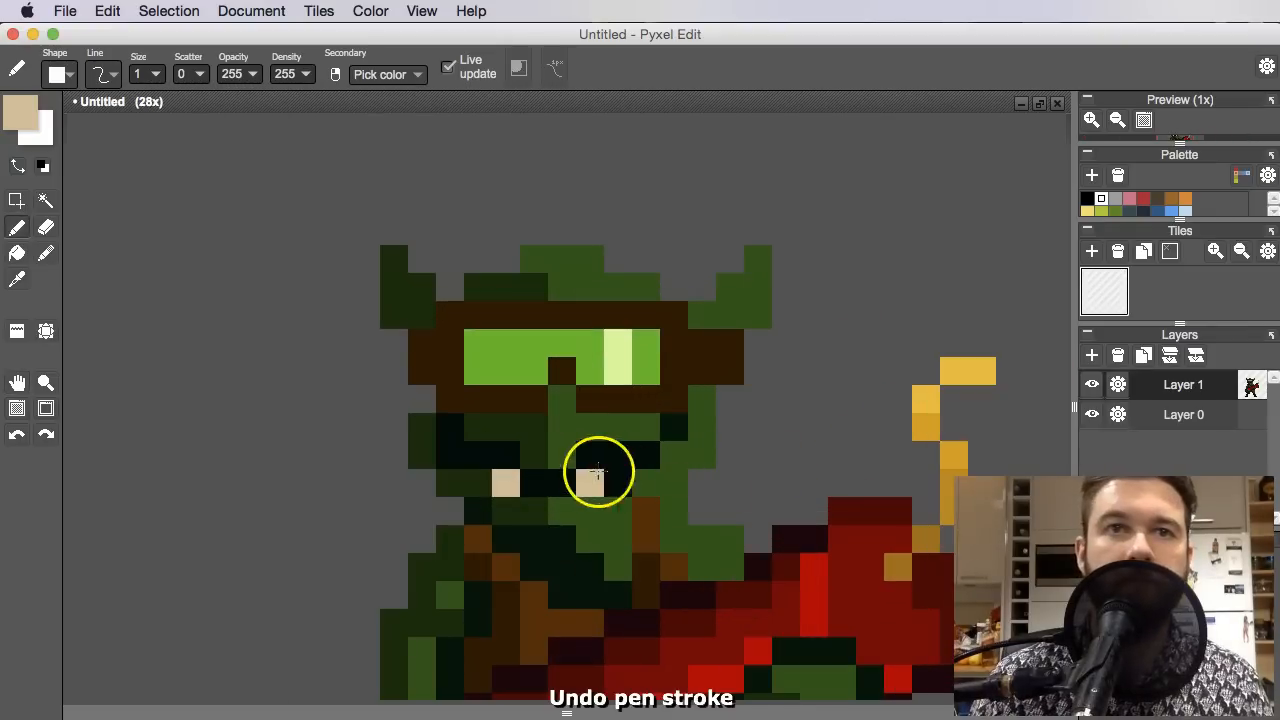
scroll(600, 472, "down", 5)
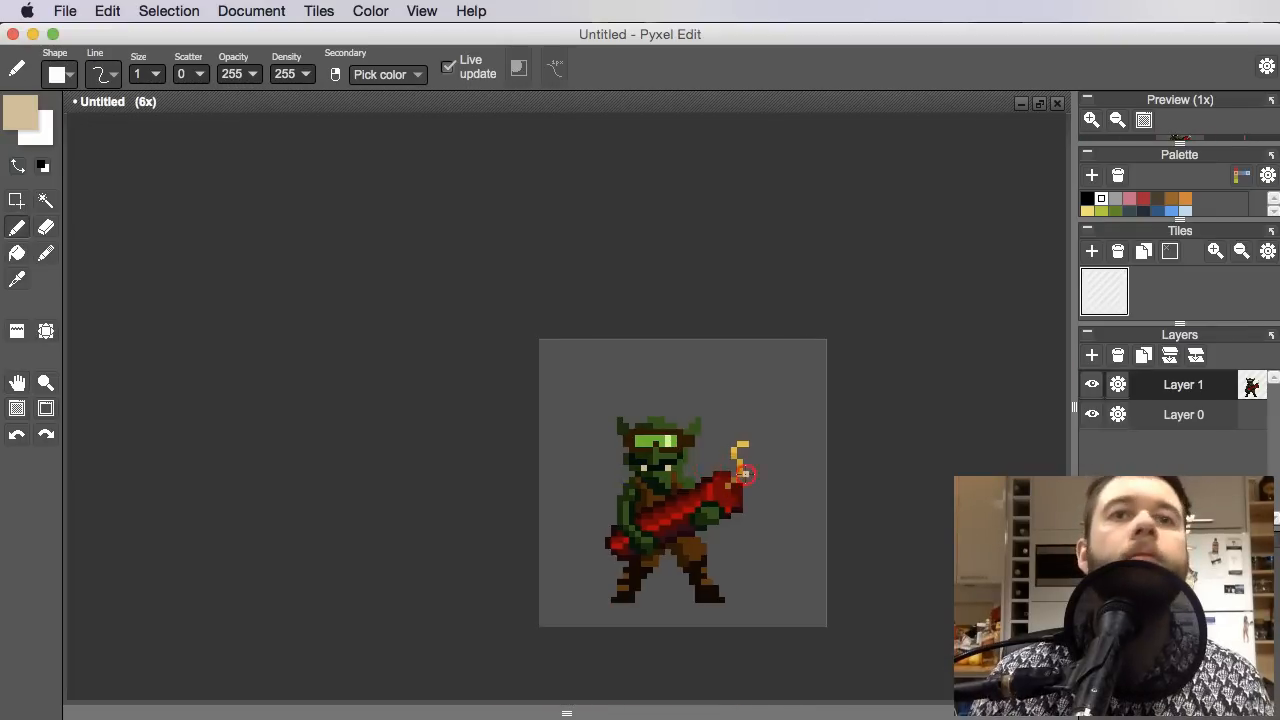
Sample the goggle brown ff2f1302, choose the darker shade ff1a0f0c, and paint the goggles' left strap with it
scroll(643, 449, "up", 4)
key("space")
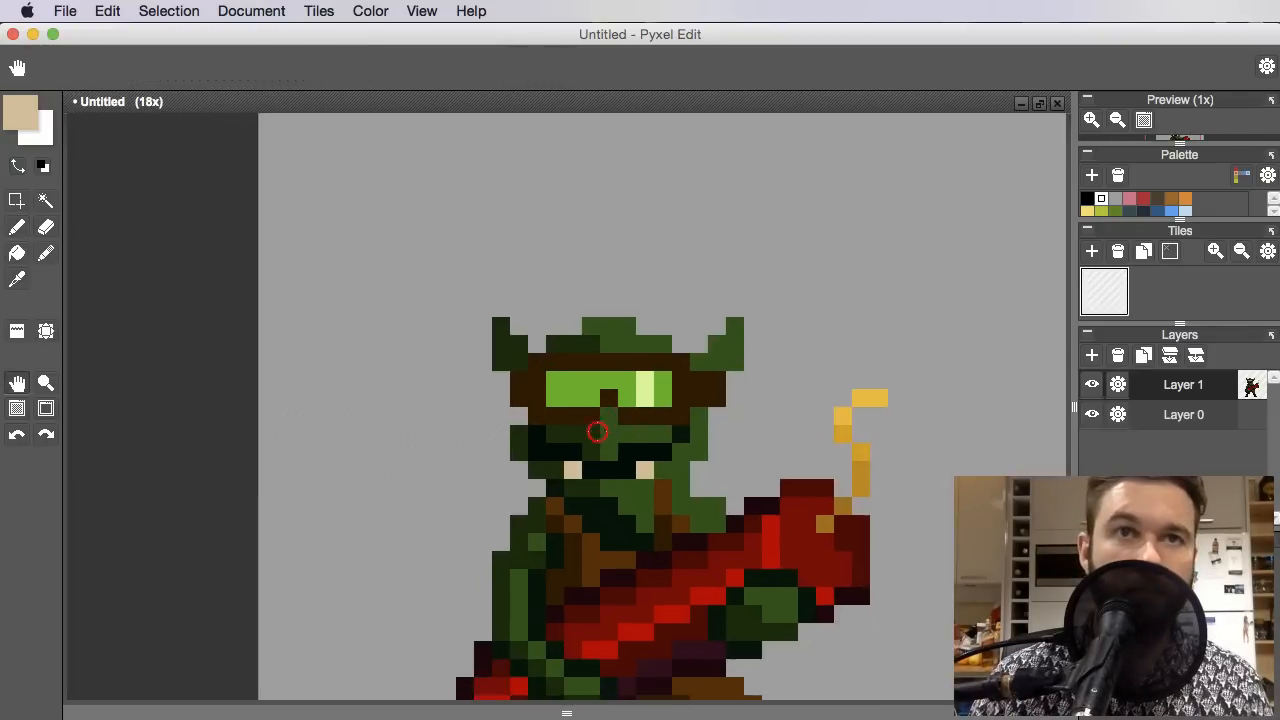
left_click_drag(597, 432, 576, 416)
scroll(514, 376, "up", 3)
key("alt")
left_click(22, 114)
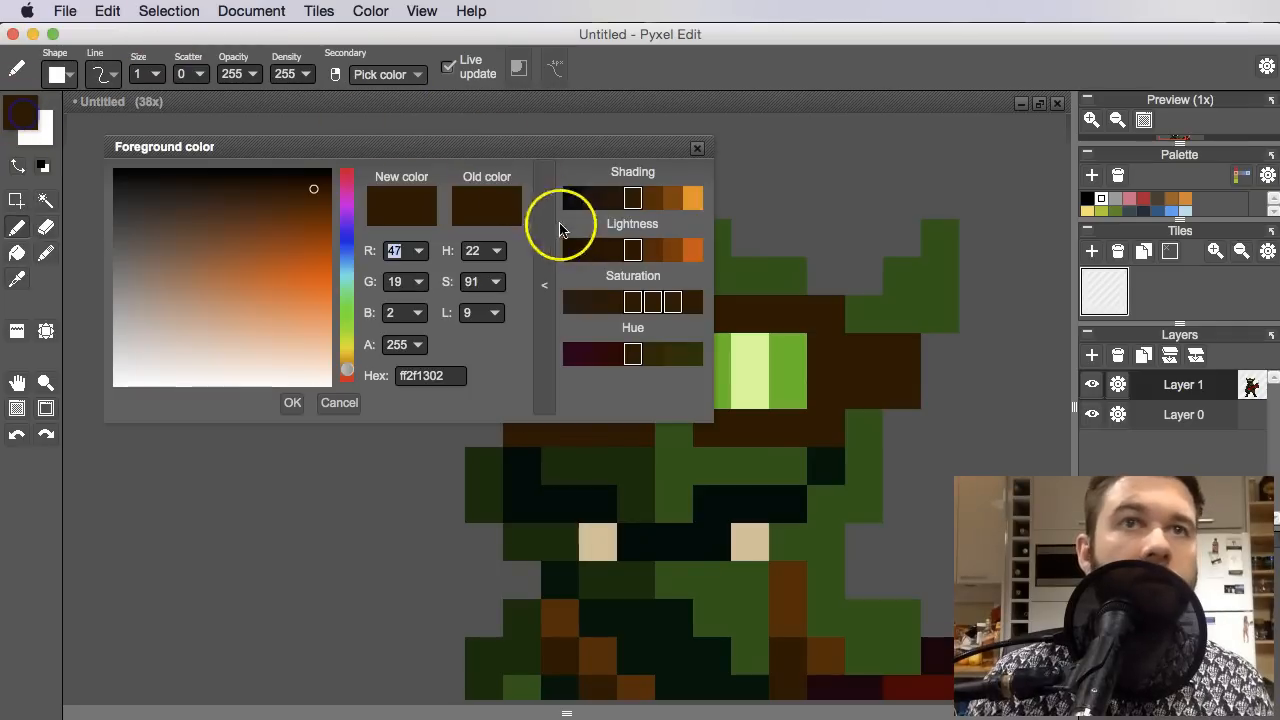
left_click(593, 199)
key("space")
left_click_drag(691, 490, 923, 574)
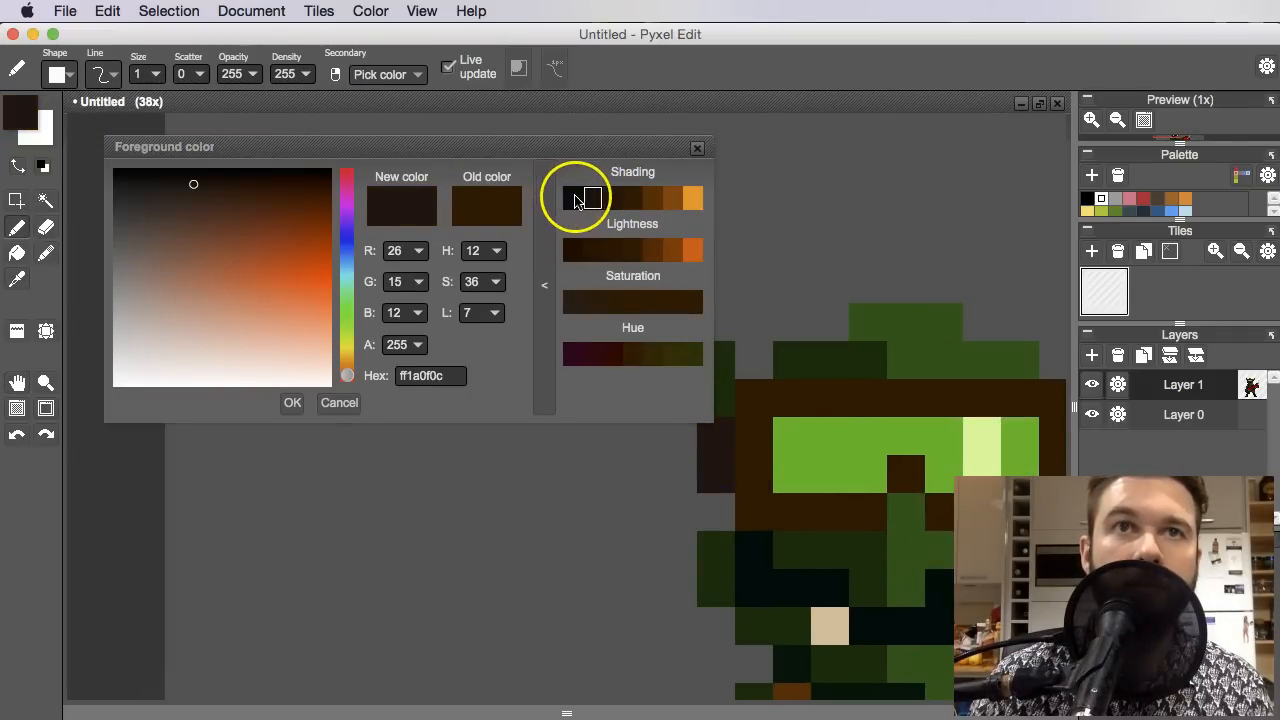
Darken the colour to ff130b09 and paint the goggle straps on both sides of the head
left_click(194, 187)
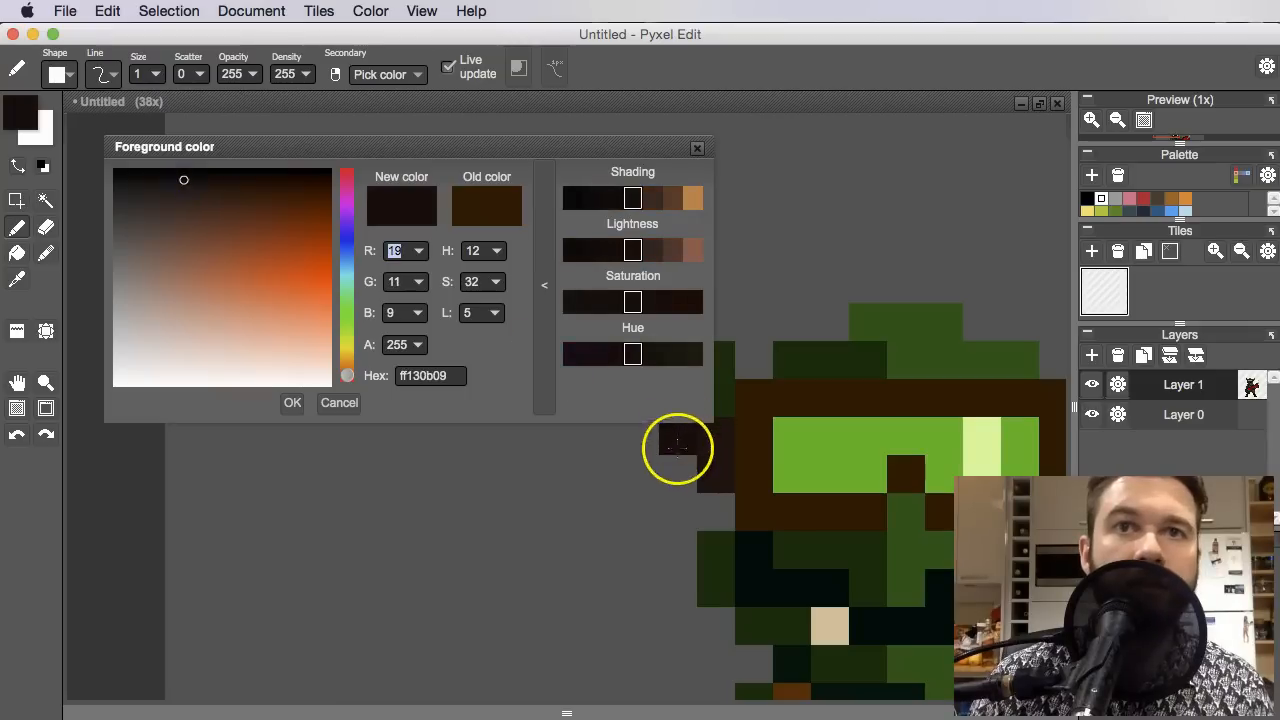
scroll(754, 507, "down", 3)
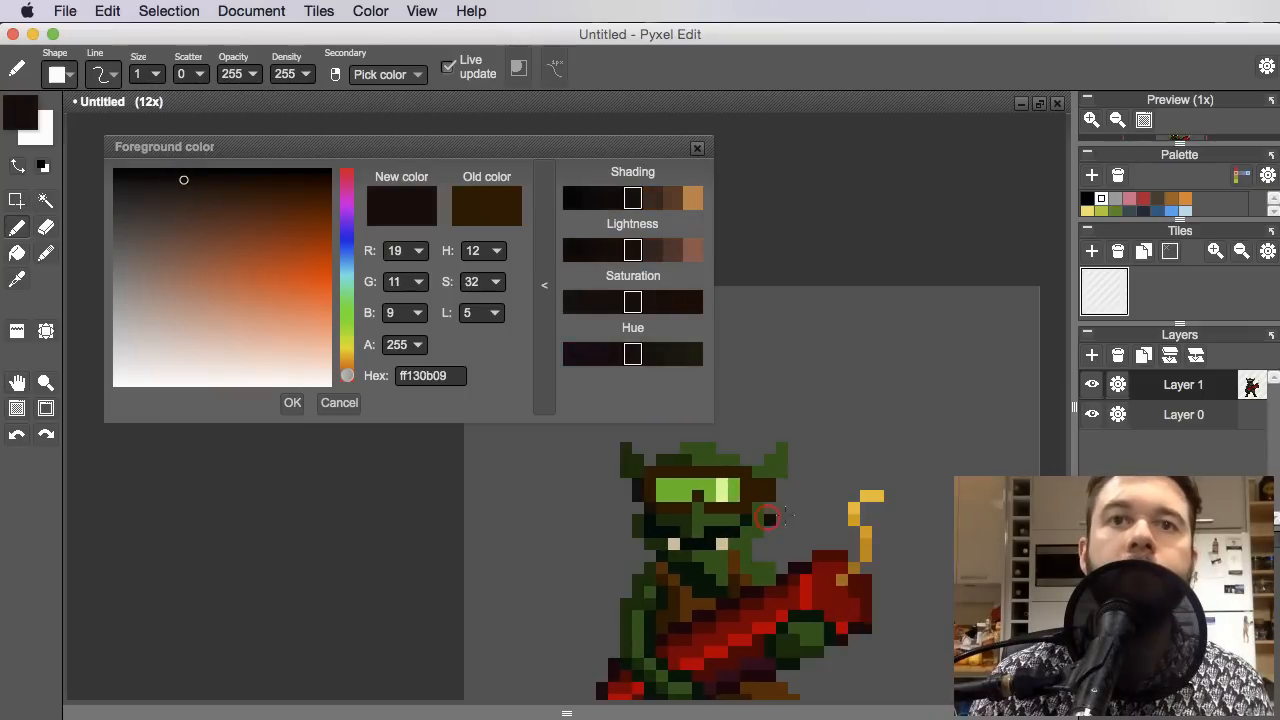
scroll(703, 506, "up", 2)
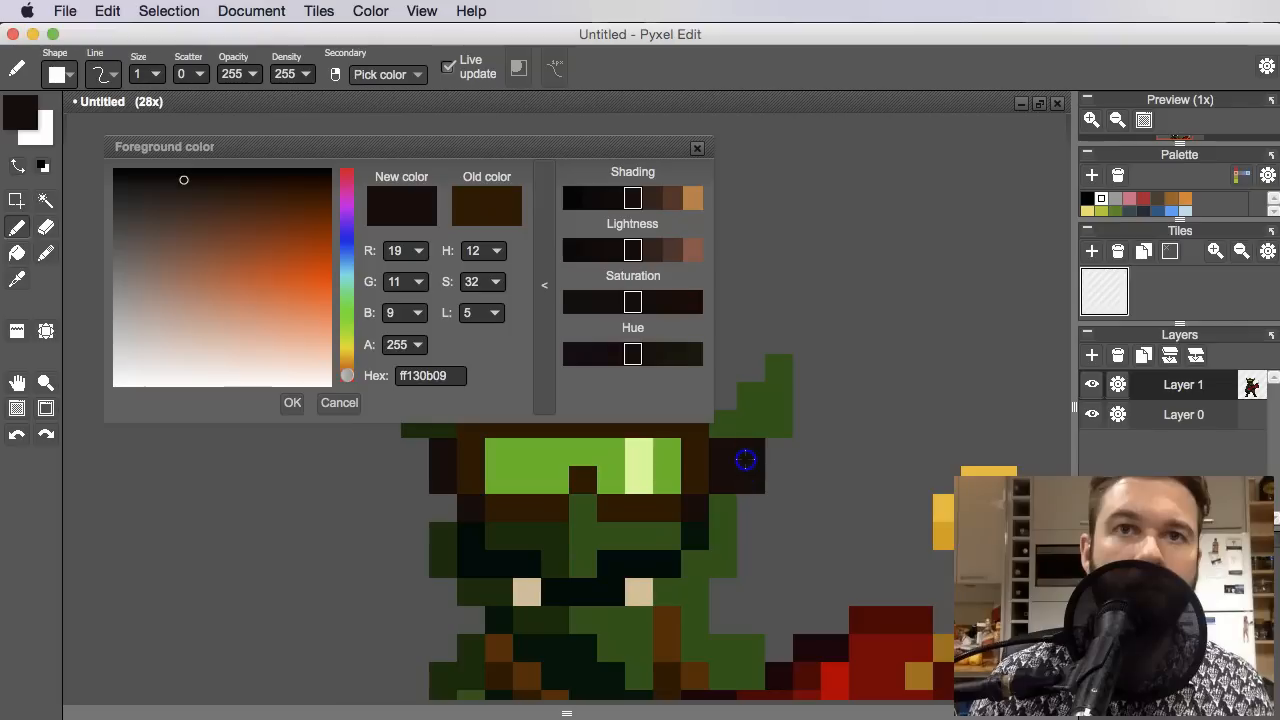
Erase the outer lower corner pixel of the goggle strap on the dynamite side of the goblin's head
scroll(752, 512, "down", 3)
scroll(765, 520, "up", 3)
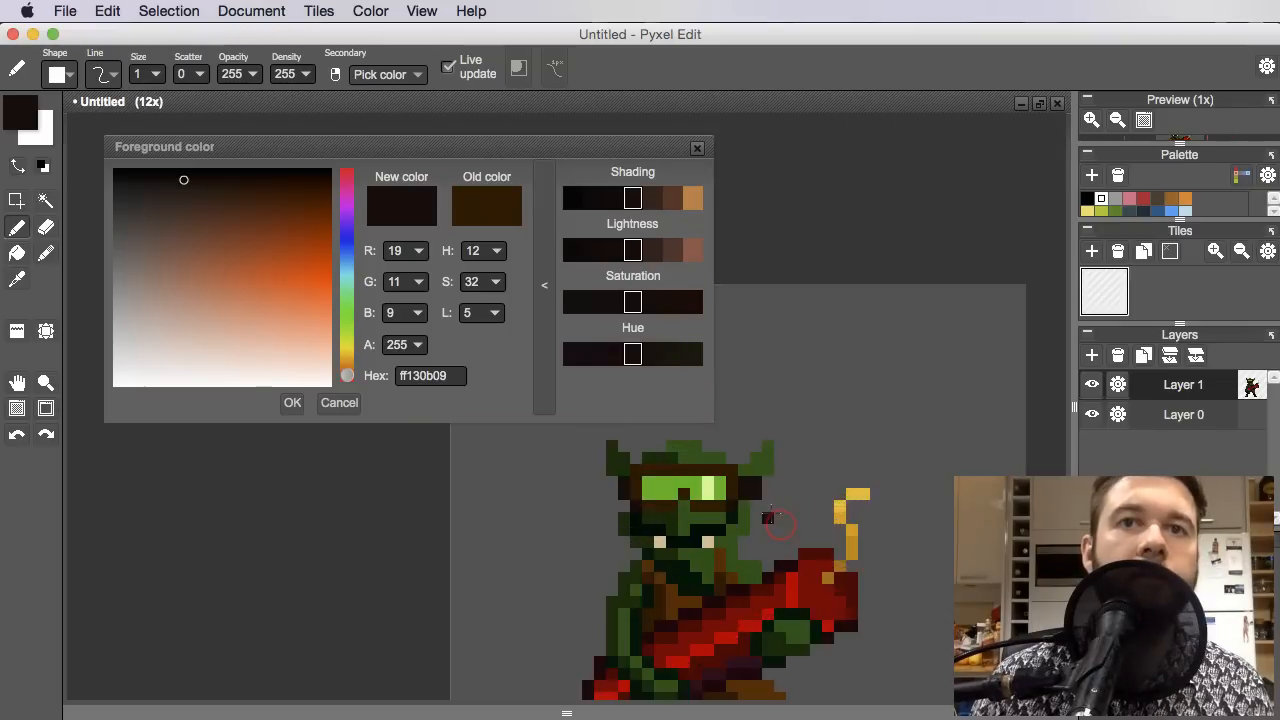
key("e")
scroll(760, 510, "down", 3)
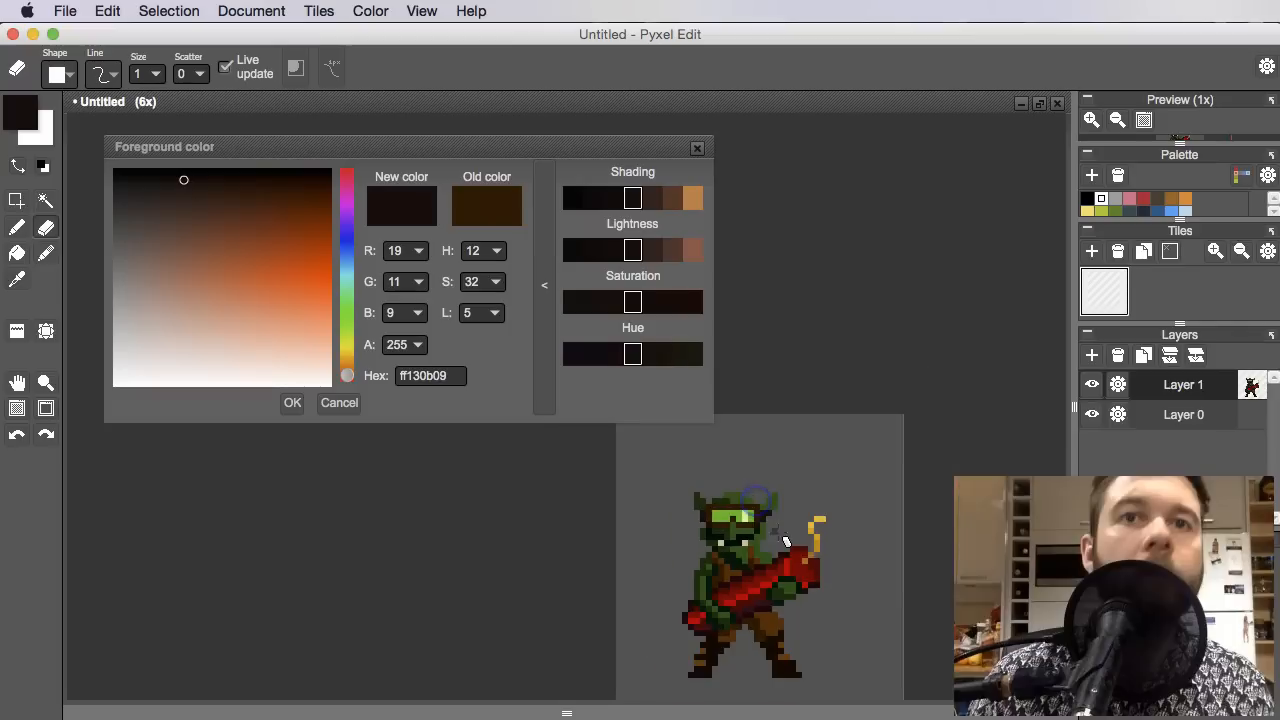
scroll(773, 523, "up", 2)
scroll(800, 530, "down", 4)
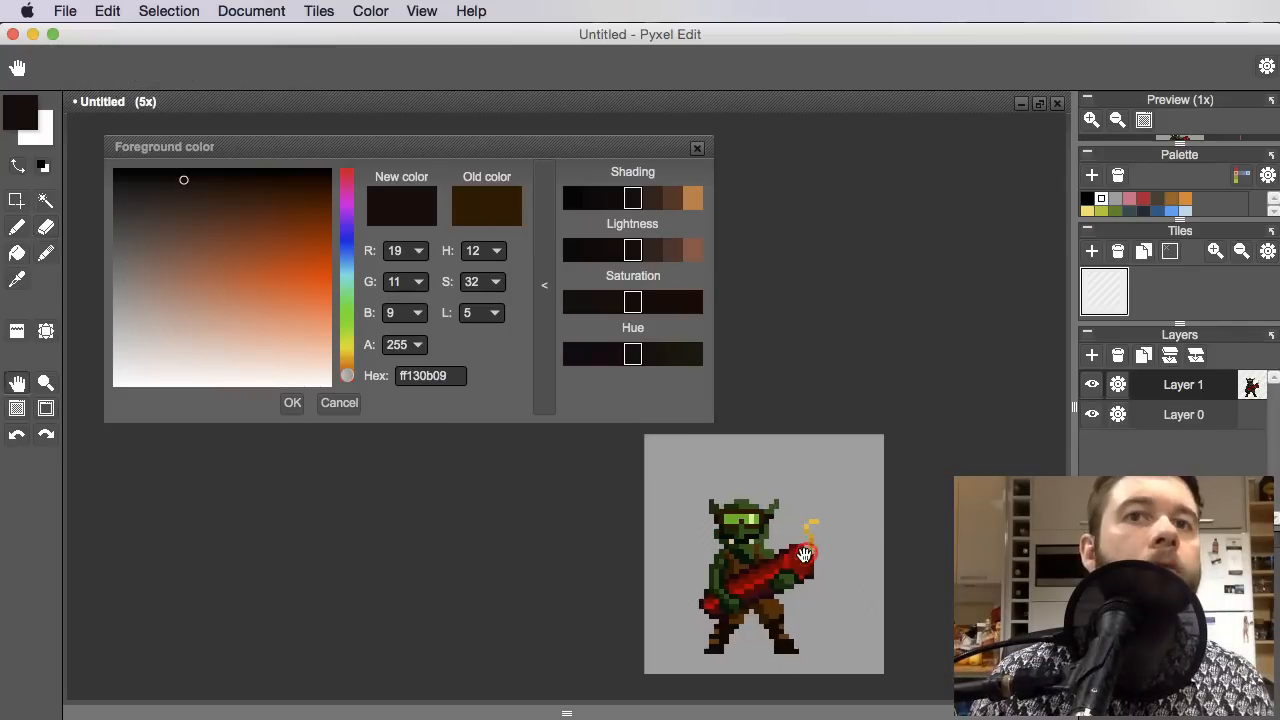
Sample the yellow of the fuse's tip and shift it to the lighter, pale yellow fffbf572 for the flame
scroll(826, 536, "up", 2)
scroll(826, 537, "up", 3)
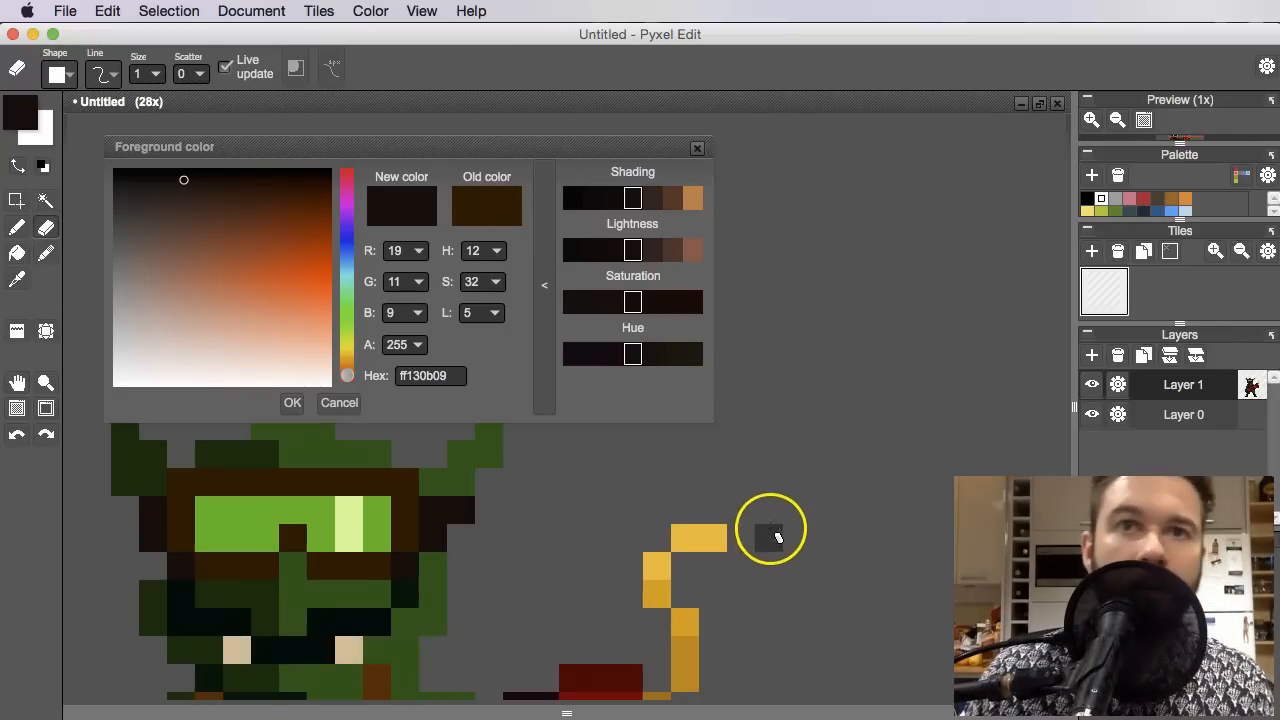
key("i")
left_click(720, 537)
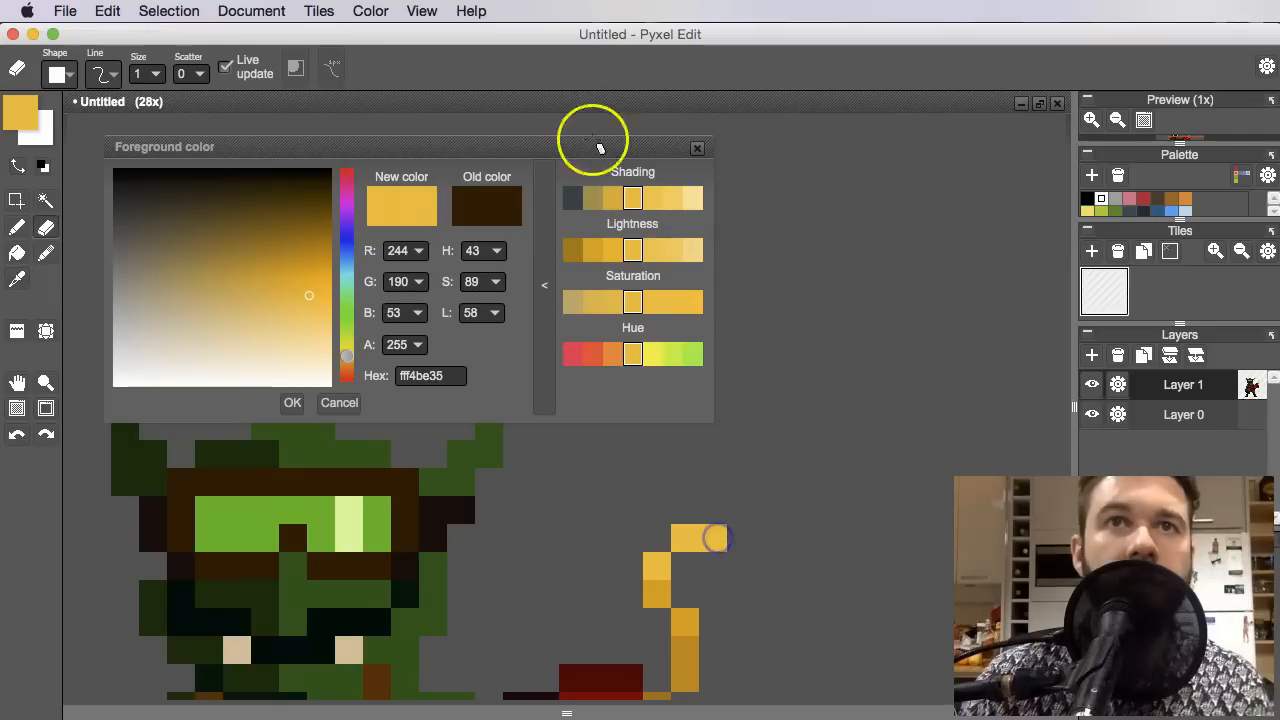
left_click_drag(349, 357, 349, 351)
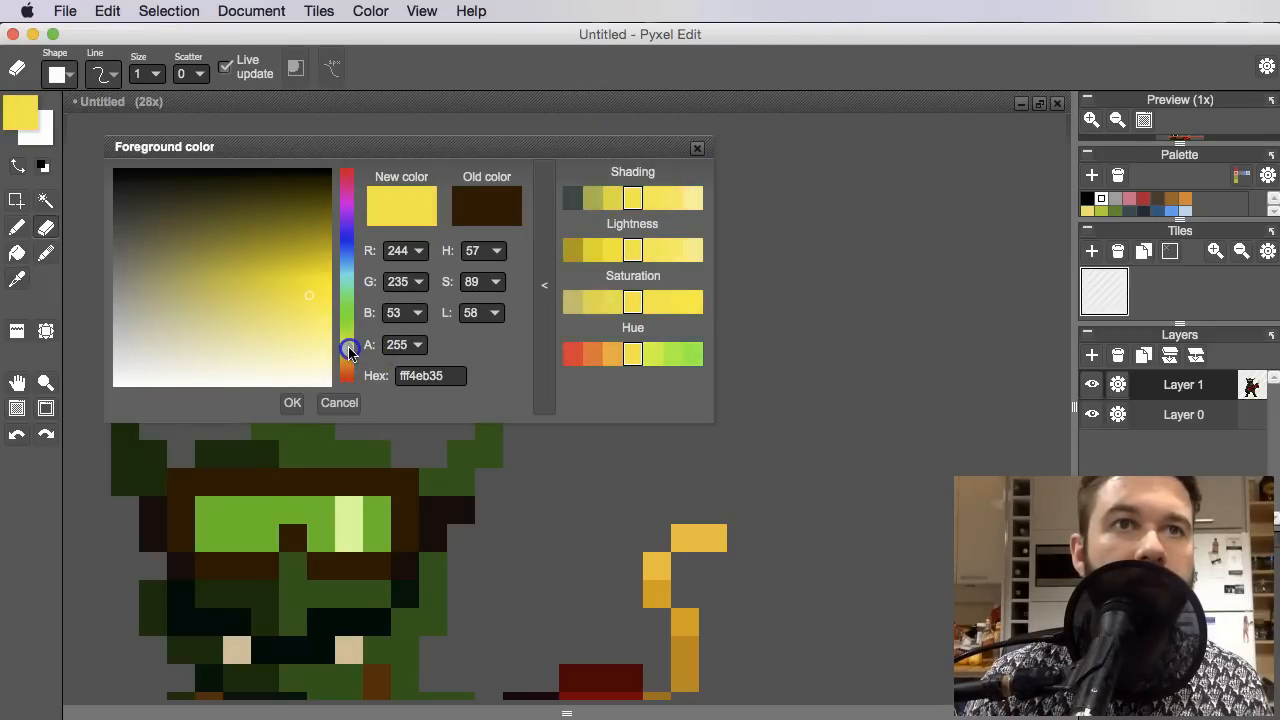
left_click_drag(310, 308, 321, 340)
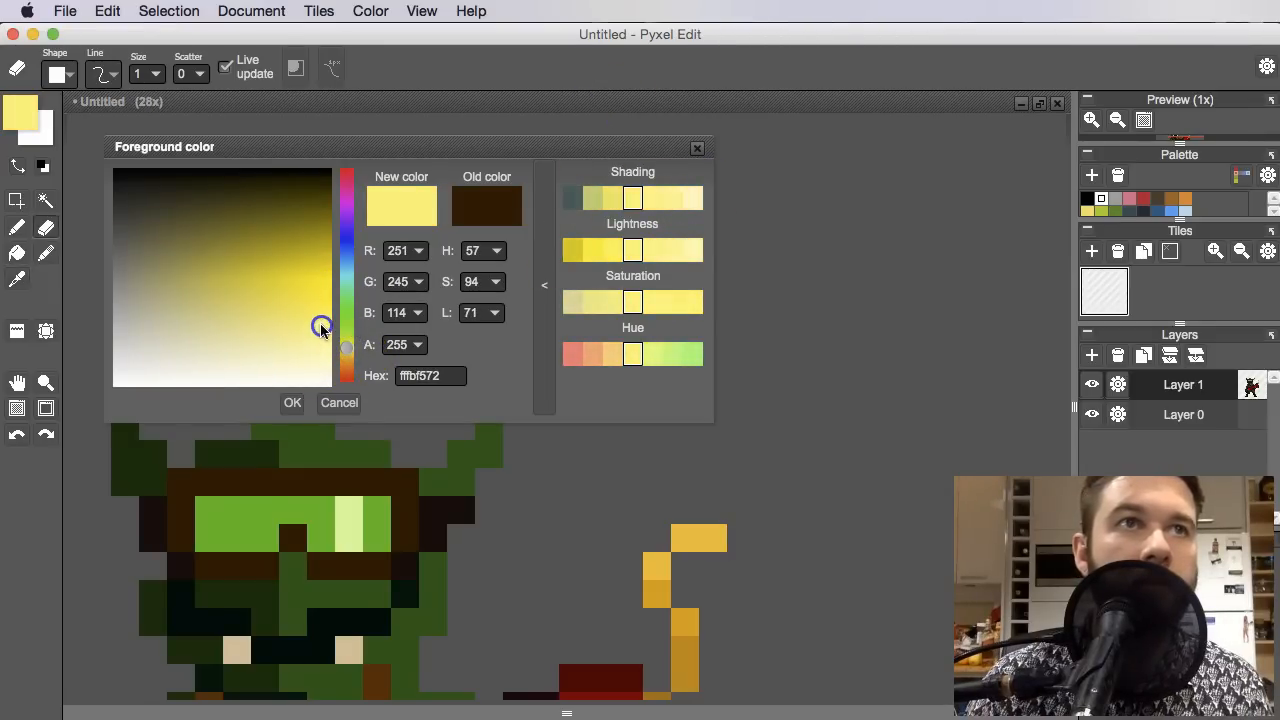
left_click(828, 64)
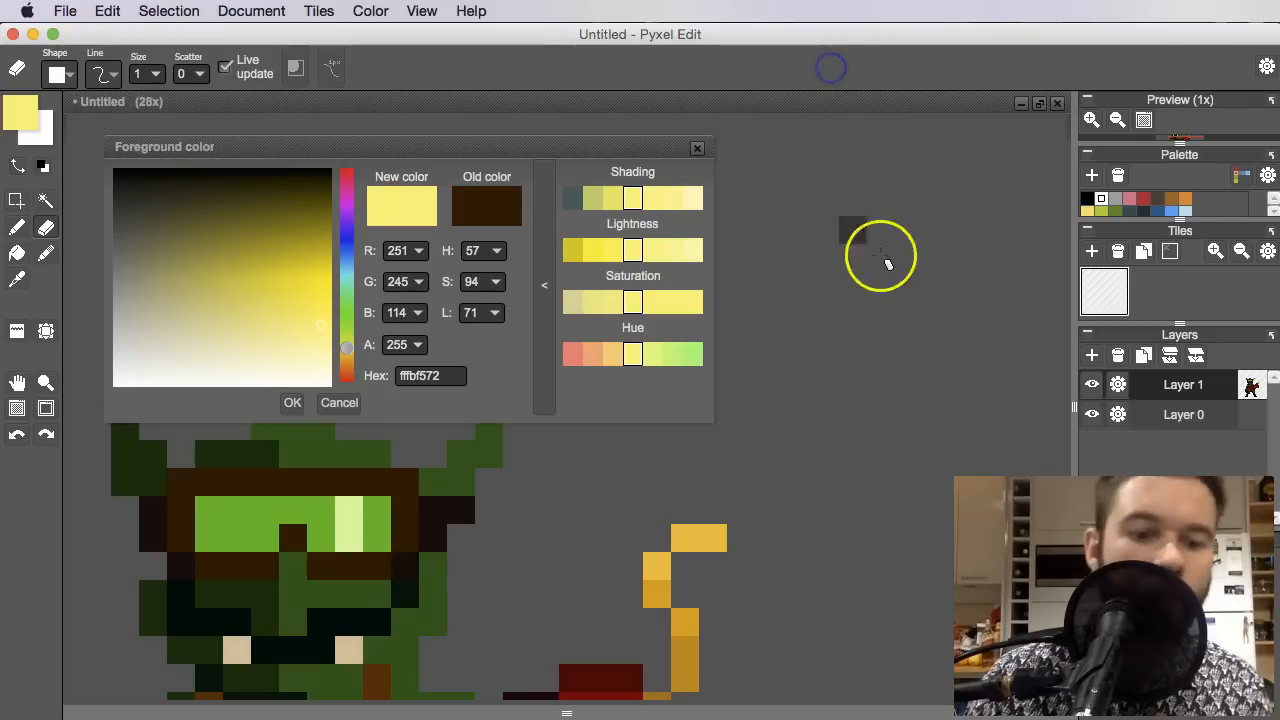
Paint a small plus-shaped flame core at the tip of the fuse in the pale yellow
key("b")
left_click(720, 566)
left_click(744, 540)
scroll(780, 540, "down", 6)
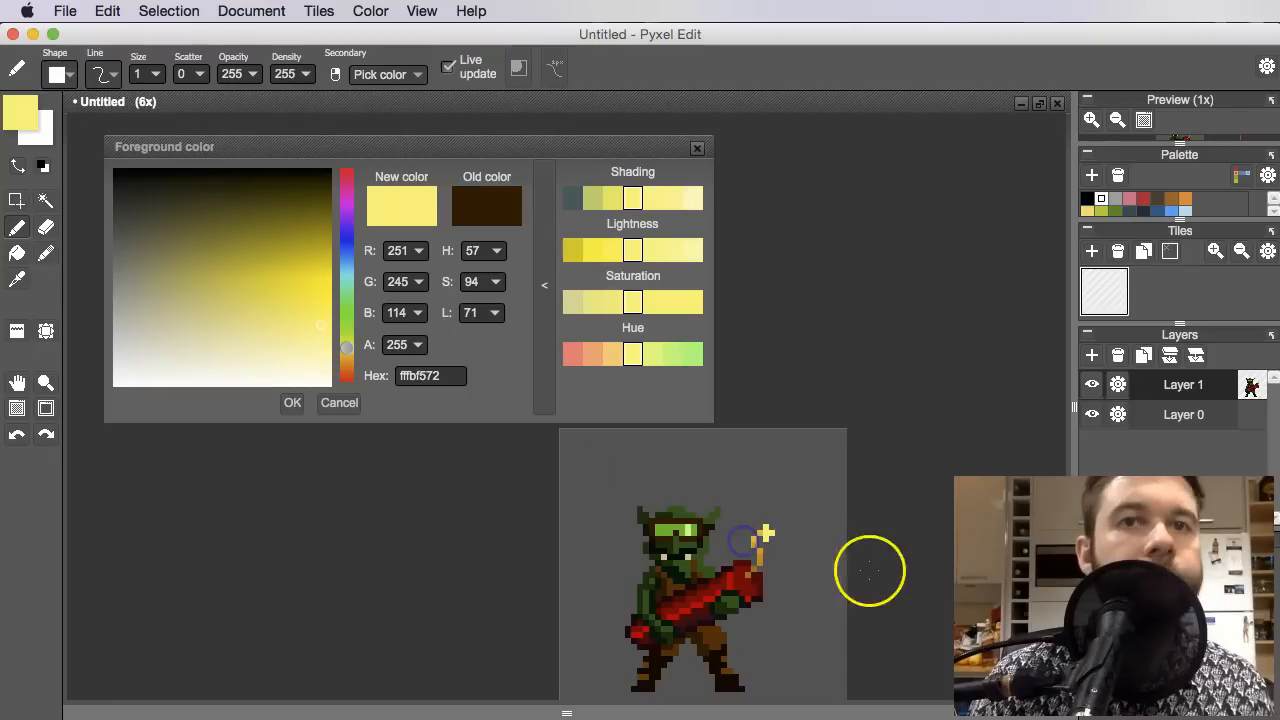
Set the pen colour to bright yellow fffef40b and paint pixels around the pale flame core with pointed tips above and to the right
scroll(790, 500, "up", 6)
key("i")
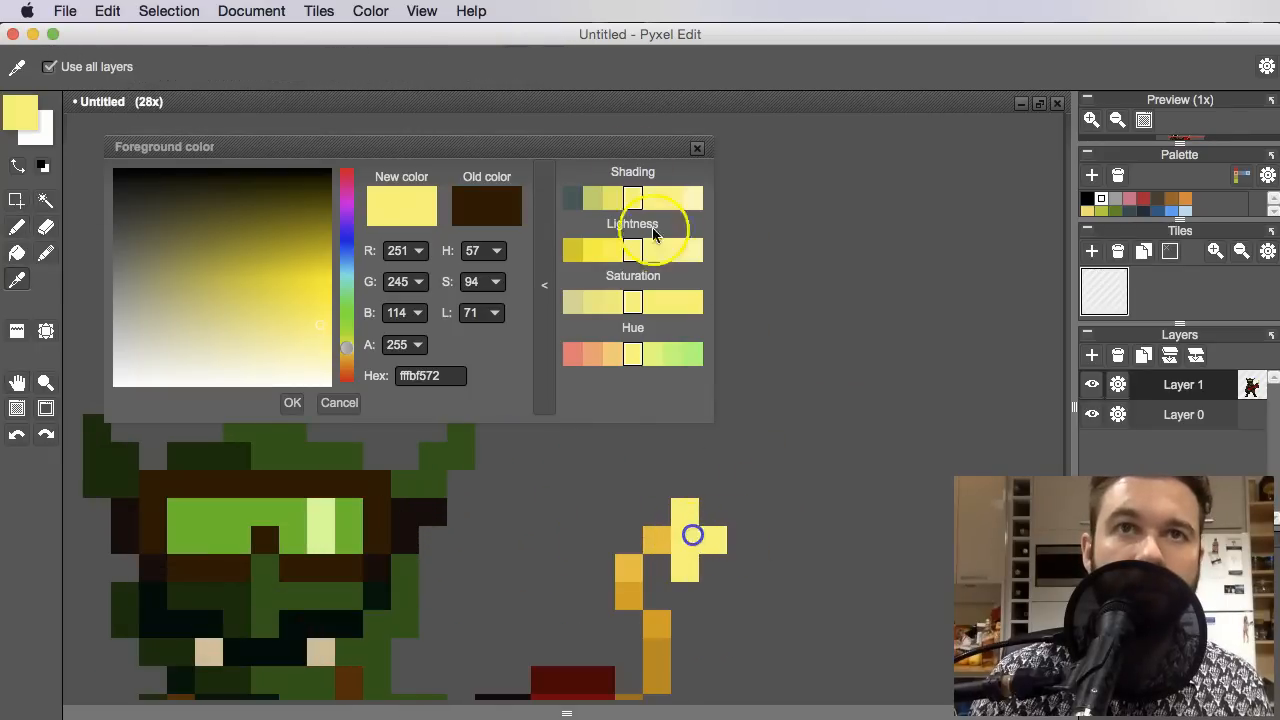
key("b")
left_click(322, 281)
left_click_drag(332, 284, 330, 284)
left_click(656, 511)
left_click(678, 491)
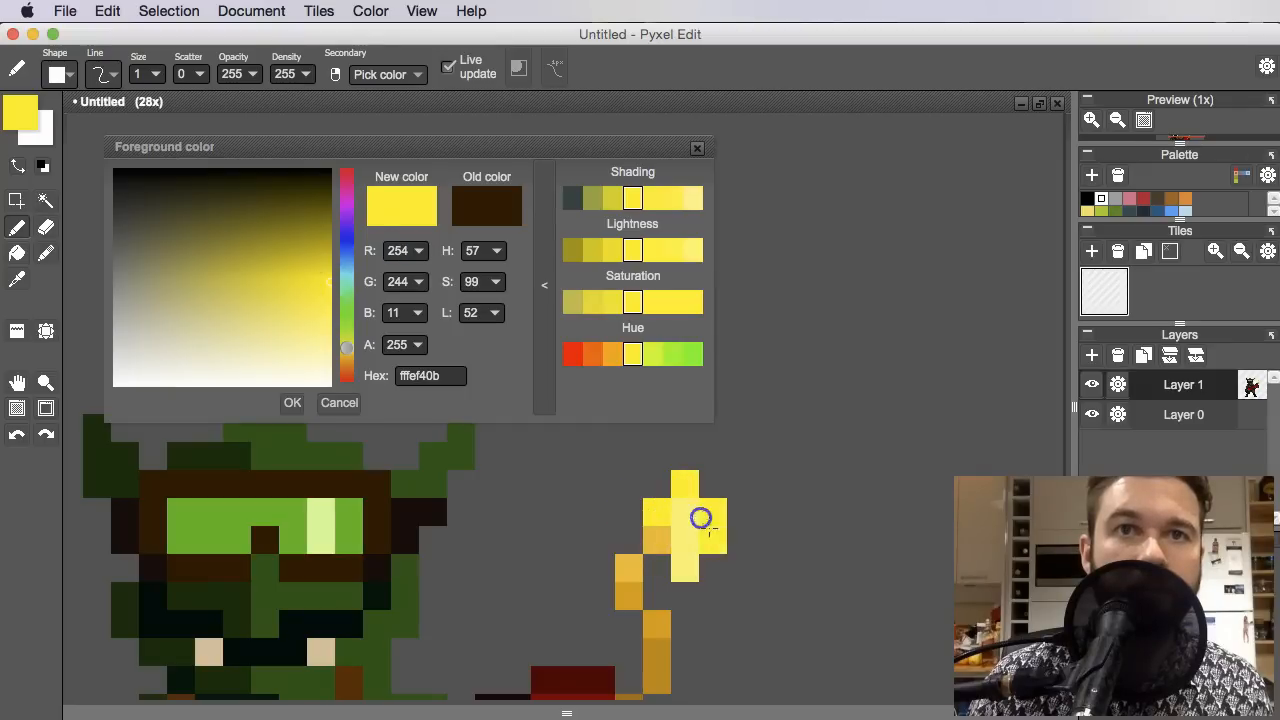
key("super+z")
left_click(737, 546)
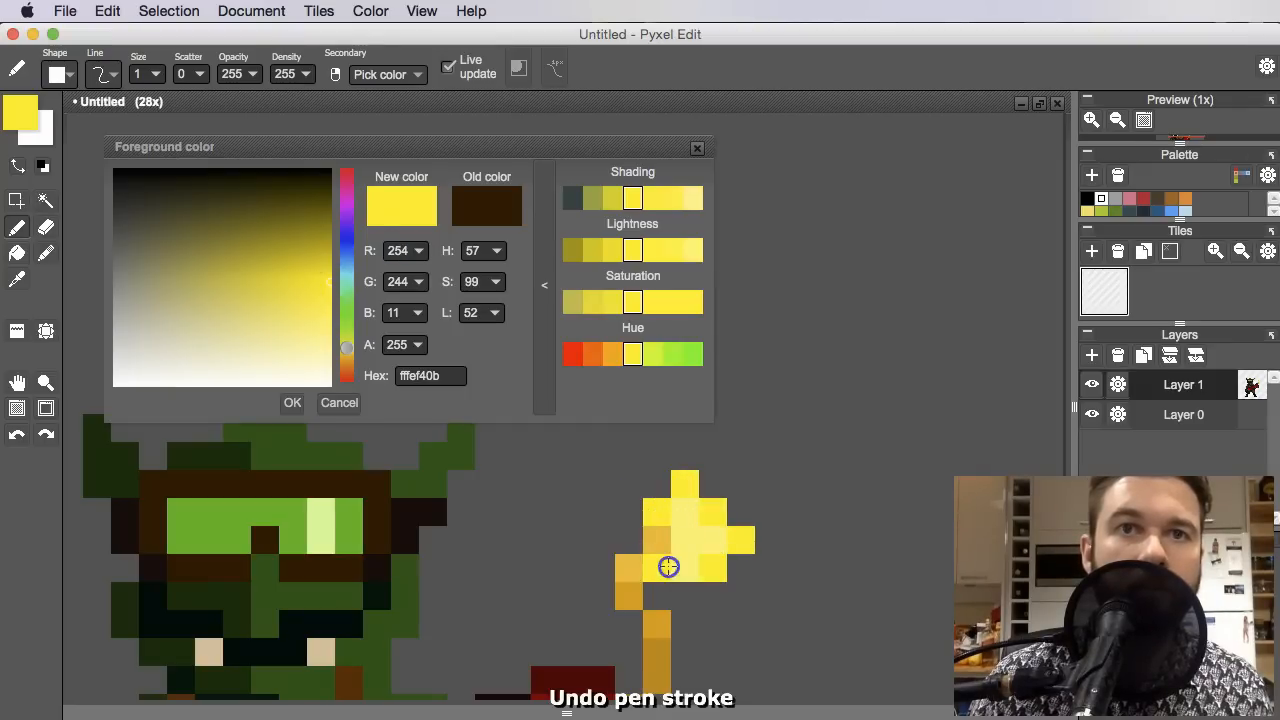
Shift the pen colour to orange fffe630b and paint edge pixels on the flame's left side plus a detached spark above it
left_click(612, 354)
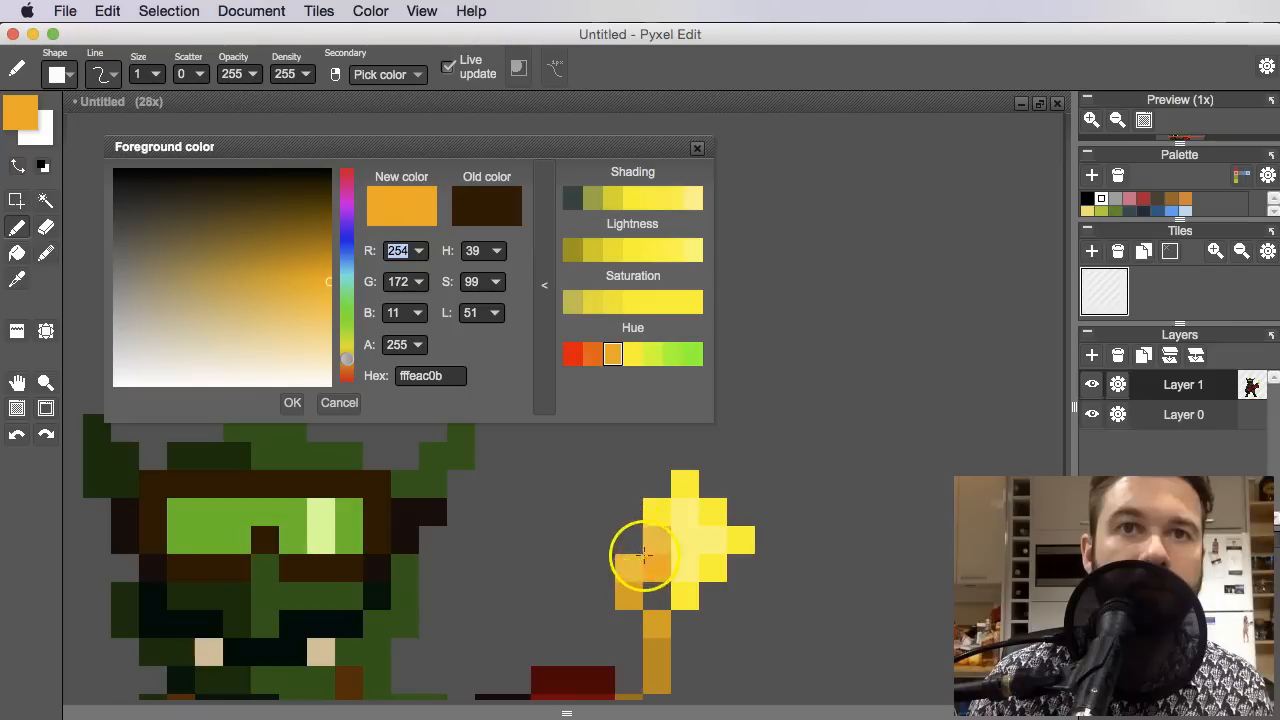
key("super+z")
left_click(592, 354)
left_click(632, 540)
left_click(656, 484)
left_click(690, 434)
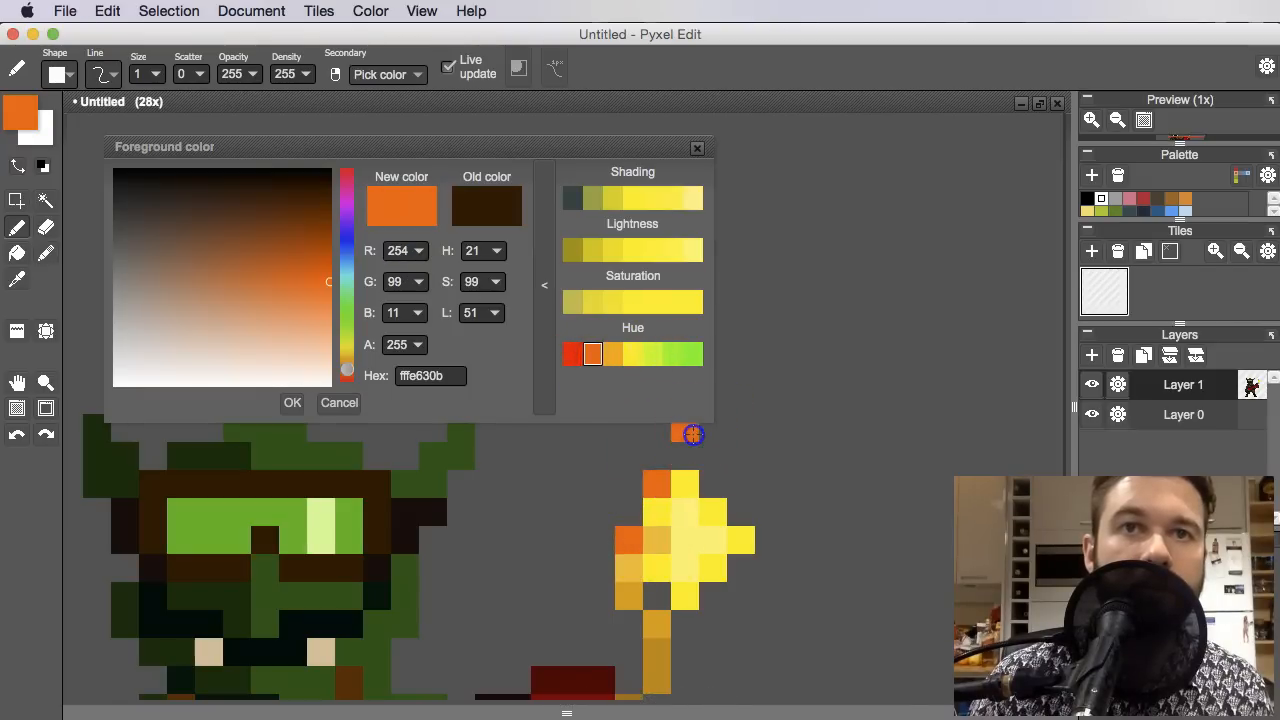
Paint single orange pixels along the flame's upper-right and lower-right edges, keeping its yellow interior intact
left_click(713, 484)
left_click(741, 512)
left_click(741, 568)
left_click(713, 568)
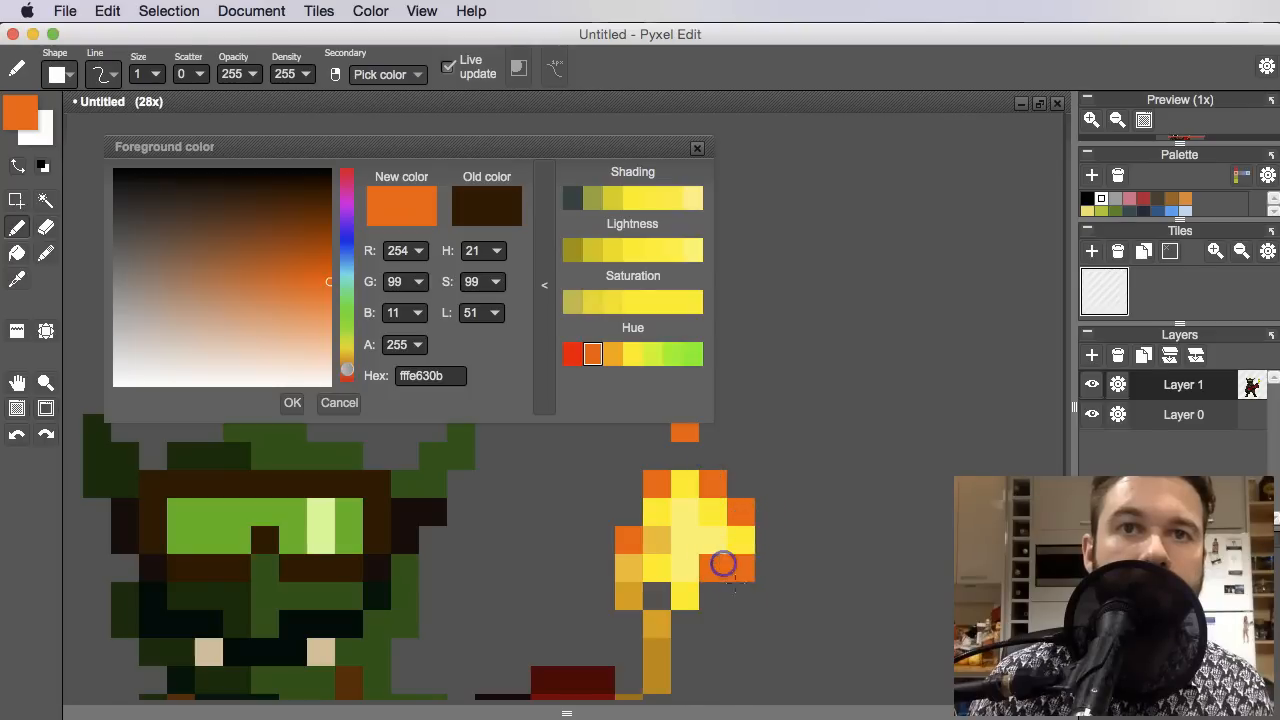
key("super+z")
left_click(713, 596)
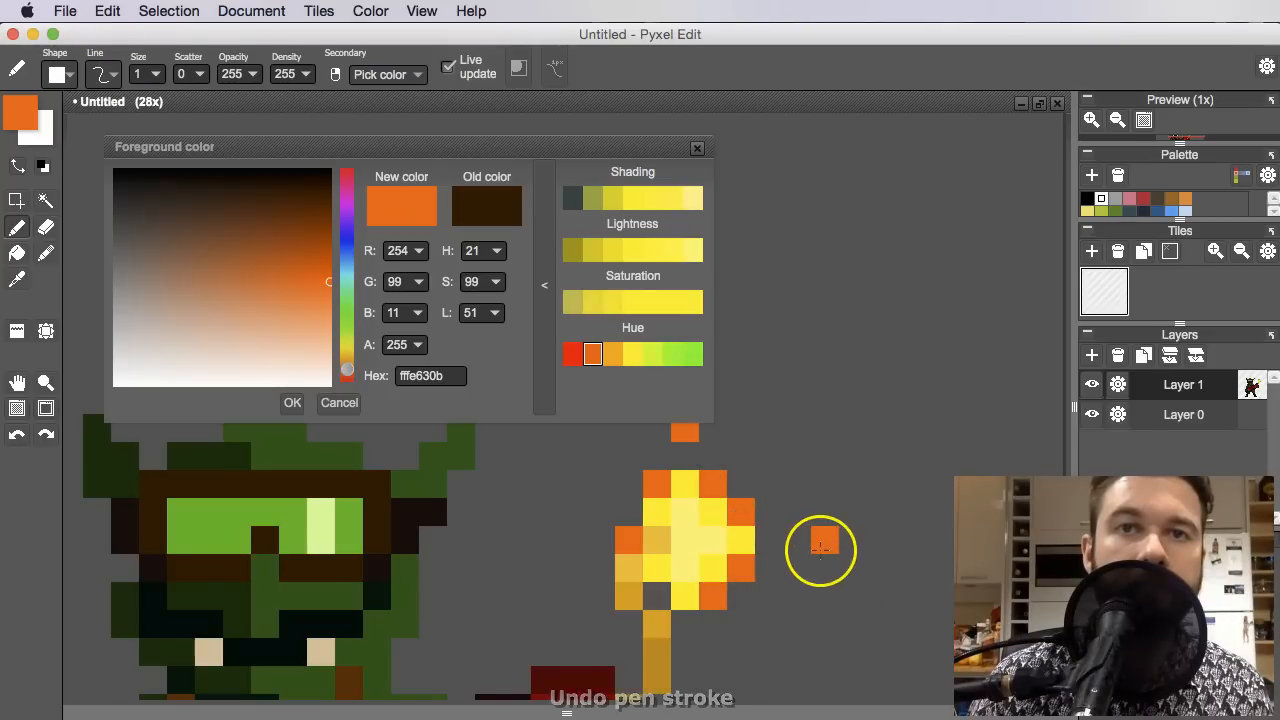
Paint a detached two-pixel orange spark to the right of the flame and a single orange spark diagonally below it
scroll(815, 537, "down", 5)
left_click_drag(858, 522, 852, 471)
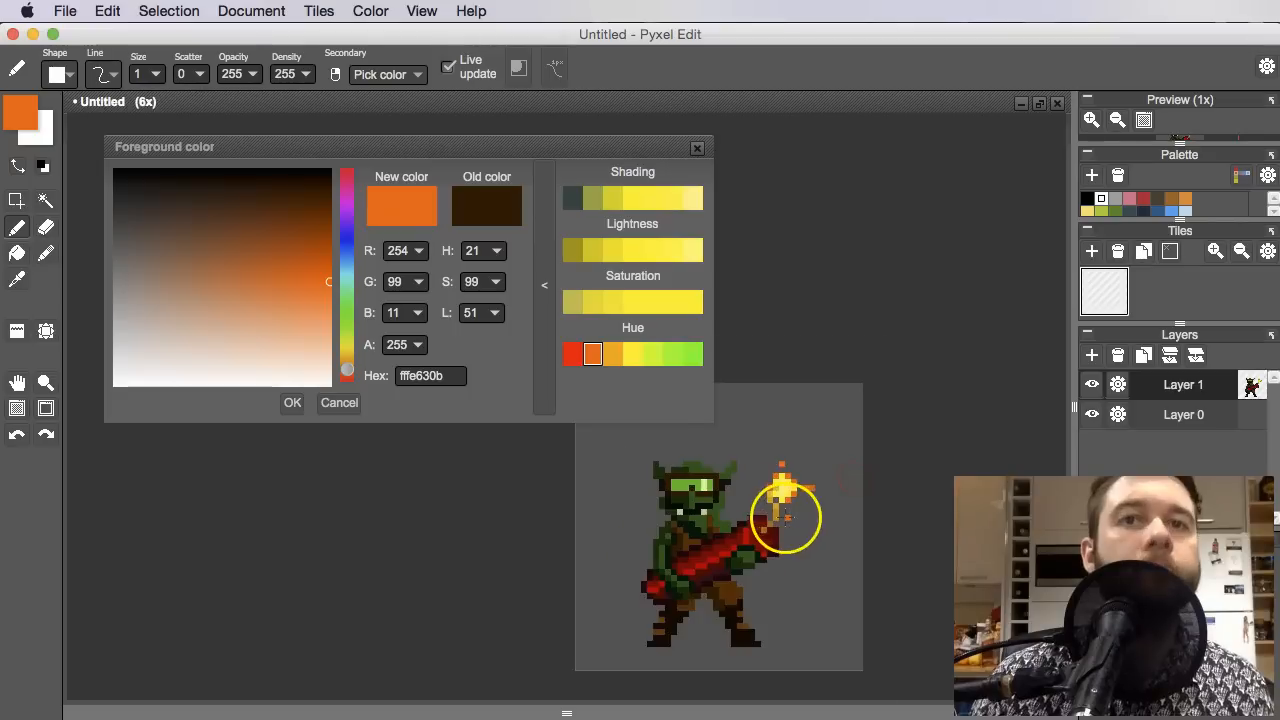
scroll(790, 518, "up", 3)
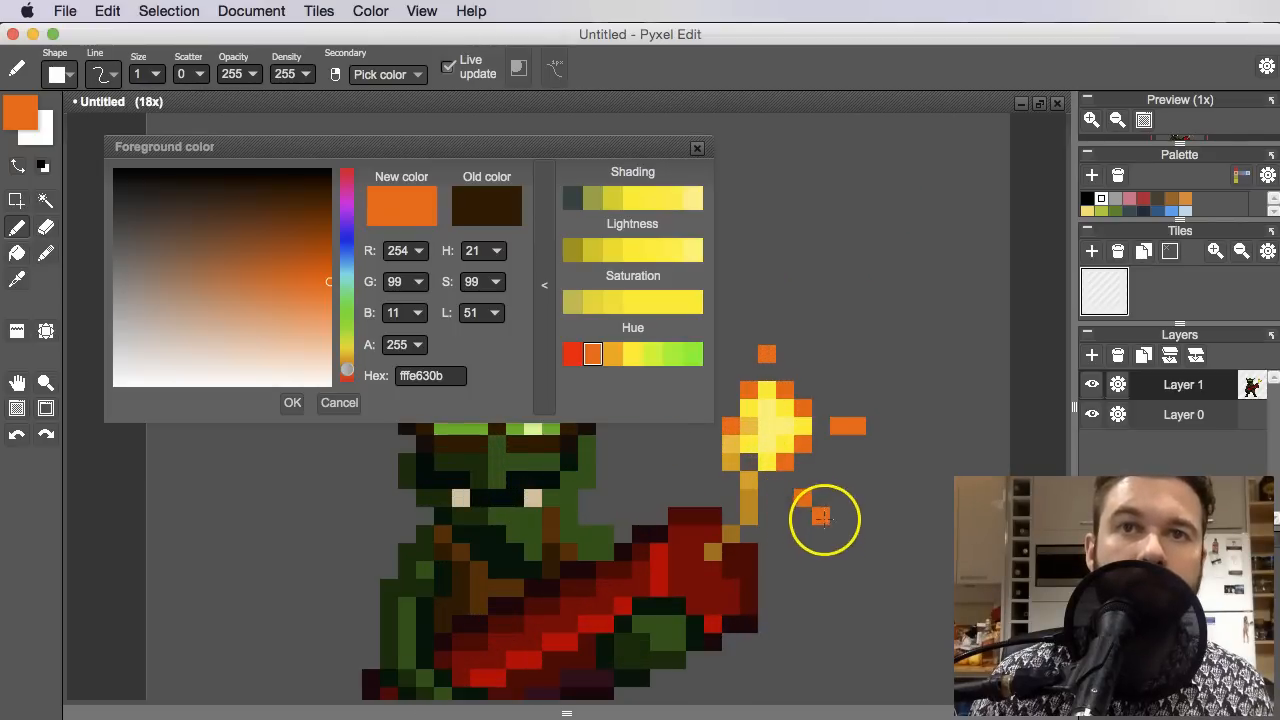
scroll(822, 516, "down", 4)
scroll(830, 530, "up", 4)
key("super+z")
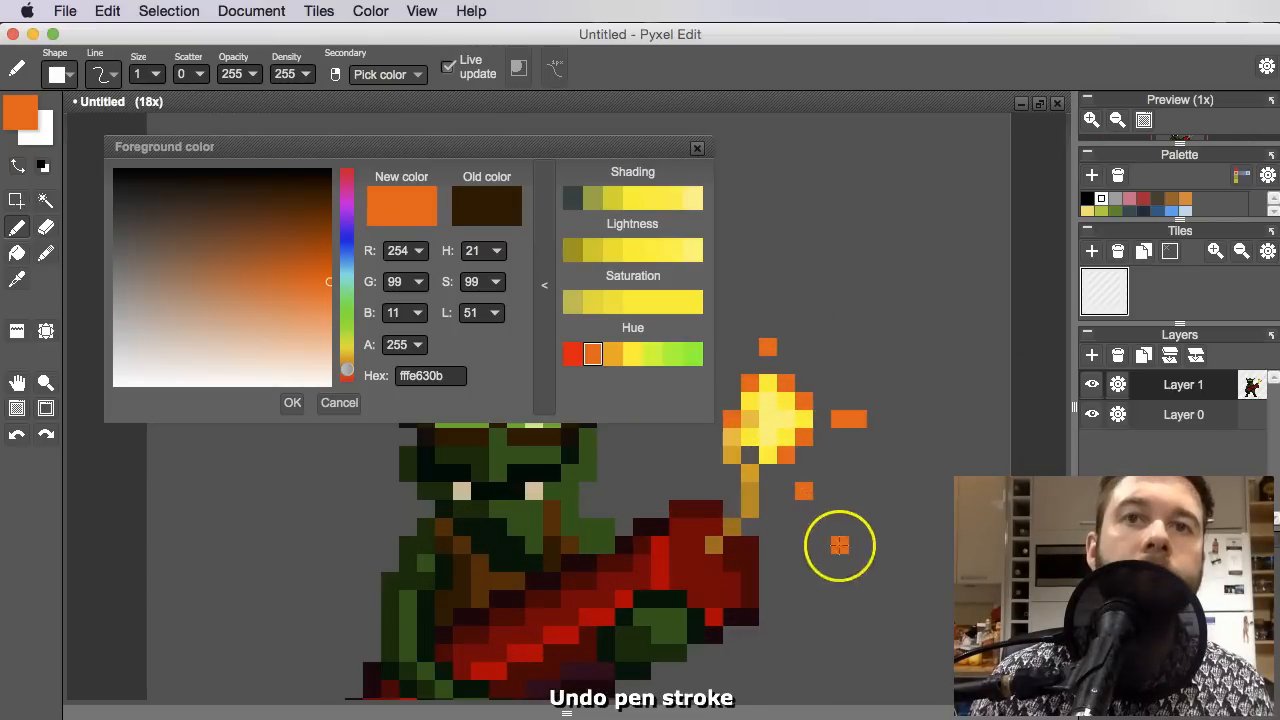
Paint a horizontal orange ray on the flame's left side and join it to the flame
scroll(839, 545, "down", 3)
scroll(790, 505, "up", 3)
left_click(767, 459)
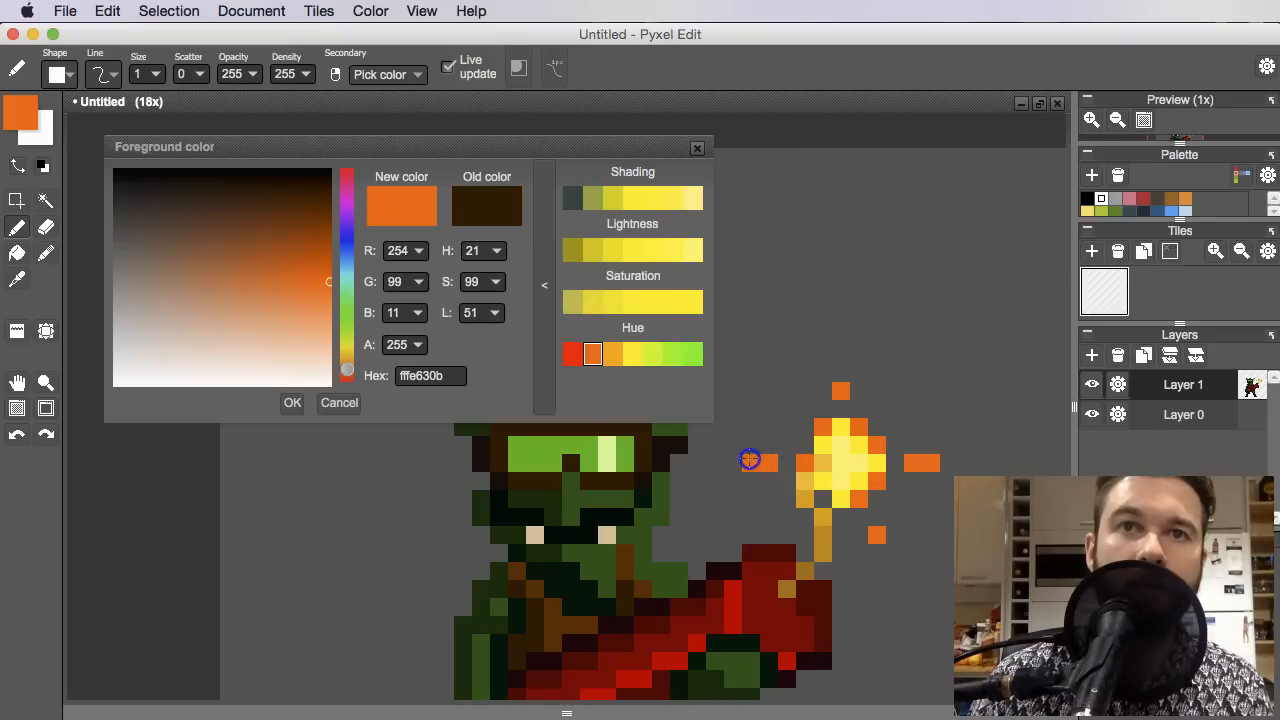
scroll(843, 434, "down", 3)
scroll(766, 451, "up", 2)
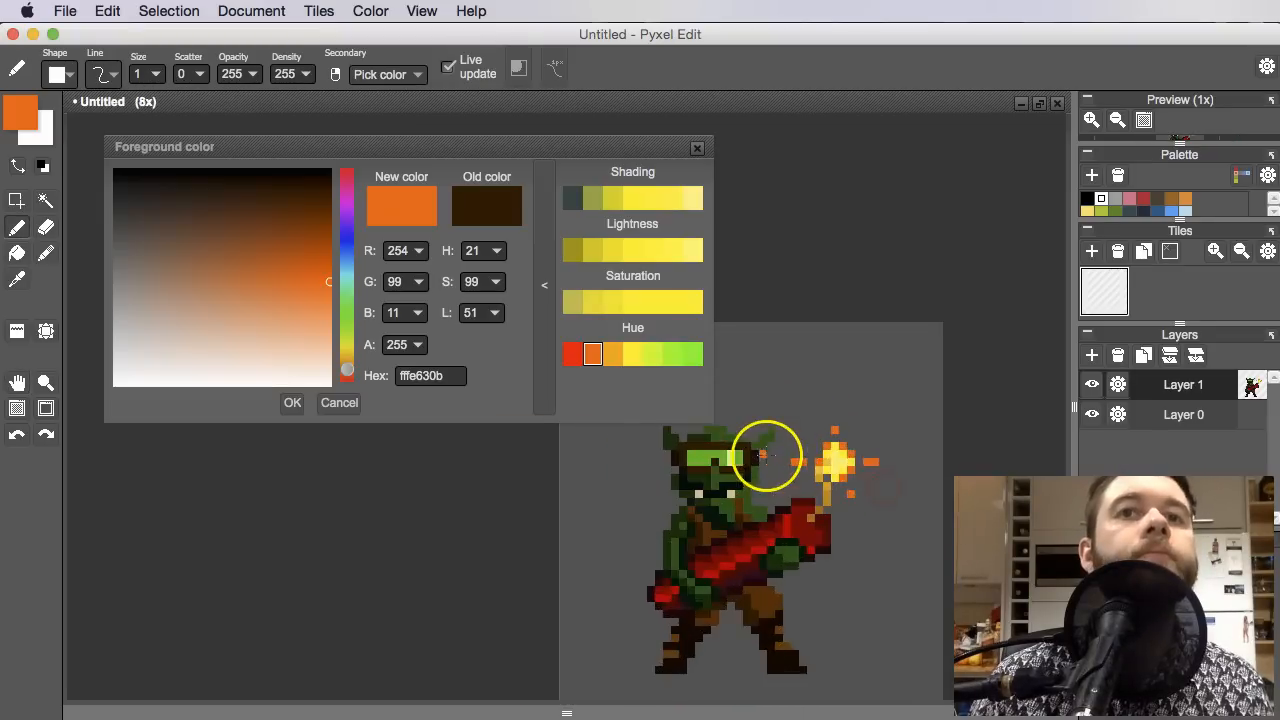
scroll(833, 463, "up", 3)
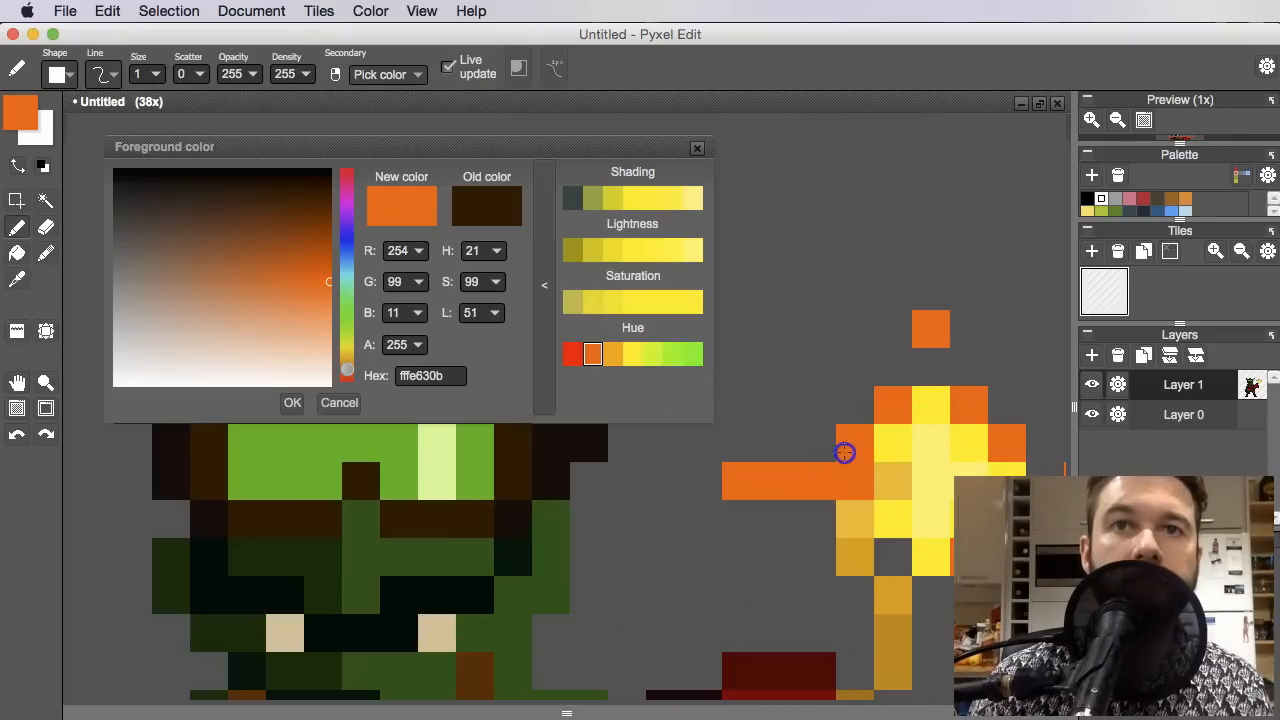
Sample the flame's bright yellow fffef40b and recolour the inner pixels of the left ray with it
left_click(900, 449, "alt")
scroll(885, 478, "down", 5)
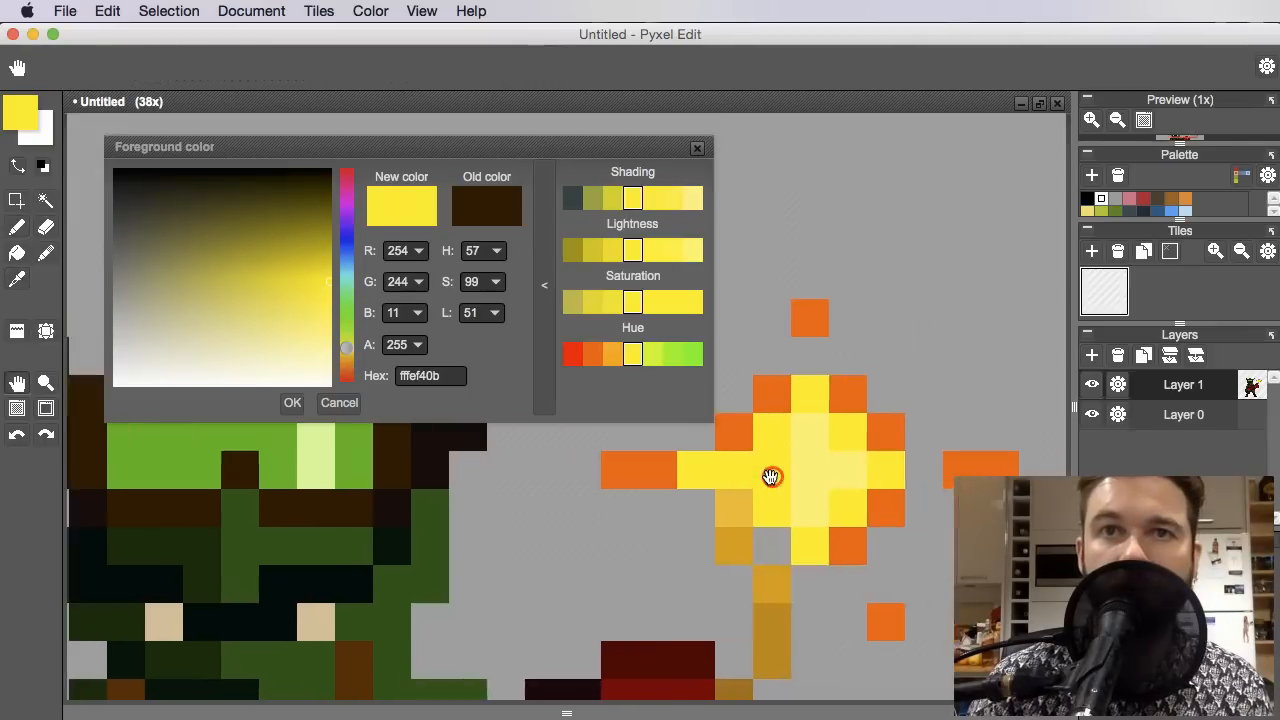
scroll(870, 510, "up", 2)
scroll(860, 520, "down", 3)
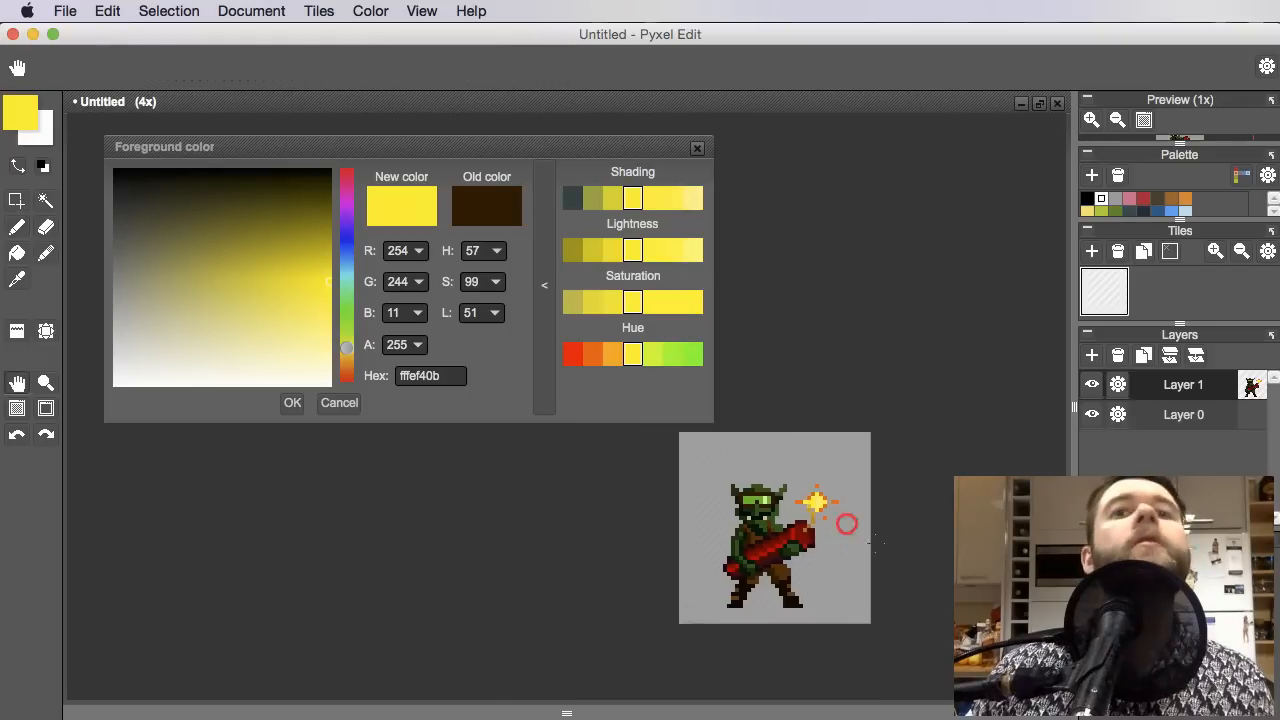
Sample the orange fffe630b, fill the gap at the flame's base and add two orange pixels beside the upper fuse
scroll(854, 538, "up", 2)
scroll(854, 538, "up", 4)
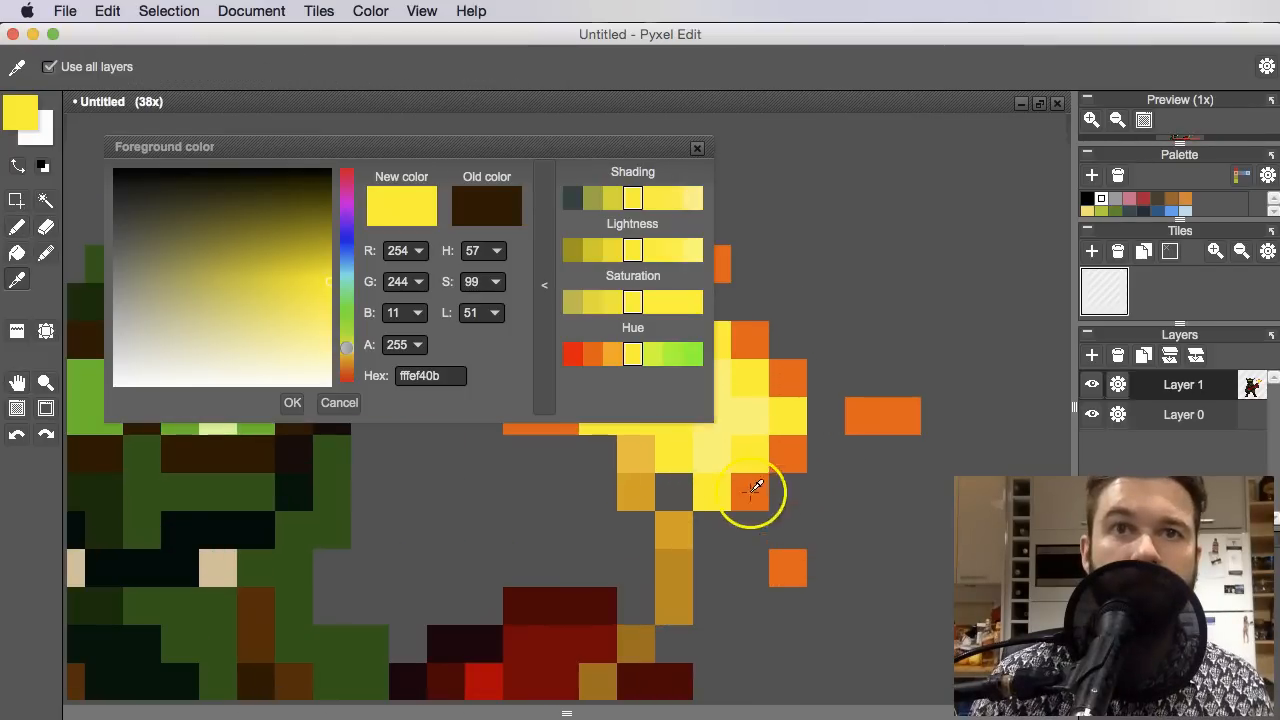
left_click(684, 491, "alt")
scroll(711, 523, "down", 4)
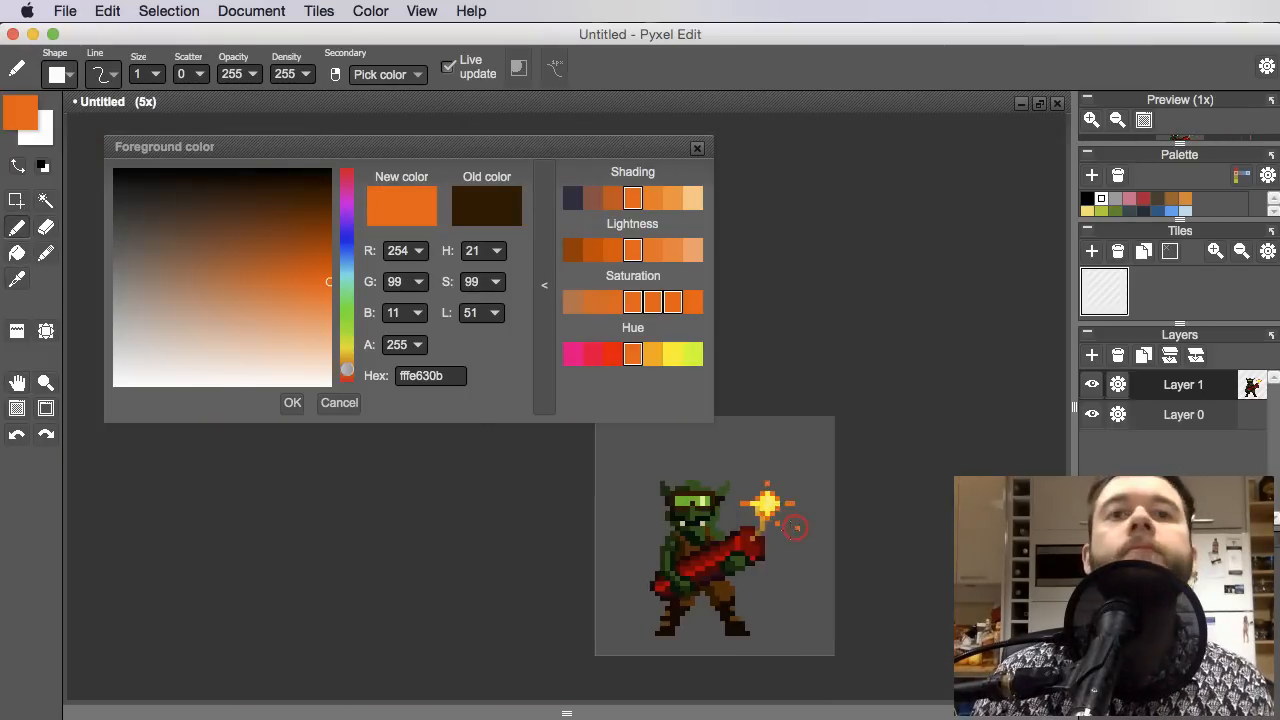
scroll(752, 522, "up", 3)
scroll(711, 571, "down", 4)
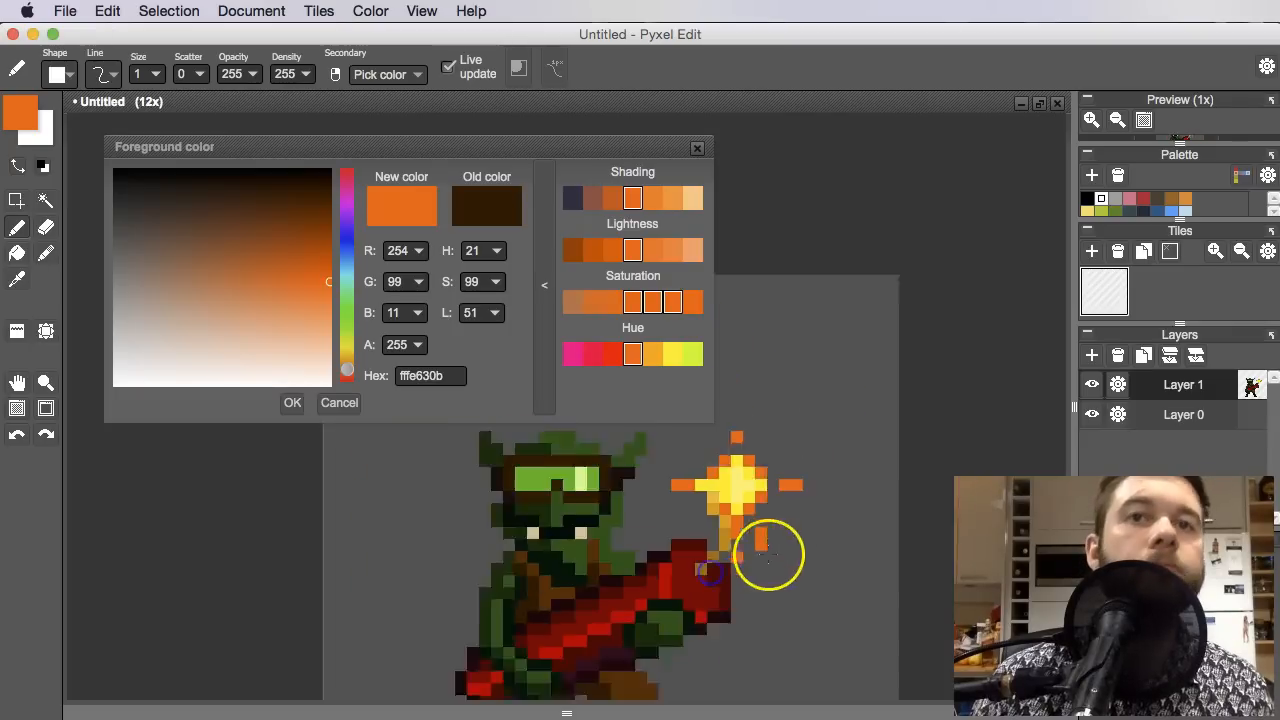
key("super+z")
scroll(800, 549, "up", 1)
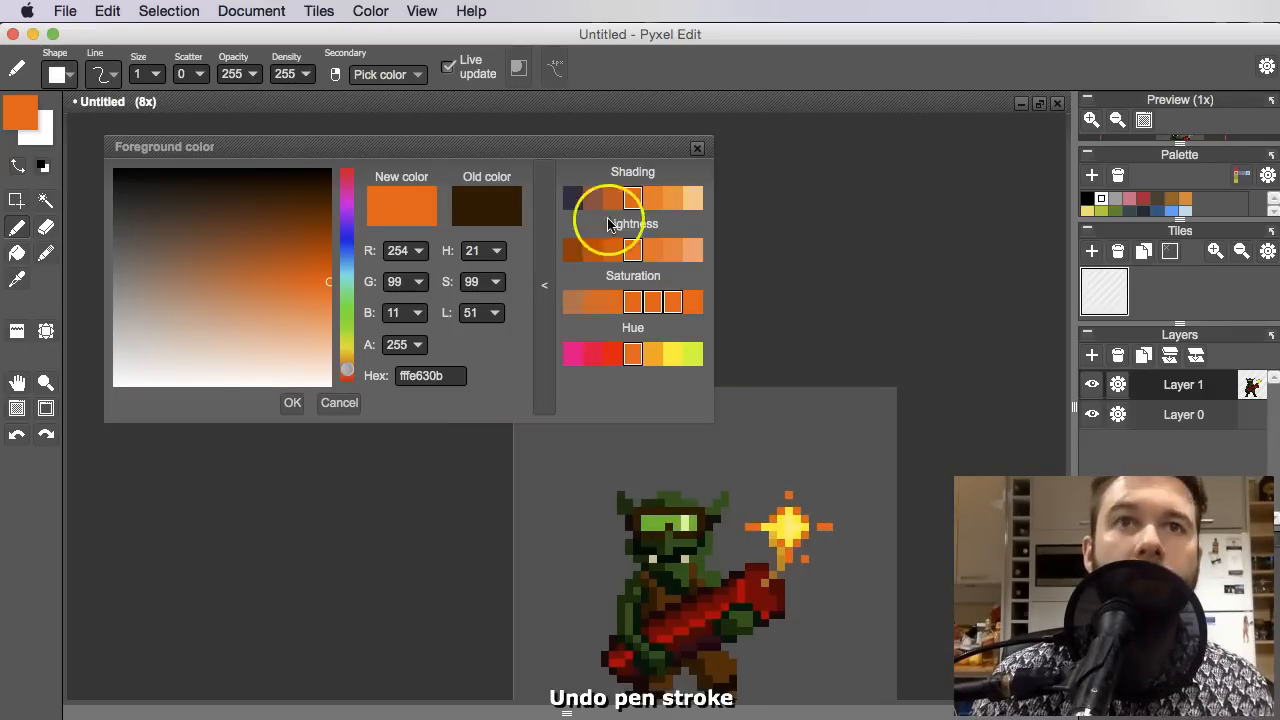
Shift the pen colour to red fffe1a0b and paint a red pixel at the outer end of each spark and ray
left_click(615, 355)
scroll(754, 551, "up", 3)
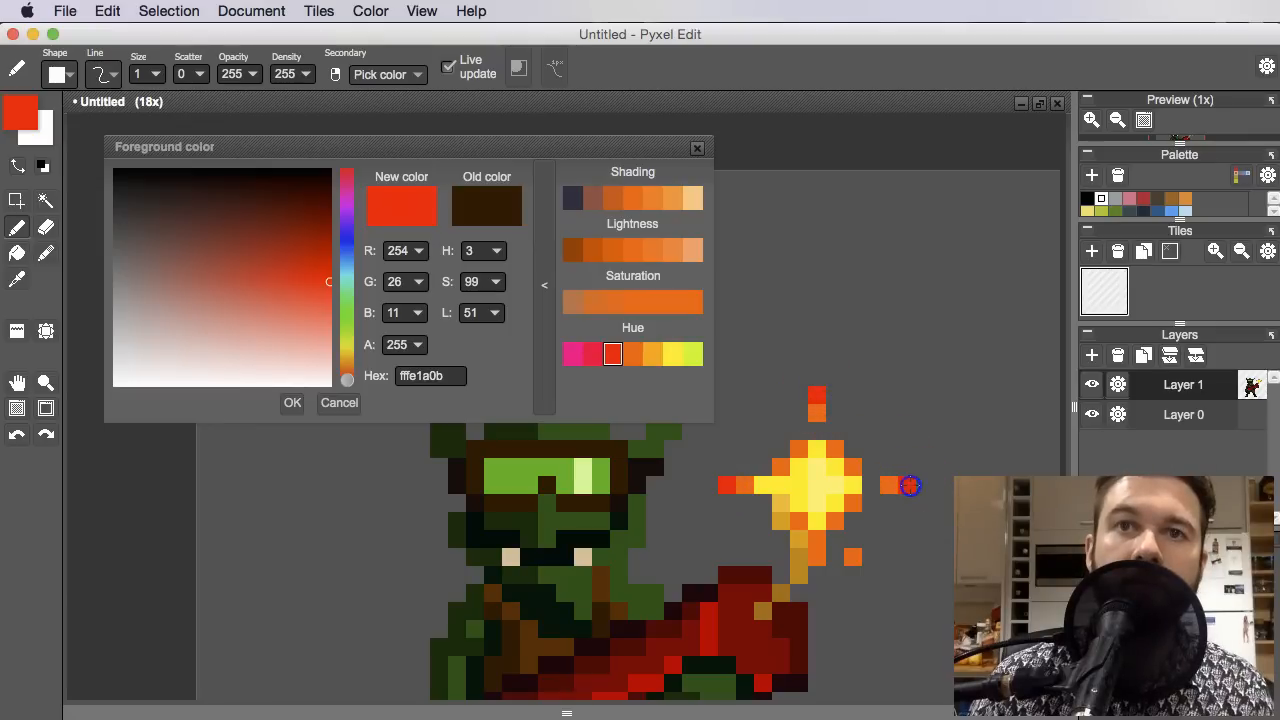
scroll(830, 560, "down", 2)
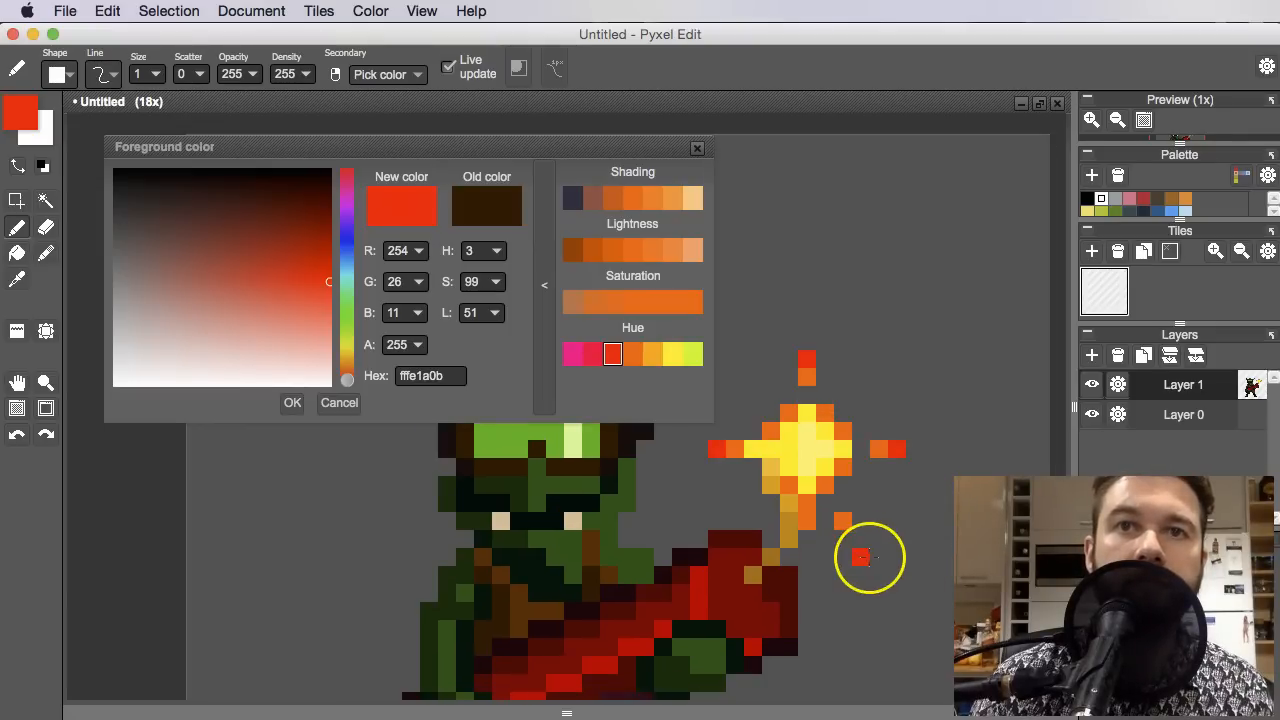
scroll(865, 545, "down", 3)
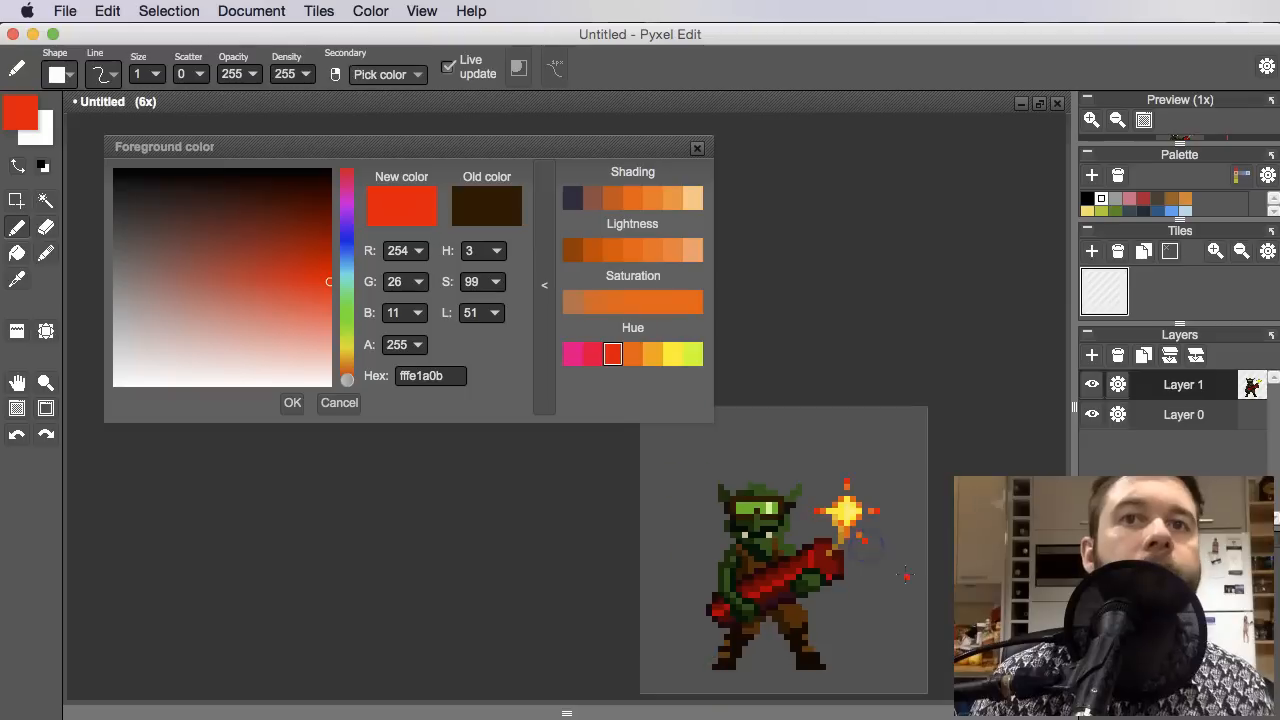
scroll(860, 486, "up", 3)
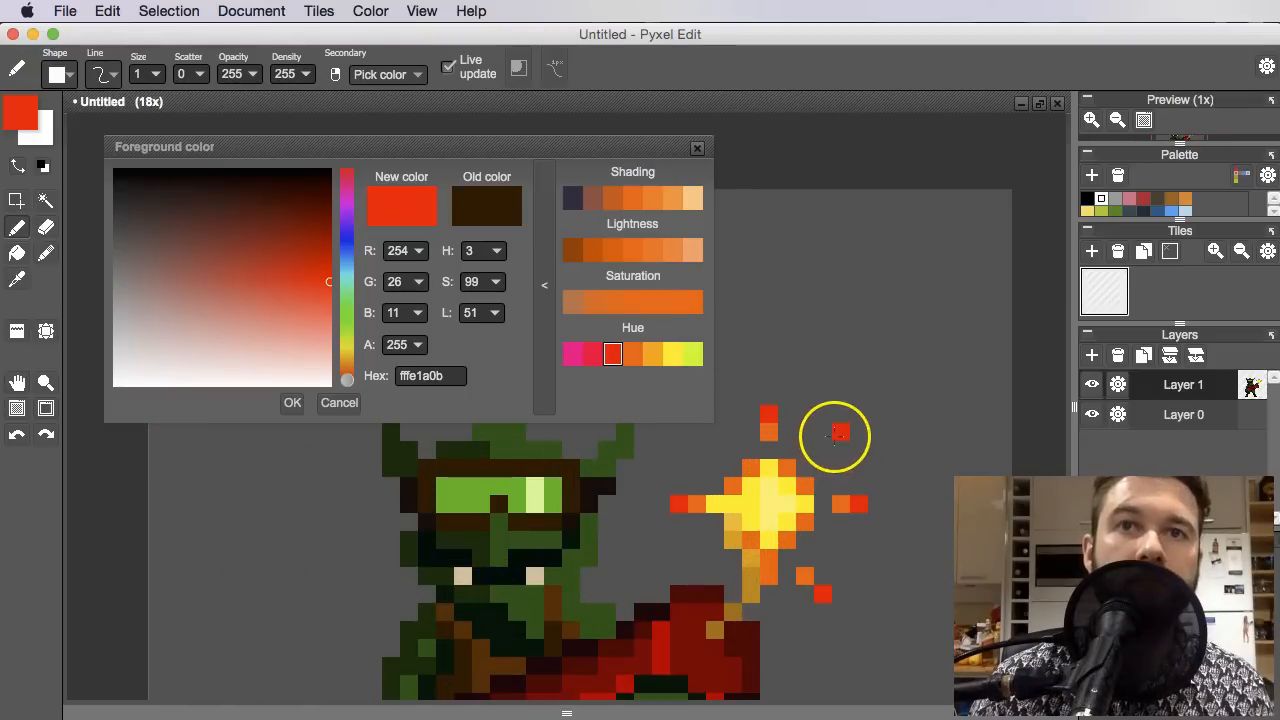
Try red sparks diagonally above the flame and undo them
scroll(792, 512, "down", 4)
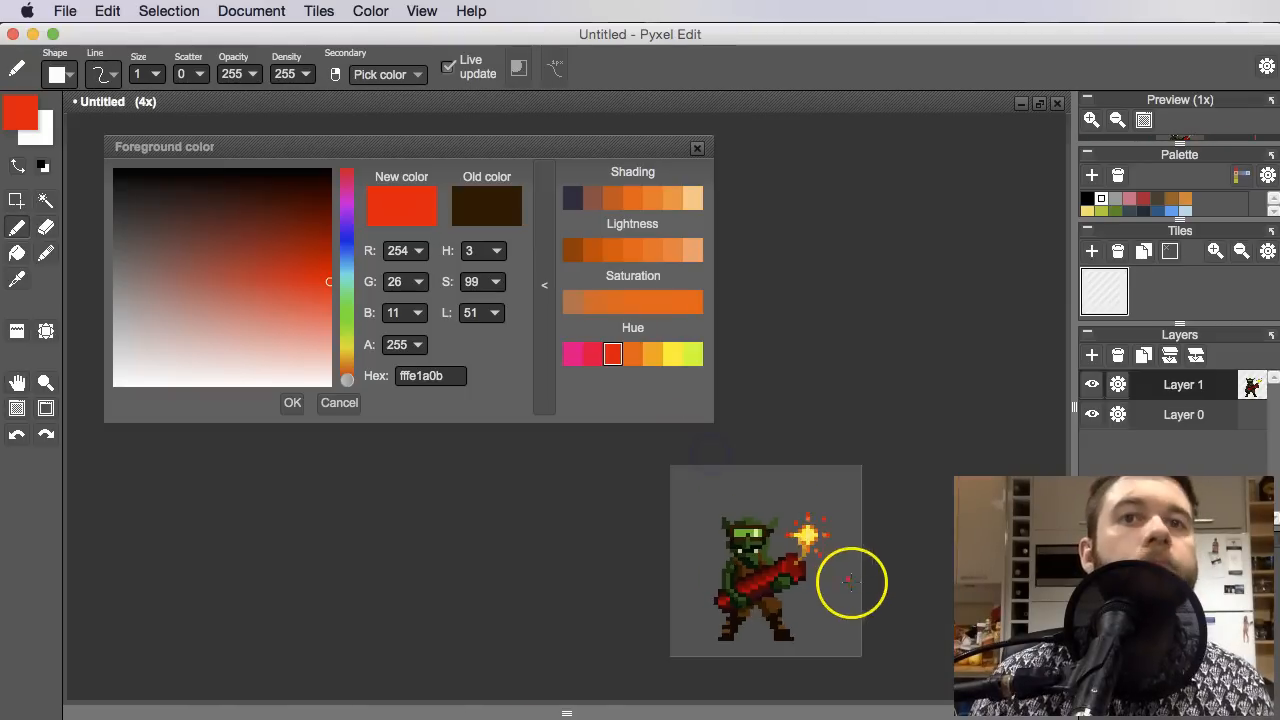
left_click(877, 557)
key("super+z")
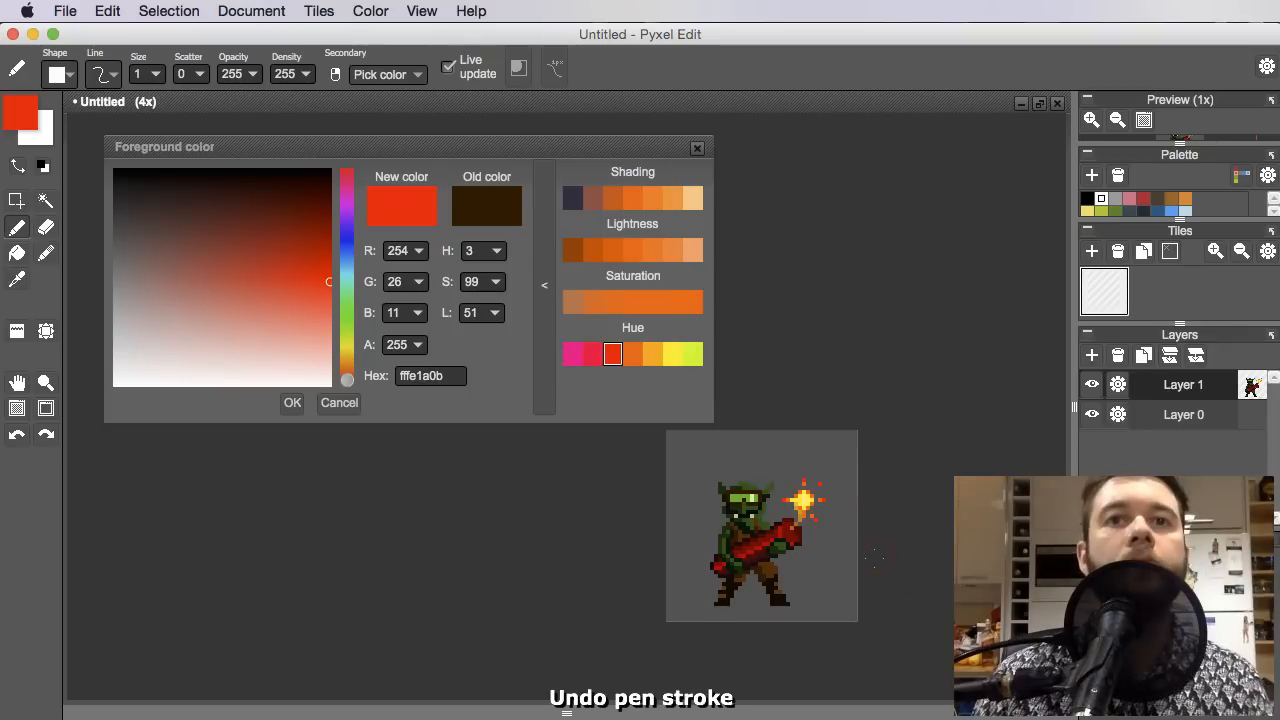
scroll(815, 500, "up", 5)
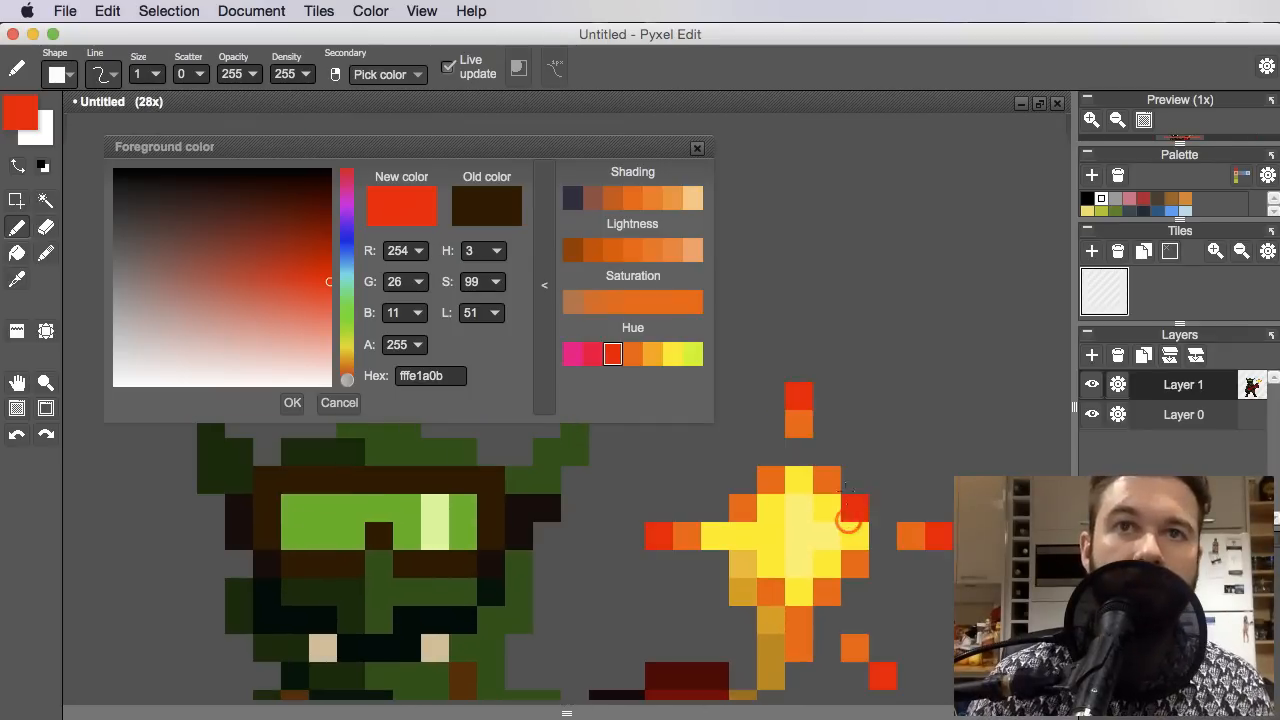
Undo the last red pixel, sample the orange fffe630b and add orange pixels joining the flame to its upper and right rays
left_click(787, 426, "alt")
key("super+z")
scroll(800, 480, "down", 4)
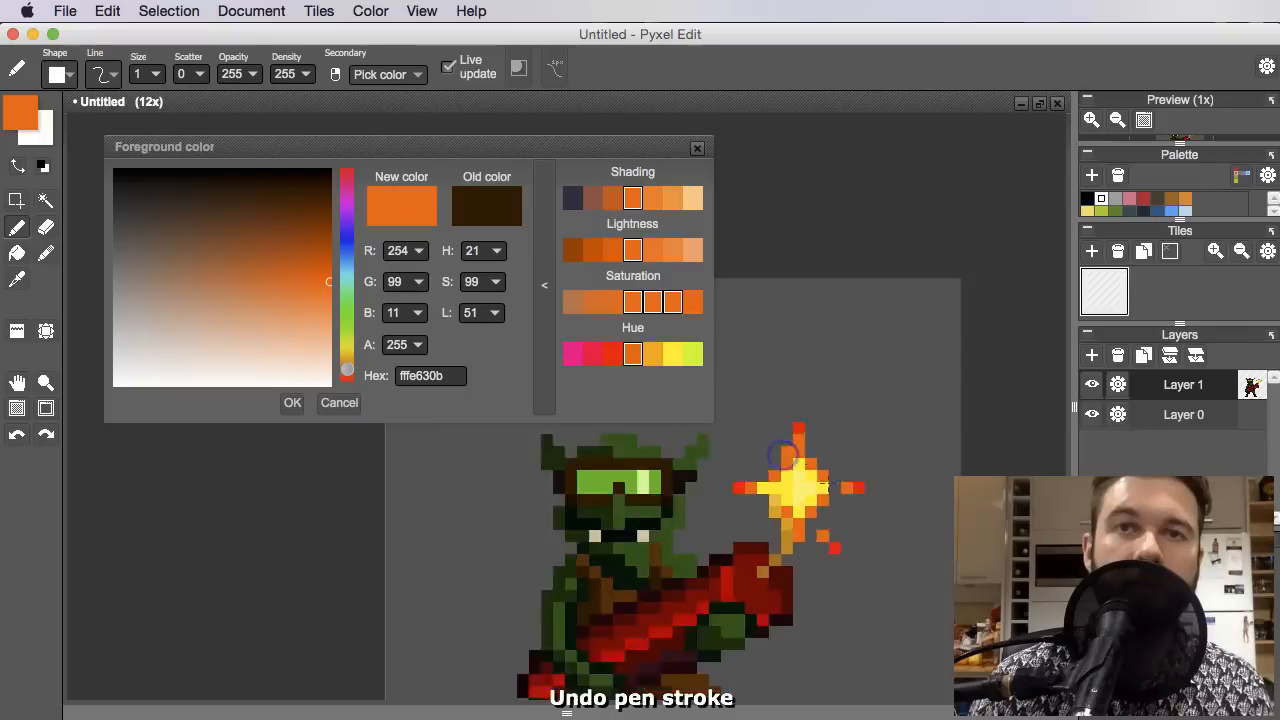
scroll(824, 483, "up", 2)
scroll(824, 483, "up", 1)
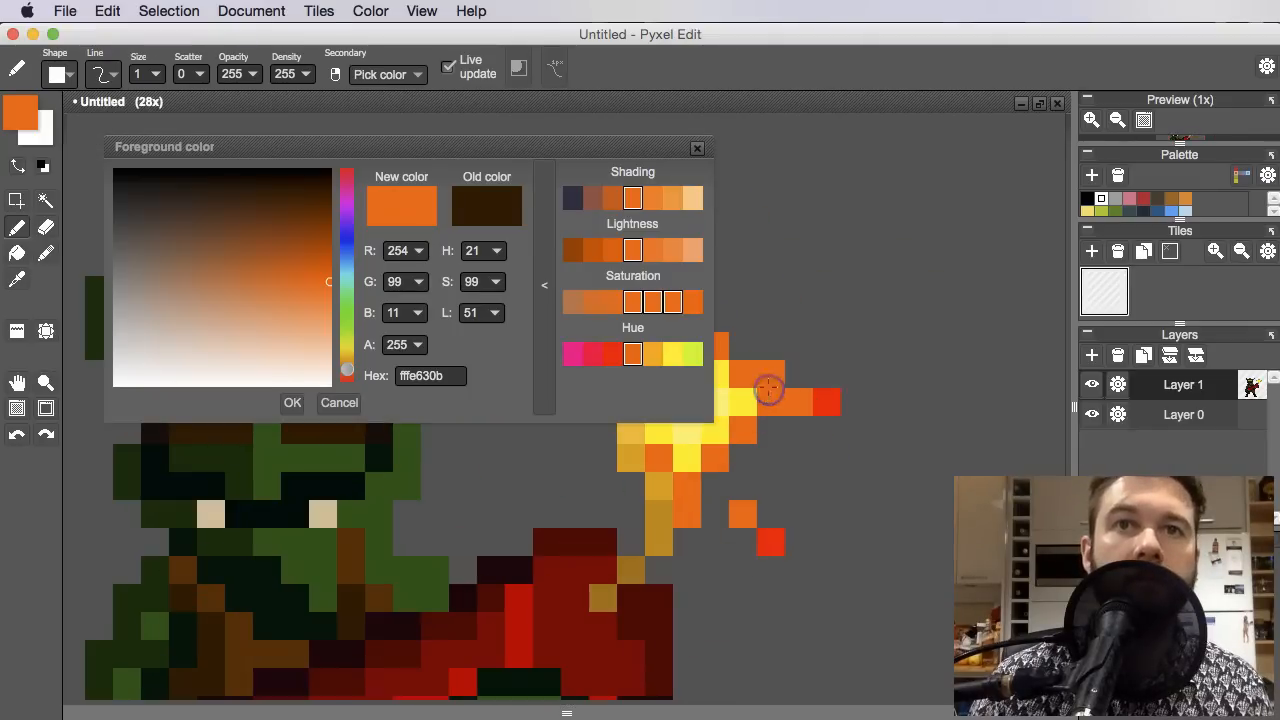
scroll(800, 420, "down", 3)
scroll(820, 410, "up", 3)
Sample the red fffe1a0b and add red pixels at the flame's diagonal corners and at the end of its lower ray
left_click(827, 403, "alt")
scroll(760, 375, "up", 1)
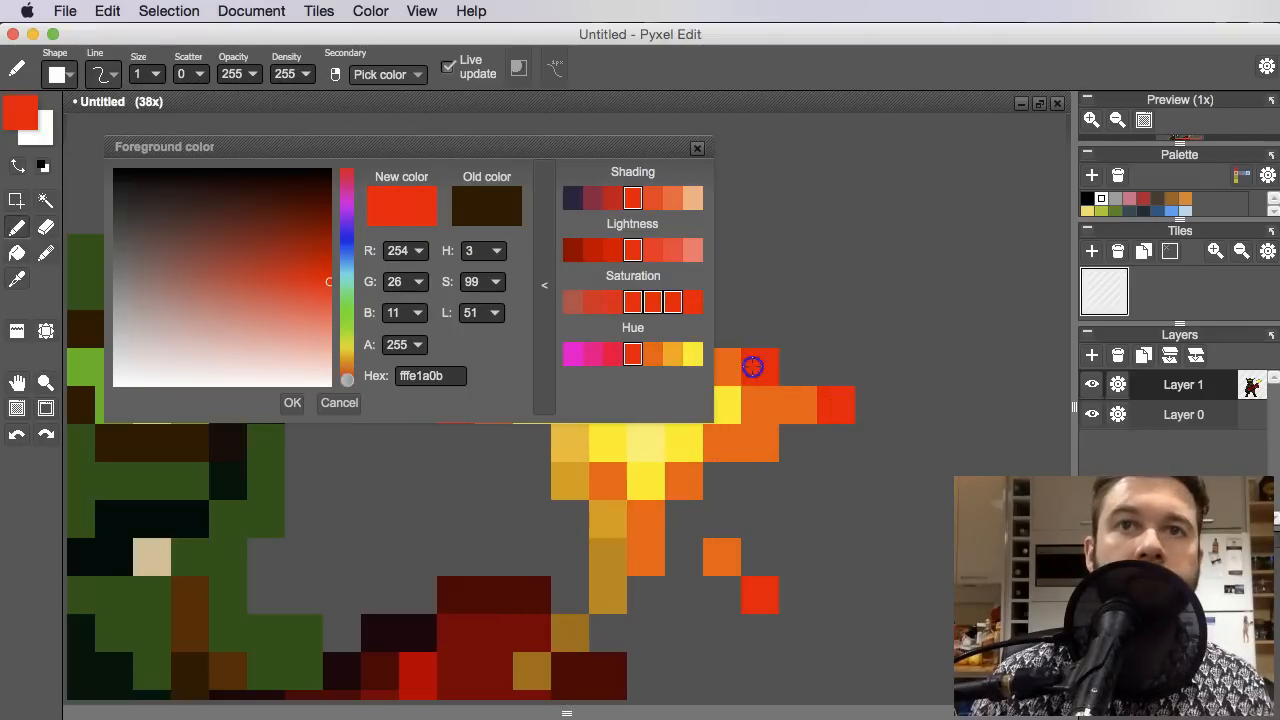
scroll(823, 526, "down", 5)
scroll(803, 480, "up", 2)
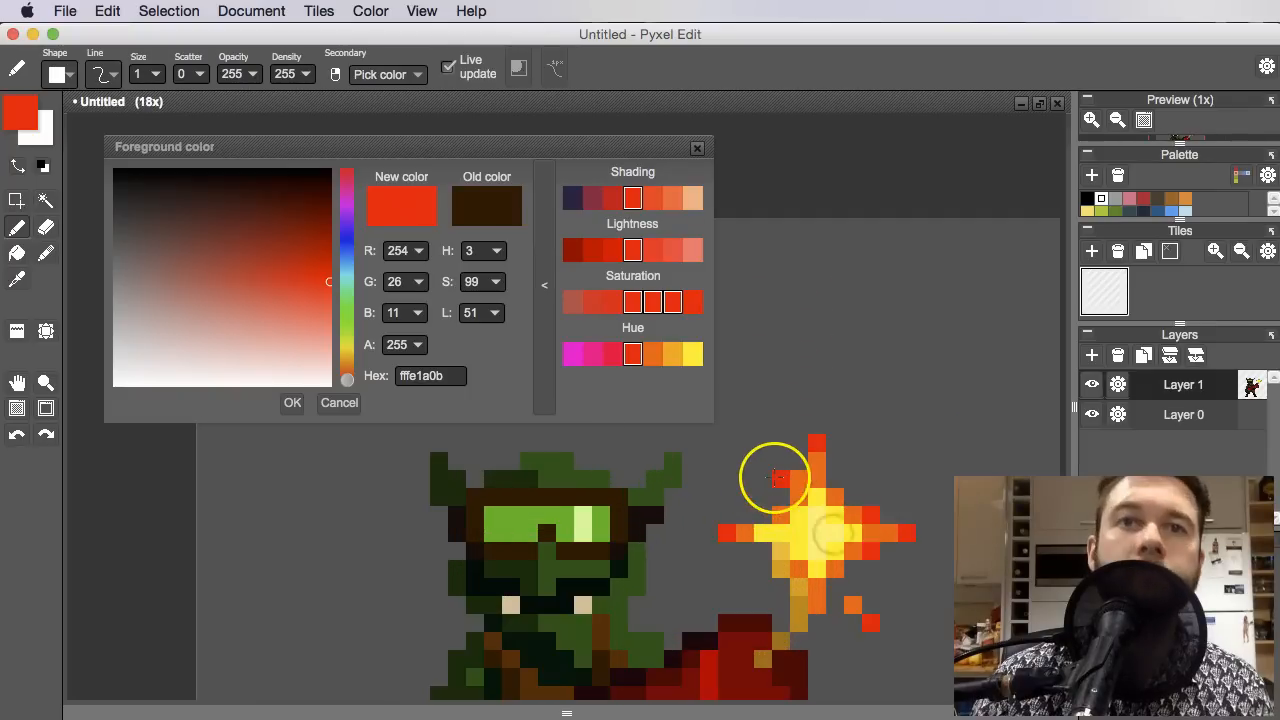
scroll(818, 568, "down", 2)
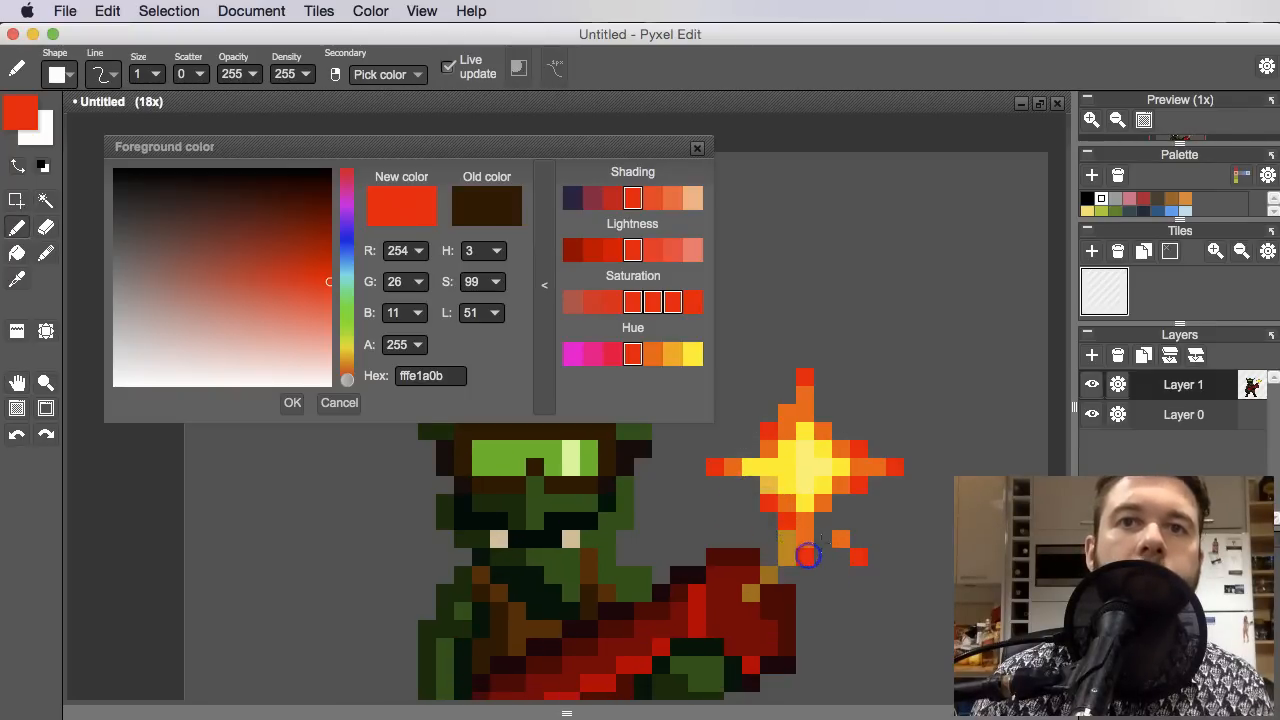
scroll(808, 556, "down", 4)
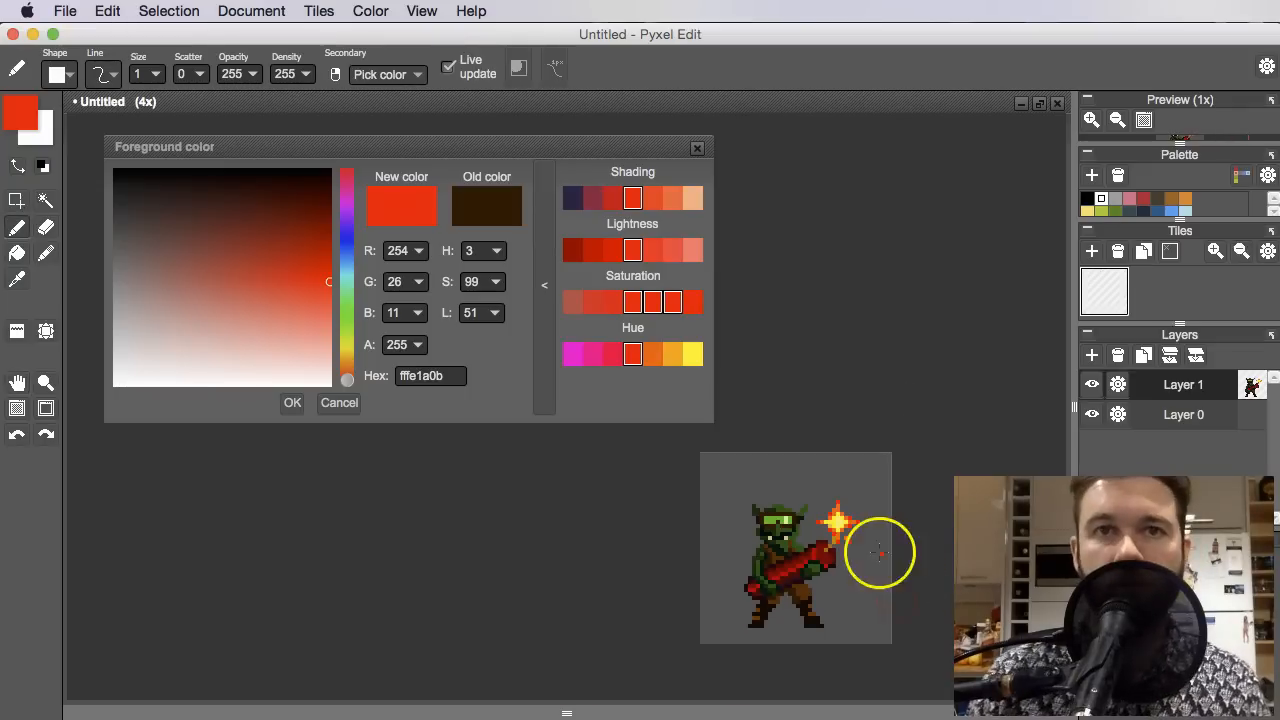
scroll(879, 553, "up", 4)
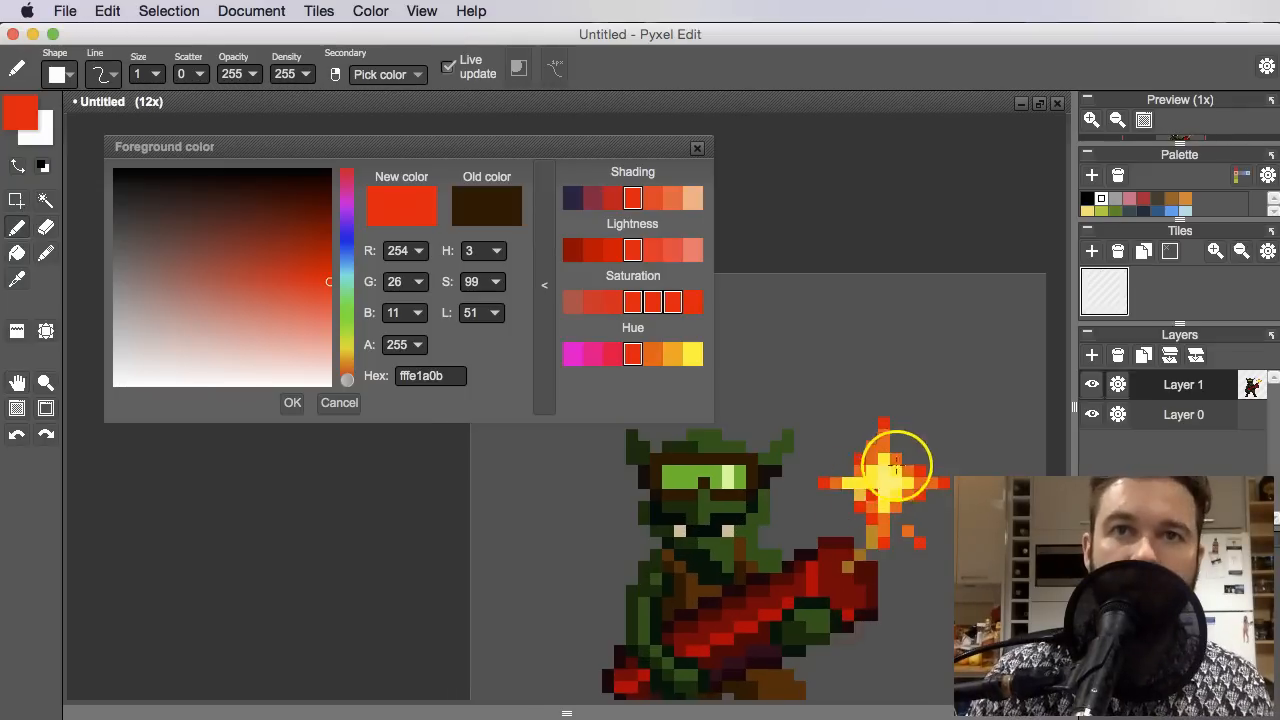
scroll(885, 460, "up", 2)
Try a bright yellow fffef40b rim light along the side of the goblin's head facing the flame, and undo it
key("alt")
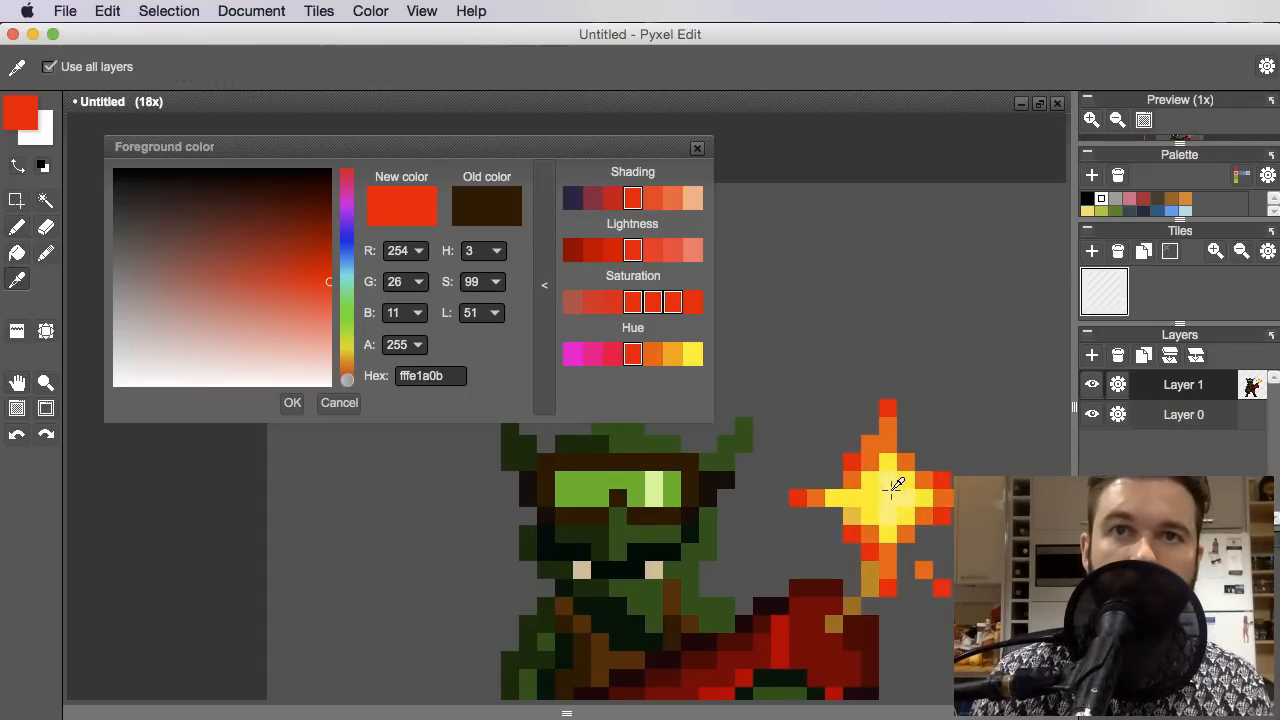
left_click(891, 490, "alt")
left_click_drag(714, 560, 727, 548)
left_click(882, 472, "alt")
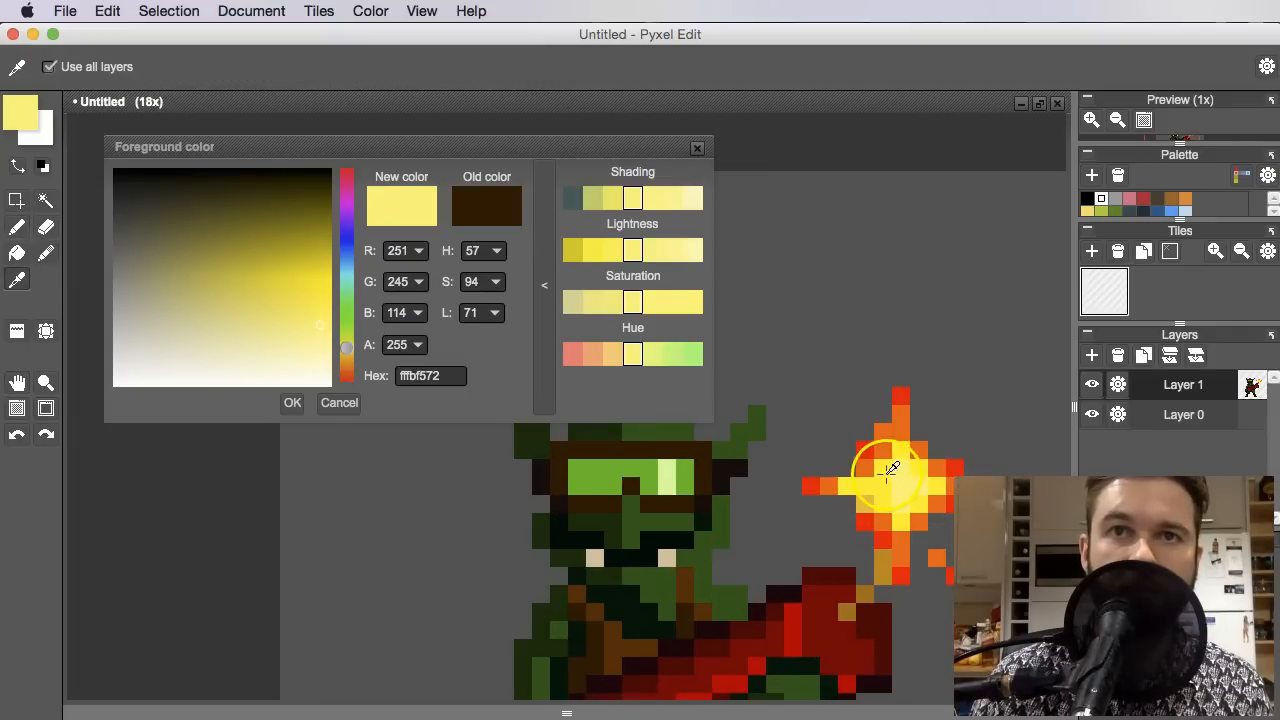
left_click(884, 471, "alt")
left_click_drag(771, 566, 778, 548)
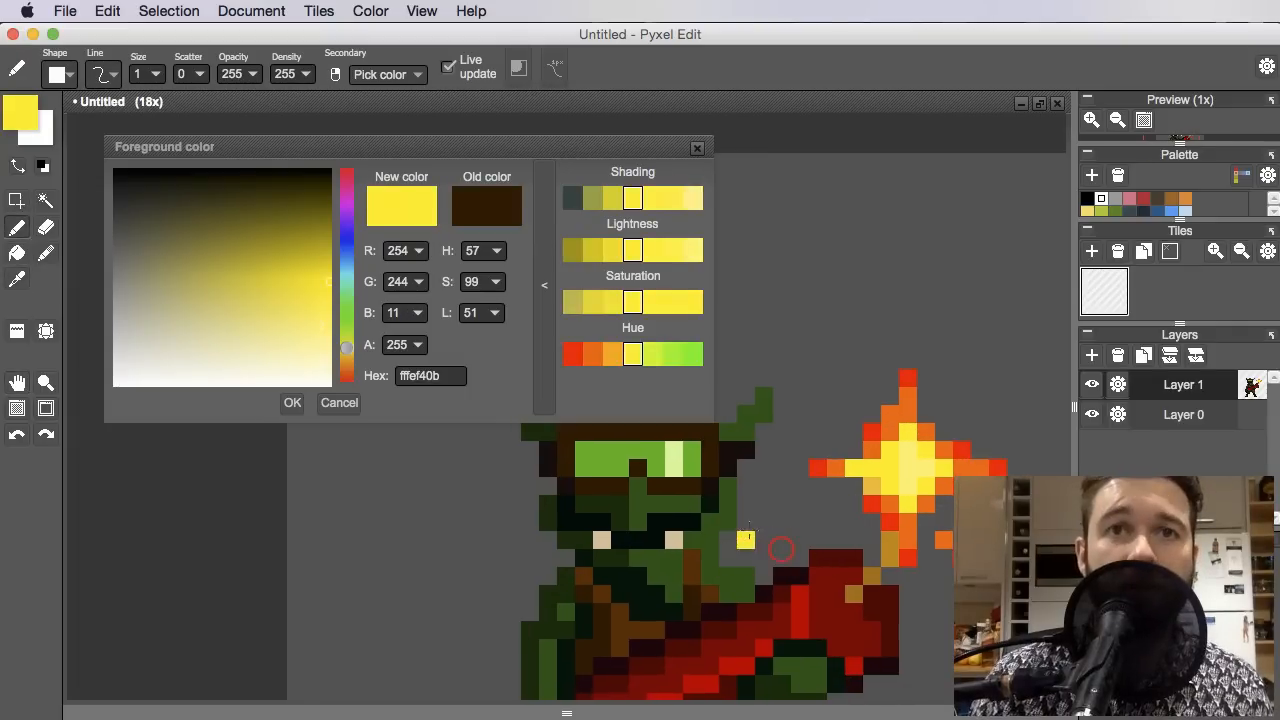
left_click_drag(696, 574, 766, 556)
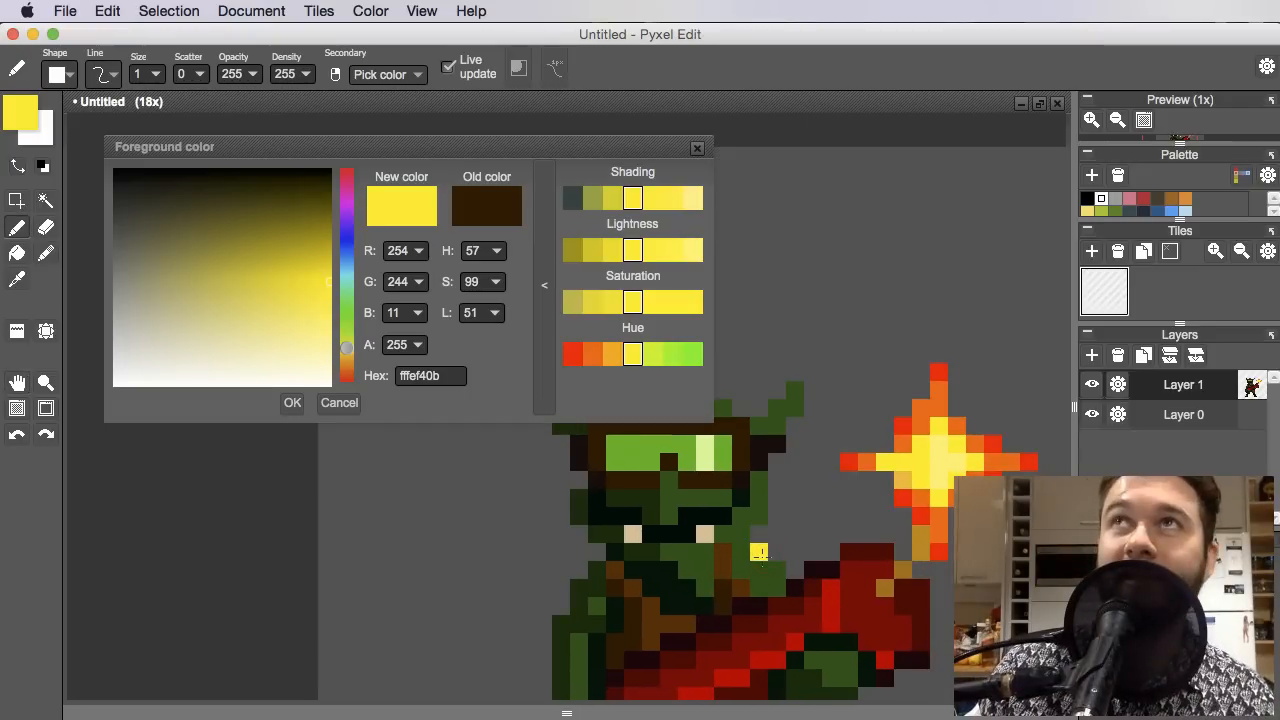
left_click_drag(832, 546, 787, 517)
right_click(814, 514)
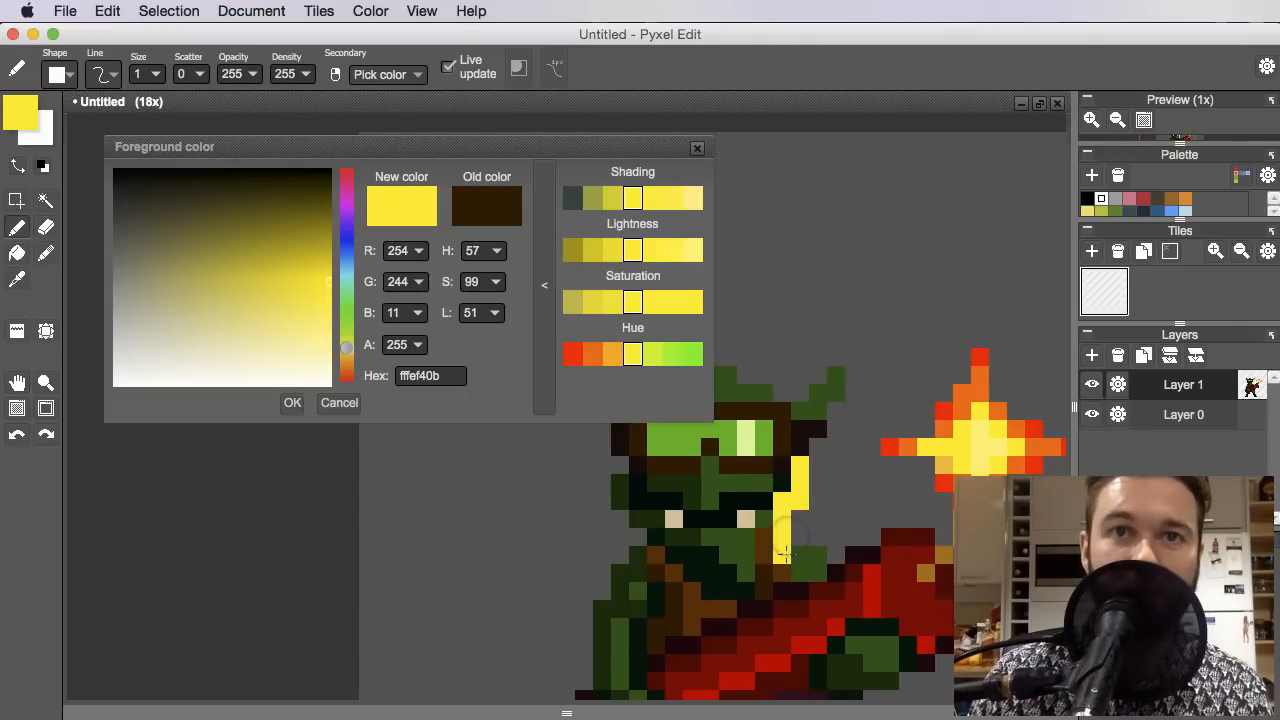
scroll(935, 553, "down", 6)
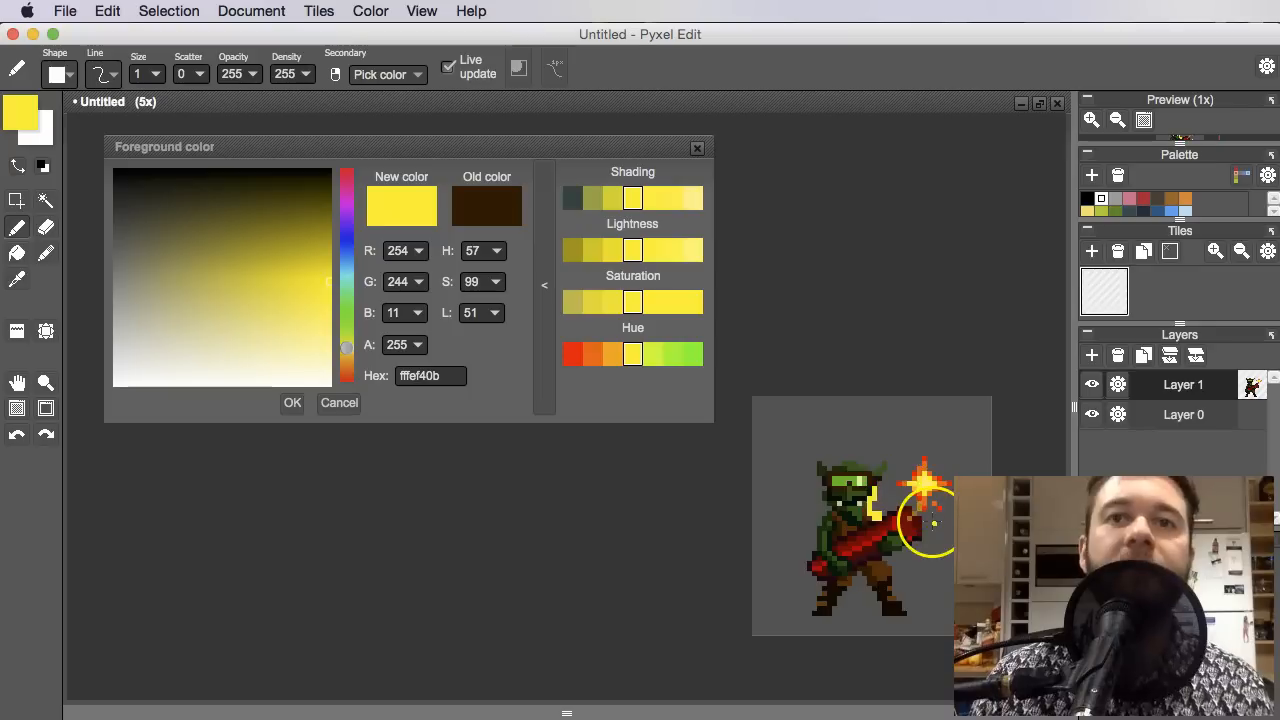
key("super+z")
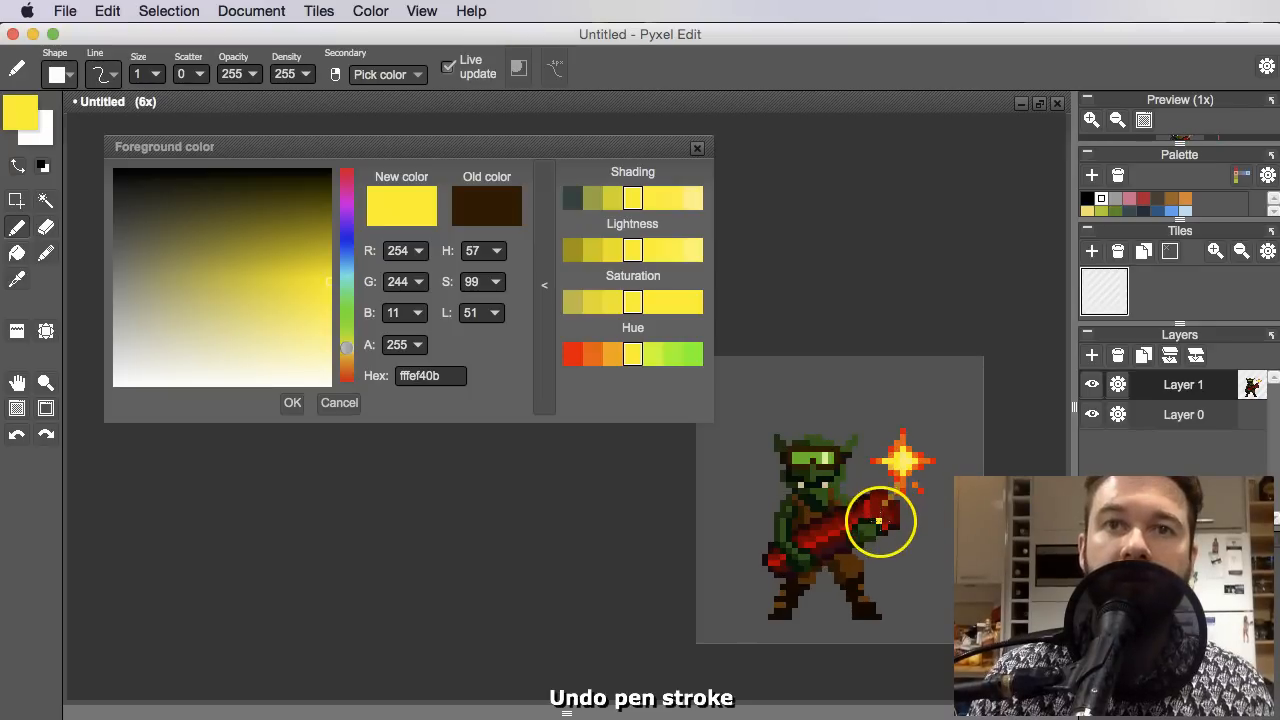
Close the colour picker, make Layer 0 active and sample its grey background for the fill tool
scroll(880, 522, "up", 3)
scroll(860, 500, "down", 2)
left_click(698, 149)
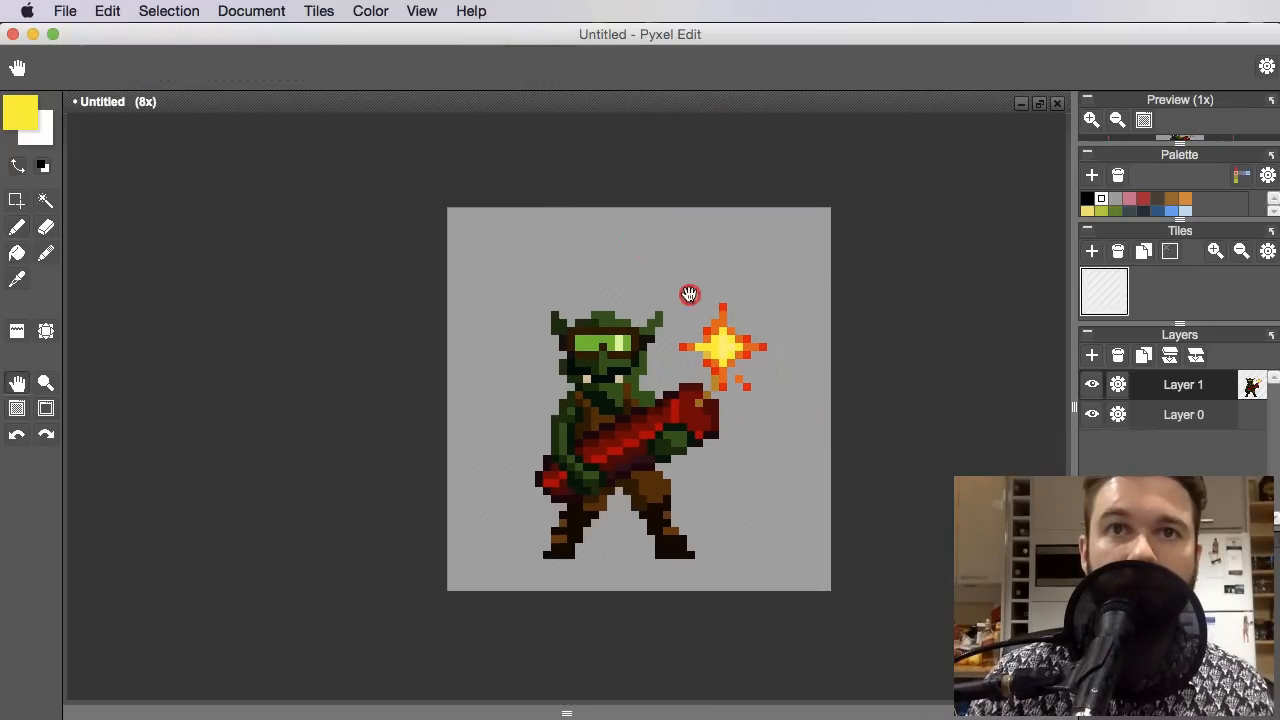
left_click(1224, 420)
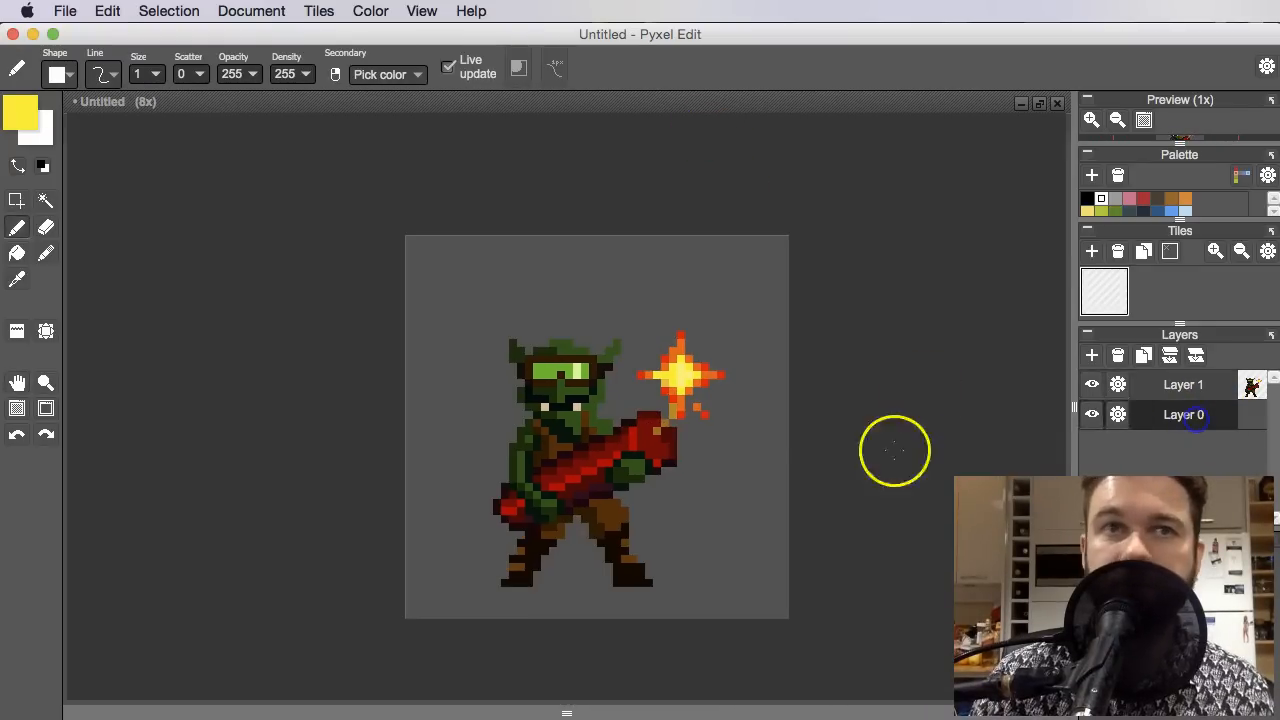
left_click_drag(796, 334, 800, 346)
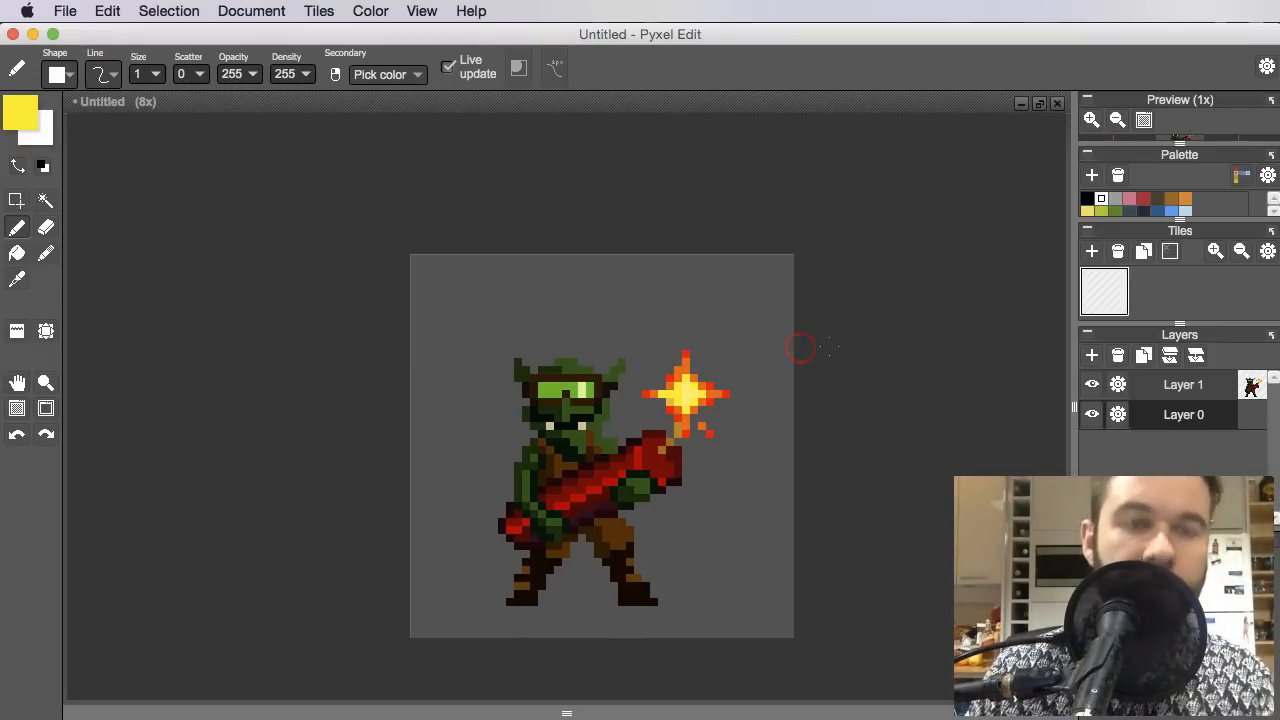
key("f")
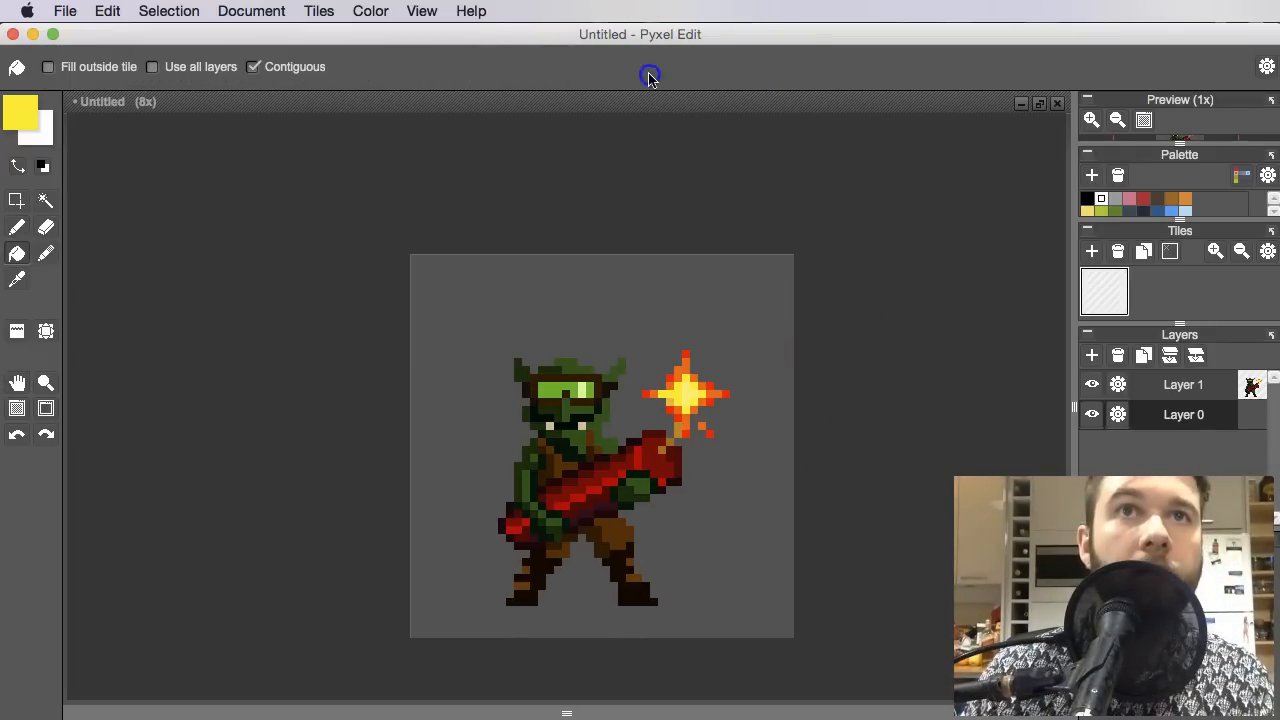
key("i")
left_click(628, 298)
key("f")
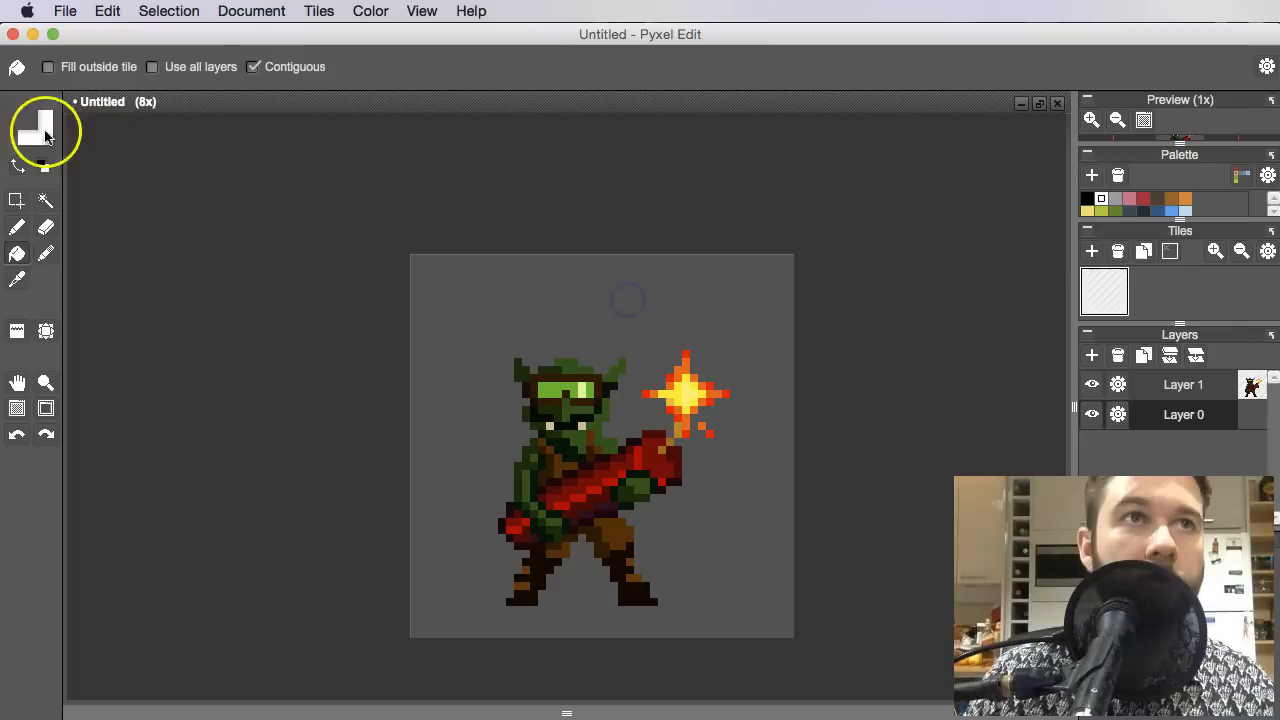
Fill the Layer 0 background with near-black ff111111
left_click(48, 128)
left_click_drag(162, 249, 102, 174)
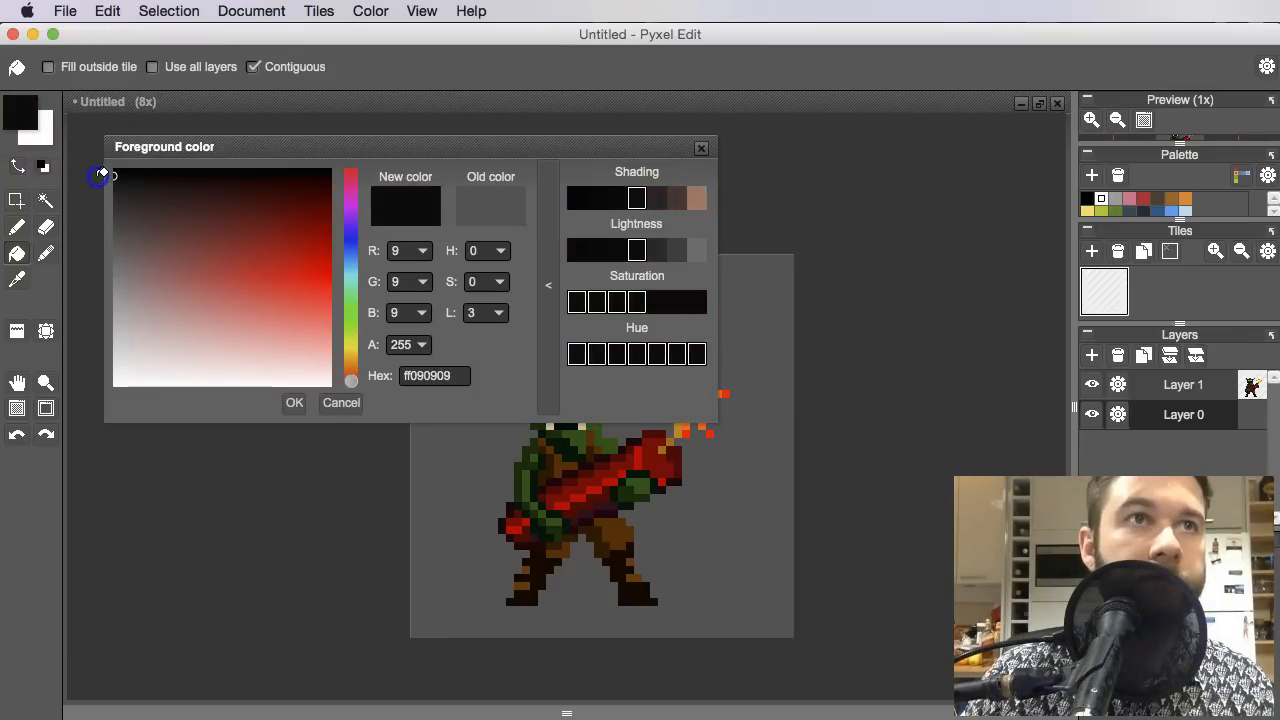
left_click(114, 191)
left_click_drag(880, 438, 1003, 453)
left_click(854, 331)
scroll(836, 337, "down", 1)
left_click_drag(843, 352, 846, 432)
scroll(830, 434, "up", 1)
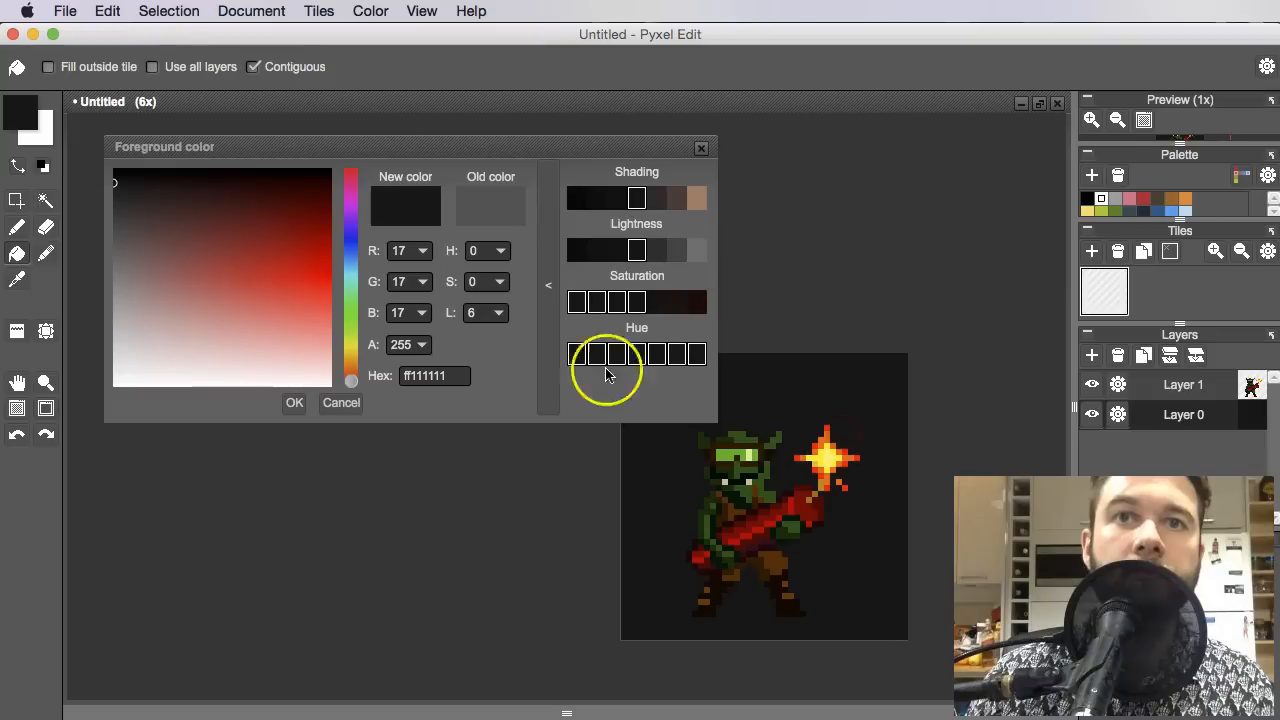
Refill the background with the lighter grey ff222121, settle on the darker ff191818 and close the colour picker
left_click(118, 199)
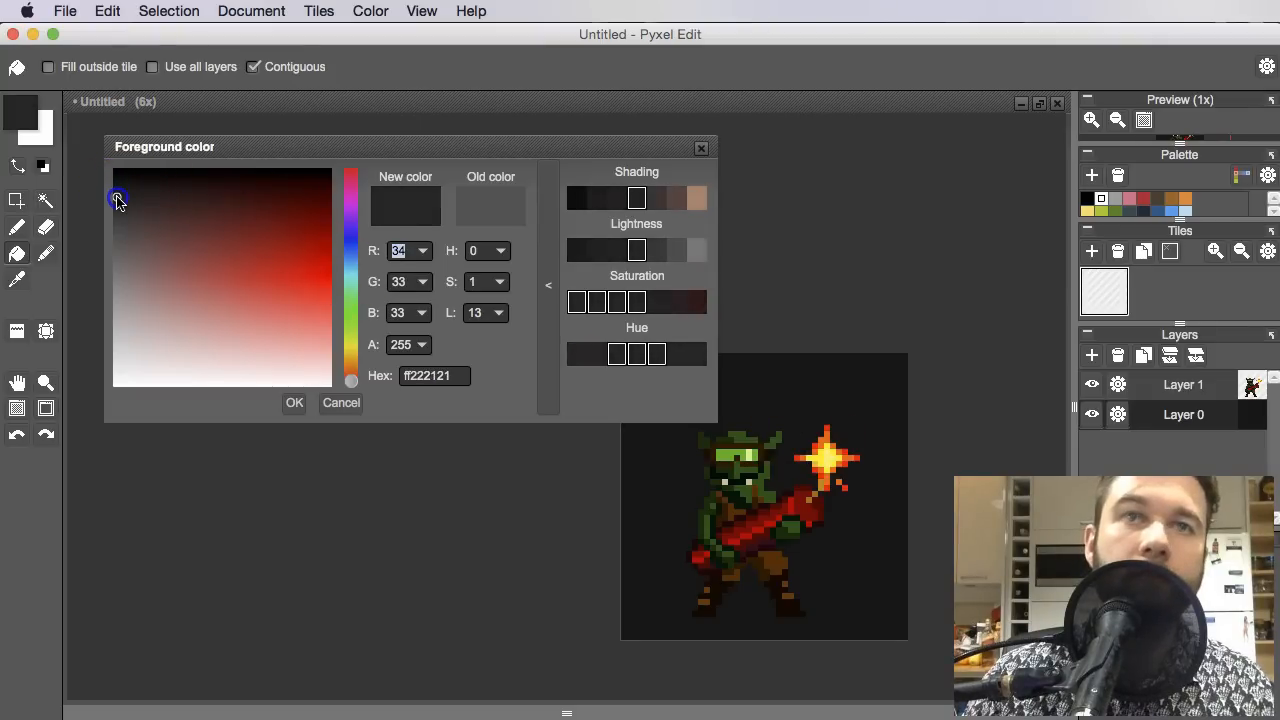
left_click(812, 413)
left_click_drag(177, 240, 116, 194)
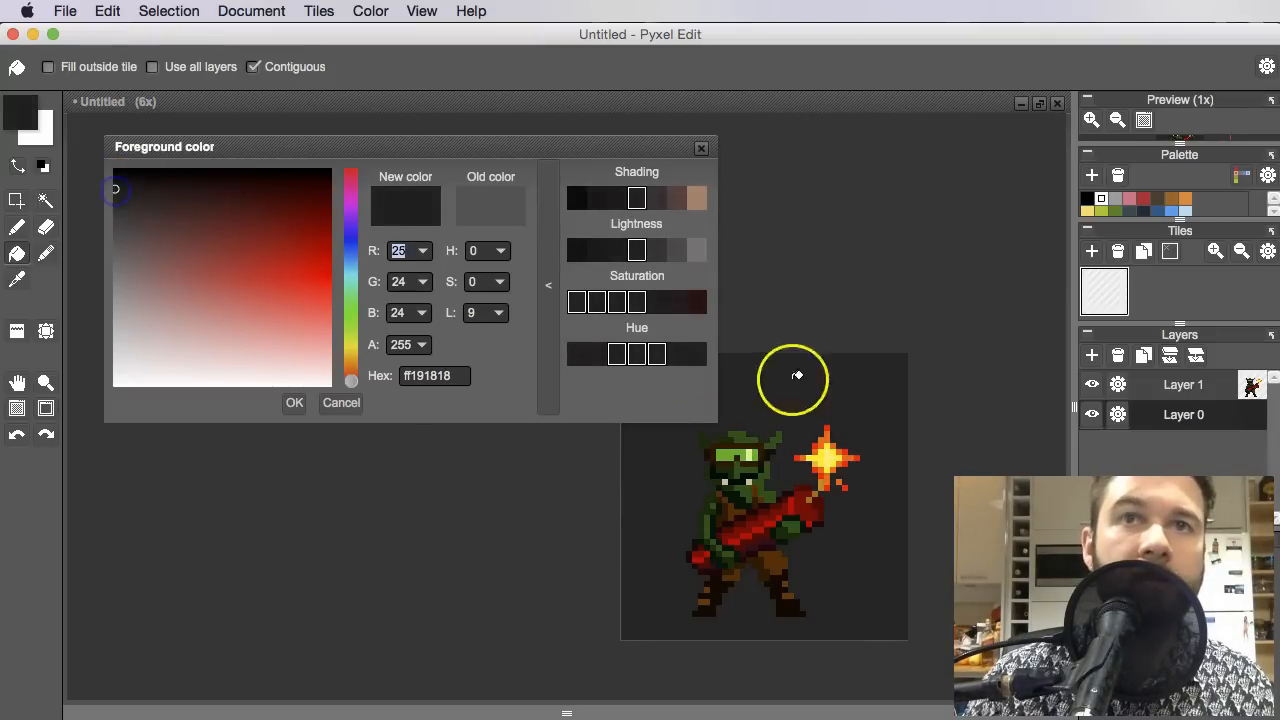
left_click(701, 148)
Sample the background with the pen, lighten the colour to ff312f2f and paint small brick blocks near the canvas's upper-left corner
key("b")
scroll(545, 435, "up", 2)
left_click(837, 342, "alt")
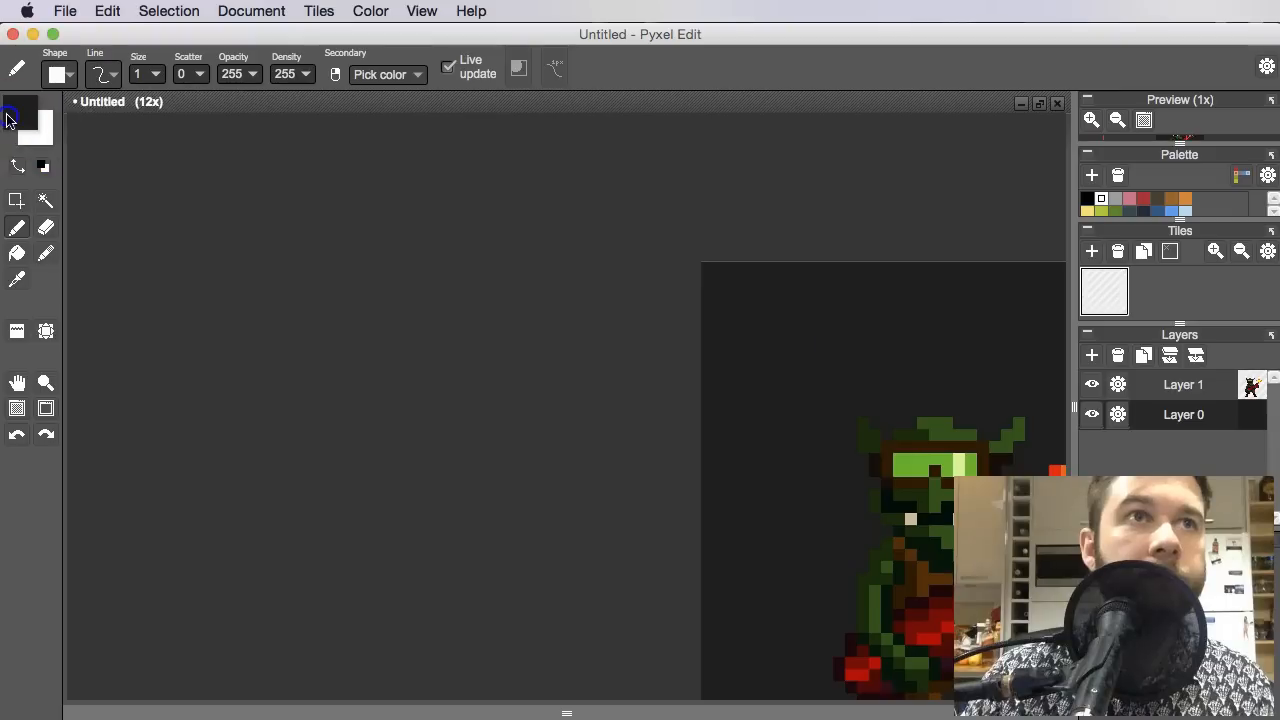
left_click(8, 118)
left_click(651, 251)
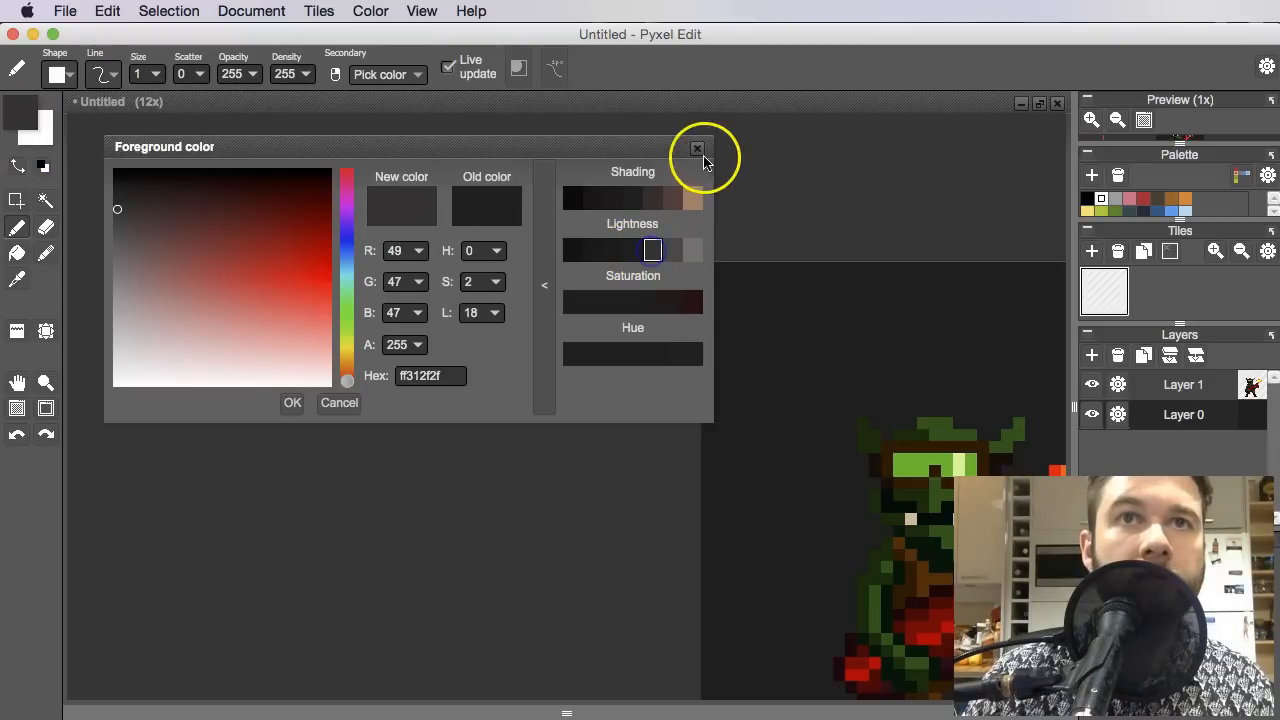
left_click(700, 149)
scroll(740, 368, "up", 1)
key("space")
left_click_drag(715, 354, 572, 342)
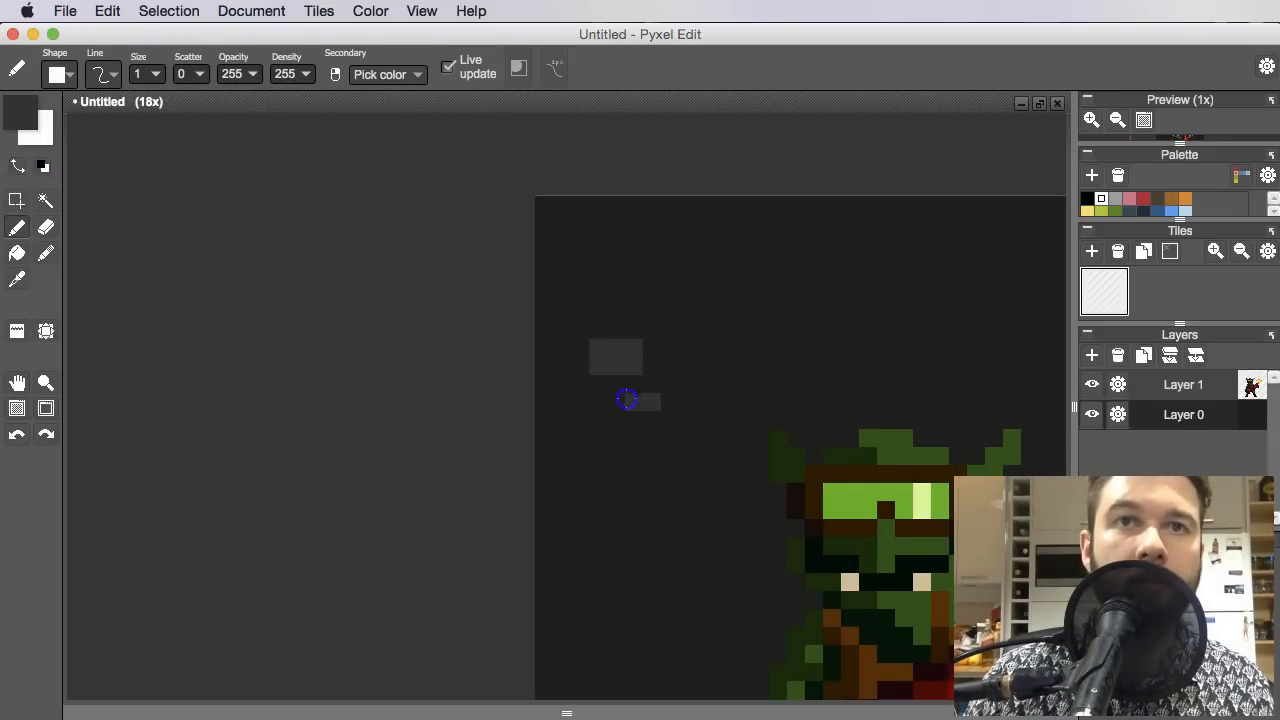
Paint a second cluster of dark grey brick blocks on the wall beside the goblin's left-hand arm
scroll(648, 410, "down", 2)
key("space")
left_click_drag(797, 494, 666, 476)
scroll(567, 425, "up", 1)
key("space")
mouse_move(573, 456)
left_mouse_down()
mouse_move(566, 406)
mouse_move(583, 339)
left_mouse_up()
left_click_drag(496, 376, 492, 389)
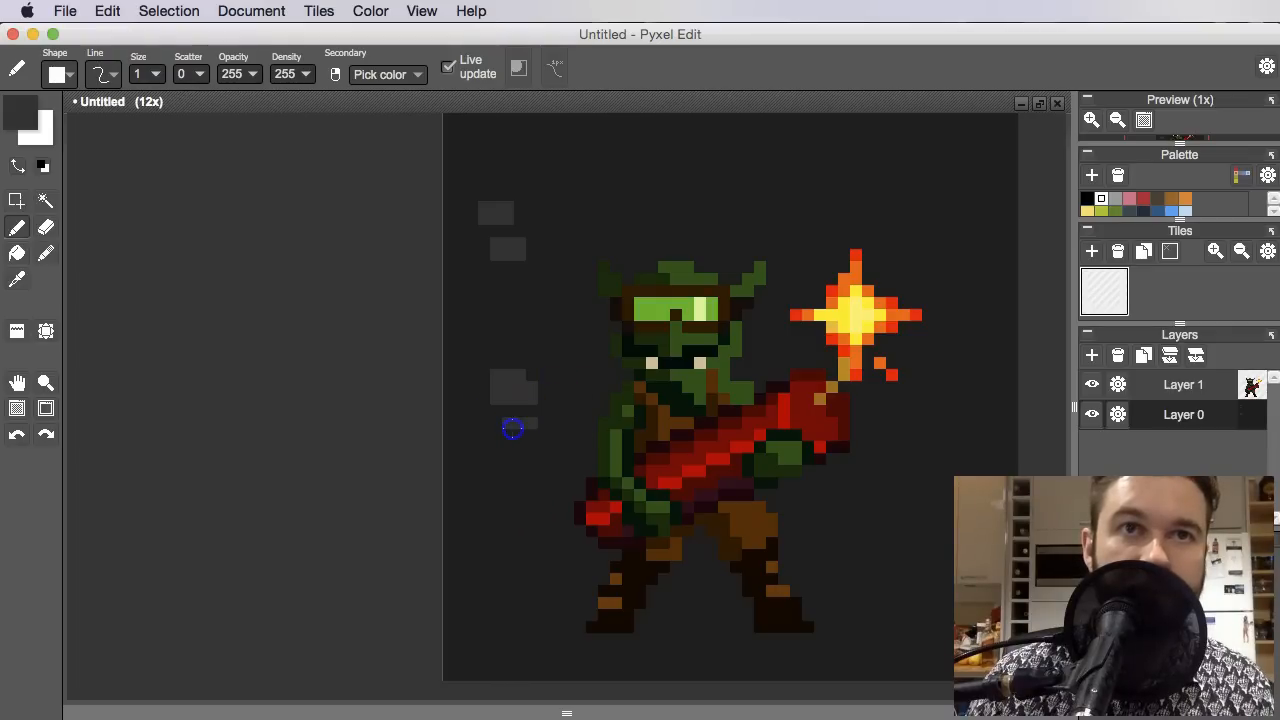
left_click_drag(532, 392, 543, 432)
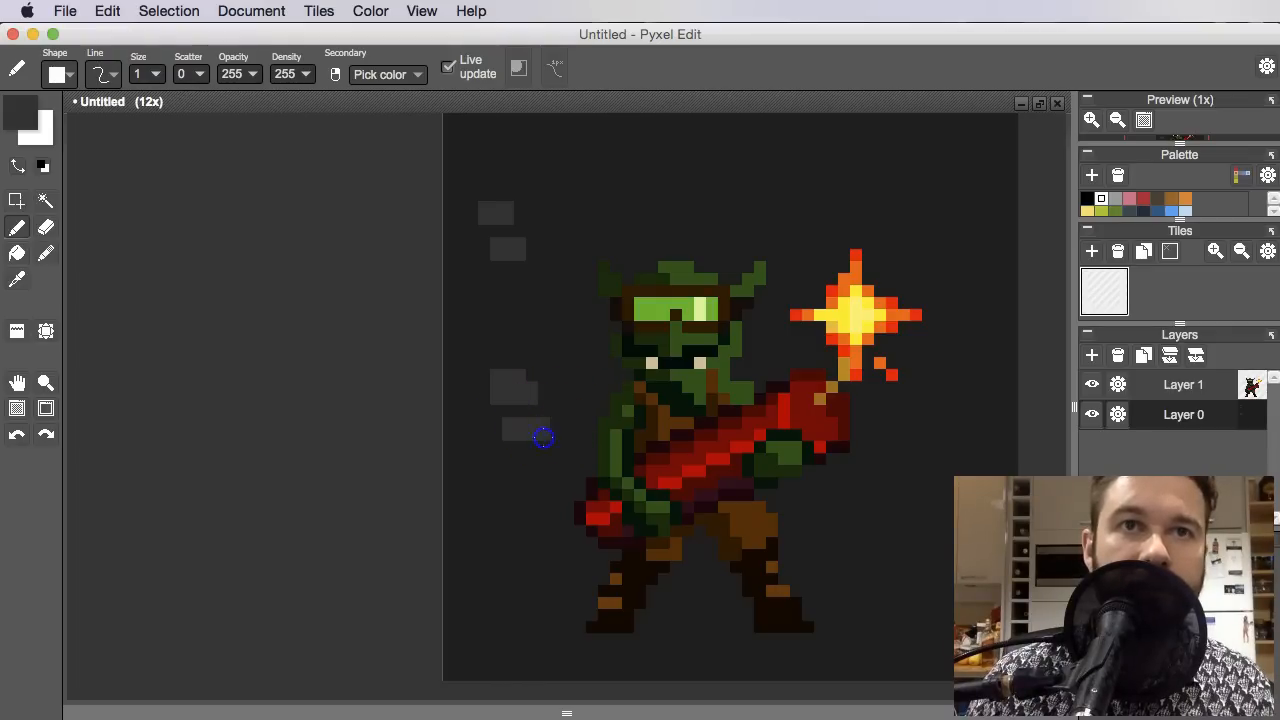
Add a small brick to the cluster beside the arm and paint a third group of bricks above the flame
scroll(563, 398, "down", 4)
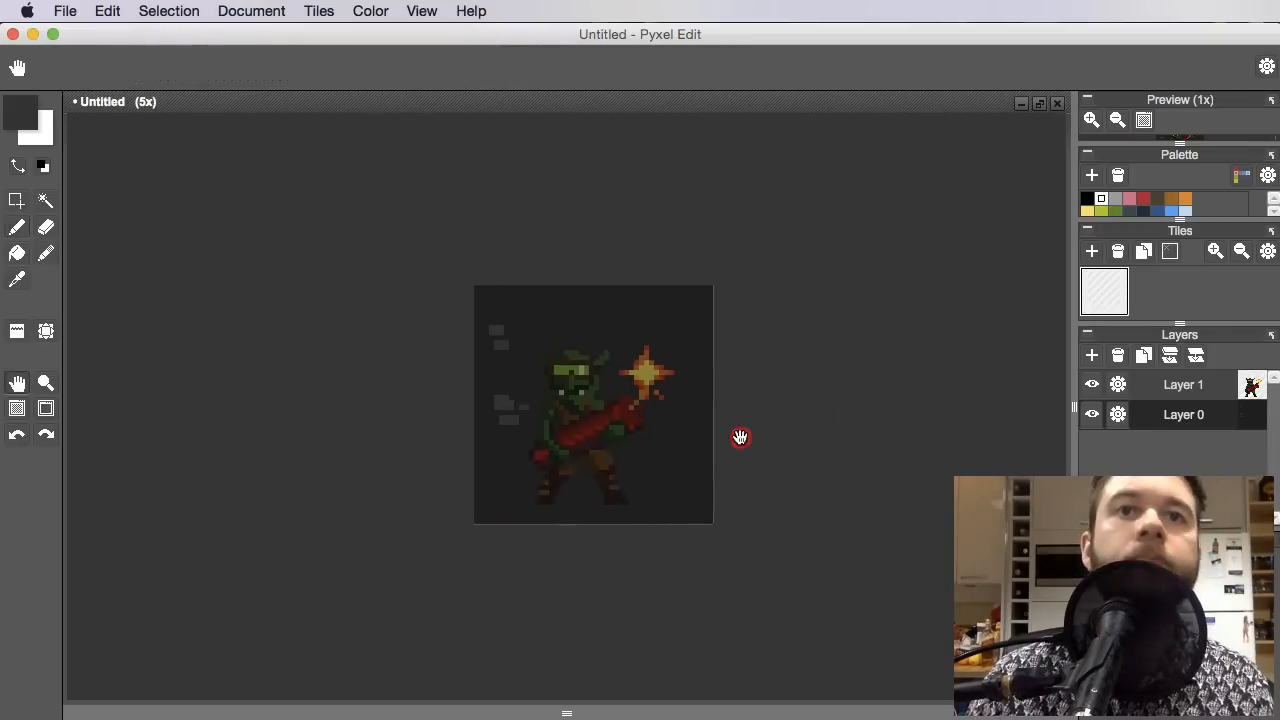
scroll(643, 346, "up", 4)
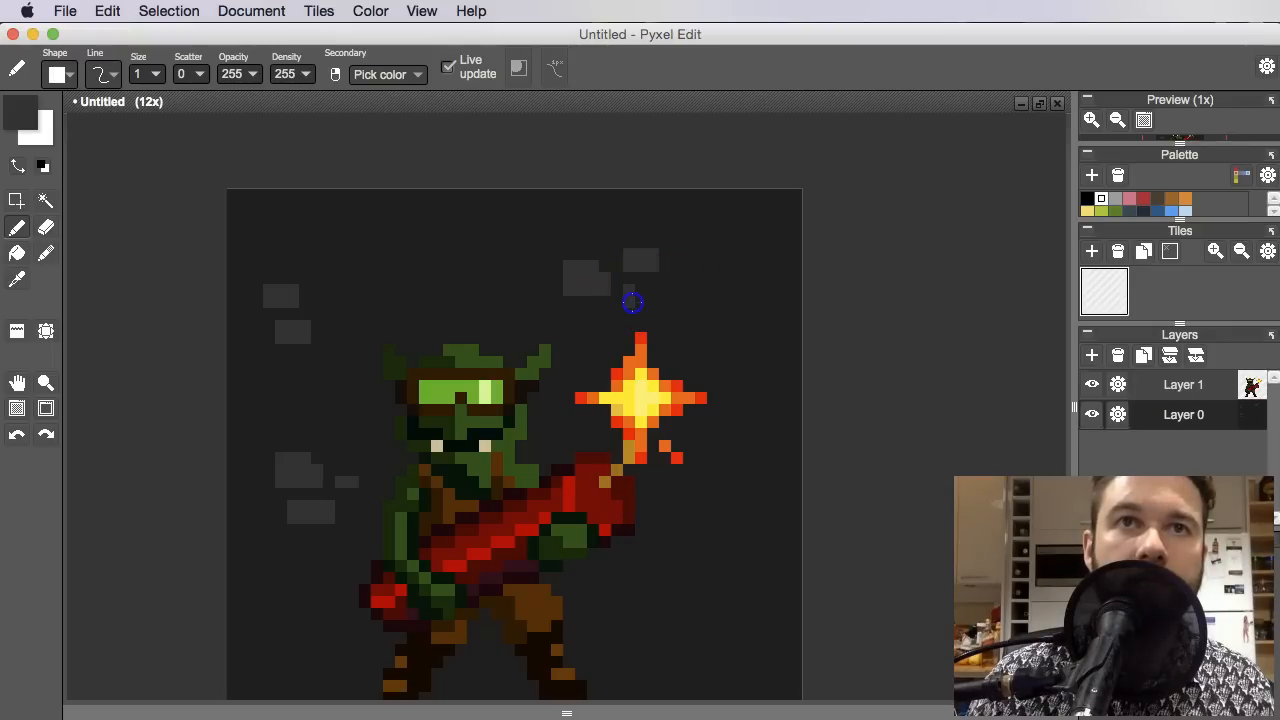
scroll(848, 354, "down", 4)
scroll(871, 434, "up", 4)
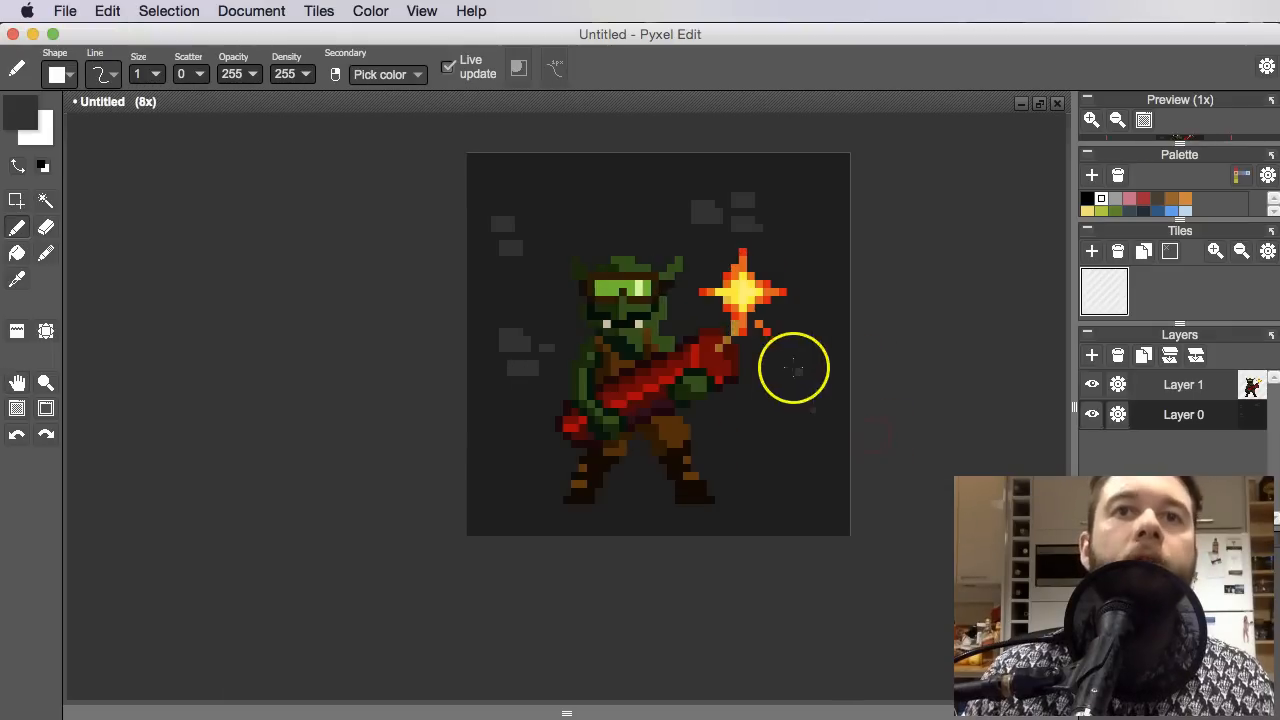
Draw a grey line across the full canvas width behind the goblin's feet and fill the area beneath it as the floor
left_click_drag(651, 527, 583, 531)
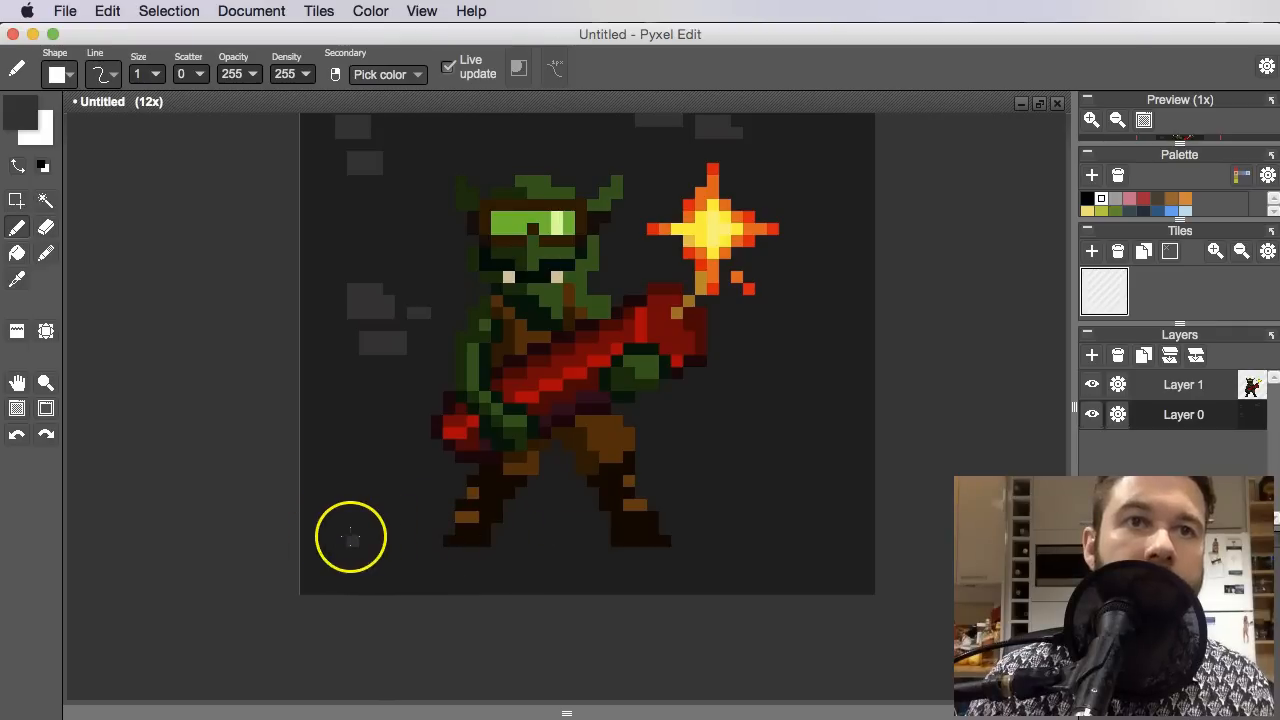
left_click_drag(313, 531, 886, 526)
left_click_drag(627, 569, 626, 567)
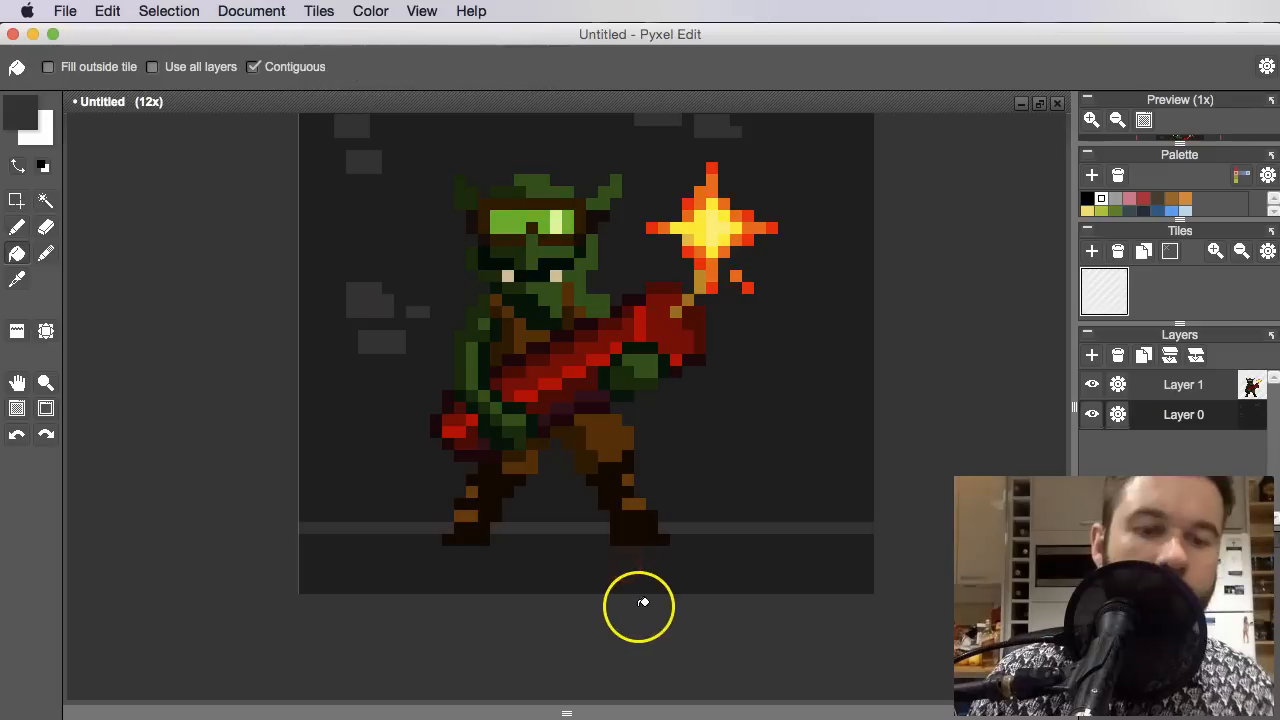
scroll(650, 570, "down", 2)
left_click(670, 583)
scroll(697, 563, "down", 1)
left_click_drag(663, 526, 814, 408)
scroll(674, 549, "up", 4)
Undo and redo the floor's line and fill to compare the scene with and without it
left_click_drag(686, 510, 680, 528)
left_click_drag(562, 535, 580, 542)
key("super+z")
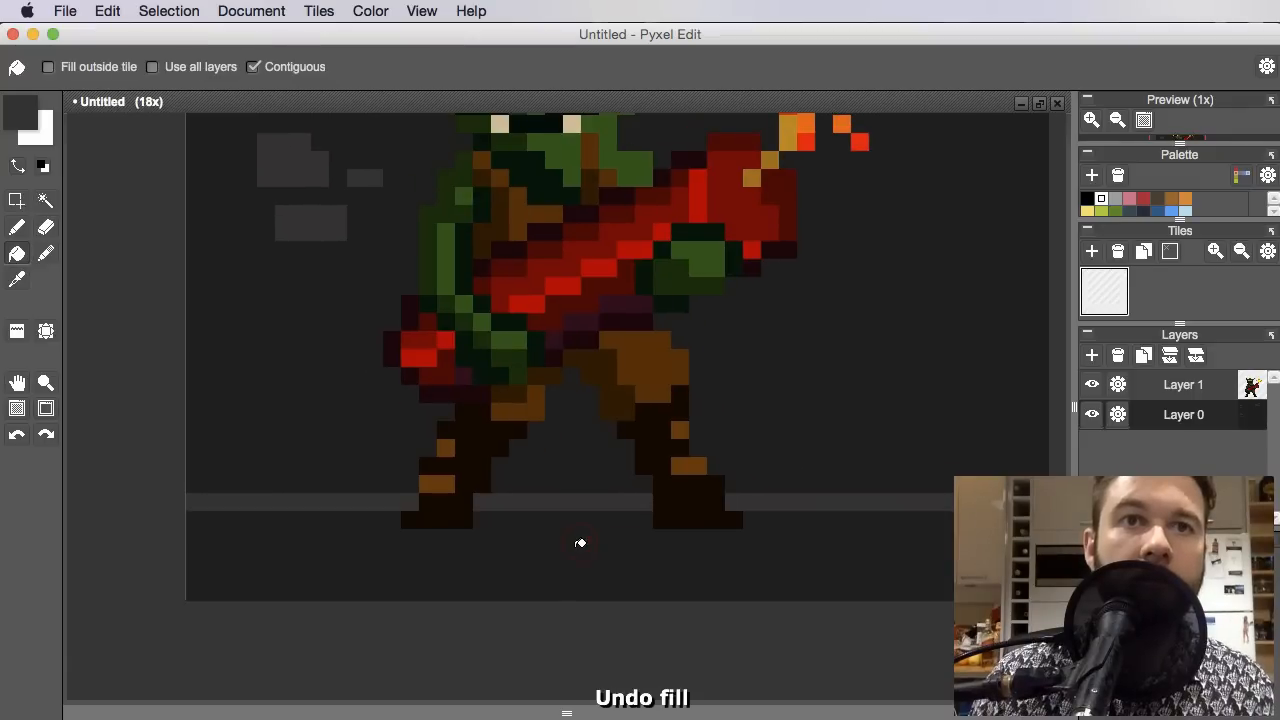
key("super+z")
key("super+shift+z")
key("super+shift+z")
scroll(600, 572, "down", 4)
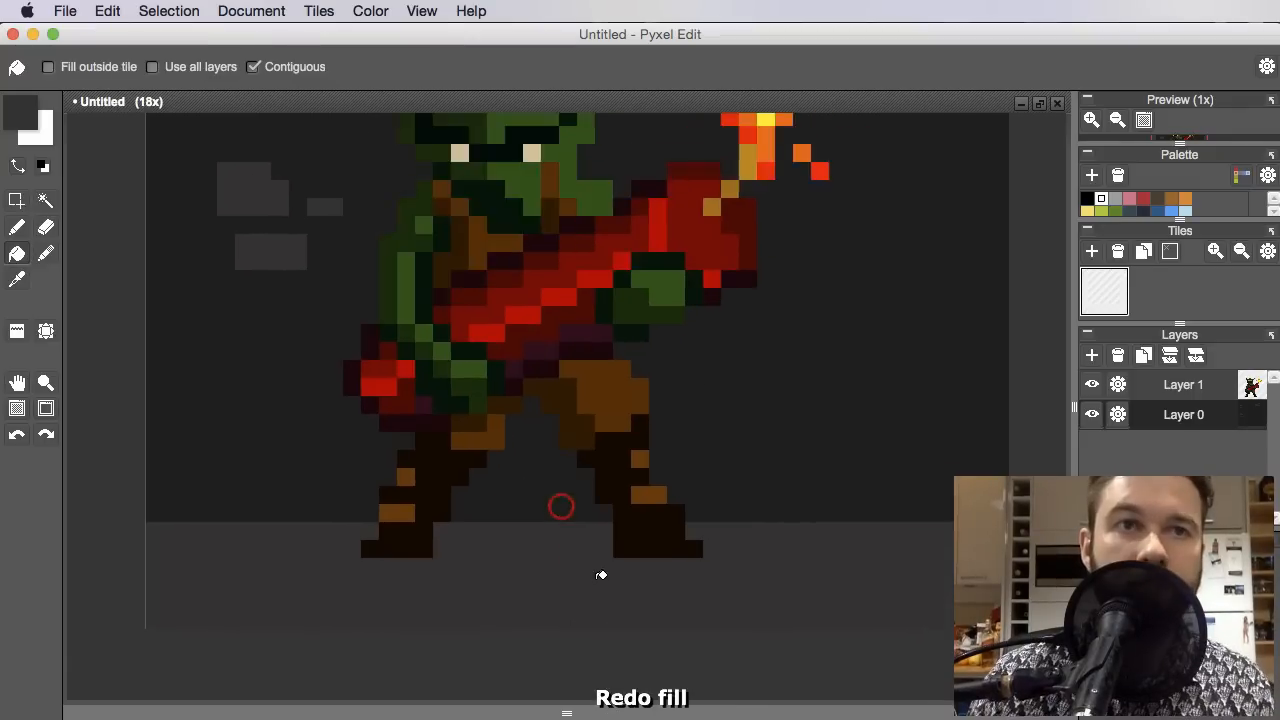
Choose the lighter grey ff858080 and paint the first stone blocks at the left end of the floor with the Pen
scroll(594, 576, "up", 5)
key("b")
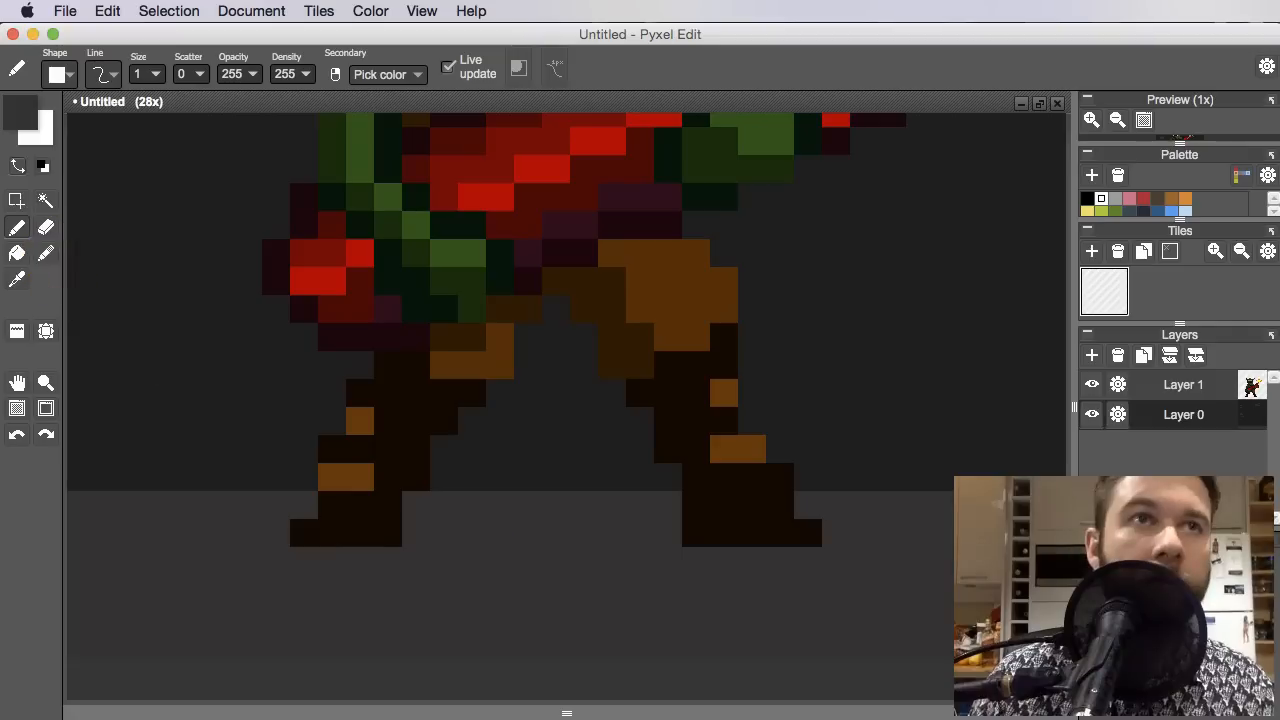
left_click(22, 122)
left_click(689, 243)
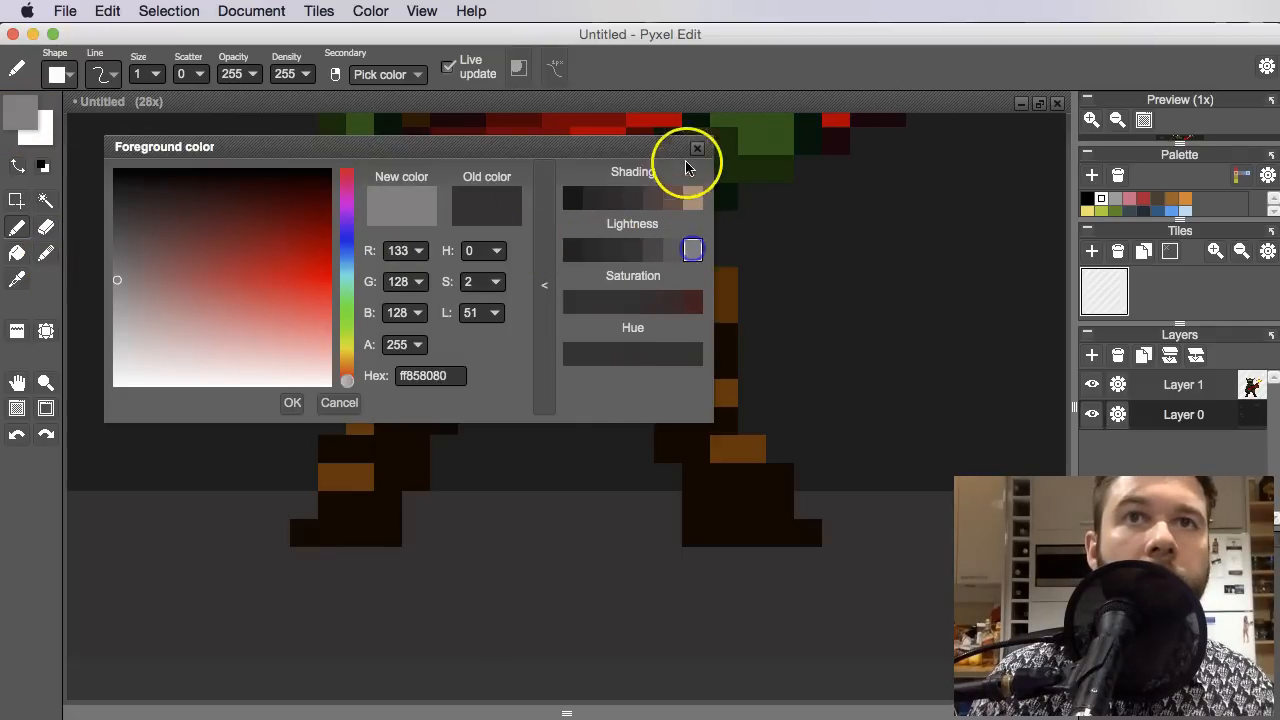
left_click(692, 146)
scroll(520, 508, "down", 4)
scroll(523, 497, "up", 3)
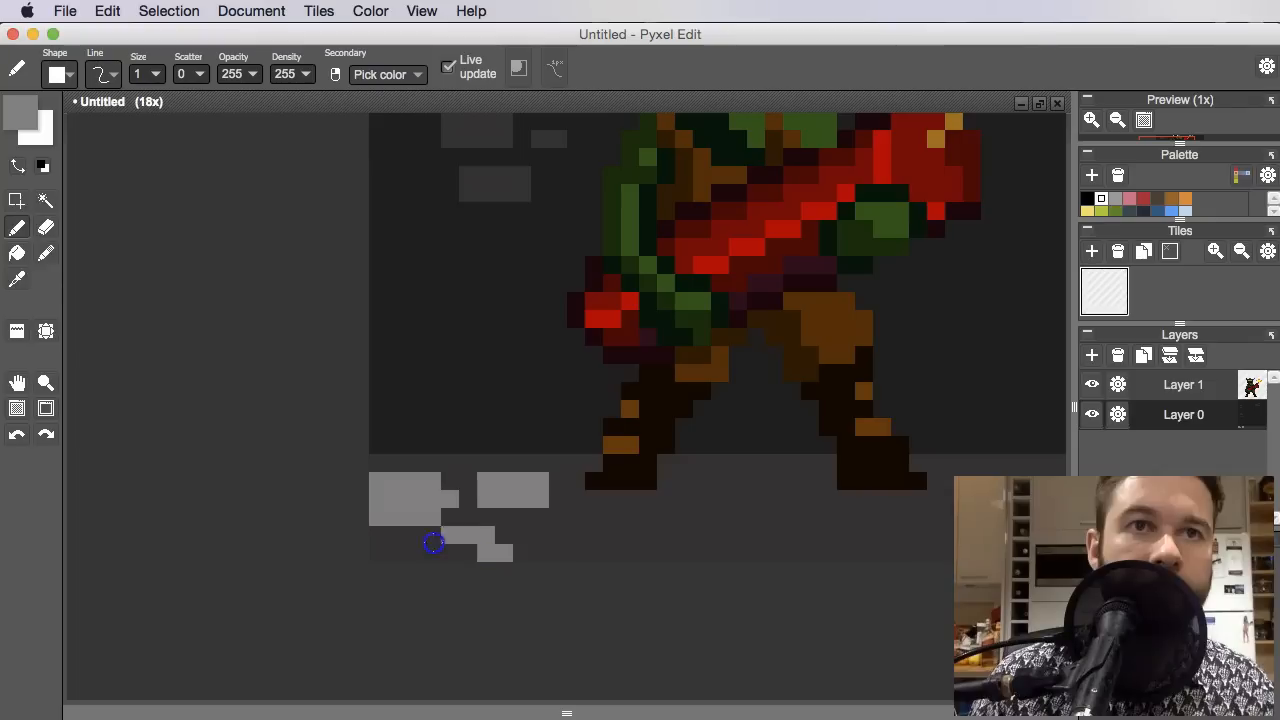
Undo the last stone stroke and paint a wide rectangular slab along the floor's lower edge beneath the first blocks
key("super+z")
left_click_drag(468, 535, 551, 537)
scroll(567, 515, "down", 3)
left_click_drag(726, 546, 656, 563)
scroll(567, 528, "up", 3)
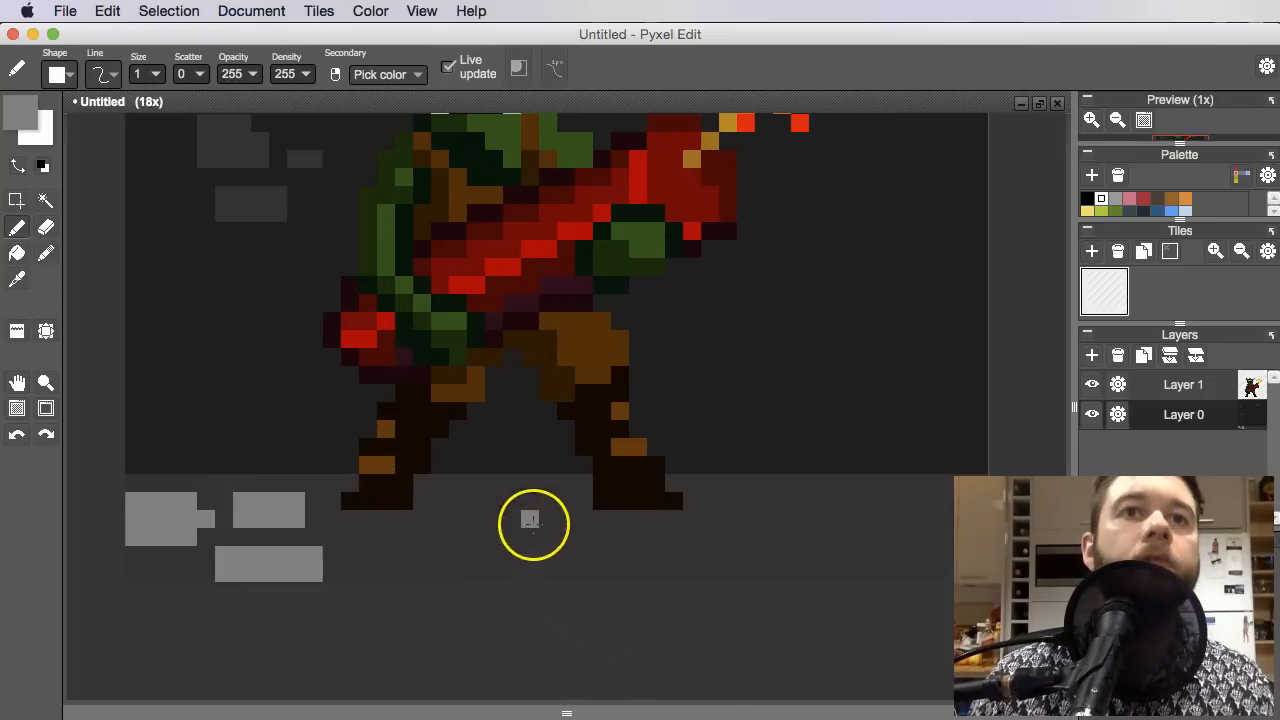
left_click_drag(417, 532, 528, 543)
scroll(534, 416, "down", 2)
left_click_drag(494, 370, 565, 434)
scroll(562, 428, "up", 2)
left_click_drag(637, 560, 591, 469)
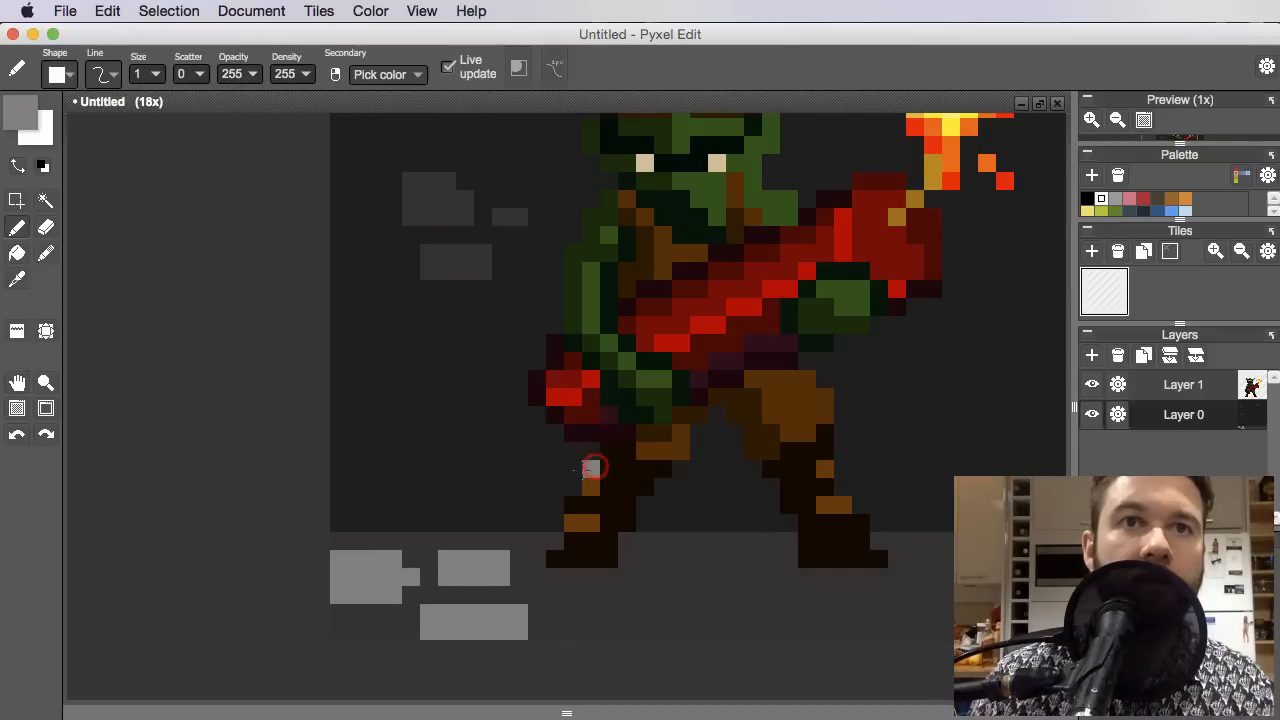
Sample the stones' grey, darken it to ff6a6666 and fill the three floor stones with it
key("i")
left_click(476, 278)
left_click_drag(651, 666, 571, 577)
key("f")
left_click(440, 507, "alt")
left_click(17, 116)
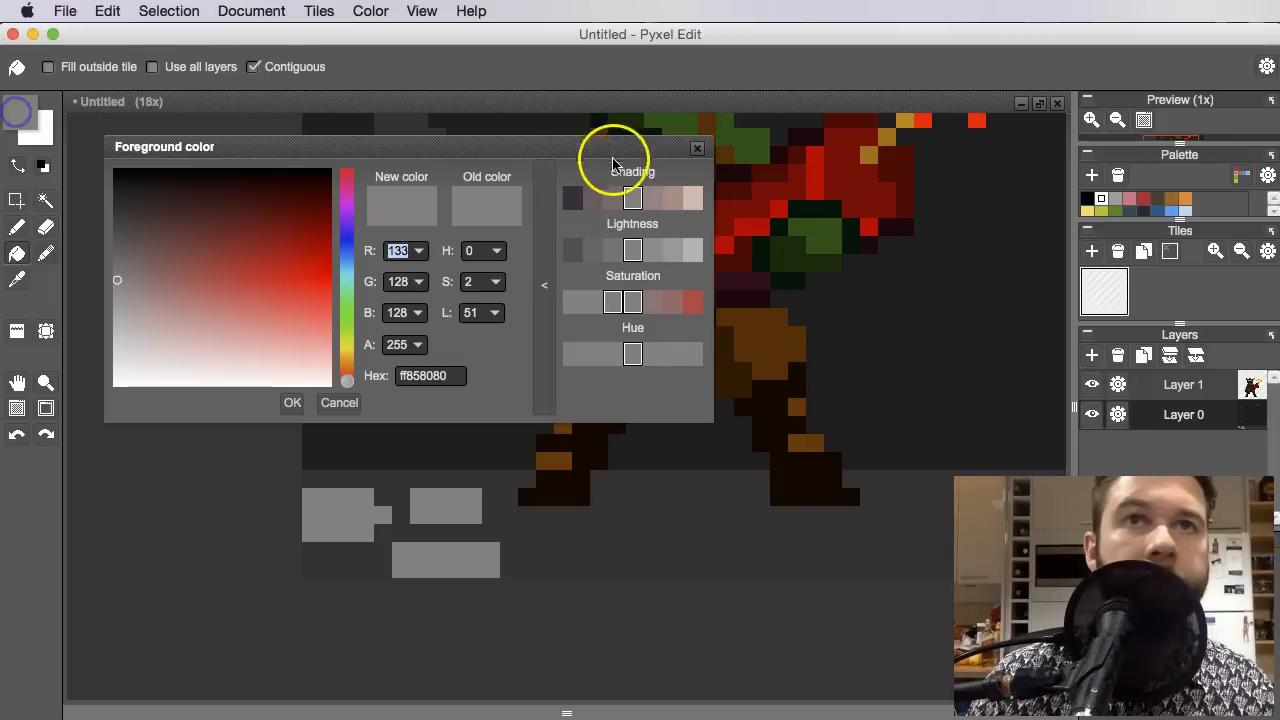
left_click(608, 254)
left_click(592, 252)
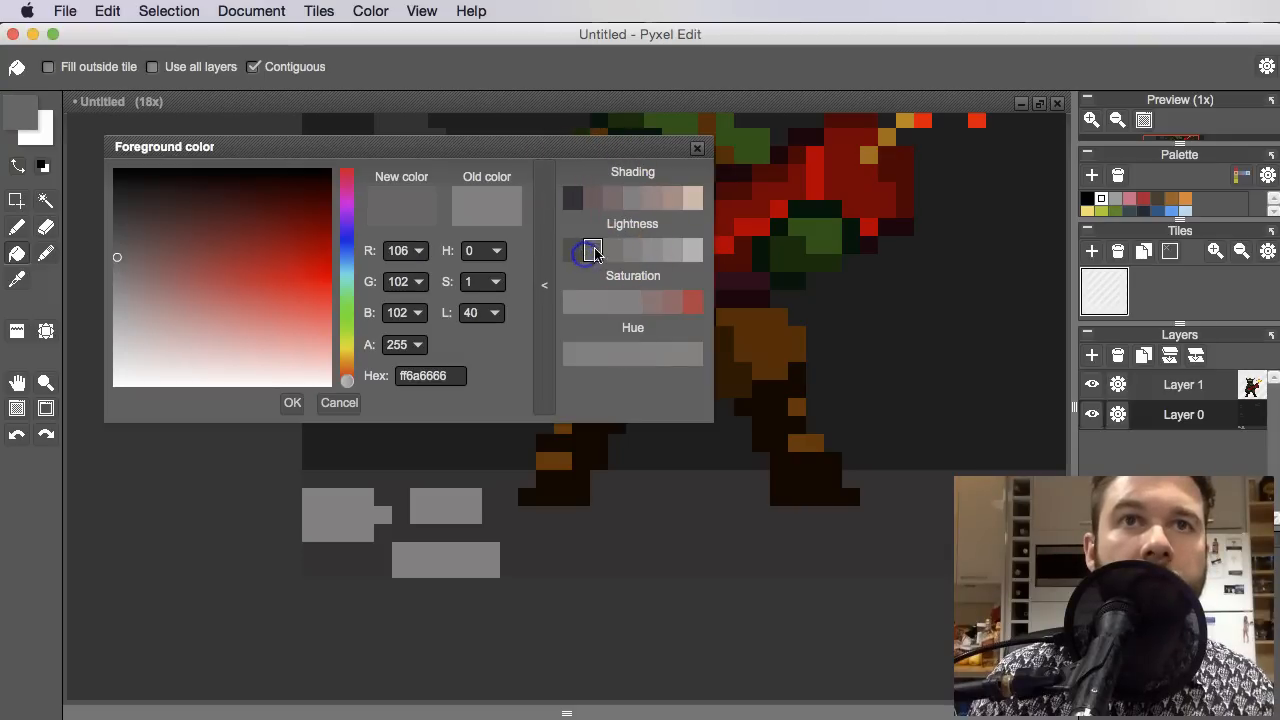
left_click(464, 488)
left_click(451, 552)
left_click(358, 521)
Sample the stones' grey again and refill all three floor stones with a still darker shade
scroll(512, 564, "down", 6)
key("space")
left_click_drag(605, 620, 694, 537)
scroll(608, 540, "up", 7)
key("space")
left_click_drag(586, 515, 601, 544)
key("alt")
left_click(549, 522, "alt")
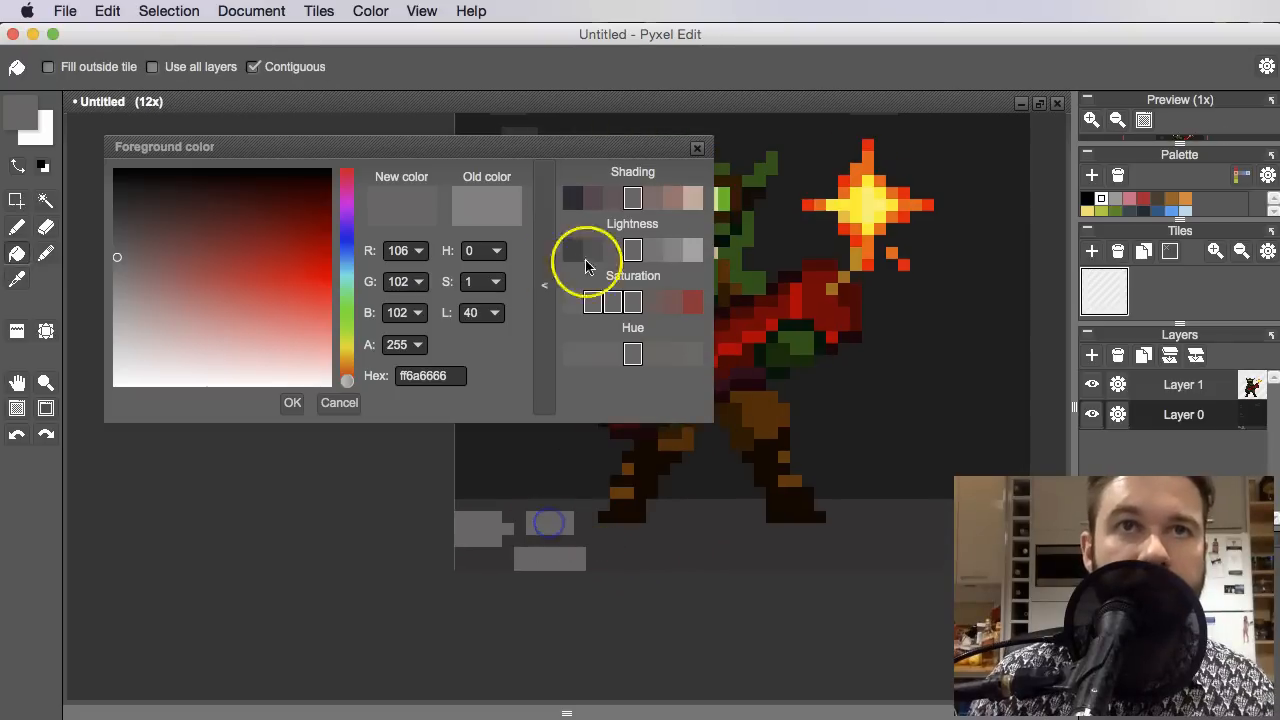
left_click(614, 251)
left_click(553, 524)
left_click(593, 251)
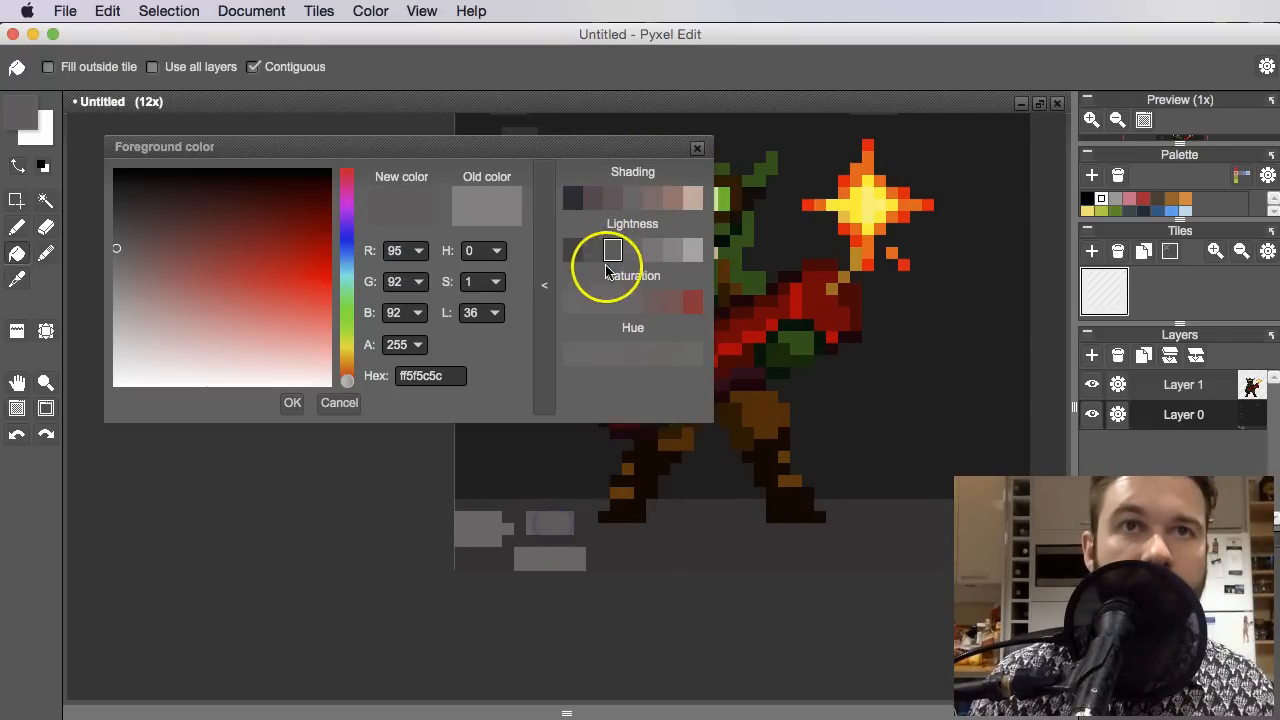
left_click(561, 557)
left_click(484, 539)
Paint a stone under the goblin's left-hand foot, a flat one below it, and a larger stone between the feet
scroll(560, 534, "down", 6)
left_click_drag(676, 536, 763, 549)
scroll(721, 621, "up", 2)
key("b")
left_click_drag(714, 612, 654, 606)
scroll(704, 610, "up", 2)
left_click(701, 149)
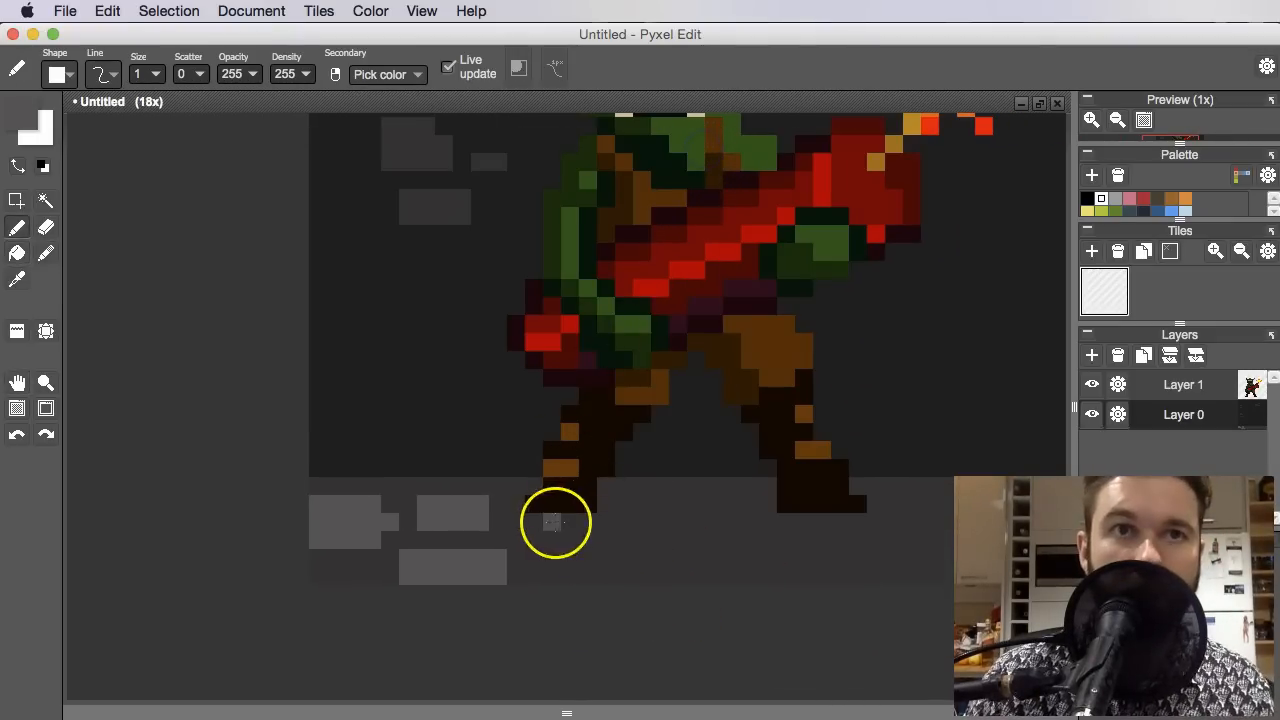
left_click(563, 578)
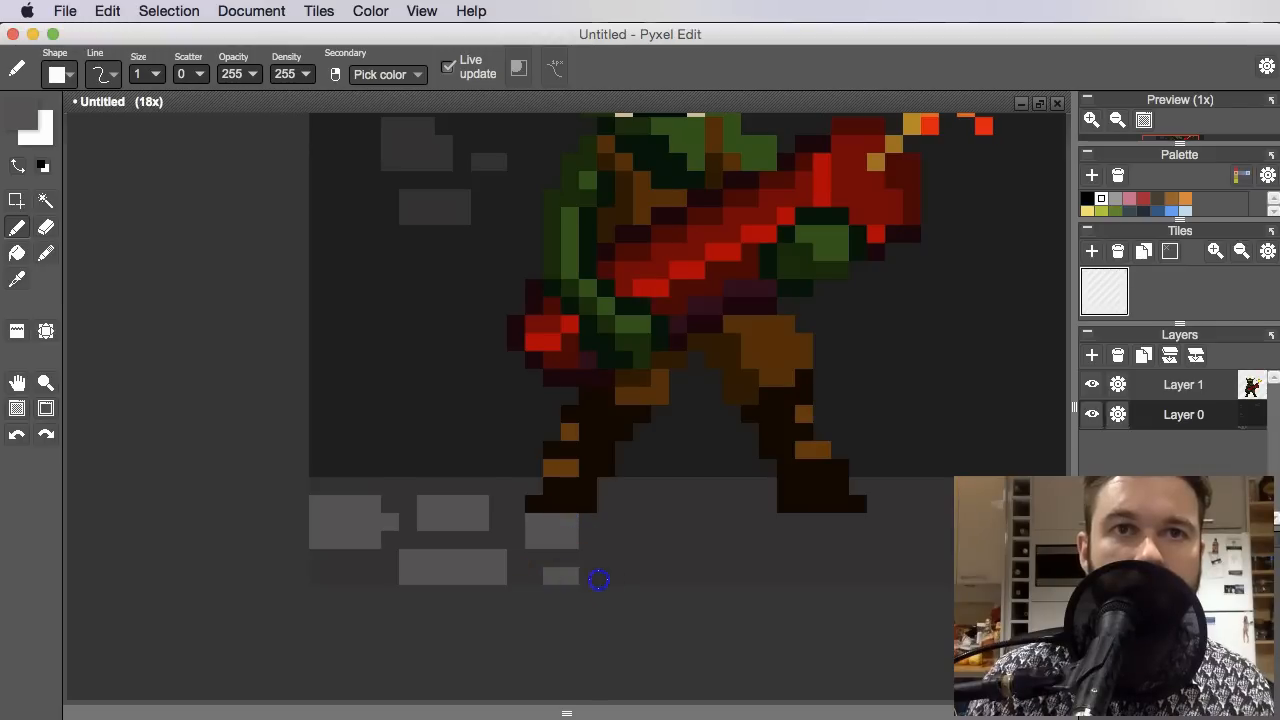
left_click_drag(640, 509, 660, 512)
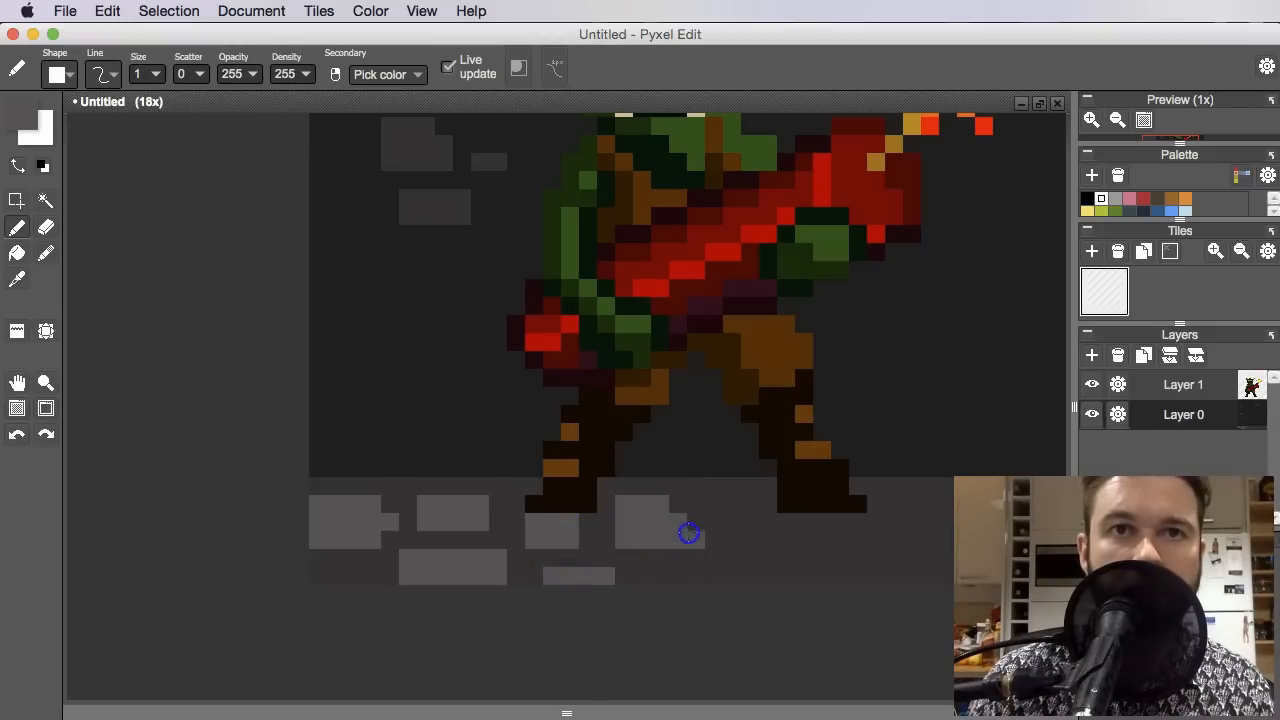
Paint stones beneath the goblin's right-hand foot and flat stones along the floor's lower edge between the feet
scroll(695, 510, "right", 5)
left_click_drag(595, 476, 604, 478)
mouse_move(714, 562)
left_mouse_down()
mouse_move(677, 554)
mouse_move(640, 578)
left_mouse_up()
left_click(558, 567)
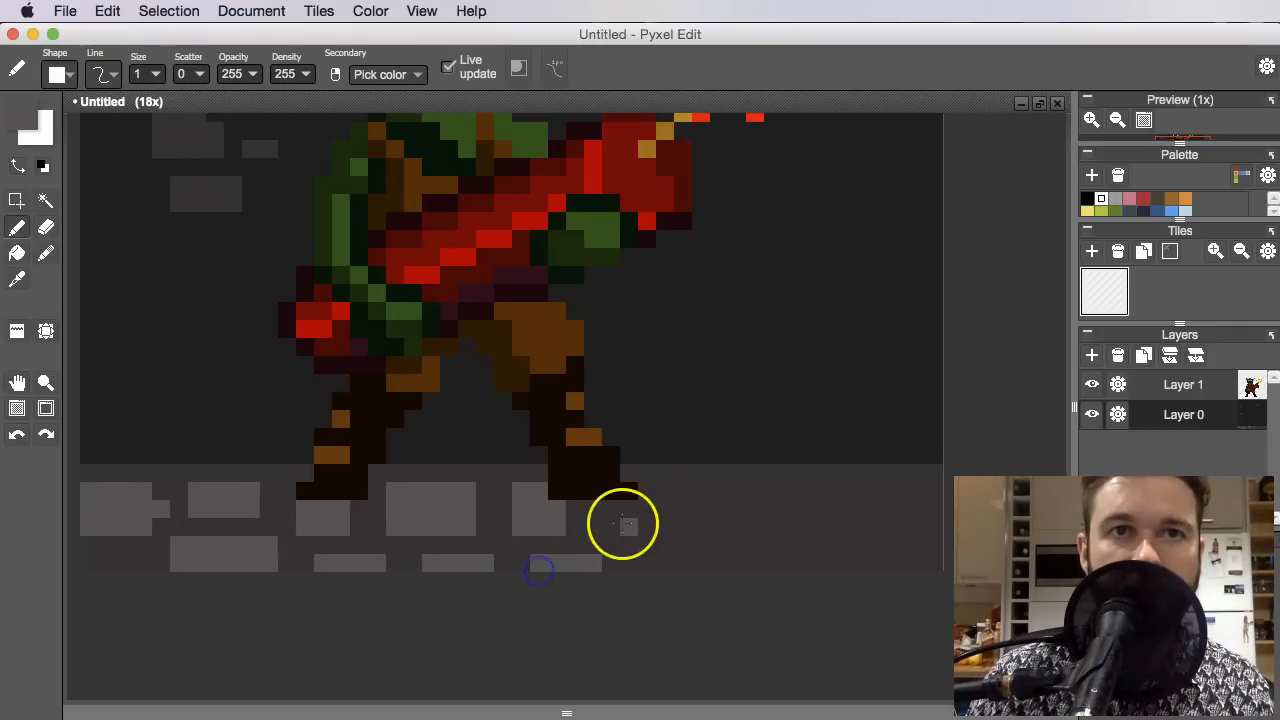
left_click(596, 550)
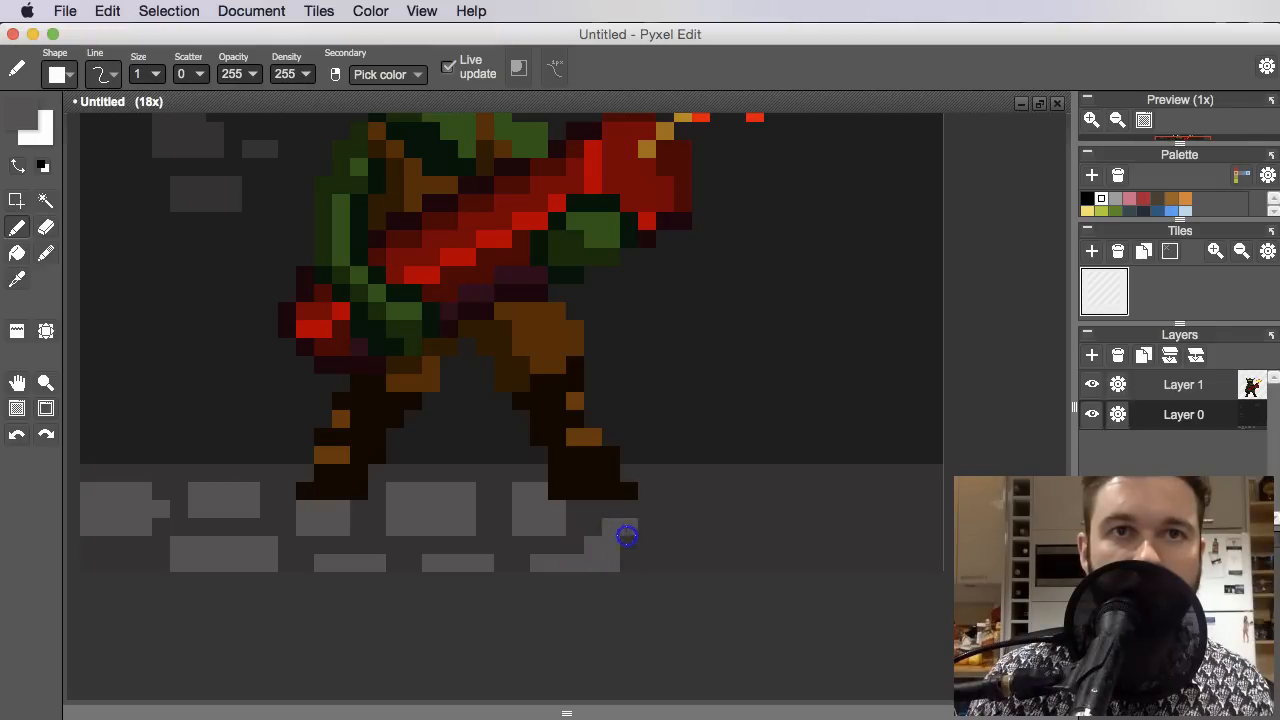
Paint four irregular stone blocks on the floor between the right-hand foot and the canvas's right edge
left_click_drag(665, 493, 674, 516)
left_click(720, 524)
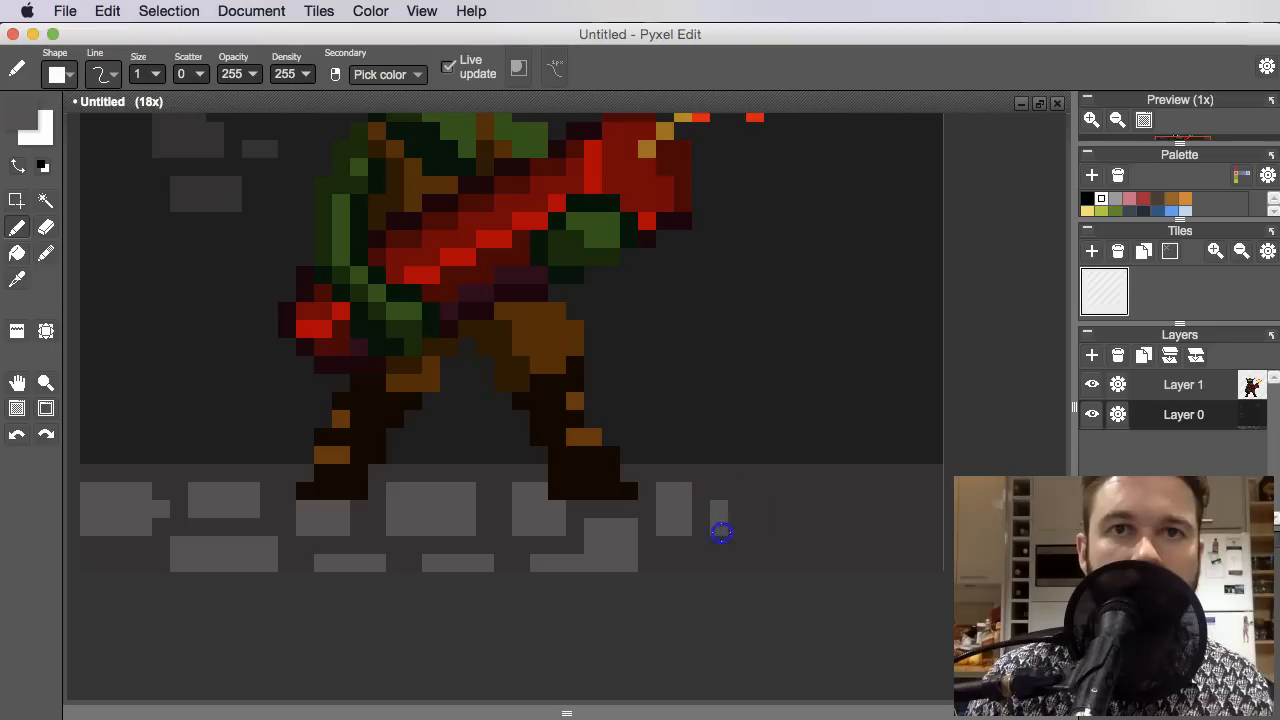
left_click(846, 495)
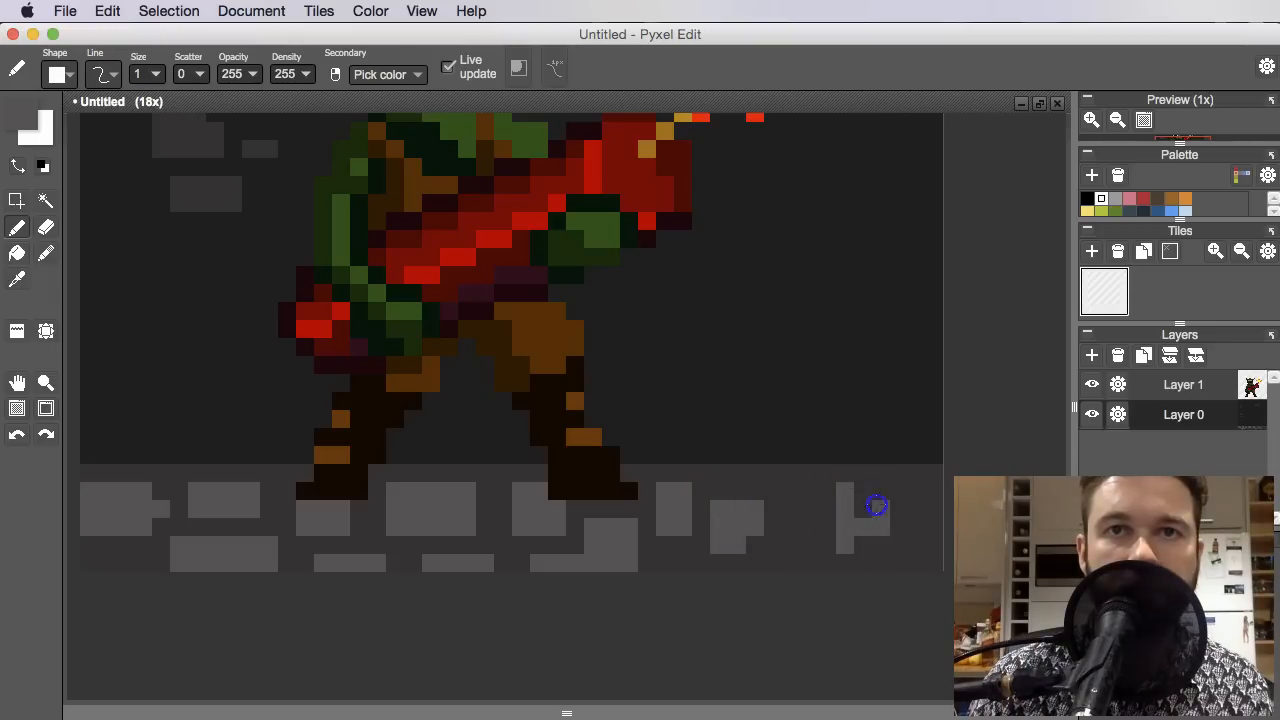
left_click(903, 520)
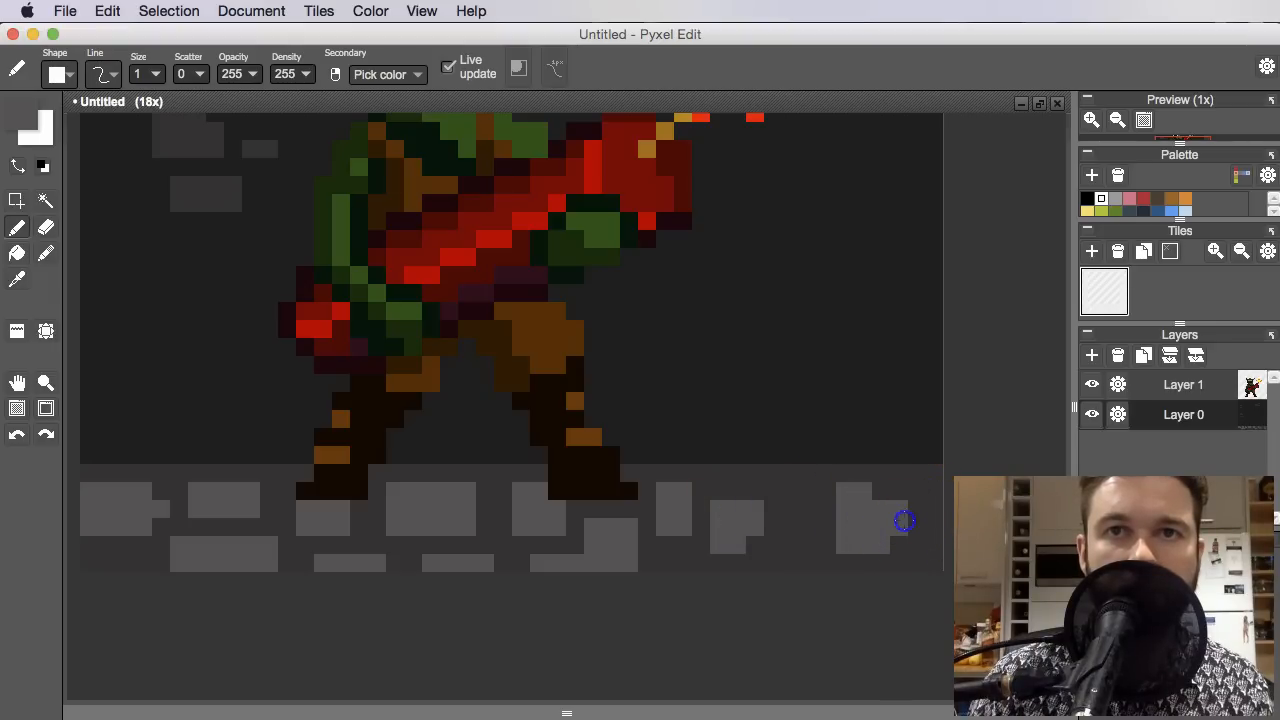
left_click(789, 548)
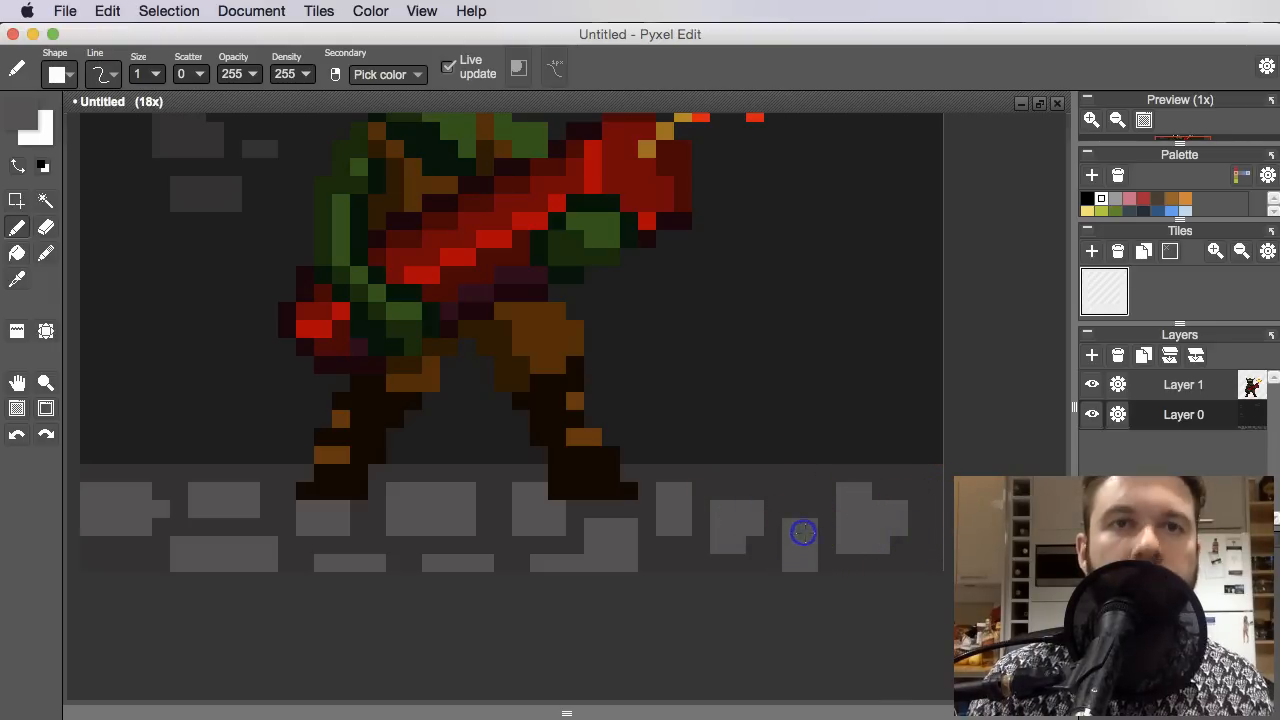
Fill the remaining gaps at the floor's right end with small stones along its upper and lower edges
scroll(803, 533, "down", 5)
scroll(837, 531, "up", 4)
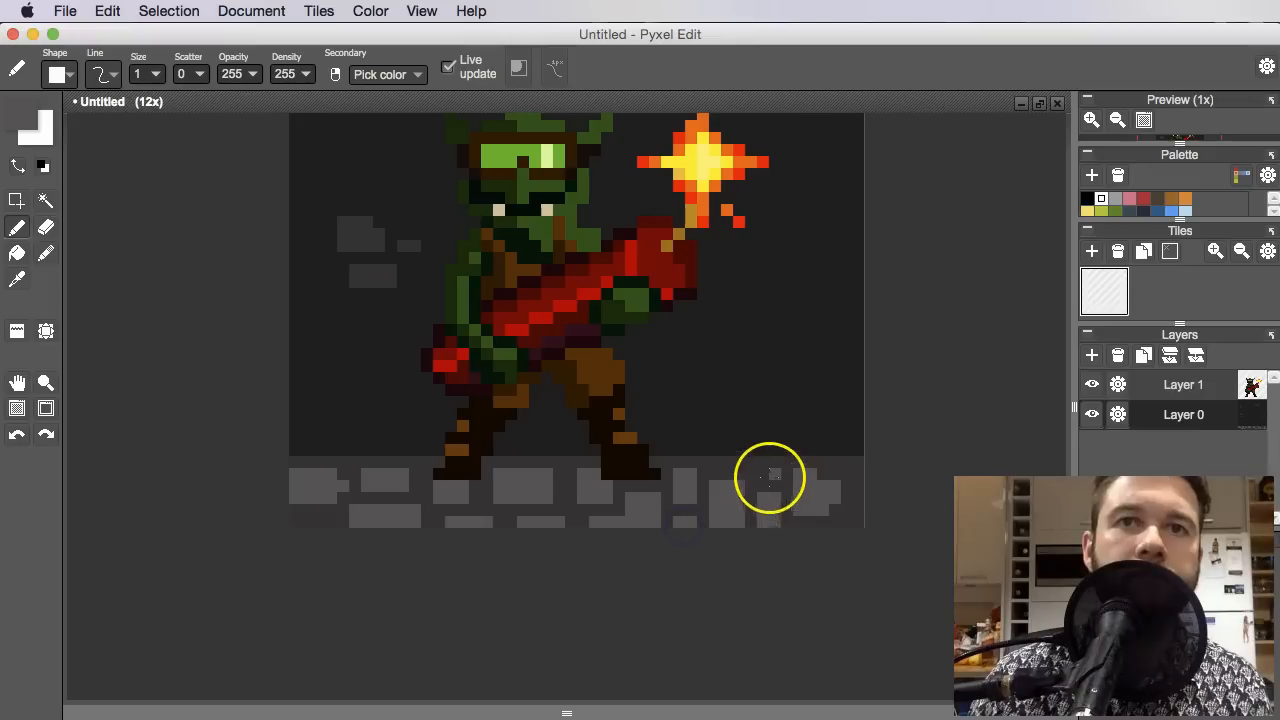
mouse_move(829, 476)
left_mouse_down()
mouse_move(834, 520)
mouse_move(852, 523)
left_mouse_up()
left_click_drag(858, 450, 851, 503)
scroll(839, 463, "down", 5)
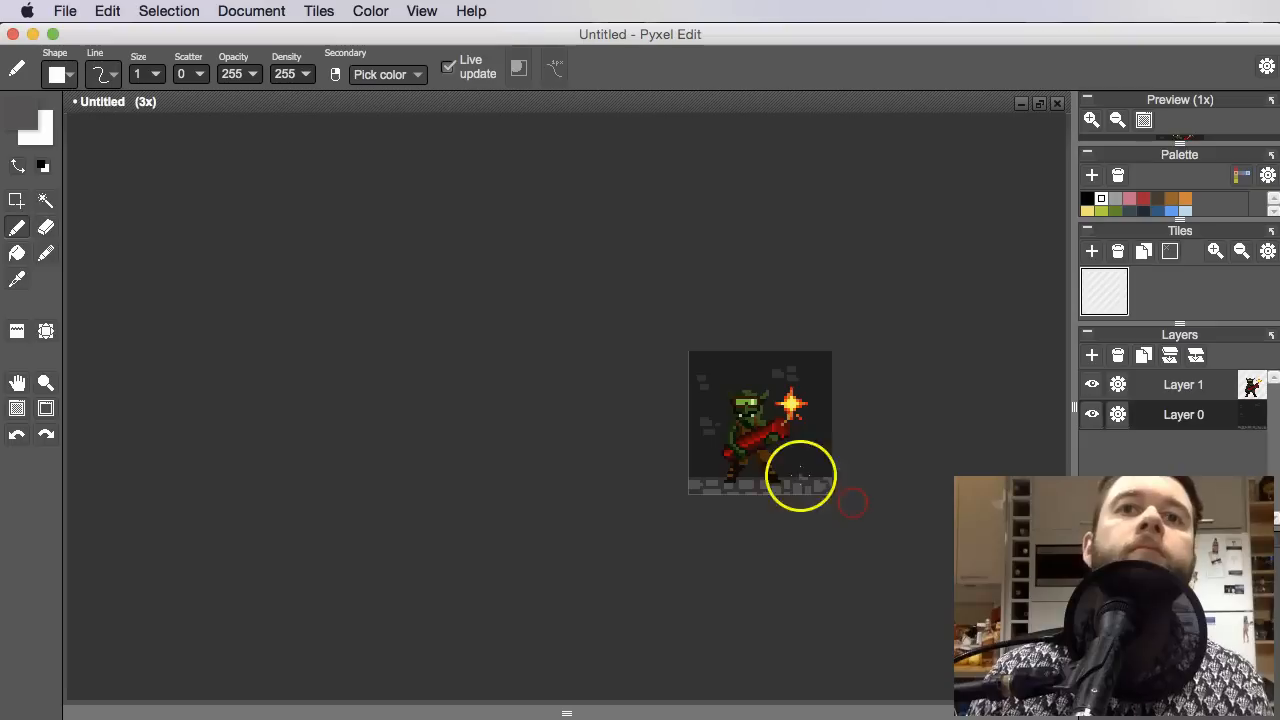
scroll(820, 483, "up", 2)
left_click_drag(757, 433, 730, 464)
Extend the leftmost stone up to the floor's top edge and add a flat stone in the lower-left corner
scroll(660, 508, "up", 7)
left_click_drag(474, 501, 490, 500)
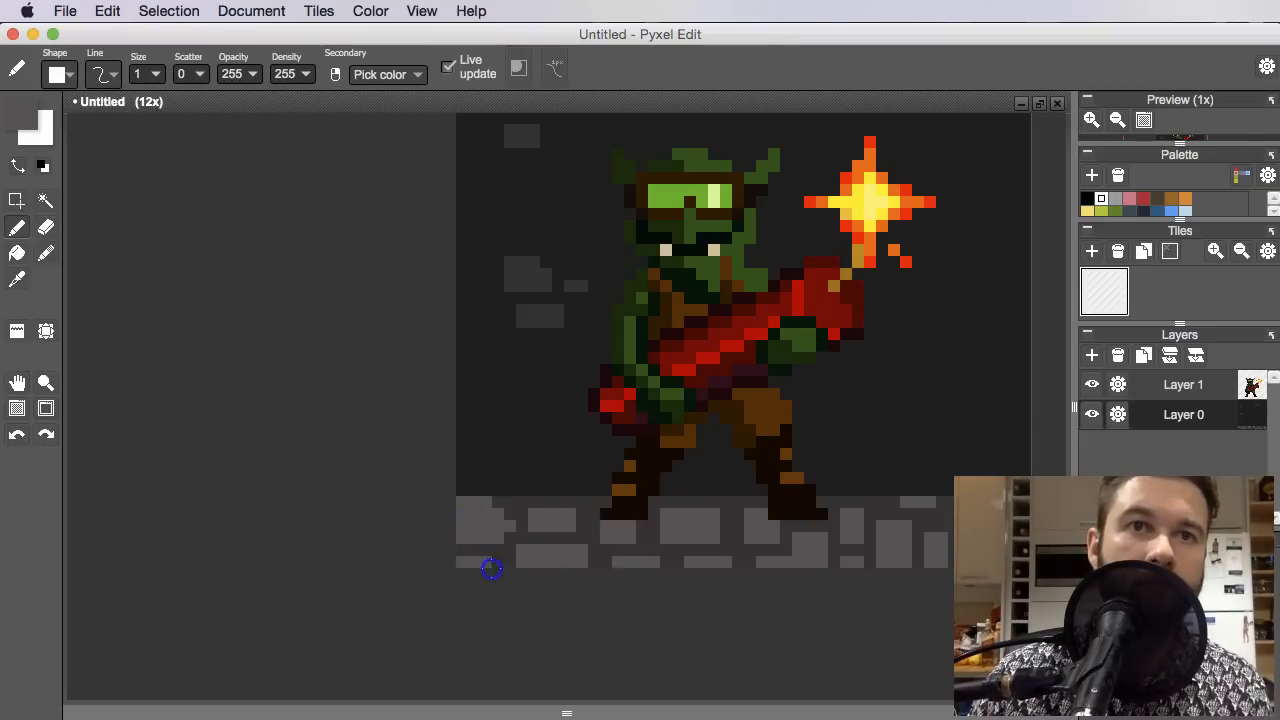
scroll(490, 568, "down", 3)
scroll(580, 443, "up", 3)
scroll(640, 447, "up", 2)
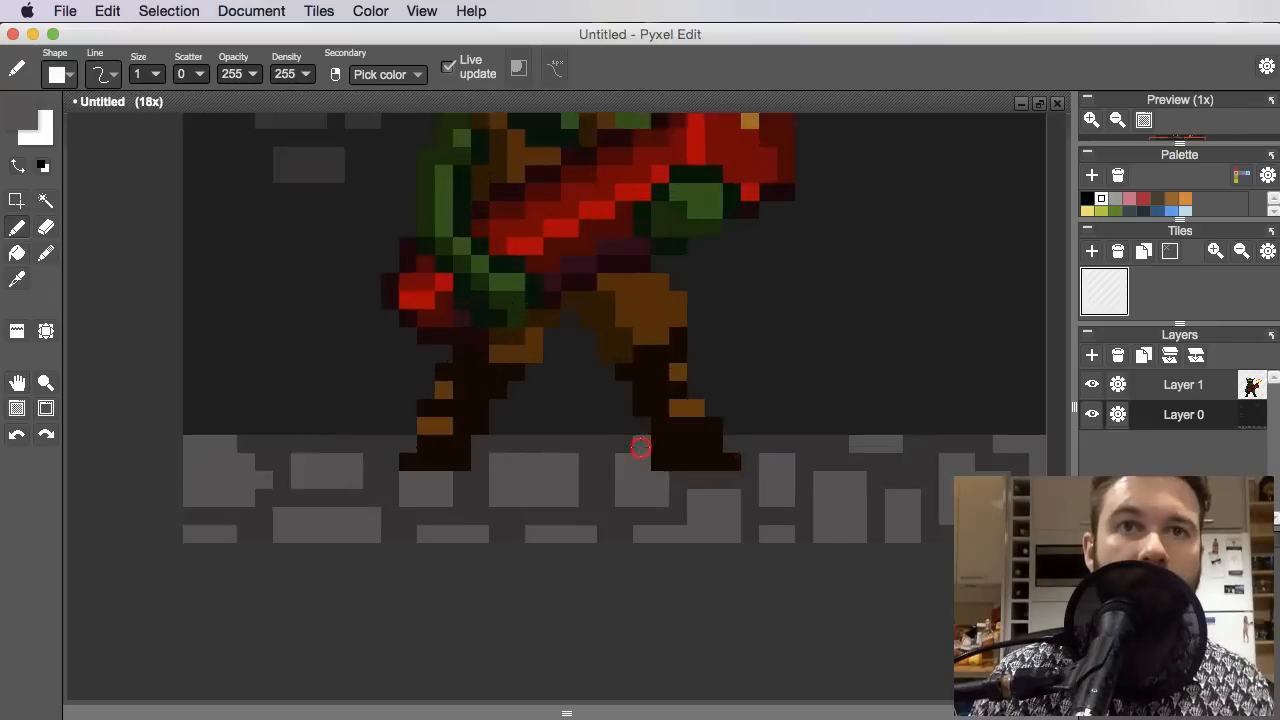
left_click_drag(641, 447, 699, 455)
right_click(614, 446)
mouse_move(618, 451)
left_mouse_down()
mouse_move(669, 423)
mouse_move(626, 470)
left_mouse_up()
right_click(646, 496)
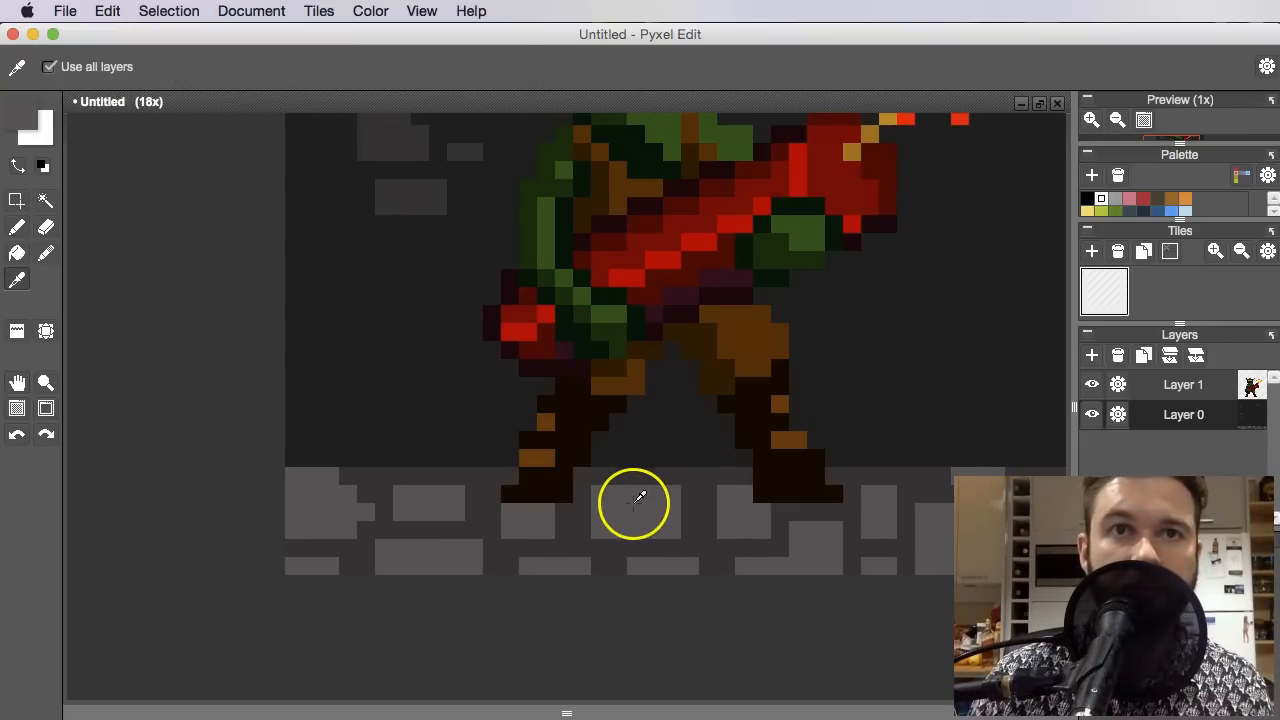
Try a darker shade of the floor's base grey for the shadow around the goblin's feet
left_click(663, 470)
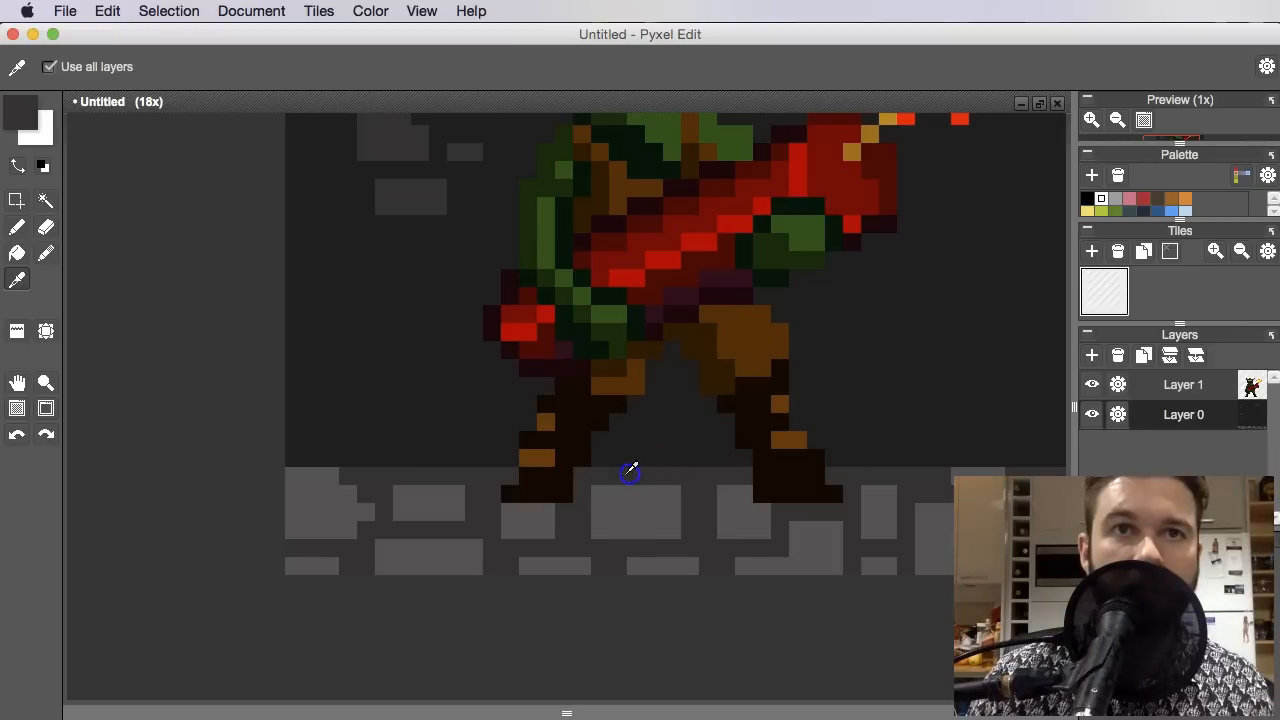
left_click_drag(631, 470, 581, 486)
left_click(22, 112)
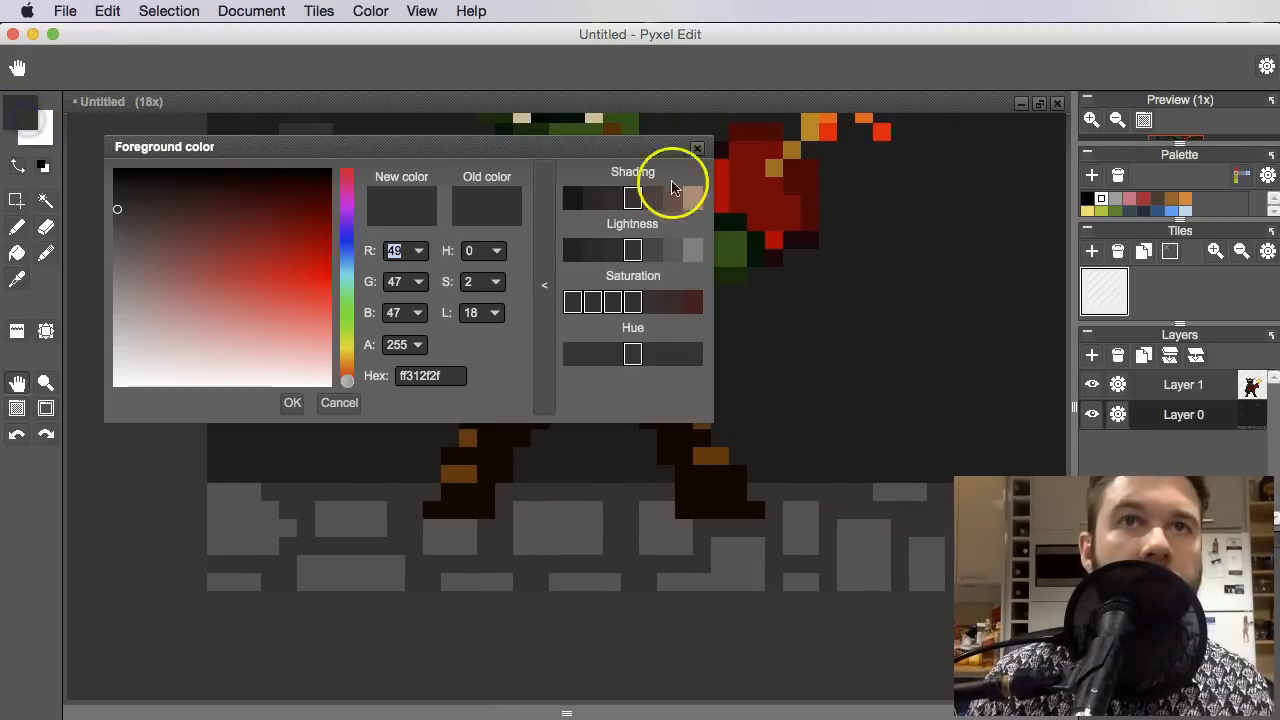
left_click(697, 149)
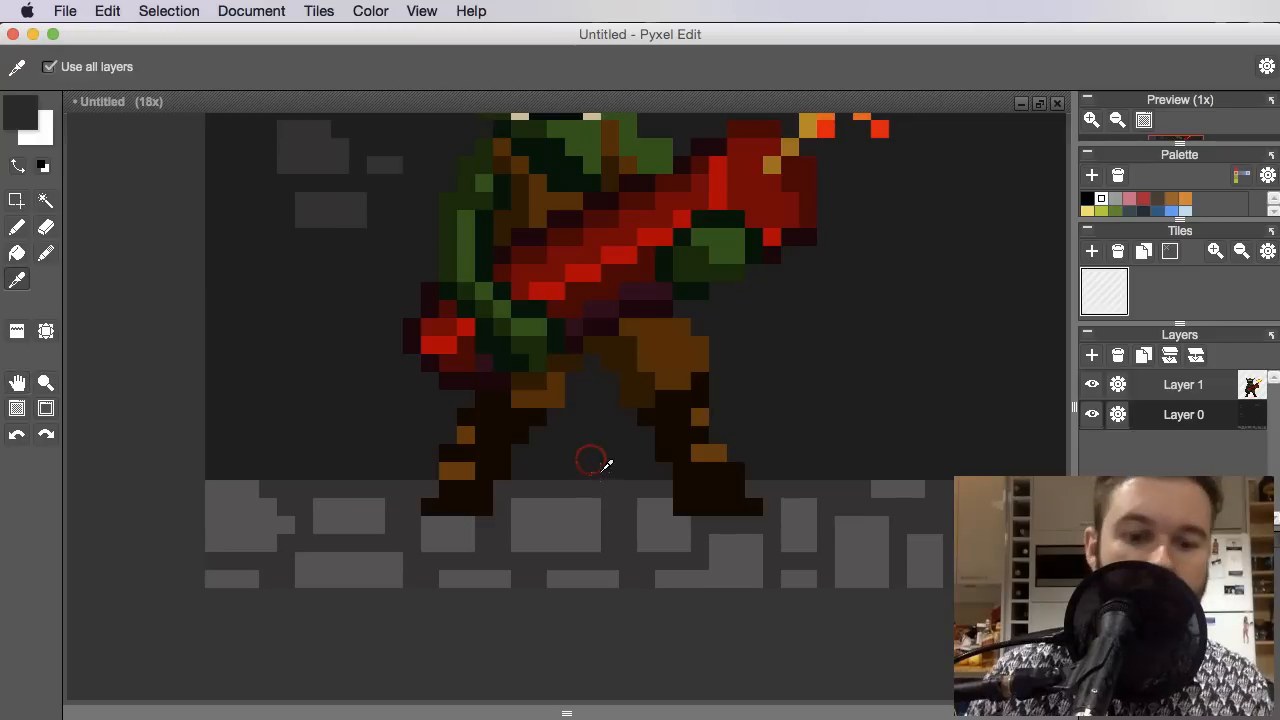
key("f")
key("b")
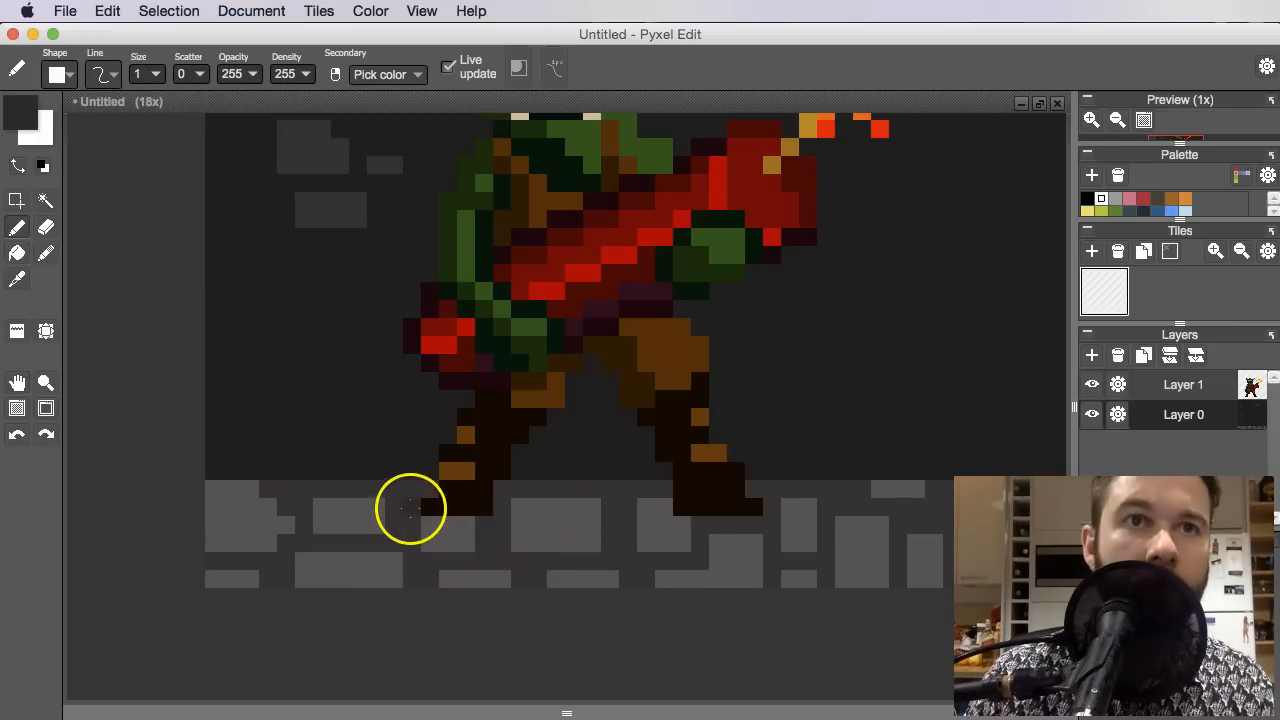
Sample the floor's base grey, darken it to ff1d1c1c and paint shadow in the gaps around the left-hand foot
left_click(449, 494, "alt")
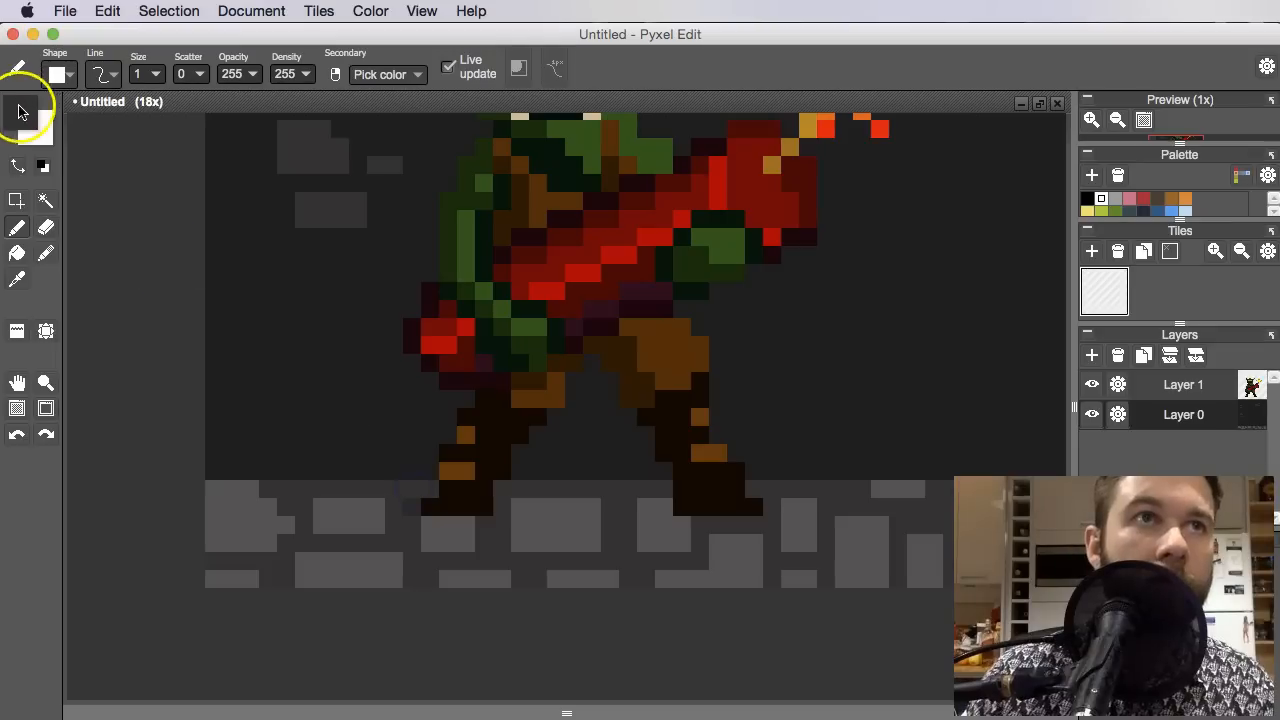
left_click(24, 110)
left_click(572, 250)
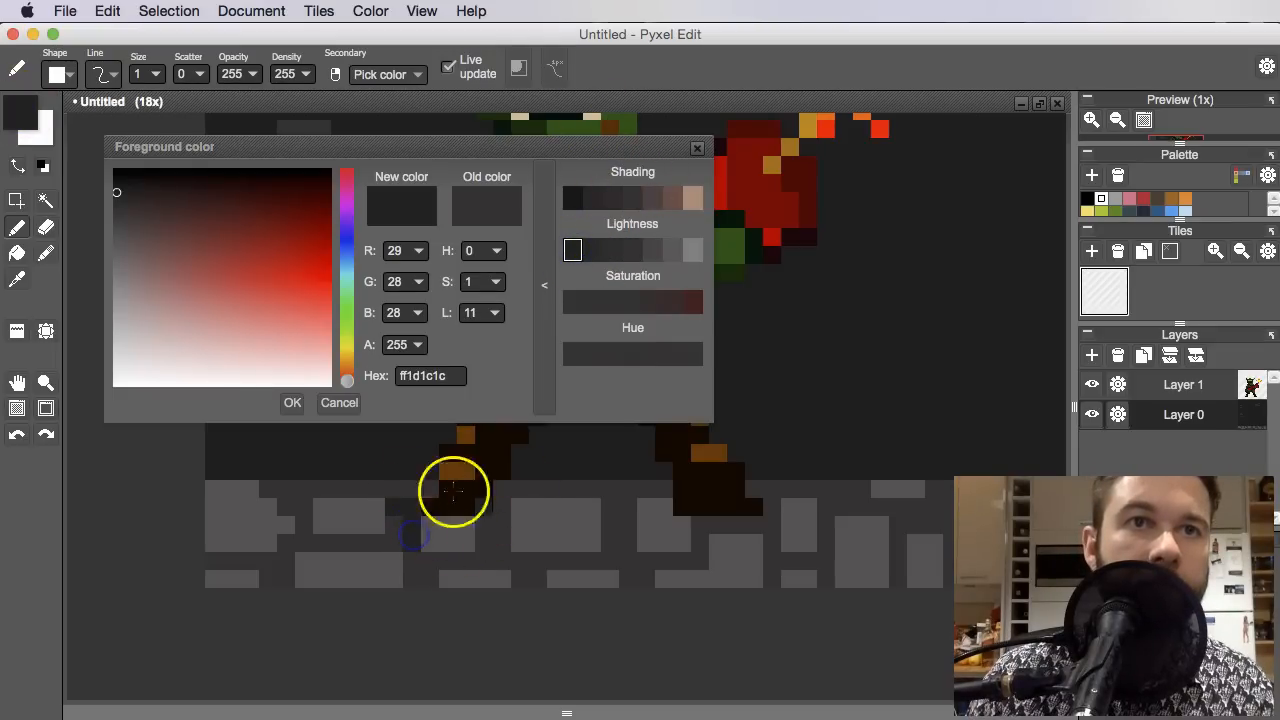
left_click(481, 526)
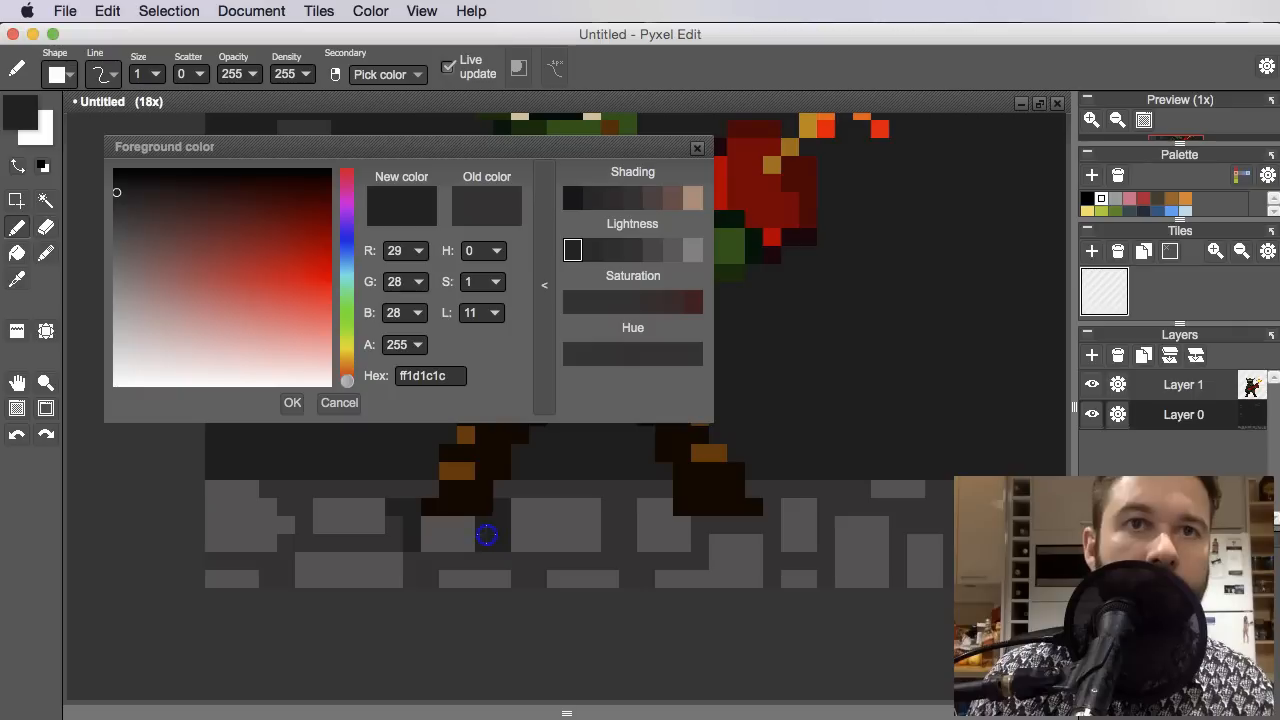
Paint the same dark shadow in the floor gaps between the feet and around the right-hand foot
left_click(594, 509)
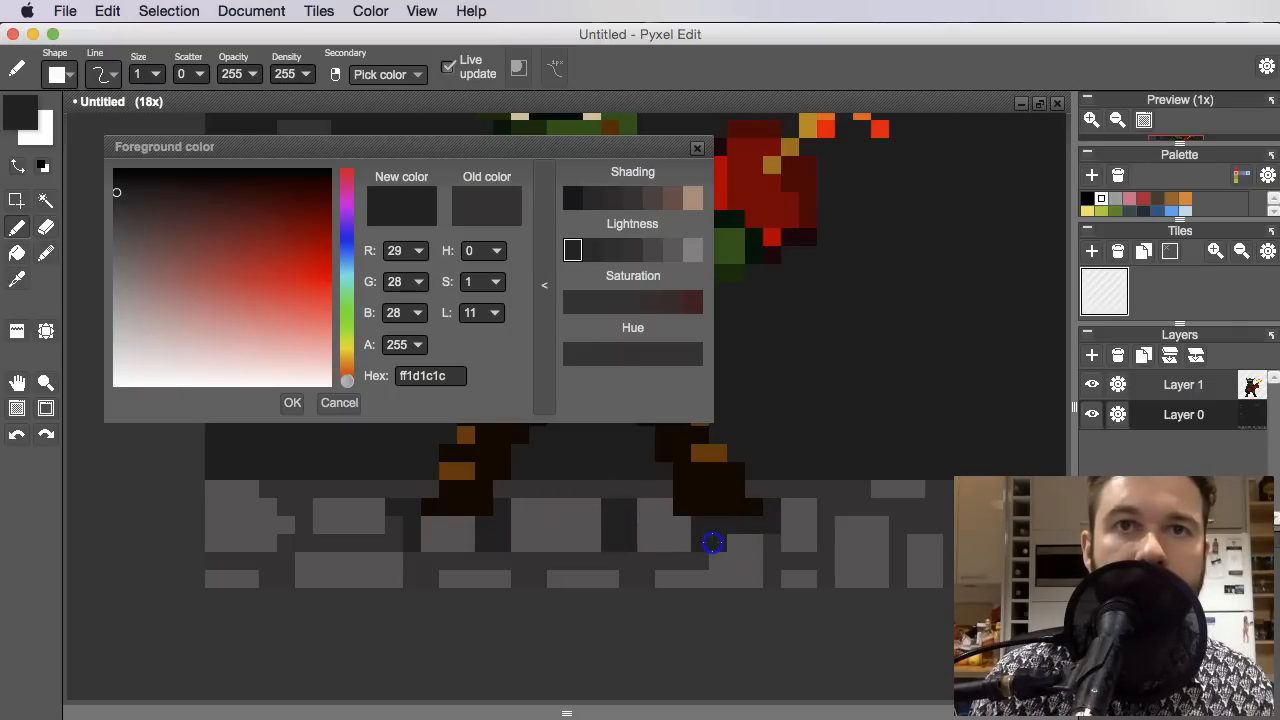
scroll(714, 528, "down", 3)
left_click_drag(738, 532, 731, 557)
scroll(680, 552, "up", 3)
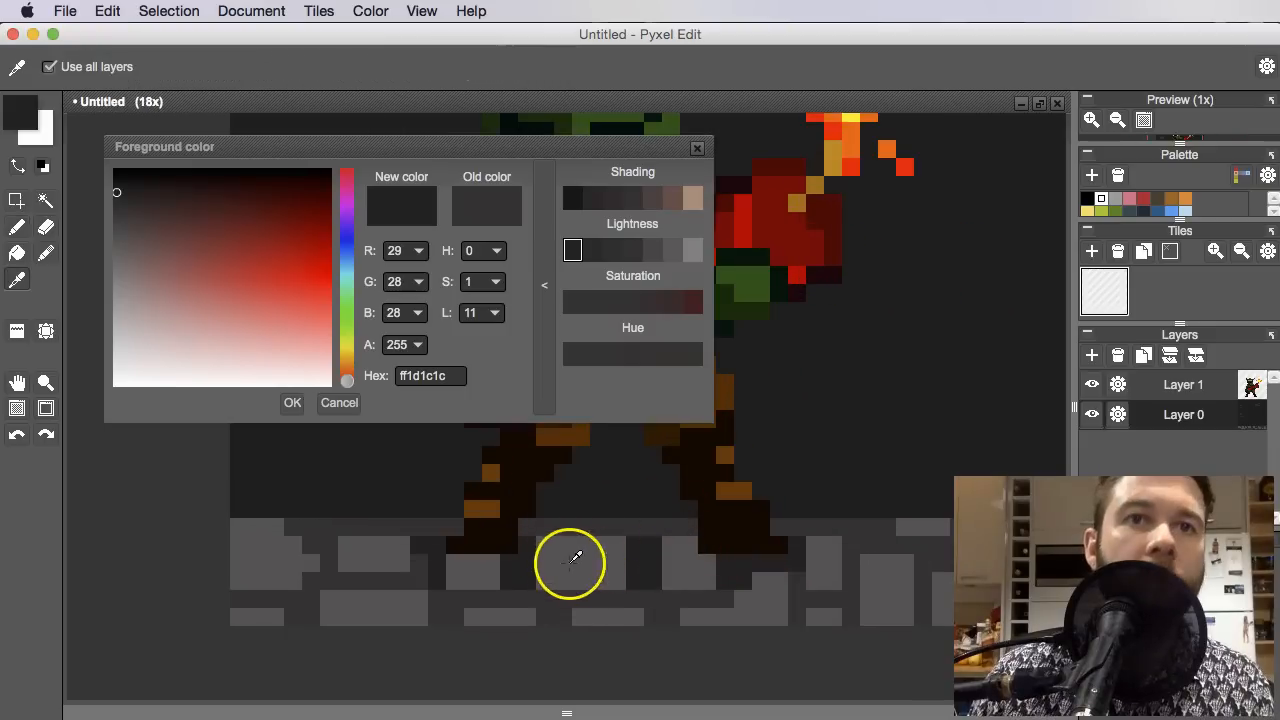
Sample the stone grey, darken it to ff333131 and shade the stones under the left-hand foot and between the feet
left_click(560, 560, "alt")
left_click(571, 255)
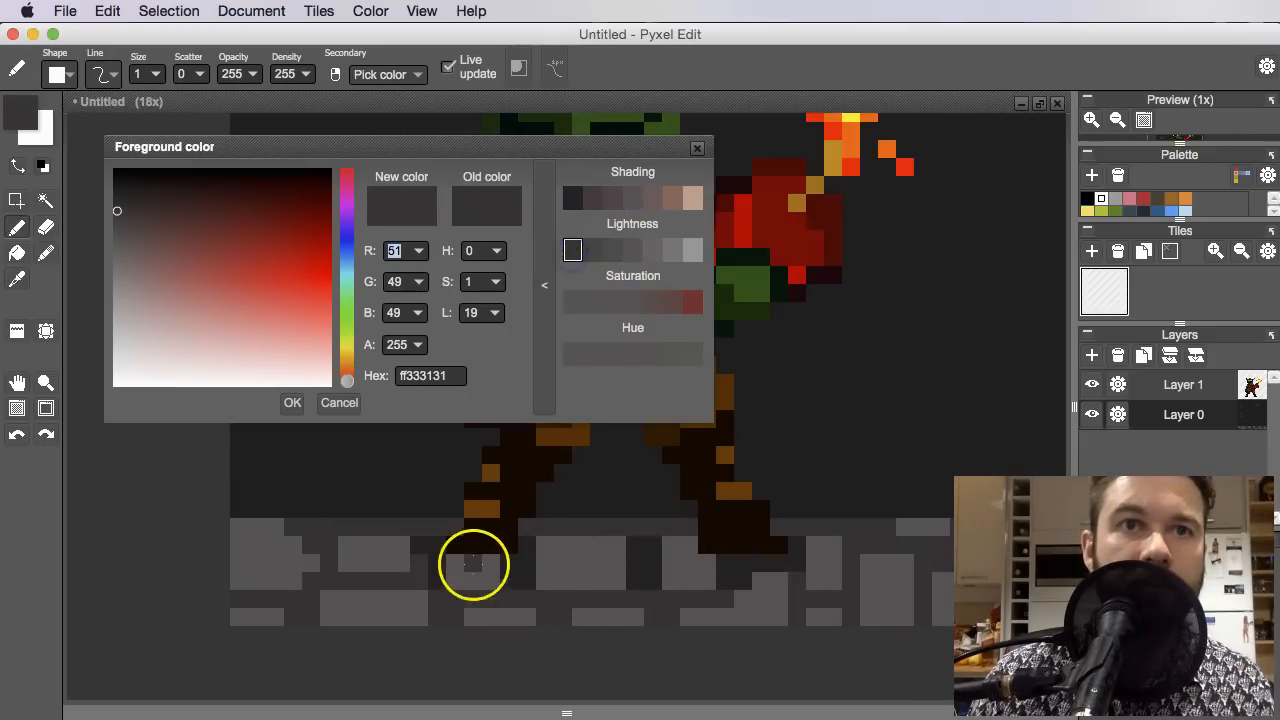
left_click(461, 570)
left_click_drag(565, 547, 560, 585)
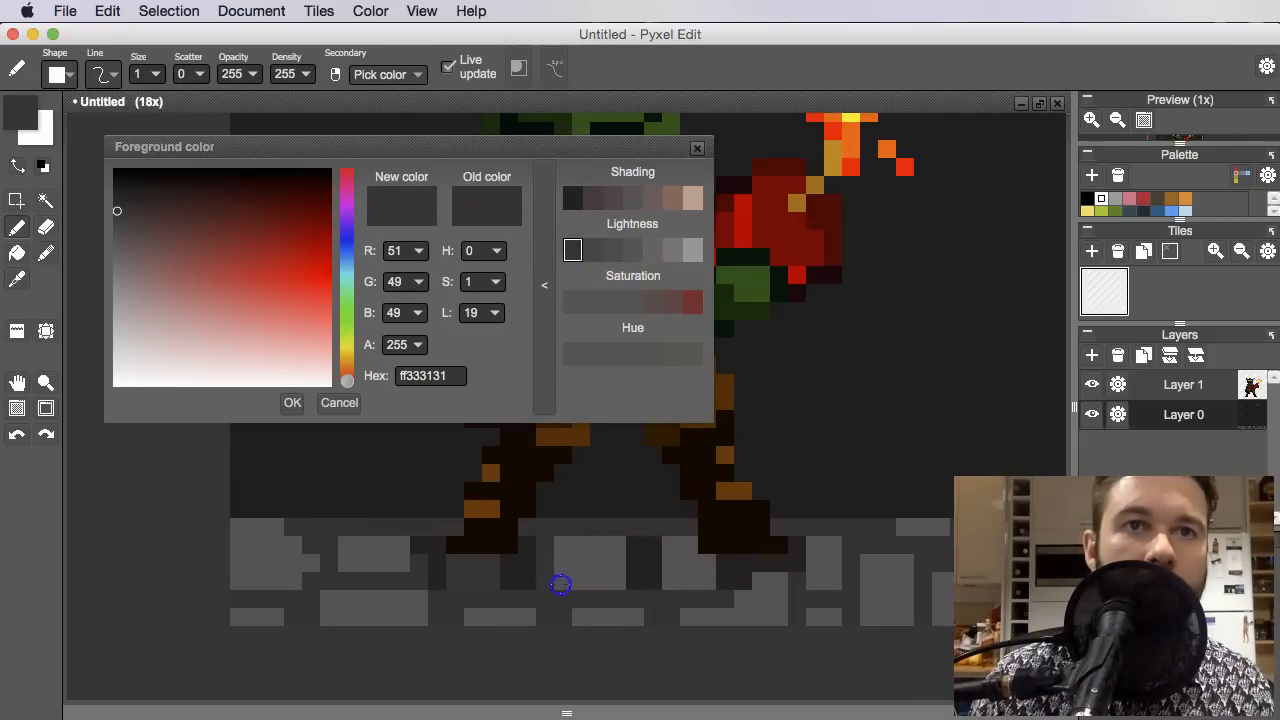
scroll(590, 560, "down", 3)
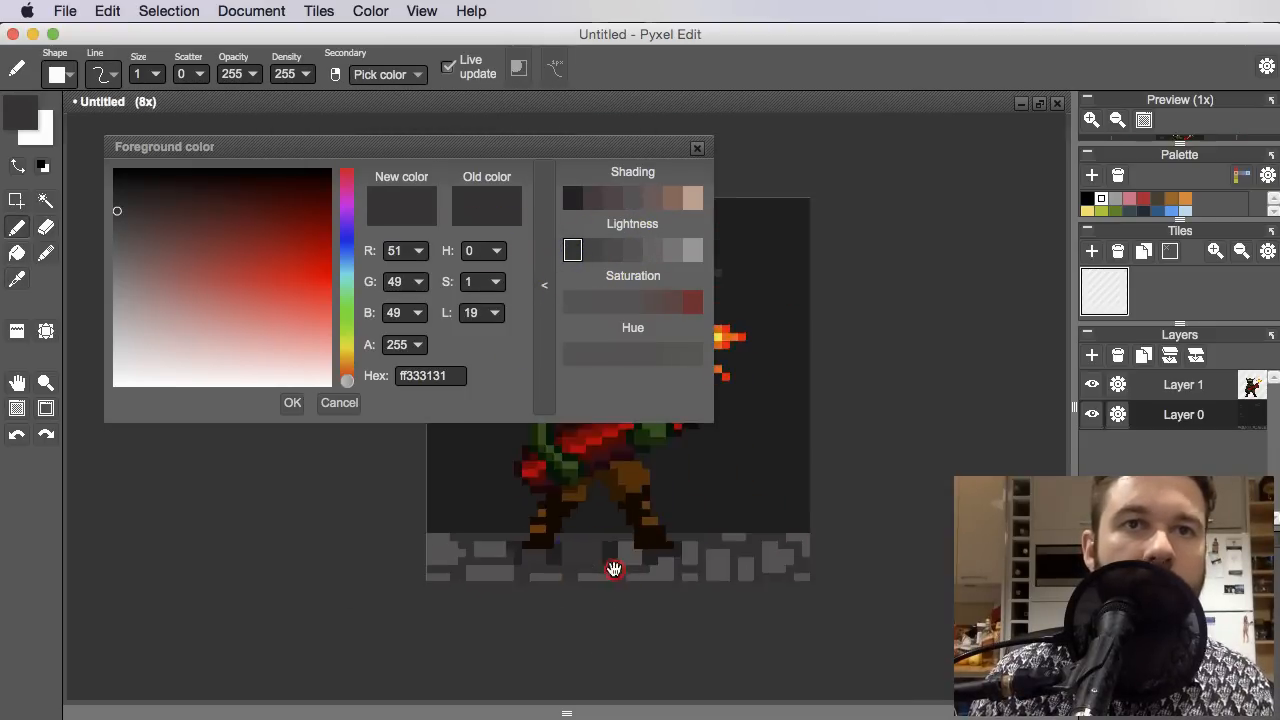
Sample the shadow colour ff1d1c1c and paint over the stones around and between the feet to form one solid shadow
scroll(600, 569, "up", 3)
left_click(580, 566, "alt")
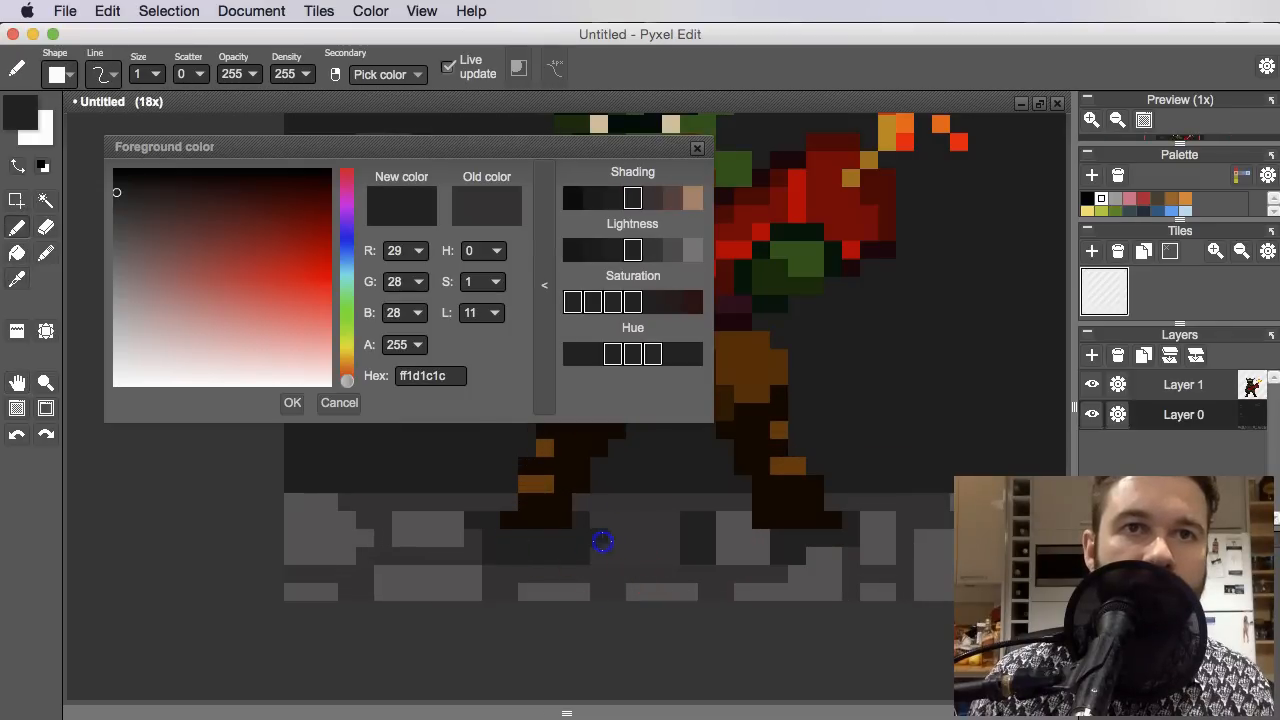
key("super+z")
key("super+z")
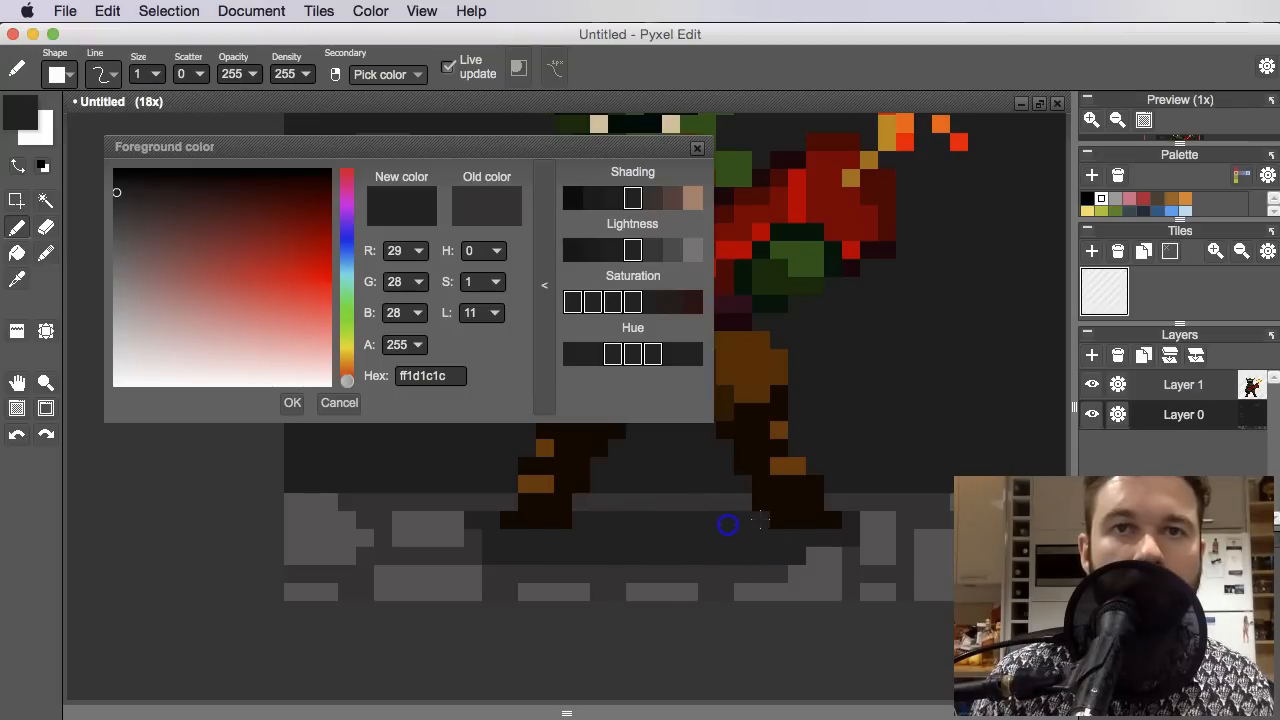
scroll(727, 524, "down", 5)
scroll(790, 562, "up", 1)
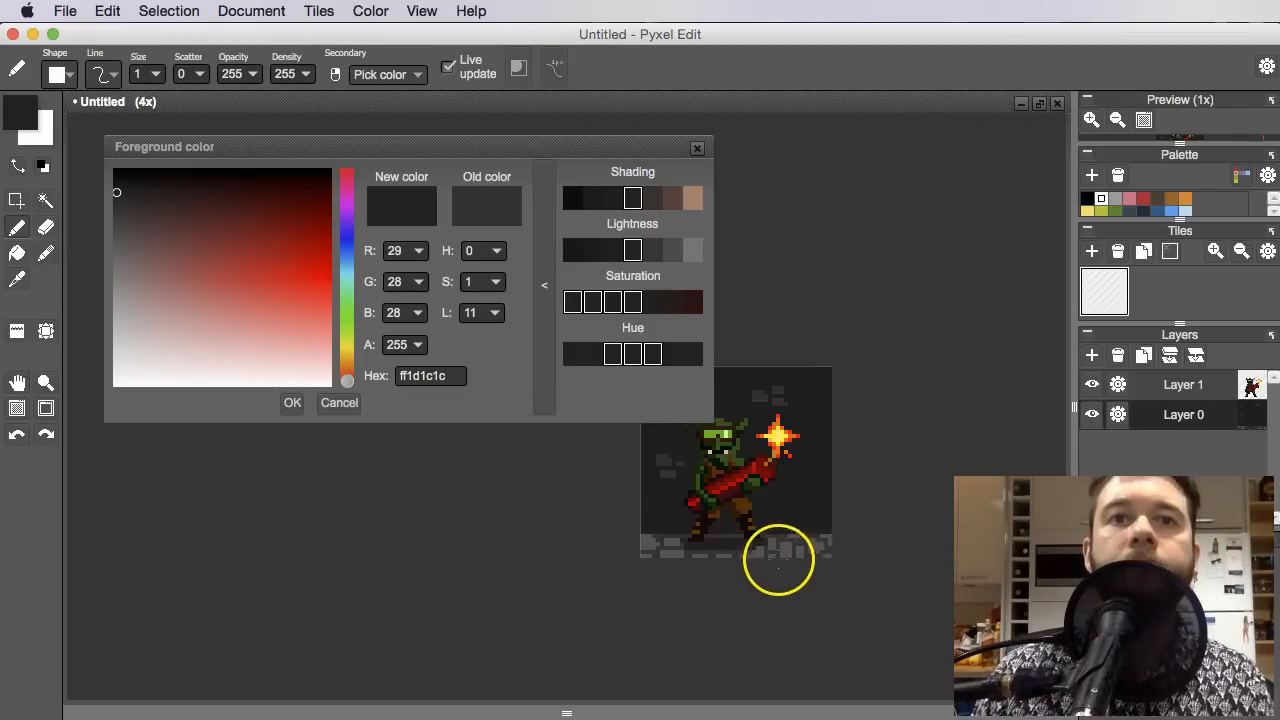
scroll(760, 555, "up", 2)
scroll(689, 571, "down", 2)
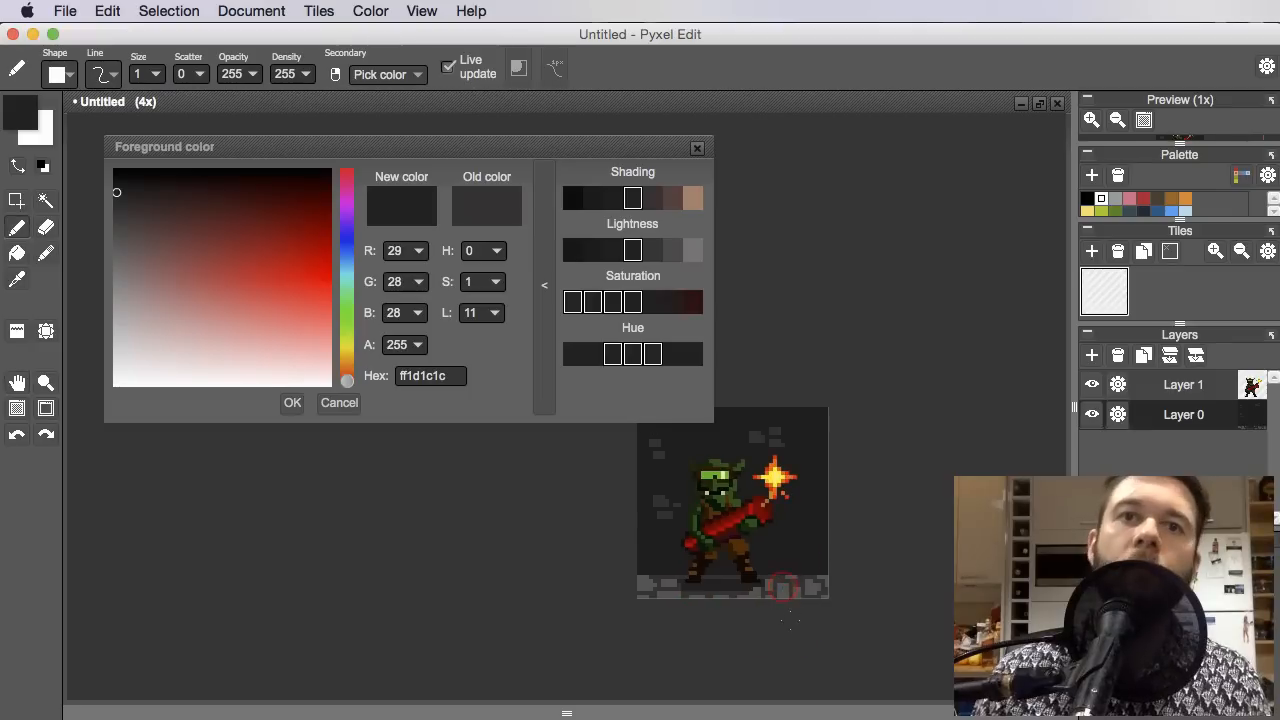
Sample the floor's base grey ff312f2f and fill the lighter stones on the left side and below the shadow with it
scroll(766, 594, "up", 4)
key("i")
left_click(470, 551)
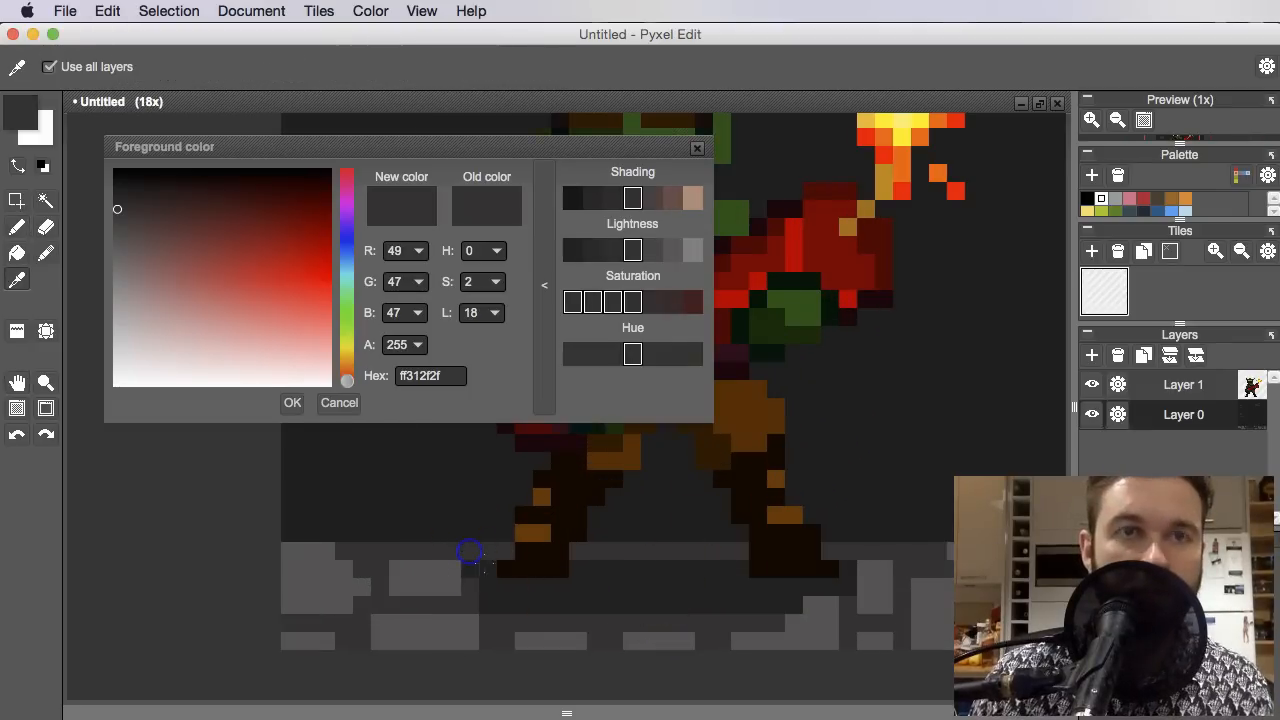
key("f")
left_click(420, 583)
left_click(430, 630)
left_click(306, 583)
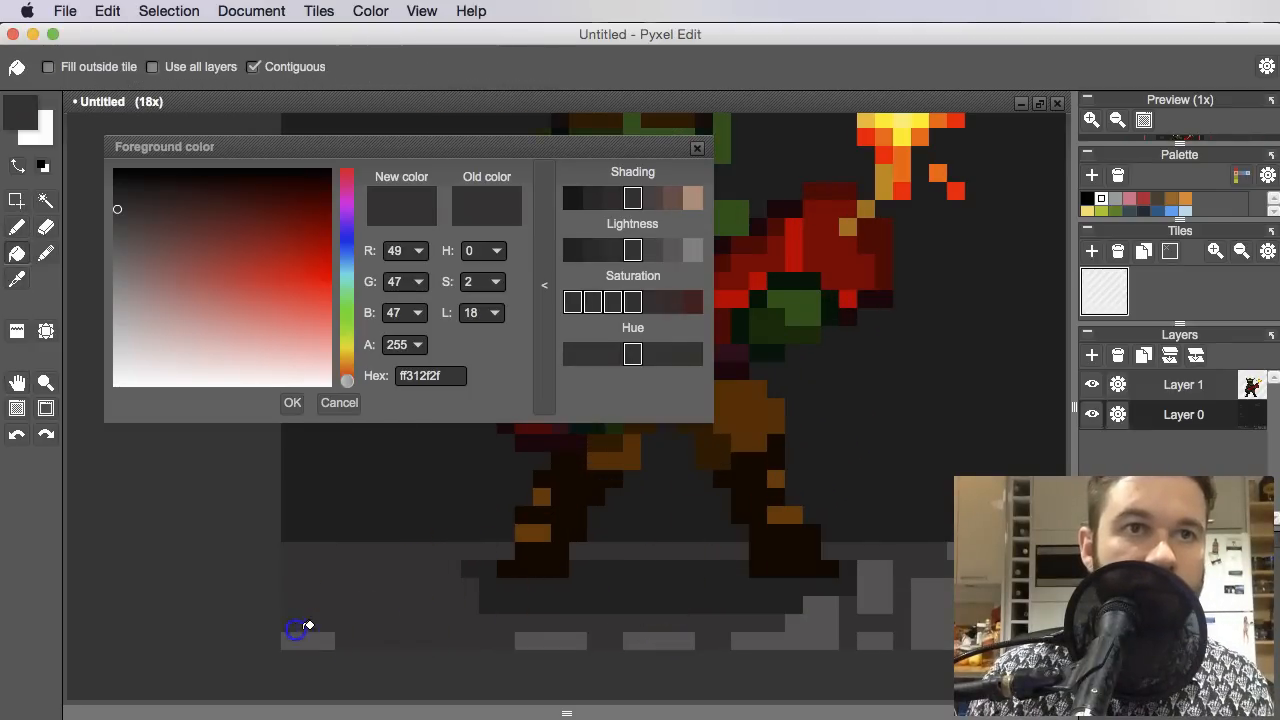
left_click(300, 643)
left_click(570, 643)
left_click(649, 646)
Fill the remaining lighter stones on the right side of the floor with the same base grey
scroll(662, 629, "down", 3)
key("space")
left_click_drag(803, 626, 681, 663)
scroll(677, 670, "up", 3)
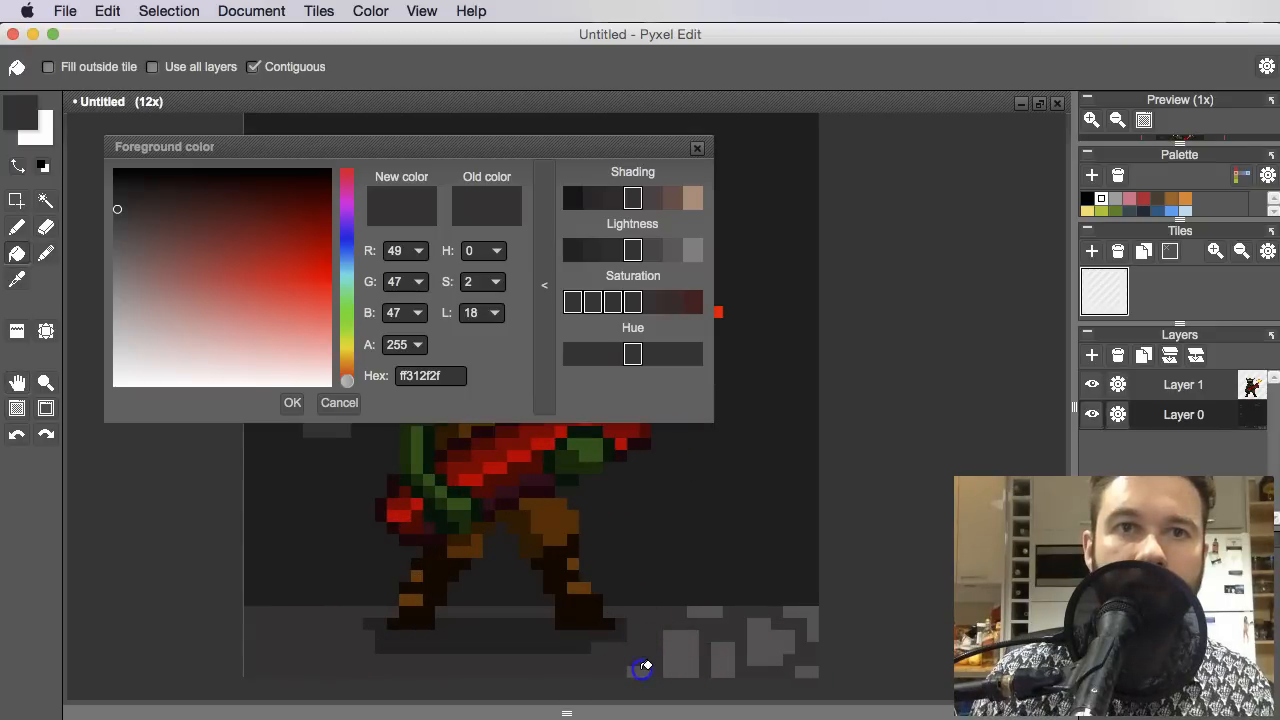
left_click(696, 655)
left_click(725, 634)
left_click(778, 632)
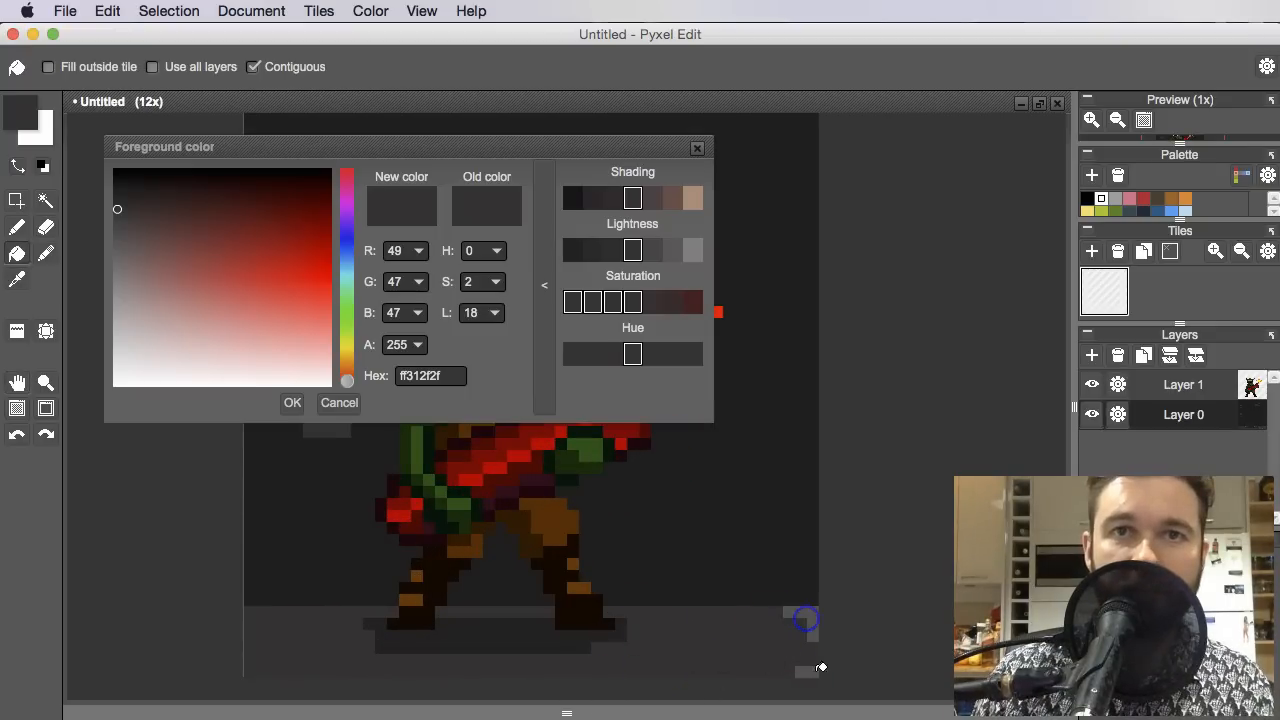
left_click(816, 624)
scroll(661, 574, "down", 3)
left_click_drag(687, 606, 735, 641)
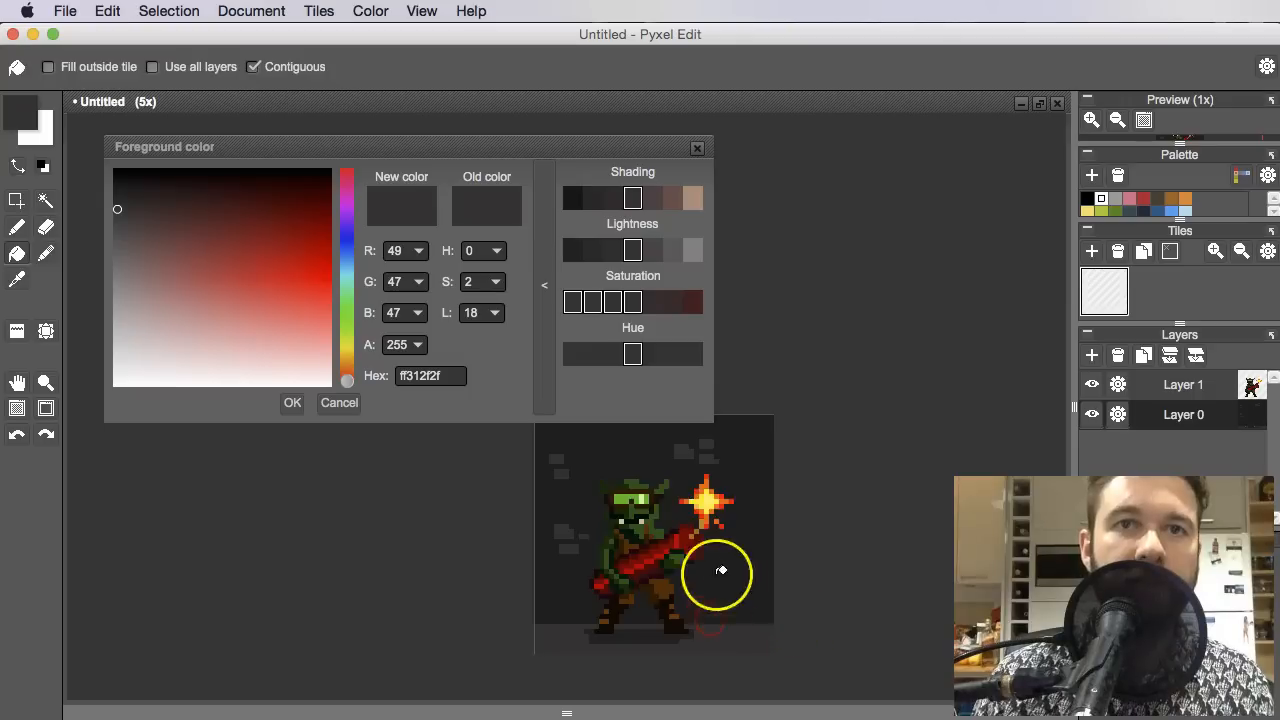
Sample the shadow colour ff1d1c1c and extend both ends of the shadow beyond the goblin's feet
left_click_drag(717, 577, 749, 521)
scroll(690, 575, "up", 1)
scroll(666, 560, "up", 4)
key("b")
left_click(477, 606, "alt")
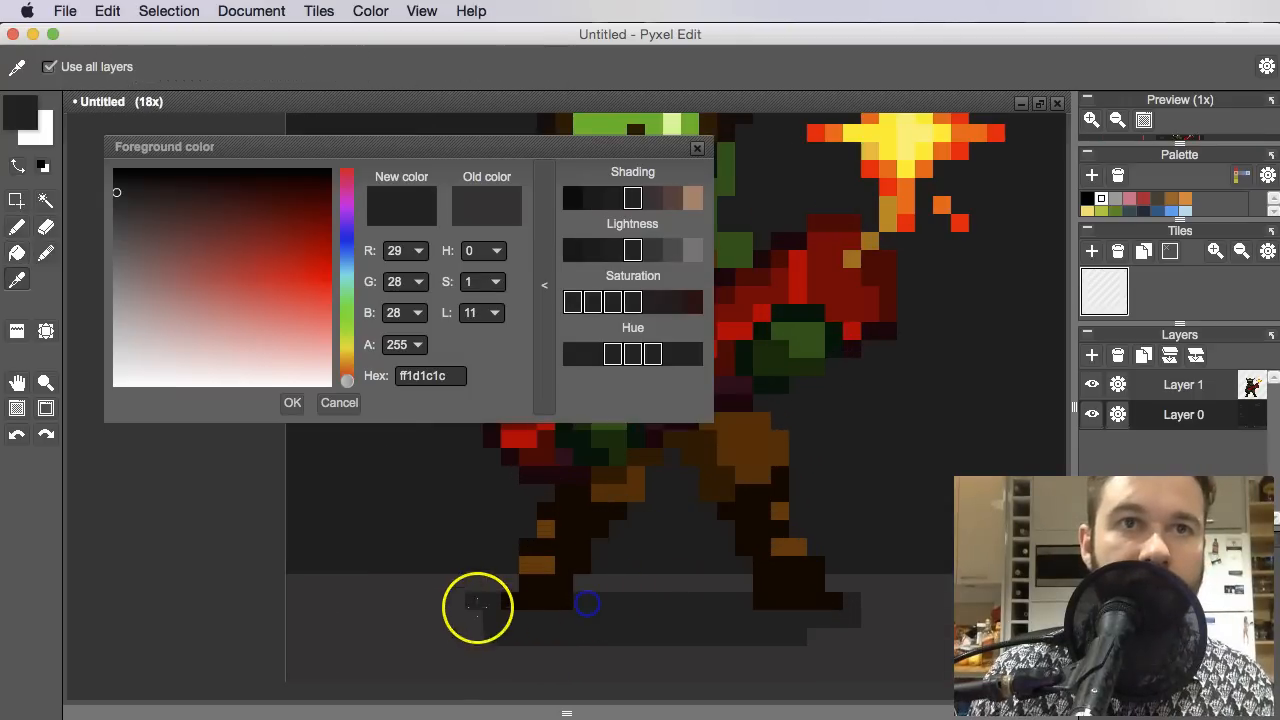
left_click(806, 630)
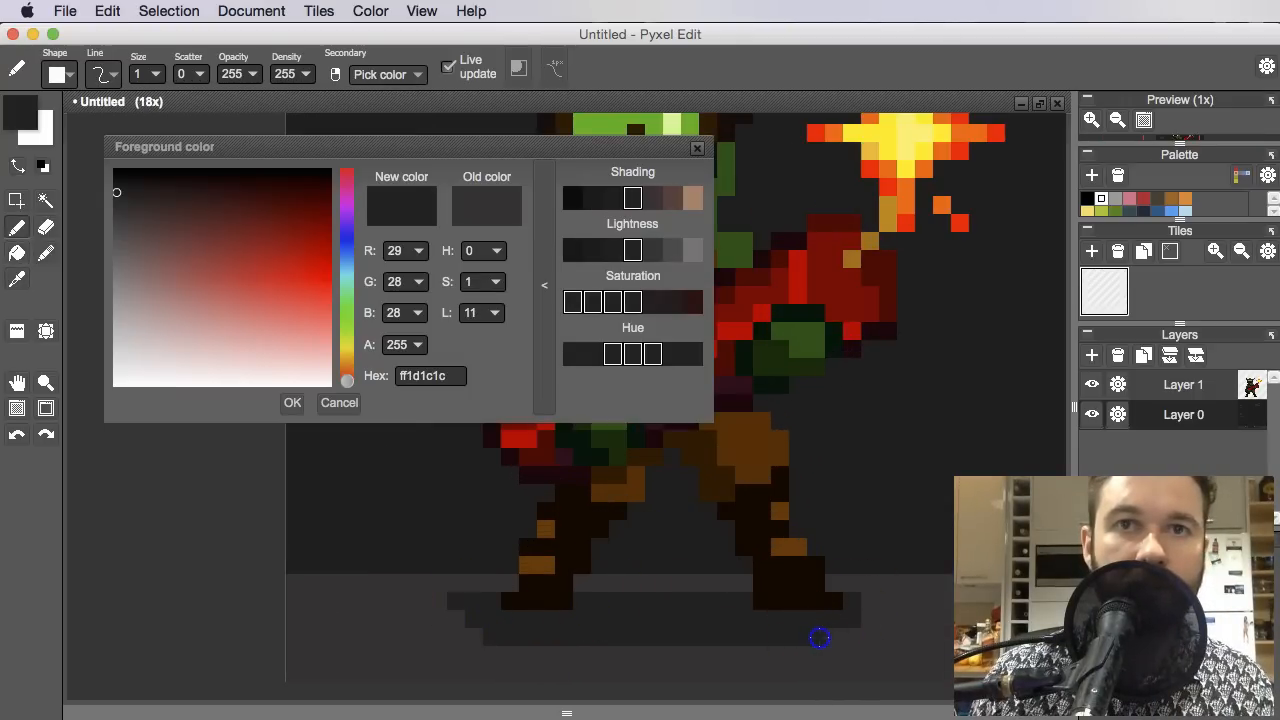
scroll(834, 620, "down", 4)
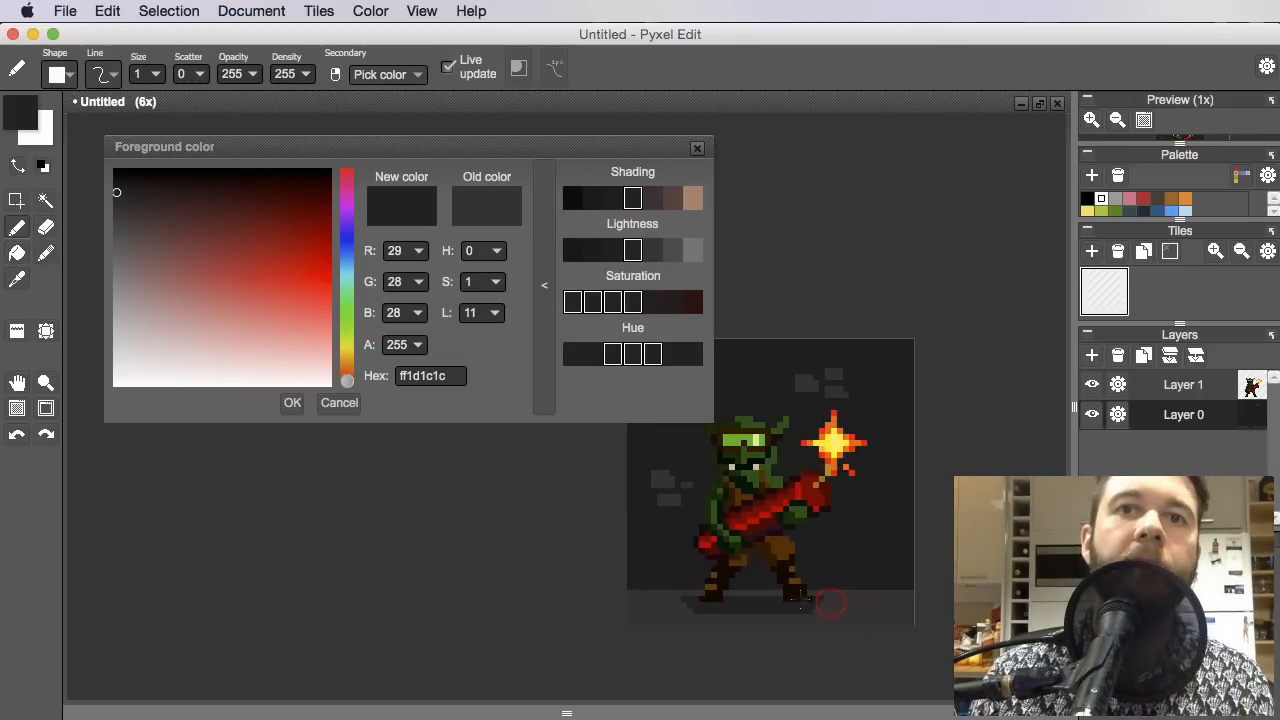
scroll(766, 603, "up", 2)
scroll(735, 513, "down", 2)
Close the foreground colour window, sample the wall-brick grey and paint a small cluster of bricks on the wall at the goblin's lower right
left_click(699, 150)
scroll(790, 428, "up", 3)
left_click_drag(785, 430, 754, 328)
key("alt")
scroll(760, 524, "up", 2)
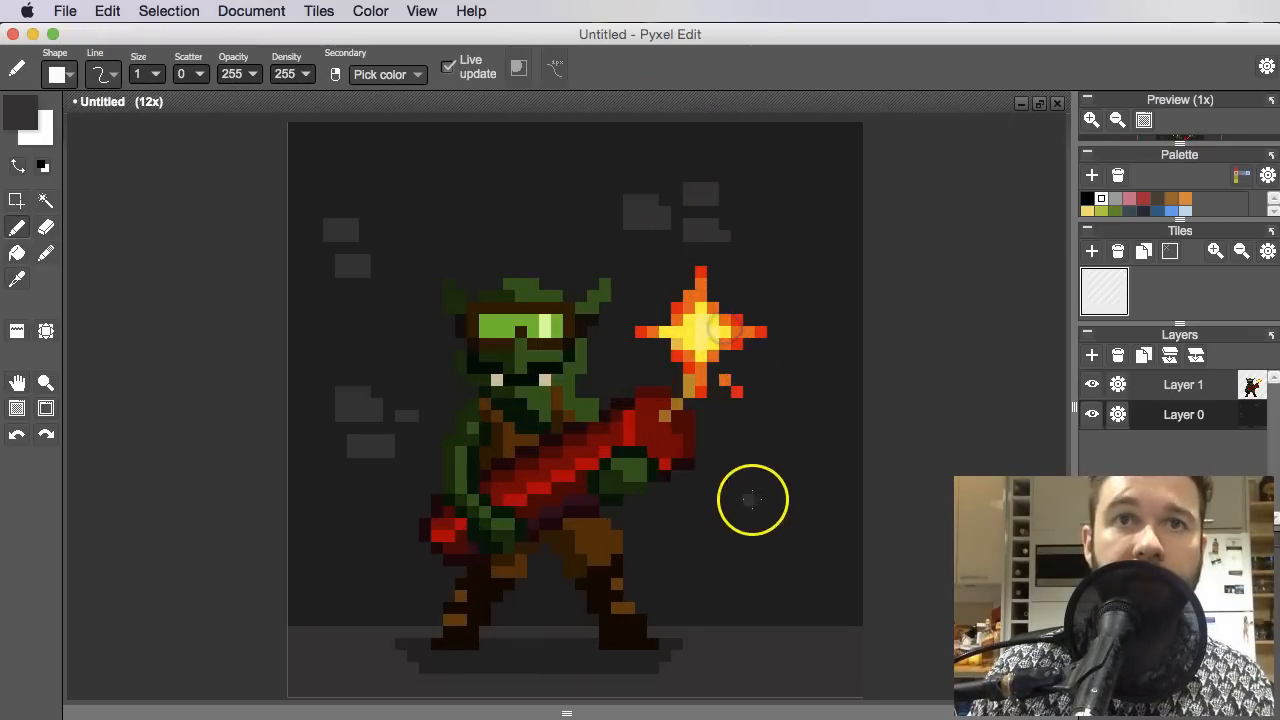
left_click_drag(753, 505, 729, 466)
left_click(727, 487)
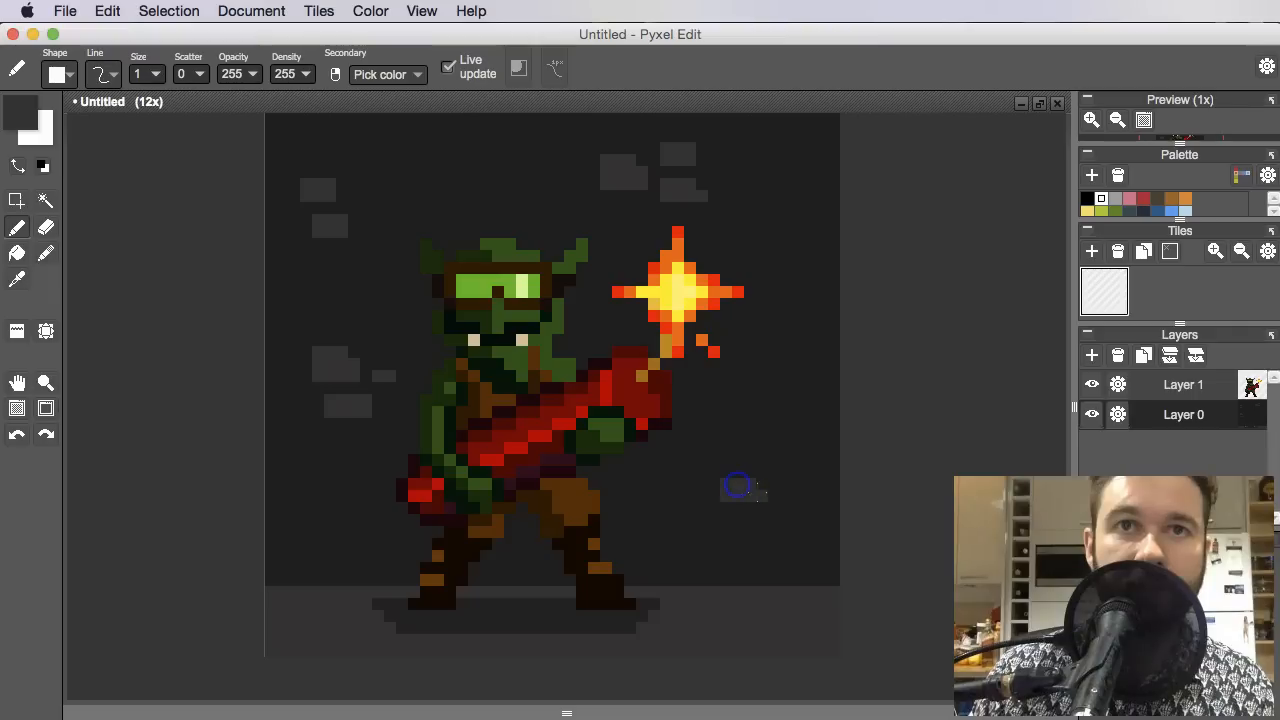
left_click(705, 515)
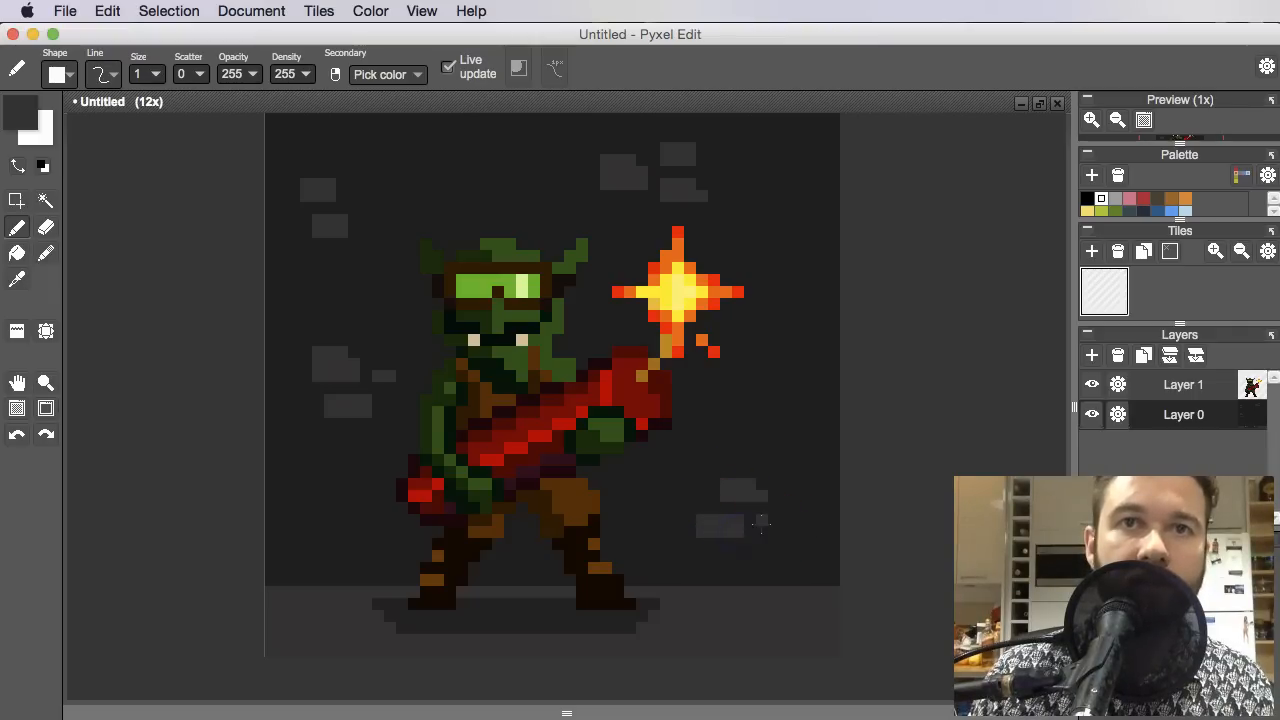
scroll(790, 505, "down", 5)
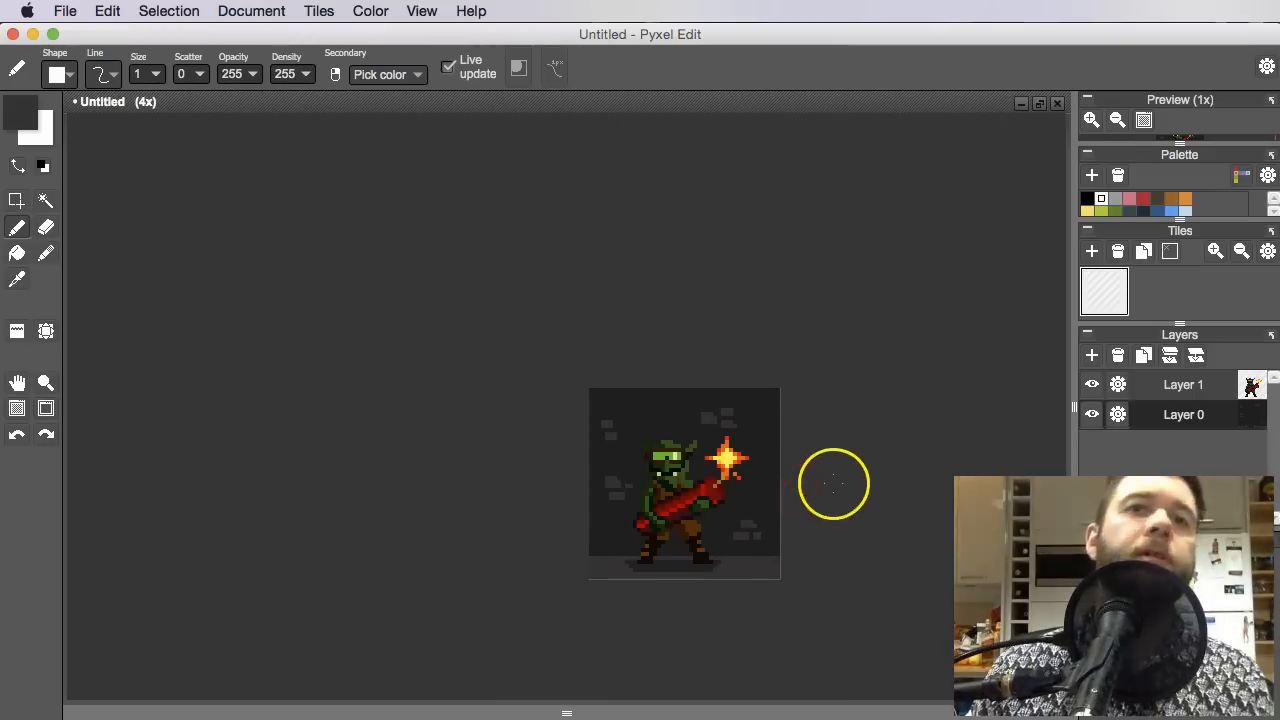
Try erasing edge pixels beside the goblin's jaw on Layer 1, and undo that stroke
scroll(825, 537, "up", 1)
left_click_drag(836, 492, 848, 407)
scroll(848, 464, "up", 1)
scroll(677, 403, "up", 2)
left_click_drag(673, 392, 673, 409)
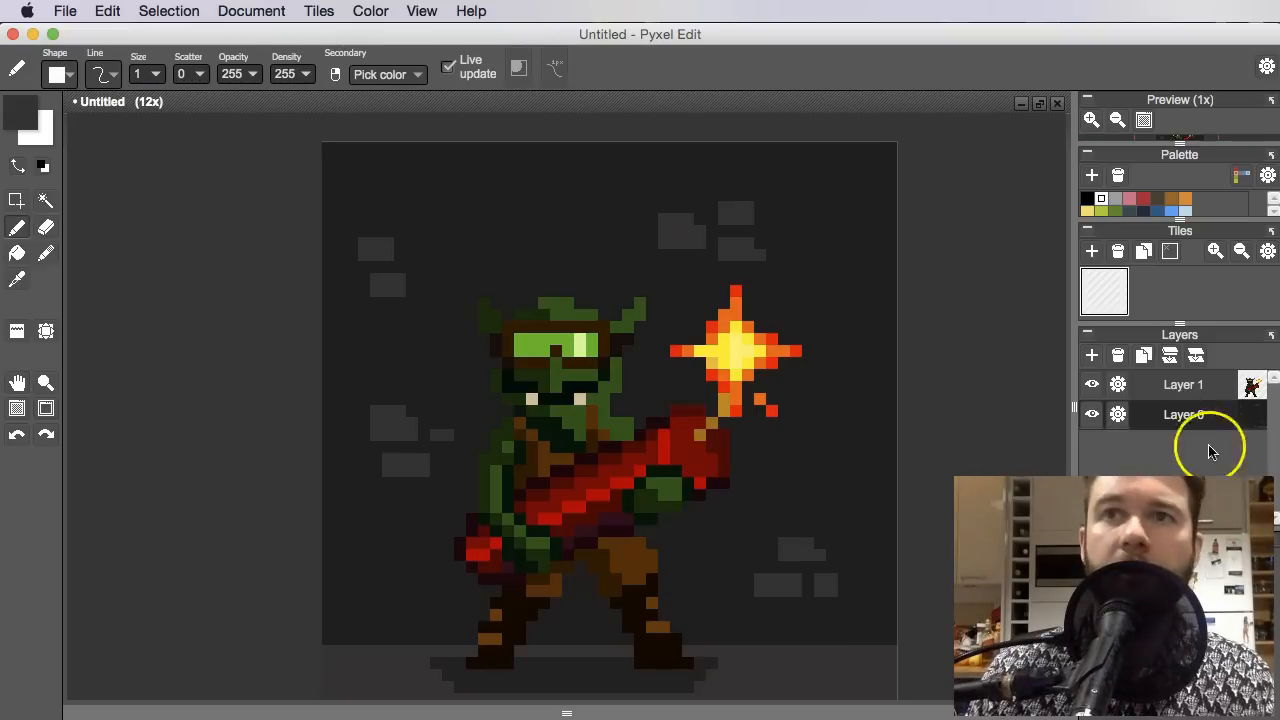
left_click(1203, 384)
key("e")
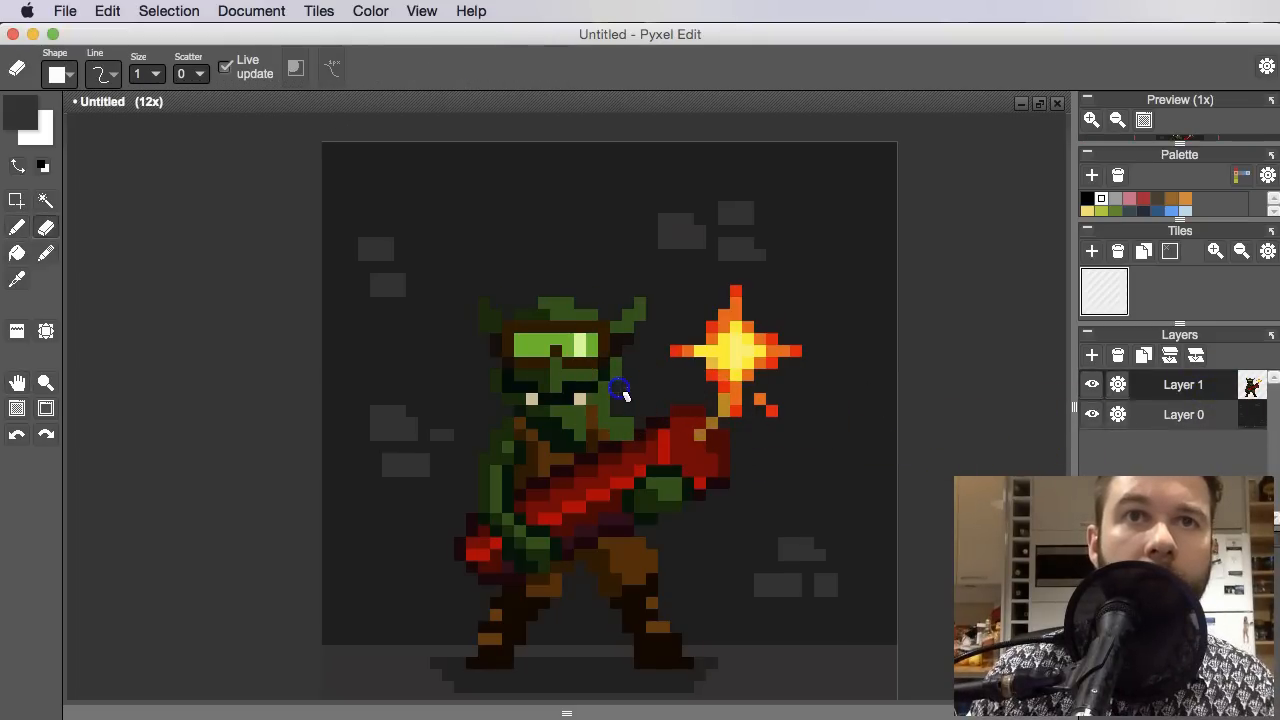
key("super+z")
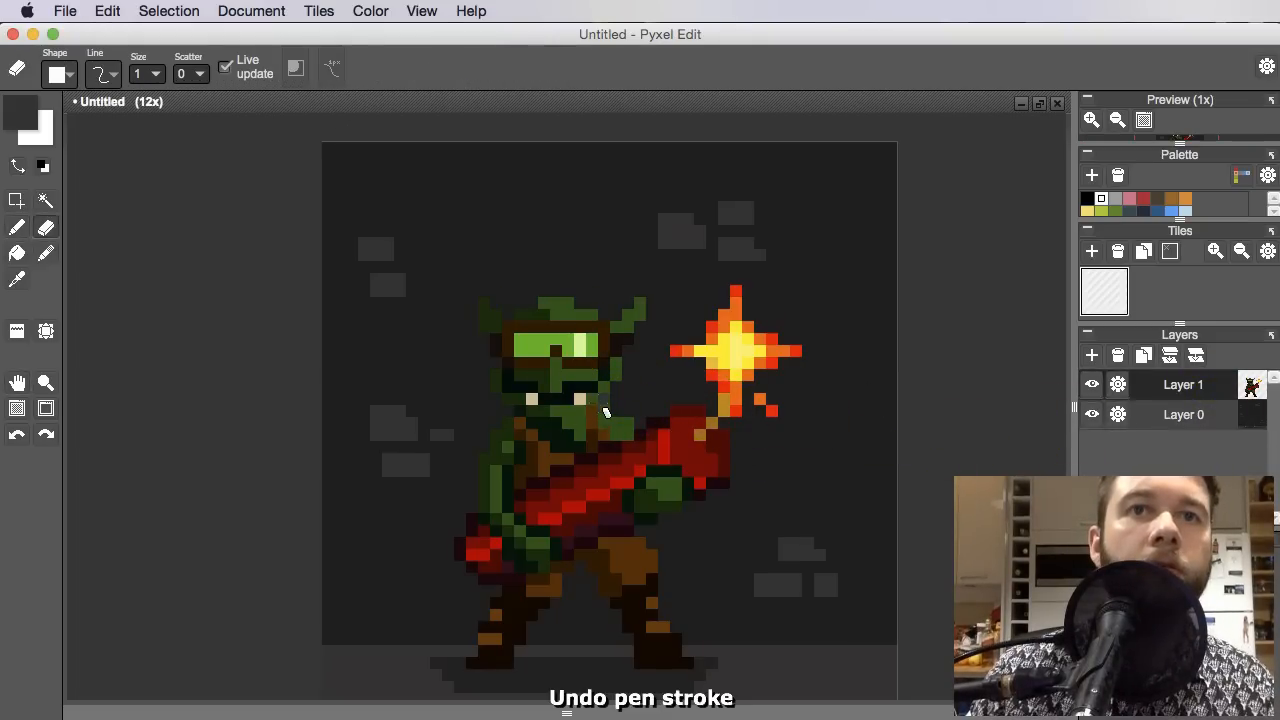
scroll(640, 423, "down", 5)
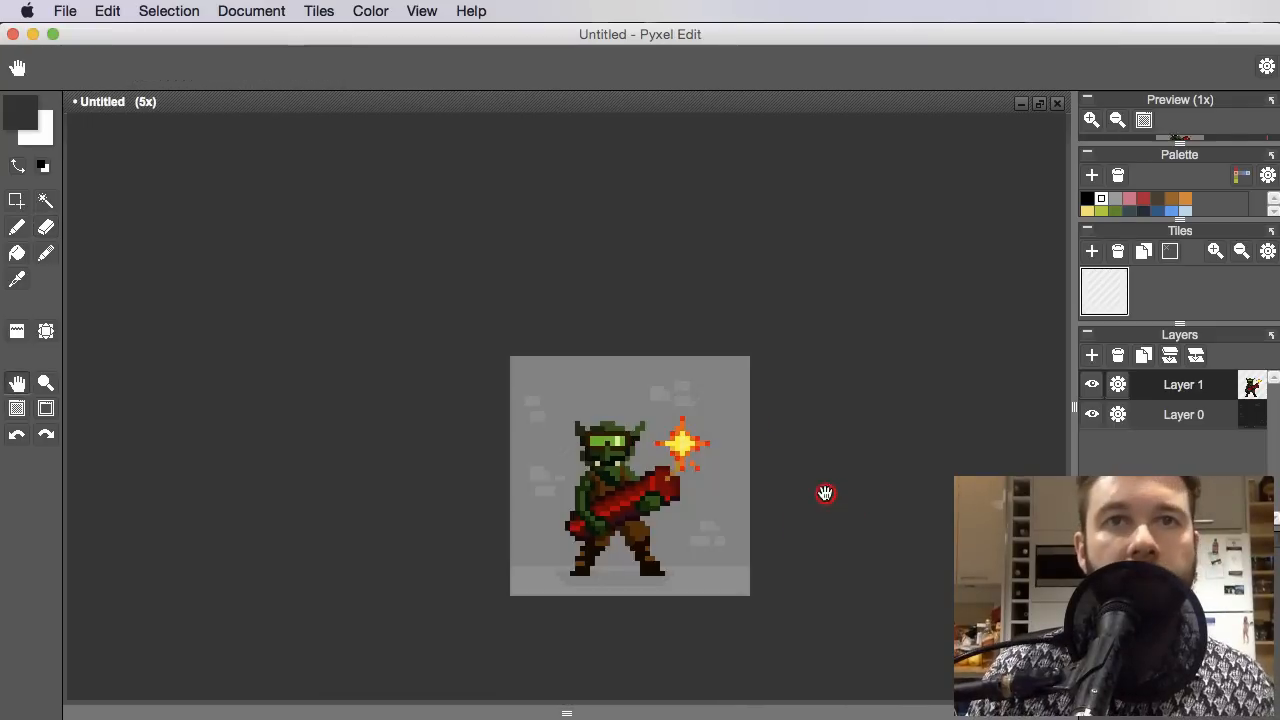
scroll(815, 507, "up", 1)
scroll(815, 440, "up", 3)
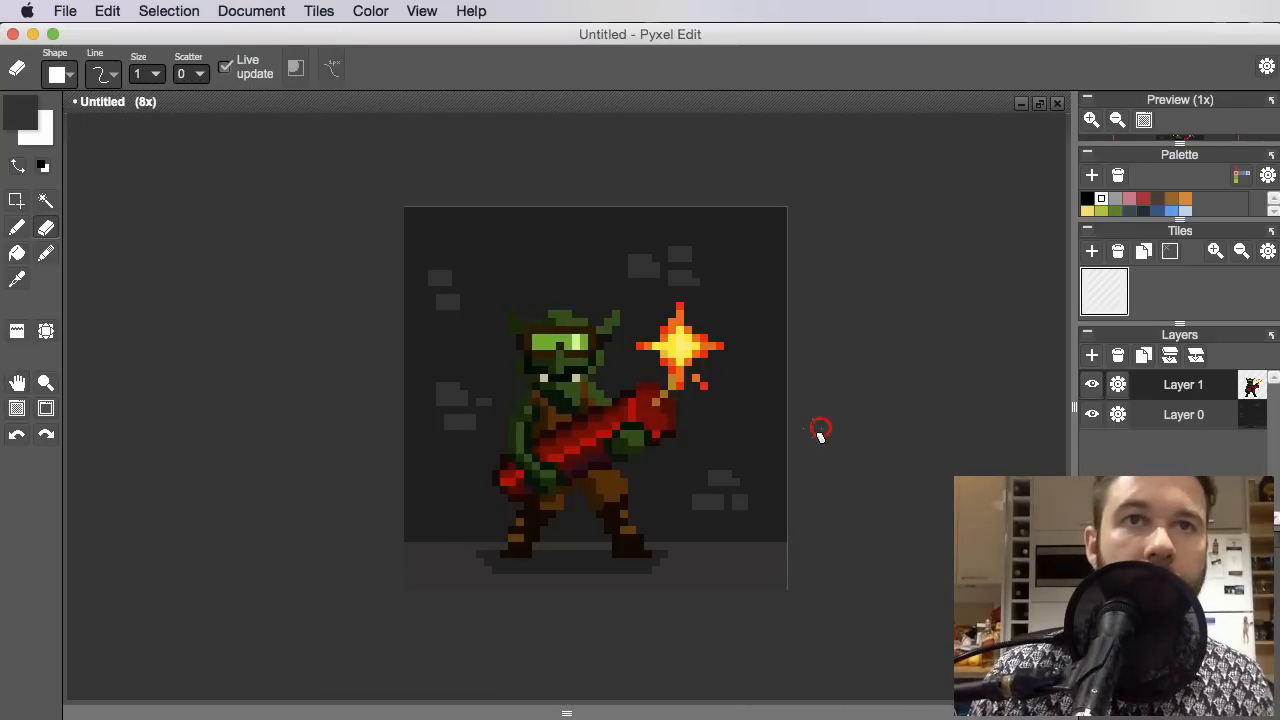
key("space")
left_click_drag(800, 428, 823, 439)
scroll(820, 442, "down", 2)
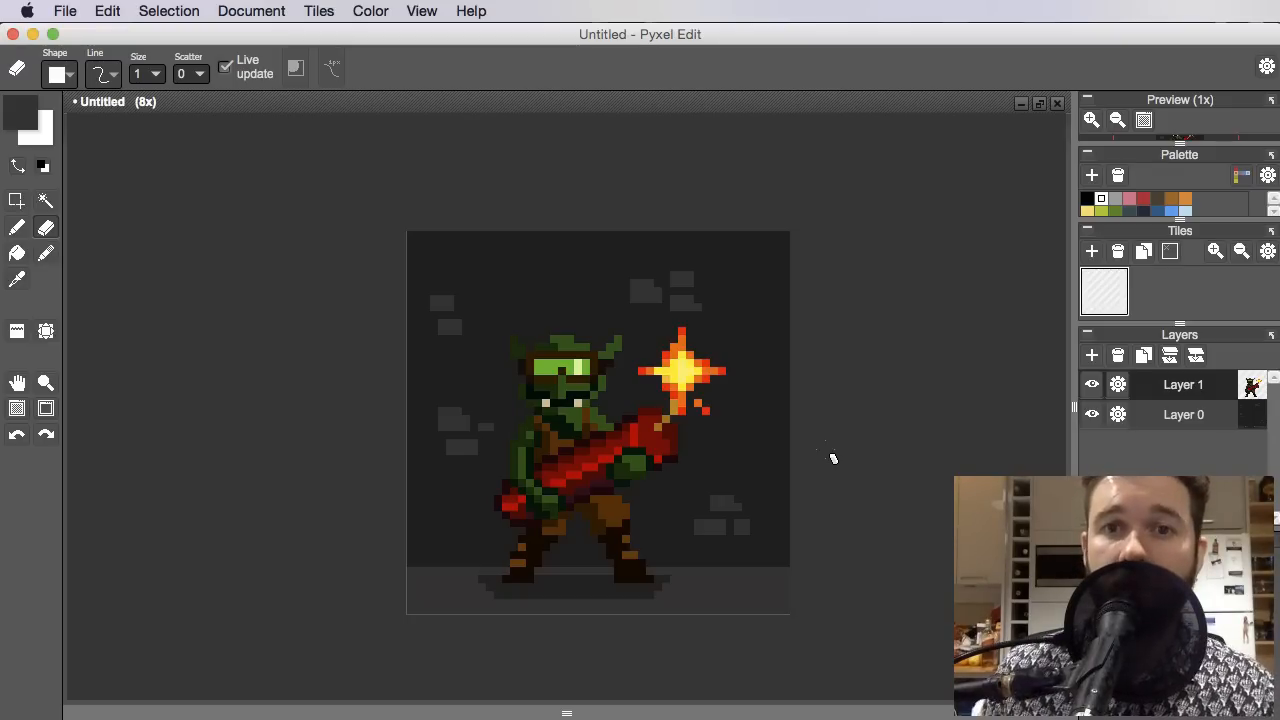
left_click(105, 653)
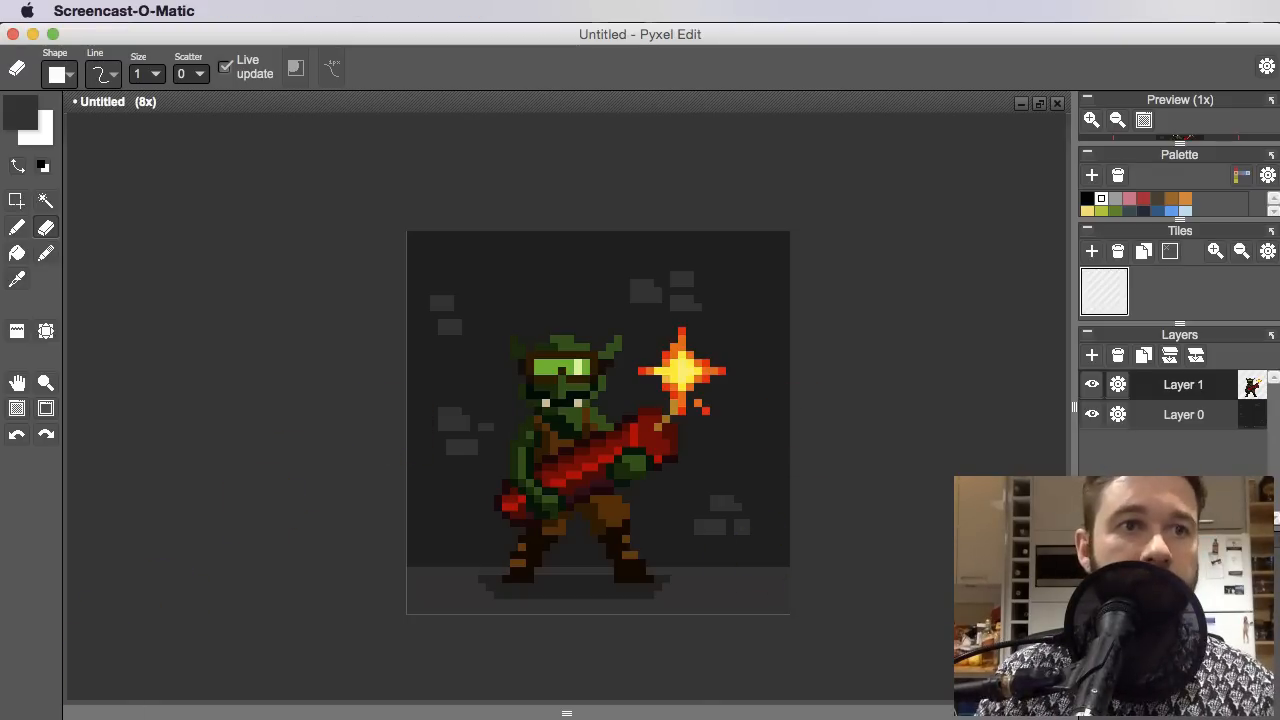